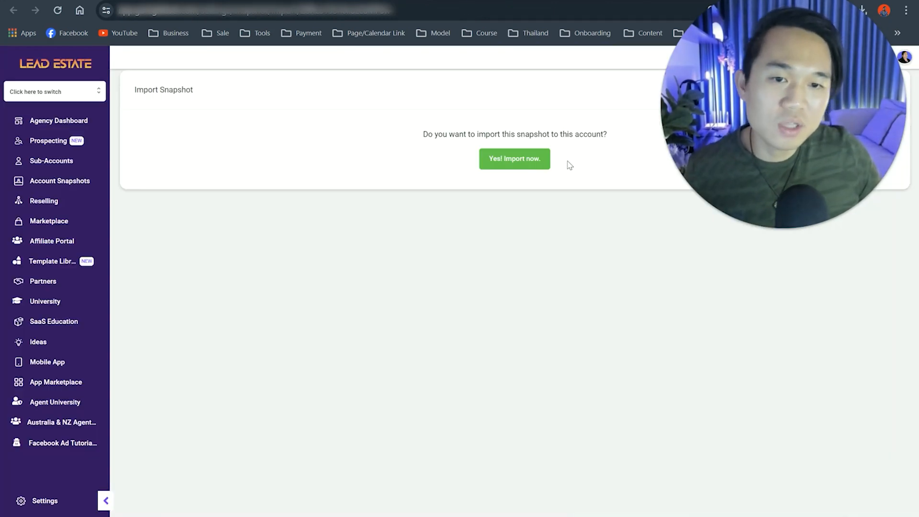
Step: Import the shared snapshot into the agency account
{"action": "left_click_drag", "start_coordinate": [813, 141], "coordinate": [231, 438]}
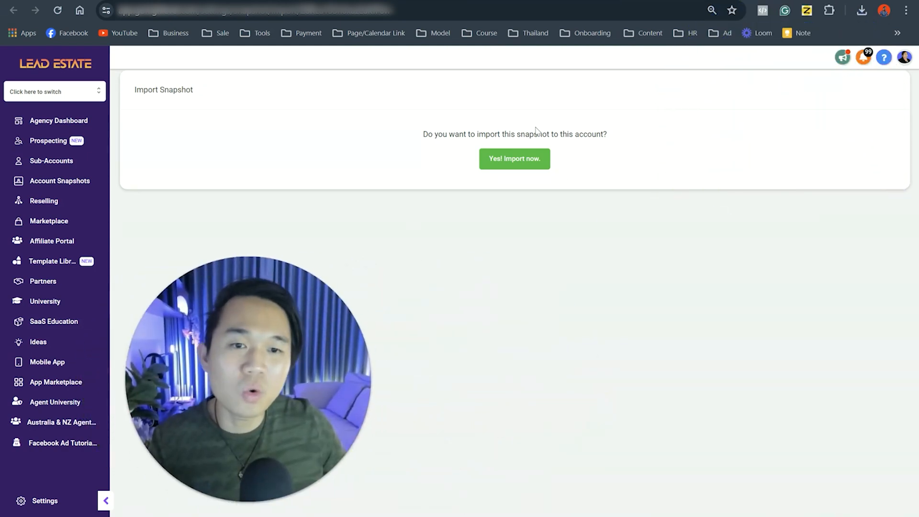
{"action": "left_click", "coordinate": [529, 163]}
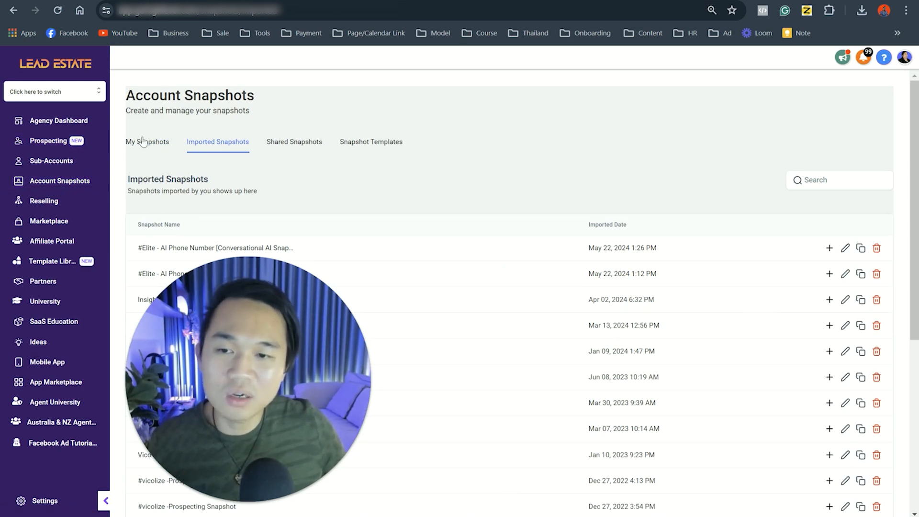
{"action": "left_click_drag", "start_coordinate": [126, 106], "coordinate": [263, 111]}
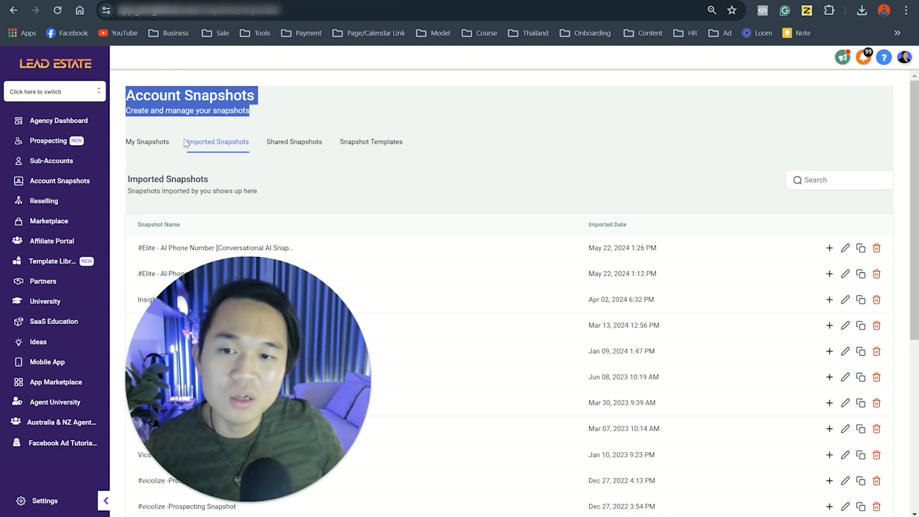
{"action": "left_click_drag", "start_coordinate": [186, 142], "coordinate": [257, 152]}
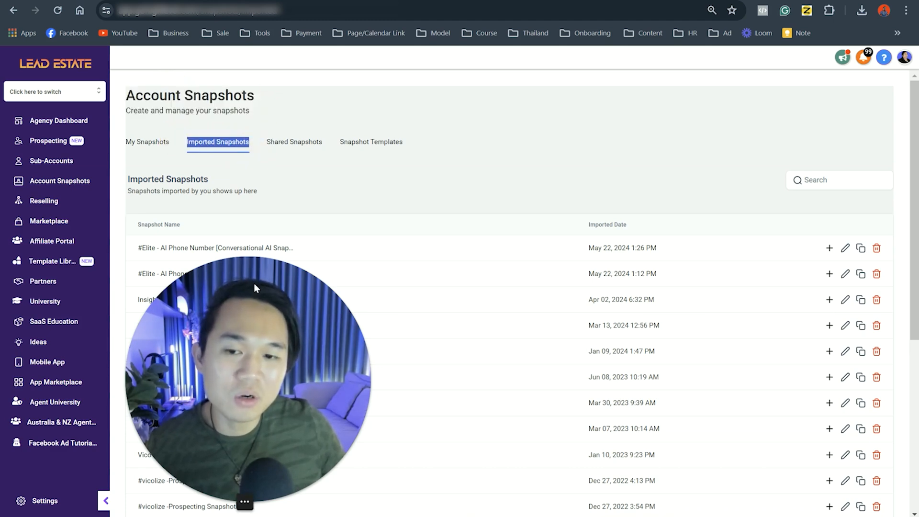
{"action": "left_click_drag", "start_coordinate": [254, 283], "coordinate": [27, 59]}
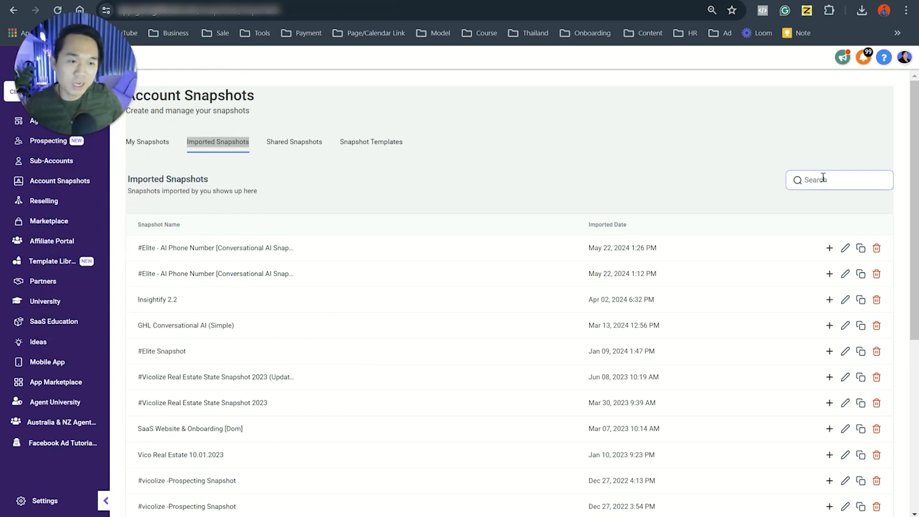
Step: Search the imported snapshots for "conversation"
{"action": "left_click", "coordinate": [808, 180]}
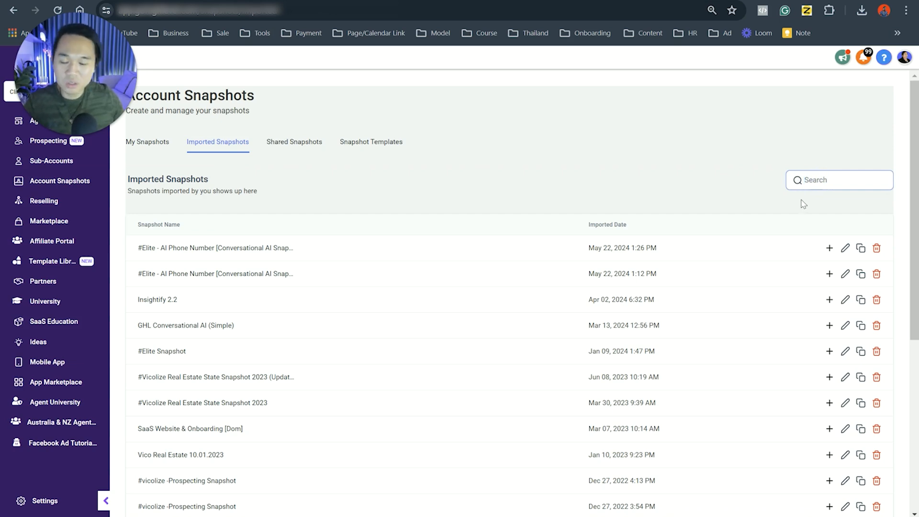
{"action": "scroll", "coordinate": [719, 283], "scroll_direction": "down", "scroll_amount": 1}
{"action": "scroll", "coordinate": [721, 285], "scroll_direction": "up", "scroll_amount": 1}
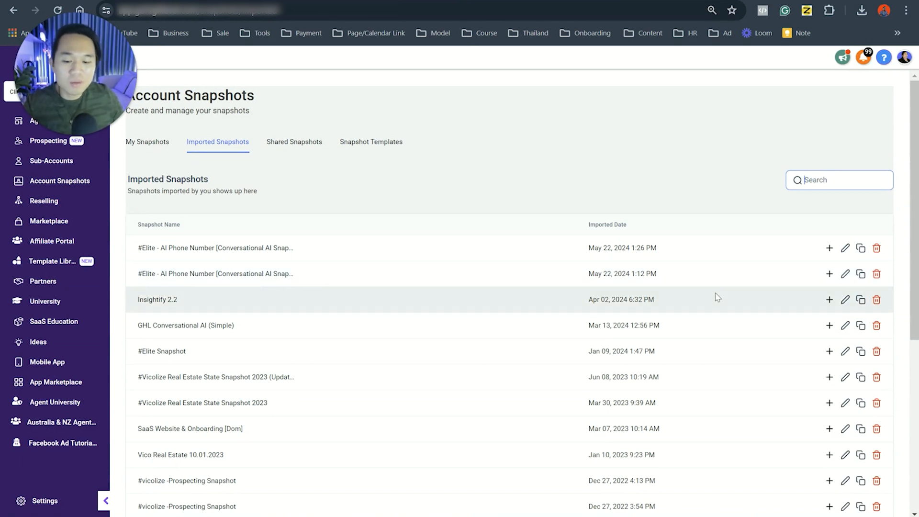
{"action": "type", "text": "conver"}
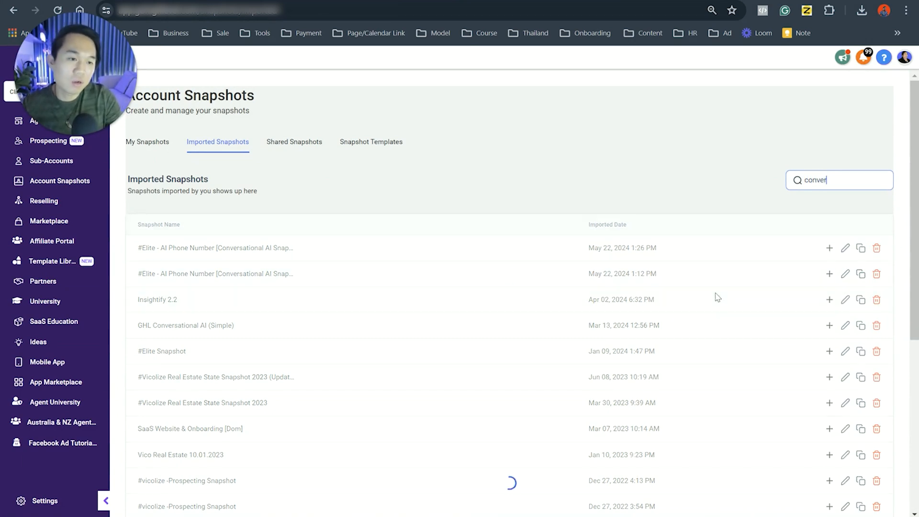
{"action": "type", "text": "sation A"}
{"action": "key", "text": "BackSpace"}
{"action": "type", "text": "ai"}
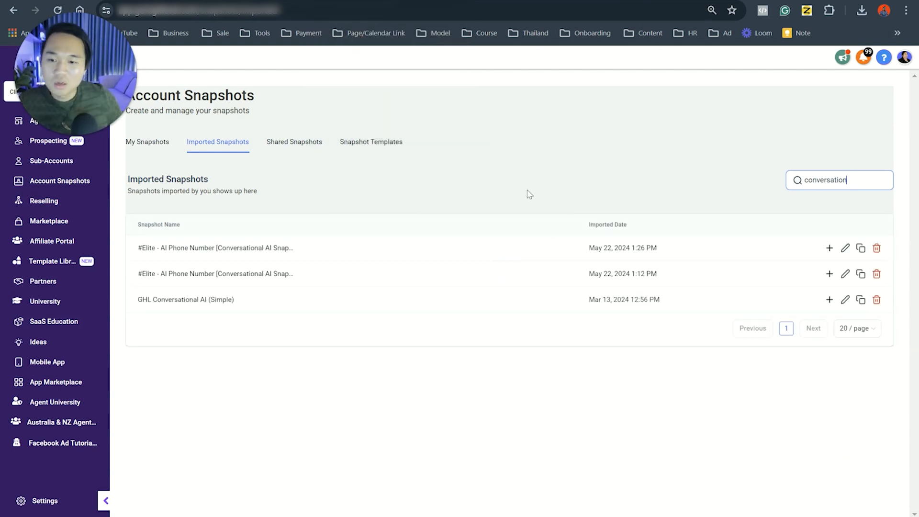
Step: Check the Conversation AI Snapshot Link on the lesson page and search My Snapshots for "conversation"
{"action": "left_click", "coordinate": [288, 1]}
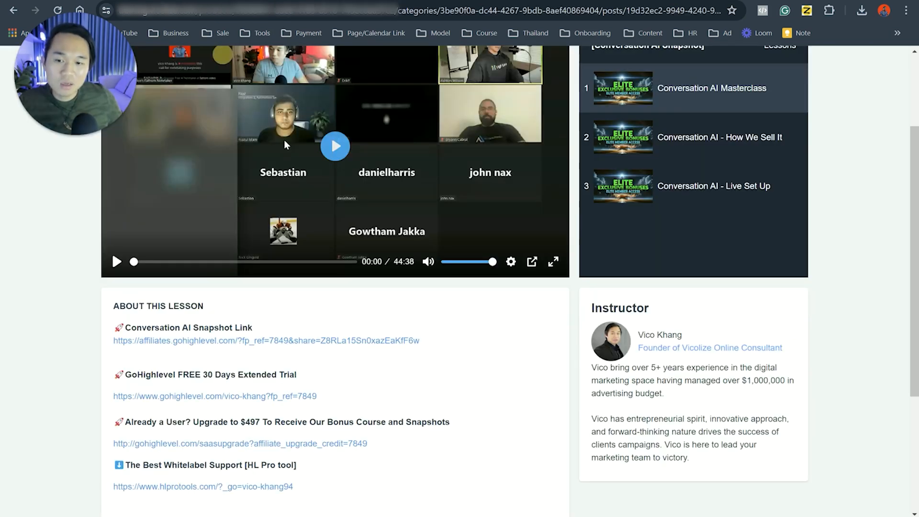
{"action": "left_click_drag", "start_coordinate": [155, 328], "coordinate": [209, 327]}
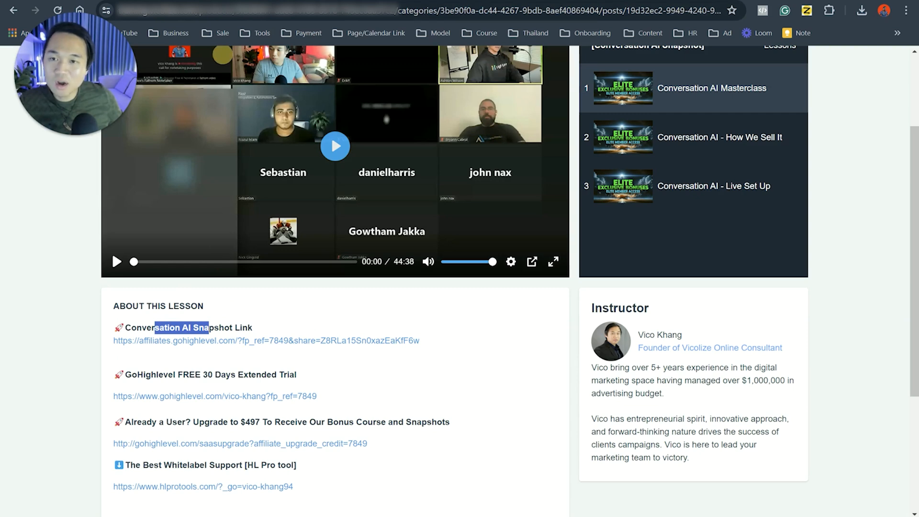
{"action": "left_click", "coordinate": [272, 1]}
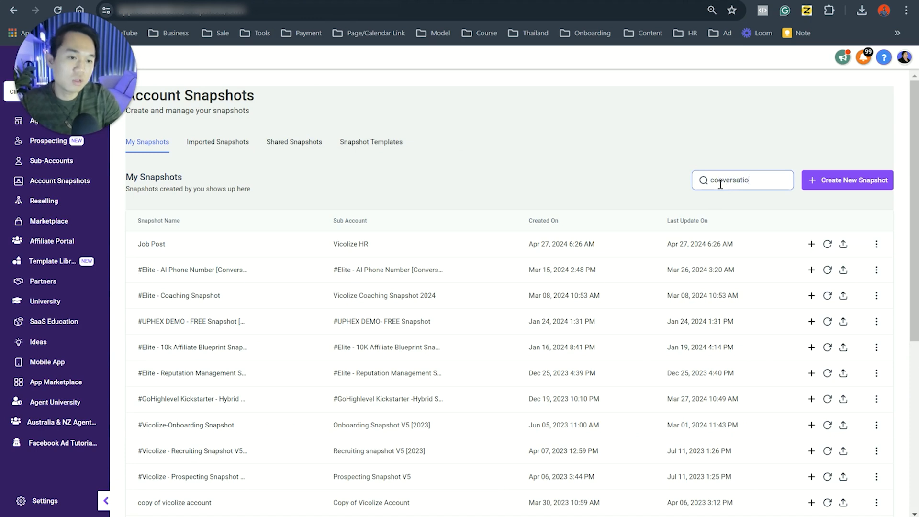
{"action": "key", "text": "BackSpace"}
{"action": "key", "text": "BackSpace"}
{"action": "type", "text": "n"}
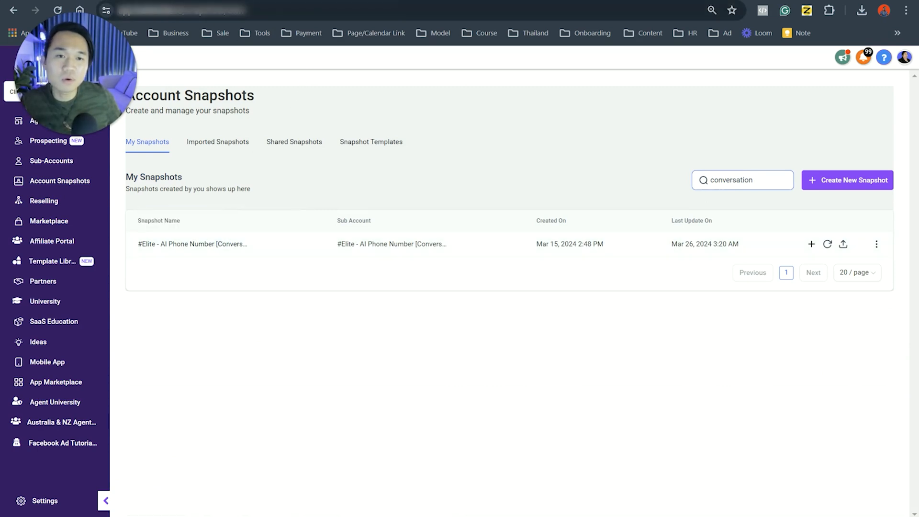
Step: Start a new sub-account from the imported "#Elite - AI Phone Number [Conversational AI Snapshot]" dated May 22, 2024 1:26 PM, dismissing the location request
{"action": "left_click", "coordinate": [217, 141]}
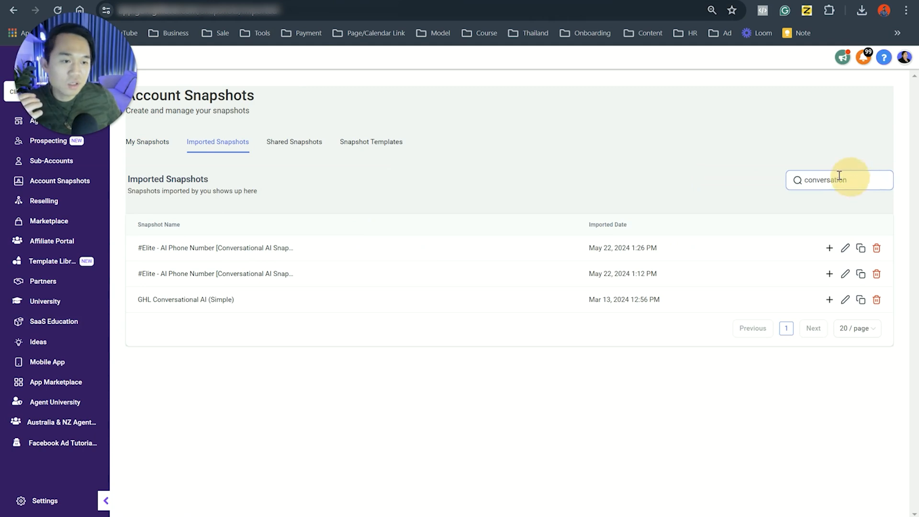
{"action": "left_click_drag", "start_coordinate": [855, 179], "coordinate": [794, 179]}
{"action": "left_click_drag", "start_coordinate": [166, 250], "coordinate": [236, 247]}
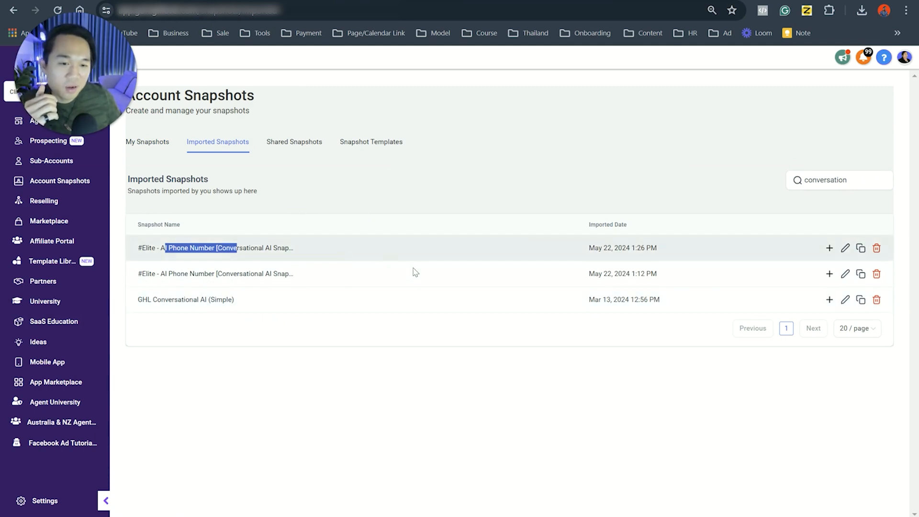
{"action": "left_click_drag", "start_coordinate": [589, 247], "coordinate": [651, 246]}
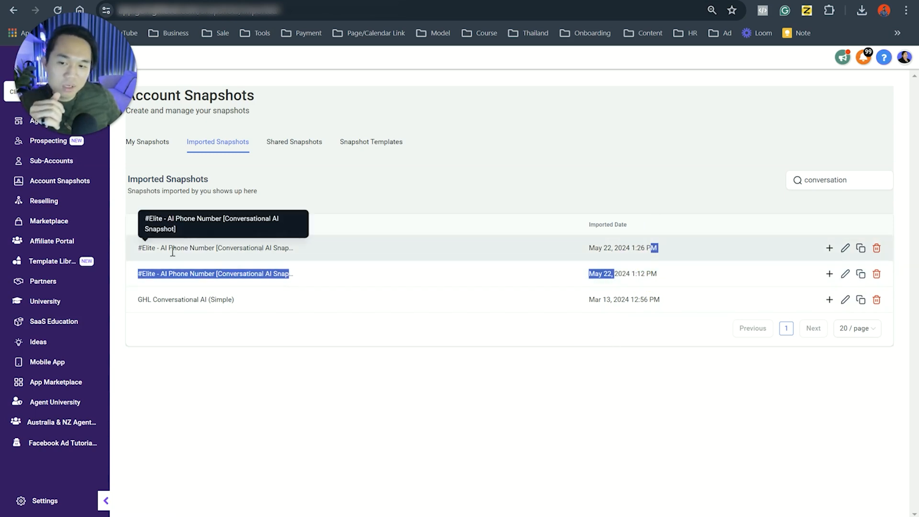
{"action": "left_click_drag", "start_coordinate": [140, 248], "coordinate": [281, 244]}
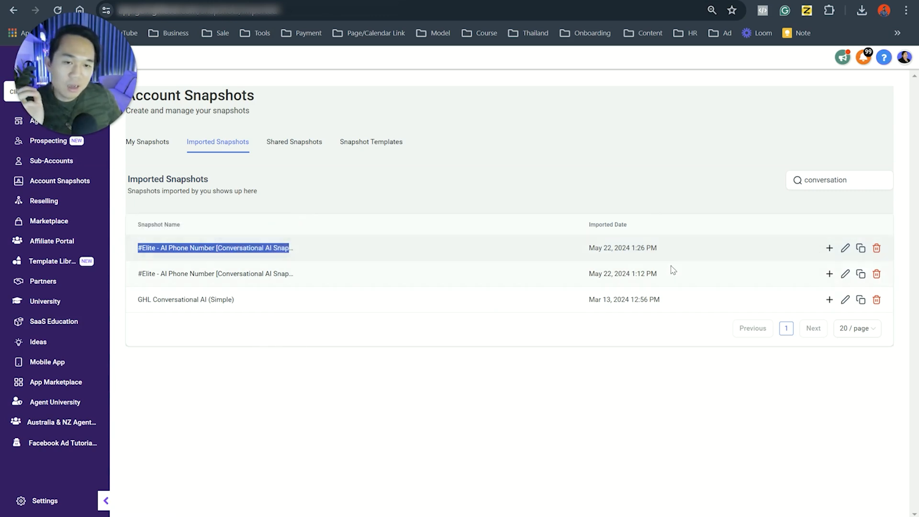
{"action": "left_click", "coordinate": [829, 249]}
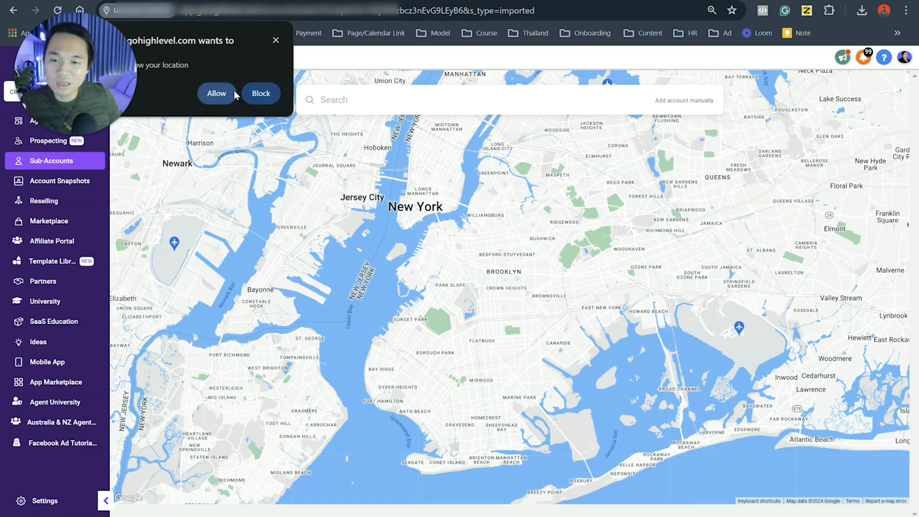
{"action": "left_click", "coordinate": [276, 41]}
{"action": "scroll", "coordinate": [441, 281], "scroll_direction": "down", "scroll_amount": 3}
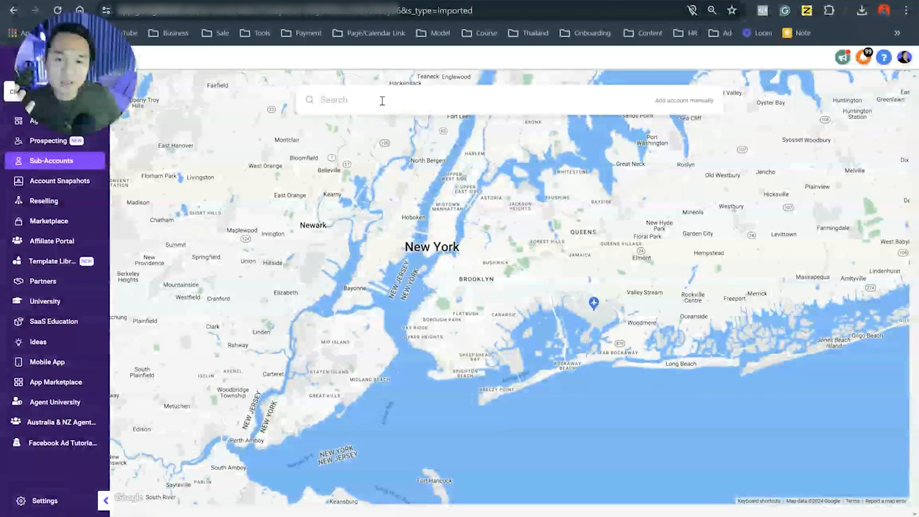
Step: Search the map for Macy's and choose the West 34th Street, New York store as the sub-account's business
{"action": "left_click", "coordinate": [381, 99]}
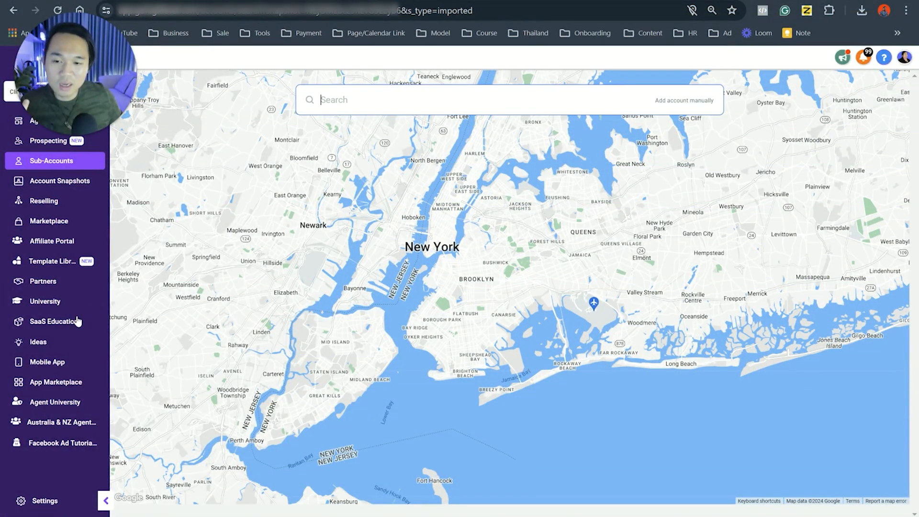
{"action": "left_click", "coordinate": [409, 100]}
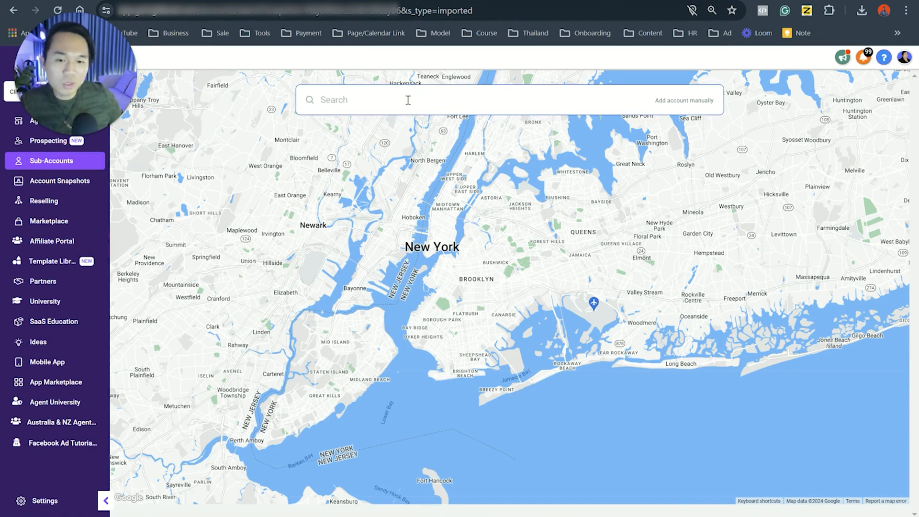
{"action": "left_click", "coordinate": [369, 104]}
{"action": "type", "text": "macy"}
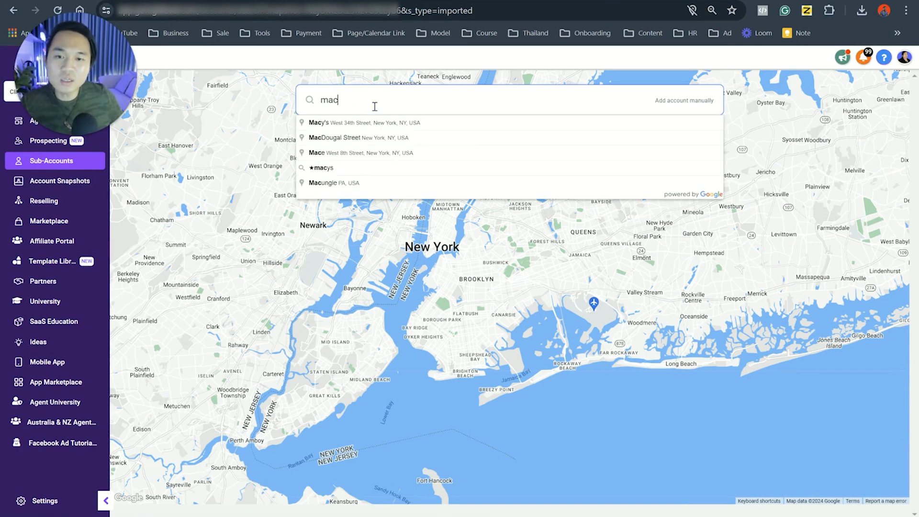
{"action": "left_click", "coordinate": [352, 124]}
{"action": "left_click", "coordinate": [740, 178]}
{"action": "left_click", "coordinate": [752, 185]}
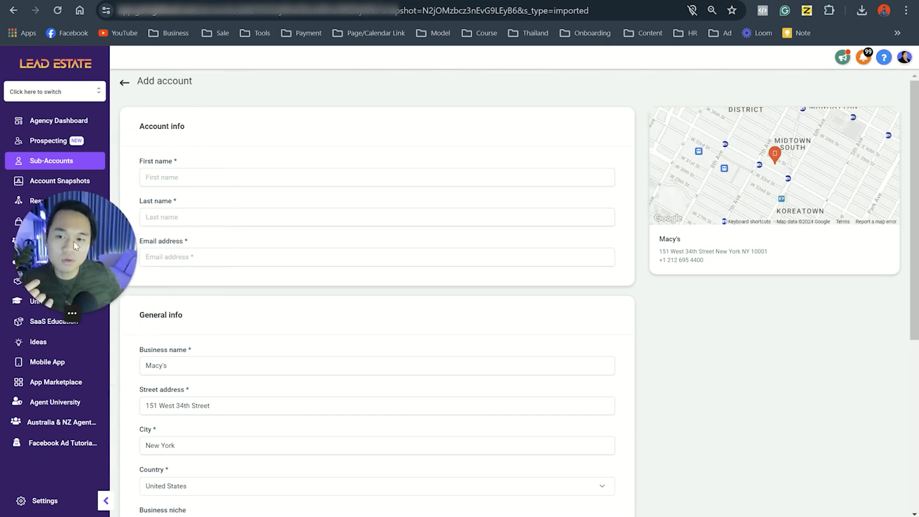
Step: Set both the first name and last name of the account to "Test - Conversation AI Import snapshot"
{"action": "left_click", "coordinate": [197, 175]}
{"action": "type", "text": "Test - Con"}
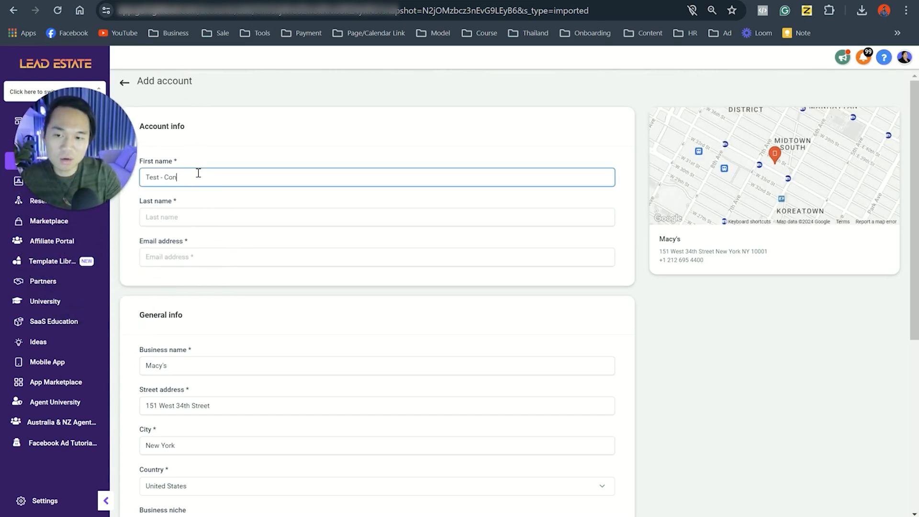
{"action": "type", "text": "versation AI Import"}
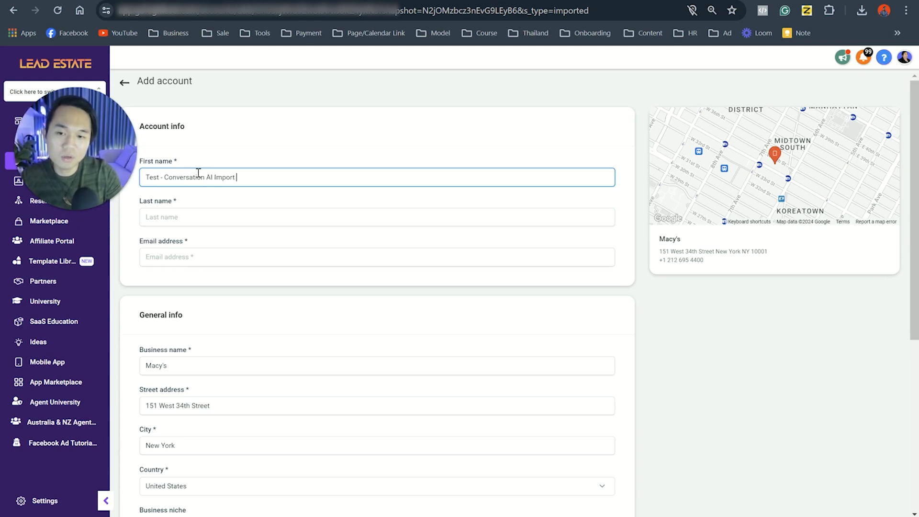
{"action": "type", "text": " snapshot"}
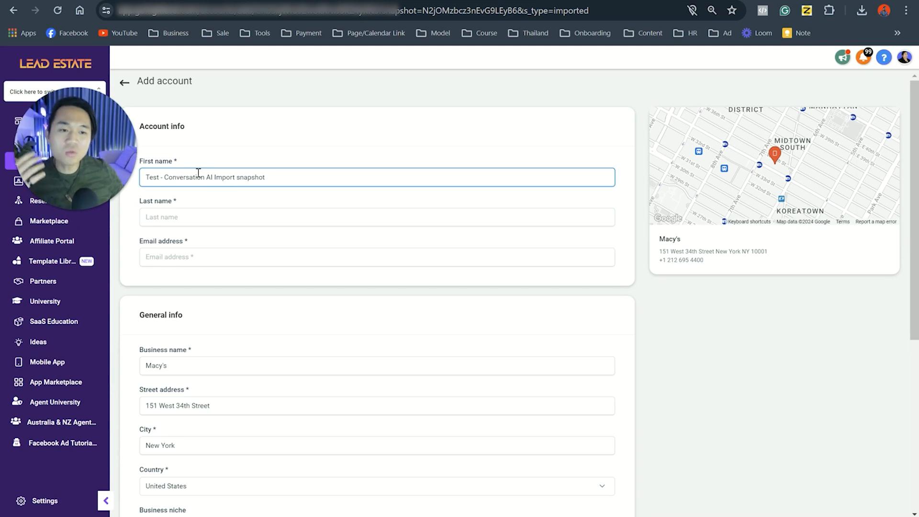
{"action": "left_click", "coordinate": [221, 218]}
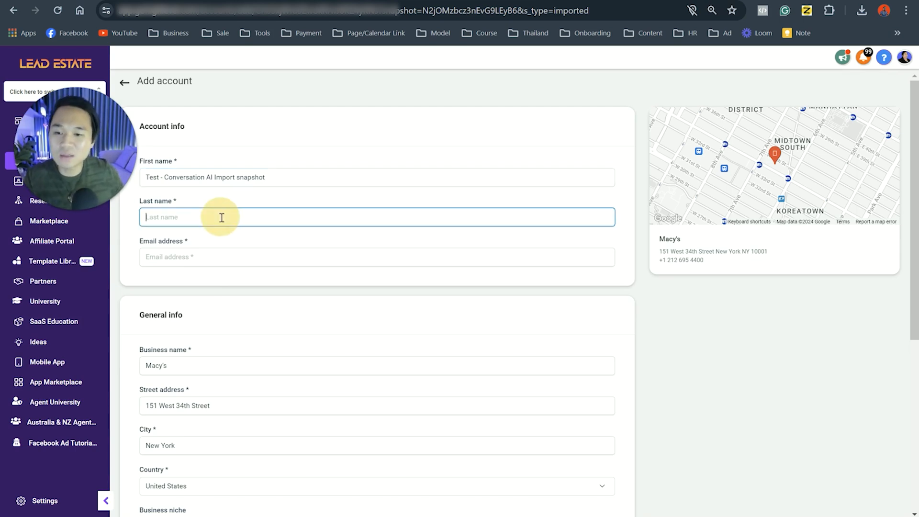
{"action": "triple_click", "coordinate": [223, 182]}
{"action": "key", "text": "ctrl+c"}
{"action": "left_click", "coordinate": [220, 217]}
{"action": "key", "text": "ctrl+v"}
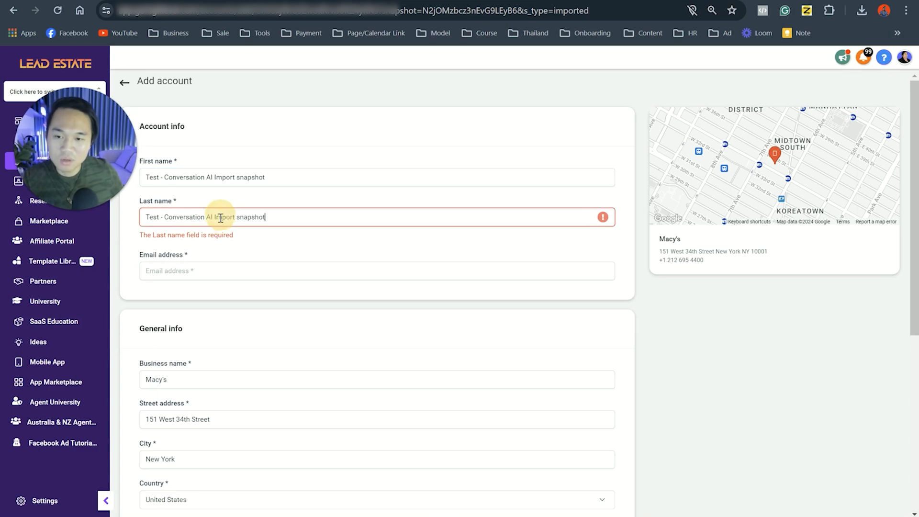
Step: Set the business name to "Test - Conversation AI Import snapshot" and fill in the account's email address
{"action": "left_click", "coordinate": [199, 381]}
{"action": "double_click", "coordinate": [196, 371]}
{"action": "key", "text": "ctrl+v"}
{"action": "left_click", "coordinate": [179, 262]}
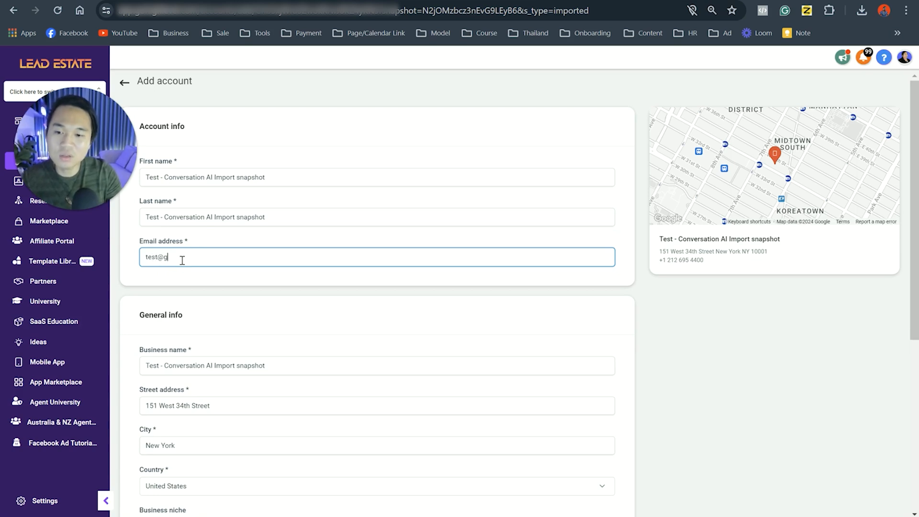
Step: Choose a time zone in the general info and save the new sub-account
{"action": "scroll", "coordinate": [196, 292], "scroll_direction": "down", "scroll_amount": 6}
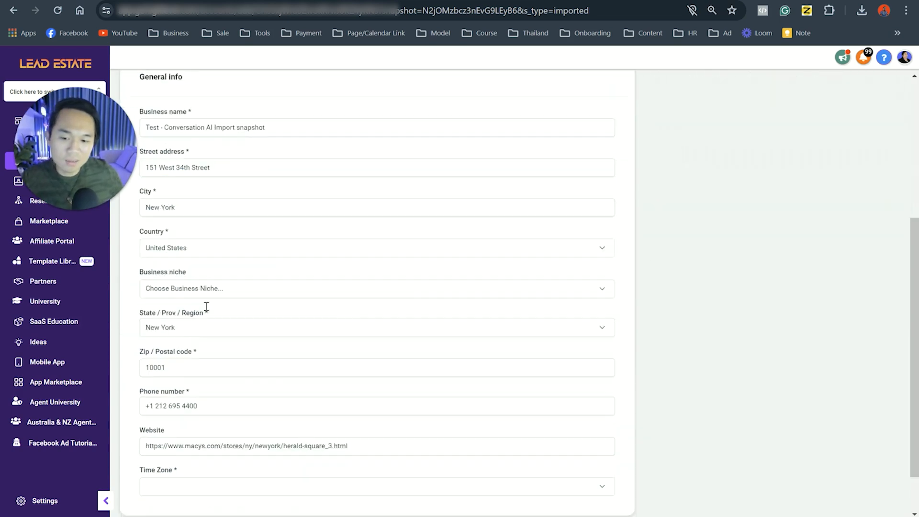
{"action": "left_click", "coordinate": [184, 431]}
{"action": "left_click", "coordinate": [190, 405]}
{"action": "left_click", "coordinate": [154, 483]}
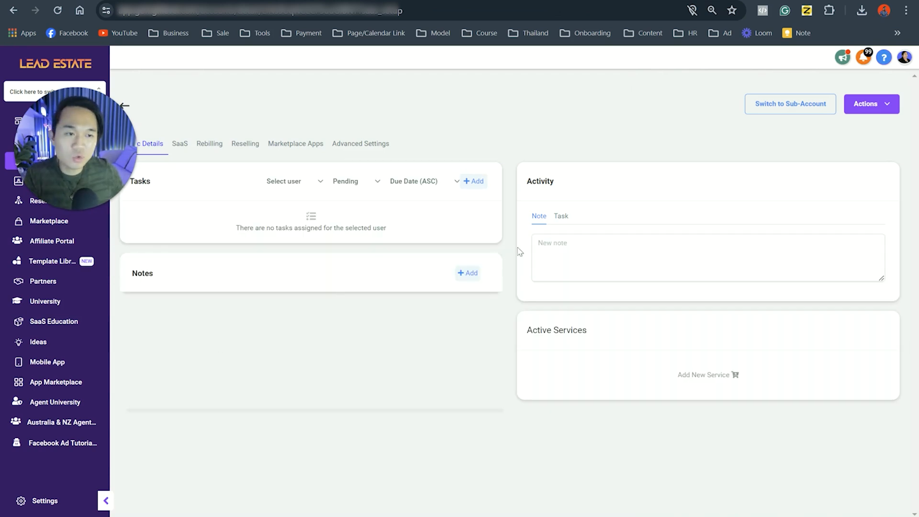
Step: Switch to the newly created "Test - Conversation AI Import snapshot" sub-account
{"action": "left_click", "coordinate": [883, 103]}
{"action": "left_click", "coordinate": [791, 108]}
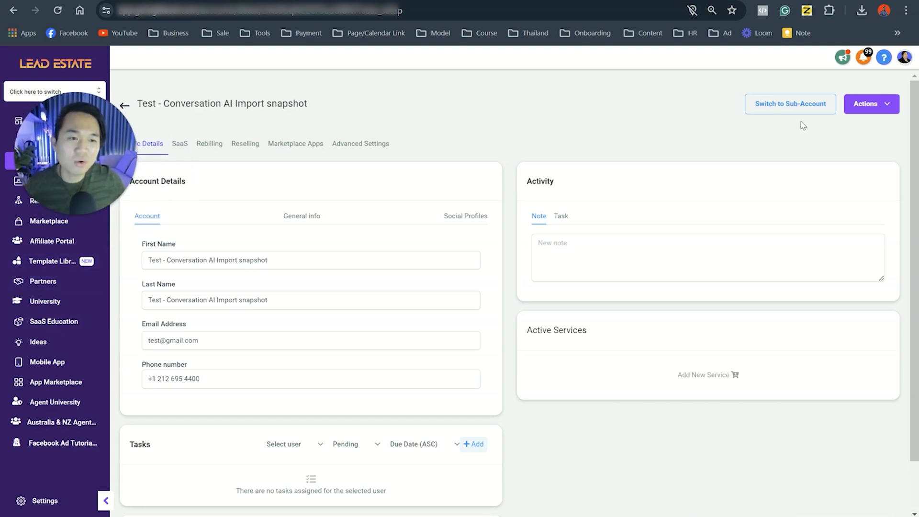
{"action": "left_click", "coordinate": [792, 110]}
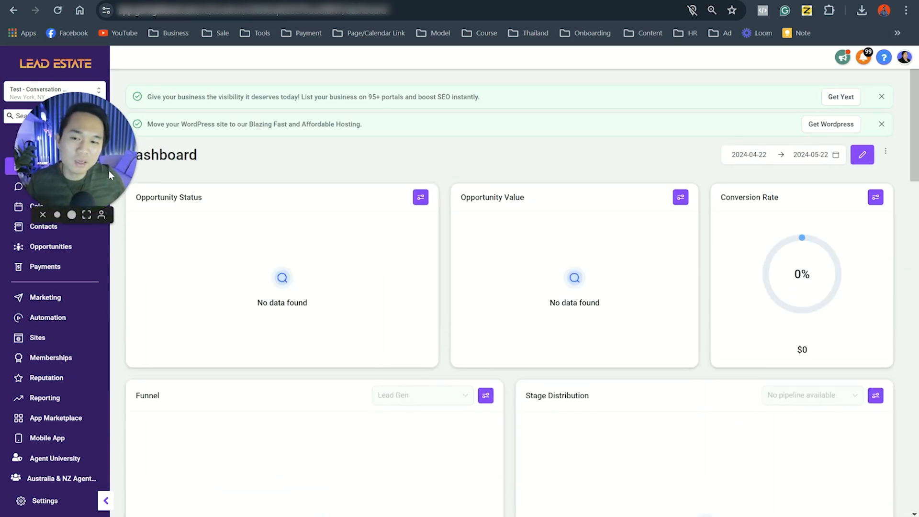
Step: Open the sub-account's automation workflow list to examine the imported workflow folders
{"action": "left_click_drag", "start_coordinate": [108, 170], "coordinate": [484, 285]}
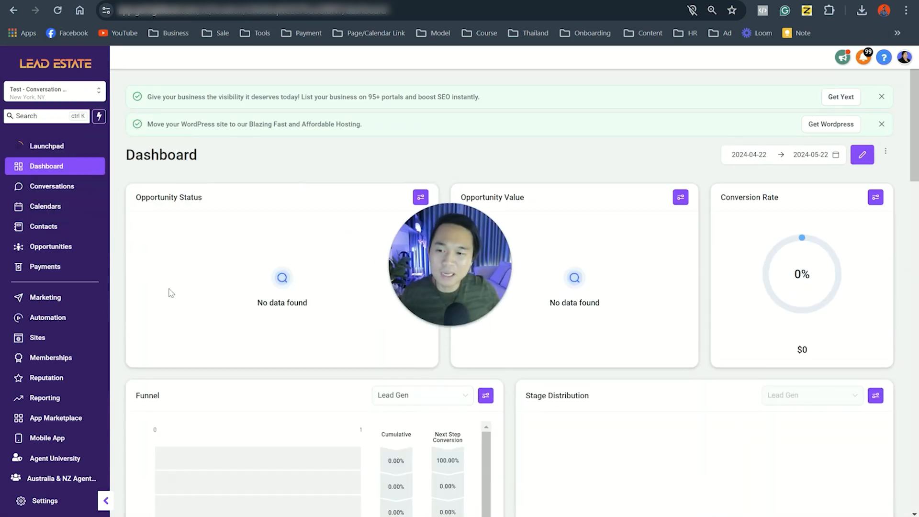
{"action": "left_click", "coordinate": [77, 301]}
{"action": "left_click_drag", "start_coordinate": [475, 295], "coordinate": [871, 472]}
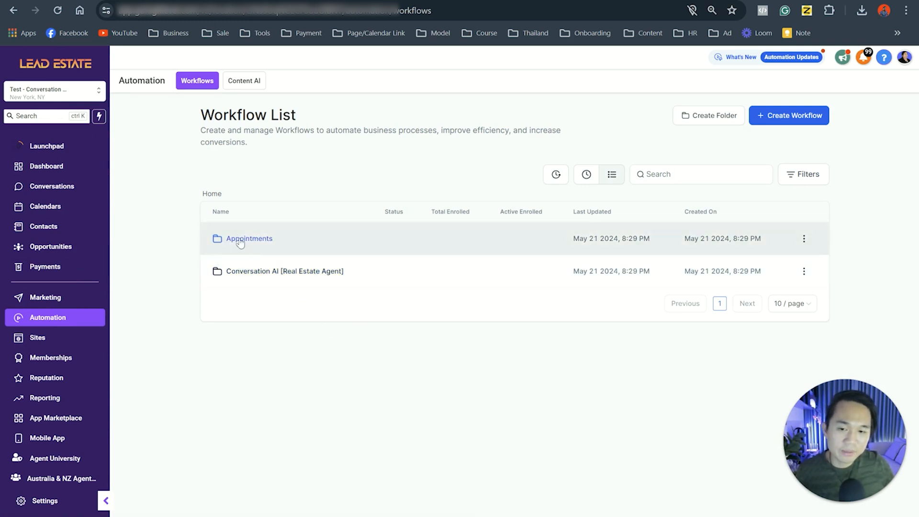
Step: Examine the workflows inside the Appointments folder and the "Conversation AI [Real Estate Agent]" folder
{"action": "left_click", "coordinate": [235, 239]}
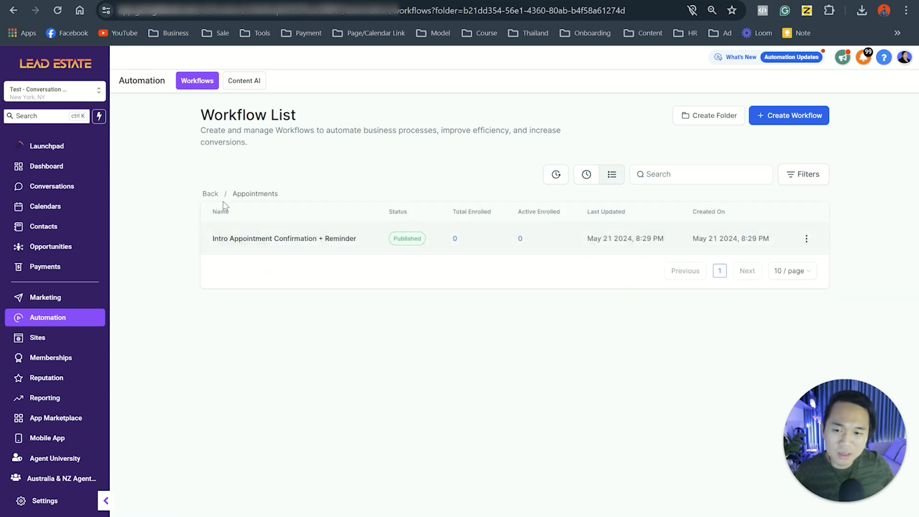
{"action": "left_click", "coordinate": [209, 193]}
{"action": "left_click", "coordinate": [270, 271]}
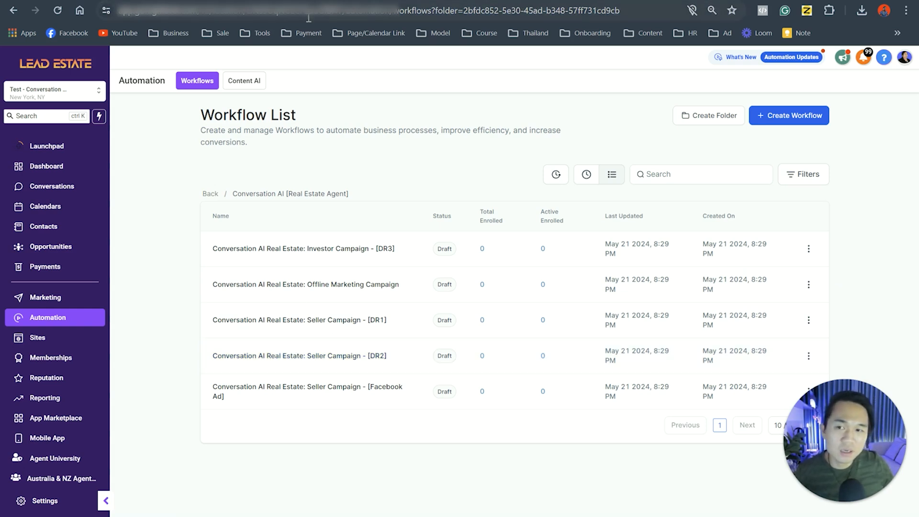
Step: Return to the agency's sub-account list and open the management details of the existing 2013 sub-account
{"action": "left_click", "coordinate": [38, 55]}
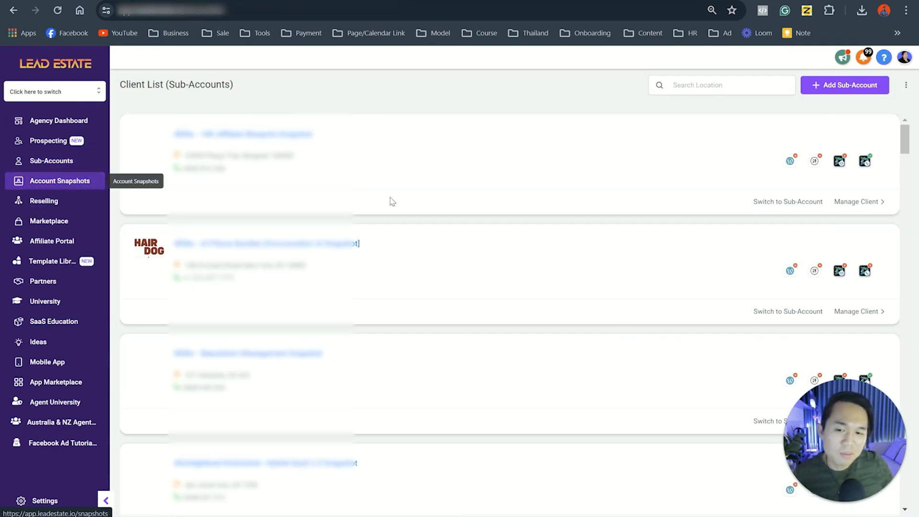
{"action": "scroll", "coordinate": [830, 249], "scroll_direction": "down", "scroll_amount": 1}
{"action": "scroll", "coordinate": [830, 248], "scroll_direction": "up", "scroll_amount": 1}
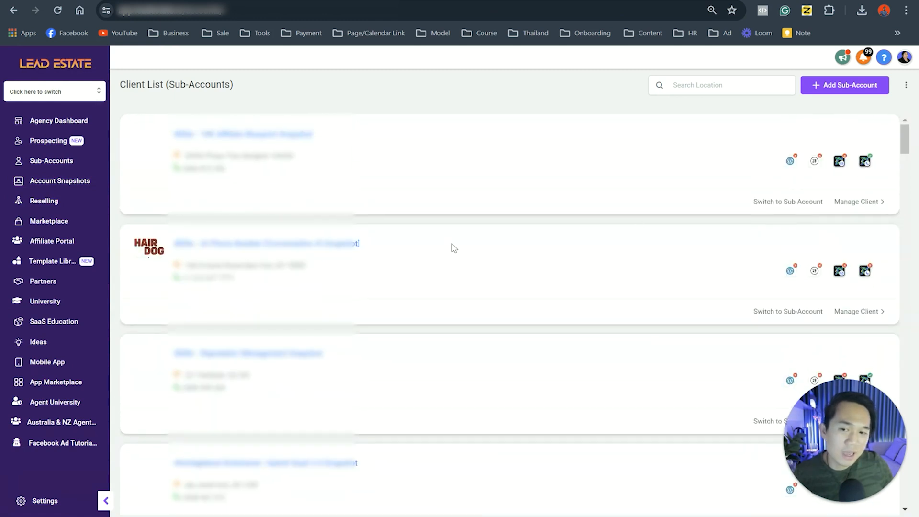
{"action": "scroll", "coordinate": [395, 263], "scroll_direction": "down", "scroll_amount": 2}
{"action": "scroll", "coordinate": [397, 266], "scroll_direction": "down", "scroll_amount": 5}
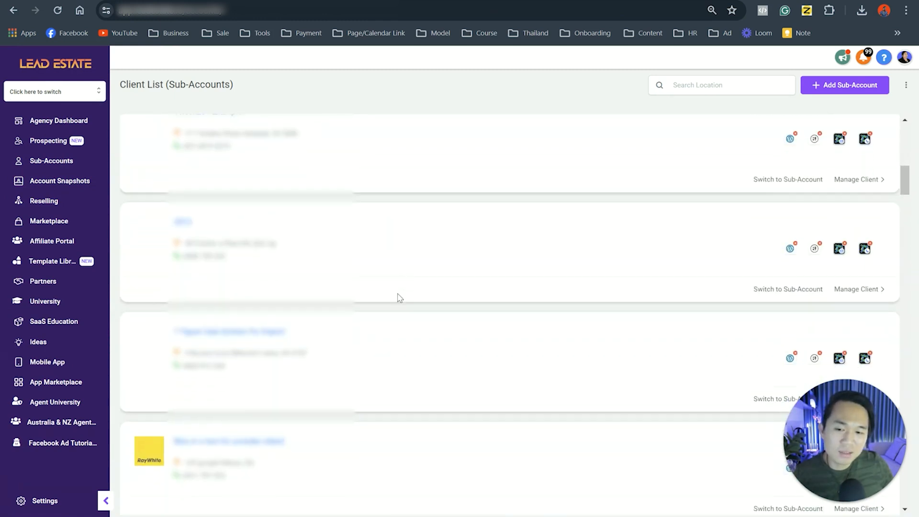
{"action": "left_click", "coordinate": [192, 180]}
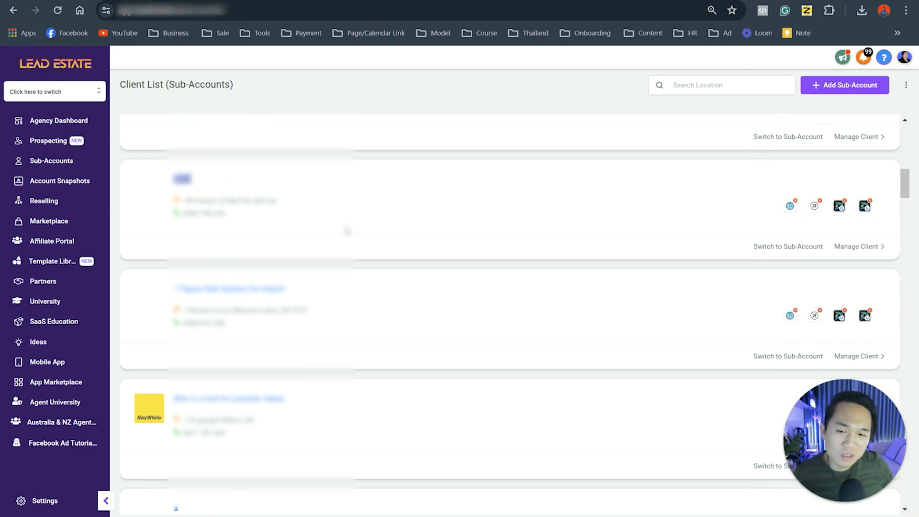
{"action": "left_click", "coordinate": [881, 248]}
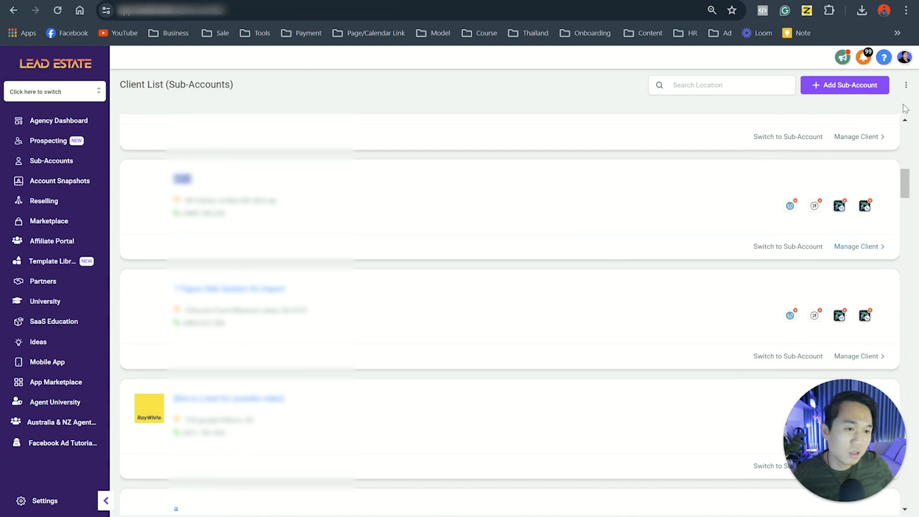
{"action": "left_click", "coordinate": [868, 246]}
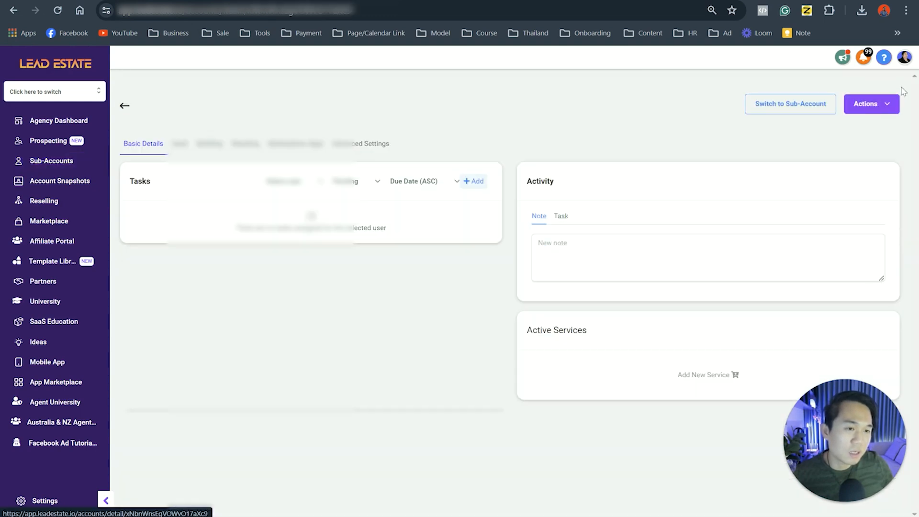
Step: Start loading "Imported - #Elite - AI Phone Number [Conversational AI Snapshot]" into the 2013 sub-account and continue to the asset selection
{"action": "left_click", "coordinate": [880, 106]}
{"action": "left_click", "coordinate": [864, 125]}
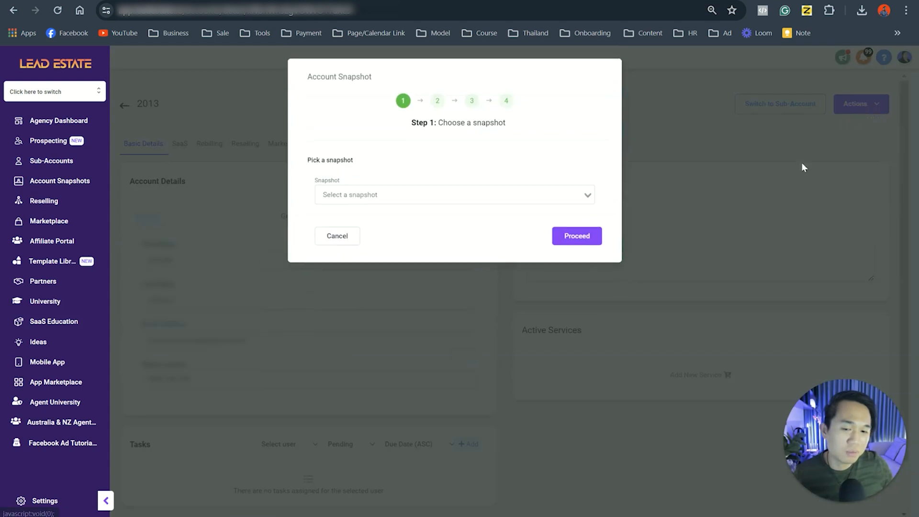
{"action": "left_click", "coordinate": [475, 199]}
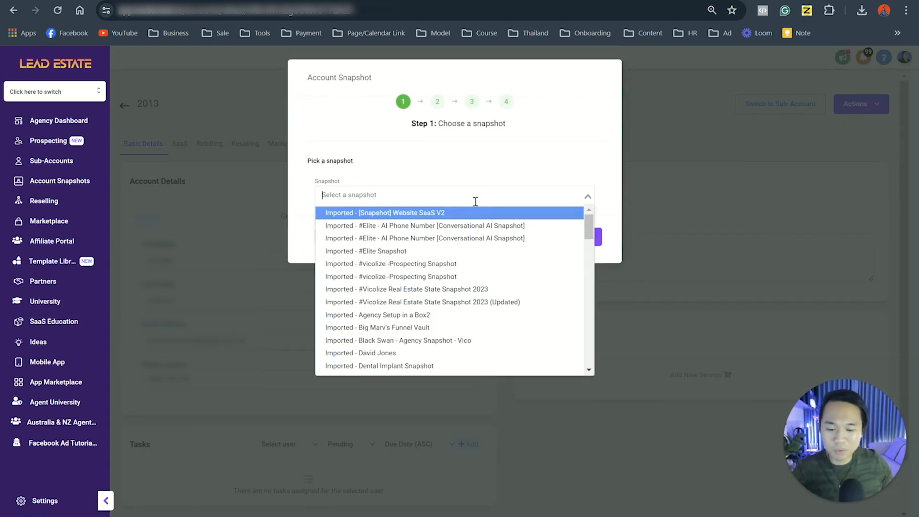
{"action": "type", "text": "conversat"}
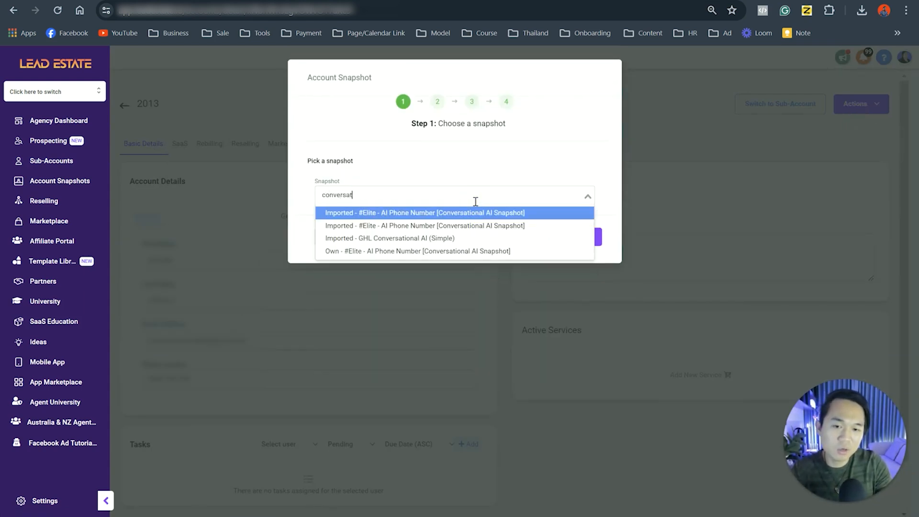
{"action": "type", "text": "oin"}
{"action": "key", "text": "BackSpace"}
{"action": "key", "text": "BackSpace"}
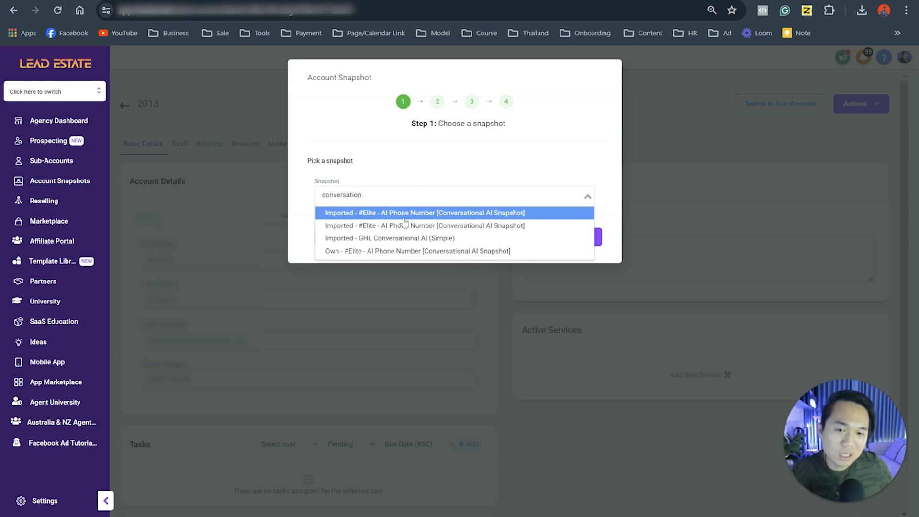
{"action": "left_click", "coordinate": [453, 214]}
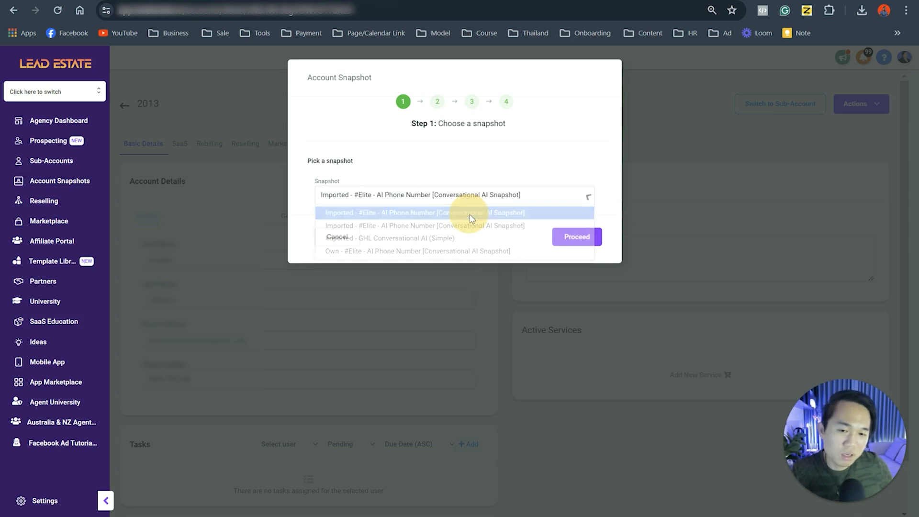
{"action": "left_click", "coordinate": [573, 234]}
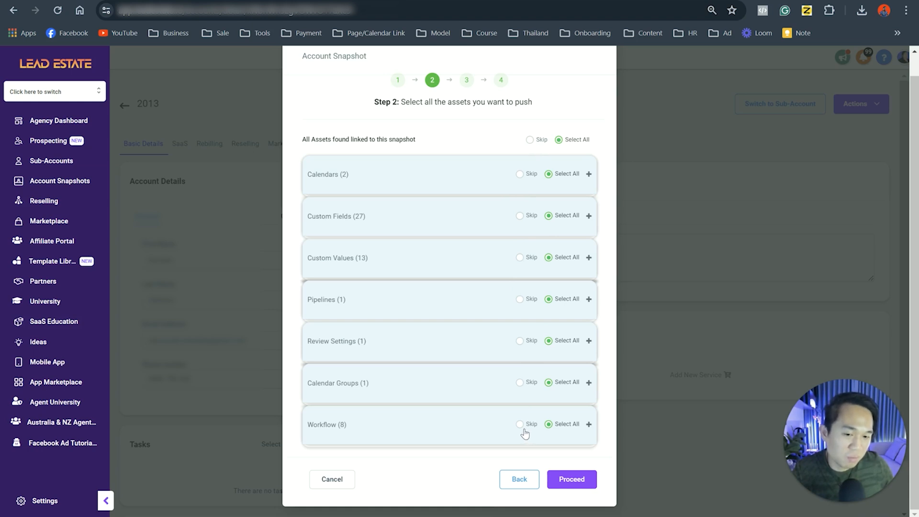
Step: Examine the custom fields and the individual workflows among the snapshot's assets
{"action": "left_click", "coordinate": [346, 216]}
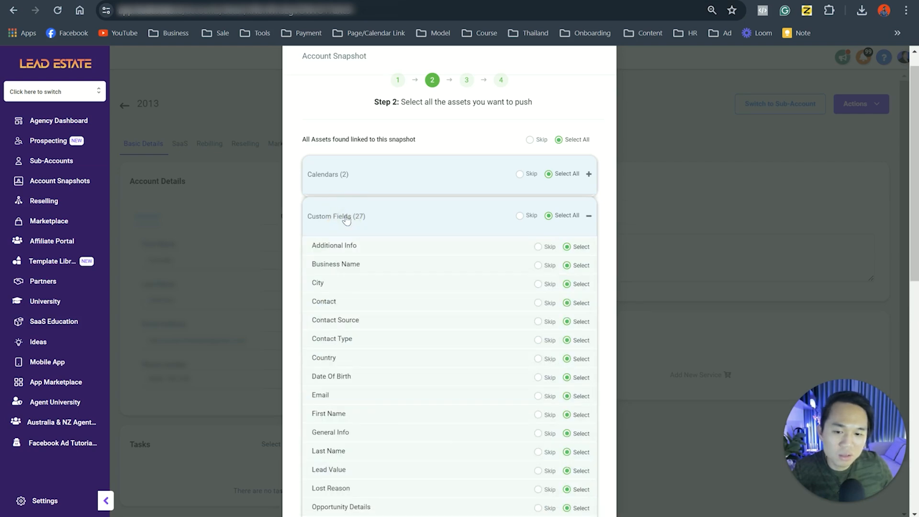
{"action": "left_click", "coordinate": [347, 217]}
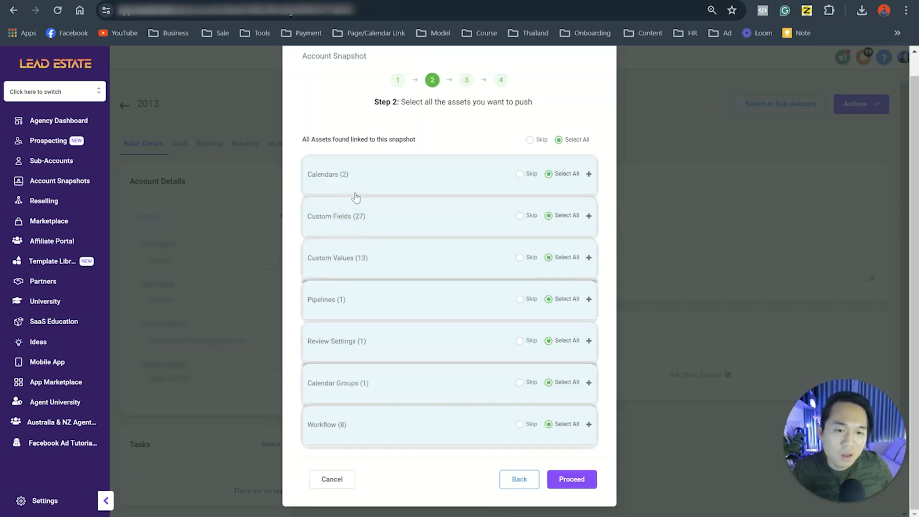
{"action": "left_click", "coordinate": [339, 420]}
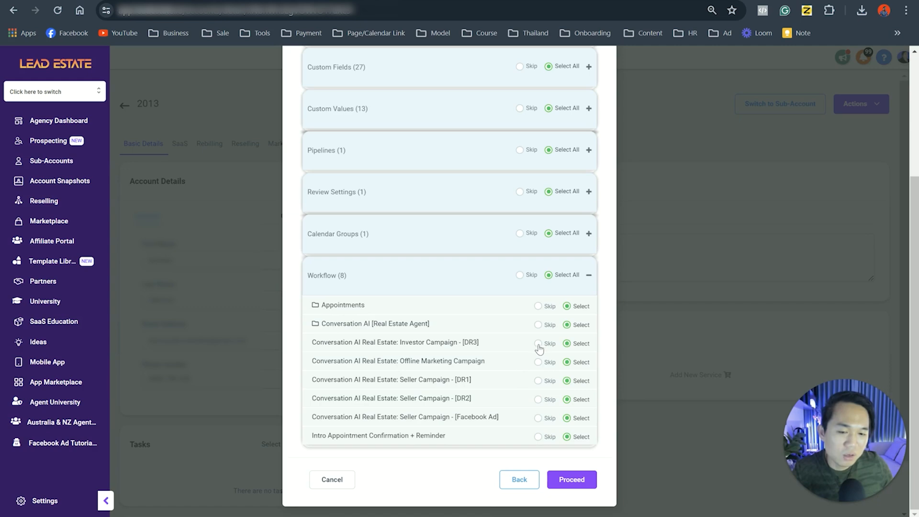
{"action": "scroll", "coordinate": [536, 345], "scroll_direction": "up", "scroll_amount": 4}
{"action": "scroll", "coordinate": [561, 217], "scroll_direction": "down", "scroll_amount": 4}
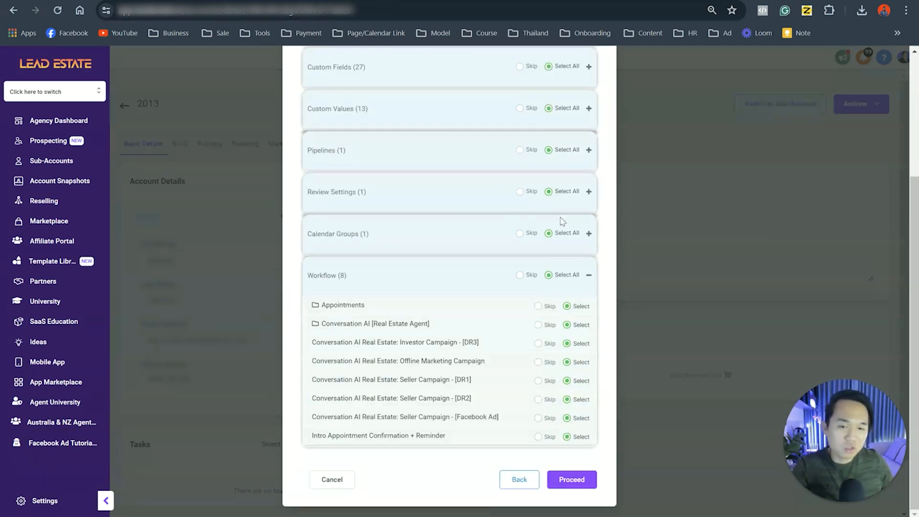
{"action": "left_click", "coordinate": [578, 481]}
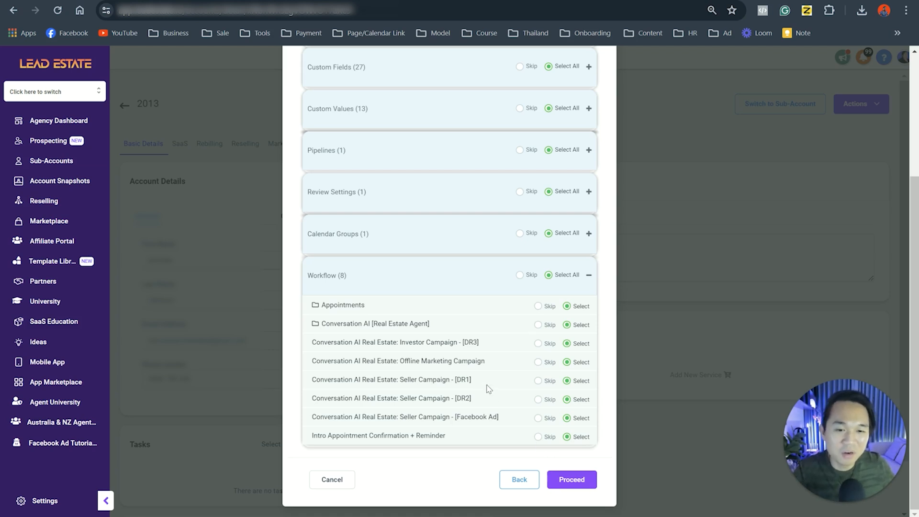
Step: Skip the five "Conversation AI Real Estate" campaign workflows in the snapshot push and proceed to the conflict check
{"action": "left_click", "coordinate": [538, 344]}
{"action": "left_click", "coordinate": [538, 362]}
{"action": "left_click", "coordinate": [538, 381]}
{"action": "left_click", "coordinate": [538, 399]}
{"action": "left_click", "coordinate": [539, 418]}
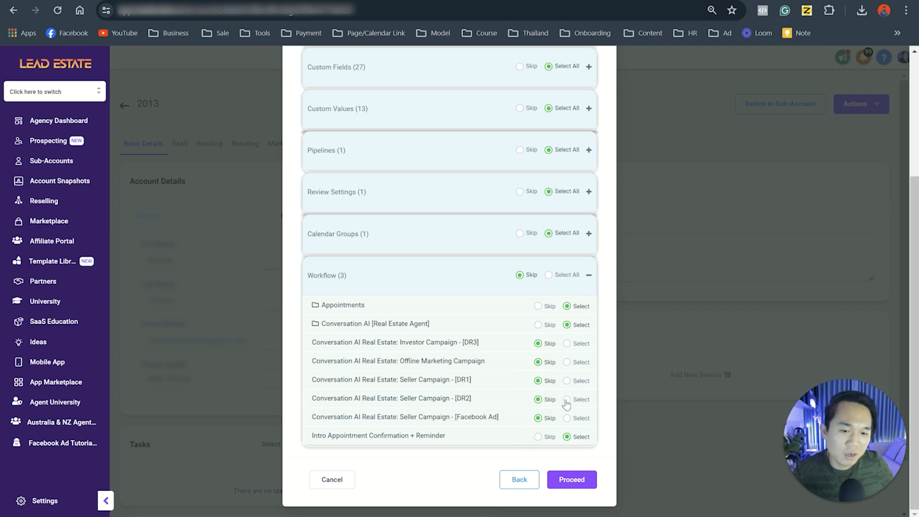
{"action": "left_click", "coordinate": [572, 479]}
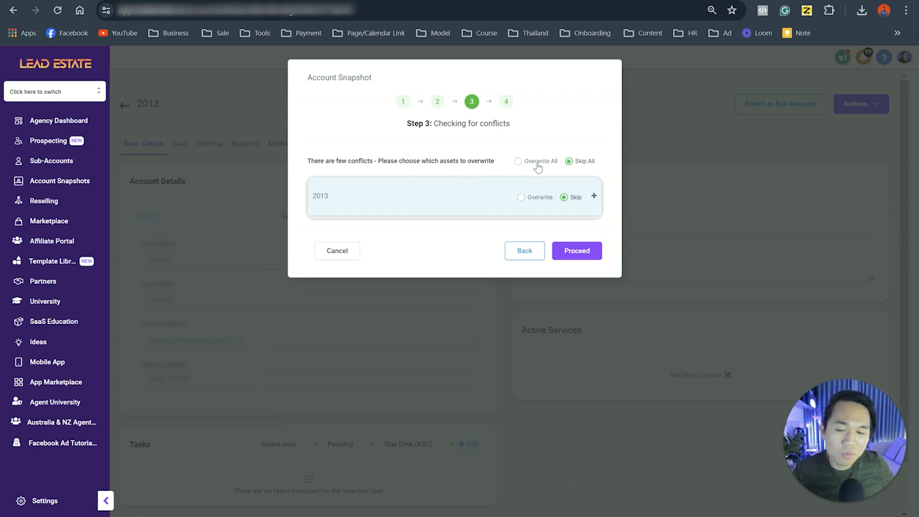
Step: Read the notice about conflicting assets and go back to the asset selection
{"action": "left_click_drag", "start_coordinate": [495, 161], "coordinate": [337, 161]}
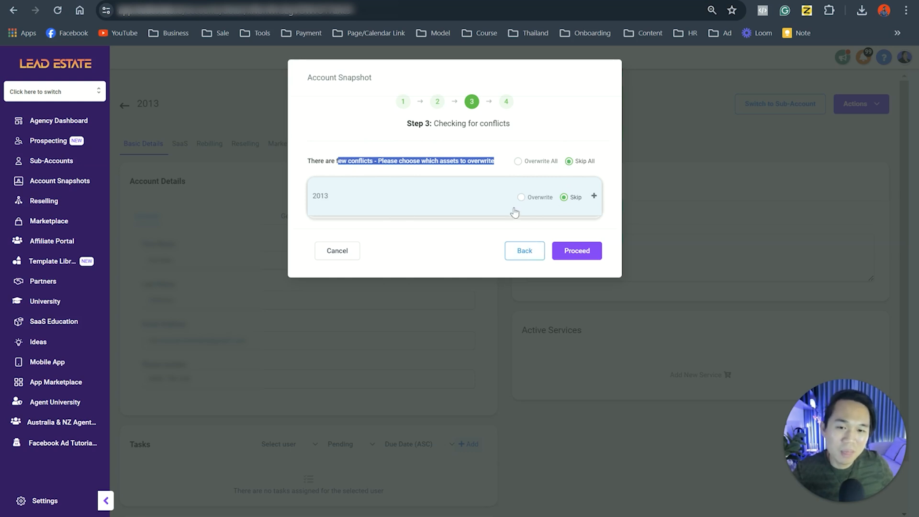
{"action": "left_click", "coordinate": [317, 164]}
{"action": "left_click_drag", "start_coordinate": [325, 161], "coordinate": [372, 162]}
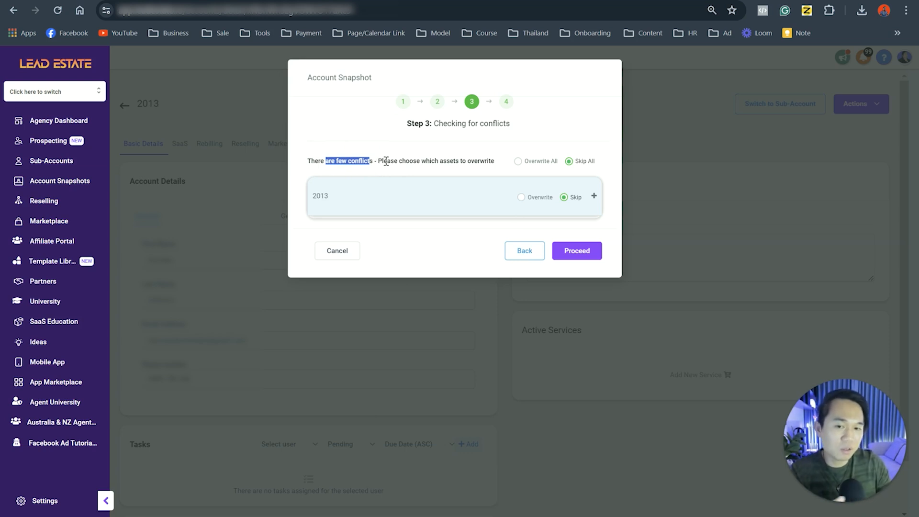
{"action": "left_click", "coordinate": [525, 254]}
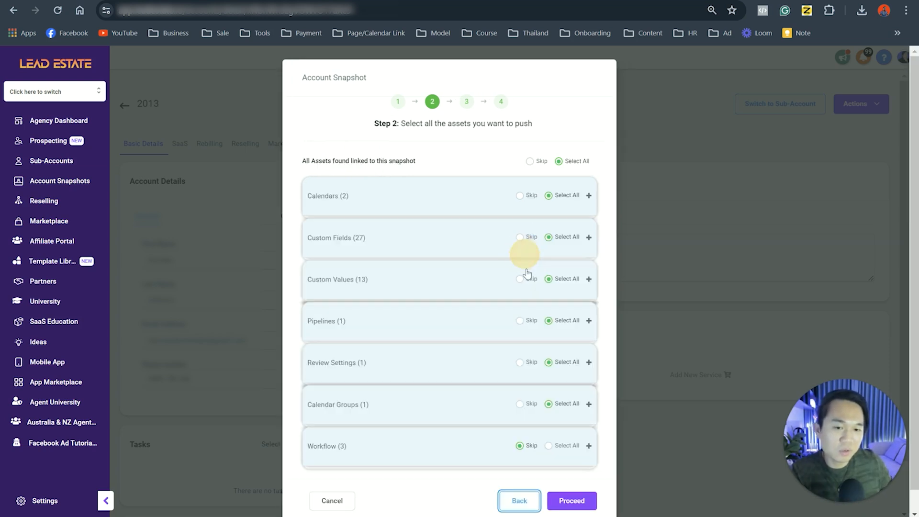
Step: Expand the Custom Fields assets and examine the fields from Business Name down to Date Of Birth
{"action": "left_click", "coordinate": [346, 243]}
{"action": "scroll", "coordinate": [335, 287], "scroll_direction": "down", "scroll_amount": 3}
{"action": "left_click_drag", "start_coordinate": [312, 163], "coordinate": [324, 188]}
{"action": "left_click", "coordinate": [320, 206]}
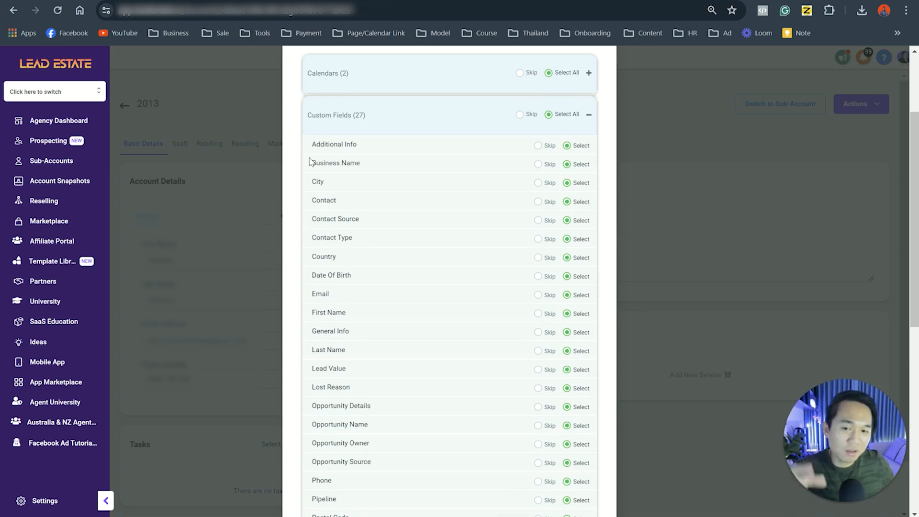
{"action": "left_click_drag", "start_coordinate": [316, 163], "coordinate": [391, 292]}
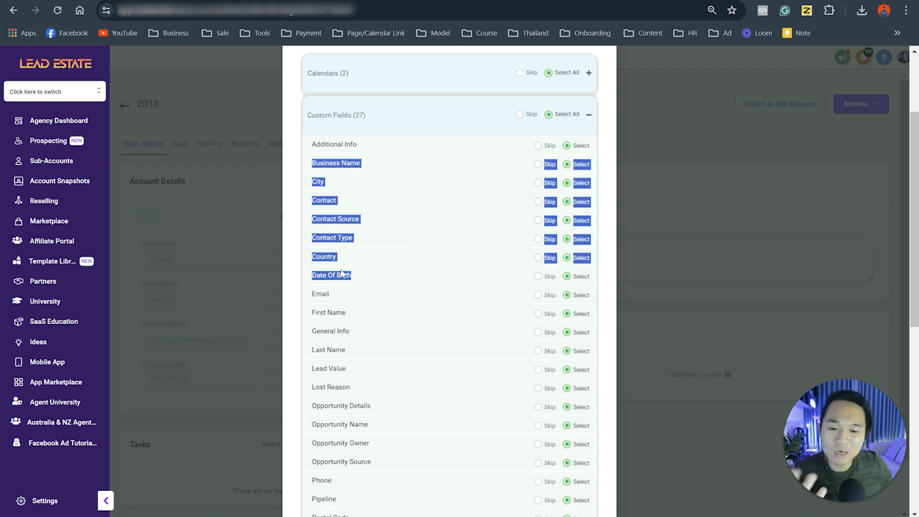
Step: Expand the Pipelines assets and review the remaining asset groups selected for the push
{"action": "scroll", "coordinate": [498, 369], "scroll_direction": "down", "scroll_amount": 8}
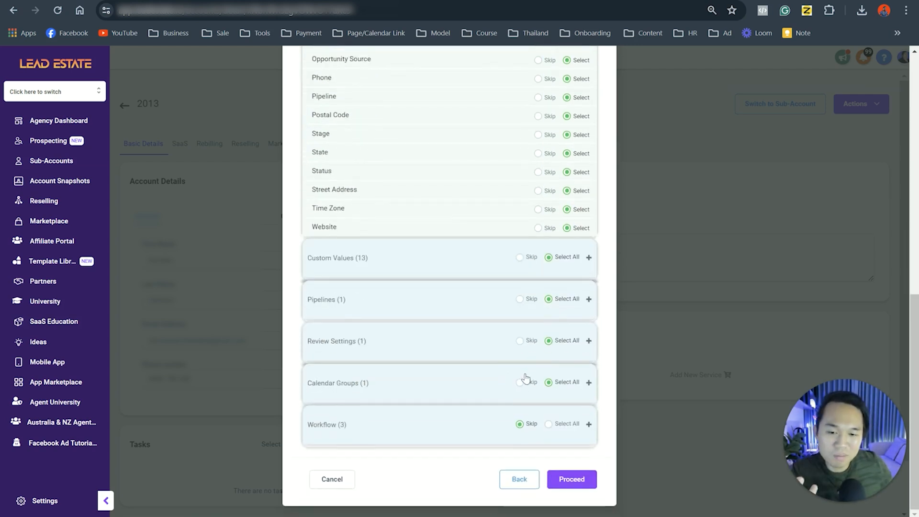
{"action": "left_click", "coordinate": [351, 300]}
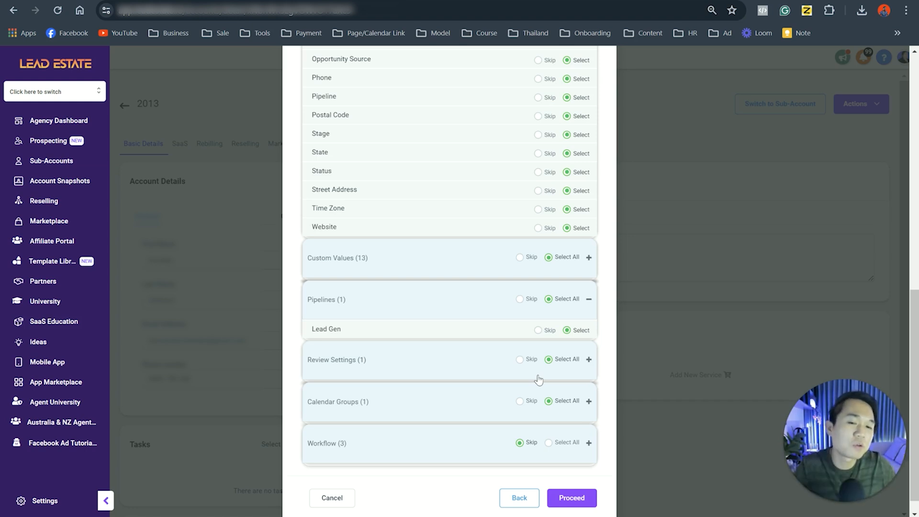
{"action": "scroll", "coordinate": [539, 380], "scroll_direction": "up", "scroll_amount": 5}
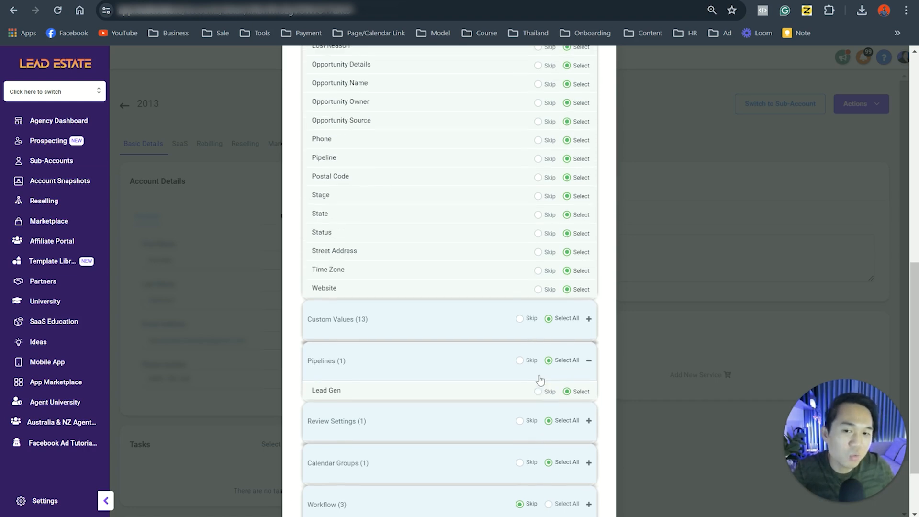
{"action": "scroll", "coordinate": [540, 380], "scroll_direction": "down", "scroll_amount": 3}
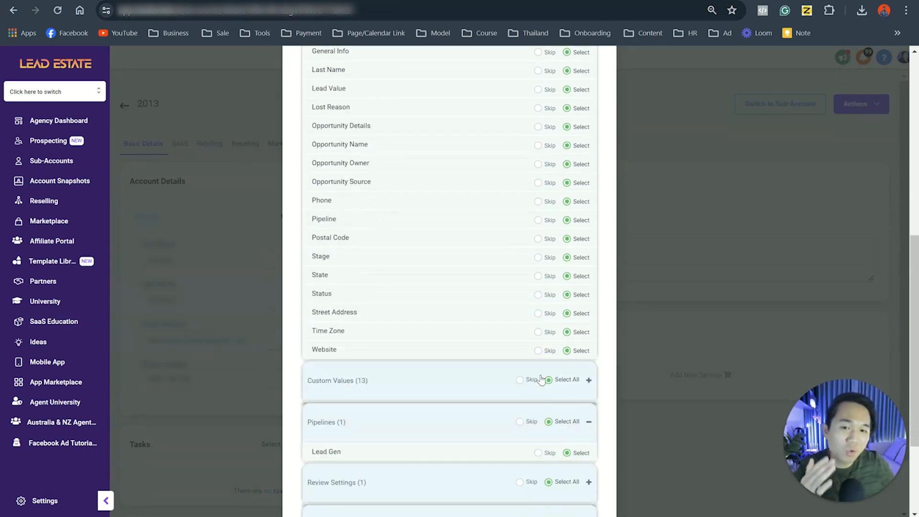
{"action": "scroll", "coordinate": [541, 379], "scroll_direction": "down", "scroll_amount": 3}
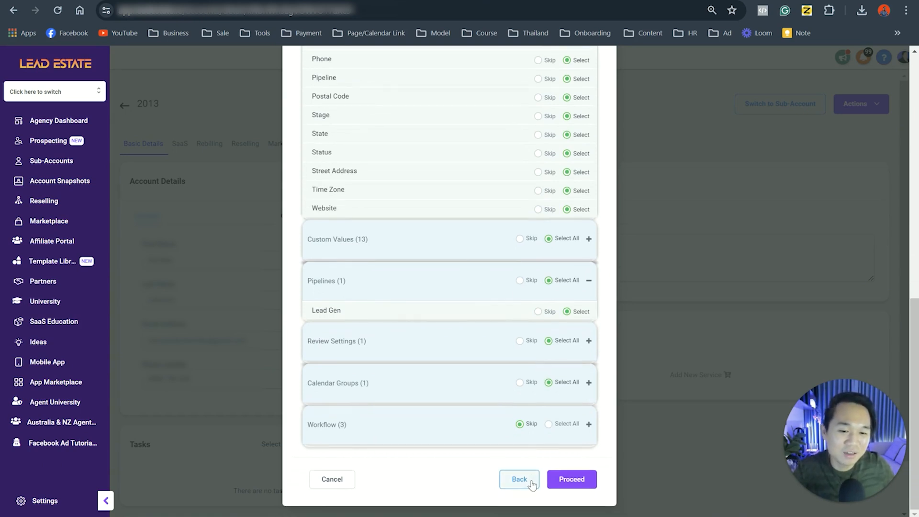
{"action": "scroll", "coordinate": [499, 444], "scroll_direction": "up", "scroll_amount": 12}
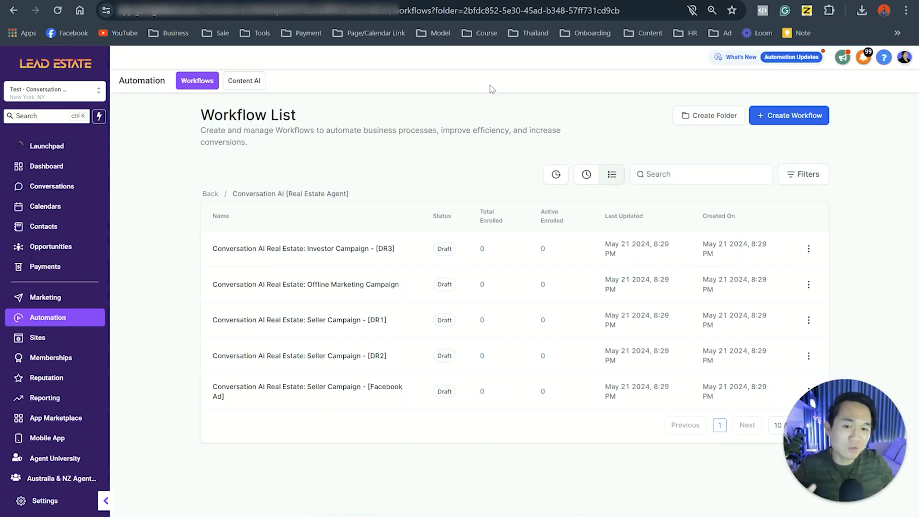
Step: Switch to the Conversation AI Masterclass lesson page and open the "#Elite - Conversation AI & Snapshot" course overview
{"action": "left_click", "coordinate": [455, 1]}
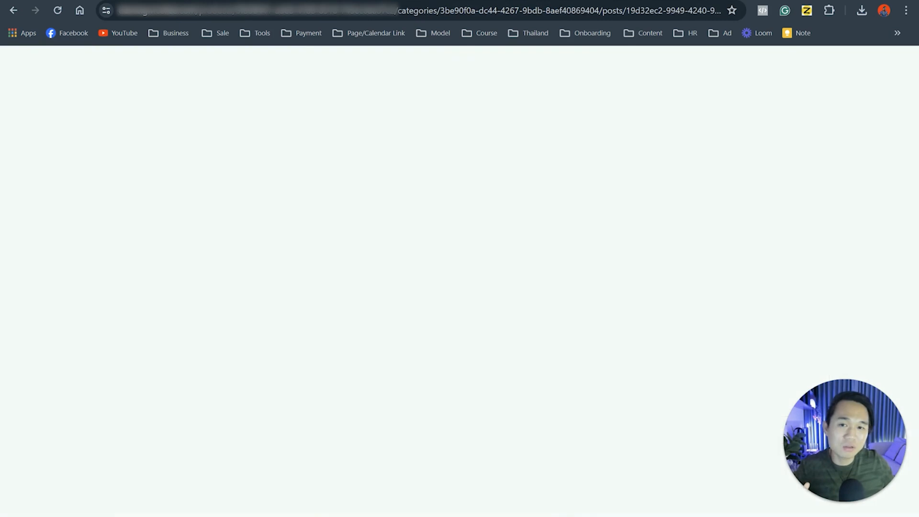
{"action": "scroll", "coordinate": [393, 244], "scroll_direction": "up", "scroll_amount": 3}
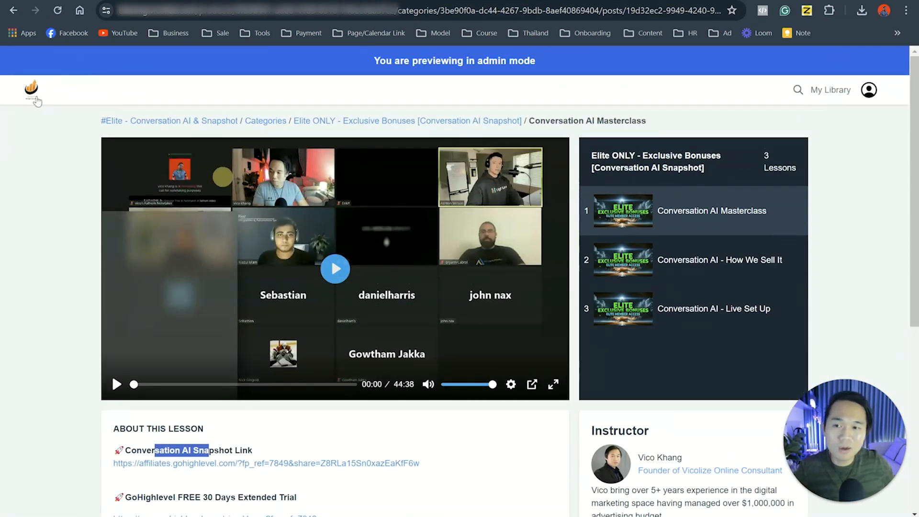
{"action": "left_click", "coordinate": [140, 122]}
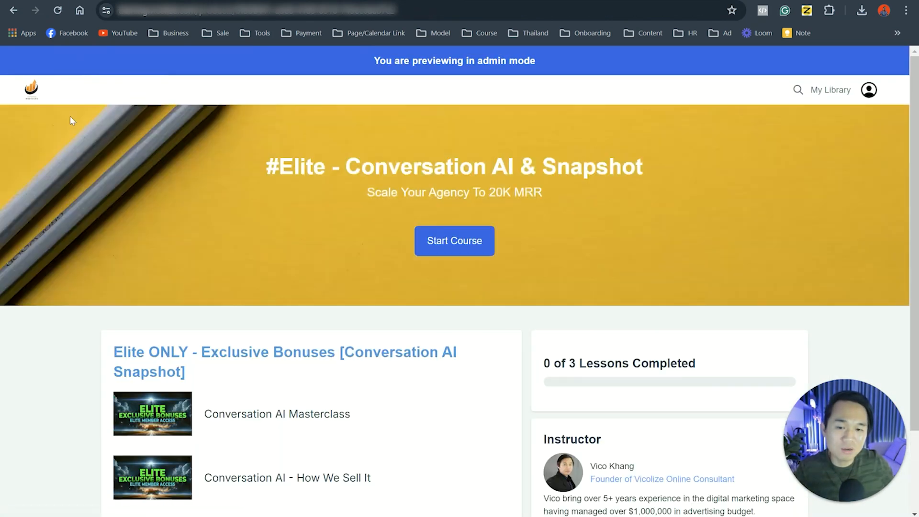
Step: Return to the course library and open the "#Elite - Reputatioin Managment Snapshot" course
{"action": "left_click", "coordinate": [31, 89]}
{"action": "scroll", "coordinate": [414, 341], "scroll_direction": "down", "scroll_amount": 6}
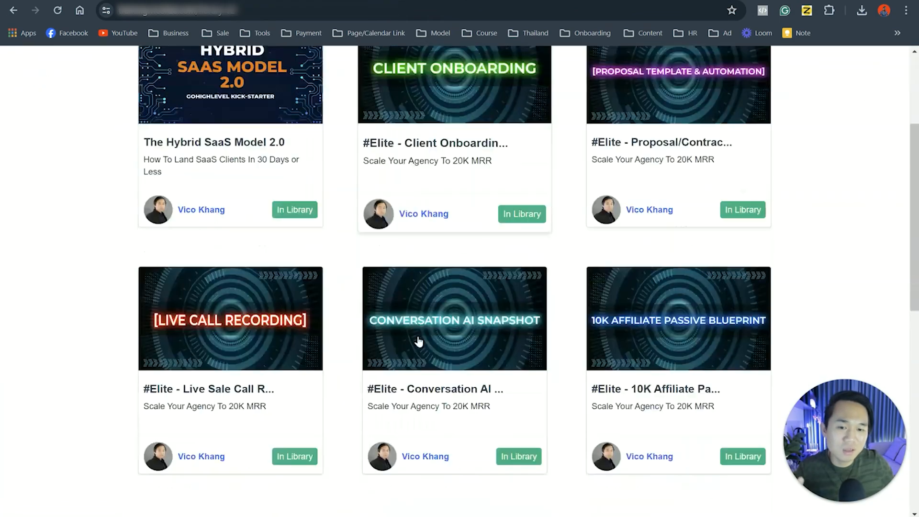
{"action": "scroll", "coordinate": [410, 343], "scroll_direction": "down", "scroll_amount": 3}
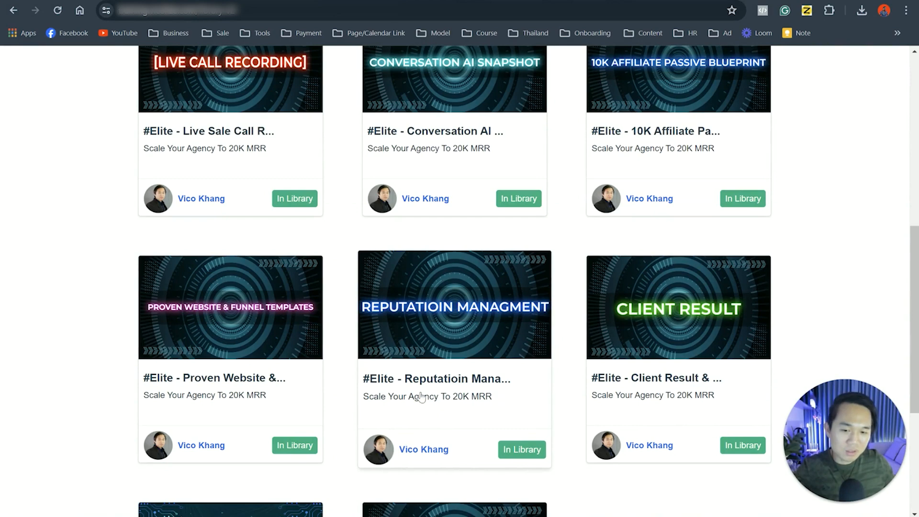
{"action": "scroll", "coordinate": [445, 411], "scroll_direction": "down", "scroll_amount": 2}
{"action": "left_click", "coordinate": [487, 333]}
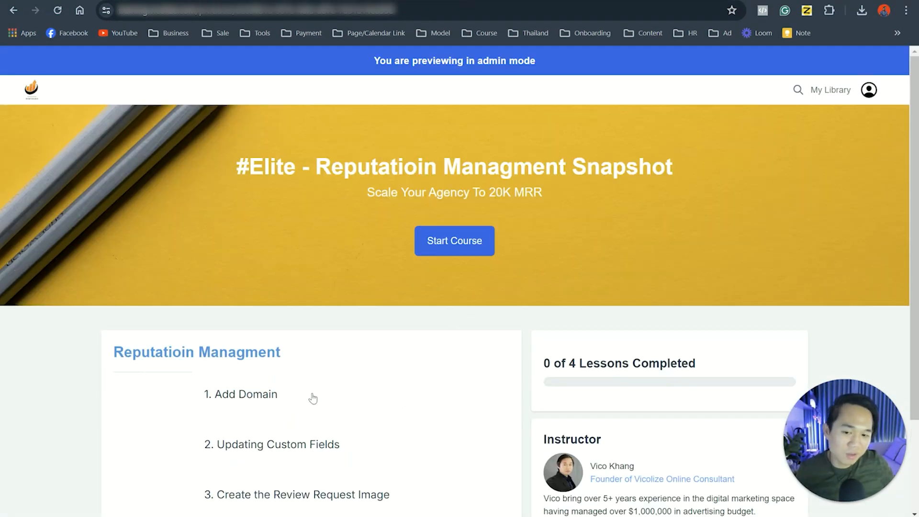
Step: Open the "1. Add Domain" lesson and examine its video, domain instructions and snapshot link
{"action": "scroll", "coordinate": [311, 395], "scroll_direction": "down", "scroll_amount": 2}
{"action": "left_click", "coordinate": [244, 282]}
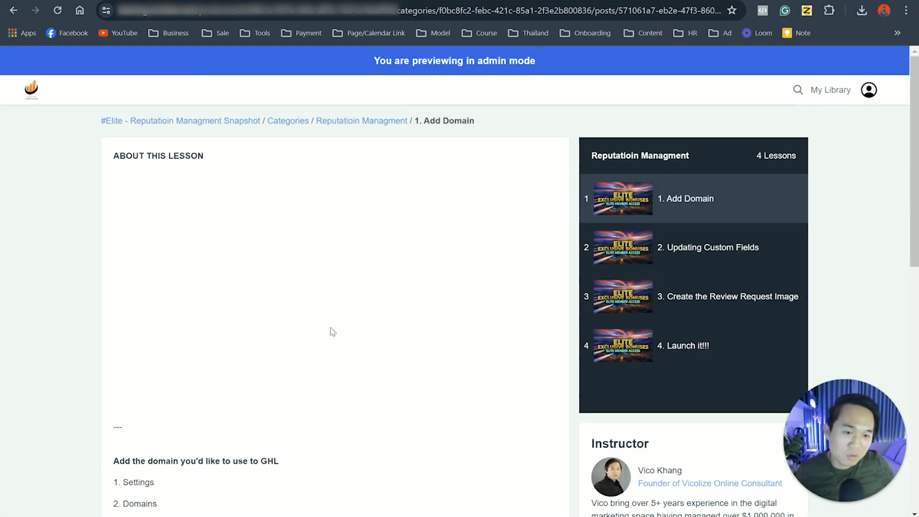
{"action": "scroll", "coordinate": [308, 349], "scroll_direction": "down", "scroll_amount": 5}
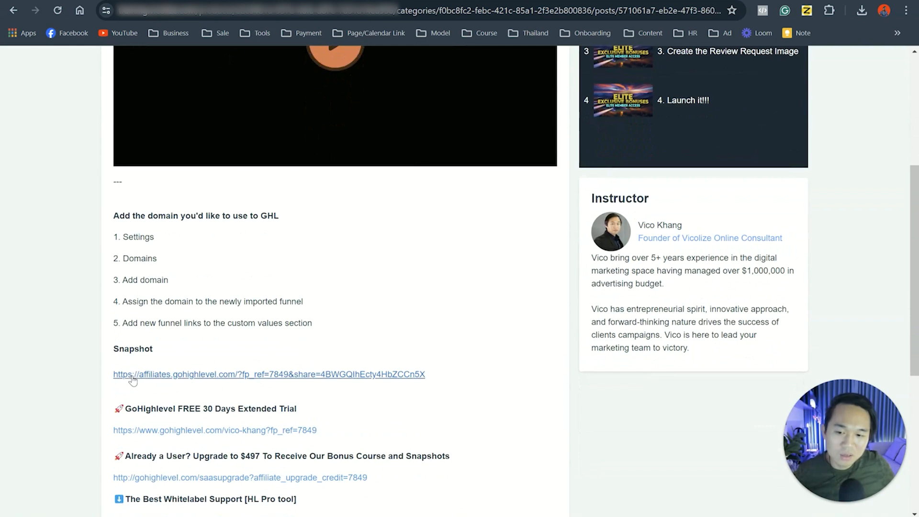
{"action": "scroll", "coordinate": [337, 274], "scroll_direction": "up", "scroll_amount": 3}
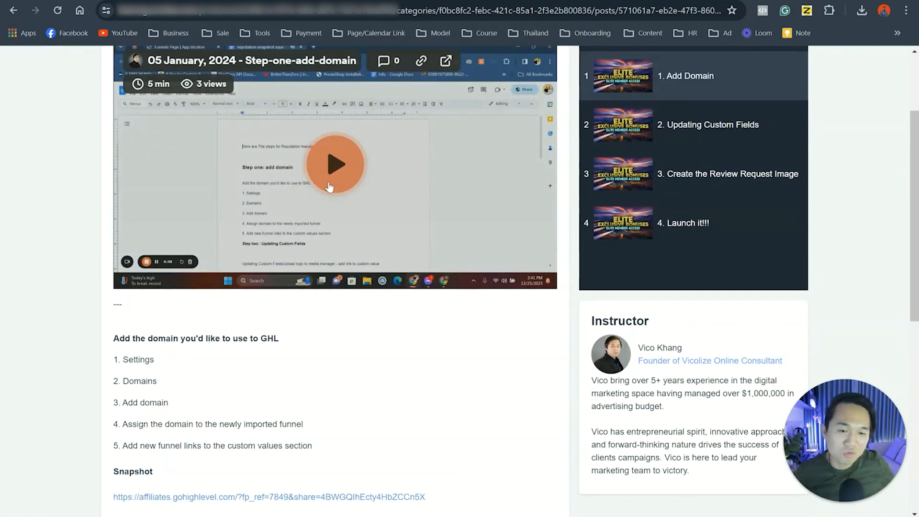
{"action": "scroll", "coordinate": [337, 272], "scroll_direction": "up", "scroll_amount": 3}
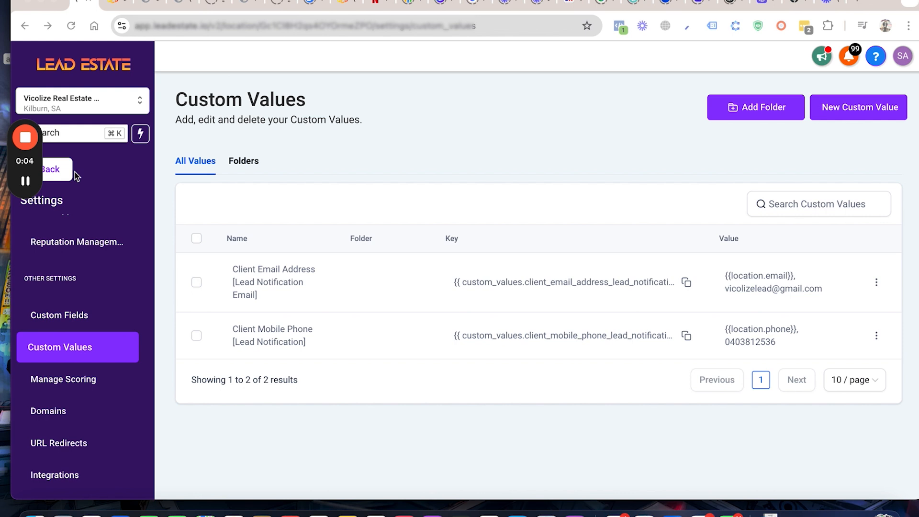
Step: Inspect the value of the Client Email Address [Lead Notification Email] custom value in its edit form, and close it without saving
{"action": "scroll", "coordinate": [87, 268], "scroll_direction": "up", "scroll_amount": 10}
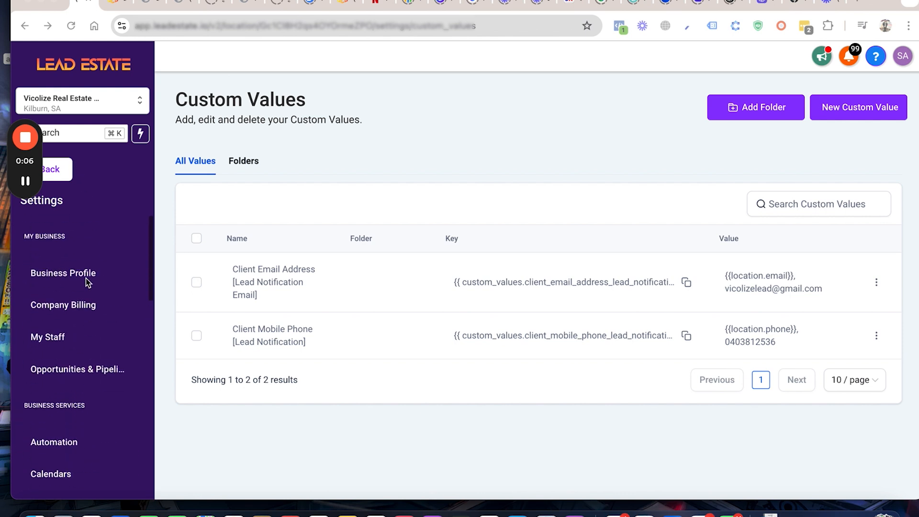
{"action": "scroll", "coordinate": [87, 283], "scroll_direction": "down", "scroll_amount": 10}
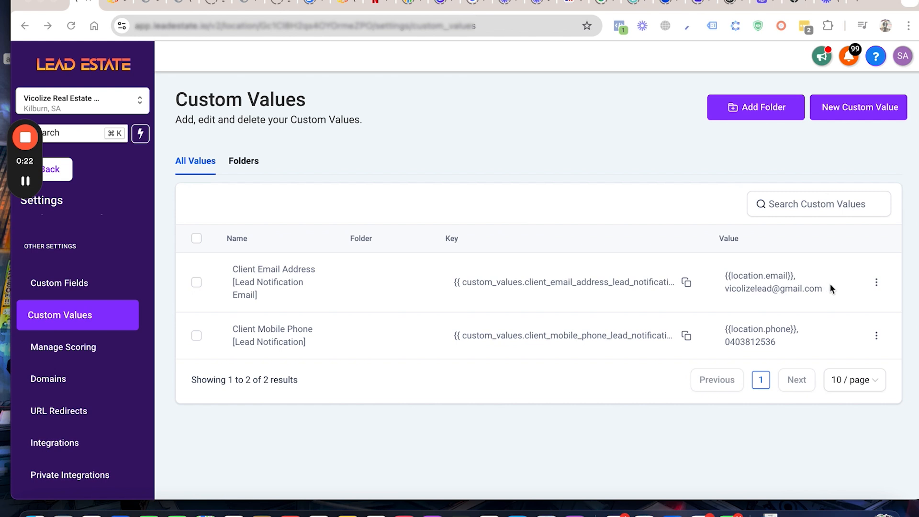
{"action": "left_click", "coordinate": [876, 283]}
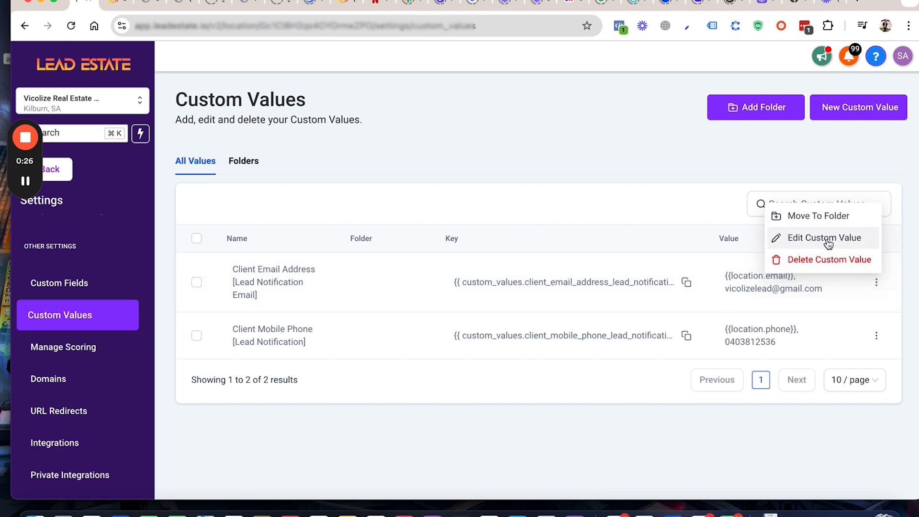
{"action": "left_click", "coordinate": [826, 238]}
{"action": "left_click", "coordinate": [391, 292]}
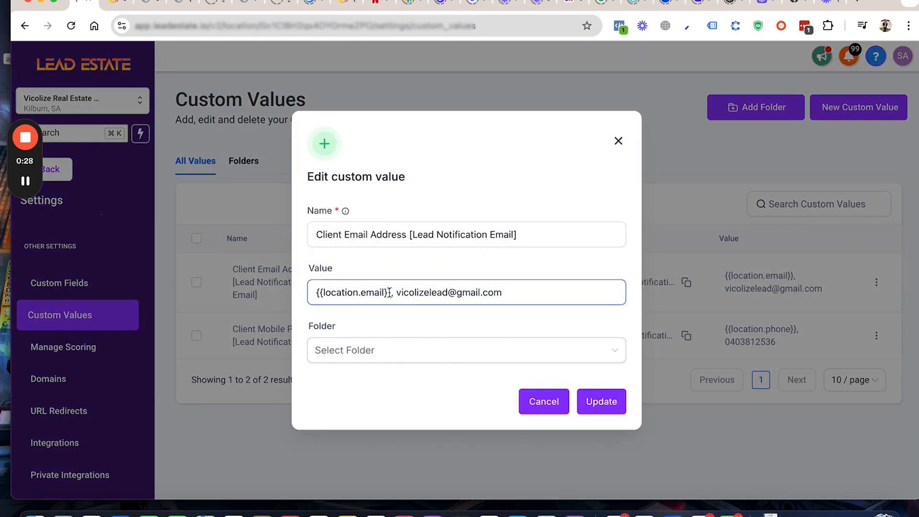
{"action": "left_click_drag", "start_coordinate": [502, 292], "coordinate": [310, 287]}
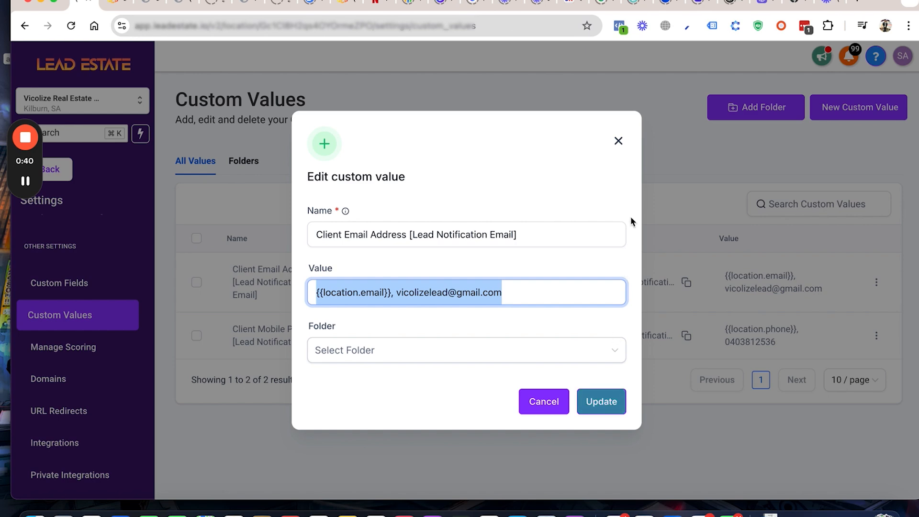
{"action": "left_click", "coordinate": [618, 143]}
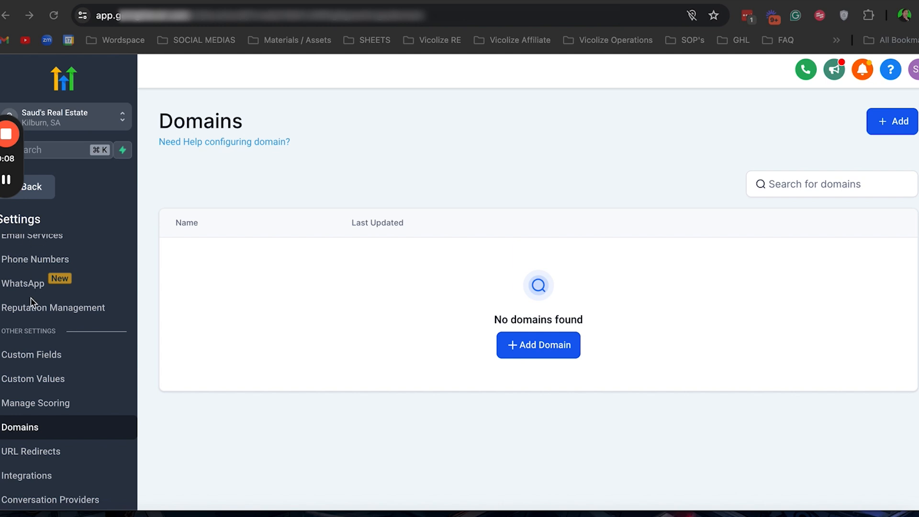
Step: Add the domain toniclead.com in the sub-account's domain settings without its www version, and continue to the provider authorization
{"action": "scroll", "coordinate": [33, 302], "scroll_direction": "down", "scroll_amount": 1}
{"action": "scroll", "coordinate": [32, 302], "scroll_direction": "down", "scroll_amount": 2}
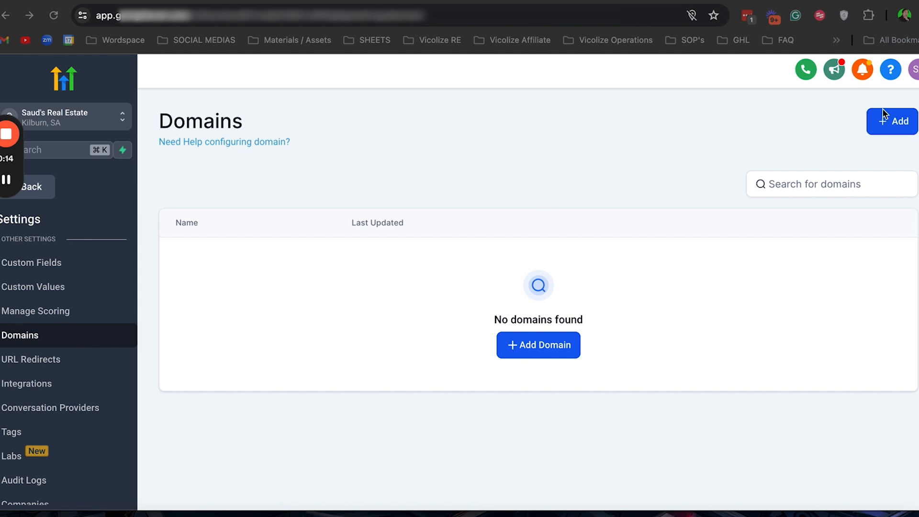
{"action": "left_click", "coordinate": [541, 345]}
{"action": "left_click", "coordinate": [433, 302]}
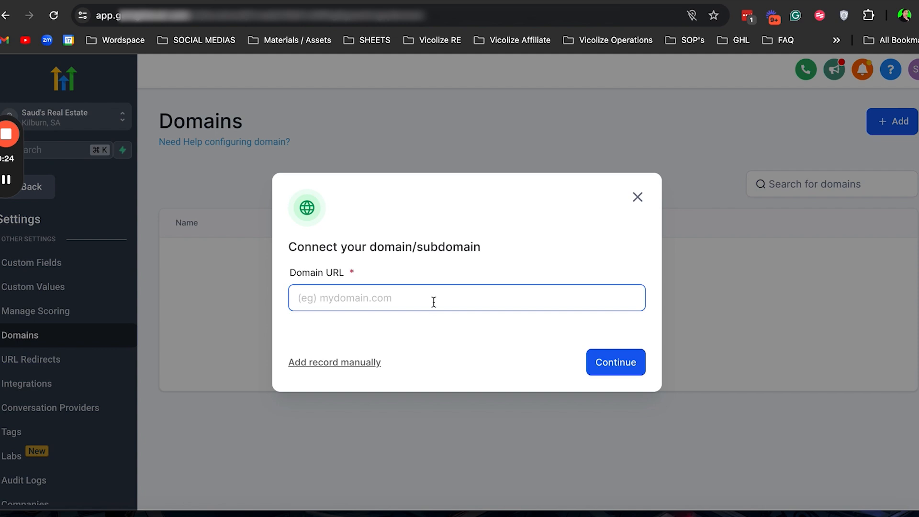
{"action": "type", "text": "tonicle"}
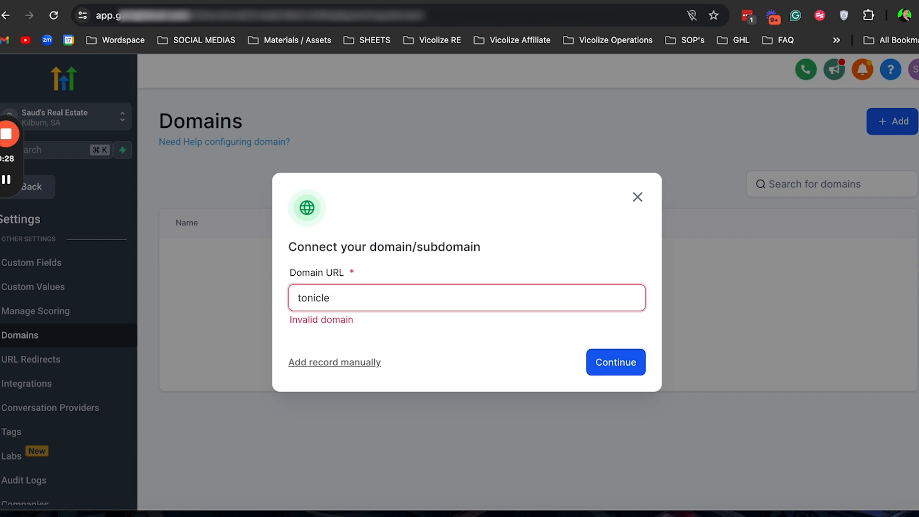
{"action": "type", "text": "ad.com"}
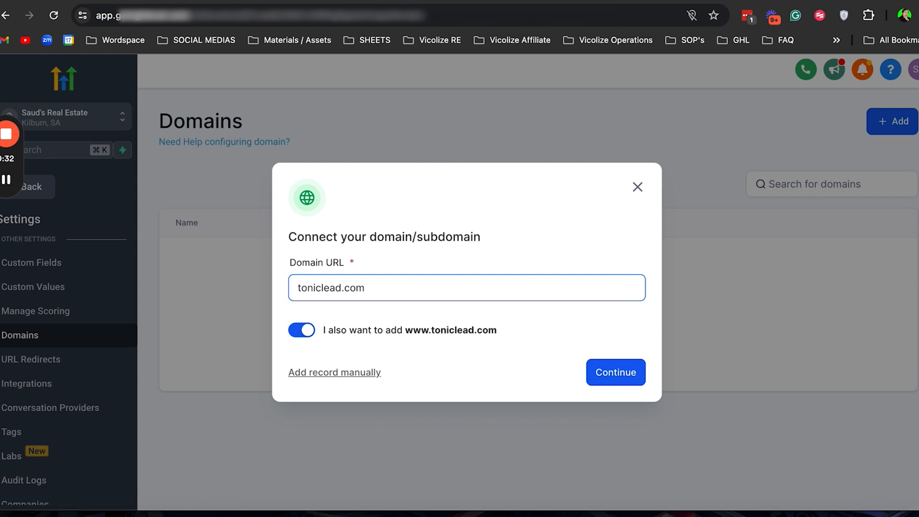
{"action": "left_click", "coordinate": [309, 337]}
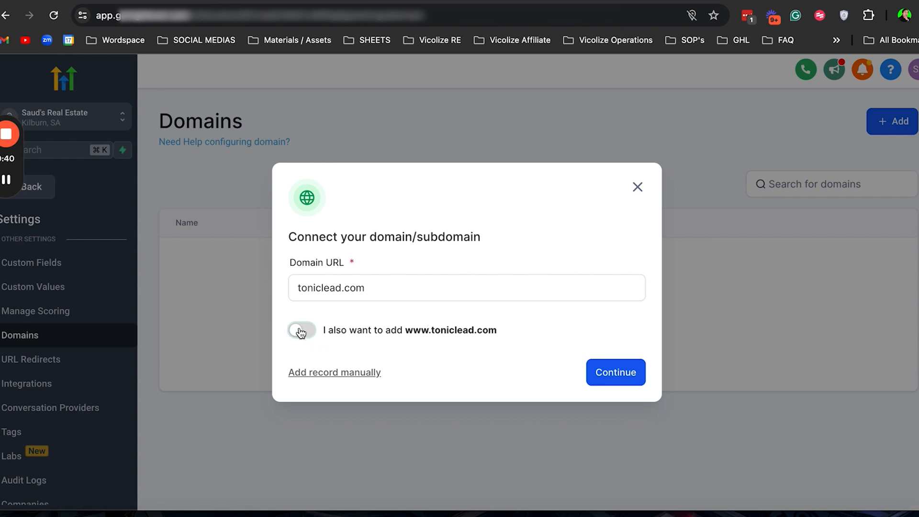
{"action": "left_click", "coordinate": [600, 368]}
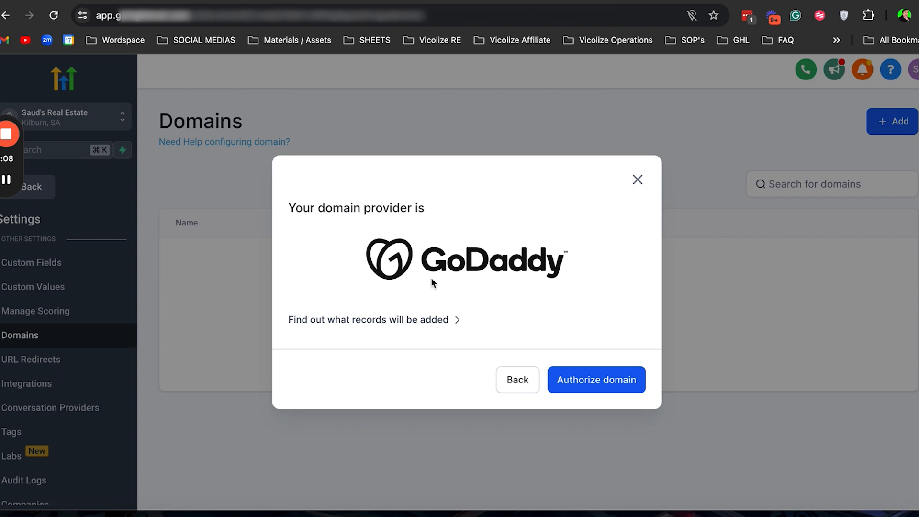
Step: Authorize toniclead.com through GoDaddy and connect it to LeadConnector by approving the DNS record changes
{"action": "left_click", "coordinate": [588, 382]}
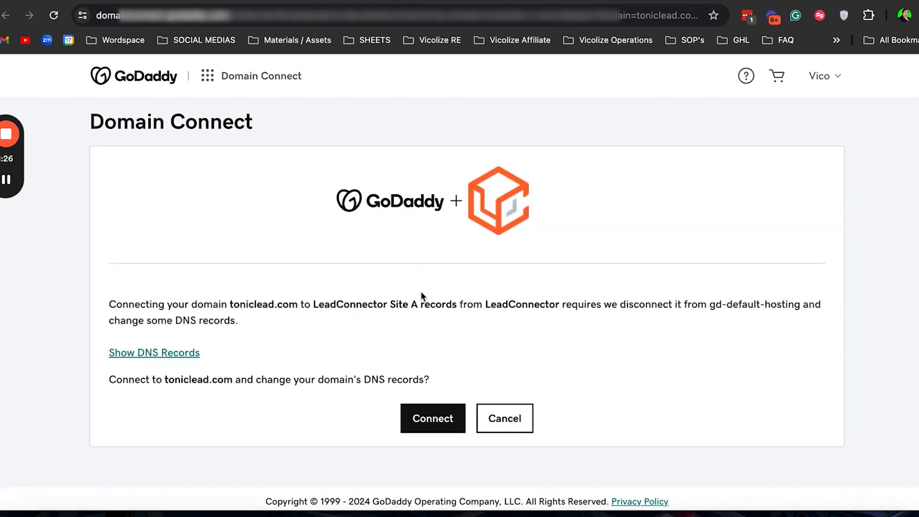
{"action": "left_click", "coordinate": [431, 427]}
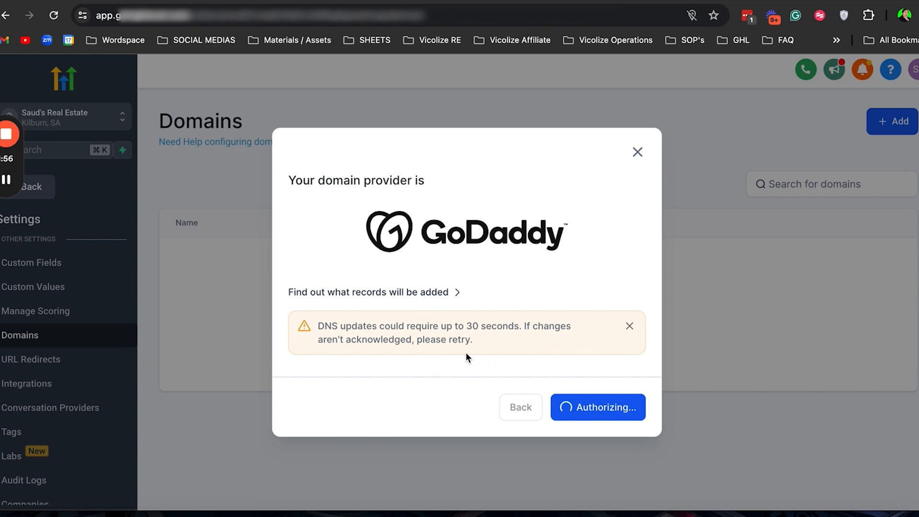
{"action": "mouse_move", "coordinate": [6, 181]}
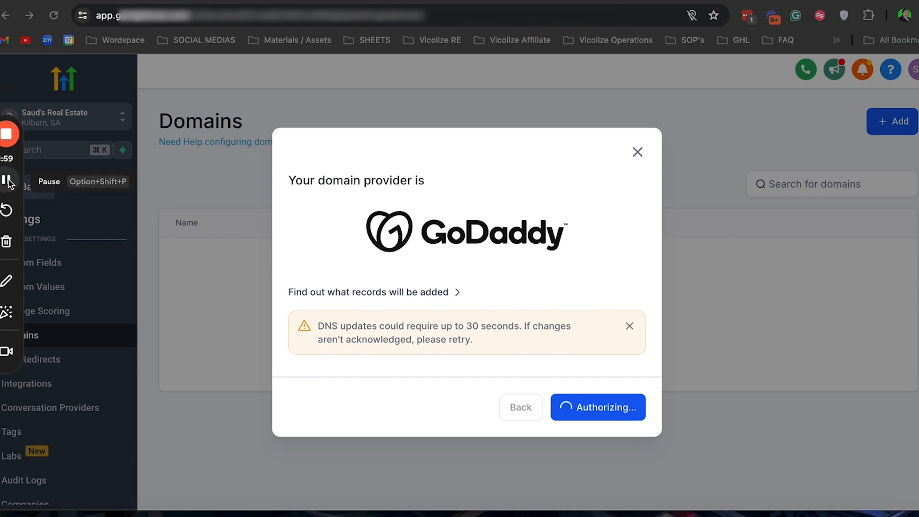
{"action": "left_click", "coordinate": [7, 181]}
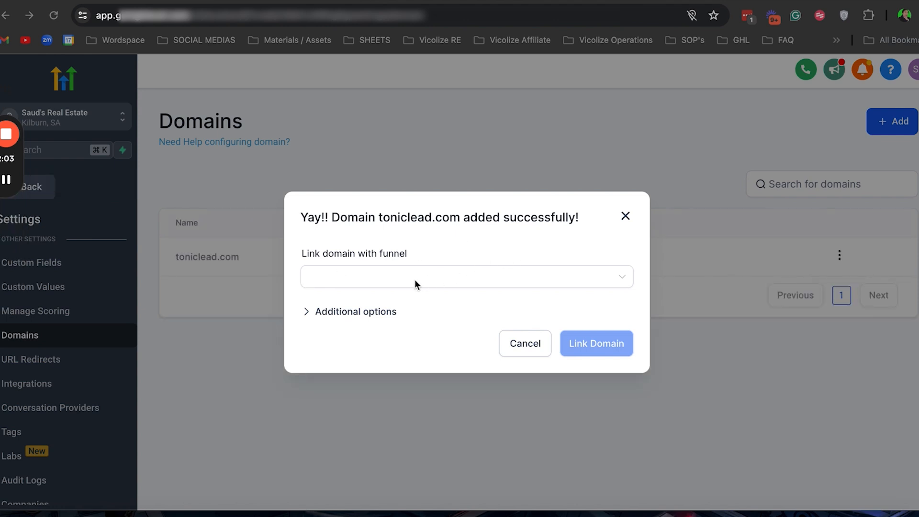
Step: Review the funnels available for linking to toniclead.com and cancel the linking
{"action": "left_click", "coordinate": [480, 286]}
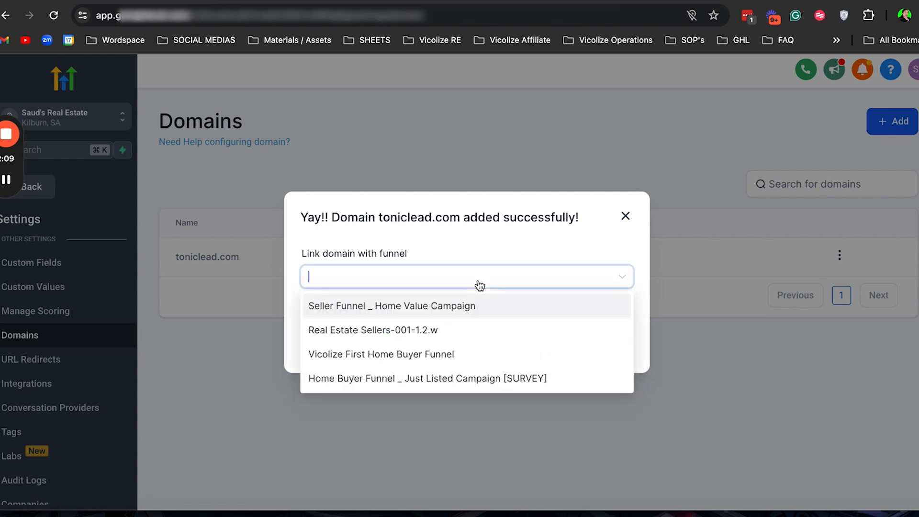
{"action": "left_click", "coordinate": [512, 244]}
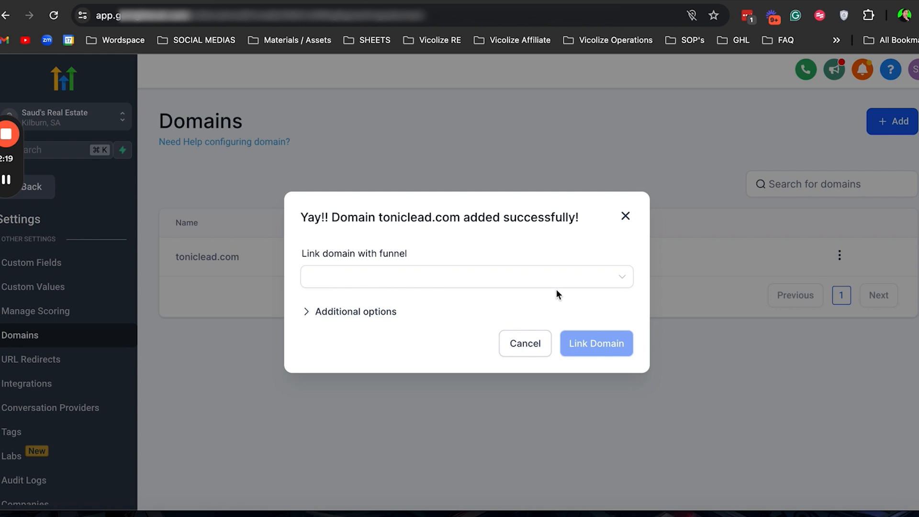
{"action": "left_click", "coordinate": [519, 351]}
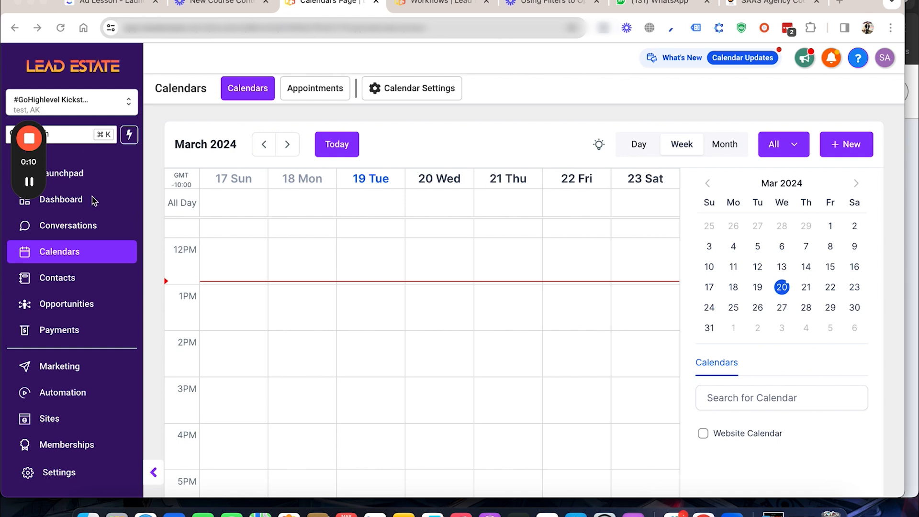
Step: Open the calendar settings, view the scheduling types offered for a new calendar and close the selection
{"action": "mouse_move", "coordinate": [30, 186]}
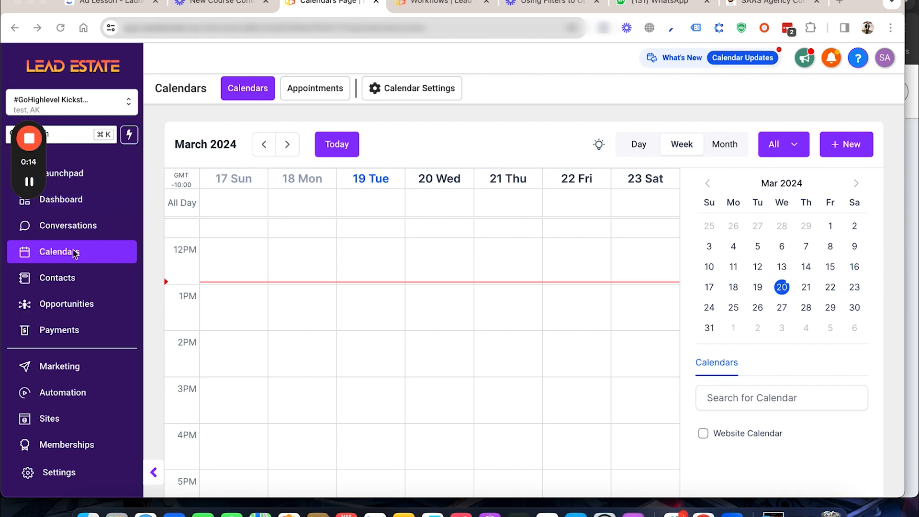
{"action": "left_click", "coordinate": [401, 92]}
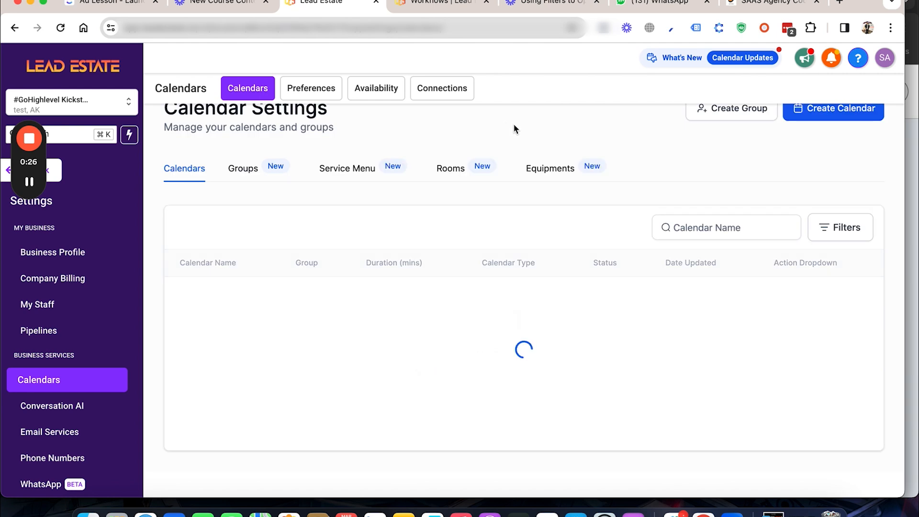
{"action": "left_click", "coordinate": [814, 115]}
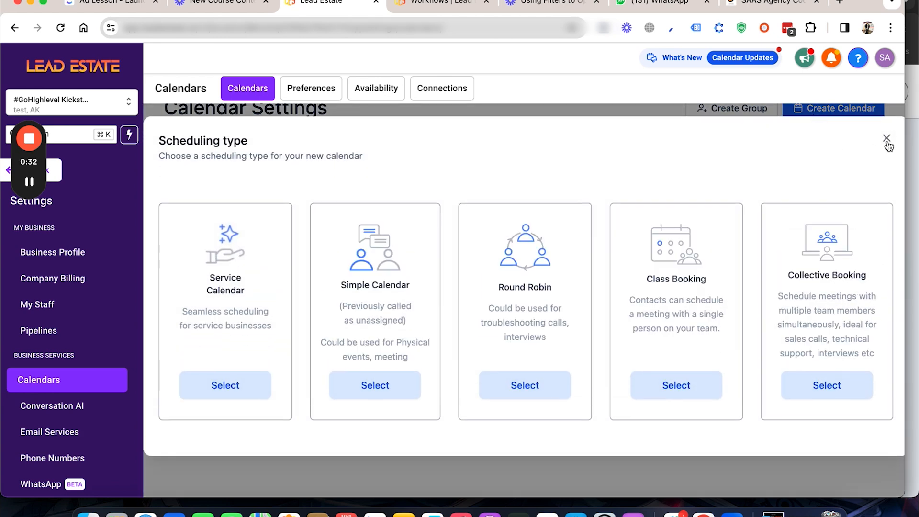
{"action": "left_click", "coordinate": [886, 144]}
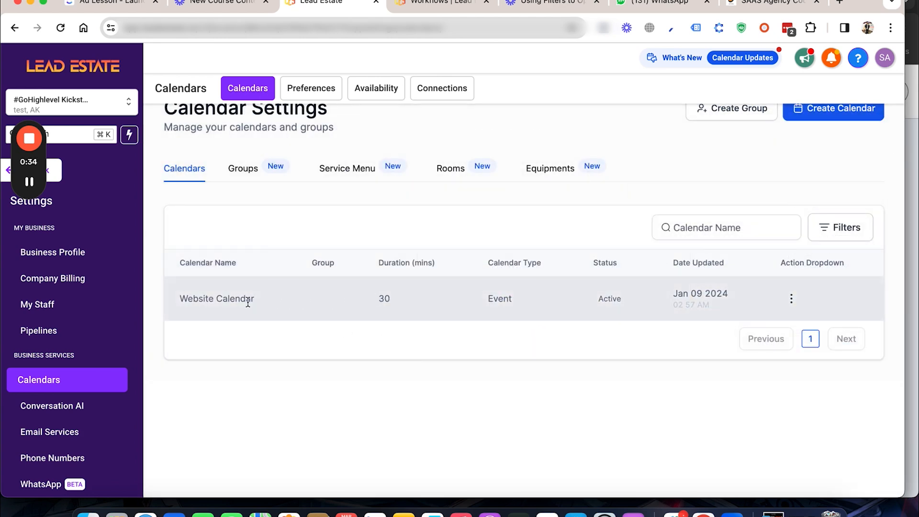
Step: Open the Website Calendar for editing and look through its meeting details
{"action": "left_click", "coordinate": [791, 298]}
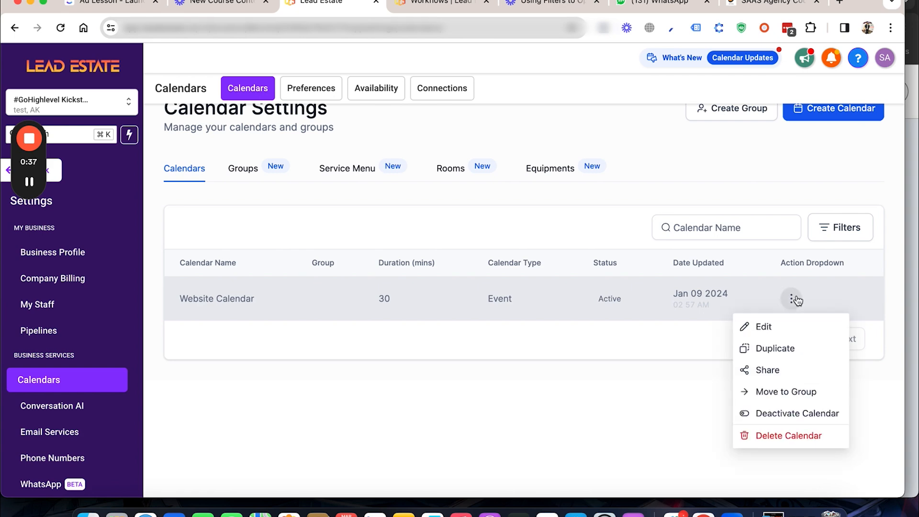
{"action": "left_click", "coordinate": [791, 331]}
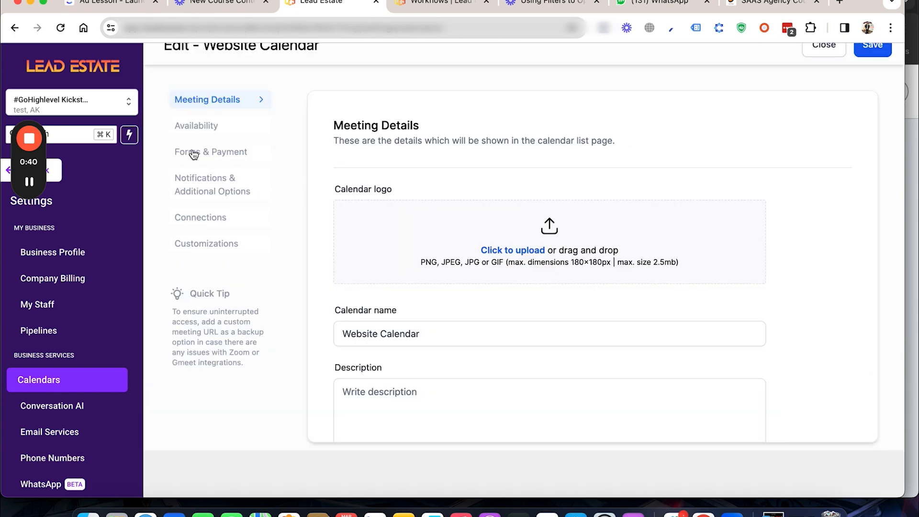
{"action": "scroll", "coordinate": [488, 238], "scroll_direction": "down", "scroll_amount": 3}
{"action": "scroll", "coordinate": [488, 238], "scroll_direction": "up", "scroll_amount": 1}
{"action": "left_click", "coordinate": [358, 282]}
{"action": "scroll", "coordinate": [358, 282], "scroll_direction": "up", "scroll_amount": 2}
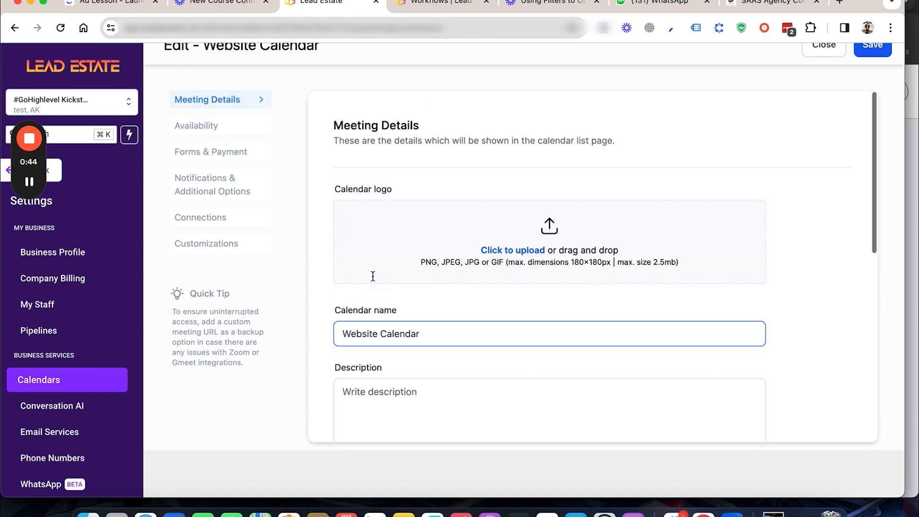
Step: Look through the Website Calendar's meeting details, including the logo upload, description, custom URL, meeting invite title, location and event color
{"action": "scroll", "coordinate": [418, 259], "scroll_direction": "down", "scroll_amount": 5}
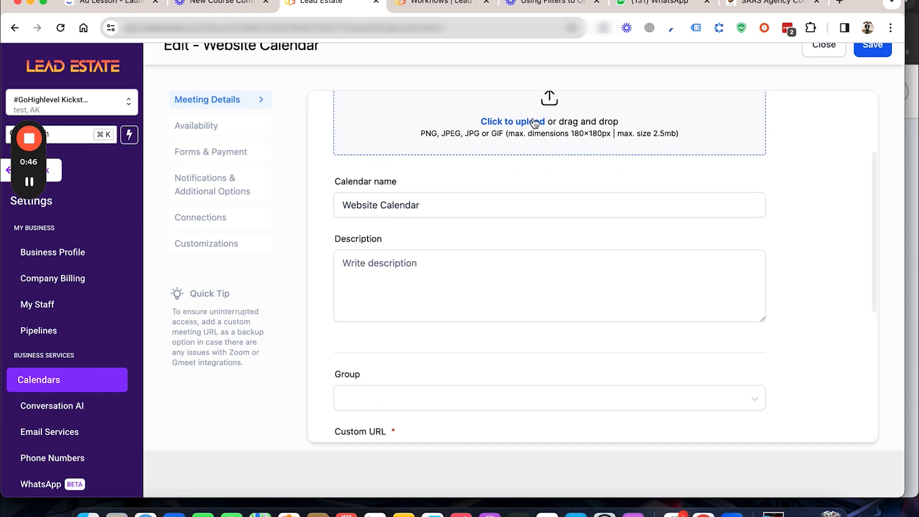
{"action": "left_click", "coordinate": [534, 124]}
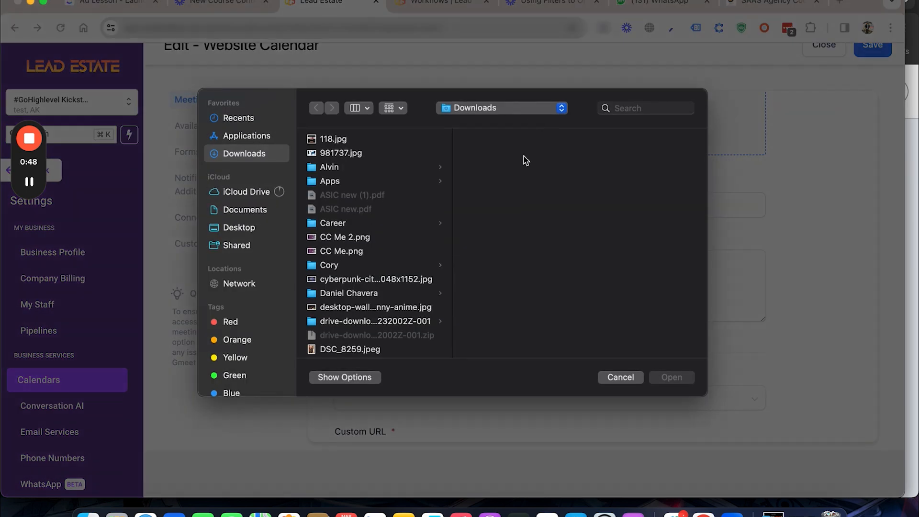
{"action": "left_click", "coordinate": [613, 378]}
{"action": "left_click", "coordinate": [492, 264]}
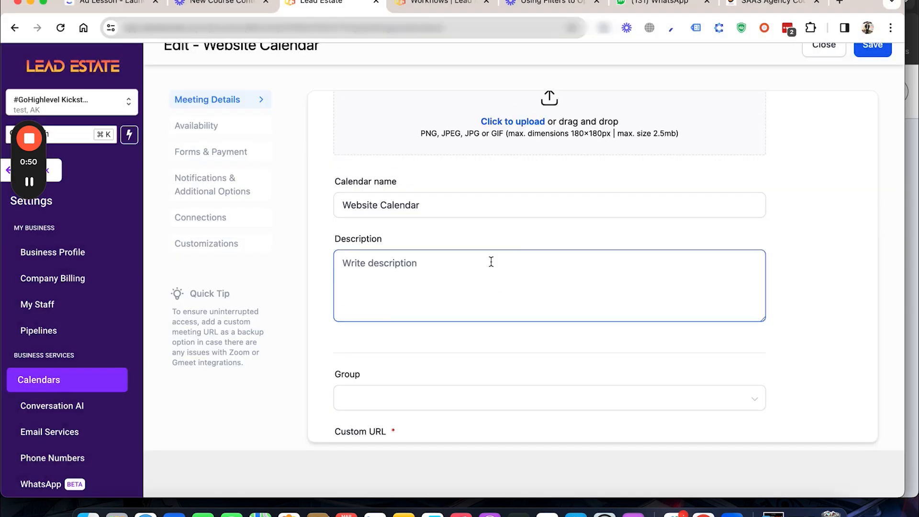
{"action": "scroll", "coordinate": [490, 260], "scroll_direction": "down", "scroll_amount": 1}
{"action": "scroll", "coordinate": [471, 271], "scroll_direction": "down", "scroll_amount": 5}
{"action": "left_click", "coordinate": [452, 242]}
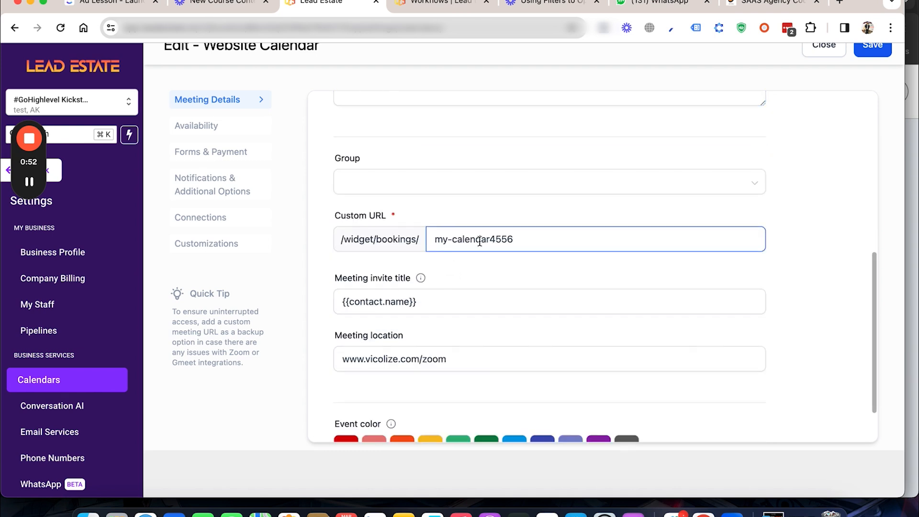
{"action": "scroll", "coordinate": [479, 242], "scroll_direction": "down", "scroll_amount": 2}
{"action": "left_click", "coordinate": [363, 238]}
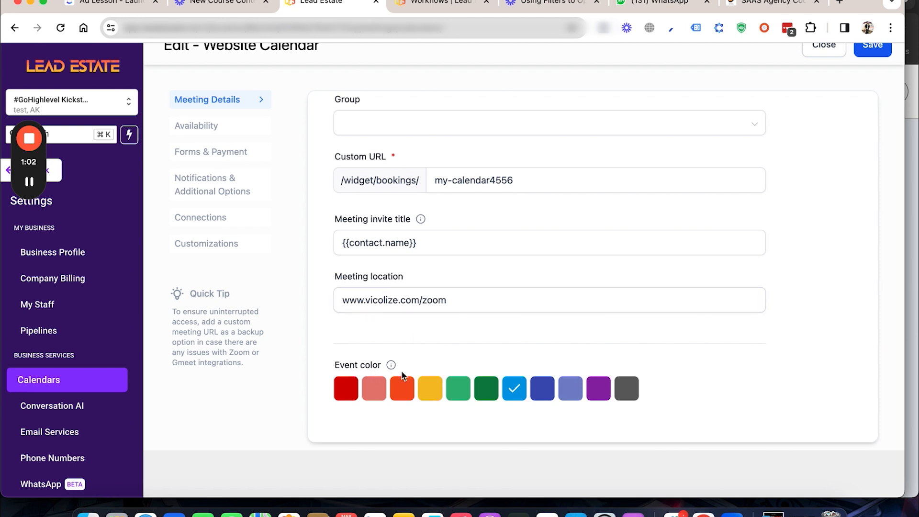
Step: Open the Website Calendar's availability settings and view the weekly available hours
{"action": "left_click", "coordinate": [214, 129]}
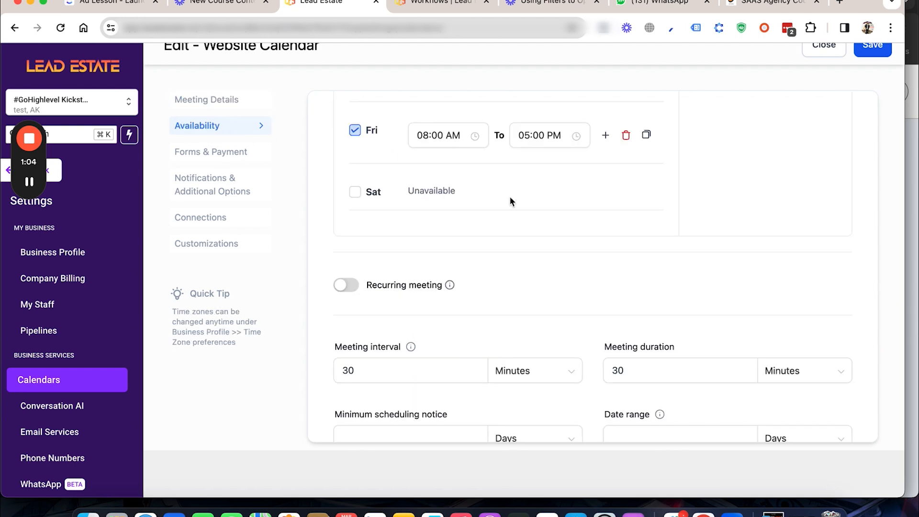
{"action": "scroll", "coordinate": [515, 210], "scroll_direction": "up", "scroll_amount": 1}
{"action": "scroll", "coordinate": [517, 211], "scroll_direction": "up", "scroll_amount": 5}
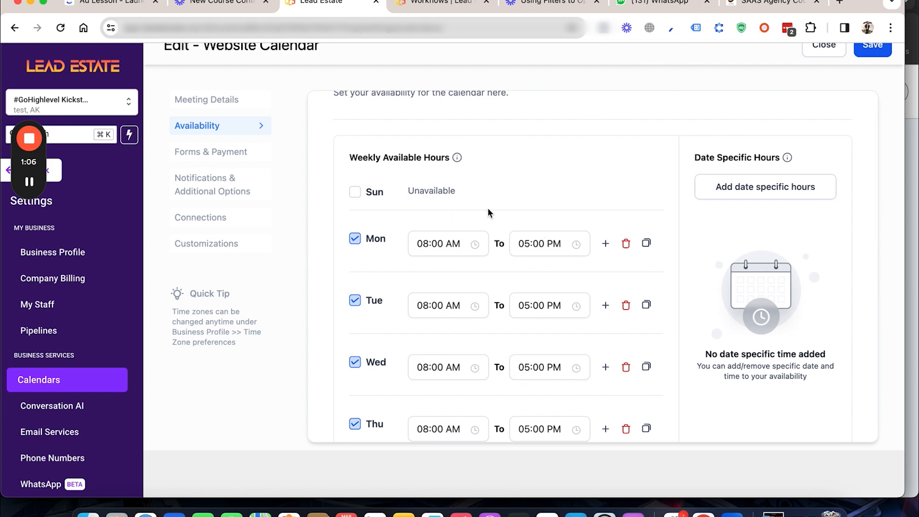
Step: Open the calendar's Forms & Payment settings and review the form, consent checkbox and confirmation page options
{"action": "left_click", "coordinate": [229, 154]}
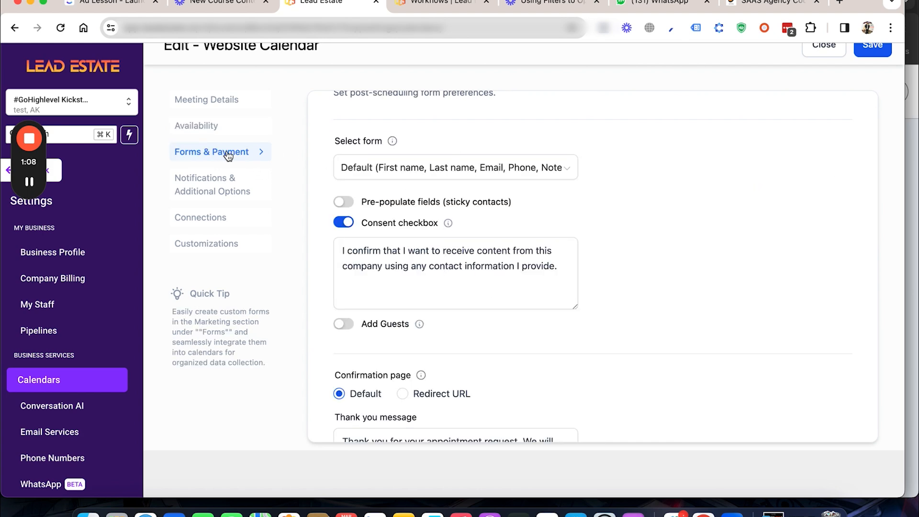
{"action": "scroll", "coordinate": [482, 209], "scroll_direction": "up", "scroll_amount": 2}
{"action": "scroll", "coordinate": [482, 209], "scroll_direction": "down", "scroll_amount": 2}
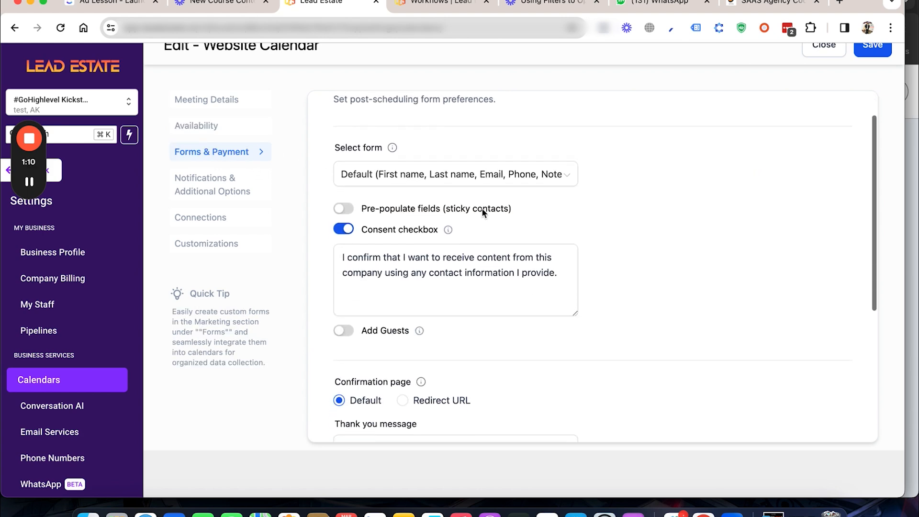
{"action": "scroll", "coordinate": [429, 181], "scroll_direction": "down", "scroll_amount": 1}
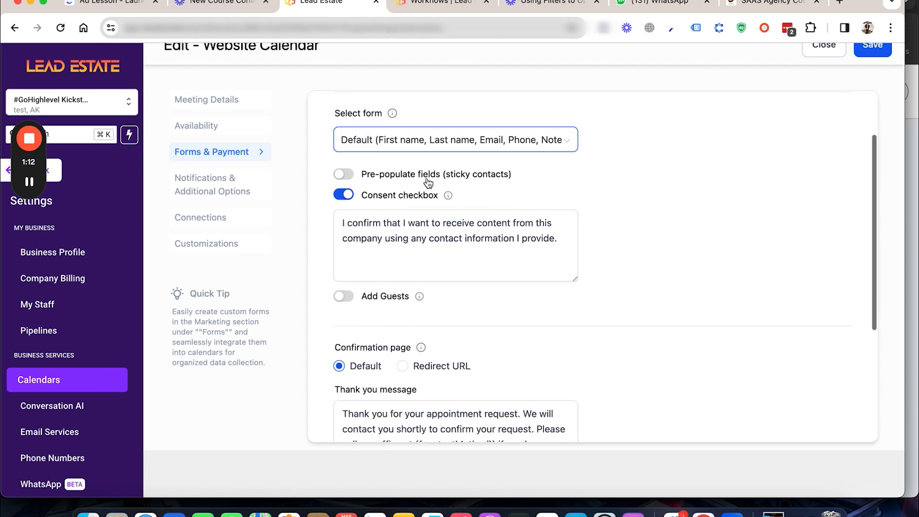
{"action": "scroll", "coordinate": [498, 196], "scroll_direction": "down", "scroll_amount": 1}
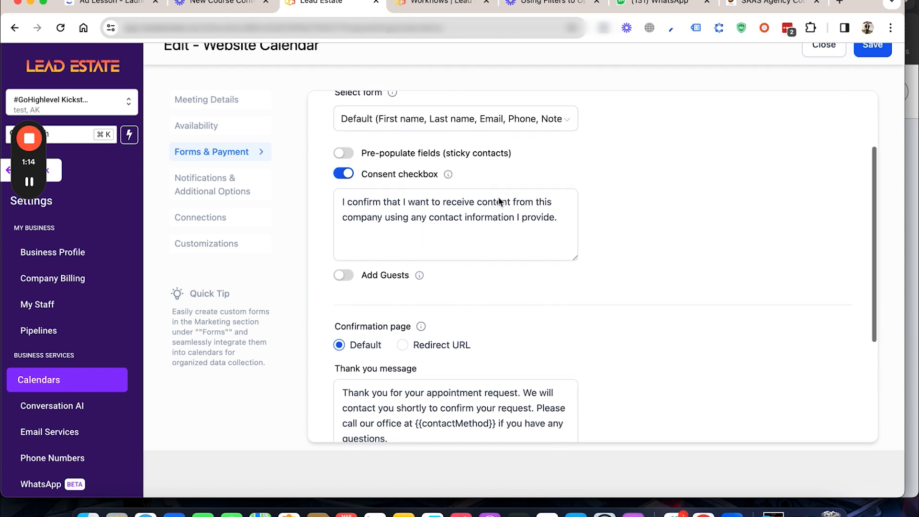
{"action": "scroll", "coordinate": [498, 198], "scroll_direction": "down", "scroll_amount": 2}
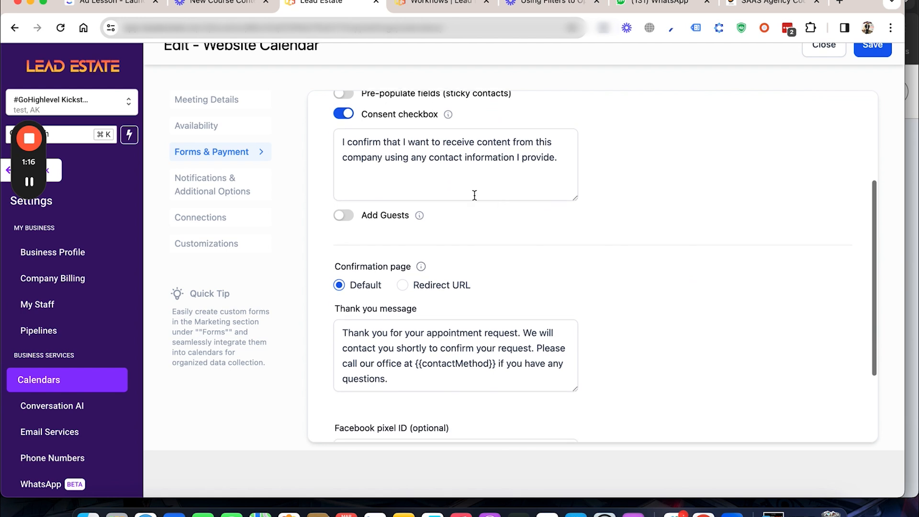
{"action": "scroll", "coordinate": [395, 167], "scroll_direction": "down", "scroll_amount": 2}
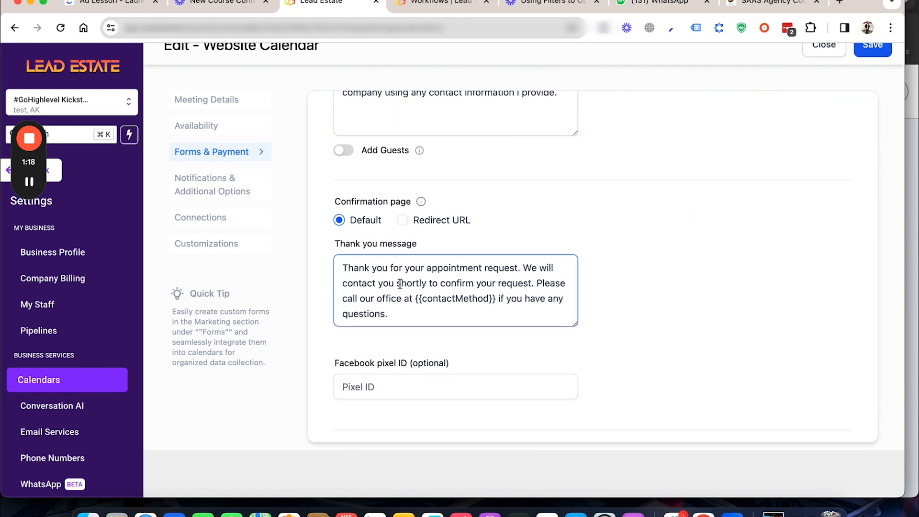
Step: Try the Redirect URL option for the confirmation page and switch back to Default
{"action": "left_click", "coordinate": [402, 219]}
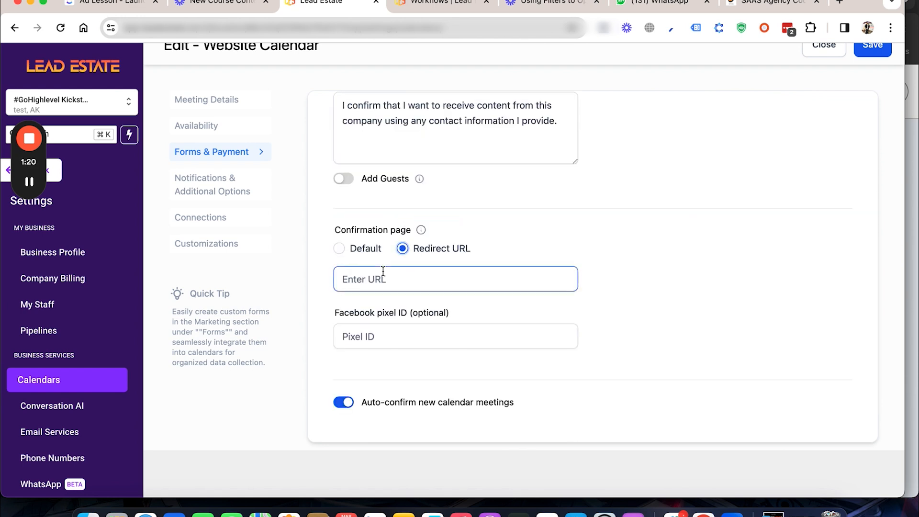
{"action": "left_click", "coordinate": [339, 248]}
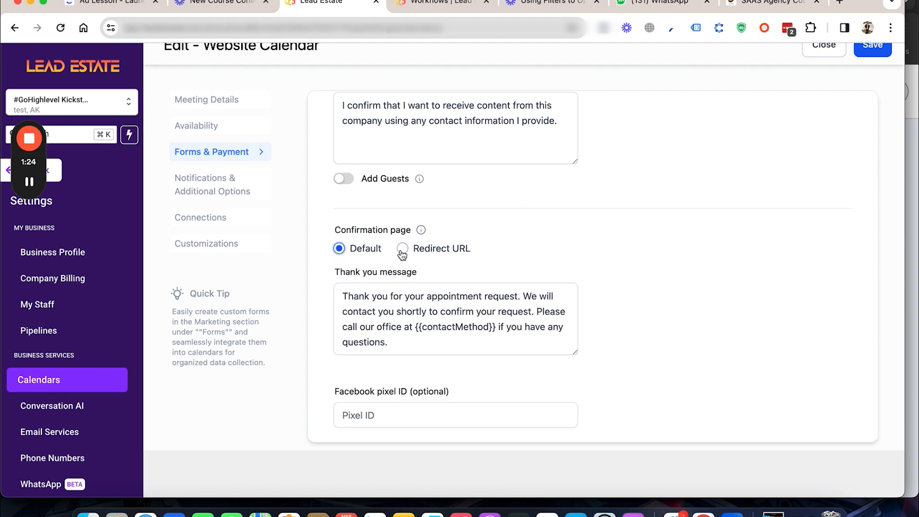
{"action": "scroll", "coordinate": [424, 325], "scroll_direction": "down", "scroll_amount": 3}
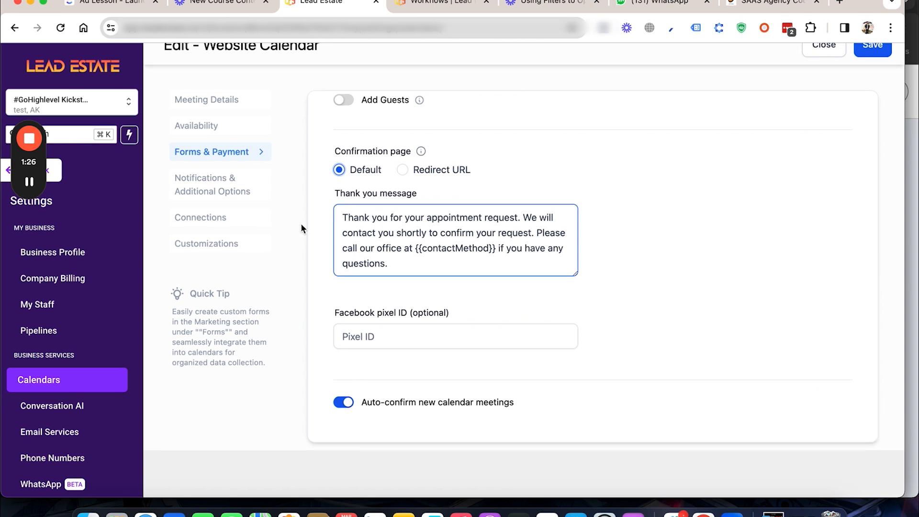
Step: Review the calendar's notification, reschedule, cancellation and additional notes options, trying the Contact and Additional emails recipients and clearing both again
{"action": "left_click", "coordinate": [236, 198]}
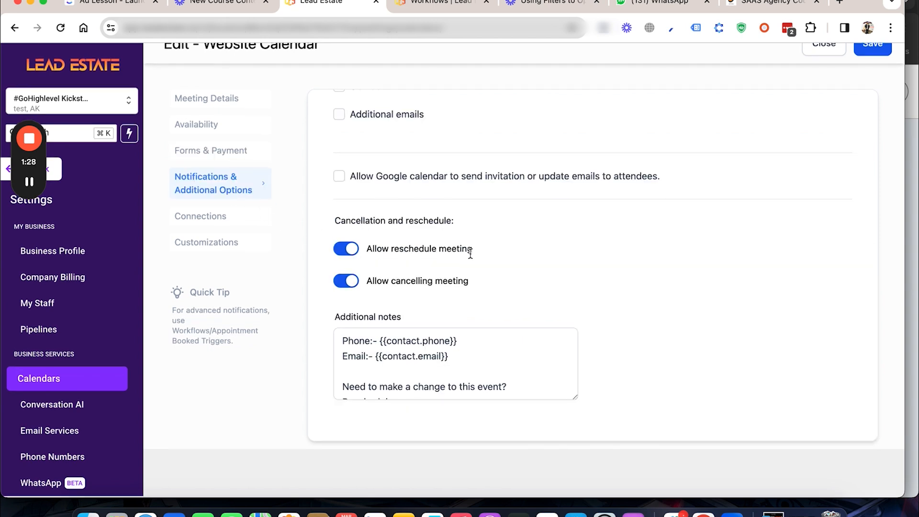
{"action": "scroll", "coordinate": [470, 253], "scroll_direction": "up", "scroll_amount": 5}
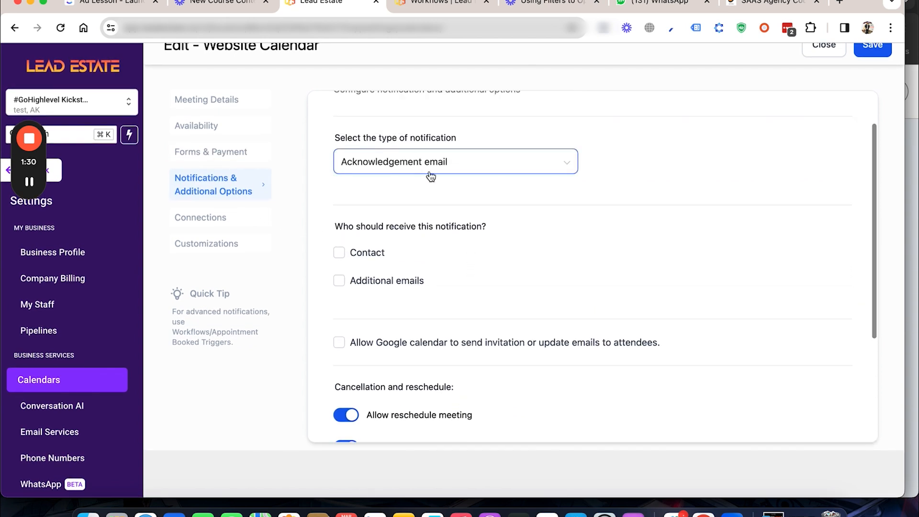
{"action": "scroll", "coordinate": [445, 194], "scroll_direction": "up", "scroll_amount": 2}
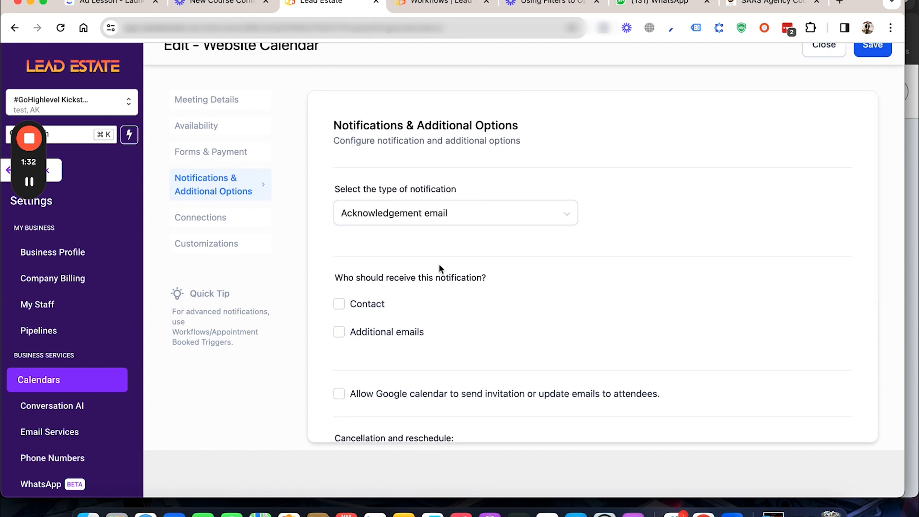
{"action": "left_click", "coordinate": [339, 306]}
{"action": "left_click", "coordinate": [339, 306]}
{"action": "left_click", "coordinate": [338, 331]}
{"action": "left_click", "coordinate": [339, 331]}
{"action": "scroll", "coordinate": [480, 310], "scroll_direction": "down", "scroll_amount": 3}
{"action": "scroll", "coordinate": [480, 310], "scroll_direction": "down", "scroll_amount": 2}
{"action": "left_click", "coordinate": [378, 341]}
Step: Open the calendar's connection settings and check which external calendars can be linked
{"action": "left_click", "coordinate": [215, 220]}
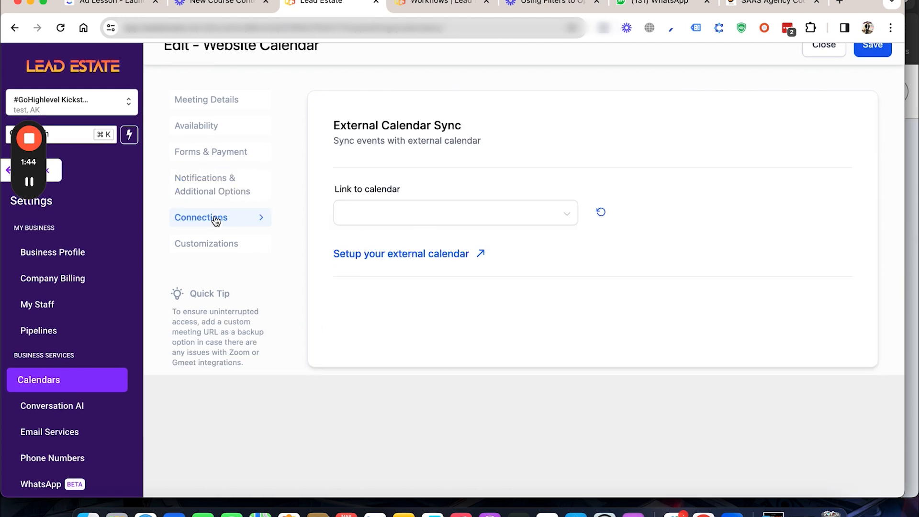
{"action": "left_click", "coordinate": [445, 222]}
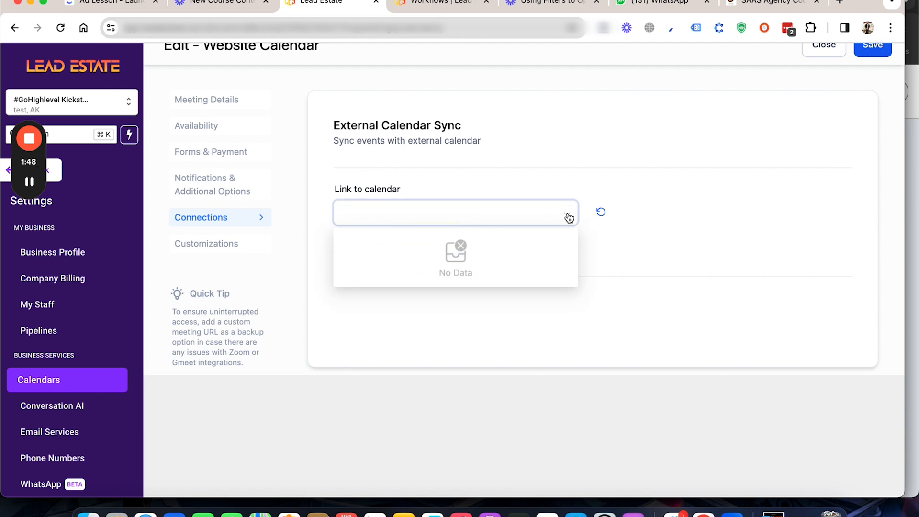
{"action": "left_click", "coordinate": [441, 180]}
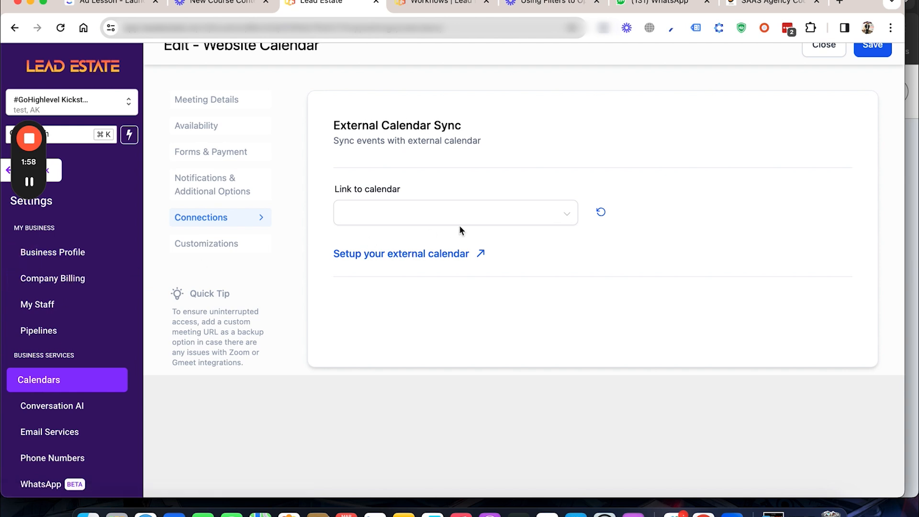
{"action": "left_click", "coordinate": [405, 222]}
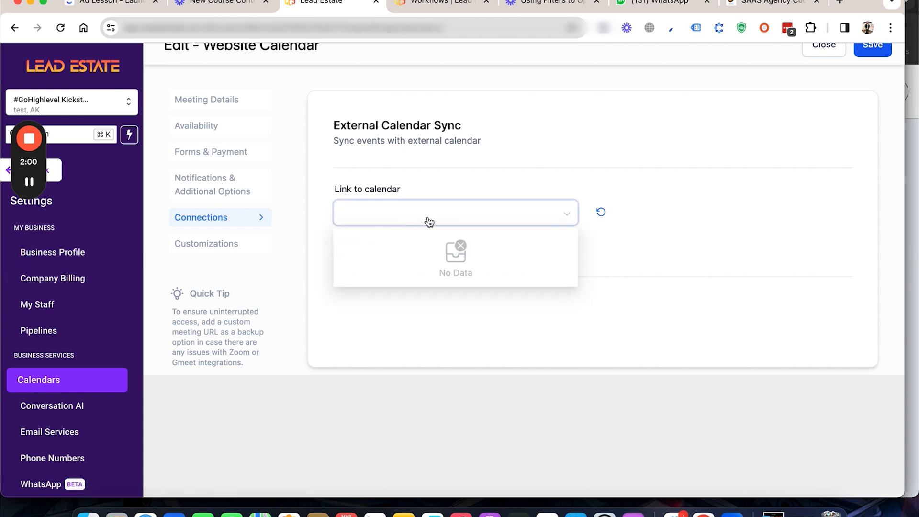
{"action": "left_click", "coordinate": [317, 254]}
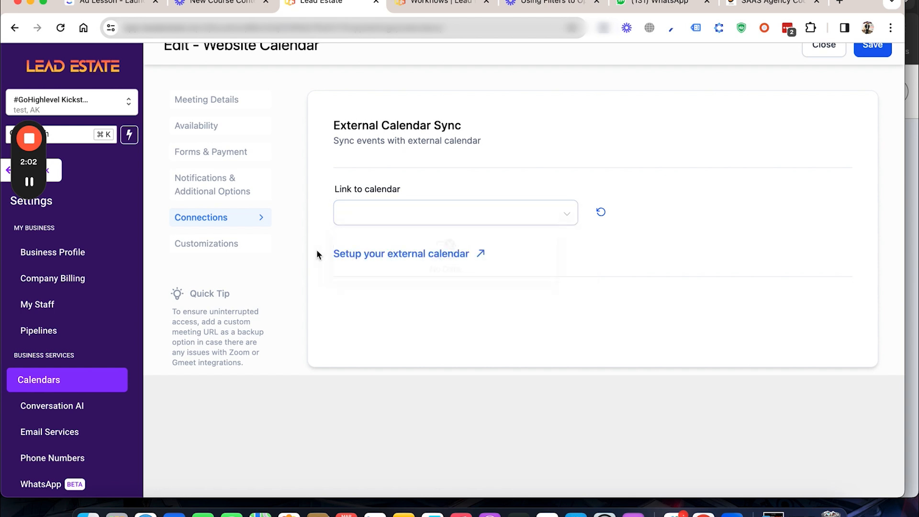
Step: Review the calendar's customization options for cover image, widget style, colors and button text, and close the calendar editor without saving
{"action": "left_click", "coordinate": [223, 244]}
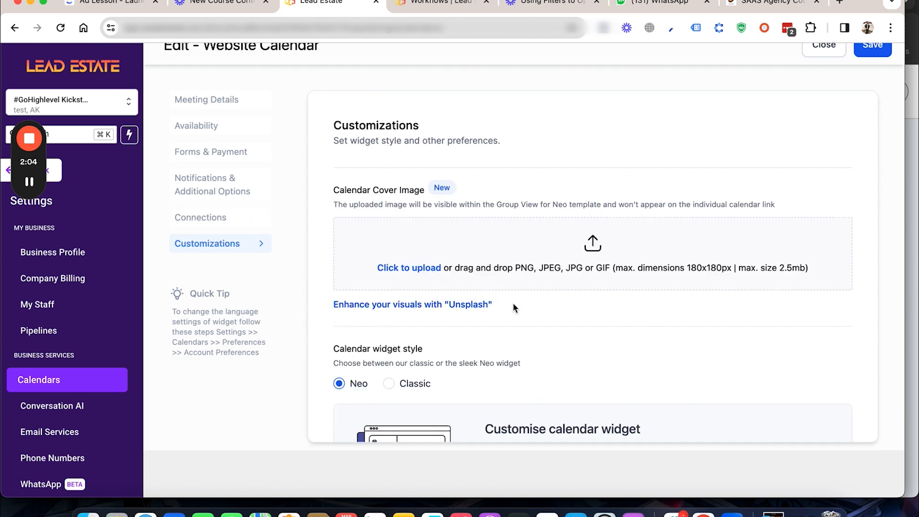
{"action": "scroll", "coordinate": [518, 311], "scroll_direction": "down", "scroll_amount": 5}
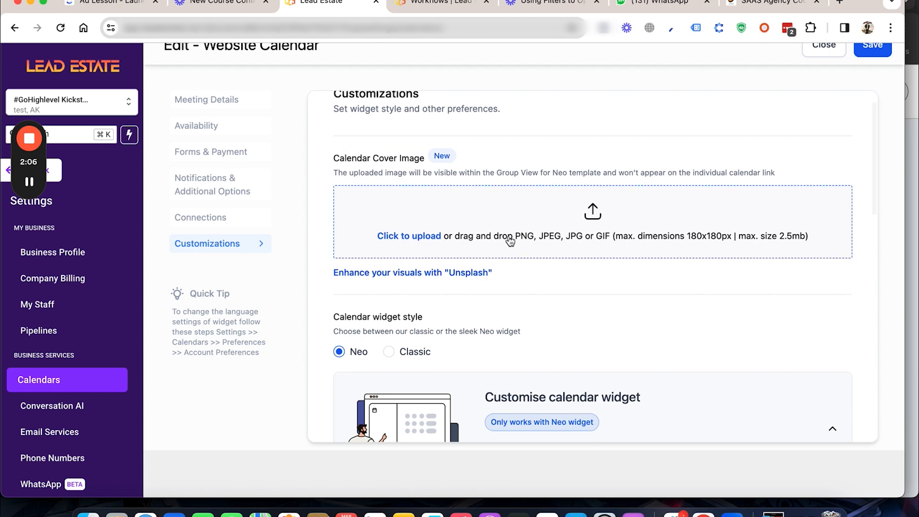
{"action": "scroll", "coordinate": [510, 241], "scroll_direction": "down", "scroll_amount": 2}
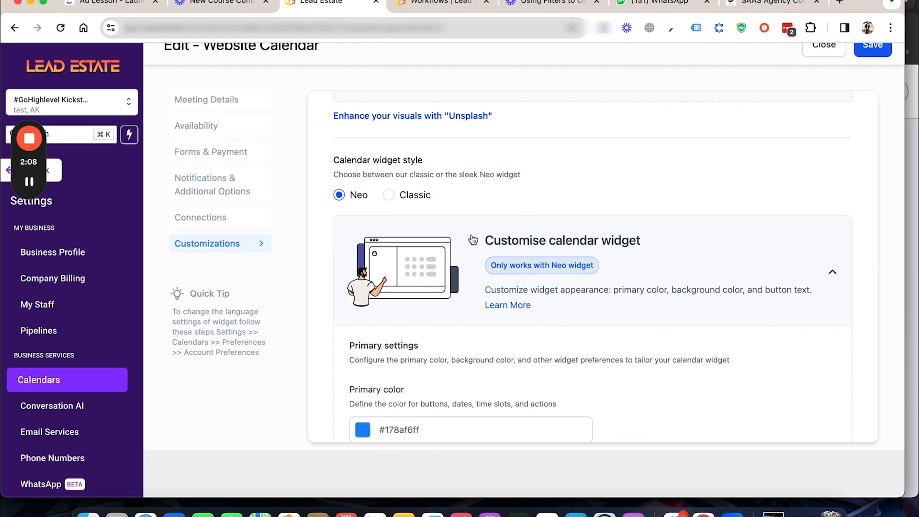
{"action": "scroll", "coordinate": [473, 240], "scroll_direction": "down", "scroll_amount": 3}
{"action": "scroll", "coordinate": [452, 243], "scroll_direction": "down", "scroll_amount": 10}
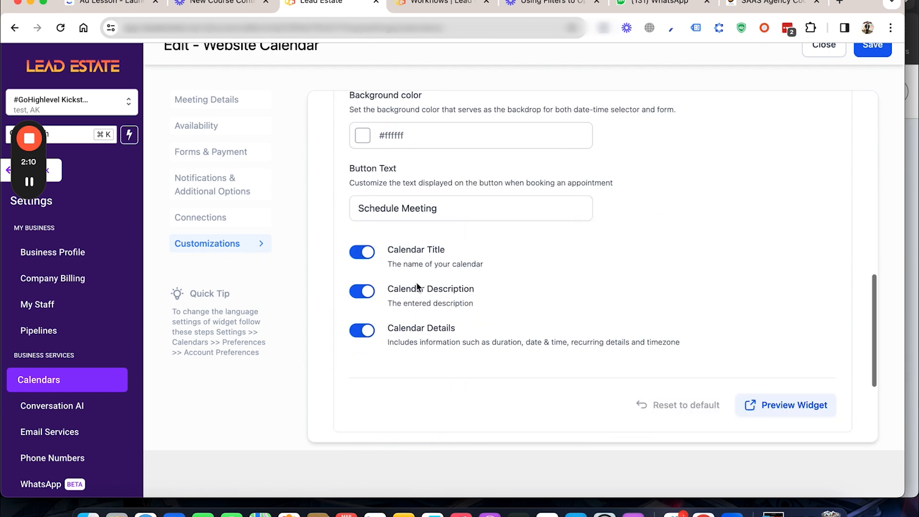
{"action": "scroll", "coordinate": [561, 307], "scroll_direction": "up", "scroll_amount": 10}
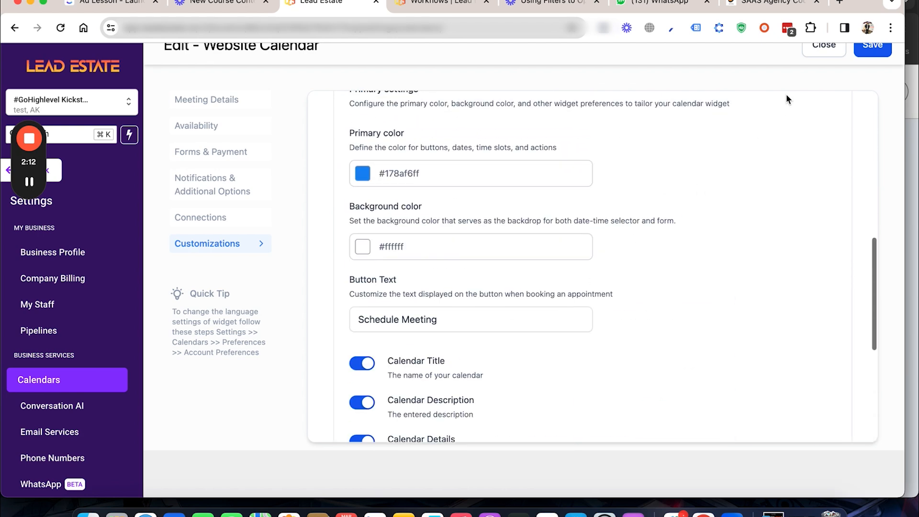
{"action": "left_click", "coordinate": [830, 52]}
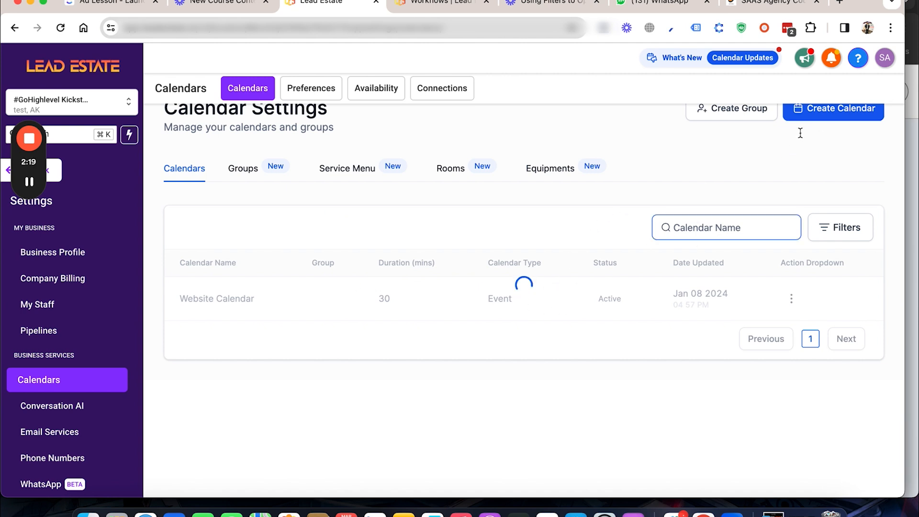
Step: View the setup form for a new Simple Calendar, cancel the creation and leave the sub-account settings
{"action": "left_click", "coordinate": [810, 121]}
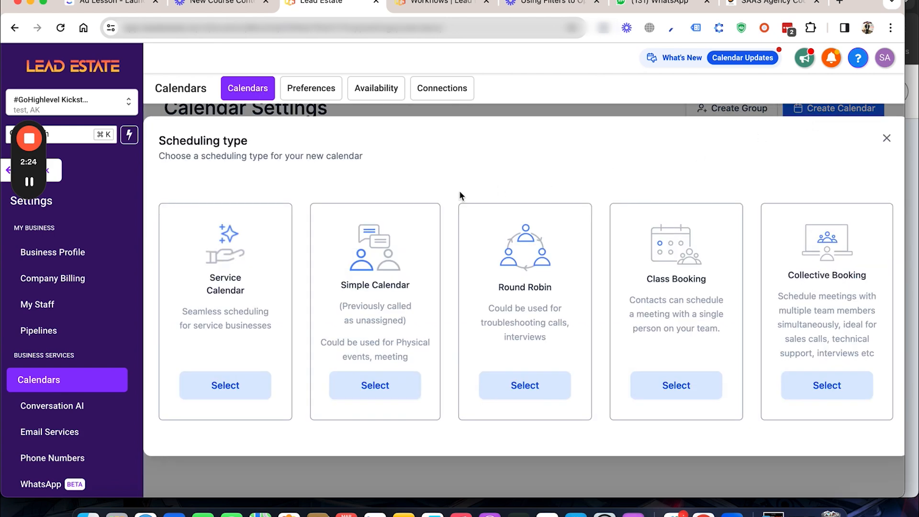
{"action": "left_click", "coordinate": [373, 386]}
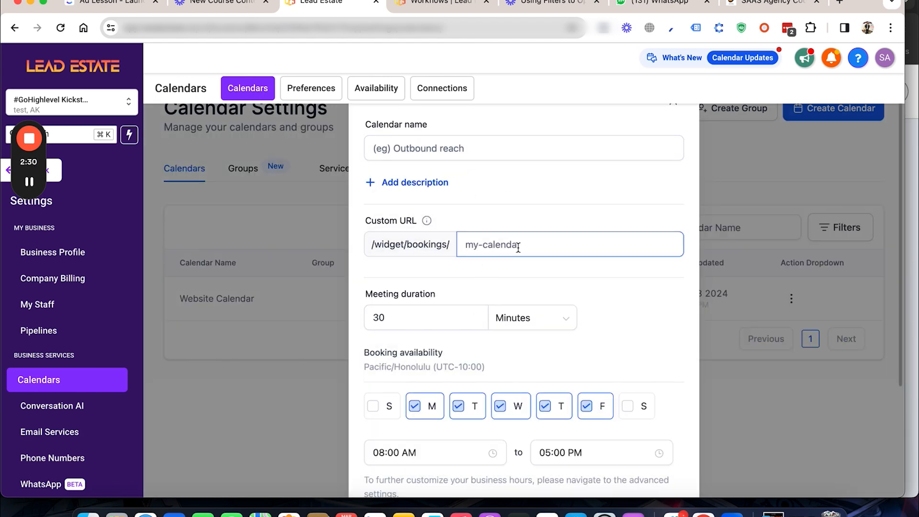
{"action": "scroll", "coordinate": [515, 246], "scroll_direction": "down", "scroll_amount": 5}
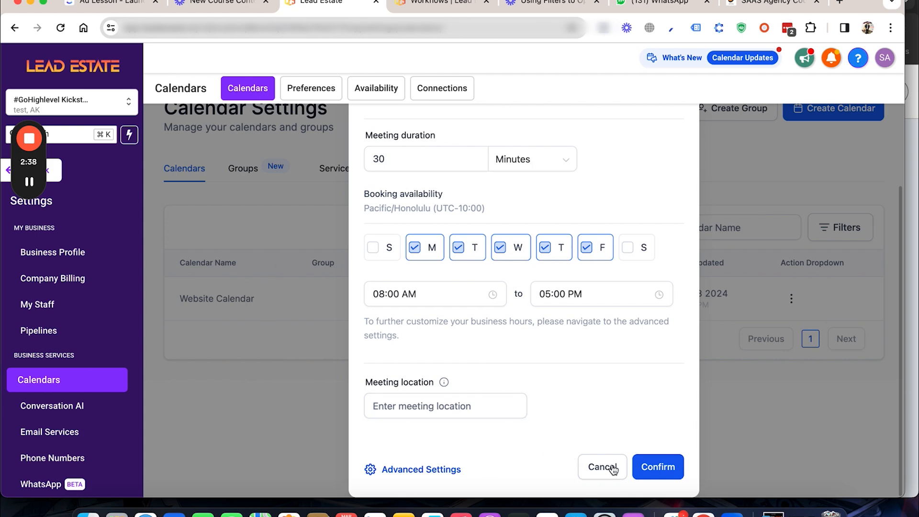
{"action": "left_click", "coordinate": [594, 469]}
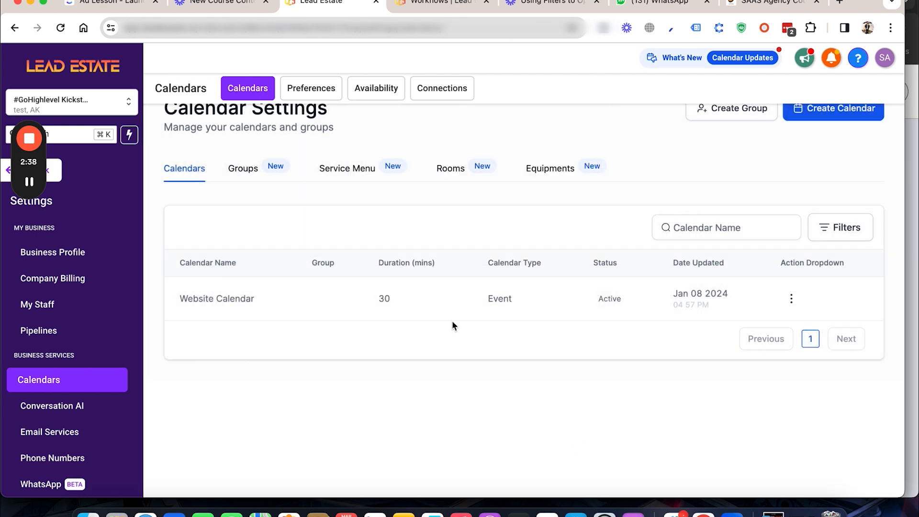
{"action": "left_click", "coordinate": [54, 173]}
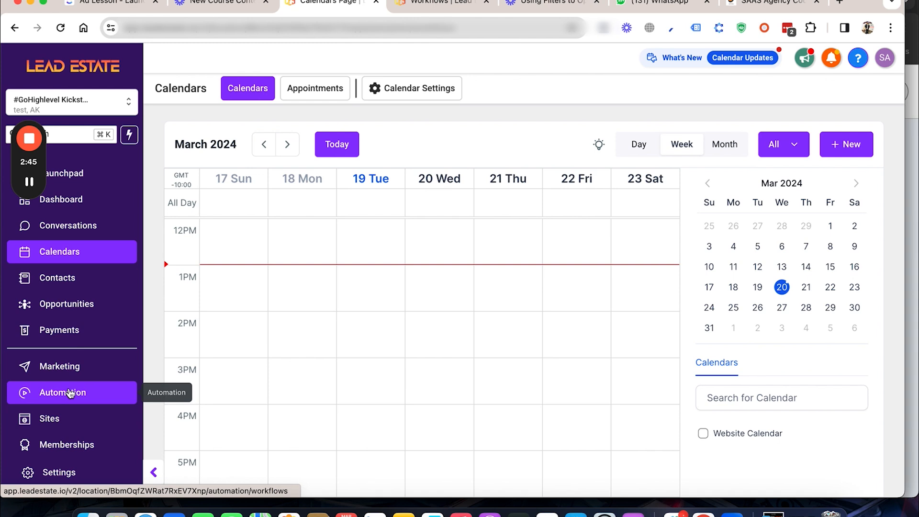
Step: Open the Appointment Confirmation - Workflow from the sub-account's automation workflow list
{"action": "left_click", "coordinate": [69, 394]}
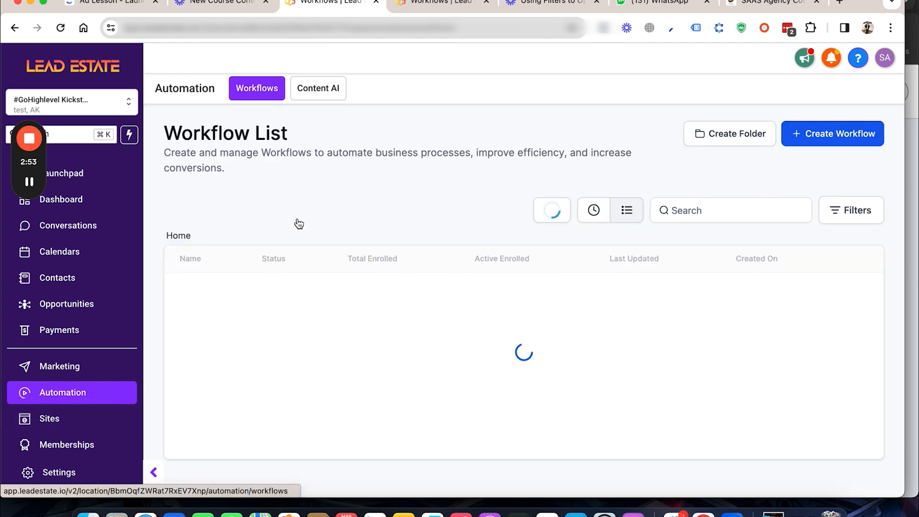
{"action": "scroll", "coordinate": [346, 252], "scroll_direction": "down", "scroll_amount": 3}
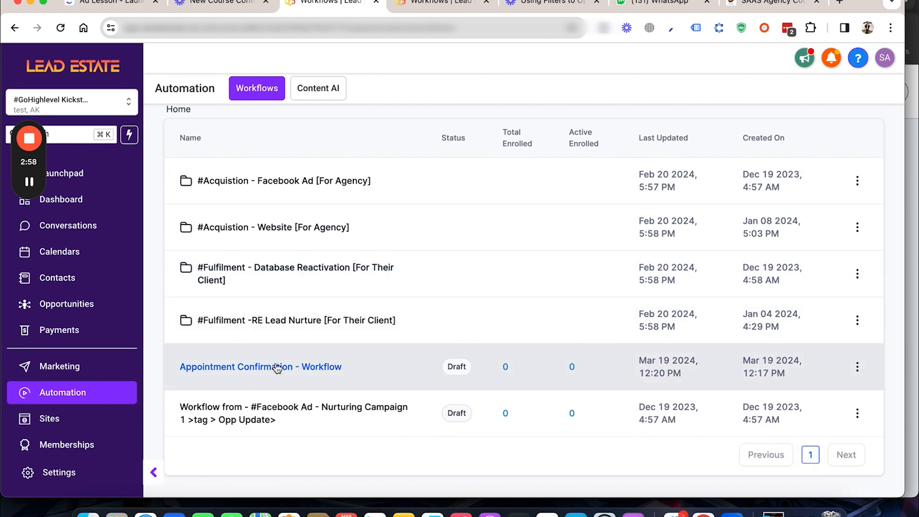
{"action": "left_click", "coordinate": [277, 367]}
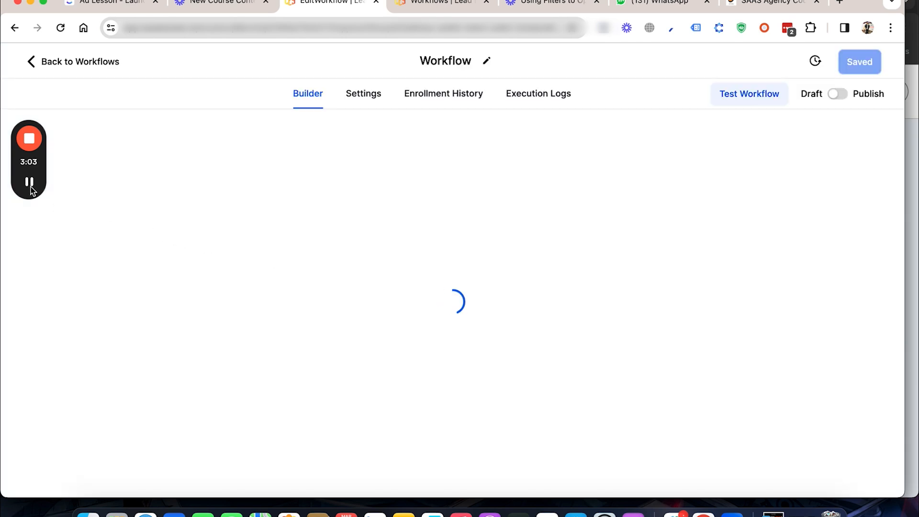
{"action": "scroll", "coordinate": [364, 267], "scroll_direction": "up", "scroll_amount": 4}
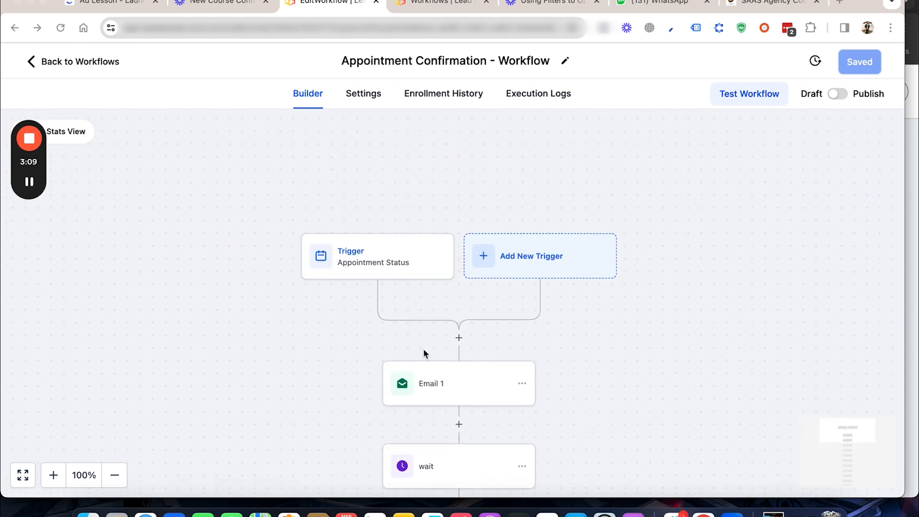
Step: Review the Appointment Status trigger's event type and status filters, and close it without saving
{"action": "scroll", "coordinate": [423, 348], "scroll_direction": "down", "scroll_amount": 2}
{"action": "scroll", "coordinate": [441, 343], "scroll_direction": "down", "scroll_amount": 1}
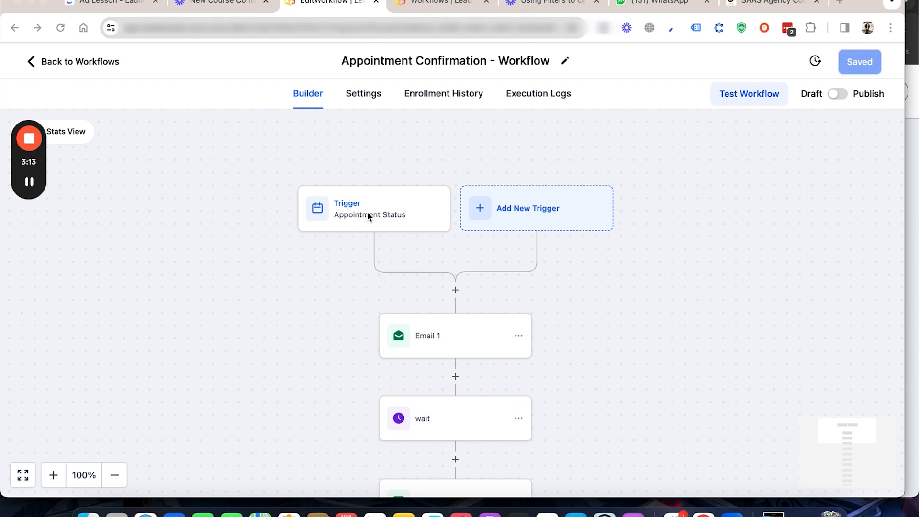
{"action": "left_click", "coordinate": [420, 341]}
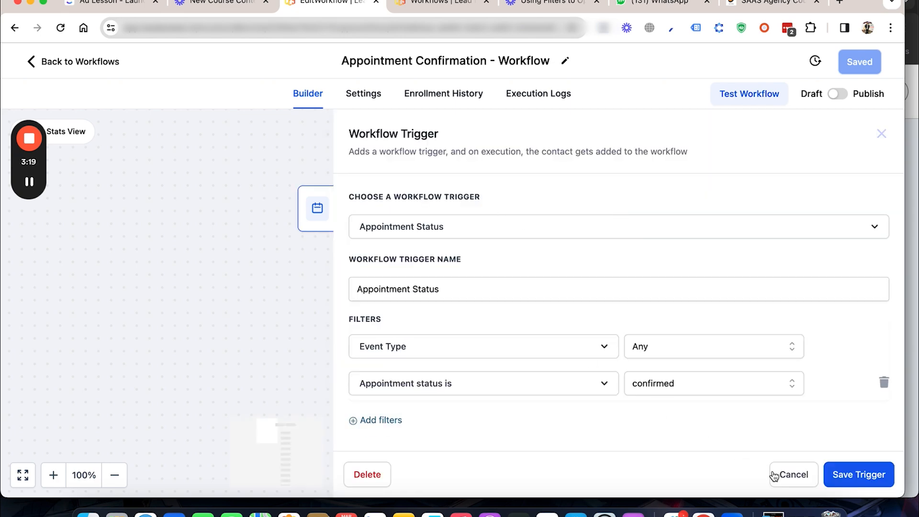
{"action": "left_click", "coordinate": [774, 476]}
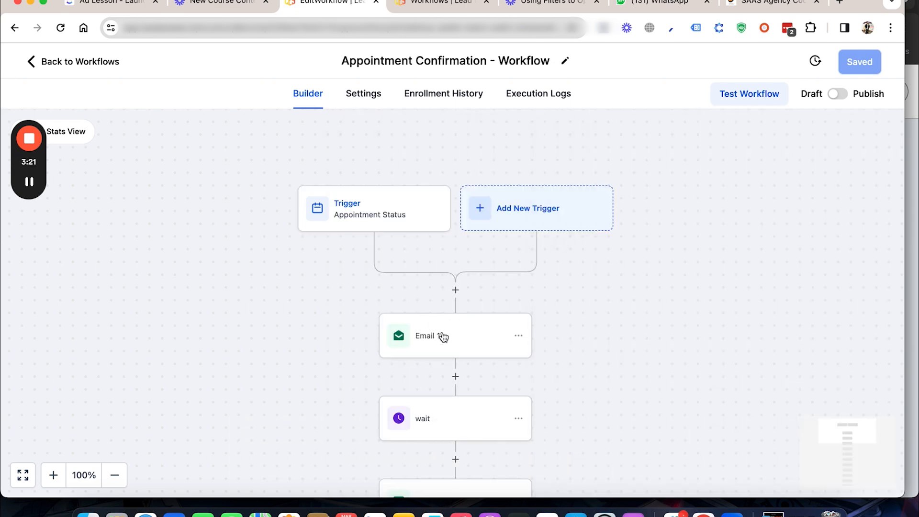
Step: Review the sender fields, subject and message of the Email 1 action, and close it without saving
{"action": "left_click", "coordinate": [443, 337]}
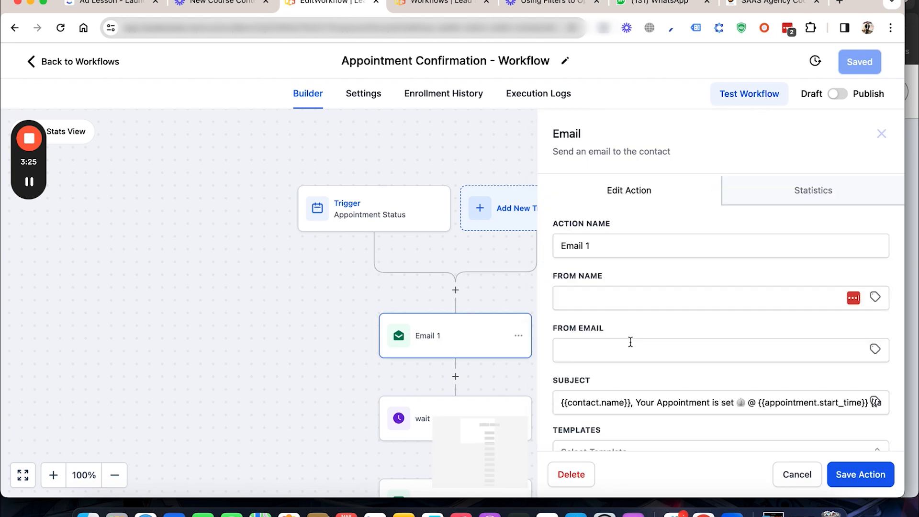
{"action": "scroll", "coordinate": [630, 343], "scroll_direction": "down", "scroll_amount": 3}
{"action": "scroll", "coordinate": [630, 341], "scroll_direction": "down", "scroll_amount": 3}
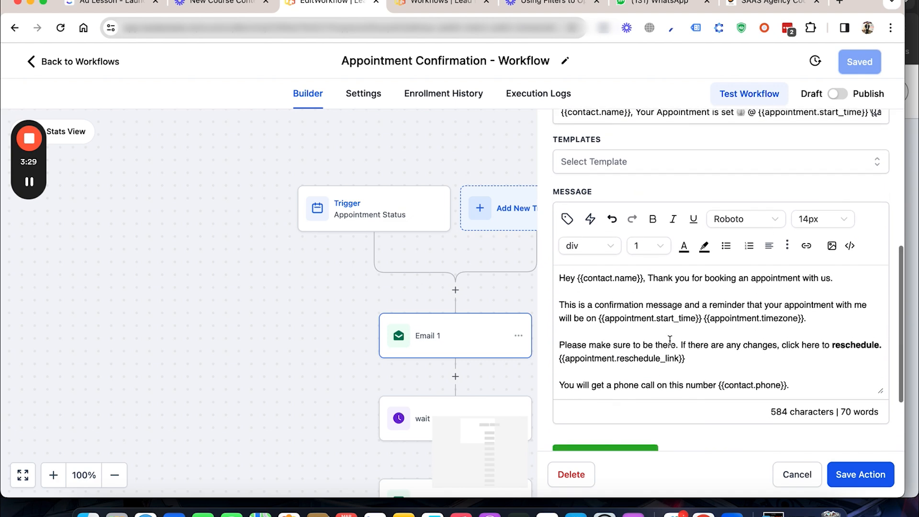
{"action": "scroll", "coordinate": [669, 341], "scroll_direction": "up", "scroll_amount": 5}
{"action": "scroll", "coordinate": [669, 342], "scroll_direction": "up", "scroll_amount": 1}
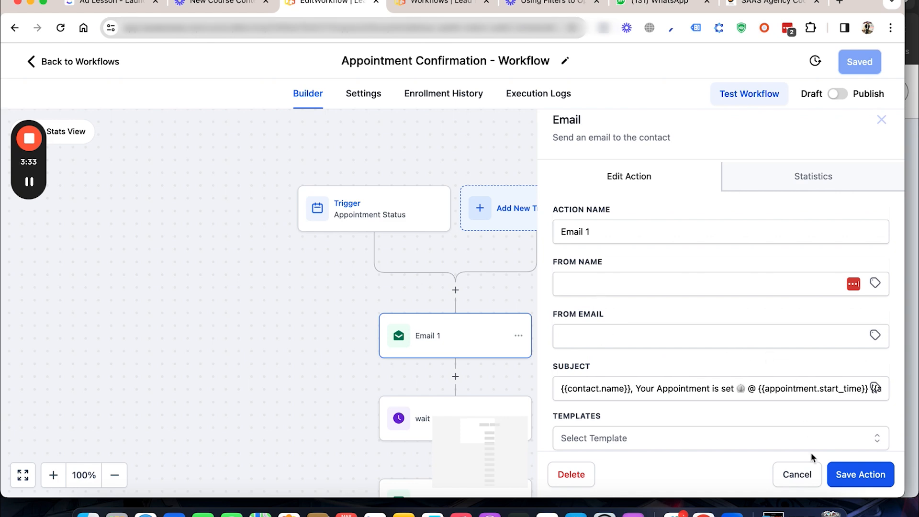
{"action": "left_click", "coordinate": [800, 478]}
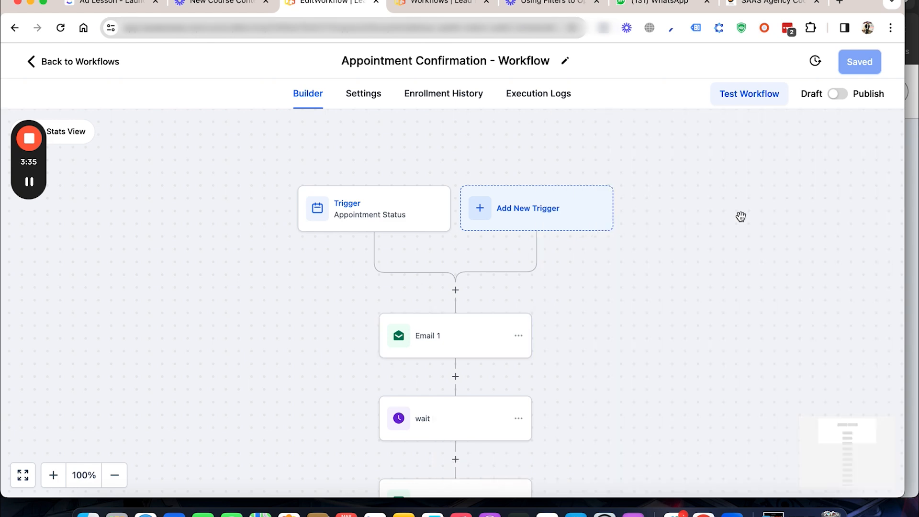
Step: Check the time delay of the wait after Email 1 and read the SMS 1 message, closing both without saving
{"action": "scroll", "coordinate": [746, 204], "scroll_direction": "up", "scroll_amount": 5}
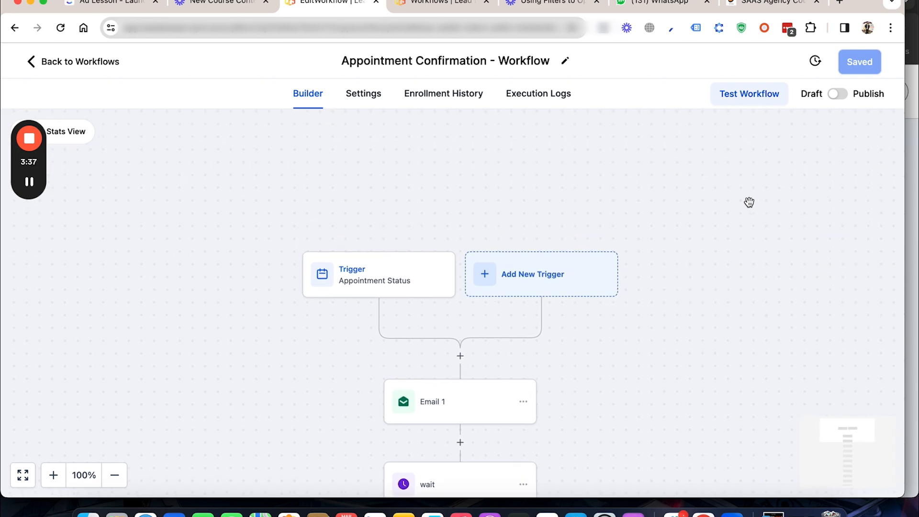
{"action": "scroll", "coordinate": [749, 202], "scroll_direction": "down", "scroll_amount": 8}
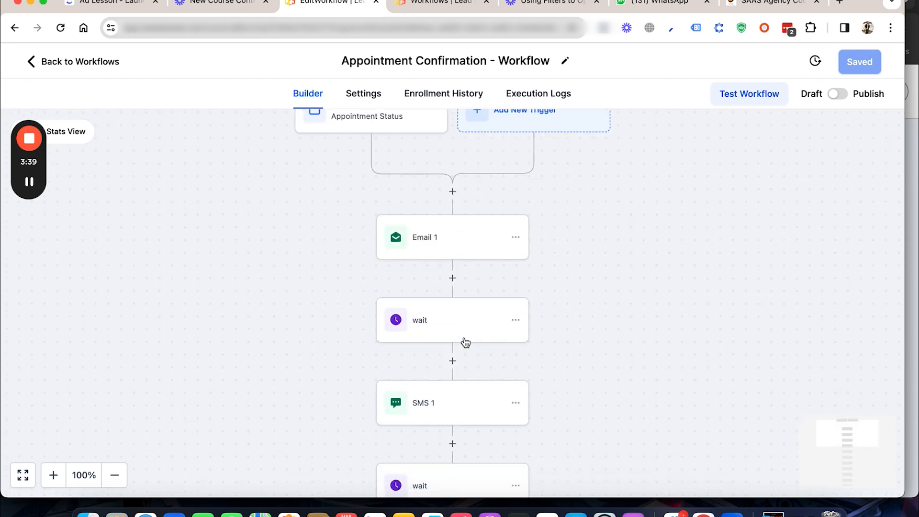
{"action": "left_click", "coordinate": [463, 325]}
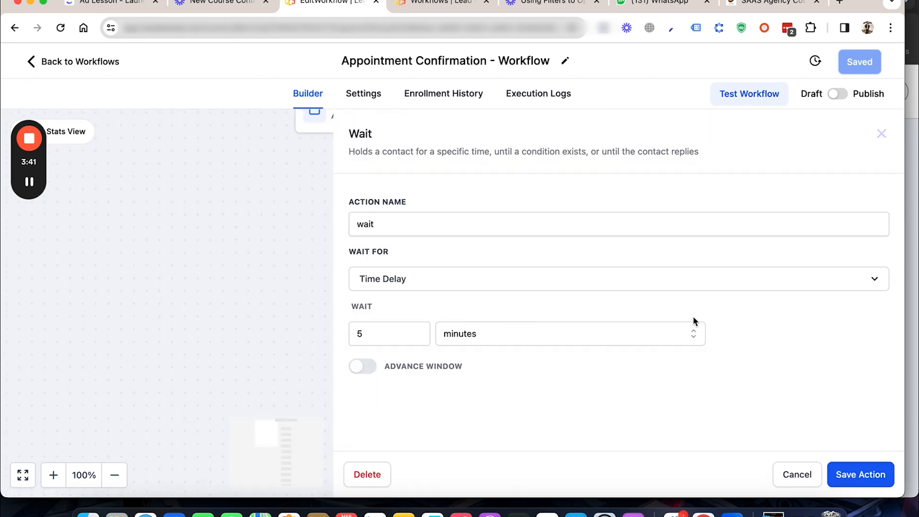
{"action": "left_click", "coordinate": [798, 474]}
{"action": "left_click", "coordinate": [435, 407]}
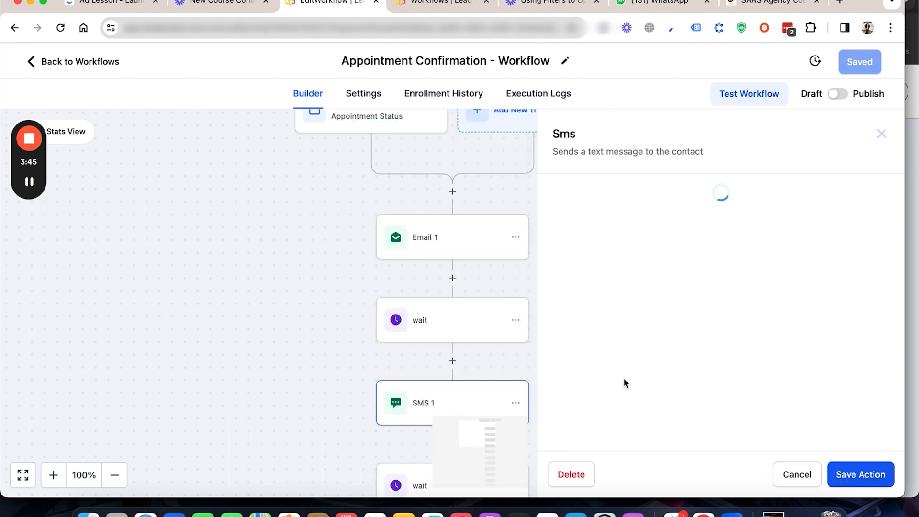
{"action": "scroll", "coordinate": [680, 368], "scroll_direction": "down", "scroll_amount": 2}
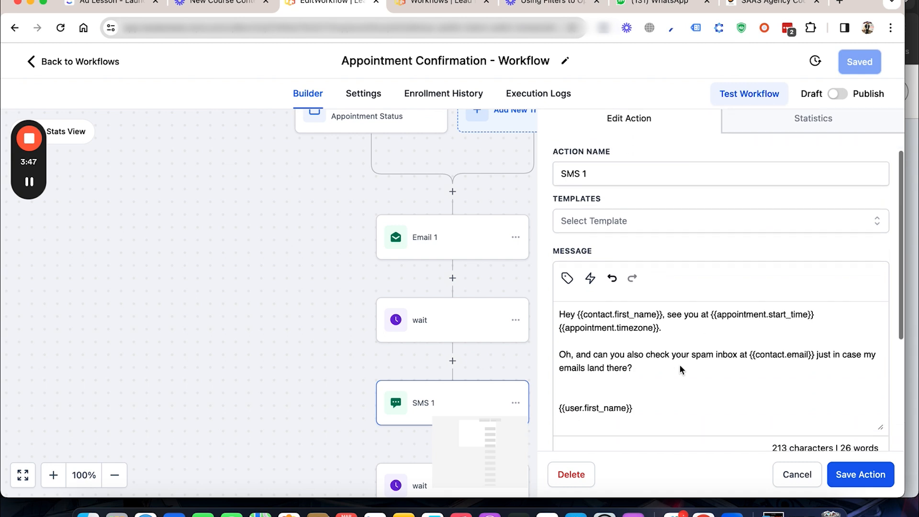
{"action": "left_click", "coordinate": [789, 476]}
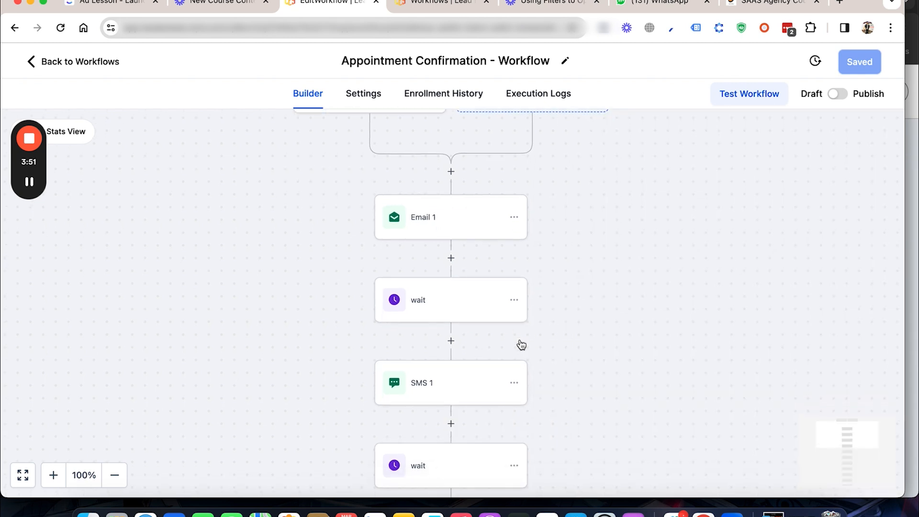
Step: Check the appointment-time wait after SMS 1 and read the SMS 4 confirmation message, closing both without saving
{"action": "scroll", "coordinate": [521, 345], "scroll_direction": "down", "scroll_amount": 3}
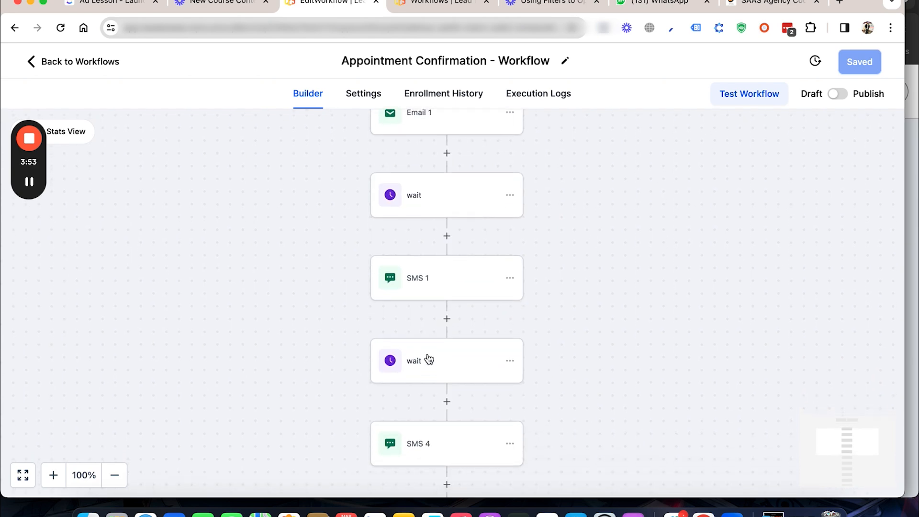
{"action": "left_click", "coordinate": [428, 360]}
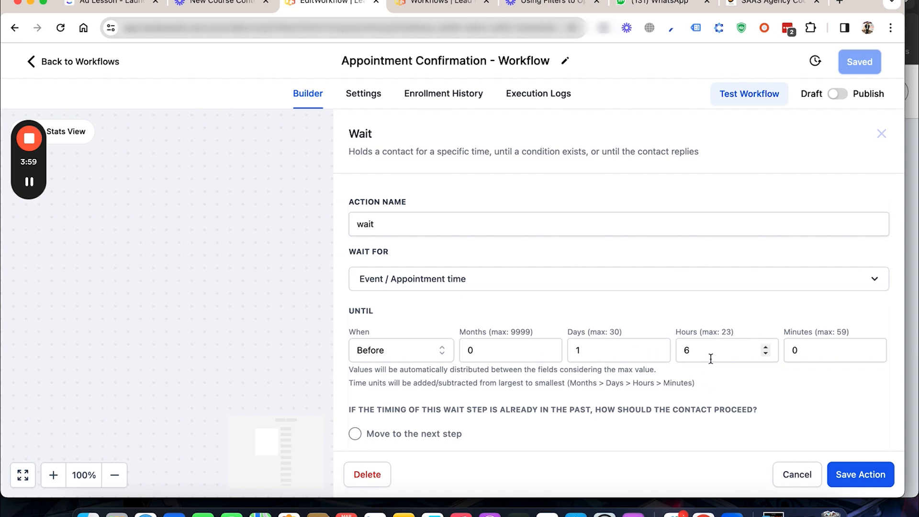
{"action": "left_click", "coordinate": [785, 479]}
{"action": "scroll", "coordinate": [488, 359], "scroll_direction": "down", "scroll_amount": 2}
{"action": "left_click", "coordinate": [423, 387]}
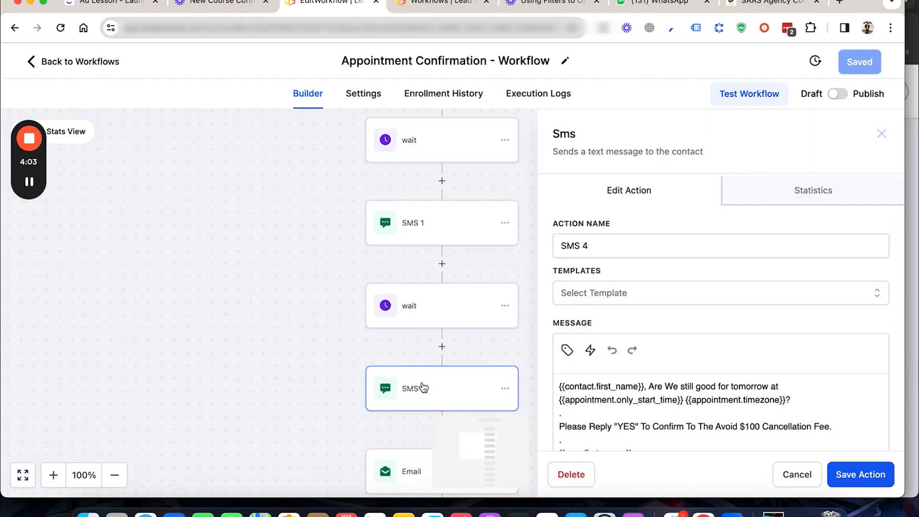
{"action": "scroll", "coordinate": [707, 376], "scroll_direction": "down", "scroll_amount": 3}
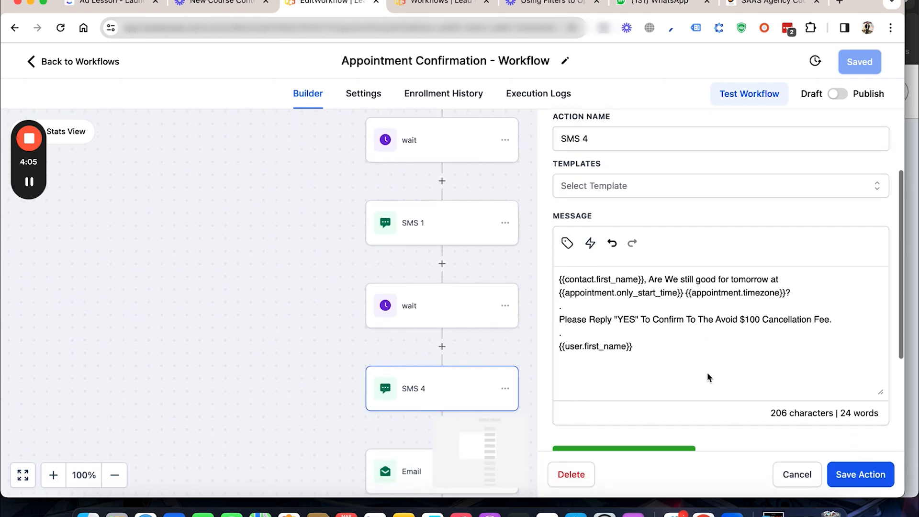
{"action": "left_click", "coordinate": [790, 476]}
Step: Read the reminder email that follows SMS 4 and check the wait after it, closing without saving
{"action": "scroll", "coordinate": [371, 303], "scroll_direction": "down", "scroll_amount": 3}
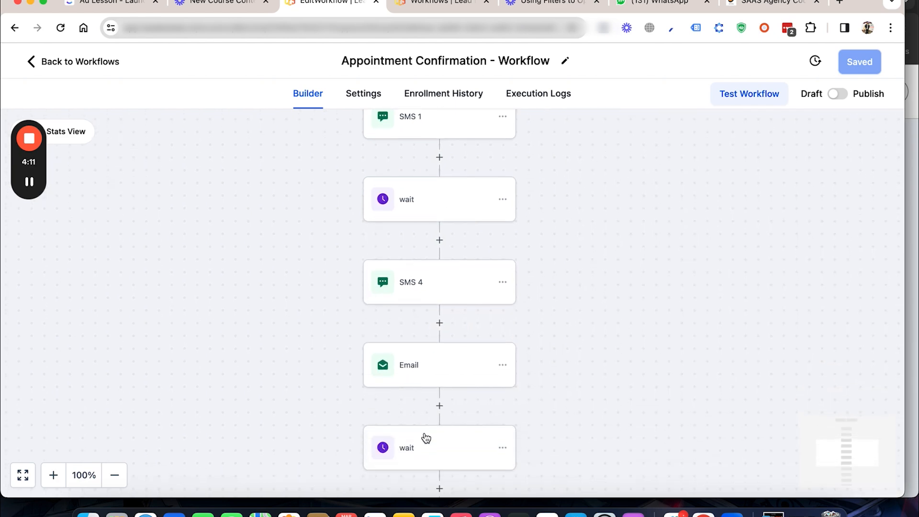
{"action": "scroll", "coordinate": [637, 412], "scroll_direction": "down", "scroll_amount": 4}
{"action": "scroll", "coordinate": [637, 412], "scroll_direction": "down", "scroll_amount": 3}
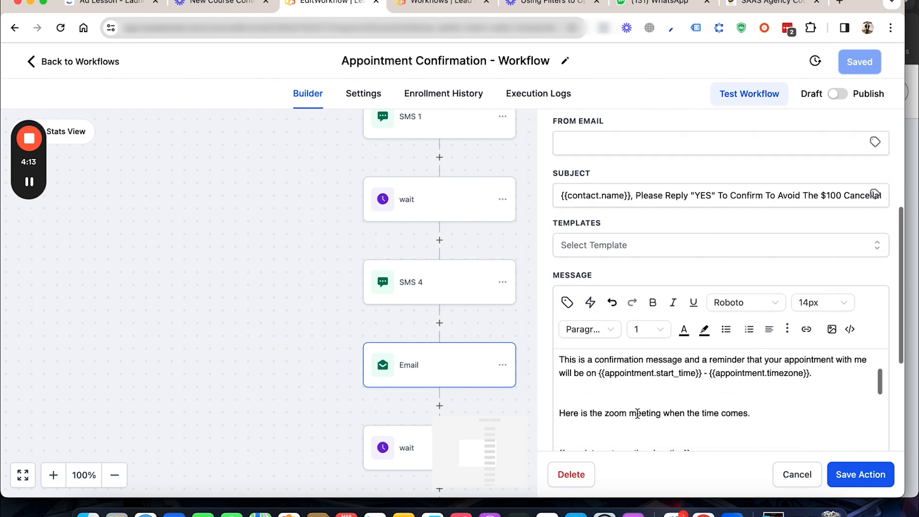
{"action": "left_click", "coordinate": [407, 448]}
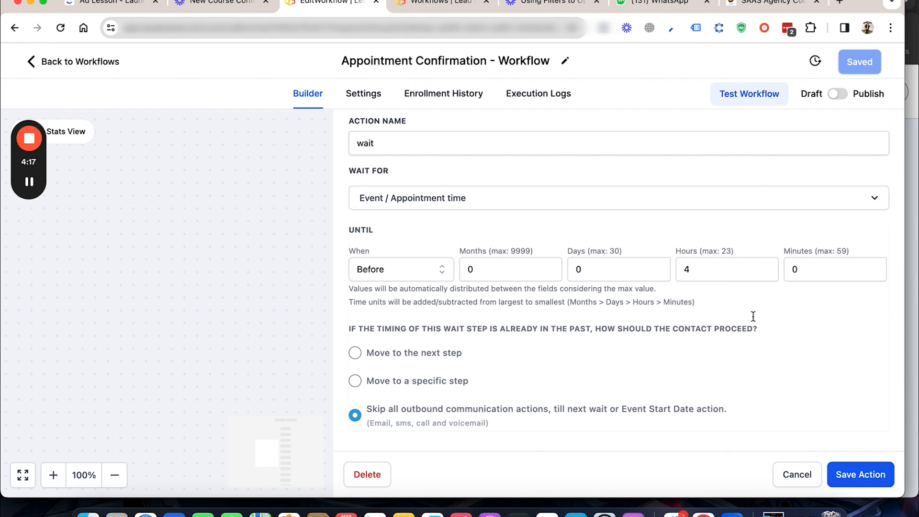
{"action": "left_click", "coordinate": [786, 474]}
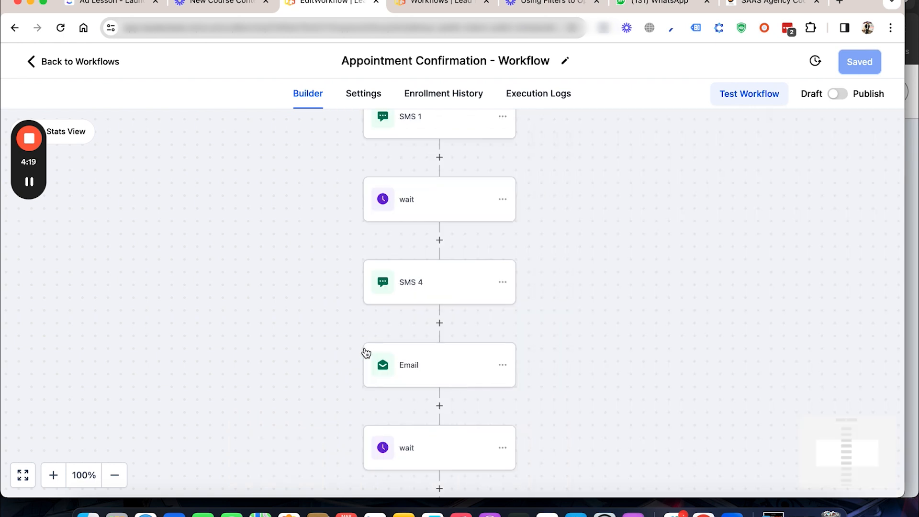
Step: Check the timing of the last wait, before the zoom link email, and close it without saving
{"action": "scroll", "coordinate": [366, 353], "scroll_direction": "down", "scroll_amount": 5}
{"action": "scroll", "coordinate": [366, 352], "scroll_direction": "down", "scroll_amount": 2}
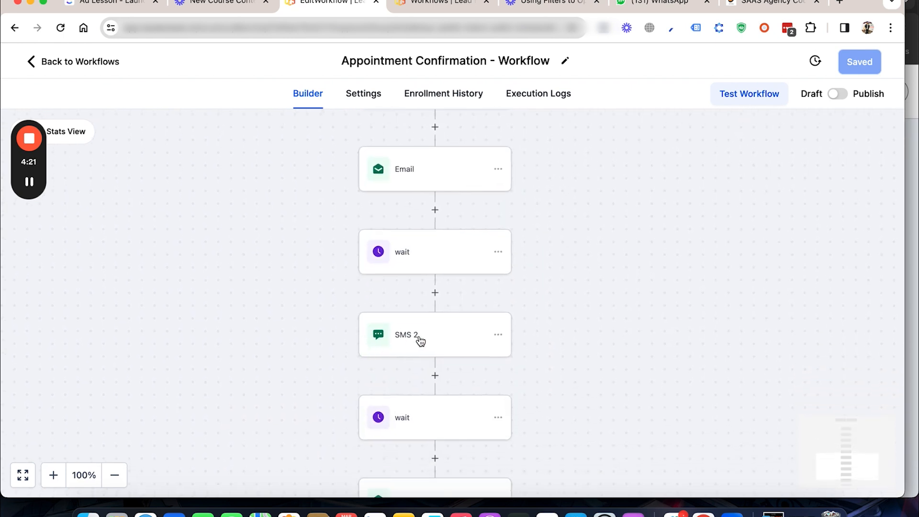
{"action": "scroll", "coordinate": [399, 346], "scroll_direction": "down", "scroll_amount": 6}
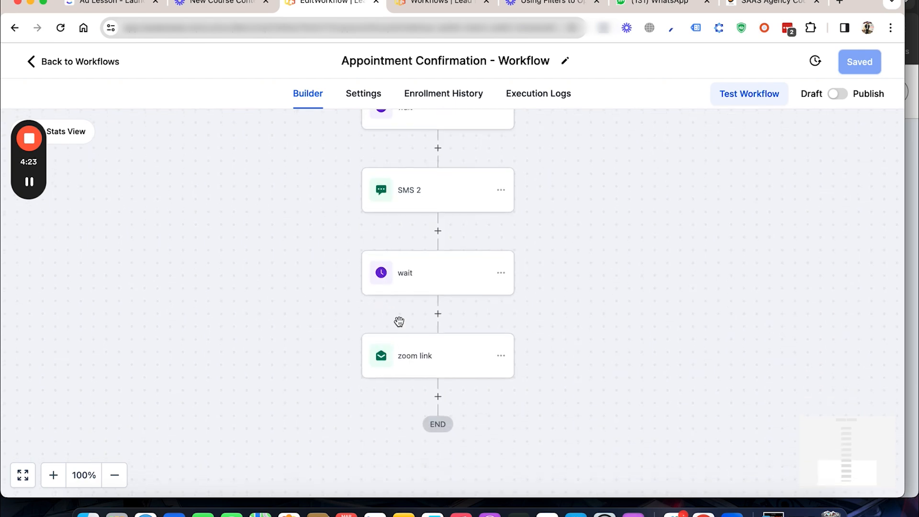
{"action": "left_click", "coordinate": [409, 288]}
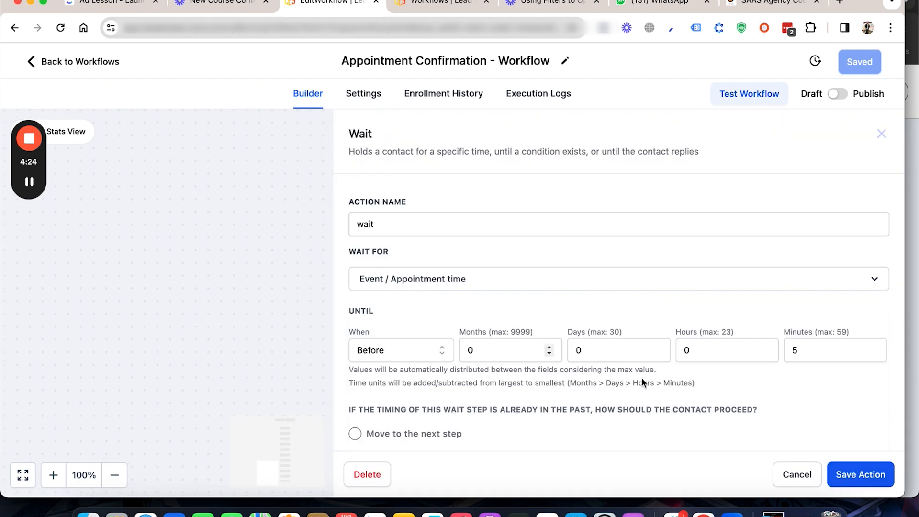
{"action": "left_click", "coordinate": [796, 474]}
Step: Review the zoom link email's subject and full message, and close it without saving
{"action": "left_click", "coordinate": [412, 370]}
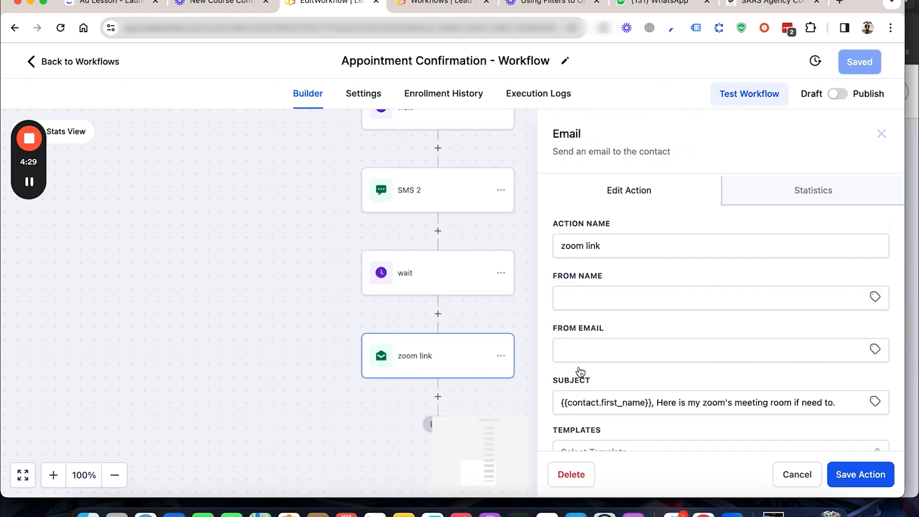
{"action": "scroll", "coordinate": [683, 388], "scroll_direction": "down", "scroll_amount": 6}
{"action": "scroll", "coordinate": [682, 386], "scroll_direction": "down", "scroll_amount": 3}
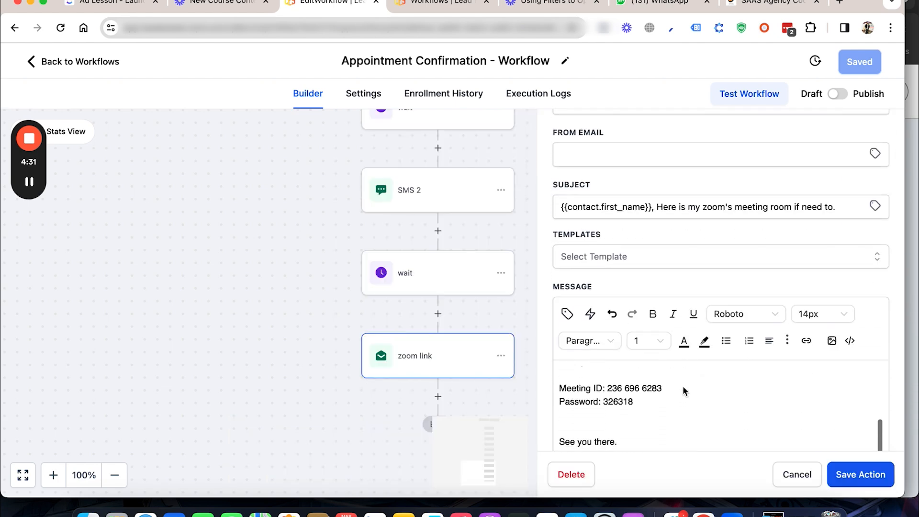
{"action": "scroll", "coordinate": [683, 385], "scroll_direction": "up", "scroll_amount": 8}
{"action": "scroll", "coordinate": [683, 387], "scroll_direction": "down", "scroll_amount": 5}
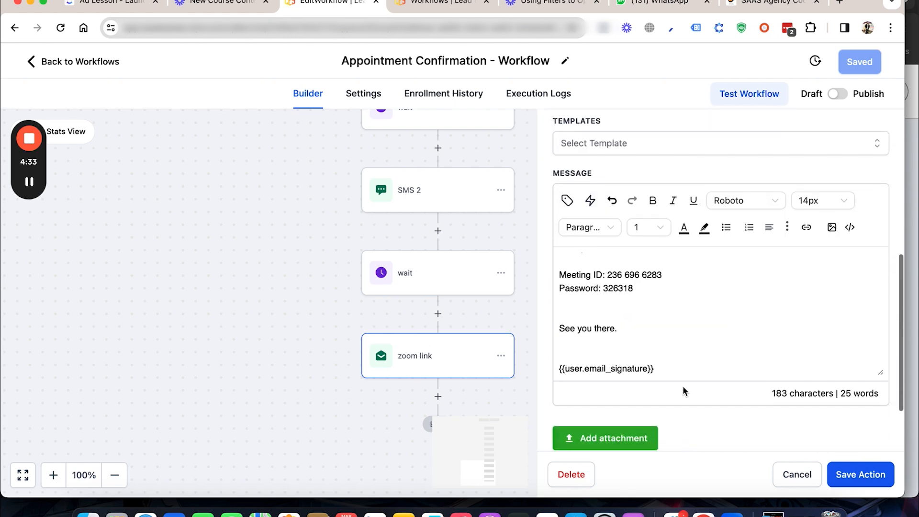
{"action": "scroll", "coordinate": [679, 320], "scroll_direction": "up", "scroll_amount": 4}
{"action": "scroll", "coordinate": [679, 320], "scroll_direction": "up", "scroll_amount": 1}
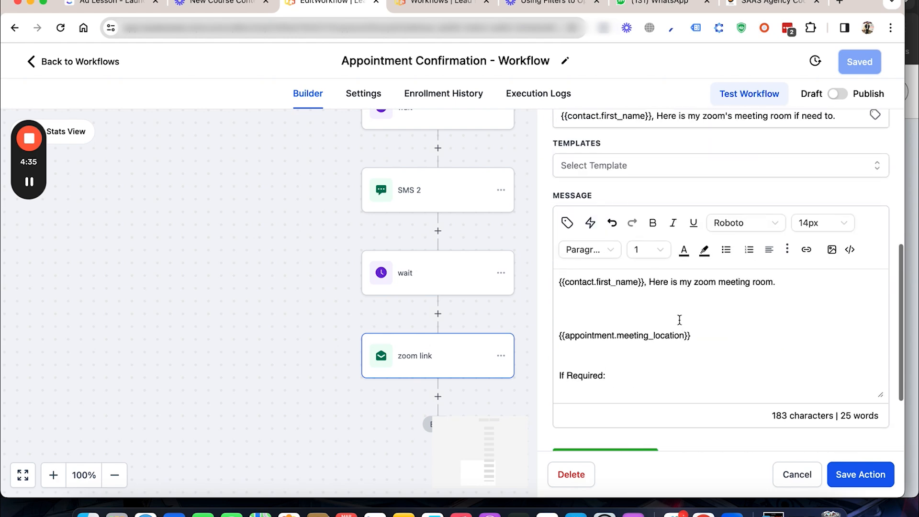
{"action": "left_click", "coordinate": [786, 475]}
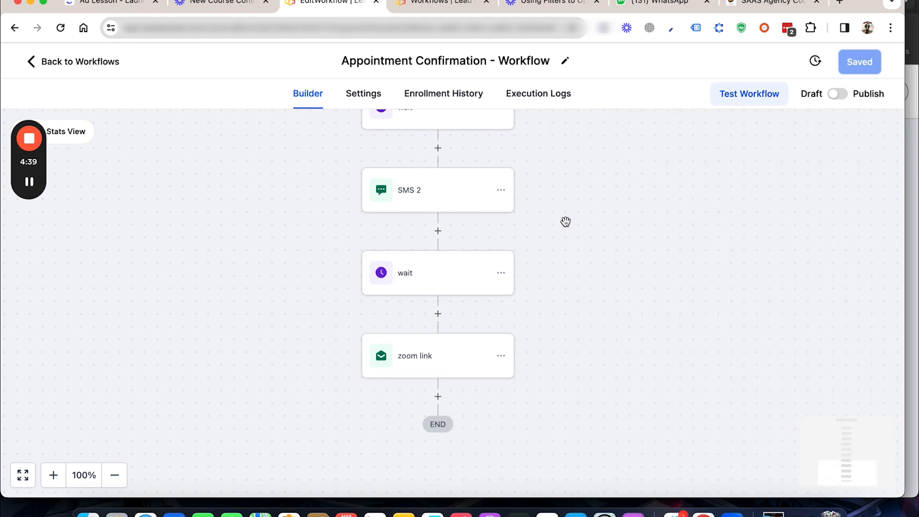
Step: Look over the whole confirmation sequence back to its trigger and return to the workflow list
{"action": "scroll", "coordinate": [565, 221], "scroll_direction": "up", "scroll_amount": 1}
{"action": "scroll", "coordinate": [565, 221], "scroll_direction": "up", "scroll_amount": 5}
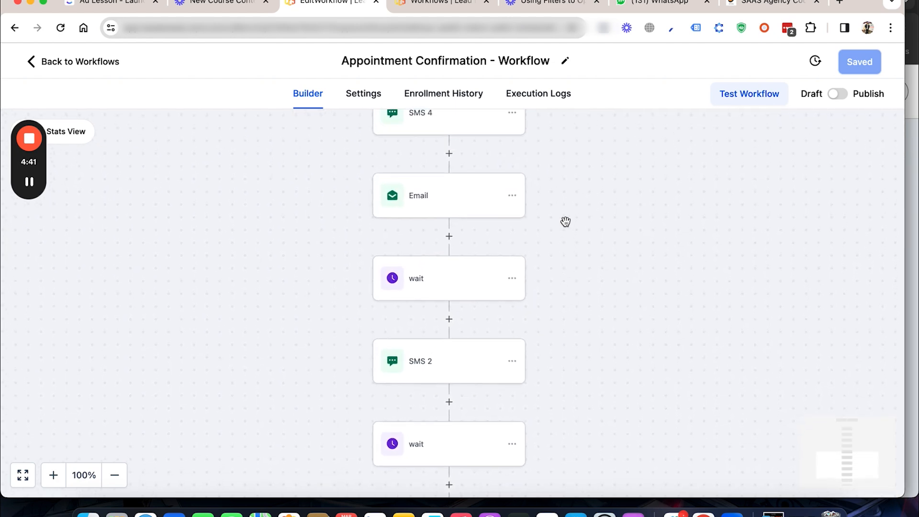
{"action": "scroll", "coordinate": [565, 221], "scroll_direction": "up", "scroll_amount": 2}
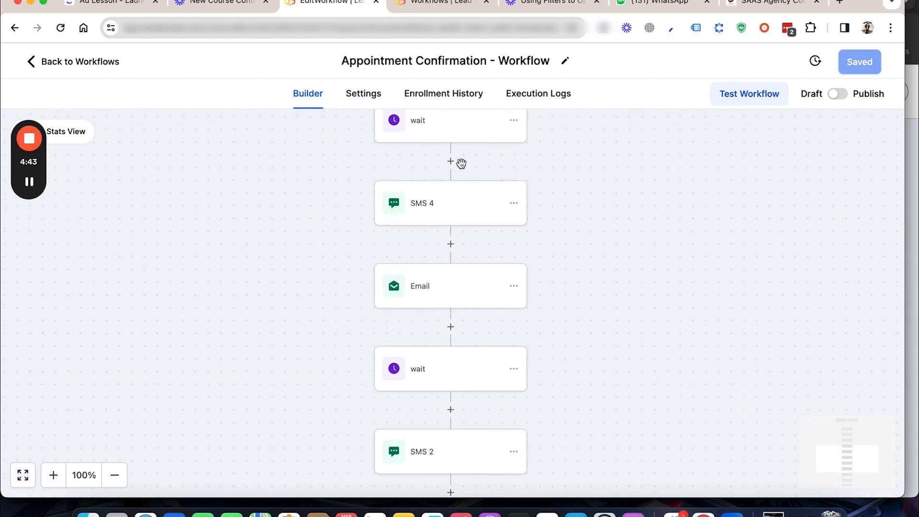
{"action": "scroll", "coordinate": [461, 271], "scroll_direction": "up", "scroll_amount": 10}
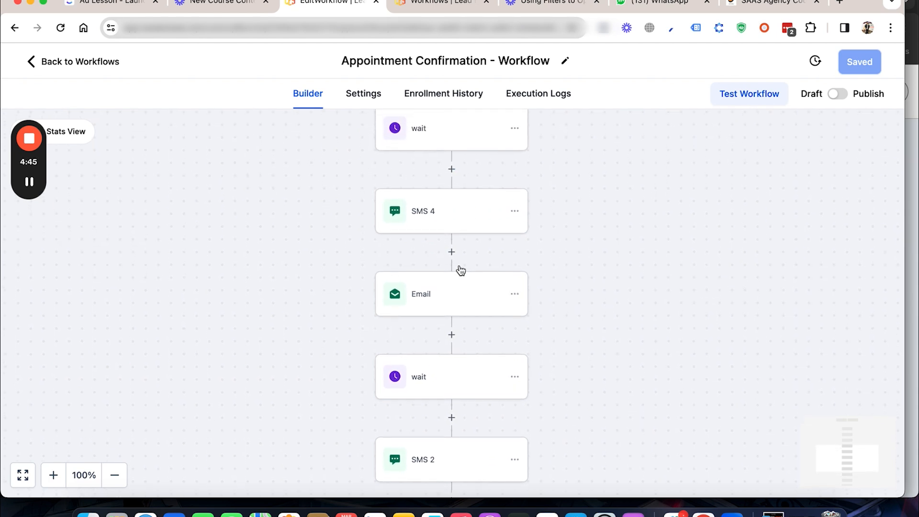
{"action": "scroll", "coordinate": [487, 213], "scroll_direction": "up", "scroll_amount": 1}
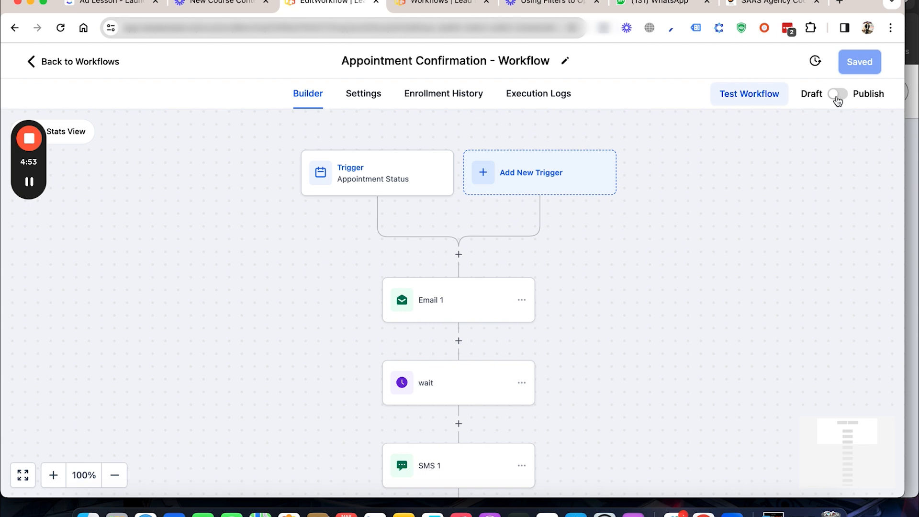
{"action": "left_click", "coordinate": [105, 64]}
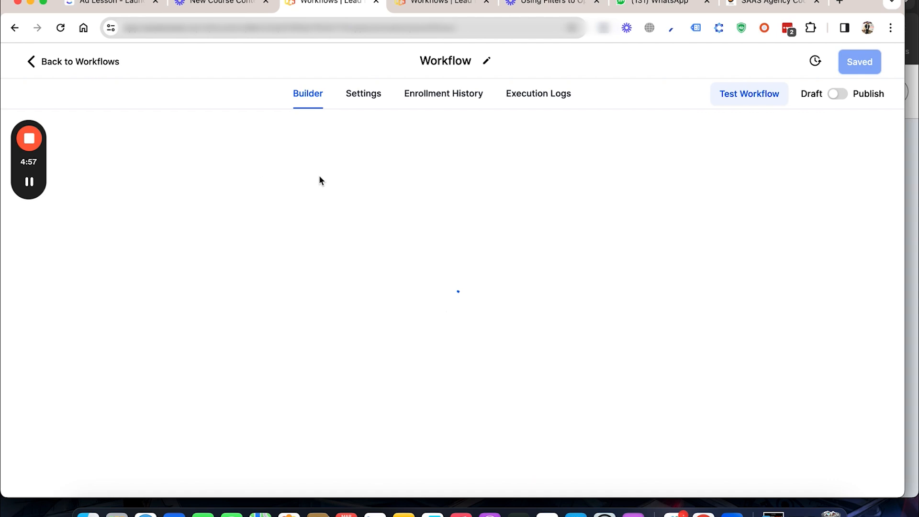
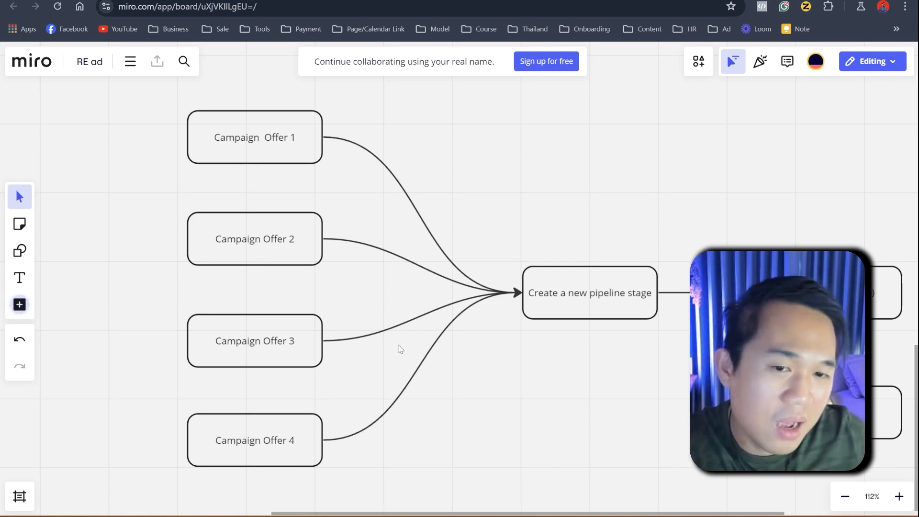
Step: In the Miro flowchart, review the path from the new pipeline stage to the opportunity name box
{"action": "left_click", "coordinate": [591, 307]}
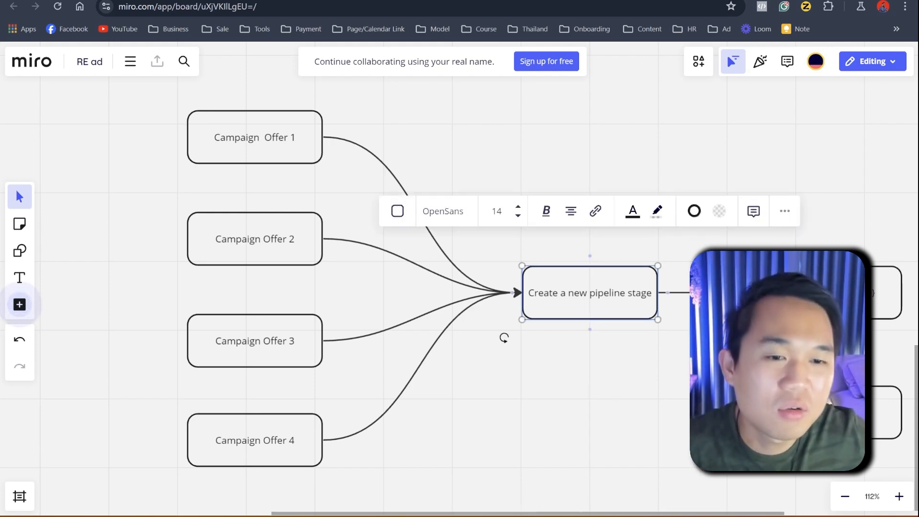
{"action": "scroll", "coordinate": [498, 349], "scroll_direction": "right", "scroll_amount": 5}
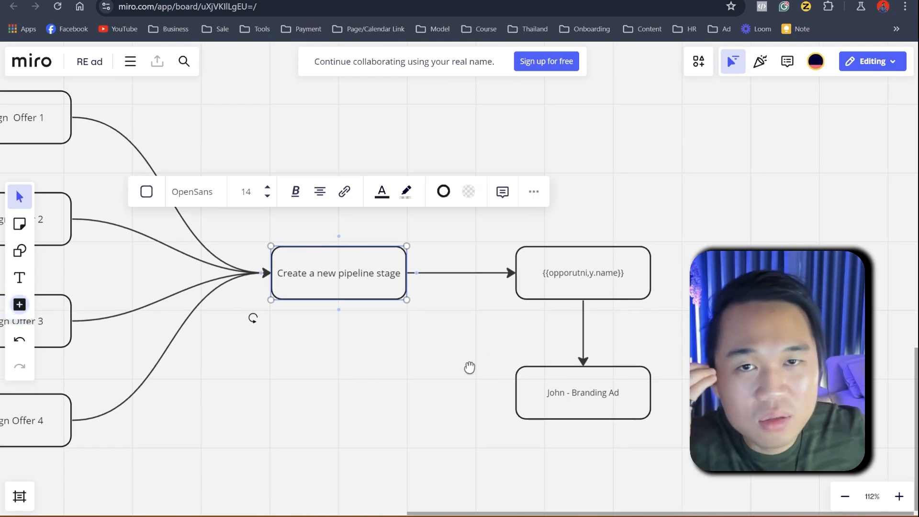
{"action": "left_click", "coordinate": [618, 293]}
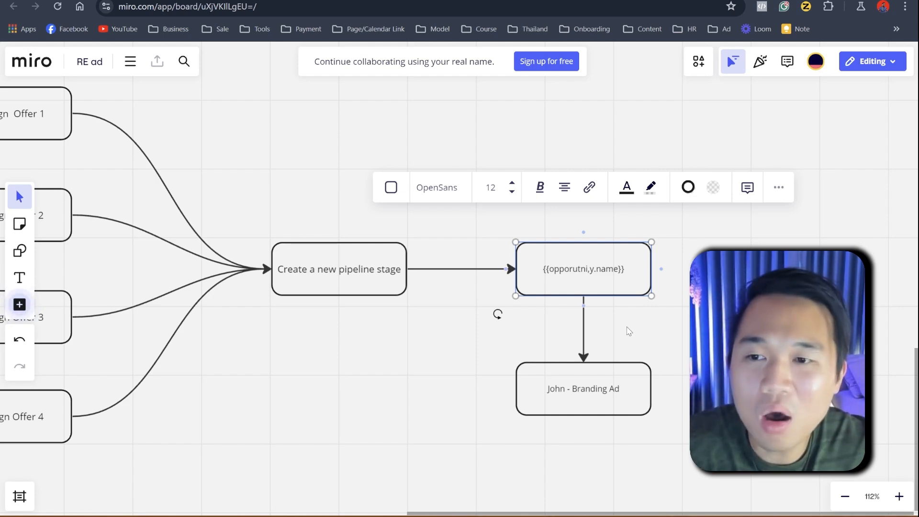
{"action": "left_click_drag", "start_coordinate": [492, 404], "coordinate": [455, 382]}
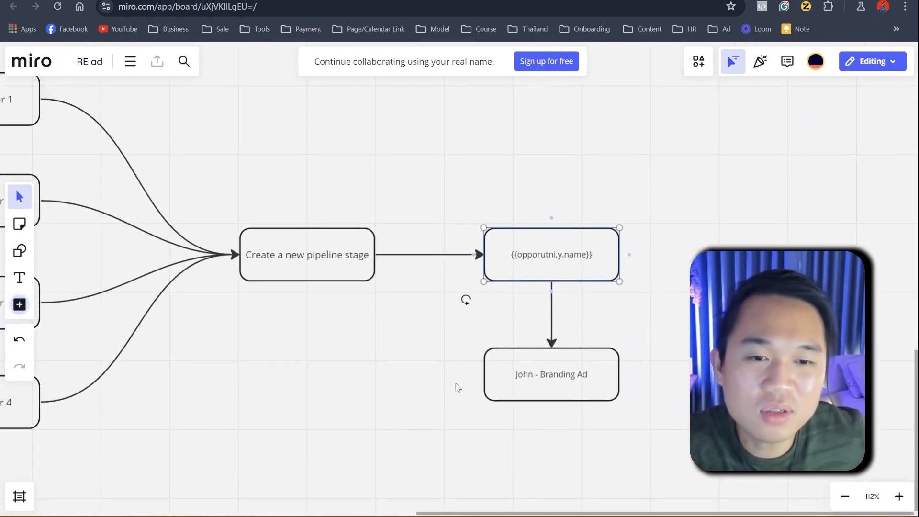
Step: Examine the parts of the example opportunity name in the Branding Ad box, leaving its text unedited
{"action": "left_click", "coordinate": [520, 380]}
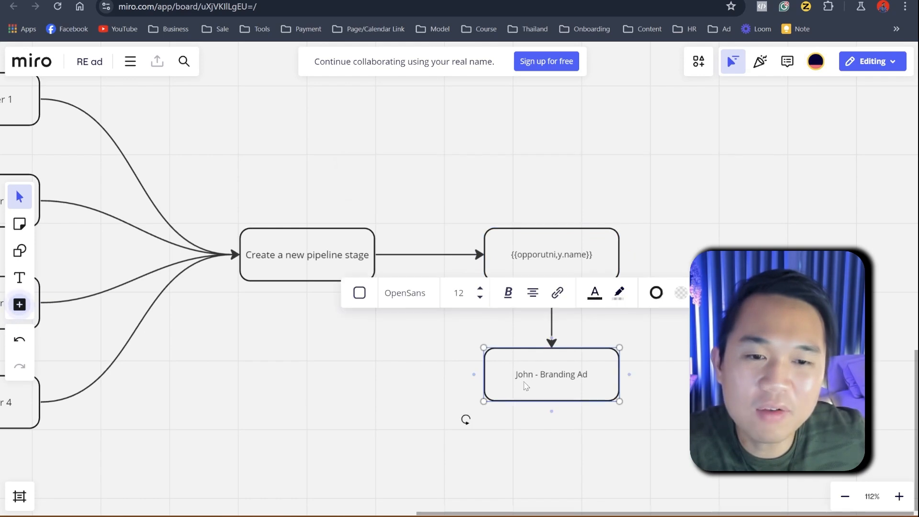
{"action": "double_click", "coordinate": [555, 374]}
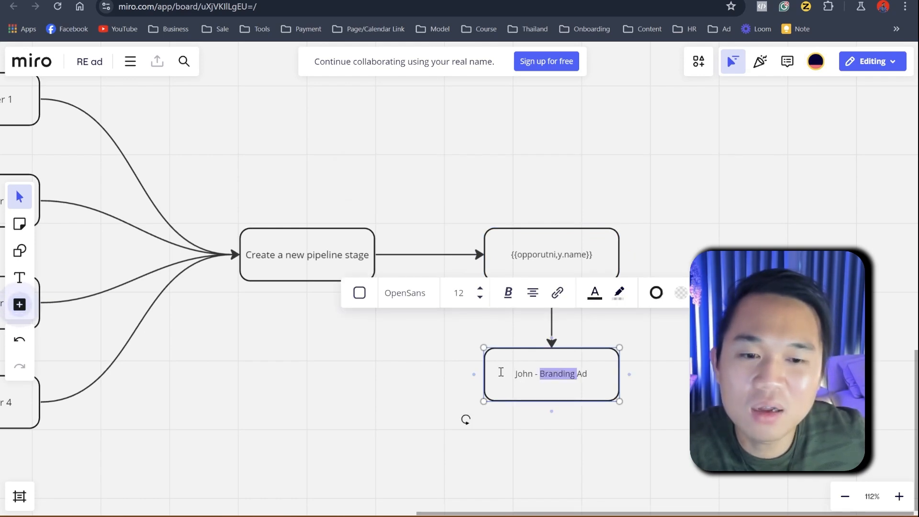
{"action": "key", "text": "Escape"}
{"action": "double_click", "coordinate": [533, 377]}
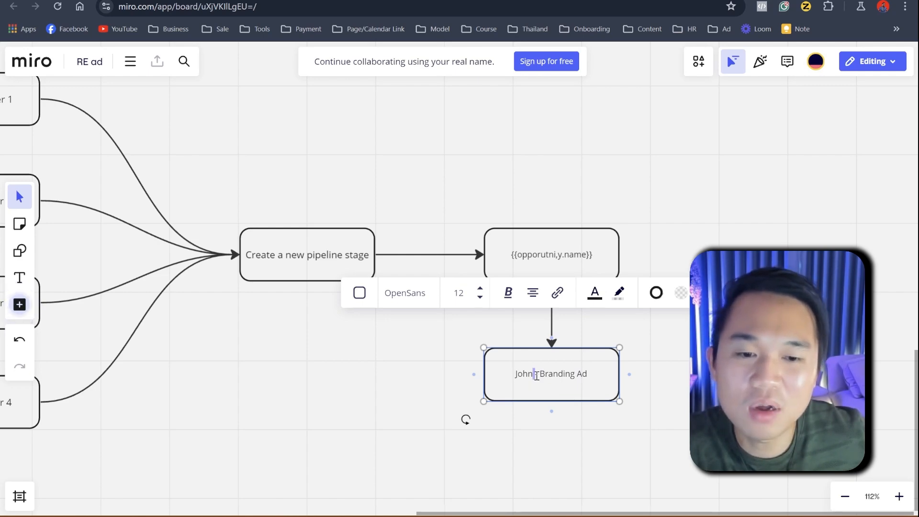
{"action": "left_click_drag", "start_coordinate": [542, 374], "coordinate": [599, 374]}
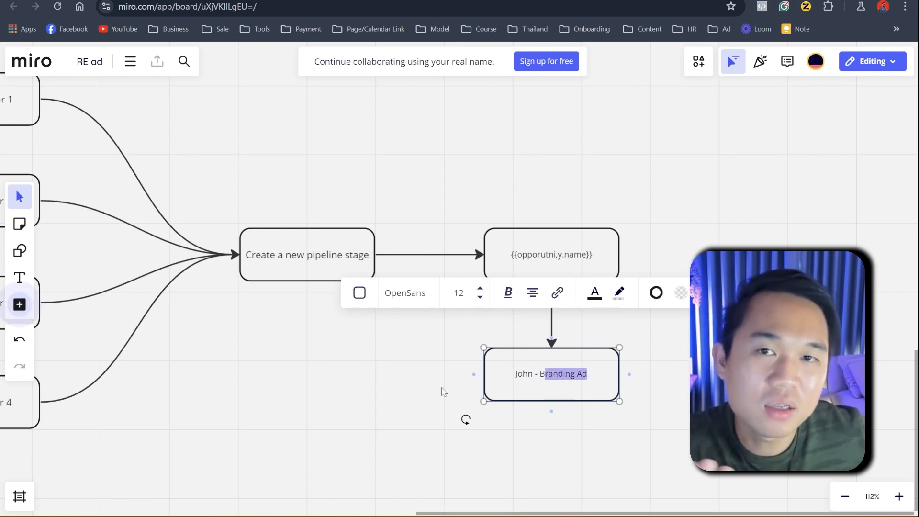
{"action": "left_click", "coordinate": [445, 392]}
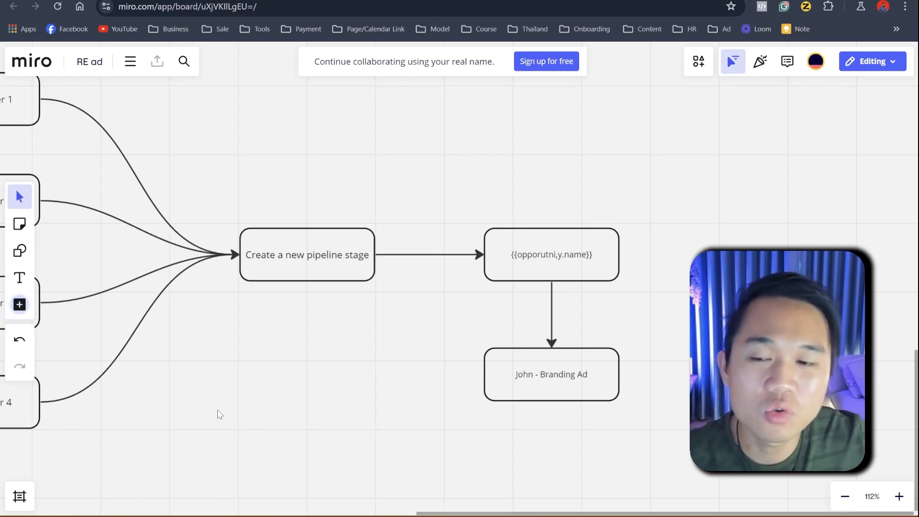
Step: Review the four campaign offer boxes and how they connect to the new pipeline stage
{"action": "scroll", "coordinate": [220, 412], "scroll_direction": "down", "scroll_amount": 1}
{"action": "left_click_drag", "start_coordinate": [225, 370], "coordinate": [535, 389]}
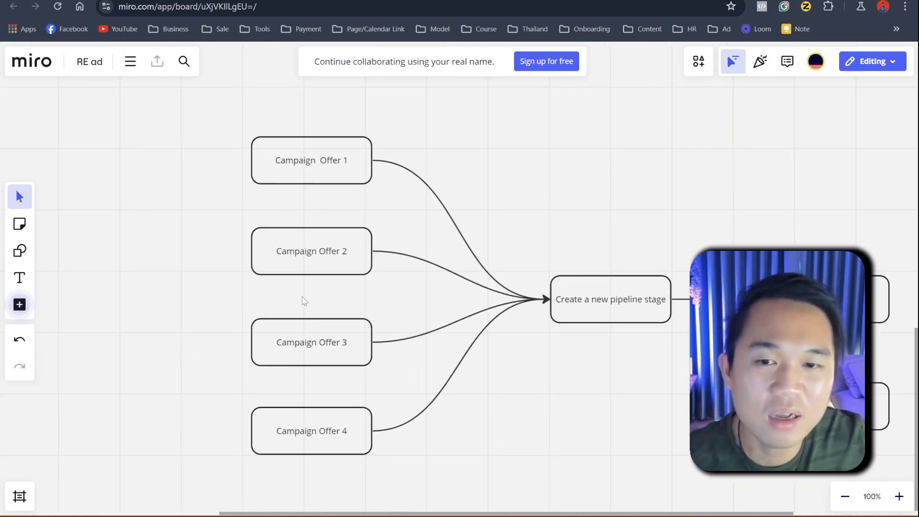
{"action": "left_click_drag", "start_coordinate": [203, 279], "coordinate": [134, 230]}
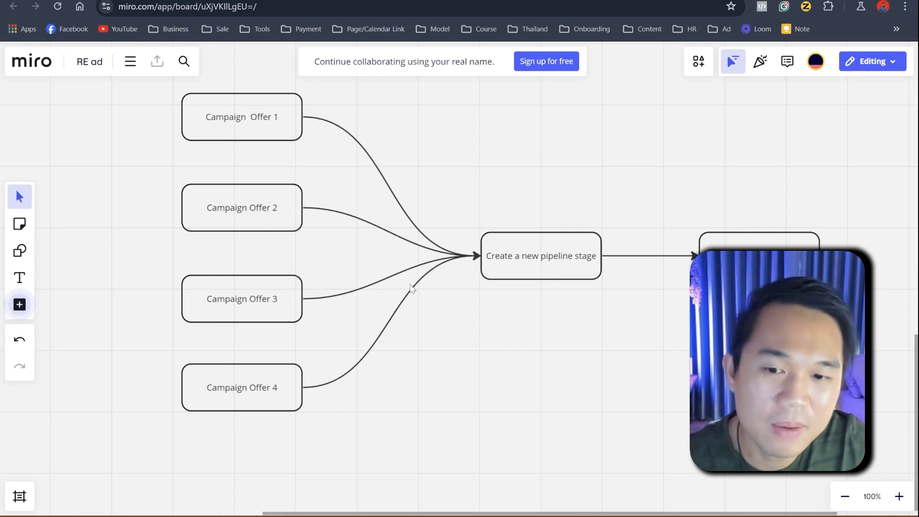
{"action": "scroll", "coordinate": [411, 286], "scroll_direction": "down", "scroll_amount": 3}
{"action": "scroll", "coordinate": [425, 293], "scroll_direction": "up", "scroll_amount": 4}
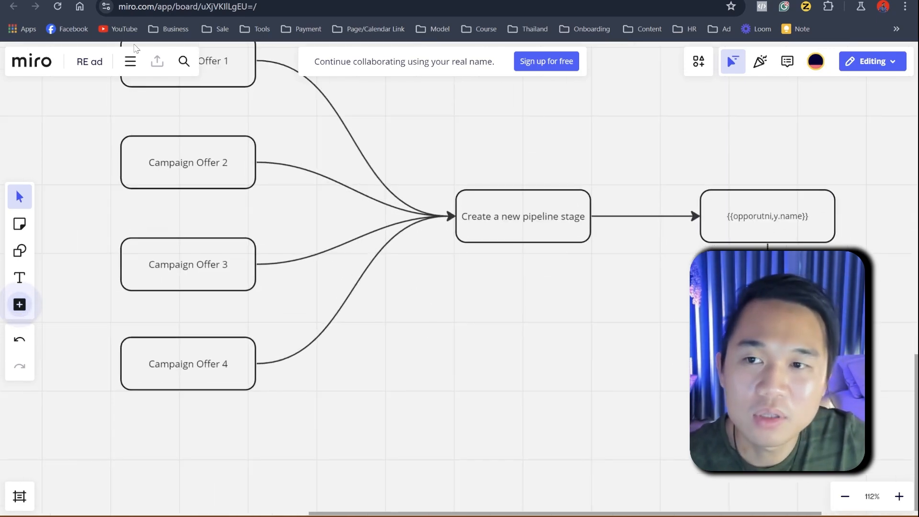
{"action": "scroll", "coordinate": [431, 384], "scroll_direction": "up", "scroll_amount": 2}
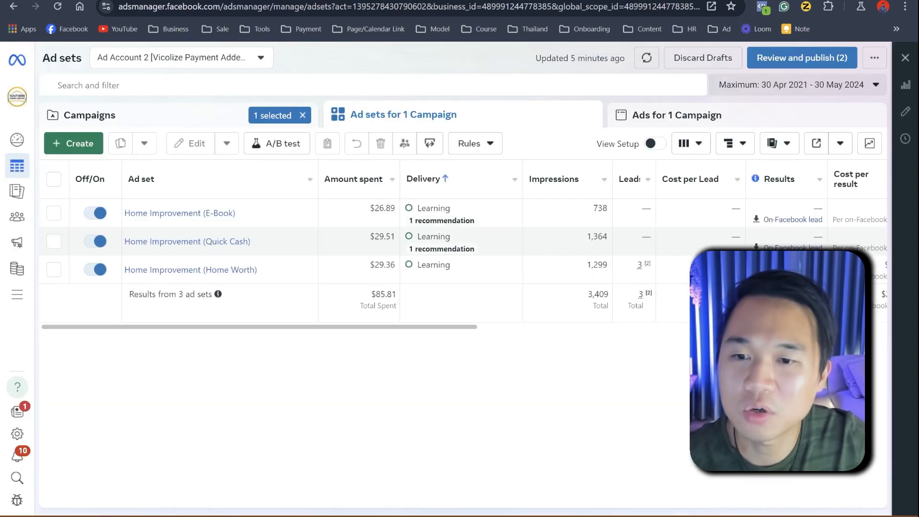
Step: Switch to Facebook Ads Manager and set the ad sets' reporting date range to the last 7 days
{"action": "left_click_drag", "start_coordinate": [238, 328], "coordinate": [195, 308]}
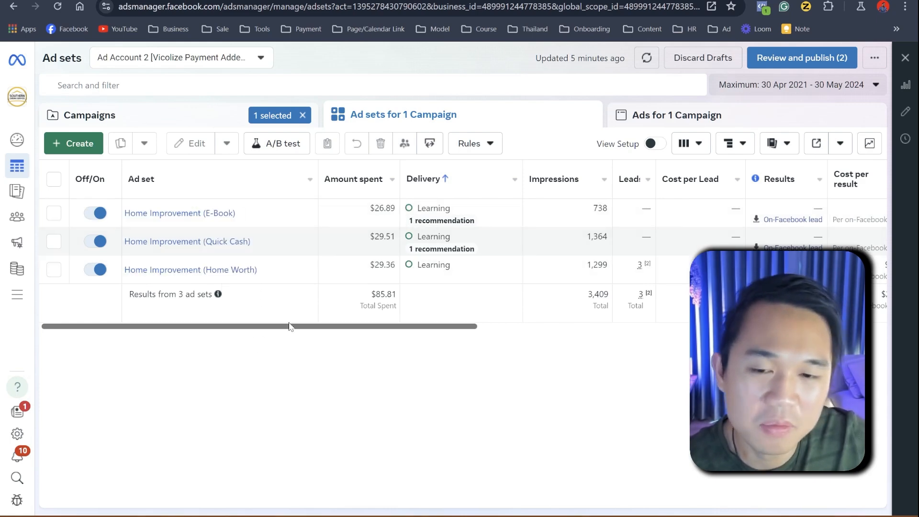
{"action": "mouse_move", "coordinate": [292, 325]}
{"action": "left_mouse_down"}
{"action": "mouse_move", "coordinate": [315, 327]}
{"action": "mouse_move", "coordinate": [300, 328]}
{"action": "left_mouse_up"}
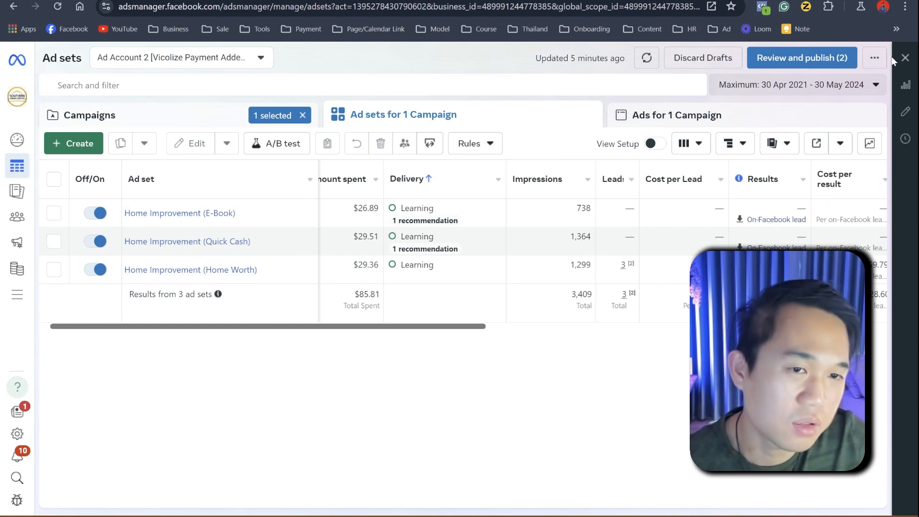
{"action": "left_click", "coordinate": [875, 85]}
{"action": "left_click", "coordinate": [833, 187]}
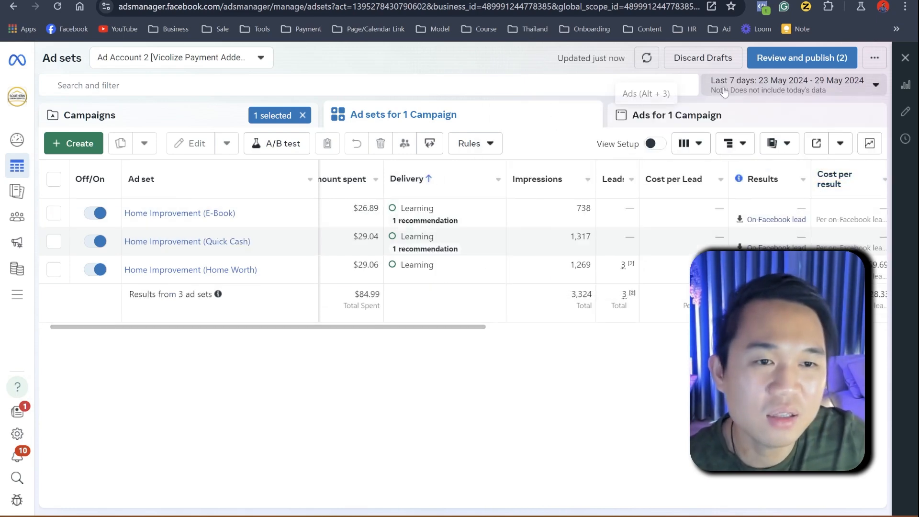
Step: Check the leads and cost per lead of the Home Improvement (Home Worth) ad set
{"action": "left_click_drag", "start_coordinate": [450, 327], "coordinate": [577, 326]}
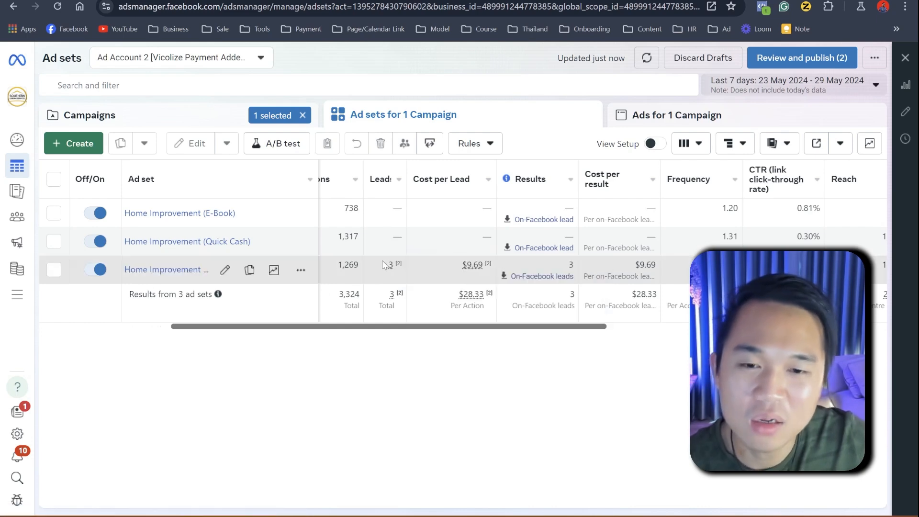
{"action": "mouse_move", "coordinate": [472, 265]}
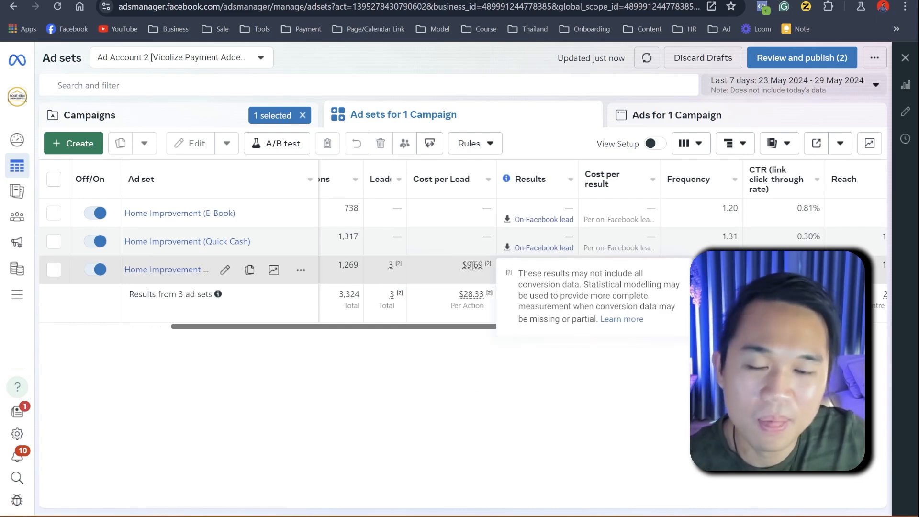
{"action": "left_click_drag", "start_coordinate": [447, 329], "coordinate": [258, 318]}
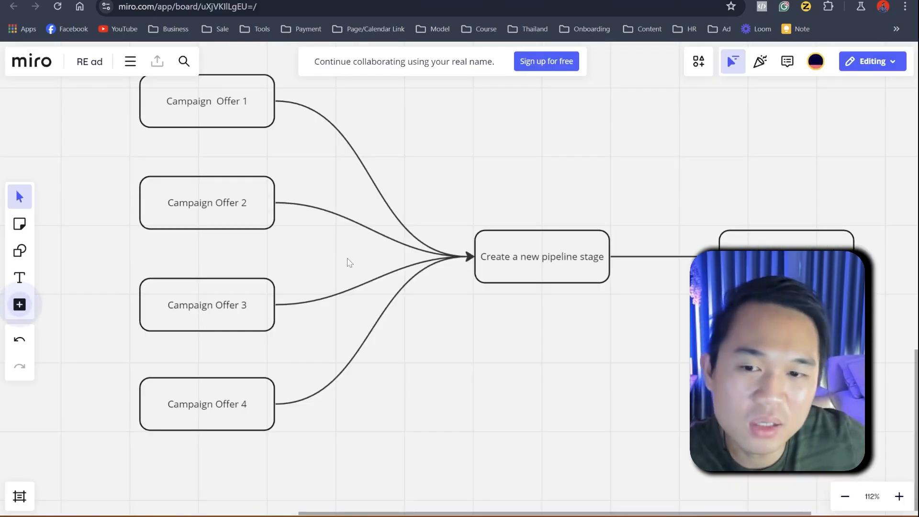
Step: Revisit the Miro flowchart from the campaign offers to the opportunity name, and return to the ad sets in Ads Manager
{"action": "left_click_drag", "start_coordinate": [435, 353], "coordinate": [443, 412]}
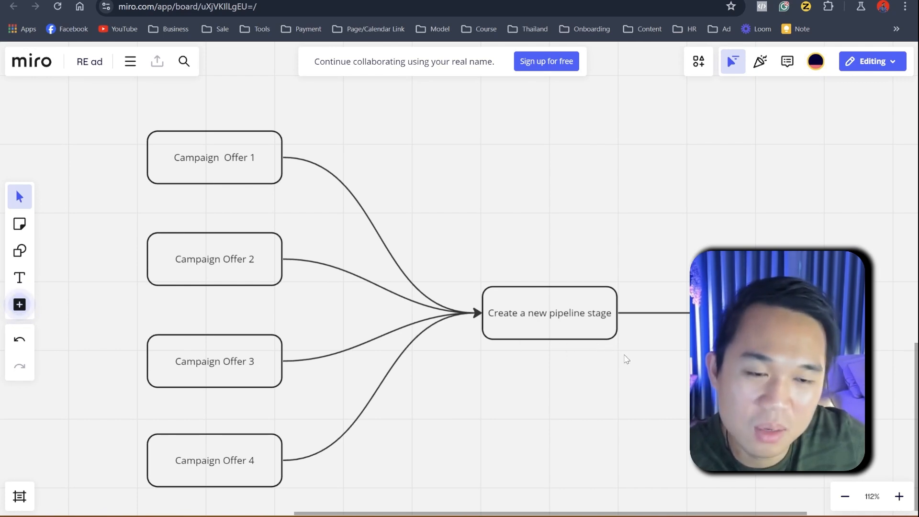
{"action": "left_click_drag", "start_coordinate": [598, 349], "coordinate": [441, 343]}
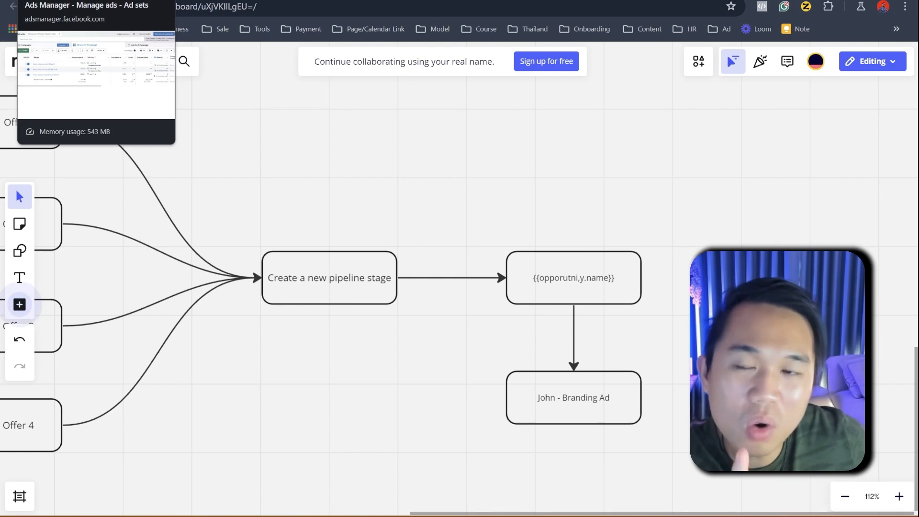
{"action": "left_click", "coordinate": [96, 1]}
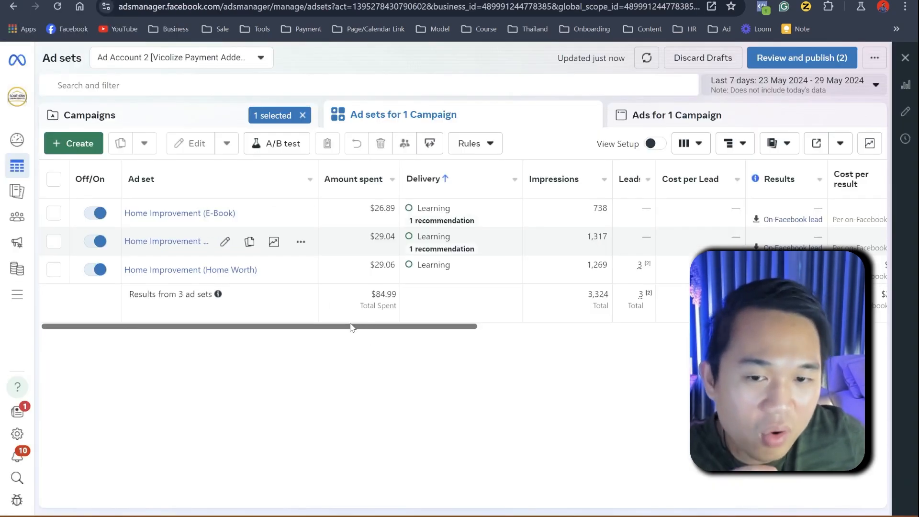
{"action": "left_click_drag", "start_coordinate": [354, 326], "coordinate": [325, 326]}
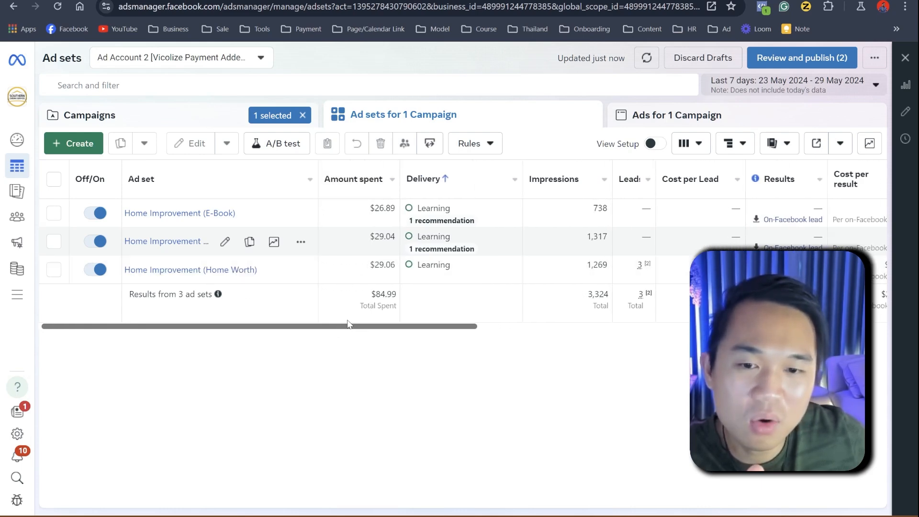
{"action": "left_click_drag", "start_coordinate": [348, 325], "coordinate": [351, 326]}
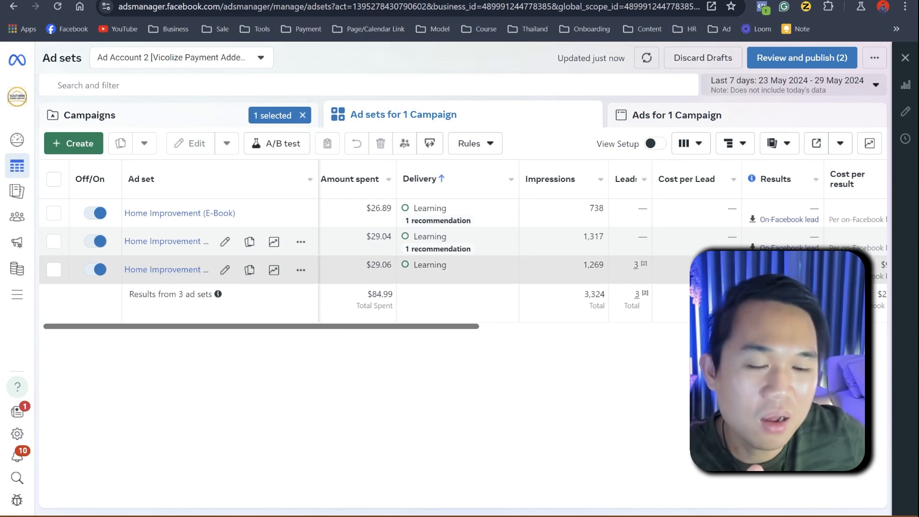
Step: Compare the leads of the Home Worth, E-Book and Quick Cash ad sets, selecting each in turn
{"action": "left_click", "coordinate": [53, 269]}
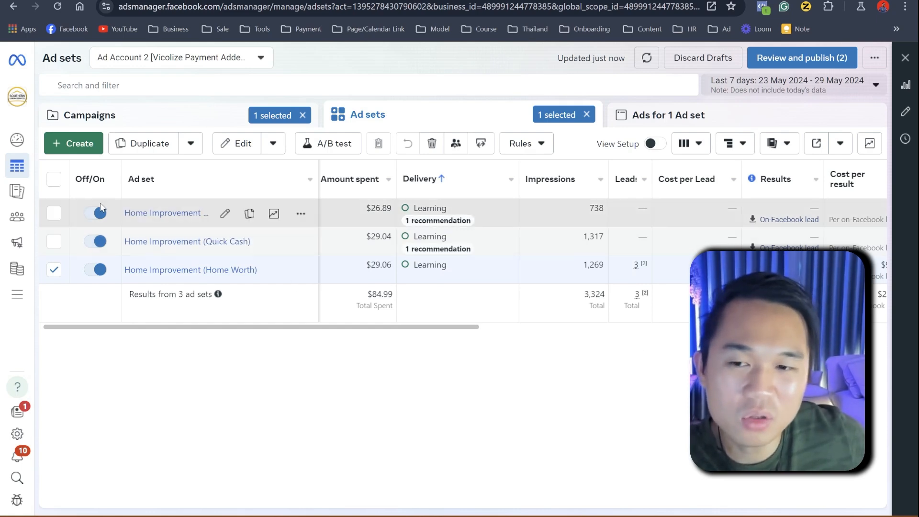
{"action": "left_click_drag", "start_coordinate": [227, 327], "coordinate": [207, 325]}
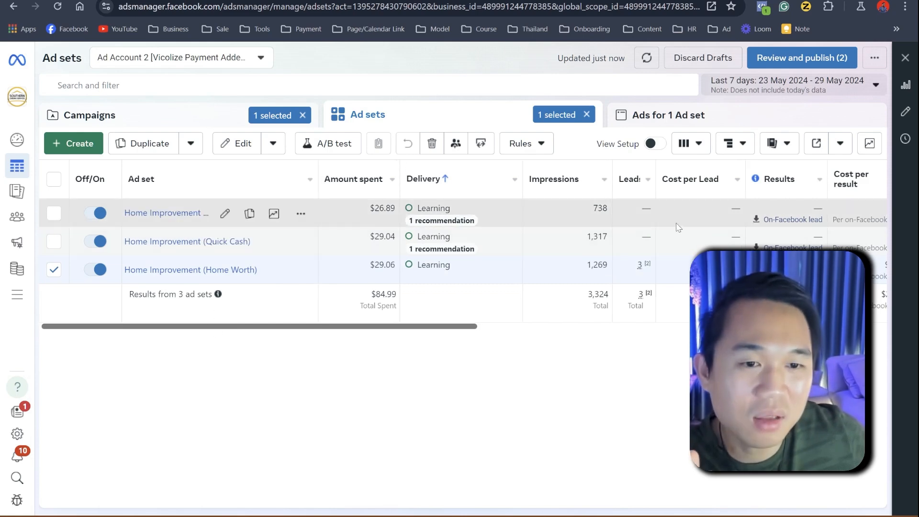
{"action": "left_click", "coordinate": [645, 208]}
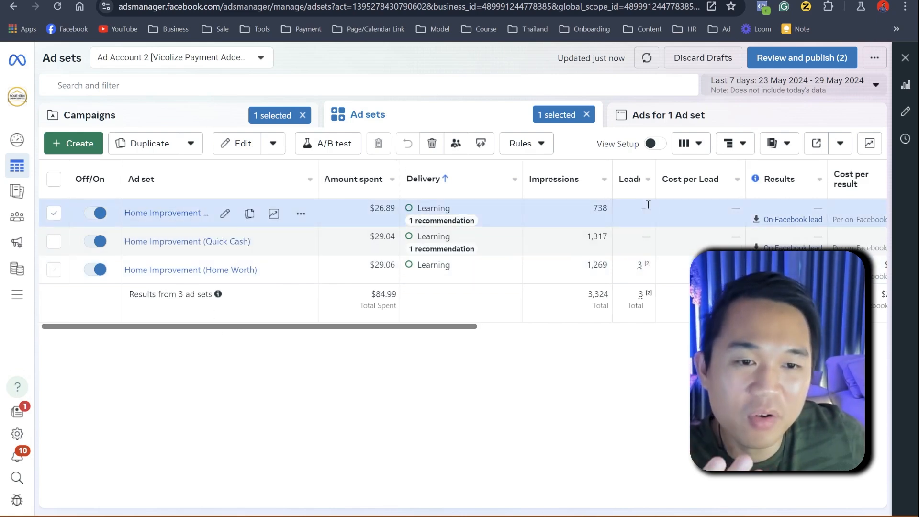
{"action": "left_click", "coordinate": [641, 239]}
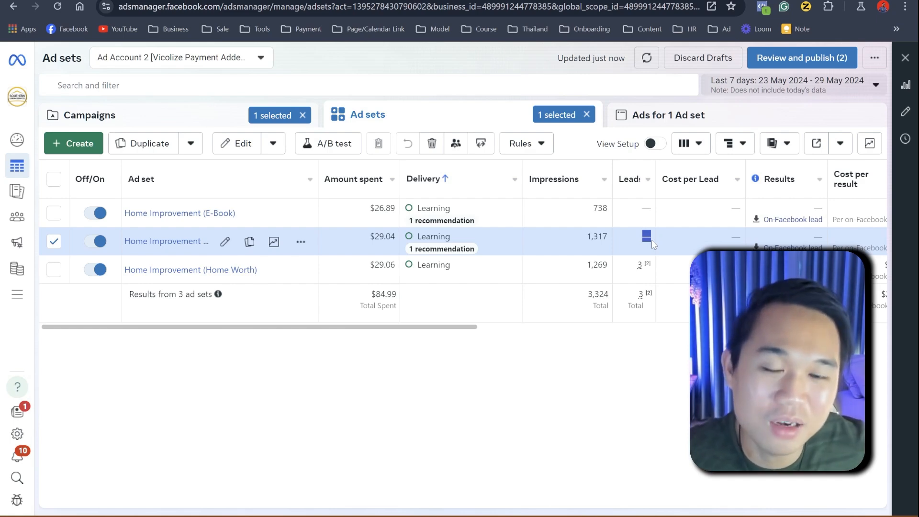
{"action": "mouse_move", "coordinate": [646, 264]}
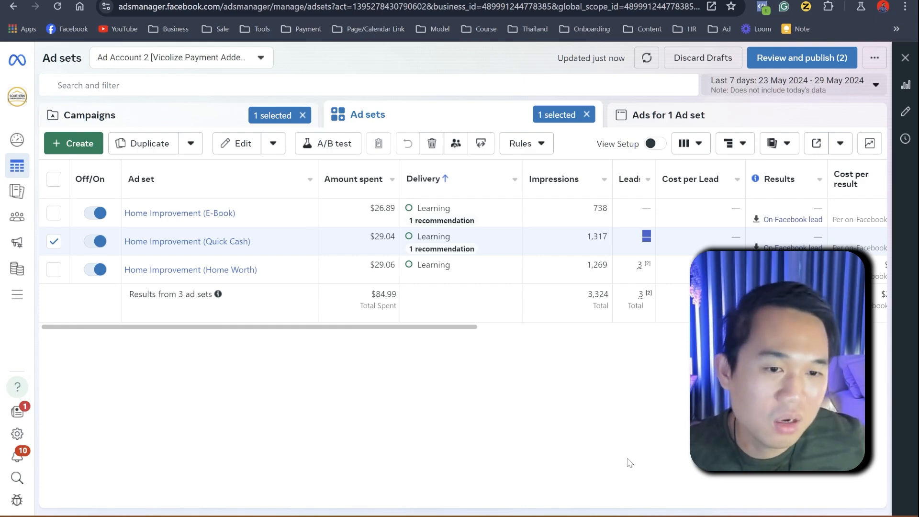
Step: Inspect the Home Worth ad set's cost per lead and compare it with the Quick Cash ad set's lead figures
{"action": "left_click_drag", "start_coordinate": [428, 326], "coordinate": [455, 330]}
{"action": "left_click_drag", "start_coordinate": [649, 261], "coordinate": [677, 306]}
{"action": "left_click", "coordinate": [680, 295]}
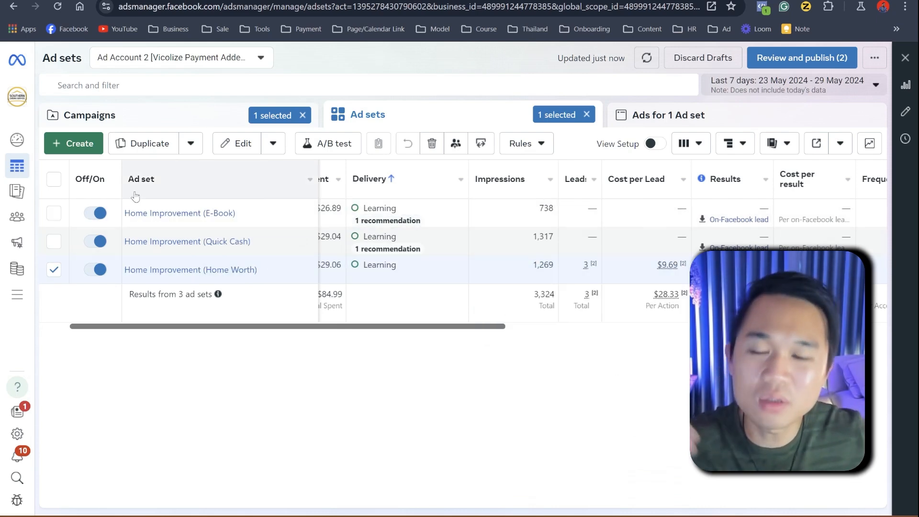
{"action": "left_click", "coordinate": [587, 240]}
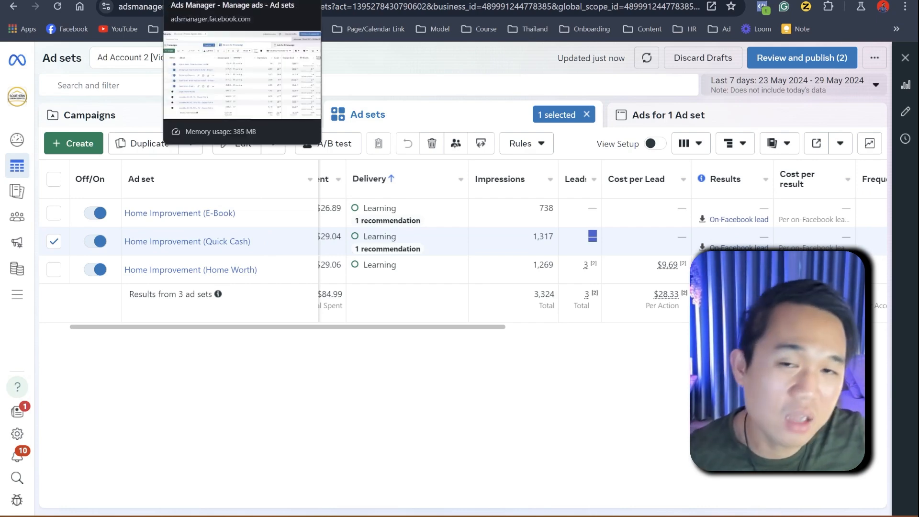
Step: Return to the Miro board and look over the pipeline stage, opportunity name and Branding Ad boxes
{"action": "left_click", "coordinate": [351, 1]}
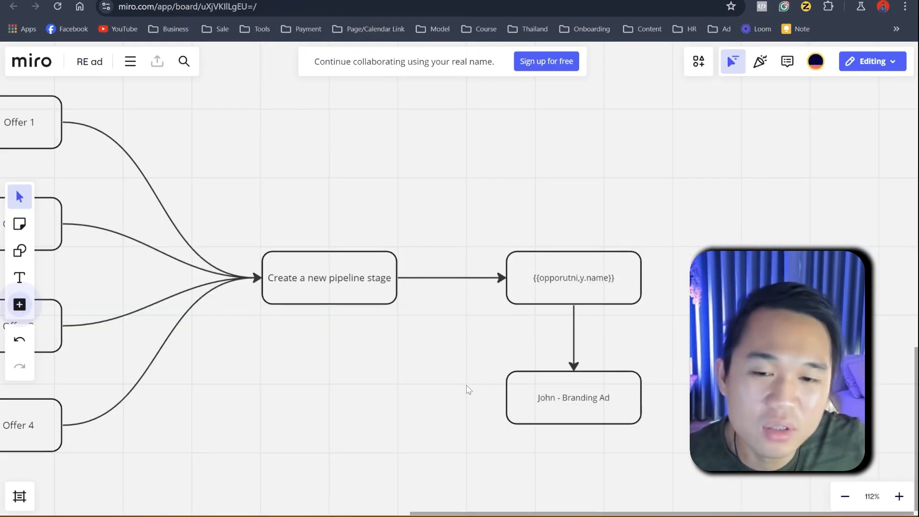
{"action": "scroll", "coordinate": [466, 386], "scroll_direction": "down", "scroll_amount": 2}
{"action": "scroll", "coordinate": [467, 386], "scroll_direction": "up", "scroll_amount": 2}
{"action": "left_click_drag", "start_coordinate": [455, 379], "coordinate": [350, 292]}
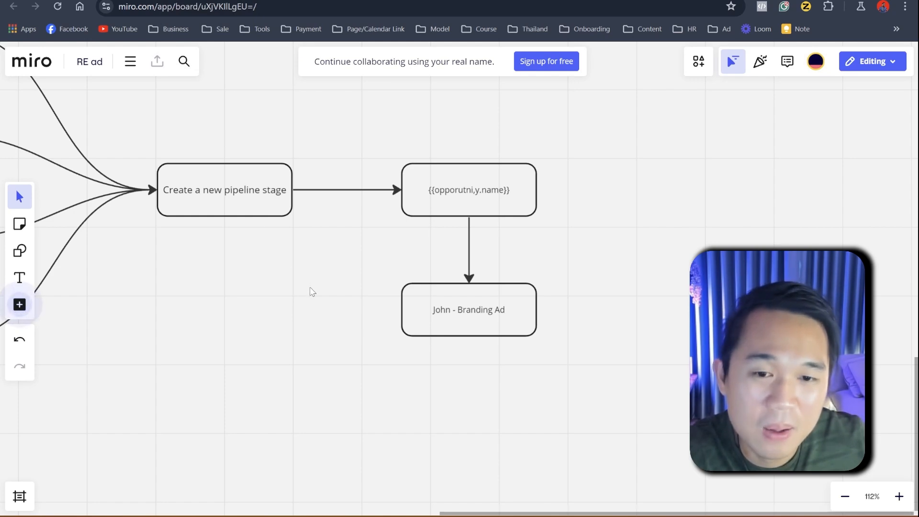
{"action": "scroll", "coordinate": [333, 364], "scroll_direction": "down", "scroll_amount": 5}
{"action": "left_click_drag", "start_coordinate": [277, 338], "coordinate": [399, 345]}
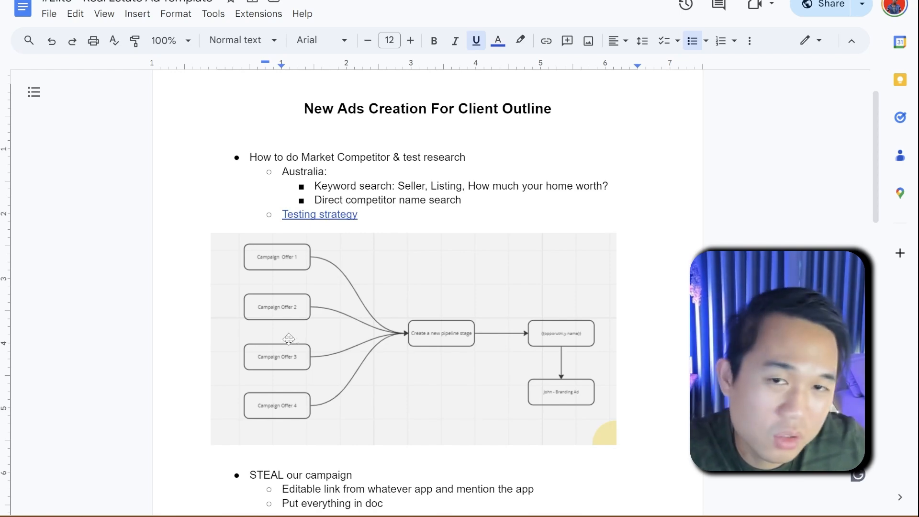
Step: In the Google Docs ads creation outline, read the sections below the testing strategy flowchart
{"action": "scroll", "coordinate": [297, 339], "scroll_direction": "down", "scroll_amount": 4}
{"action": "scroll", "coordinate": [301, 338], "scroll_direction": "down", "scroll_amount": 2}
{"action": "scroll", "coordinate": [306, 338], "scroll_direction": "up", "scroll_amount": 2}
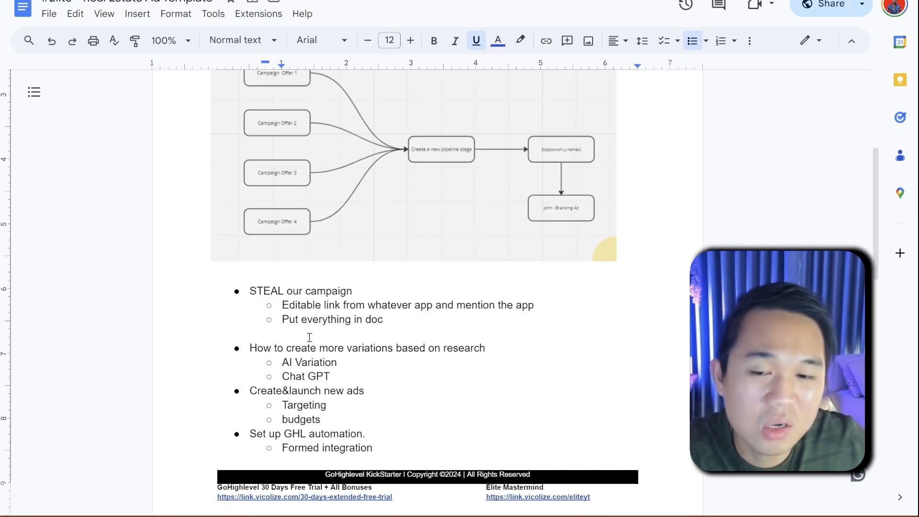
Step: Highlight the "STEAL our campaign" bullet and its sub-points in the outline
{"action": "left_click_drag", "start_coordinate": [246, 290], "coordinate": [370, 303]}
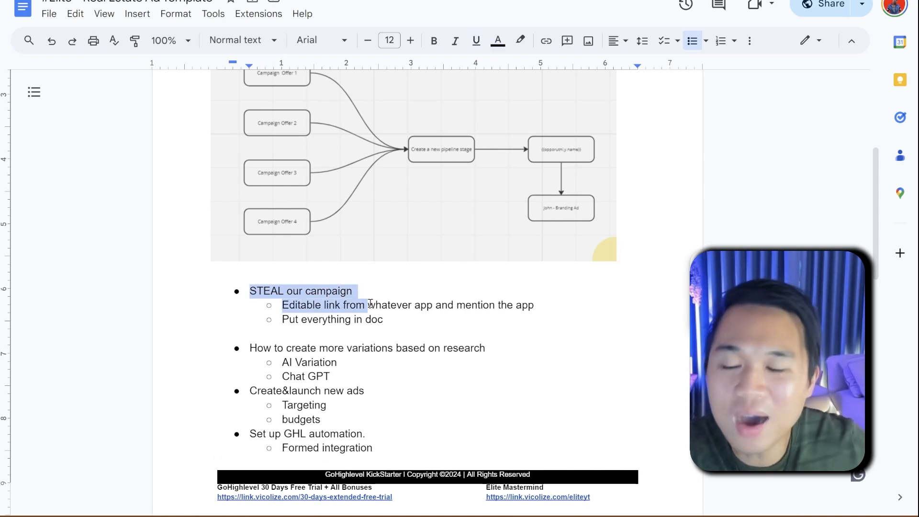
{"action": "left_click", "coordinate": [407, 317]}
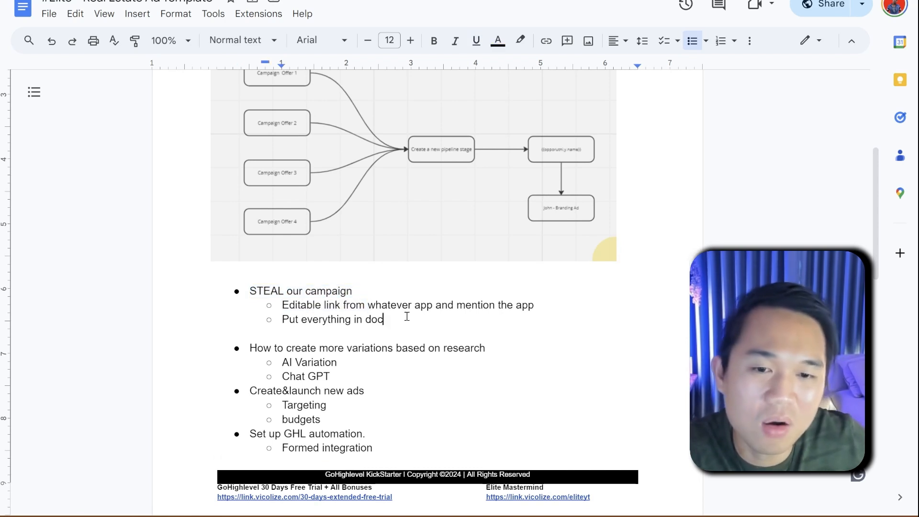
{"action": "left_click_drag", "start_coordinate": [257, 291], "coordinate": [396, 325]}
Step: Find the Offer 1 "How Much is Your Home Worth?" list and open the Canva template linked from Ad Creative Version 5
{"action": "scroll", "coordinate": [397, 342], "scroll_direction": "down", "scroll_amount": 3}
{"action": "scroll", "coordinate": [398, 349], "scroll_direction": "down", "scroll_amount": 8}
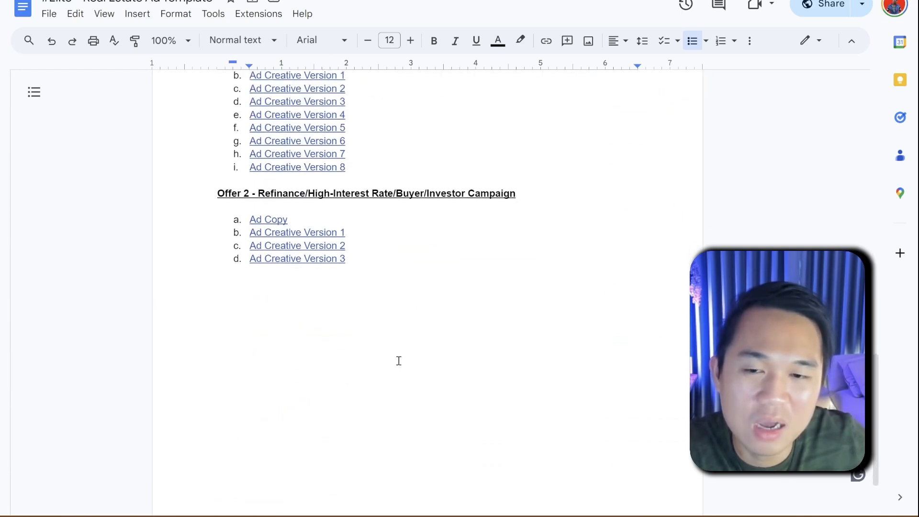
{"action": "scroll", "coordinate": [305, 270], "scroll_direction": "up", "scroll_amount": 2}
{"action": "left_click_drag", "start_coordinate": [256, 159], "coordinate": [427, 178]}
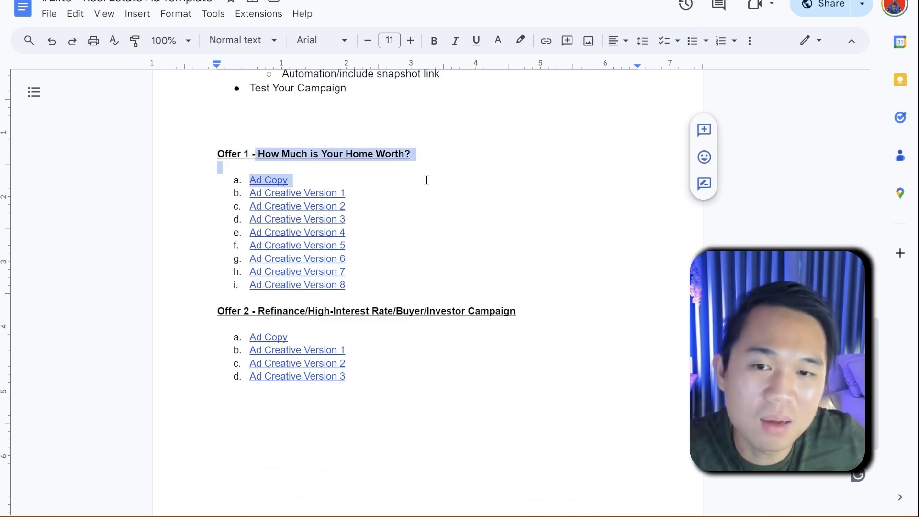
{"action": "left_click", "coordinate": [334, 245]}
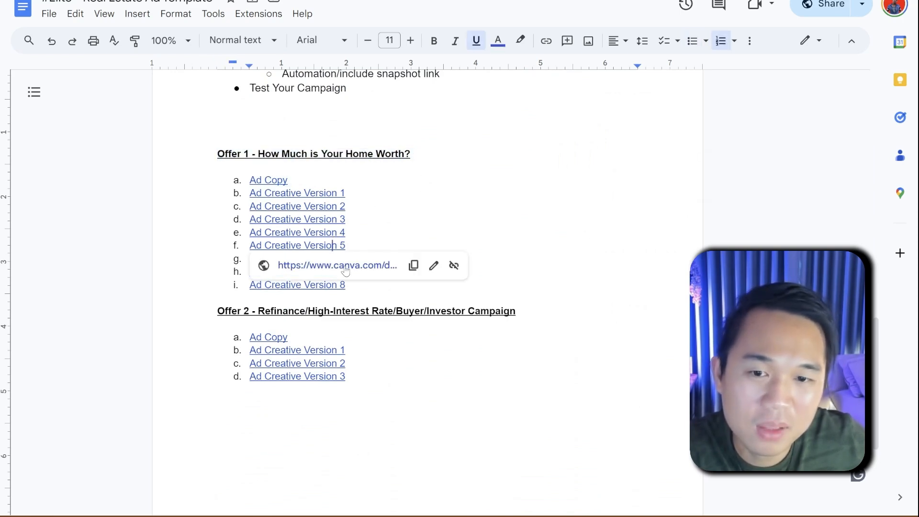
{"action": "left_click", "coordinate": [268, 265]}
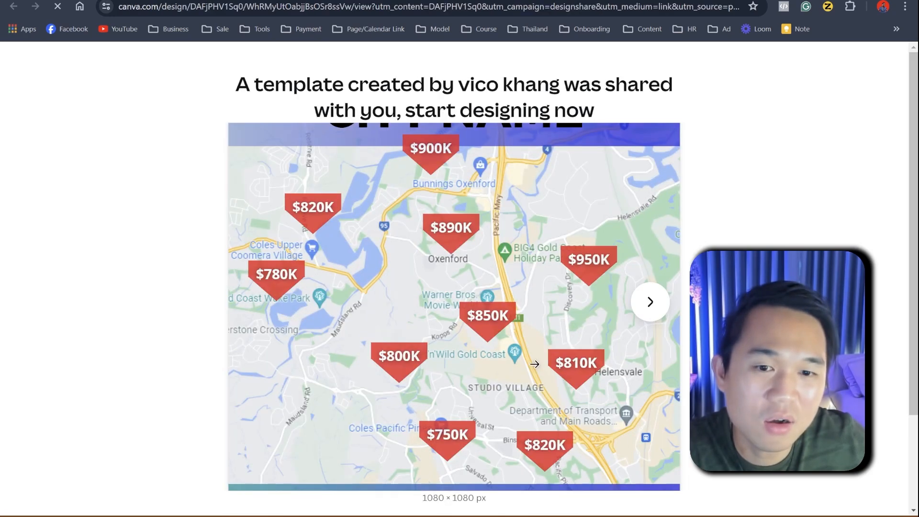
Step: Browse the pages of the shared Canva ad template and look at its template editing options
{"action": "left_click", "coordinate": [646, 309]}
{"action": "left_click", "coordinate": [650, 302]}
{"action": "scroll", "coordinate": [450, 412], "scroll_direction": "down", "scroll_amount": 3}
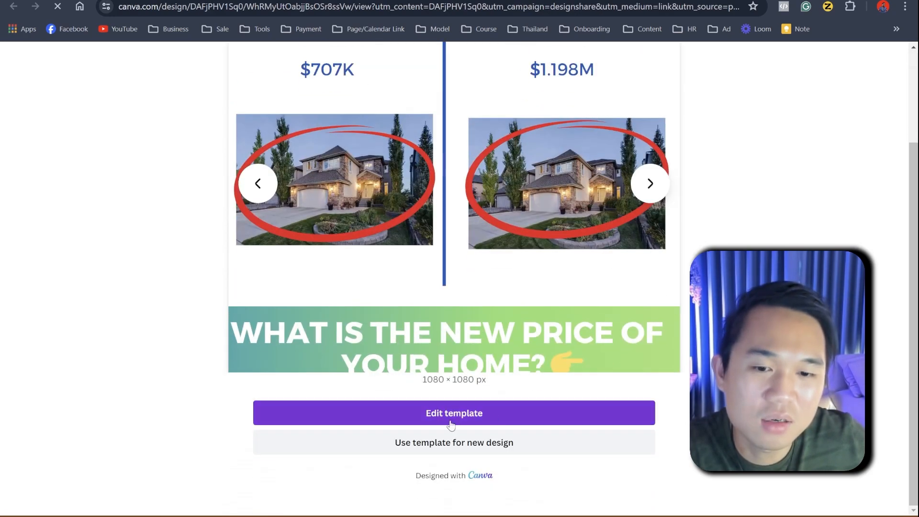
{"action": "scroll", "coordinate": [444, 419], "scroll_direction": "up", "scroll_amount": 3}
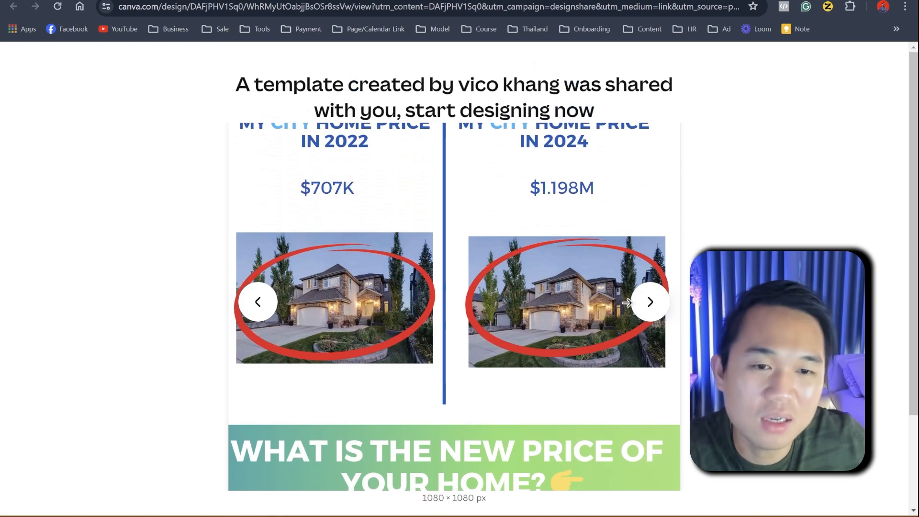
{"action": "left_click", "coordinate": [650, 307]}
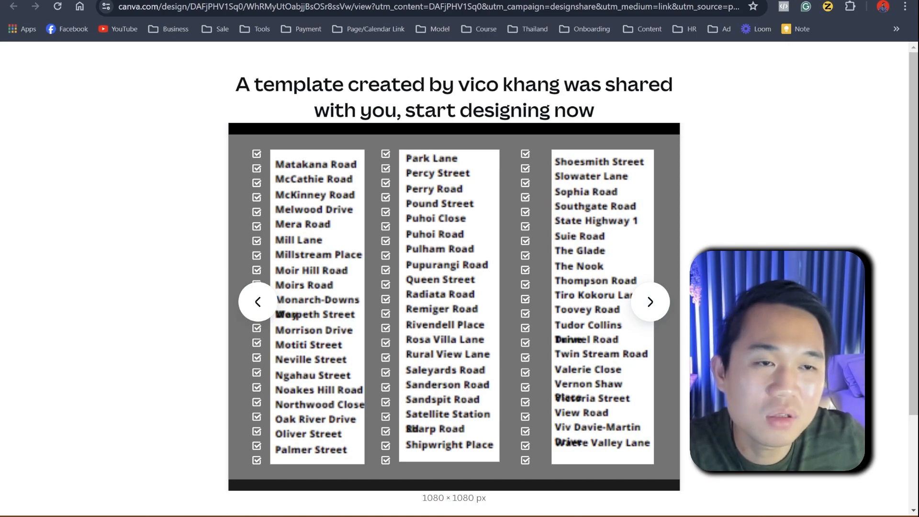
Step: Return to the Google Docs outline and highlight the Offer 2 Refinance/High-Interest Rate/Buyer/Investor Campaign heading
{"action": "mouse_move", "coordinate": [373, 516]}
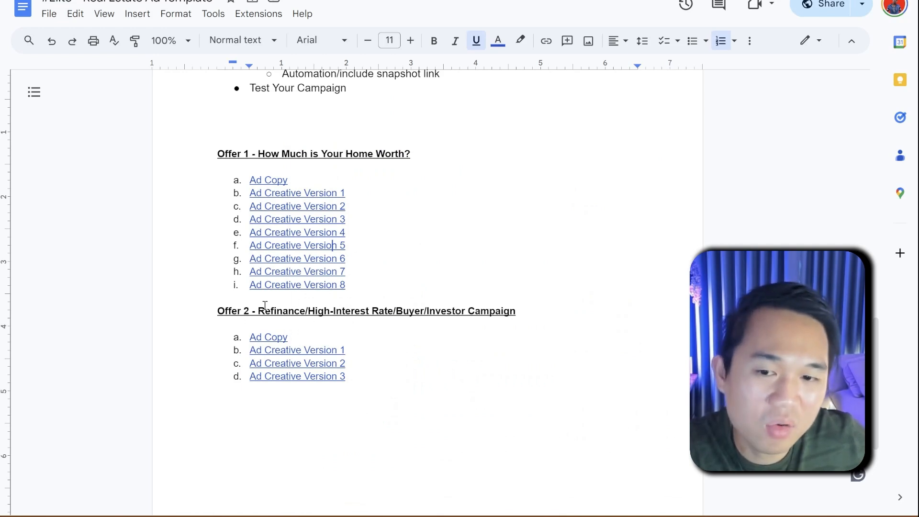
{"action": "left_click_drag", "start_coordinate": [344, 311], "coordinate": [405, 311]}
{"action": "left_click", "coordinate": [334, 322]}
{"action": "left_click_drag", "start_coordinate": [318, 311], "coordinate": [462, 330]}
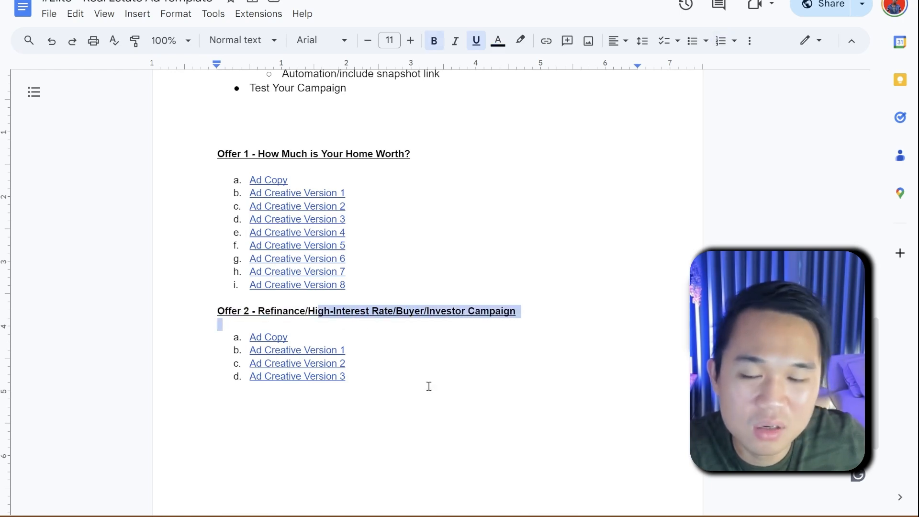
{"action": "left_click", "coordinate": [429, 386]}
Step: Review the New Ads Creation For Client Outline again, from its market research bullets and flowchart through the sections below
{"action": "scroll", "coordinate": [375, 421], "scroll_direction": "up", "scroll_amount": 8}
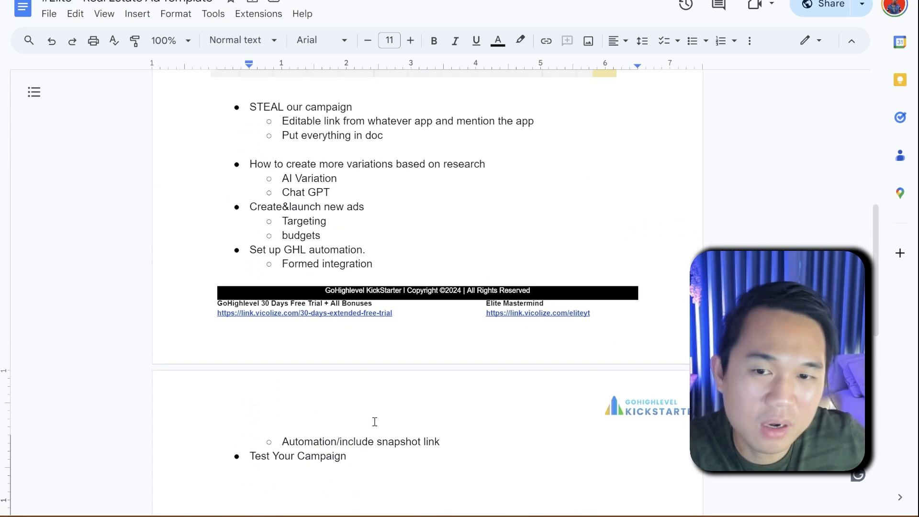
{"action": "scroll", "coordinate": [375, 421], "scroll_direction": "up", "scroll_amount": 8}
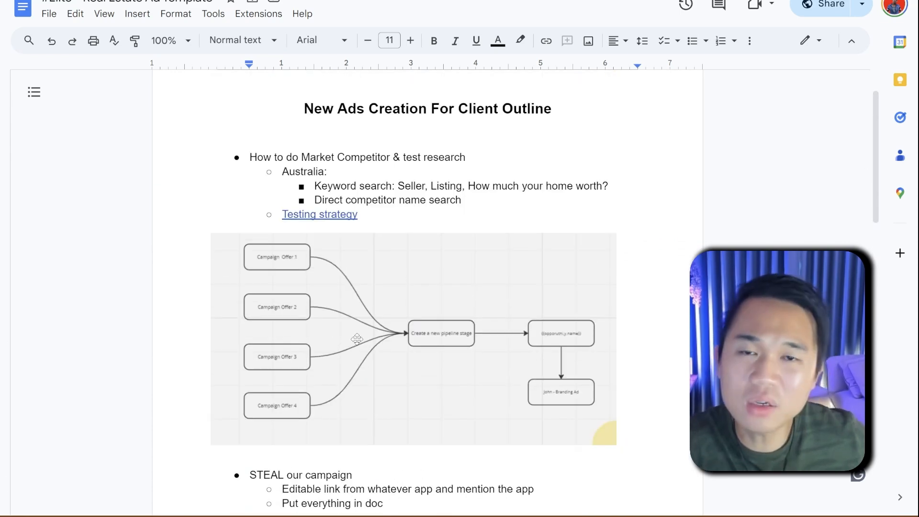
{"action": "scroll", "coordinate": [366, 354], "scroll_direction": "down", "scroll_amount": 6}
{"action": "scroll", "coordinate": [366, 357], "scroll_direction": "down", "scroll_amount": 11}
{"action": "scroll", "coordinate": [352, 354], "scroll_direction": "up", "scroll_amount": 5}
{"action": "scroll", "coordinate": [352, 356], "scroll_direction": "up", "scroll_amount": 15}
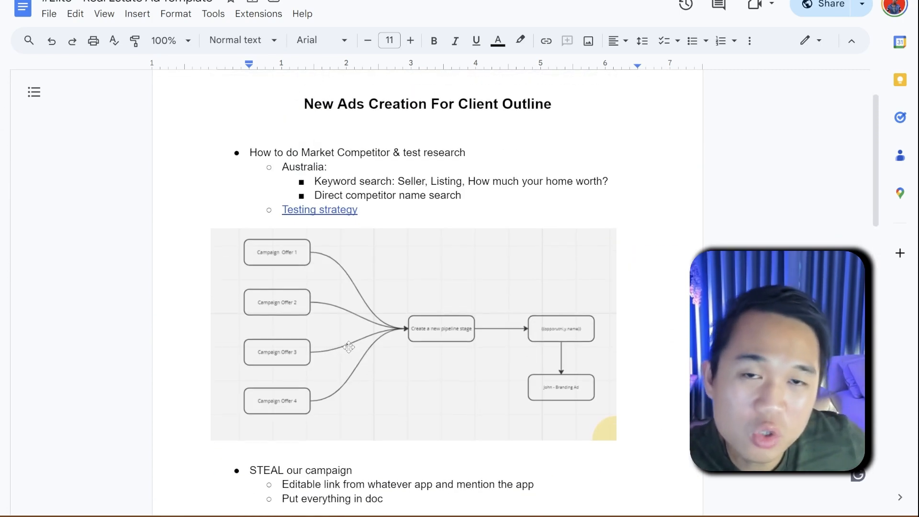
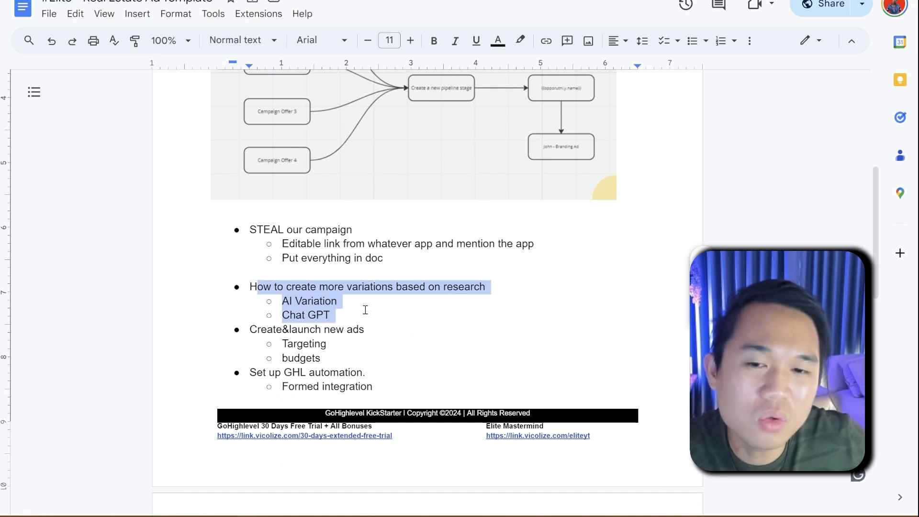
Step: Review the outline bullets on creating ad variations and select the campaign offer flowchart image above them
{"action": "scroll", "coordinate": [313, 330], "scroll_direction": "up", "scroll_amount": 1}
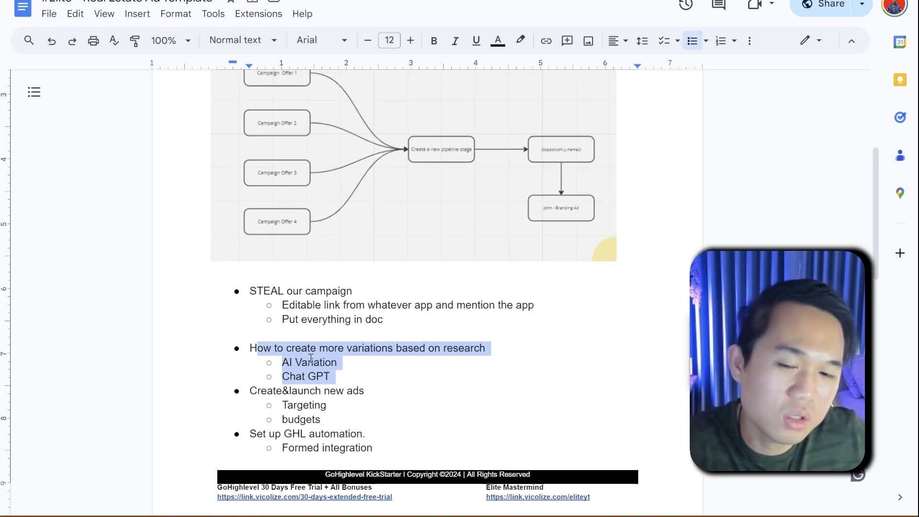
{"action": "scroll", "coordinate": [311, 360], "scroll_direction": "down", "scroll_amount": 1}
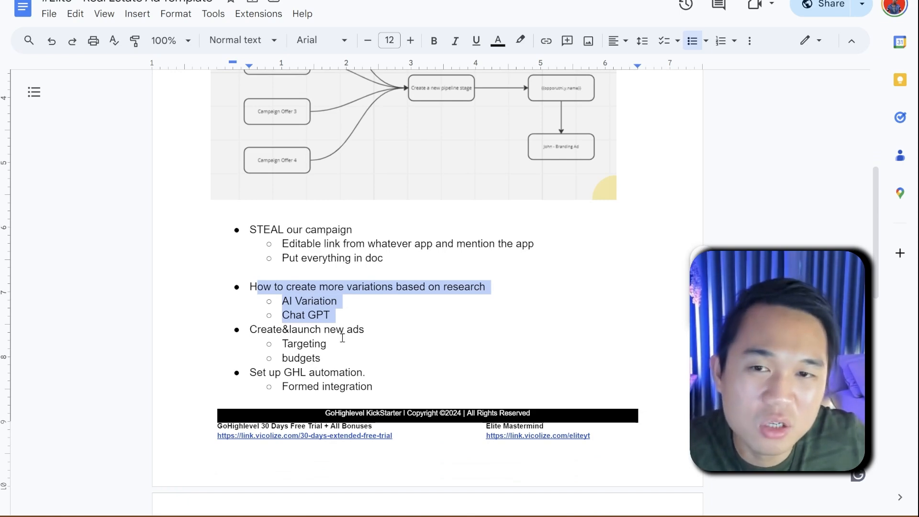
{"action": "scroll", "coordinate": [337, 335], "scroll_direction": "up", "scroll_amount": 2}
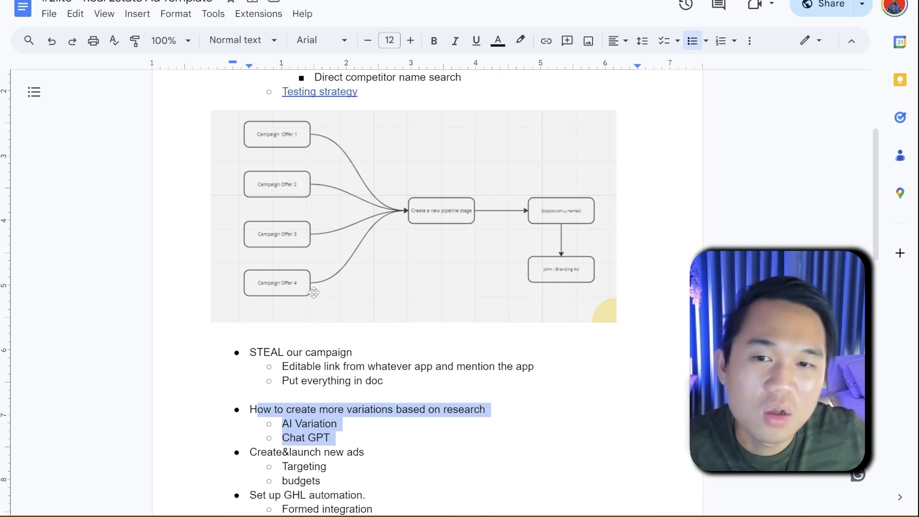
{"action": "left_click", "coordinate": [275, 138]}
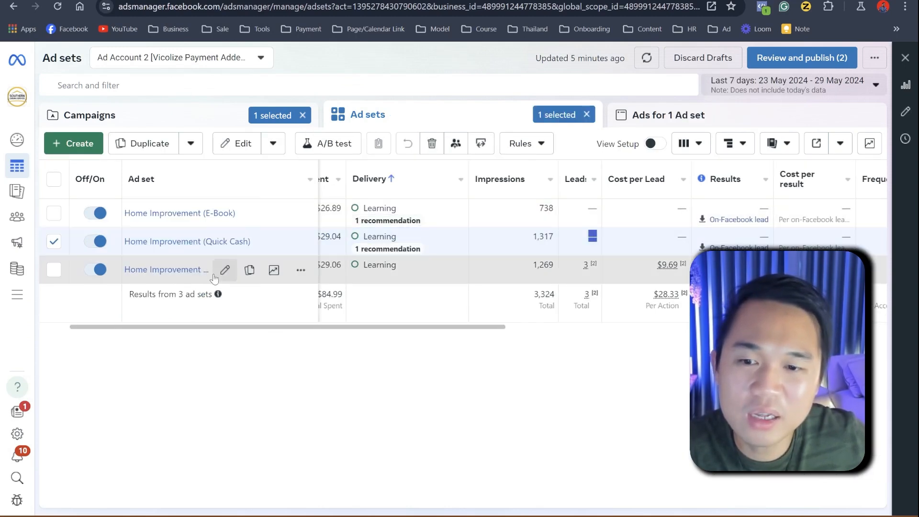
Step: In Meta Ads Manager, look at the Home Improvement (Home Worth) ad set's settings, close the editor and show that ad set's ads
{"action": "left_click", "coordinate": [221, 270]}
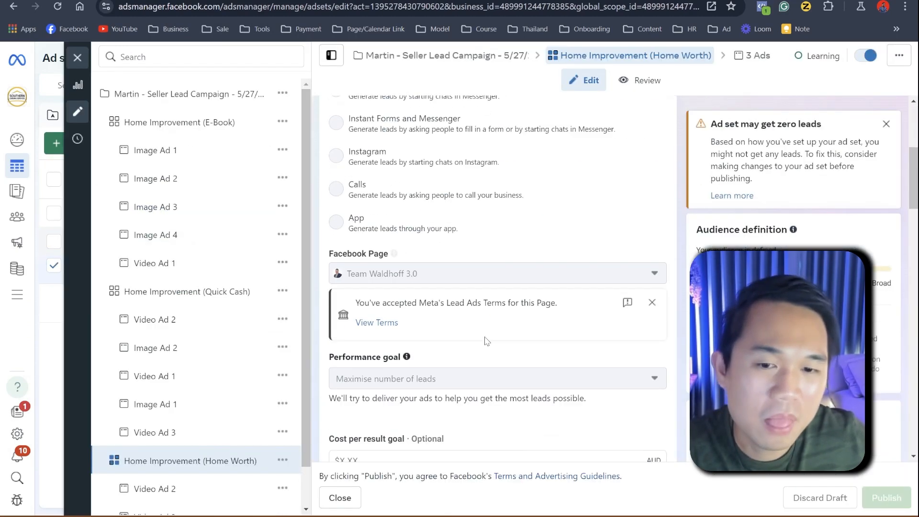
{"action": "left_click", "coordinate": [80, 57]}
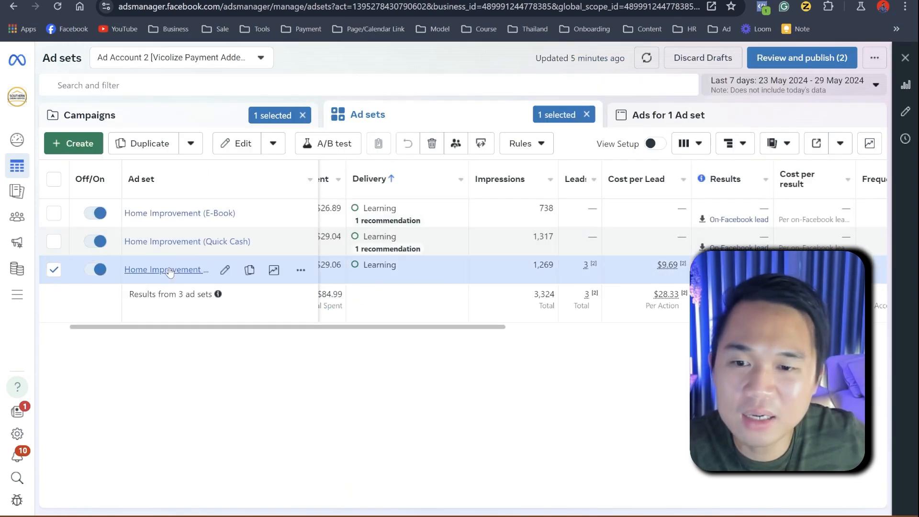
{"action": "left_click", "coordinate": [144, 269]}
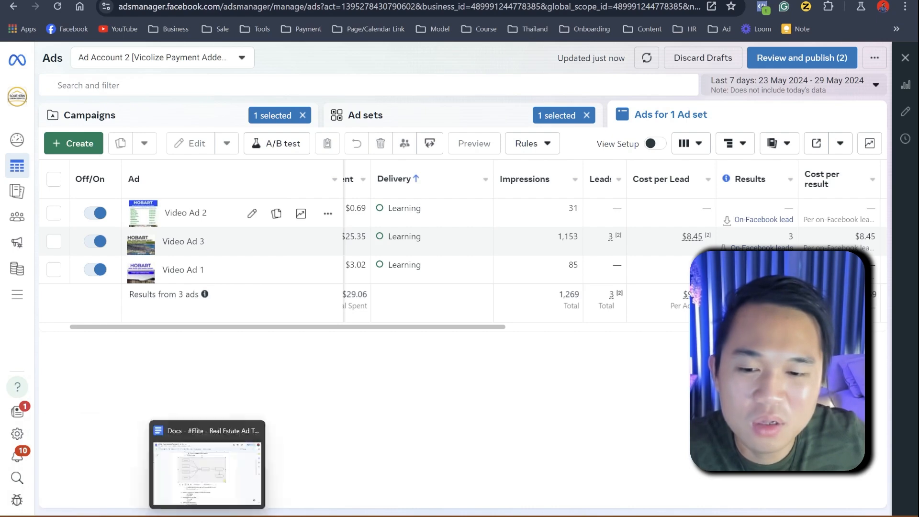
Step: Return to the Google Docs outline and highlight the ad variation bullets and the "Create&launch new ads" section with targeting and budgets
{"action": "left_click", "coordinate": [207, 471]}
{"action": "scroll", "coordinate": [243, 420], "scroll_direction": "down", "scroll_amount": 5}
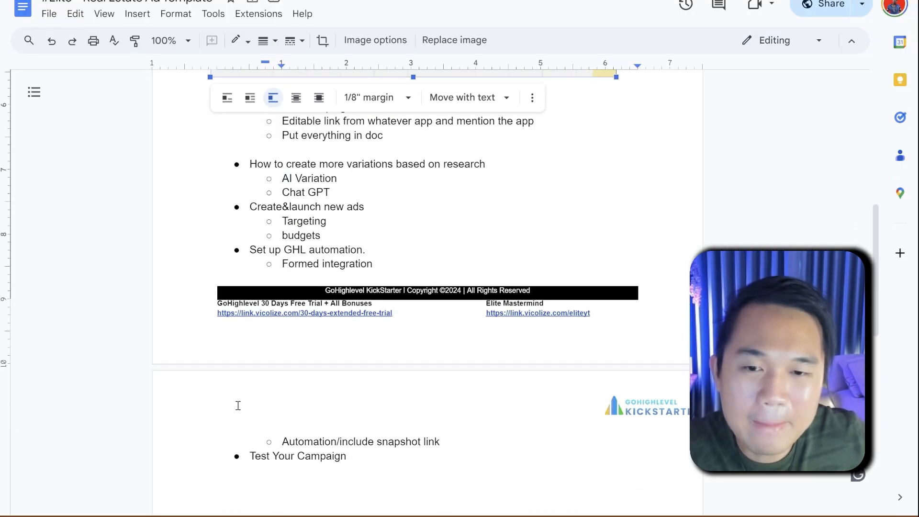
{"action": "left_click_drag", "start_coordinate": [336, 192], "coordinate": [238, 172]}
{"action": "left_click_drag", "start_coordinate": [334, 237], "coordinate": [253, 210]}
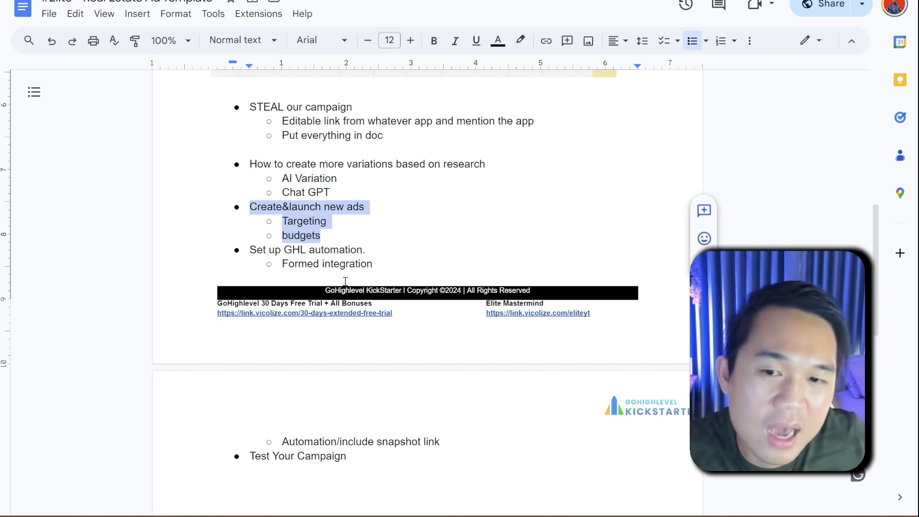
Step: Highlight the "Set up GHL automation" and "Formed integration" bullets, then point out the snapshot link and "Test Your Campaign" lines
{"action": "left_click_drag", "start_coordinate": [380, 264], "coordinate": [234, 250]}
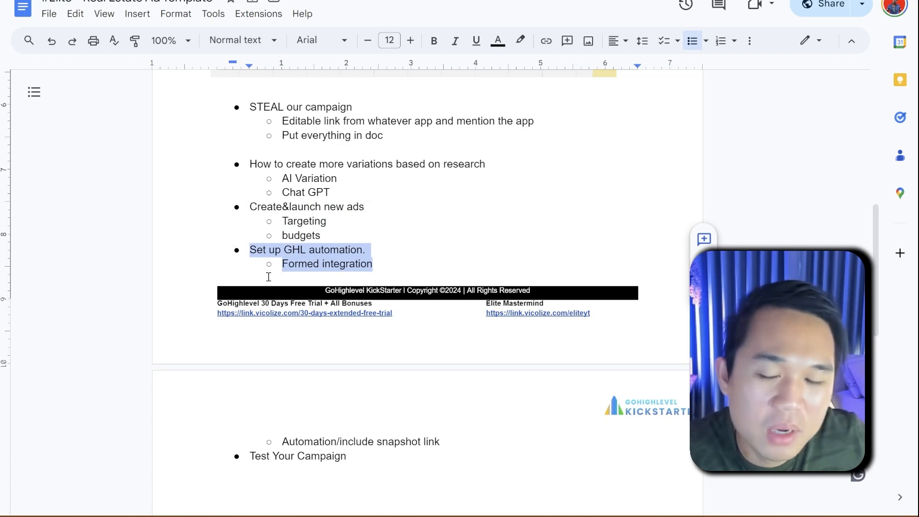
{"action": "left_click", "coordinate": [283, 264]}
{"action": "left_click_drag", "start_coordinate": [282, 263], "coordinate": [372, 265]}
{"action": "left_click", "coordinate": [457, 443]}
{"action": "left_click_drag", "start_coordinate": [458, 444], "coordinate": [349, 456]}
{"action": "left_click", "coordinate": [350, 458]}
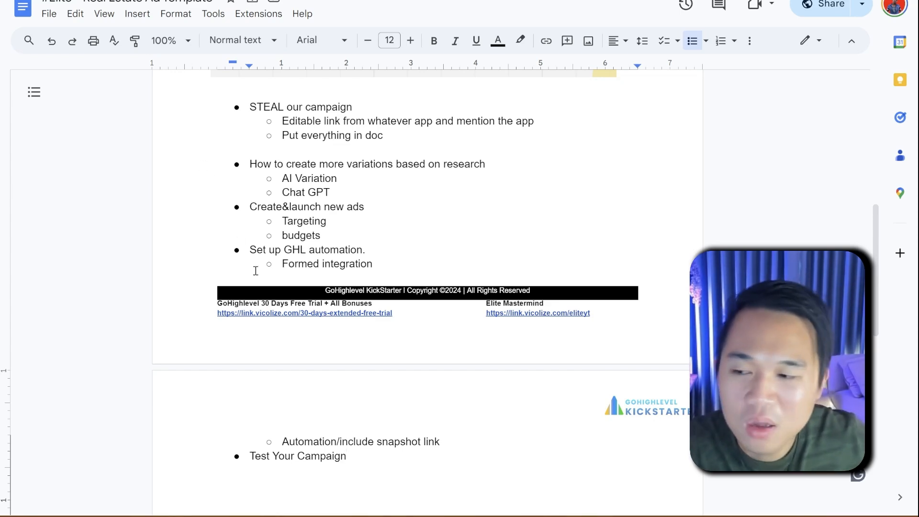
Step: Review the Offer 1 and Offer 2 ad copy and creative lists, then the market research section and flowchart at the document's beginning
{"action": "scroll", "coordinate": [258, 275], "scroll_direction": "down", "scroll_amount": 5}
{"action": "scroll", "coordinate": [258, 275], "scroll_direction": "down", "scroll_amount": 1}
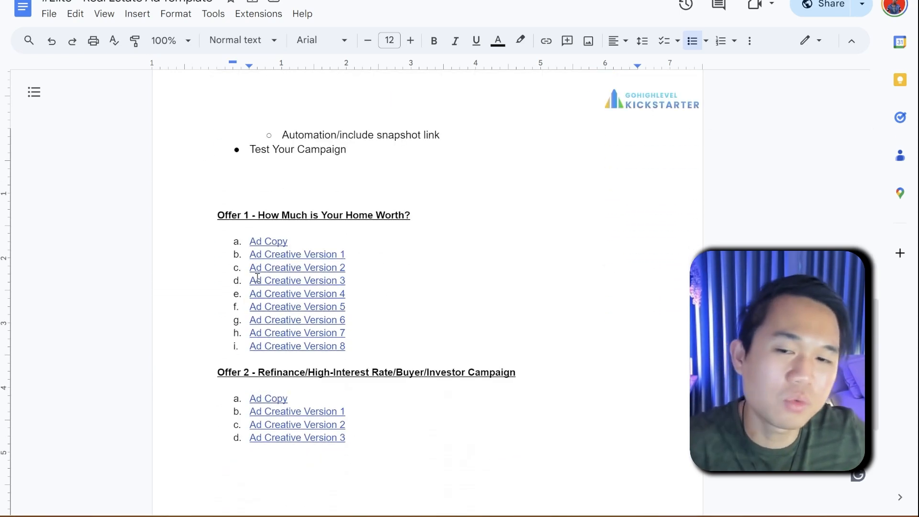
{"action": "scroll", "coordinate": [257, 262], "scroll_direction": "up", "scroll_amount": 3}
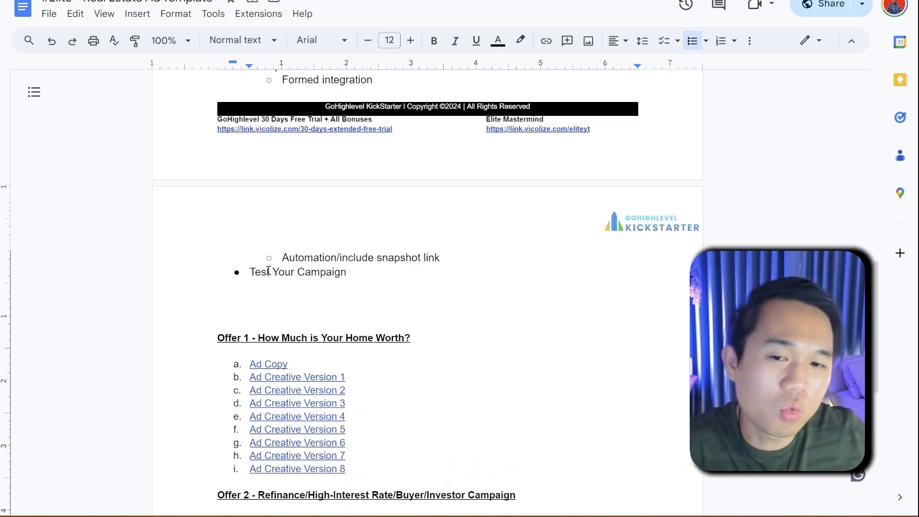
{"action": "scroll", "coordinate": [362, 356], "scroll_direction": "down", "scroll_amount": 1}
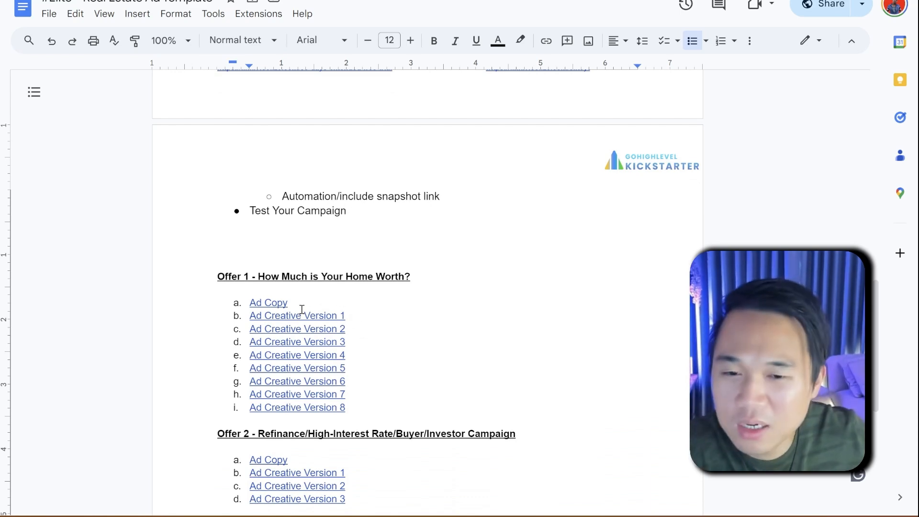
{"action": "scroll", "coordinate": [334, 337], "scroll_direction": "up", "scroll_amount": 12}
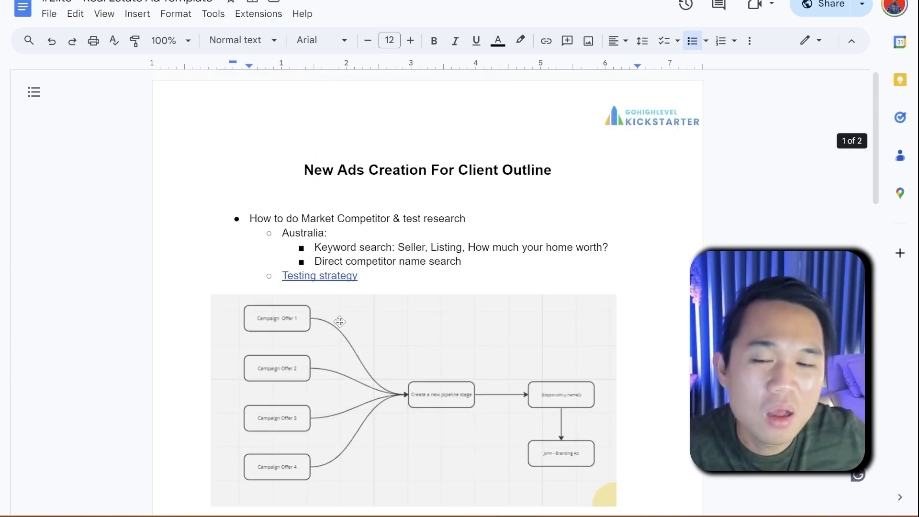
{"action": "scroll", "coordinate": [339, 322], "scroll_direction": "down", "scroll_amount": 3}
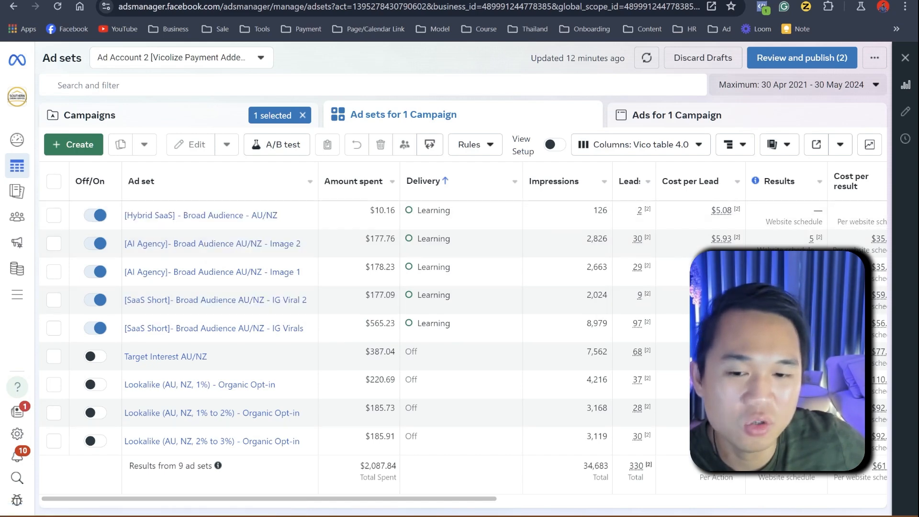
Step: In Meta Ads Manager, compare the AU/NZ ad sets across the spend, leads, cost per lead, results and CTR columns
{"action": "mouse_move", "coordinate": [290, 499]}
{"action": "left_mouse_down"}
{"action": "mouse_move", "coordinate": [359, 500]}
{"action": "mouse_move", "coordinate": [286, 499]}
{"action": "left_mouse_up"}
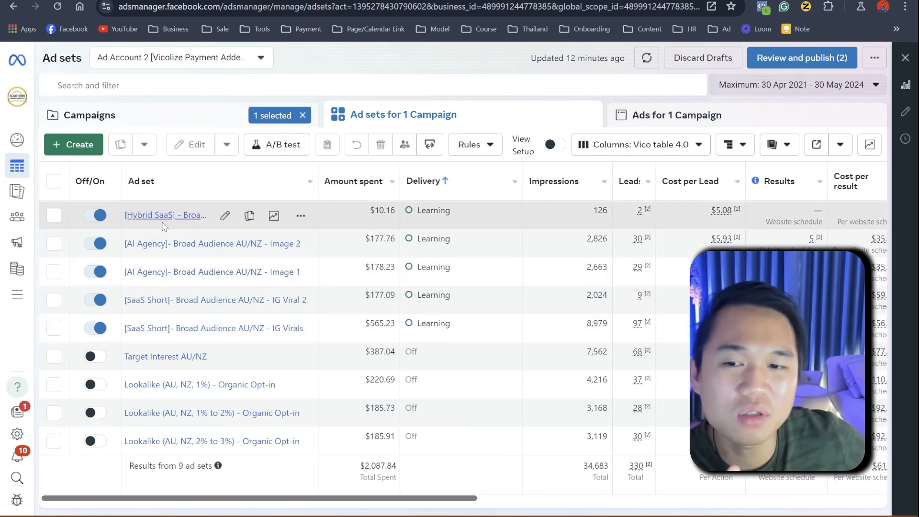
{"action": "mouse_move", "coordinate": [412, 497]}
{"action": "left_mouse_down"}
{"action": "mouse_move", "coordinate": [426, 498]}
{"action": "mouse_move", "coordinate": [410, 498]}
{"action": "left_mouse_up"}
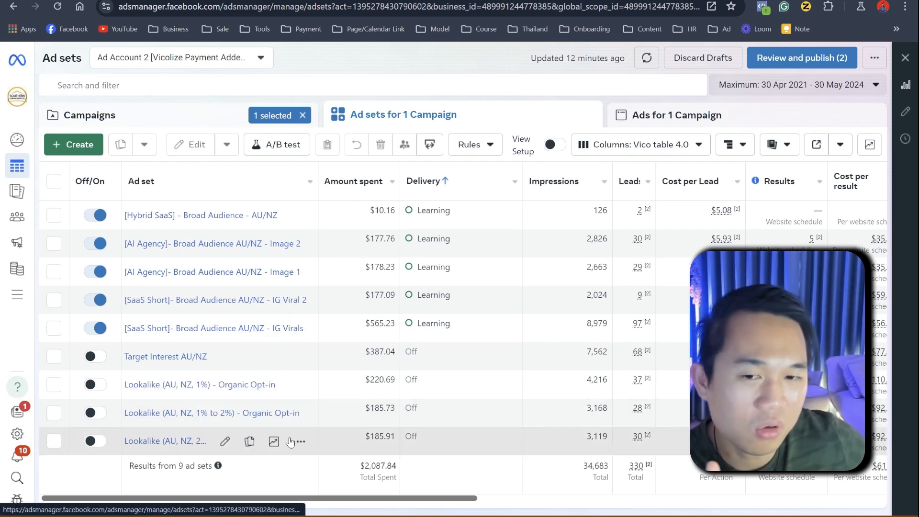
{"action": "mouse_move", "coordinate": [379, 498]}
{"action": "left_mouse_down"}
{"action": "mouse_move", "coordinate": [545, 503]}
{"action": "mouse_move", "coordinate": [383, 500]}
{"action": "left_mouse_up"}
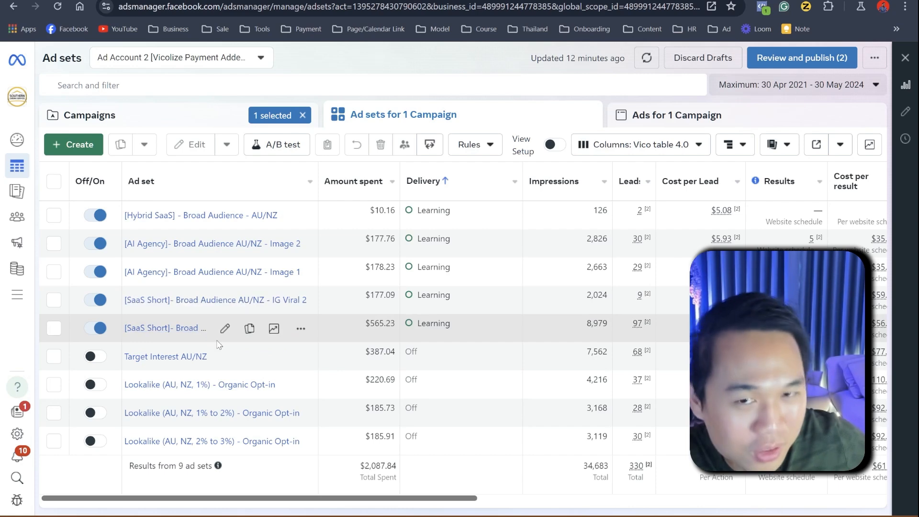
{"action": "left_click_drag", "start_coordinate": [412, 497], "coordinate": [507, 498]}
{"action": "scroll", "coordinate": [522, 476], "scroll_direction": "right", "scroll_amount": 3}
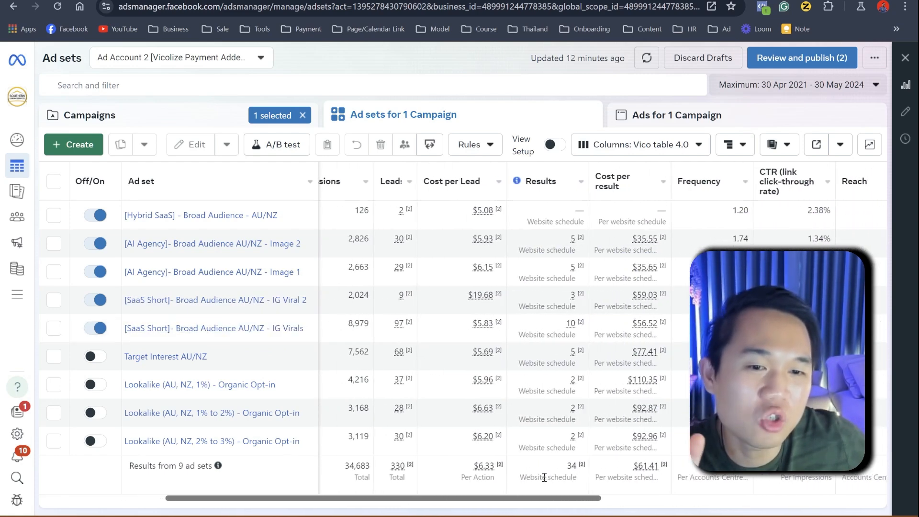
{"action": "scroll", "coordinate": [507, 472], "scroll_direction": "left", "scroll_amount": 5}
{"action": "scroll", "coordinate": [485, 469], "scroll_direction": "right", "scroll_amount": 5}
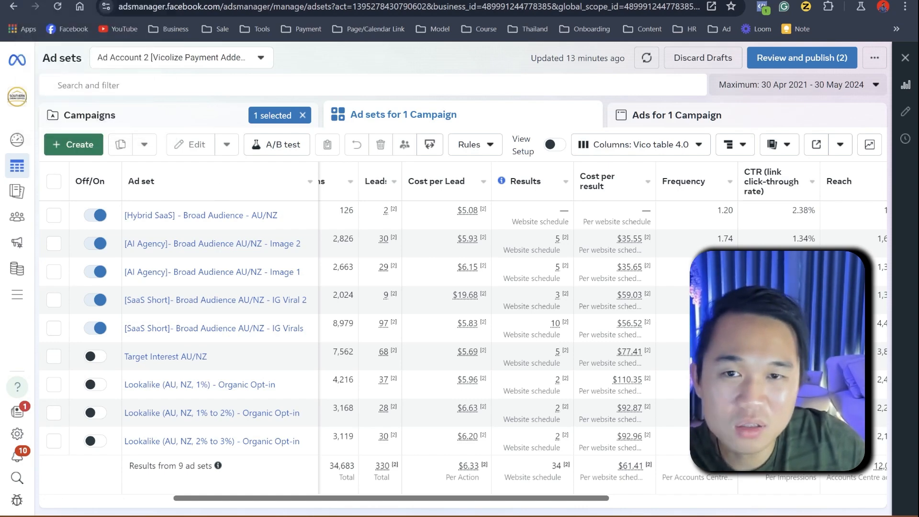
Step: Look at the campaign offer flowchart in Miro, then return to Google Docs and highlight the Australia keyword and competitor search bullets
{"action": "left_click", "coordinate": [330, 0]}
{"action": "scroll", "coordinate": [368, 343], "scroll_direction": "up", "scroll_amount": 6}
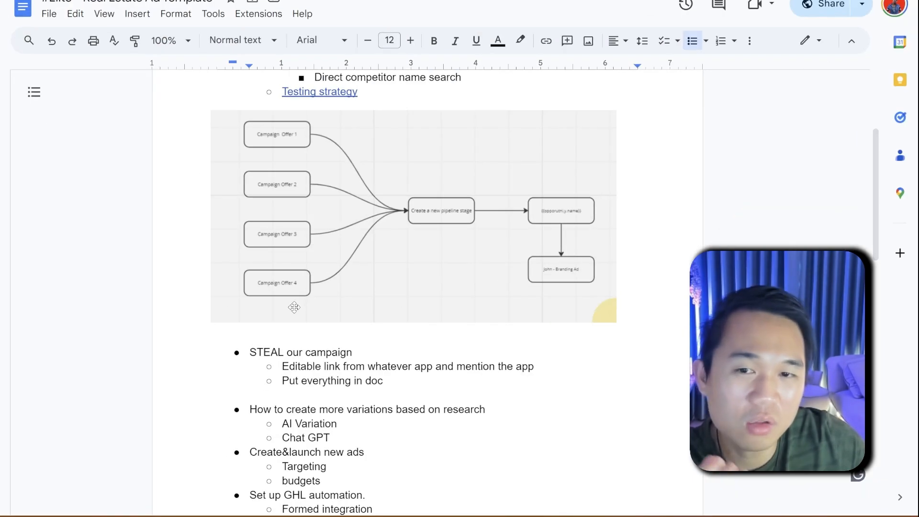
{"action": "scroll", "coordinate": [366, 245], "scroll_direction": "up", "scroll_amount": 3}
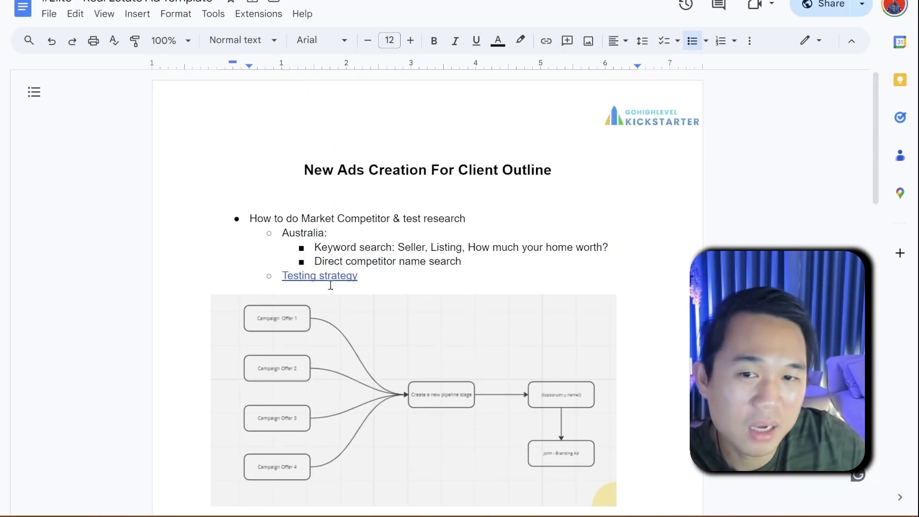
{"action": "left_click_drag", "start_coordinate": [478, 254], "coordinate": [276, 232]}
Step: Go over the rest of the outline, from the "STEAL our campaign" bullets through the Offer 1 and Offer 2 creative lists
{"action": "scroll", "coordinate": [341, 349], "scroll_direction": "down", "scroll_amount": 8}
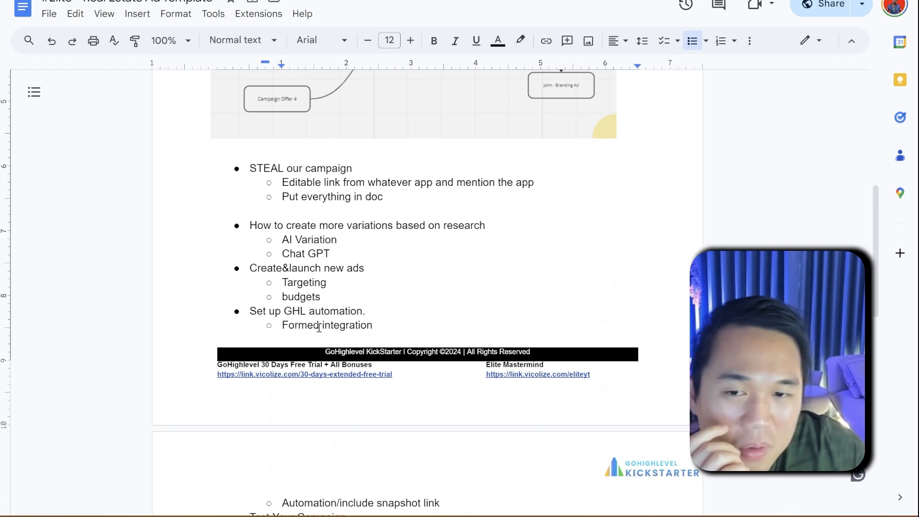
{"action": "scroll", "coordinate": [305, 207], "scroll_direction": "down", "scroll_amount": 9}
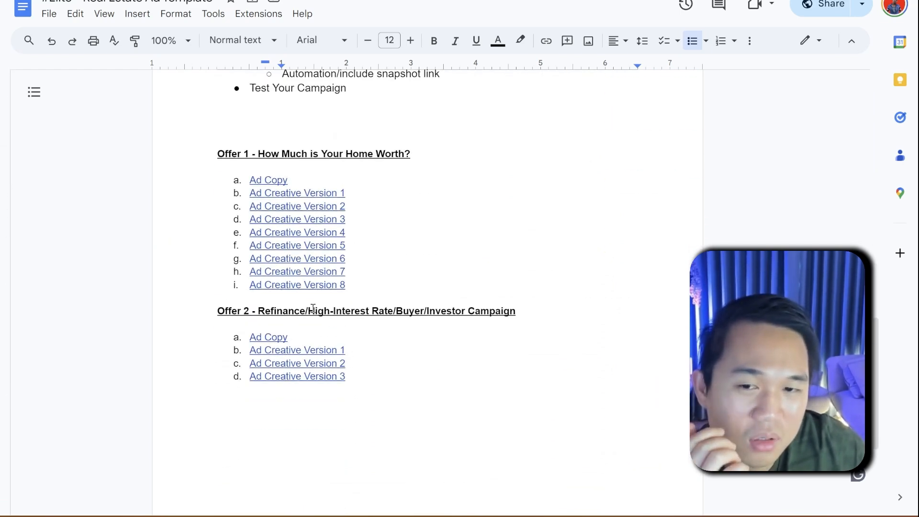
{"action": "scroll", "coordinate": [319, 314], "scroll_direction": "up", "scroll_amount": 4}
{"action": "scroll", "coordinate": [320, 313], "scroll_direction": "up", "scroll_amount": 6}
{"action": "scroll", "coordinate": [356, 343], "scroll_direction": "down", "scroll_amount": 6}
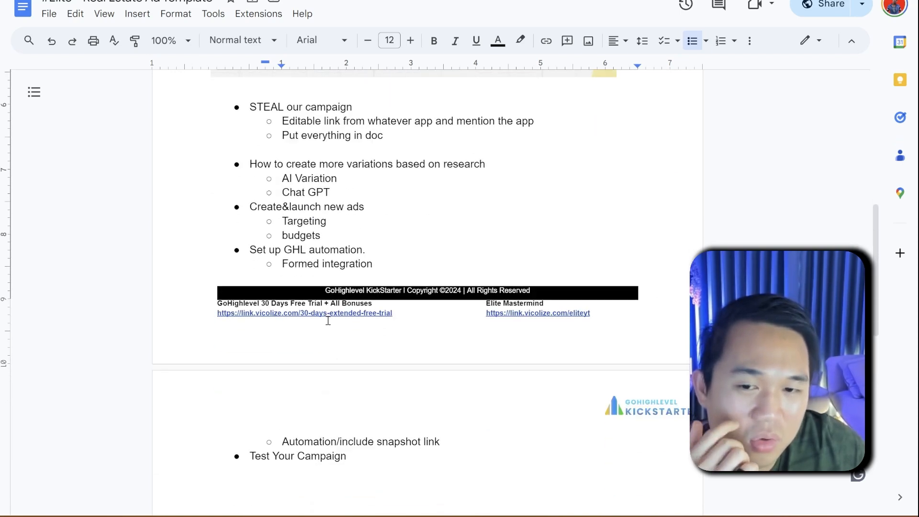
{"action": "scroll", "coordinate": [356, 343], "scroll_direction": "down", "scroll_amount": 1}
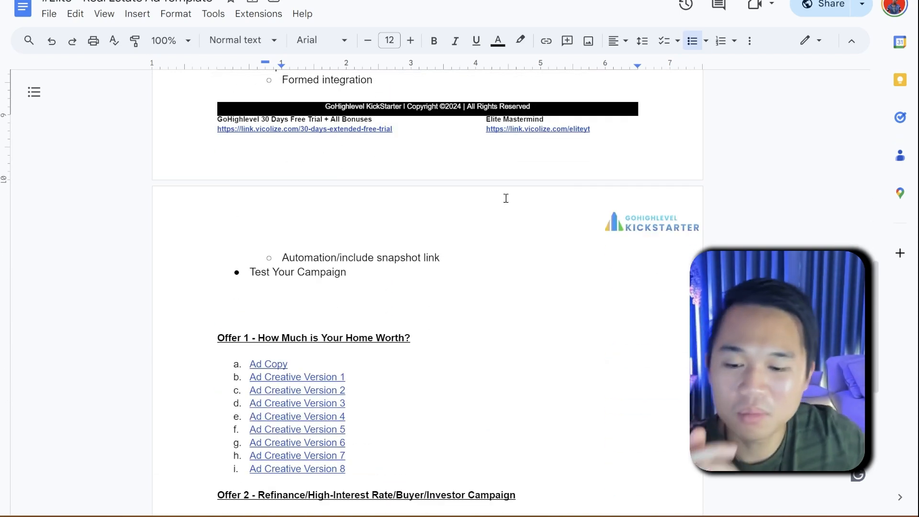
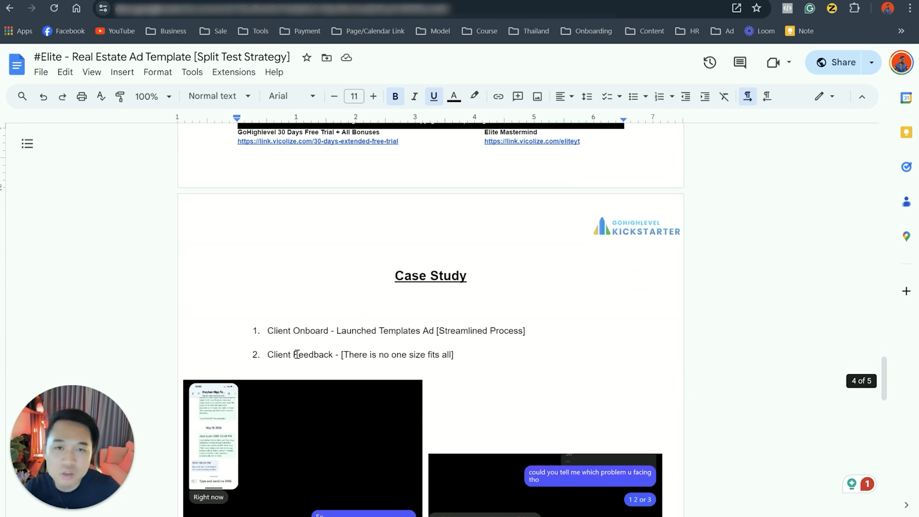
Step: Highlight "[Streamlined Process]" and "Client Feedback" in the Case Study list, then look at the chat screenshot asking about three lead problems
{"action": "left_click_drag", "start_coordinate": [436, 330], "coordinate": [529, 330]}
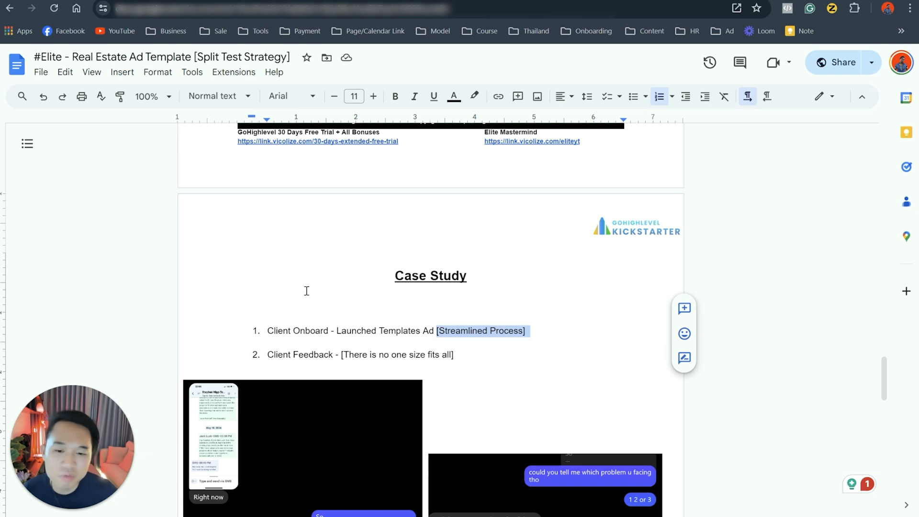
{"action": "scroll", "coordinate": [291, 463], "scroll_direction": "down", "scroll_amount": 4}
{"action": "left_click_drag", "start_coordinate": [269, 168], "coordinate": [328, 171]}
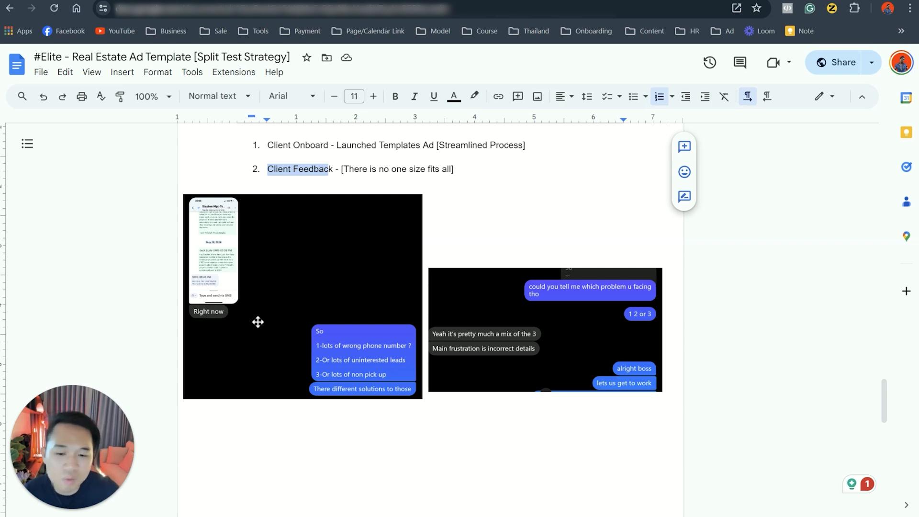
{"action": "left_click", "coordinate": [325, 363]}
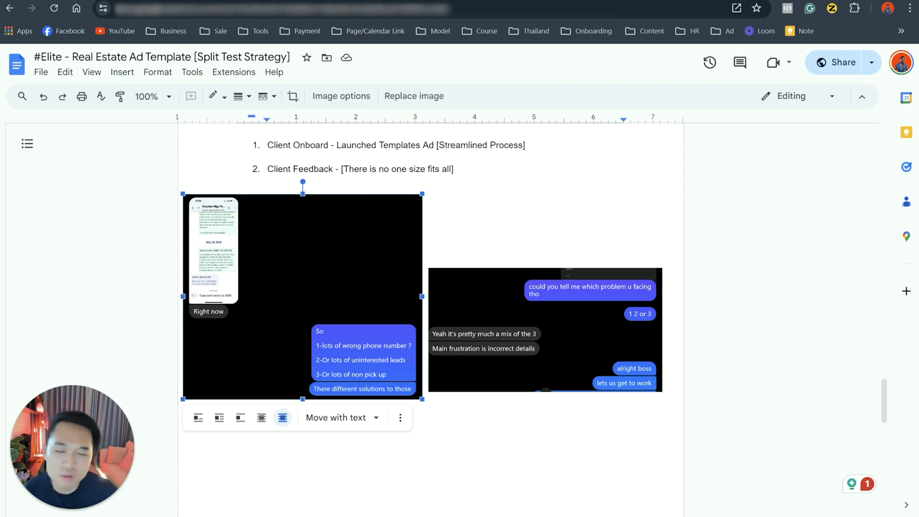
Step: Read the client's reply in the second chat screenshot and look over the area below it into the next page
{"action": "scroll", "coordinate": [367, 429], "scroll_direction": "down", "scroll_amount": 3}
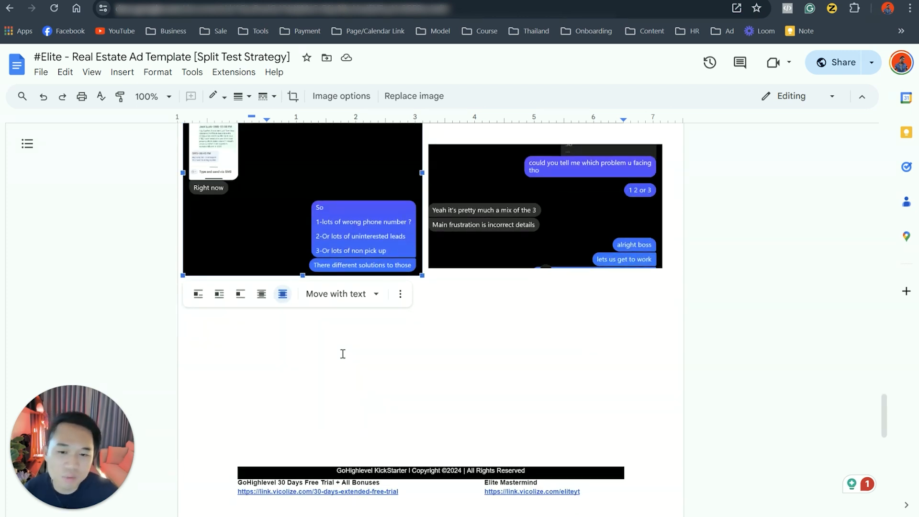
{"action": "scroll", "coordinate": [327, 260], "scroll_direction": "up", "scroll_amount": 1}
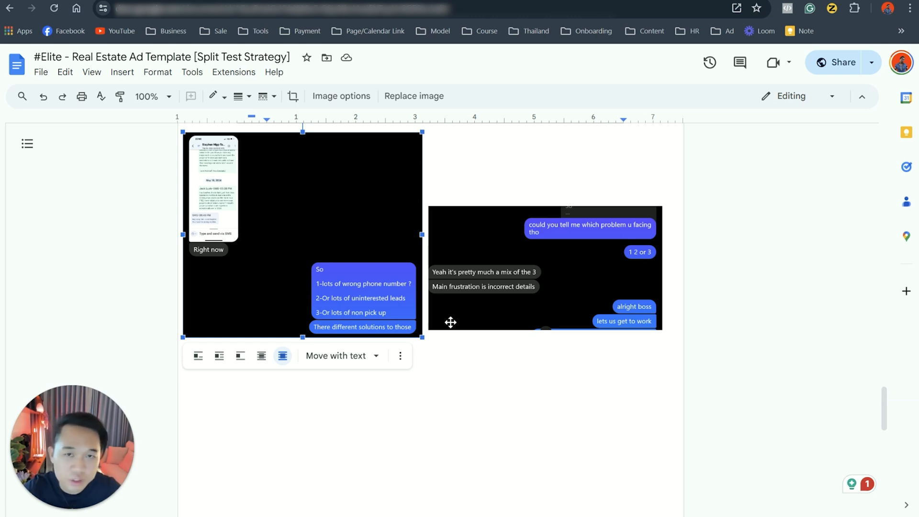
{"action": "left_click", "coordinate": [463, 302]}
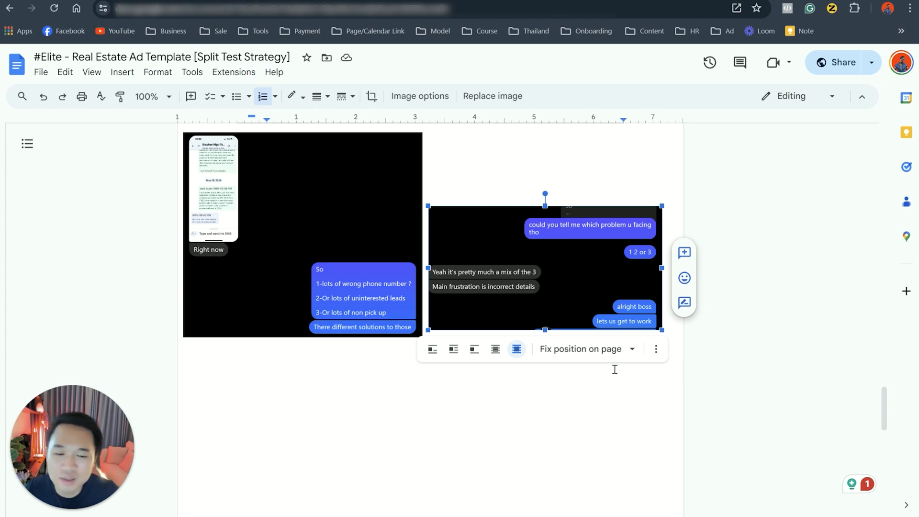
{"action": "scroll", "coordinate": [562, 405], "scroll_direction": "down", "scroll_amount": 10}
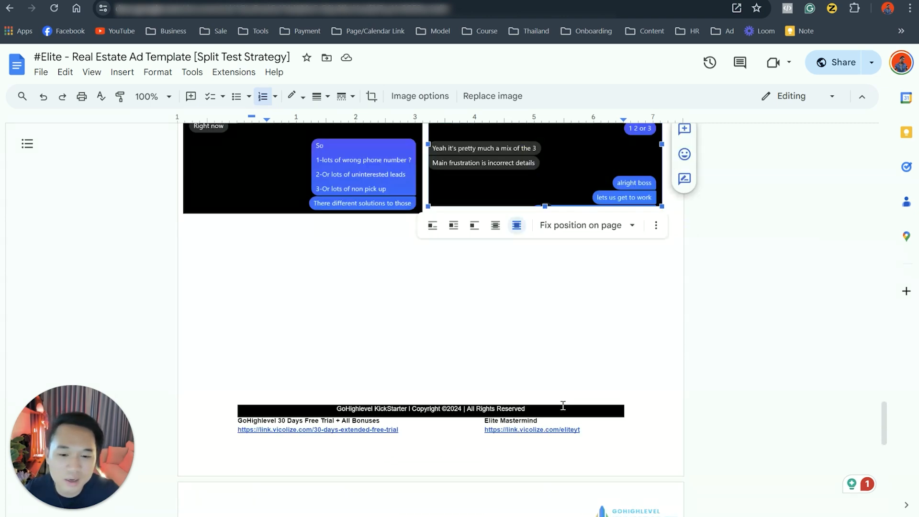
{"action": "left_click_drag", "start_coordinate": [271, 235], "coordinate": [382, 242]}
{"action": "scroll", "coordinate": [415, 312], "scroll_direction": "up", "scroll_amount": 3}
{"action": "left_click", "coordinate": [416, 359]}
{"action": "scroll", "coordinate": [408, 369], "scroll_direction": "up", "scroll_amount": 20}
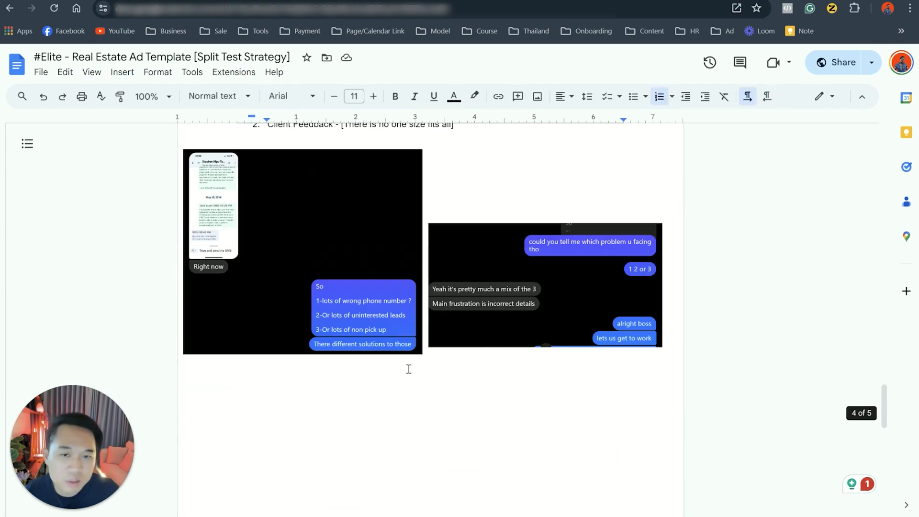
Step: Return to the "Facebook Ad Mastery [Client Result]" page and open the Miro board from its "Testing strategy" link
{"action": "scroll", "coordinate": [394, 365], "scroll_direction": "up", "scroll_amount": 12}
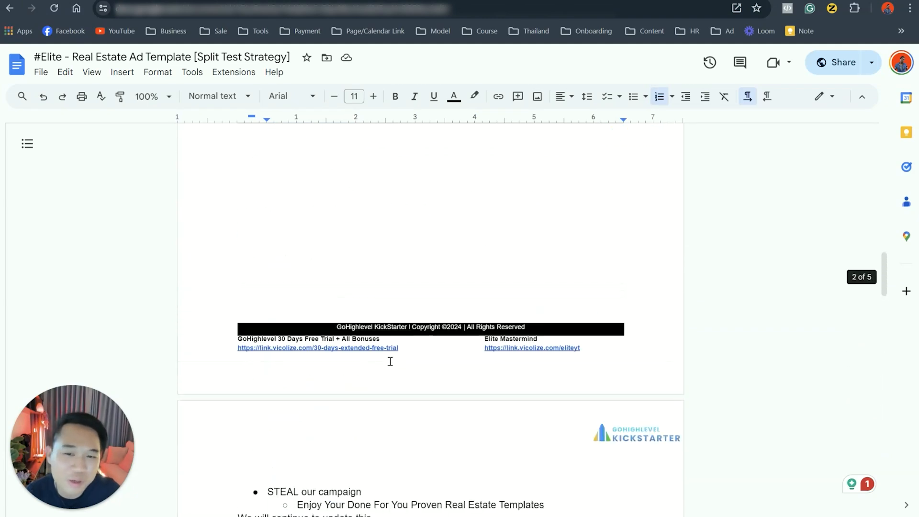
{"action": "scroll", "coordinate": [396, 313], "scroll_direction": "up", "scroll_amount": 12}
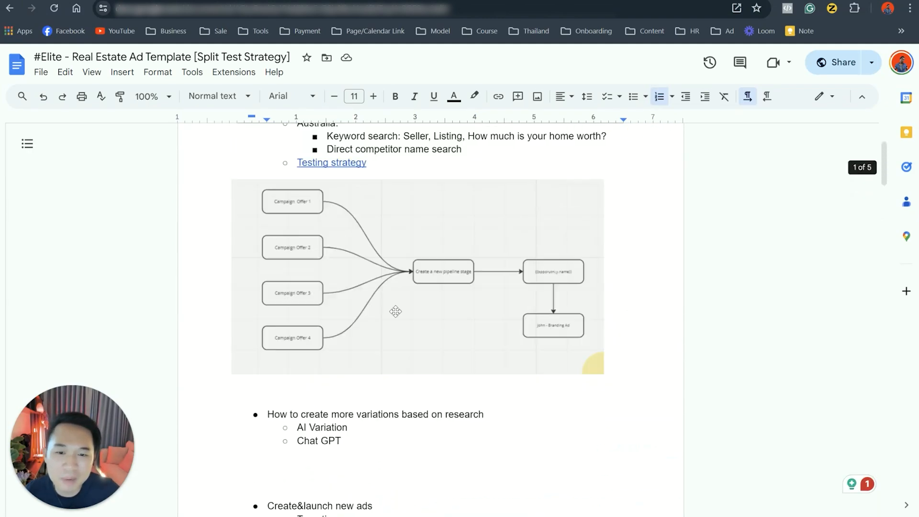
{"action": "left_click", "coordinate": [350, 288]}
{"action": "left_click", "coordinate": [349, 300]}
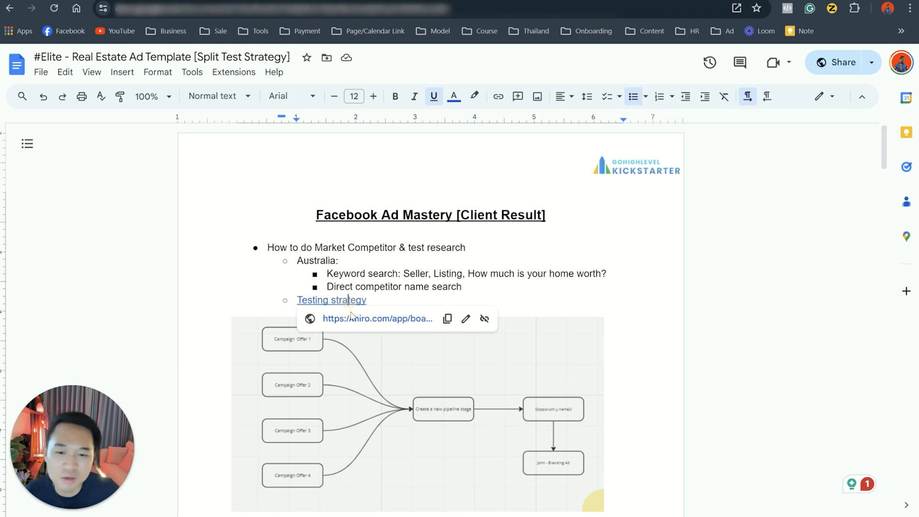
{"action": "left_click", "coordinate": [356, 324]}
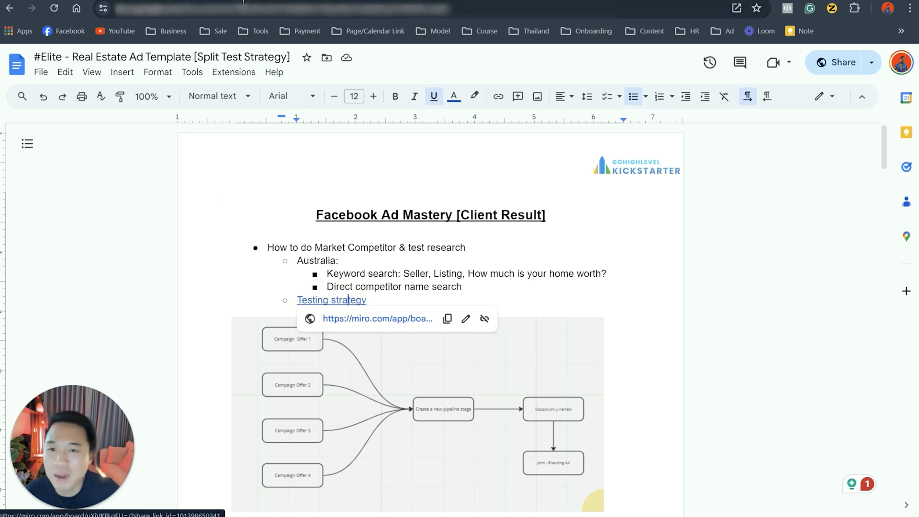
Step: In Miro, go over the flowchart from the four campaign offers through the pipeline stage to the "John - Branding Ad" box
{"action": "scroll", "coordinate": [487, 391], "scroll_direction": "up", "scroll_amount": 5}
{"action": "left_click_drag", "start_coordinate": [407, 297], "coordinate": [613, 438]}
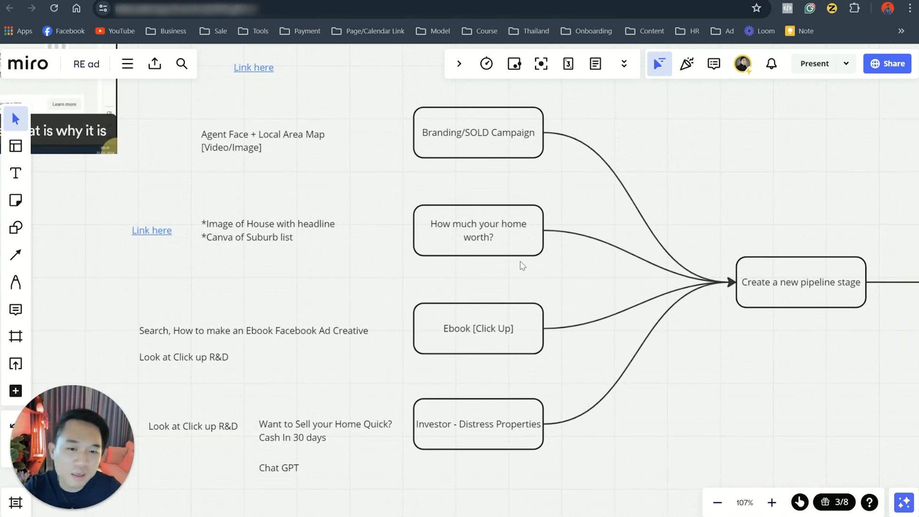
{"action": "scroll", "coordinate": [694, 417], "scroll_direction": "down", "scroll_amount": 2}
{"action": "left_click_drag", "start_coordinate": [674, 411], "coordinate": [524, 359]}
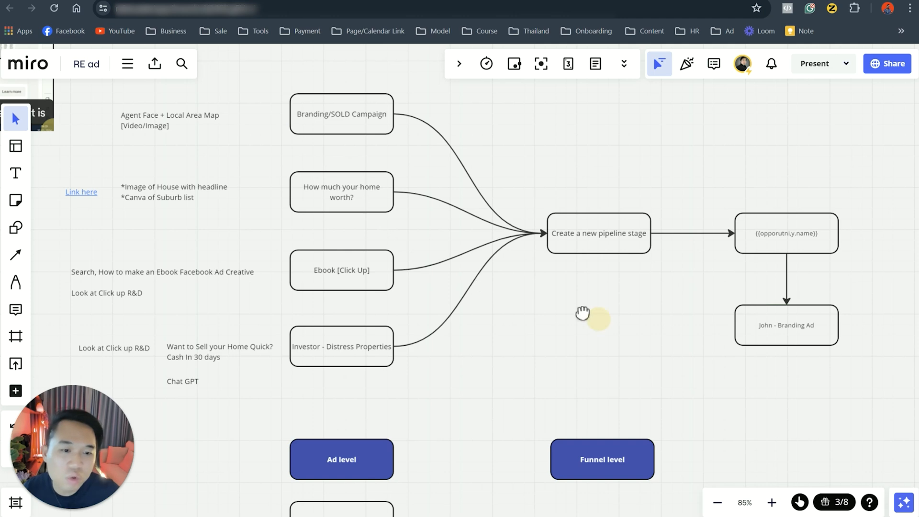
{"action": "left_click_drag", "start_coordinate": [582, 314], "coordinate": [421, 281]}
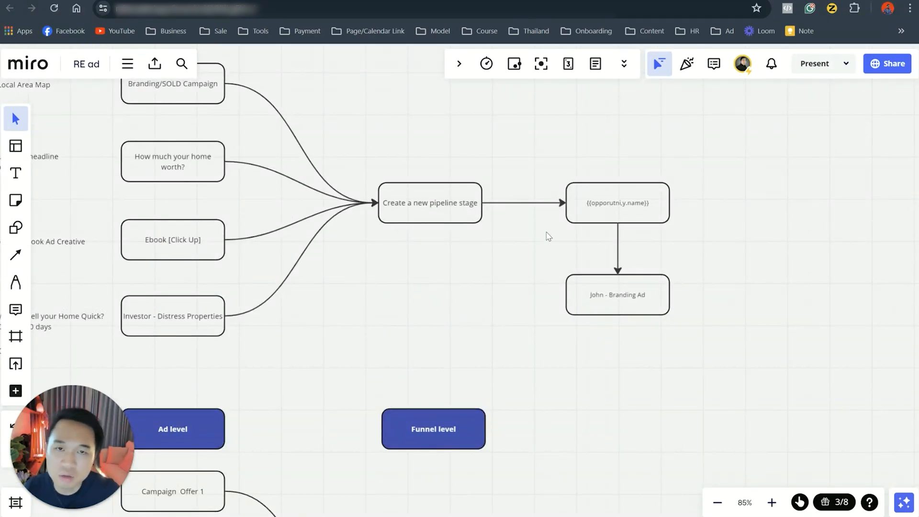
{"action": "left_click_drag", "start_coordinate": [483, 293], "coordinate": [646, 346]}
{"action": "left_click", "coordinate": [532, 280]}
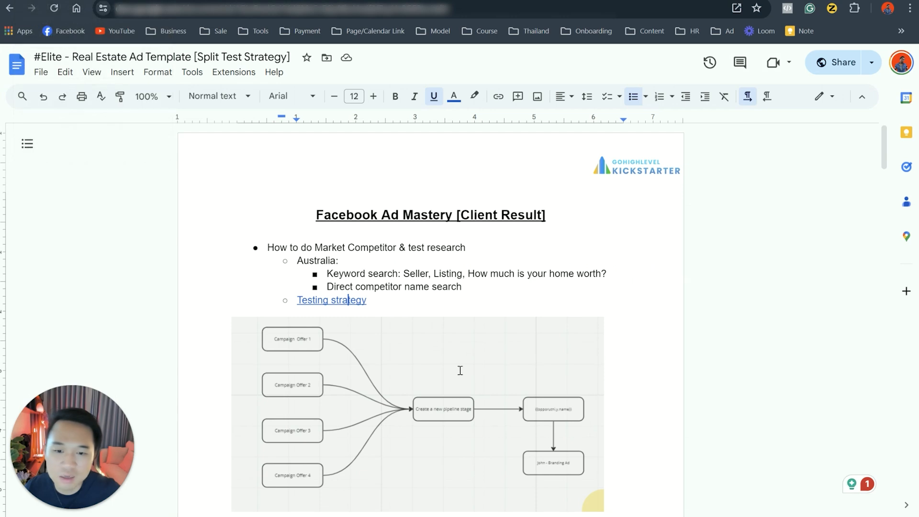
Step: Back in Google Docs, look at the split test solution and the annotated "Turn On" / "Turn Off" ad set screenshot on page 5
{"action": "scroll", "coordinate": [522, 452], "scroll_direction": "down", "scroll_amount": 8}
{"action": "left_click_drag", "start_coordinate": [883, 240], "coordinate": [884, 481]}
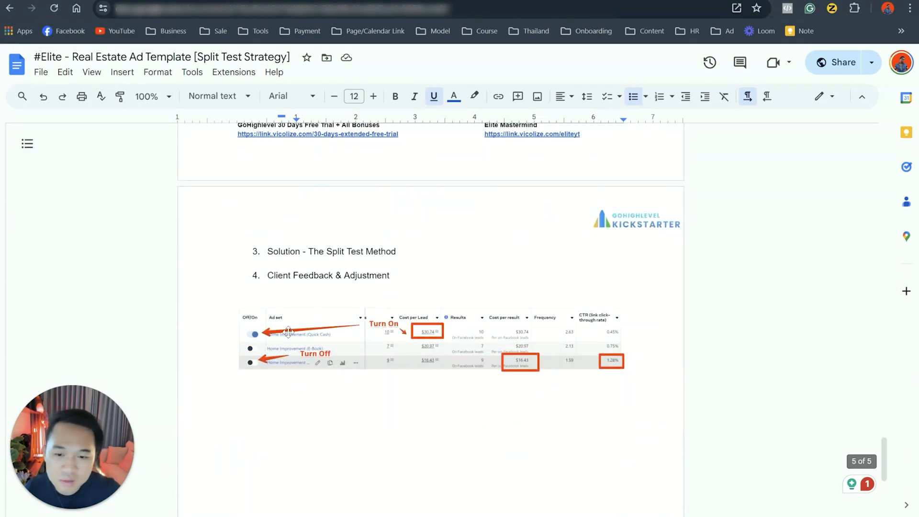
{"action": "scroll", "coordinate": [322, 379], "scroll_direction": "down", "scroll_amount": 3}
{"action": "scroll", "coordinate": [412, 266], "scroll_direction": "up", "scroll_amount": 2}
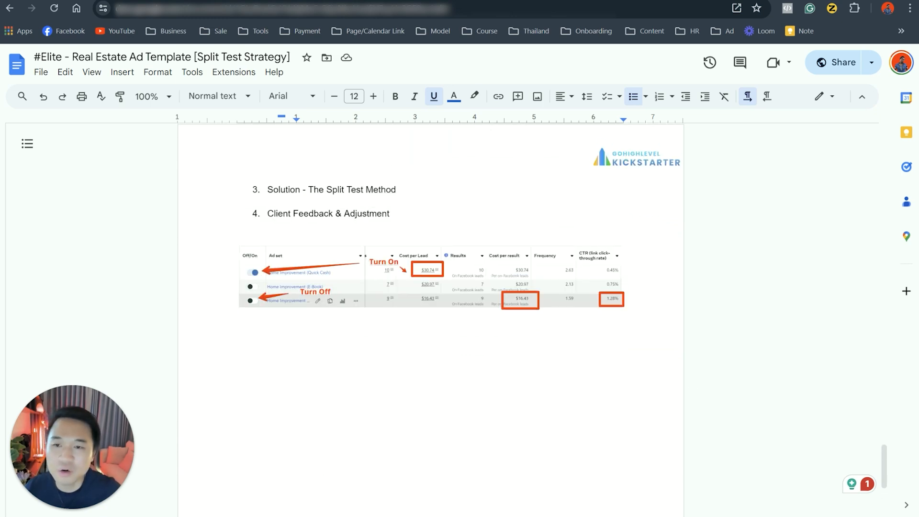
Step: Switch to Meta Ads Manager and point out the Quick Cash, E-Book and Home Worth ad sets by underlining their names
{"action": "key", "text": "alt+Tab"}
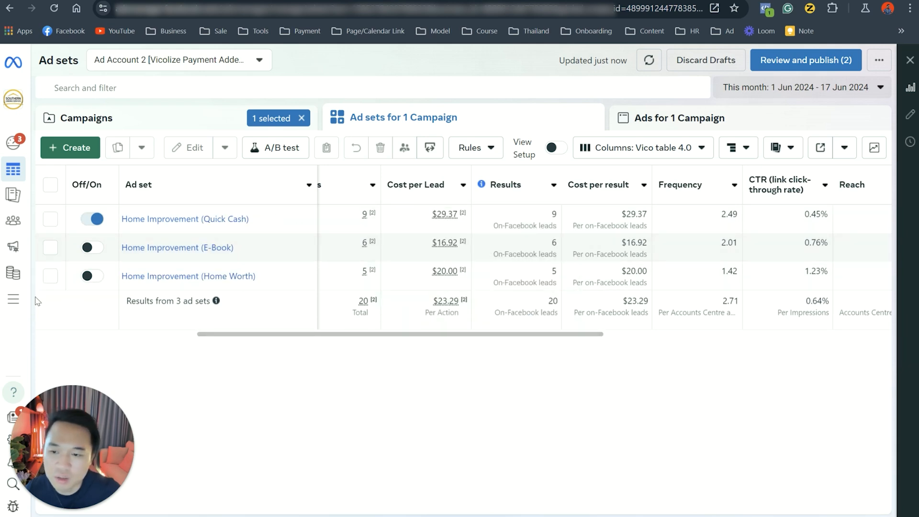
{"action": "left_click_drag", "start_coordinate": [186, 233], "coordinate": [266, 233]}
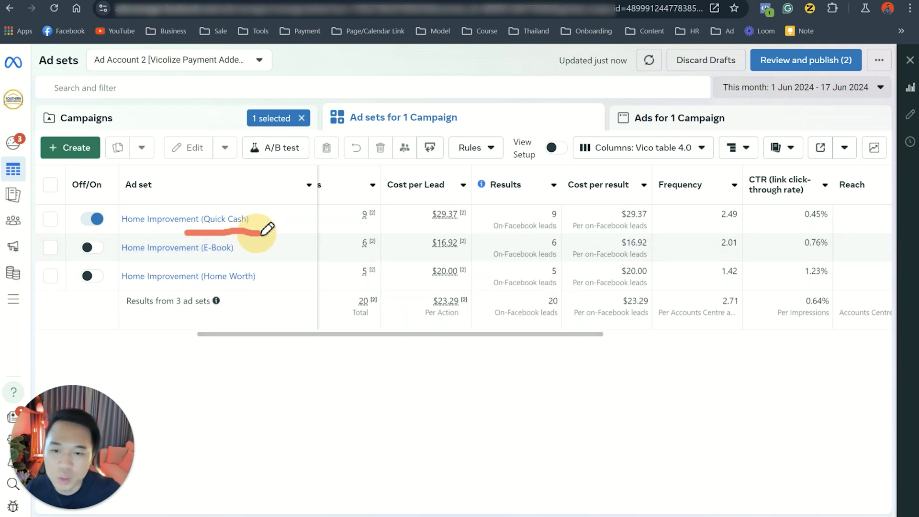
{"action": "left_click_drag", "start_coordinate": [186, 264], "coordinate": [259, 263]}
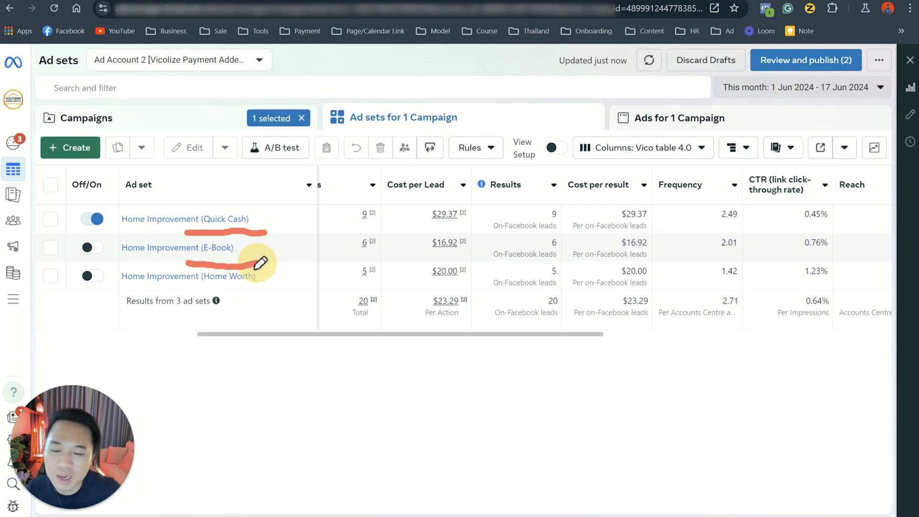
{"action": "left_click_drag", "start_coordinate": [174, 289], "coordinate": [275, 289]}
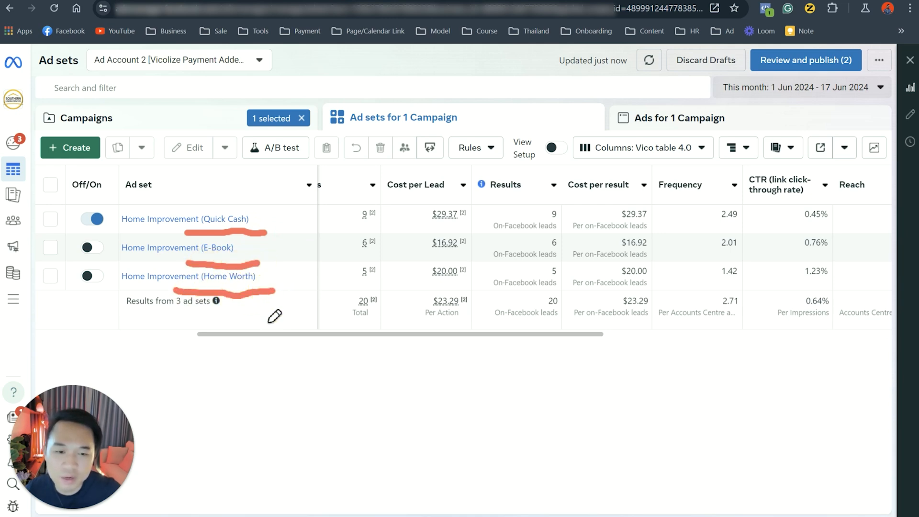
{"action": "left_click", "coordinate": [484, 401]}
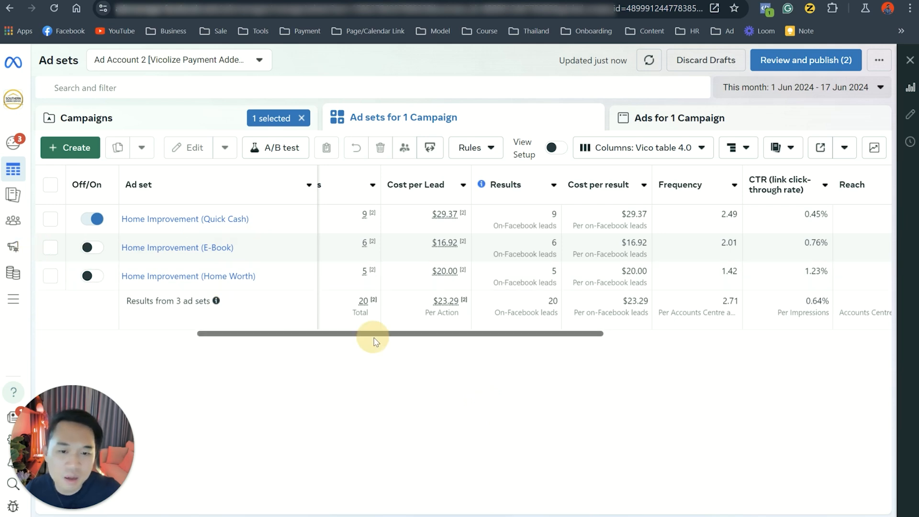
Step: Mark the Home Worth ad set's name, cost per lead, results and link click-through rate in the table
{"action": "mouse_move", "coordinate": [380, 337]}
{"action": "left_mouse_down"}
{"action": "mouse_move", "coordinate": [338, 332]}
{"action": "mouse_move", "coordinate": [389, 344]}
{"action": "left_mouse_up"}
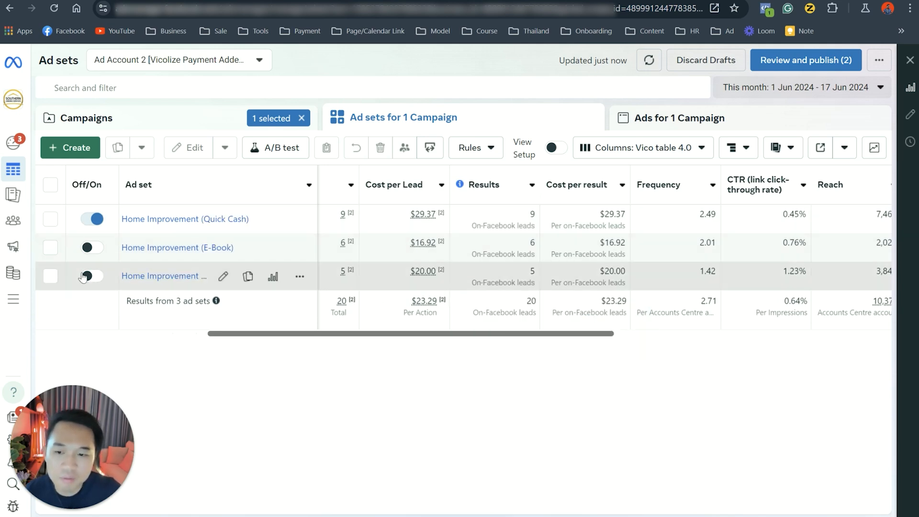
{"action": "left_click_drag", "start_coordinate": [127, 289], "coordinate": [273, 288]}
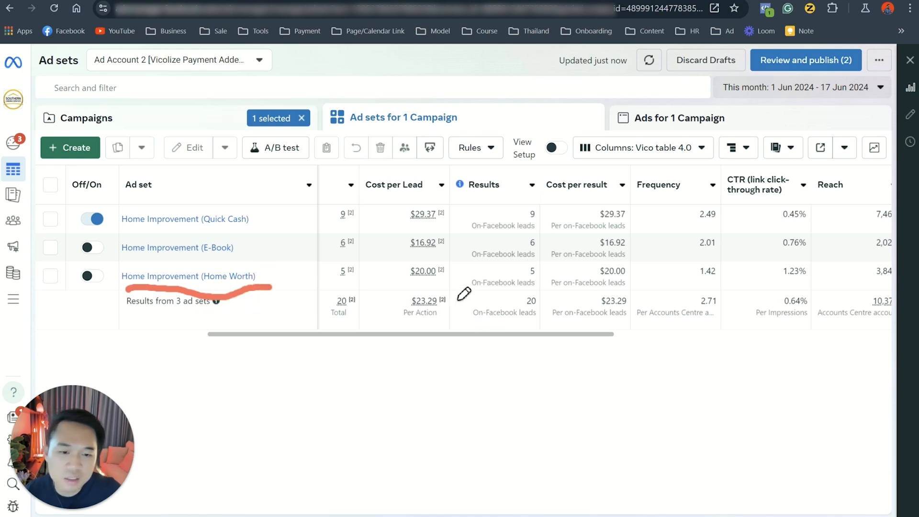
{"action": "mouse_move", "coordinate": [396, 285]}
{"action": "left_mouse_down"}
{"action": "mouse_move", "coordinate": [433, 286]}
{"action": "mouse_move", "coordinate": [440, 260]}
{"action": "mouse_move", "coordinate": [403, 264]}
{"action": "mouse_move", "coordinate": [424, 281]}
{"action": "left_mouse_up"}
{"action": "mouse_move", "coordinate": [544, 281]}
{"action": "left_mouse_down"}
{"action": "mouse_move", "coordinate": [538, 261]}
{"action": "mouse_move", "coordinate": [530, 282]}
{"action": "left_mouse_up"}
{"action": "mouse_move", "coordinate": [795, 286]}
{"action": "left_mouse_down"}
{"action": "mouse_move", "coordinate": [771, 268]}
{"action": "mouse_move", "coordinate": [817, 266]}
{"action": "mouse_move", "coordinate": [796, 283]}
{"action": "left_mouse_up"}
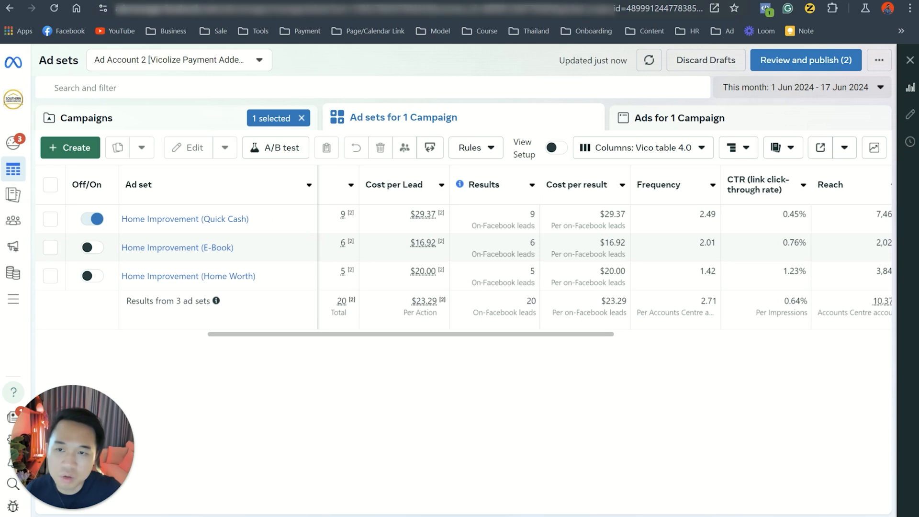
Step: Return to Google Docs and highlight "Solution - The Split Test Method" and "Client Feedback & Adjustment"
{"action": "key", "text": "ctrl+Tab"}
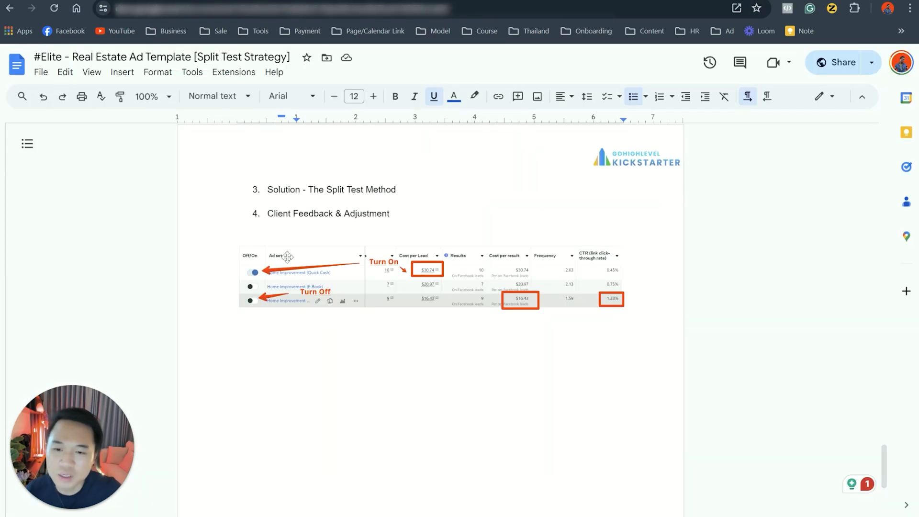
{"action": "left_click_drag", "start_coordinate": [267, 190], "coordinate": [393, 191]}
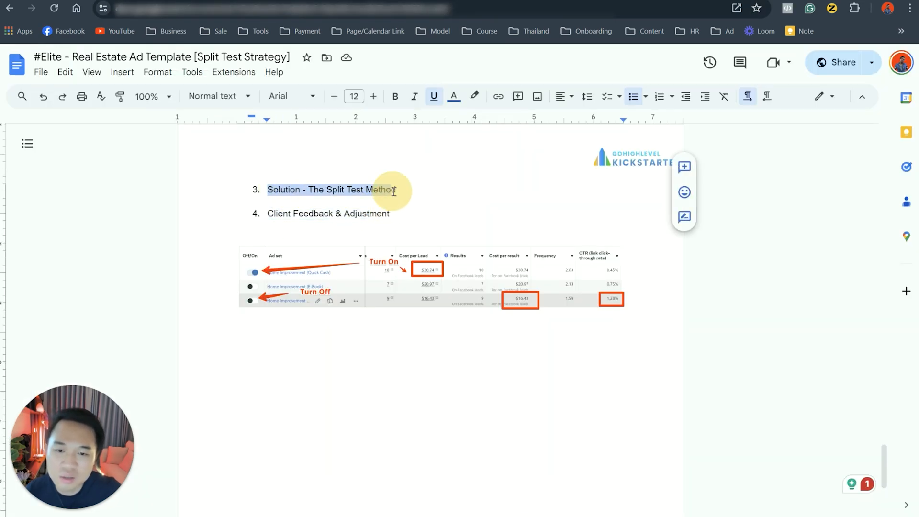
{"action": "left_click_drag", "start_coordinate": [267, 213], "coordinate": [411, 226]}
Step: In Meta Ads Manager, examine the Quick Cash ad set's metrics, highlighting its cost per result and link click-through rate
{"action": "key", "text": "ctrl+Tab"}
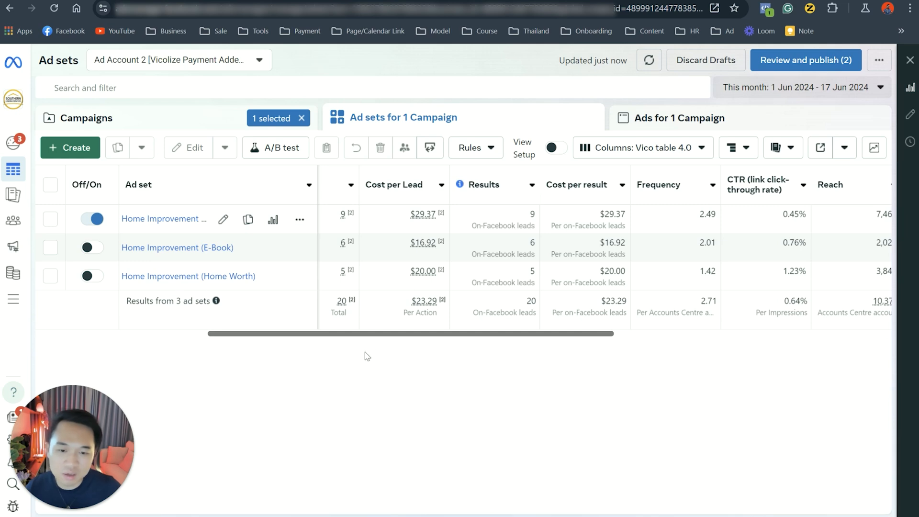
{"action": "left_click_drag", "start_coordinate": [372, 333], "coordinate": [362, 334]}
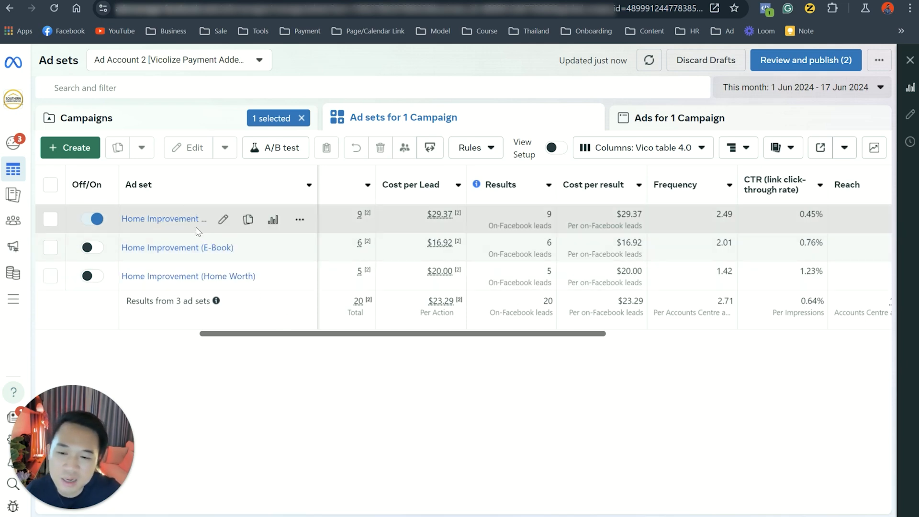
{"action": "left_click_drag", "start_coordinate": [287, 333], "coordinate": [246, 329]}
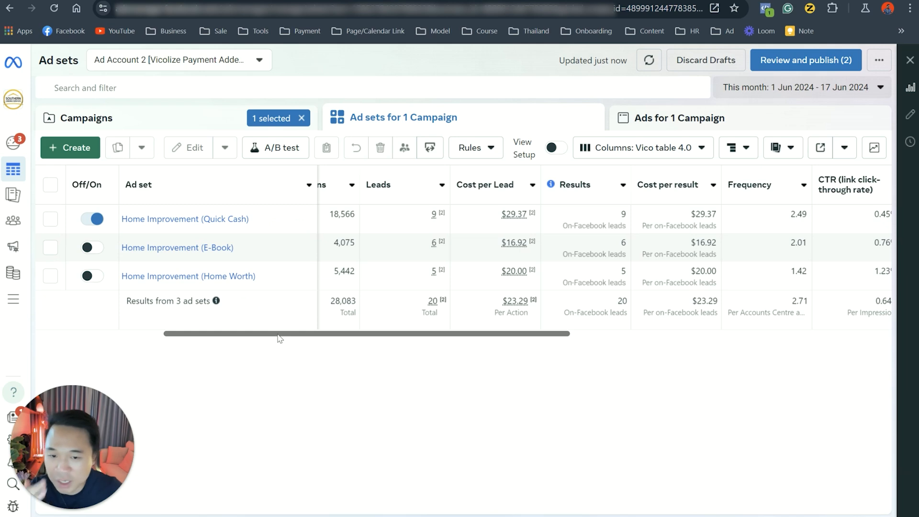
{"action": "left_click_drag", "start_coordinate": [280, 337], "coordinate": [392, 349]}
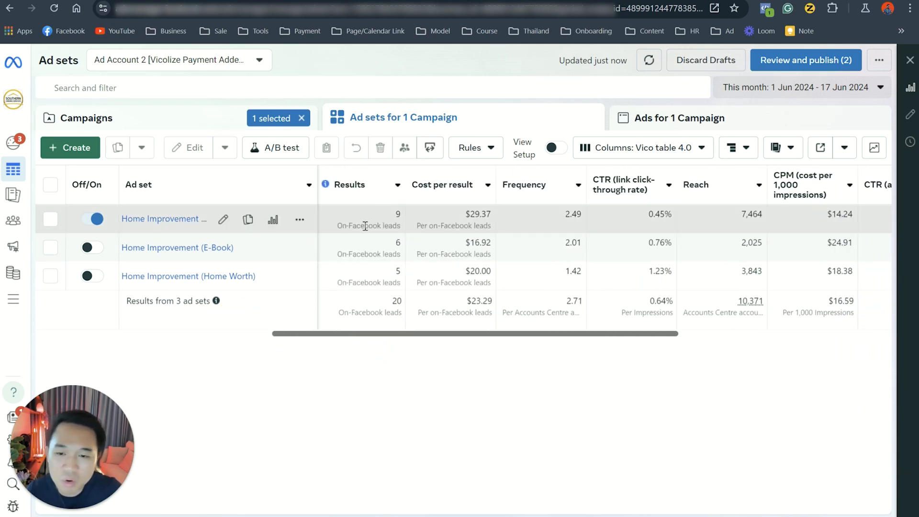
{"action": "double_click", "coordinate": [468, 215]}
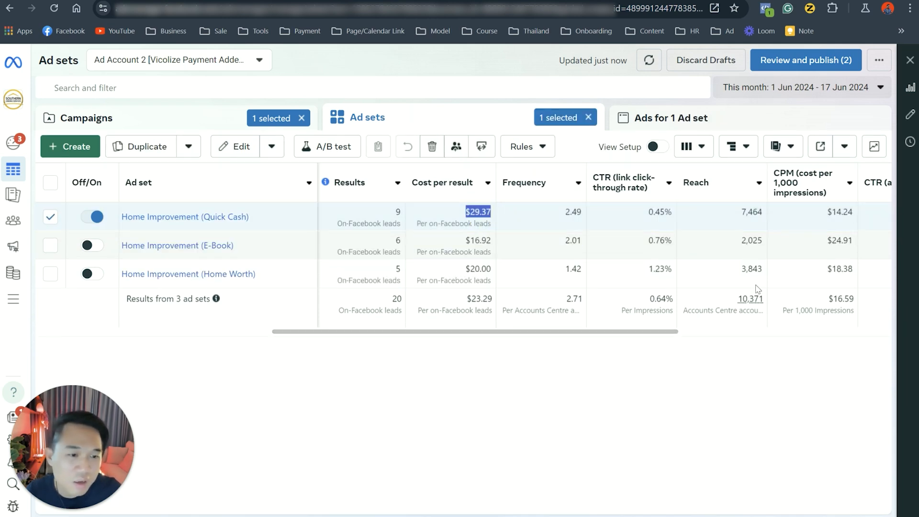
{"action": "left_click_drag", "start_coordinate": [650, 213], "coordinate": [674, 213]}
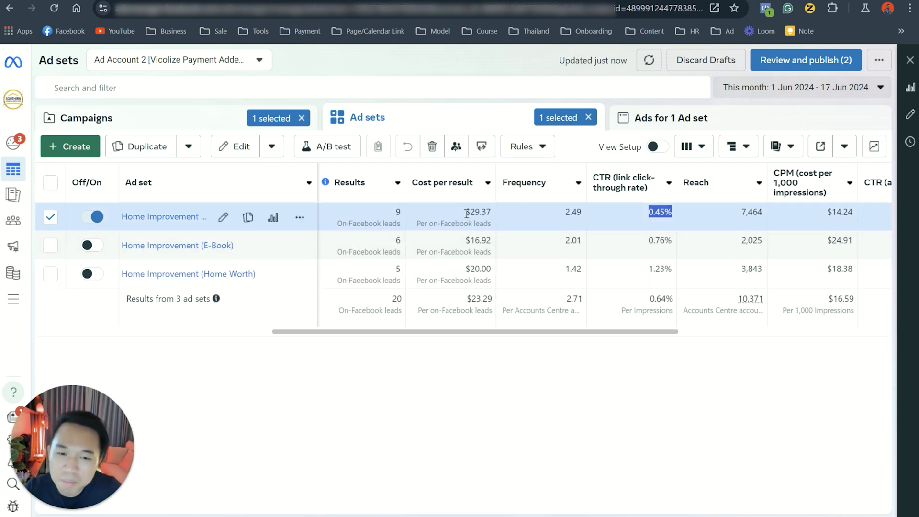
{"action": "left_click_drag", "start_coordinate": [465, 211], "coordinate": [483, 209]}
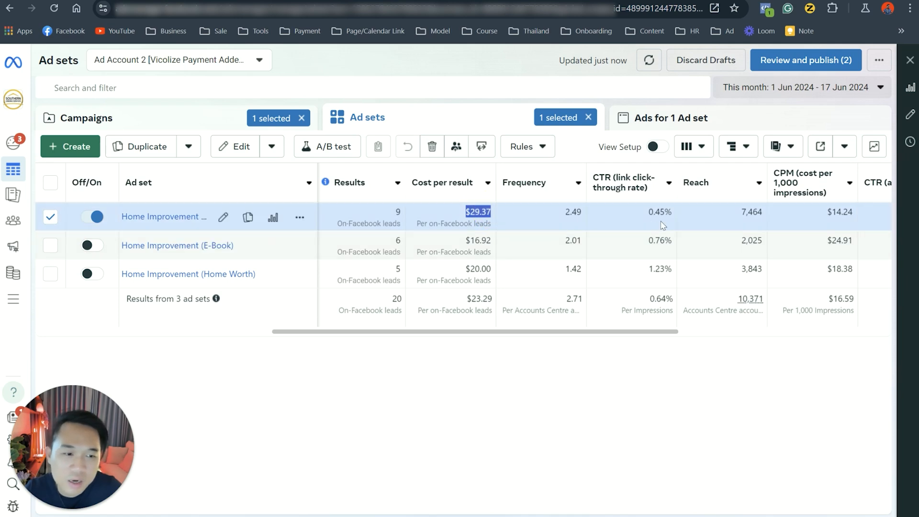
Step: Compare the Quick Cash and Home Worth ad sets' cost per result and link click-through rate in the ad sets table
{"action": "left_click_drag", "start_coordinate": [623, 331], "coordinate": [616, 332]}
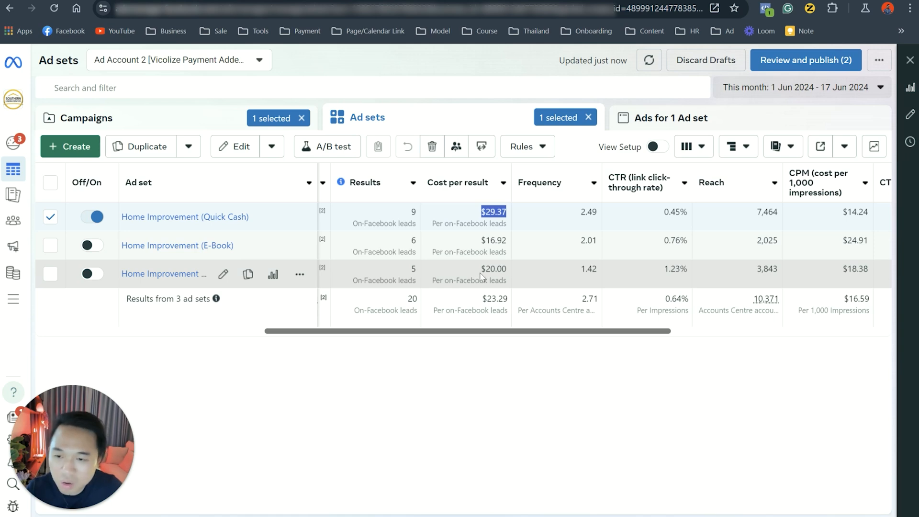
{"action": "left_click_drag", "start_coordinate": [483, 272], "coordinate": [502, 274]}
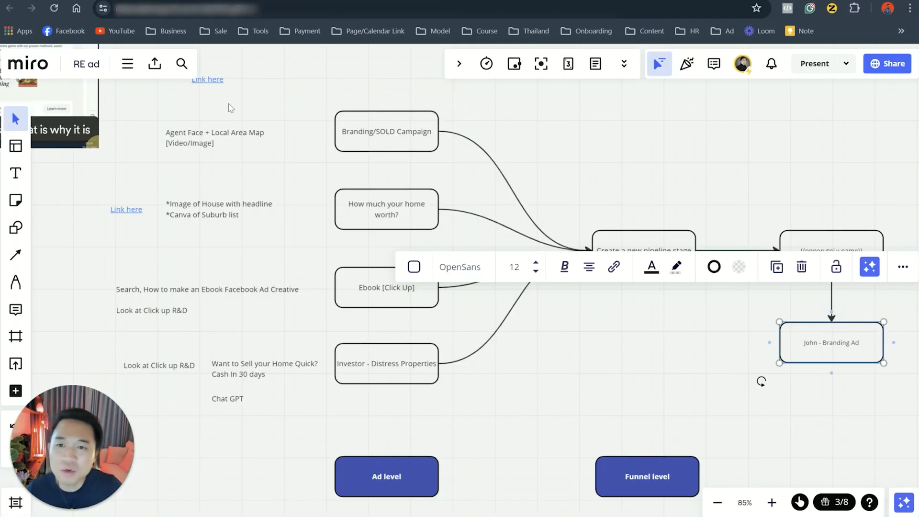
Step: Switch to the Miro board and examine the split test flowchart's ad level and funnel level, from the four campaign offers to the survey page
{"action": "left_click", "coordinate": [613, 369]}
{"action": "left_click_drag", "start_coordinate": [566, 412], "coordinate": [428, 107]}
{"action": "left_click_drag", "start_coordinate": [551, 276], "coordinate": [468, 223]}
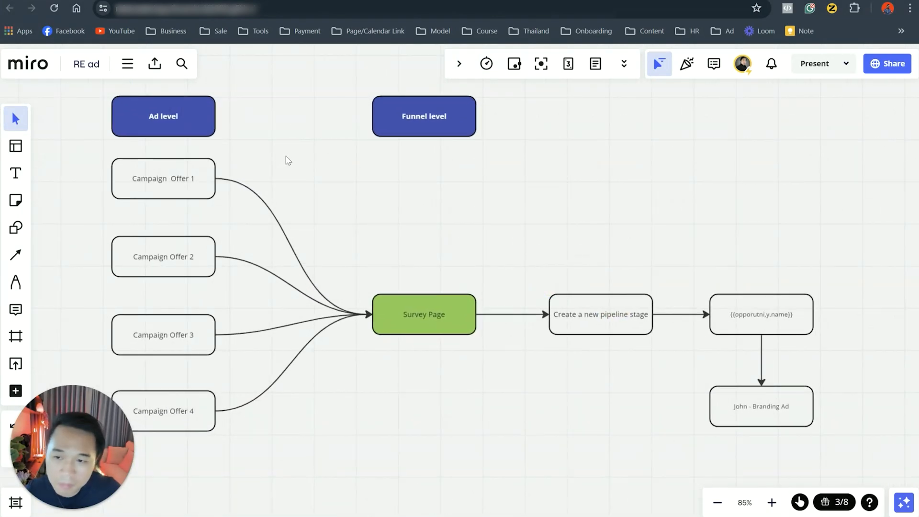
{"action": "left_click_drag", "start_coordinate": [285, 160], "coordinate": [355, 147]}
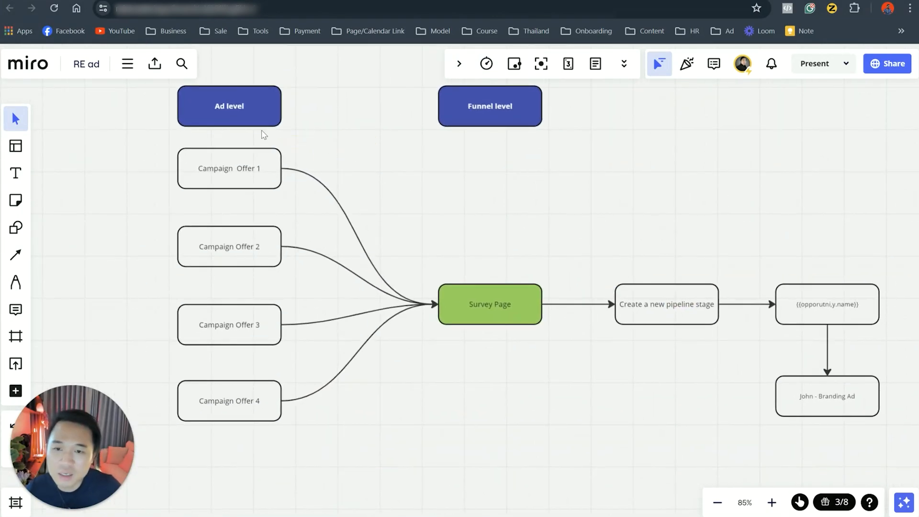
{"action": "left_click", "coordinate": [466, 123]}
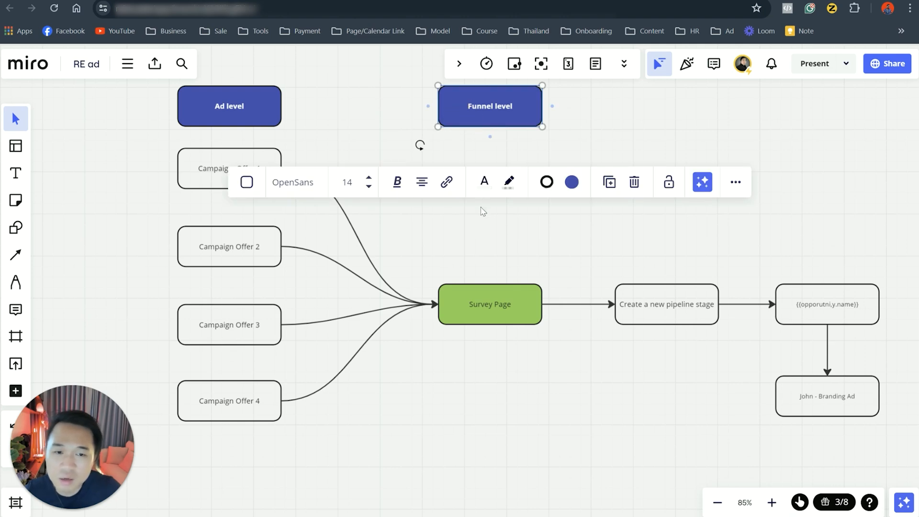
{"action": "left_click_drag", "start_coordinate": [400, 383], "coordinate": [504, 356]}
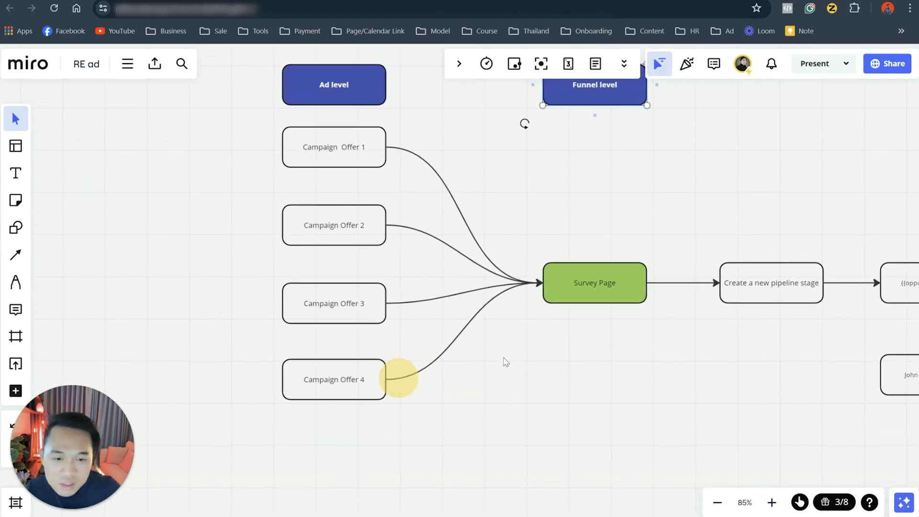
{"action": "left_click", "coordinate": [428, 97]}
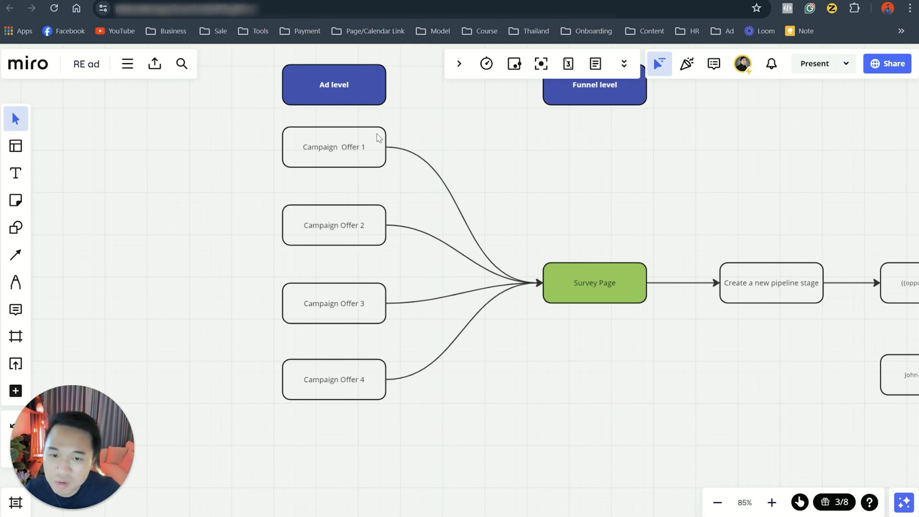
{"action": "left_click", "coordinate": [15, 282]}
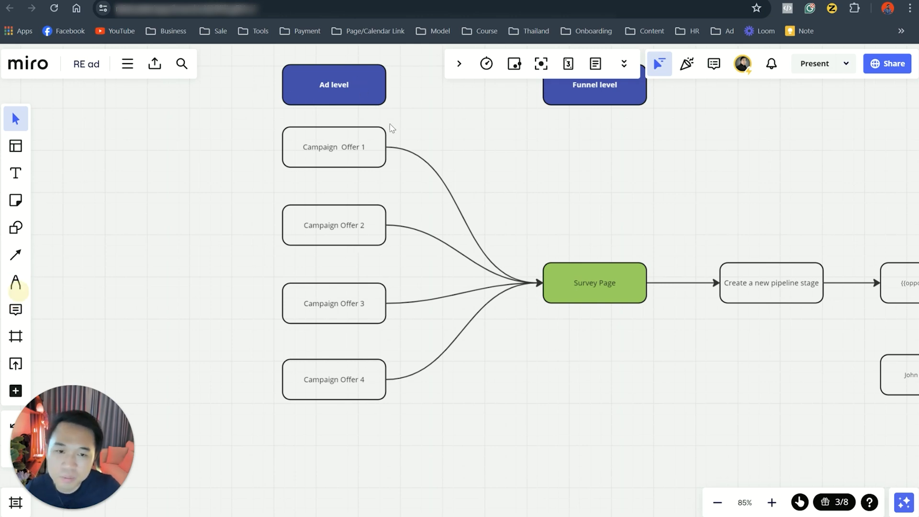
{"action": "mouse_move", "coordinate": [484, 84]}
{"action": "left_mouse_down"}
{"action": "mouse_move", "coordinate": [508, 256]}
{"action": "mouse_move", "coordinate": [558, 486]}
{"action": "mouse_move", "coordinate": [267, 419]}
{"action": "mouse_move", "coordinate": [224, 422]}
{"action": "left_mouse_up"}
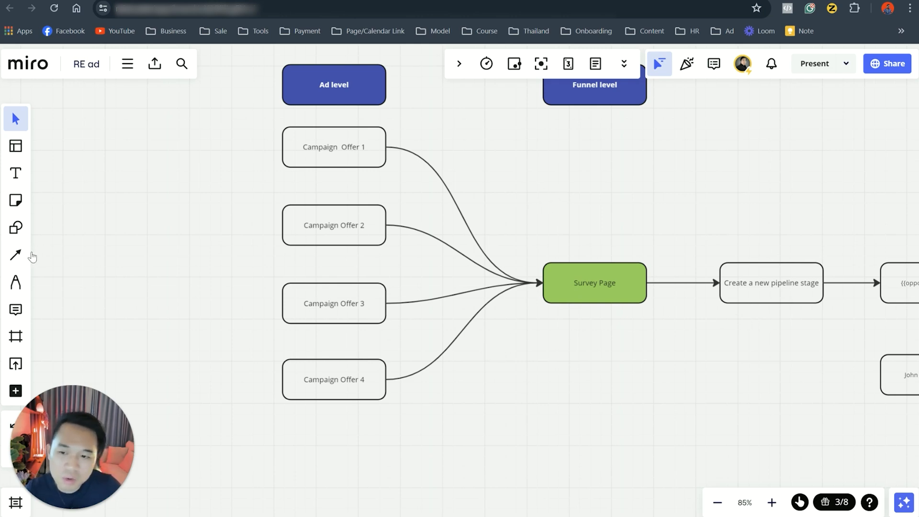
Step: Review the client feedback chat screenshots in the Google Docs template and return to the campaign offer flowchart in Miro
{"action": "left_click", "coordinate": [316, 1]}
{"action": "scroll", "coordinate": [376, 282], "scroll_direction": "up", "scroll_amount": 9}
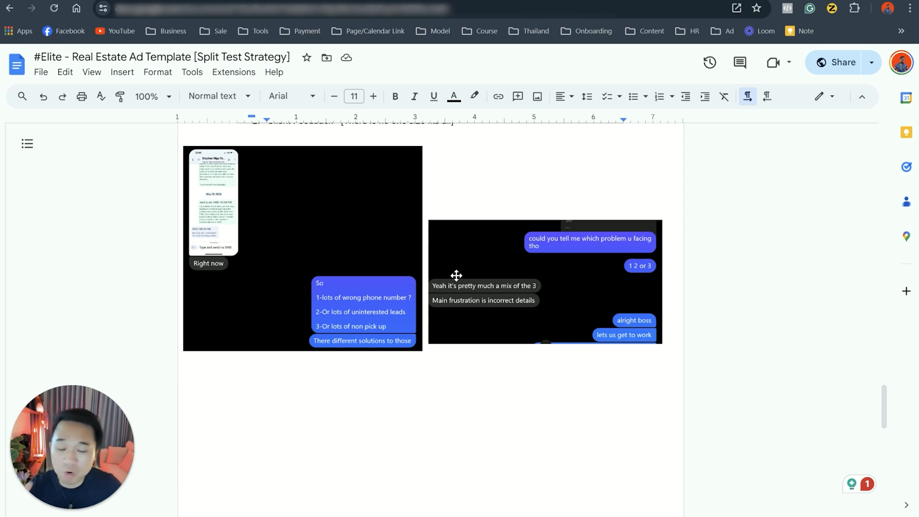
{"action": "left_click", "coordinate": [283, 3]}
{"action": "scroll", "coordinate": [471, 236], "scroll_direction": "right", "scroll_amount": 5}
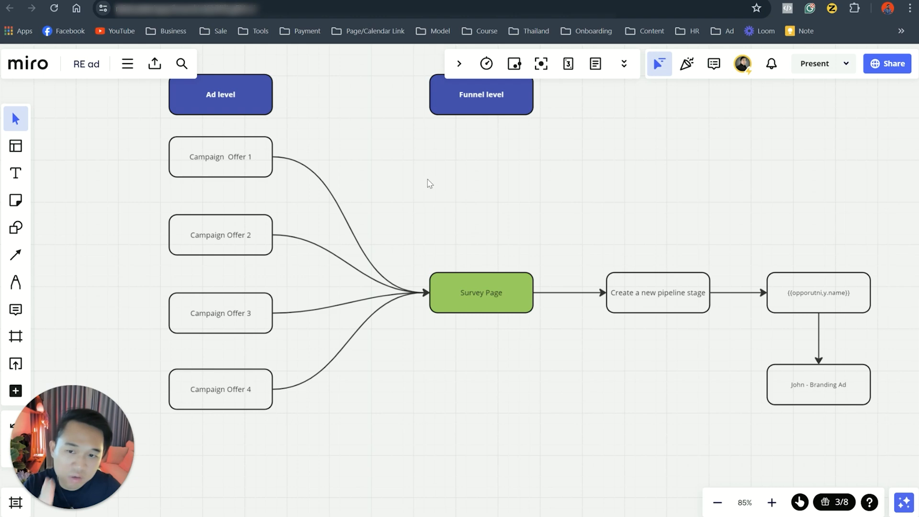
{"action": "left_click_drag", "start_coordinate": [393, 163], "coordinate": [402, 195]}
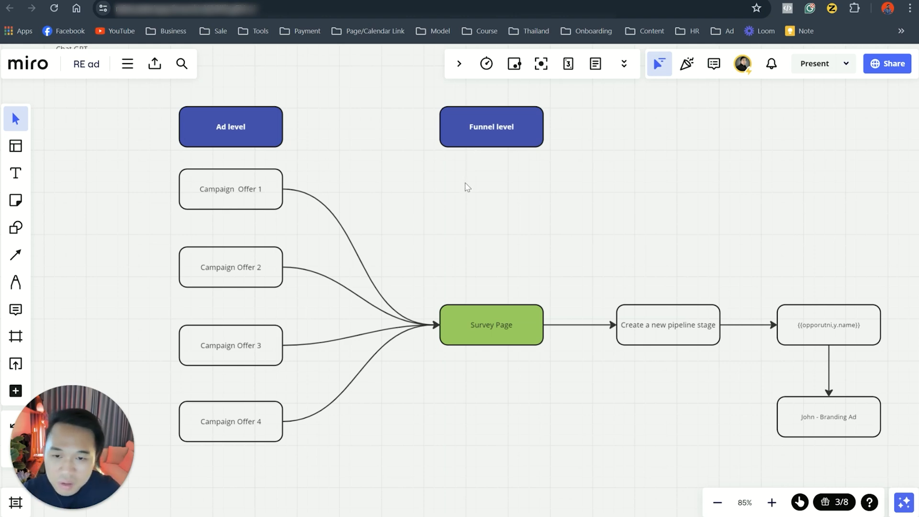
{"action": "left_click_drag", "start_coordinate": [411, 213], "coordinate": [479, 214]}
{"action": "left_click_drag", "start_coordinate": [461, 385], "coordinate": [470, 385]}
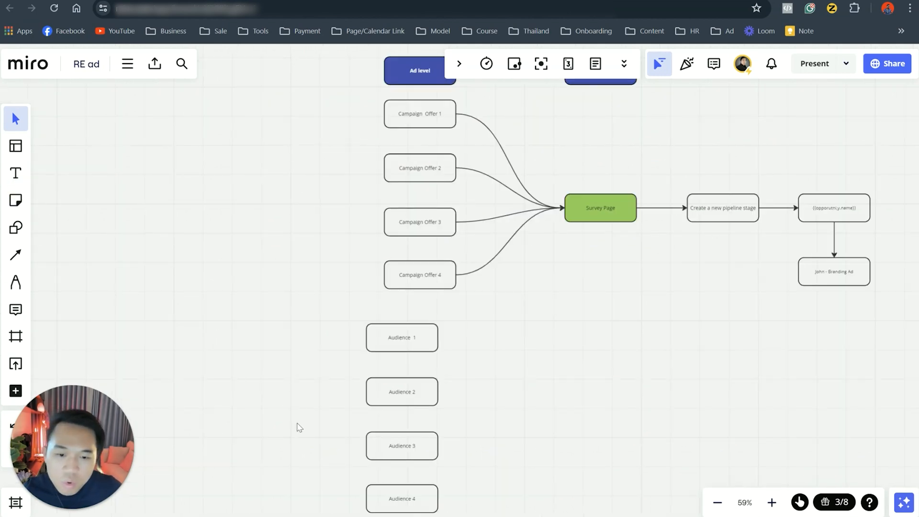
Step: Select the Audience 1 to Audience 4 boxes together and line them up beneath the Campaign Offer column
{"action": "left_click_drag", "start_coordinate": [299, 424], "coordinate": [230, 299]}
{"action": "left_click_drag", "start_coordinate": [266, 196], "coordinate": [410, 423]}
{"action": "scroll", "coordinate": [429, 384], "scroll_direction": "up", "scroll_amount": 2}
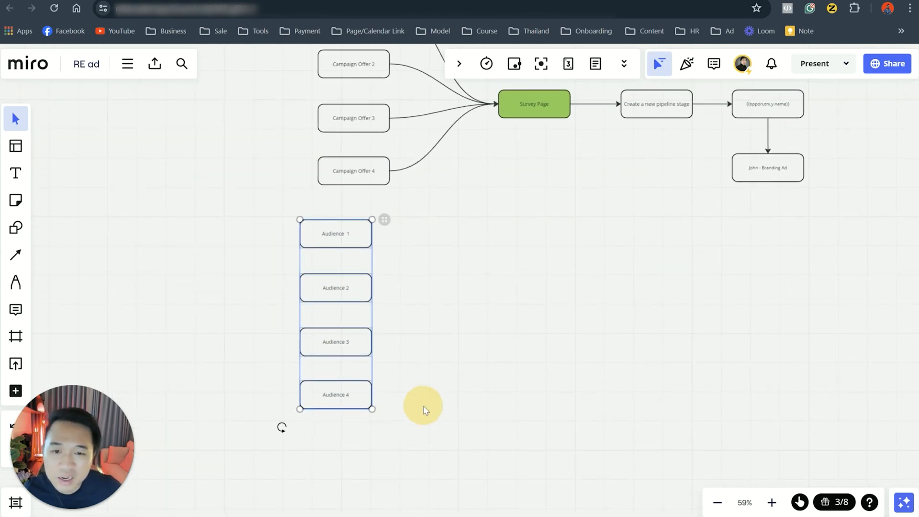
{"action": "left_click_drag", "start_coordinate": [340, 260], "coordinate": [359, 270]}
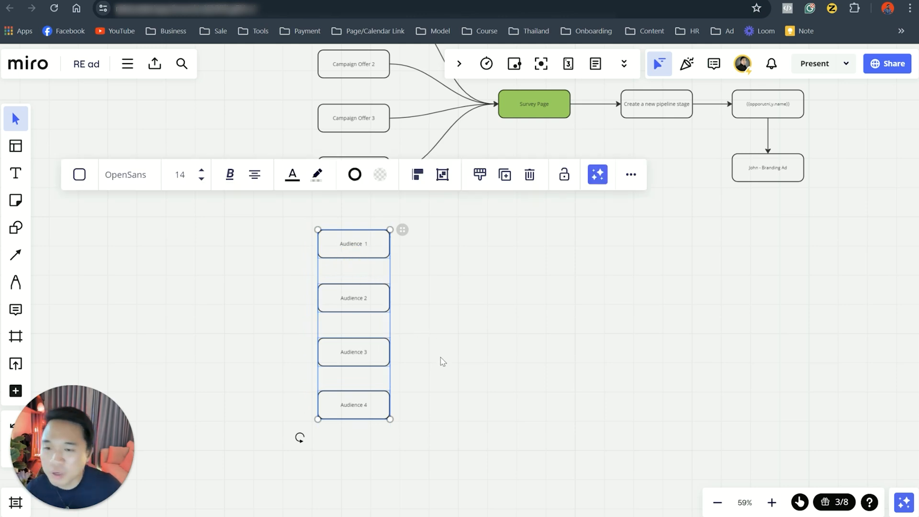
{"action": "left_click_drag", "start_coordinate": [477, 294], "coordinate": [513, 365]}
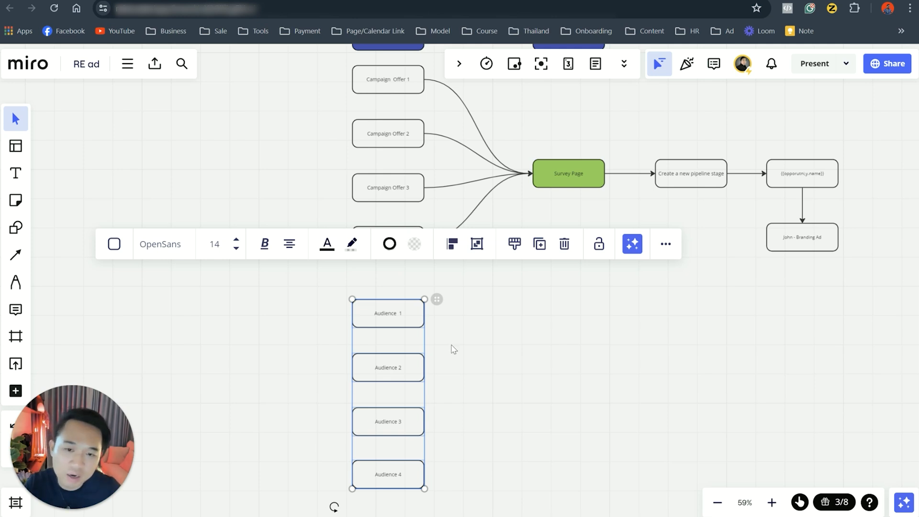
{"action": "left_click_drag", "start_coordinate": [471, 381], "coordinate": [558, 393]}
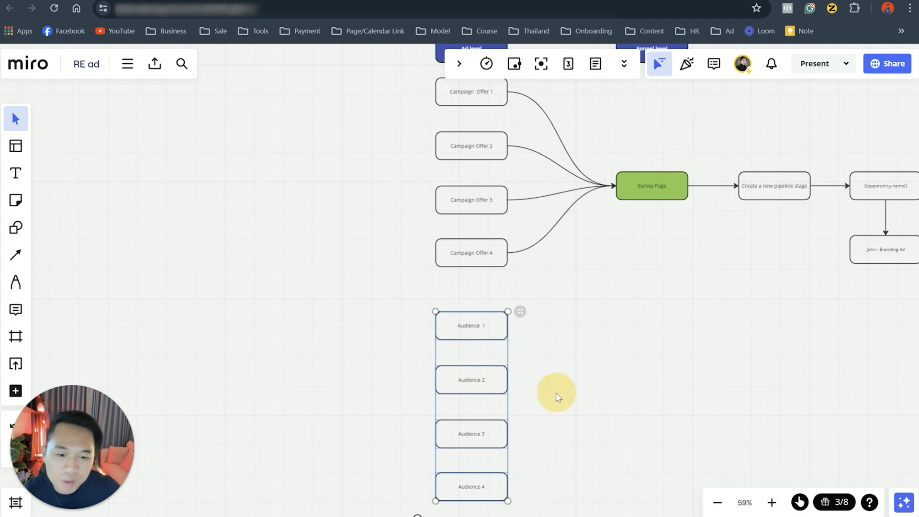
{"action": "mouse_move", "coordinate": [480, 358]}
{"action": "left_mouse_down"}
{"action": "mouse_move", "coordinate": [404, 323]}
{"action": "mouse_move", "coordinate": [479, 358]}
{"action": "left_mouse_up"}
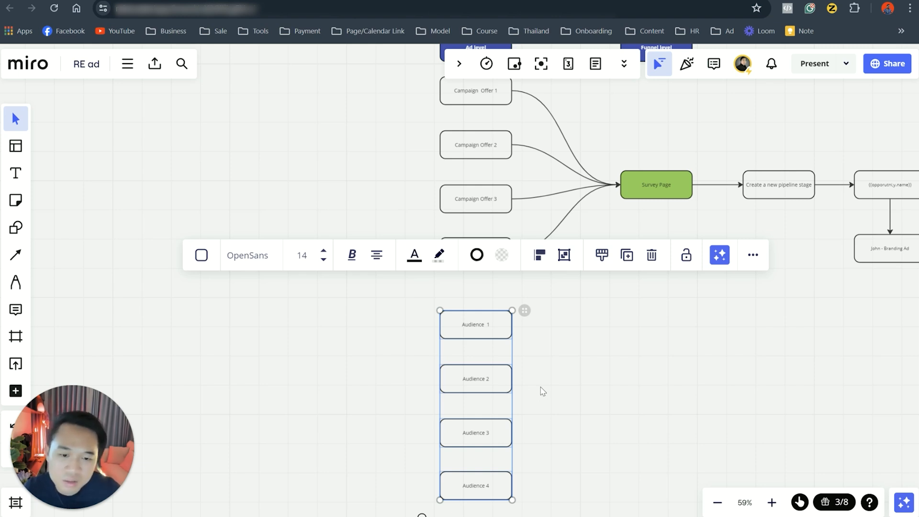
Step: Move the four Audience boxes to the left of the Campaign Offer boxes, aligned row by row
{"action": "left_click_drag", "start_coordinate": [457, 347], "coordinate": [280, 131]}
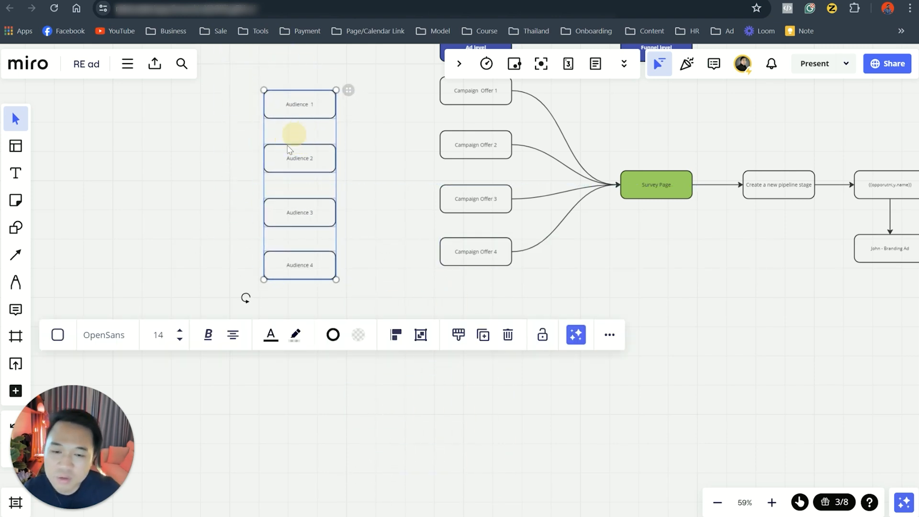
{"action": "scroll", "coordinate": [400, 244], "scroll_direction": "up", "scroll_amount": 3}
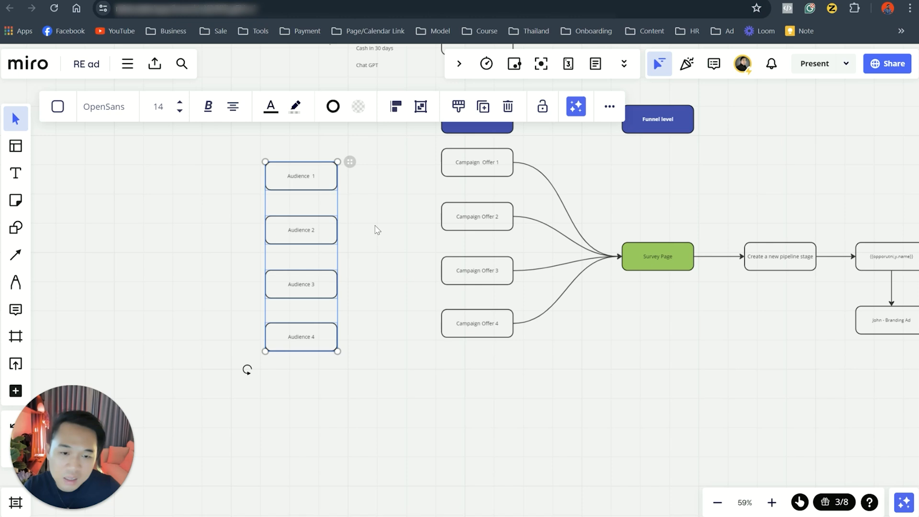
{"action": "left_click_drag", "start_coordinate": [536, 343], "coordinate": [515, 356]}
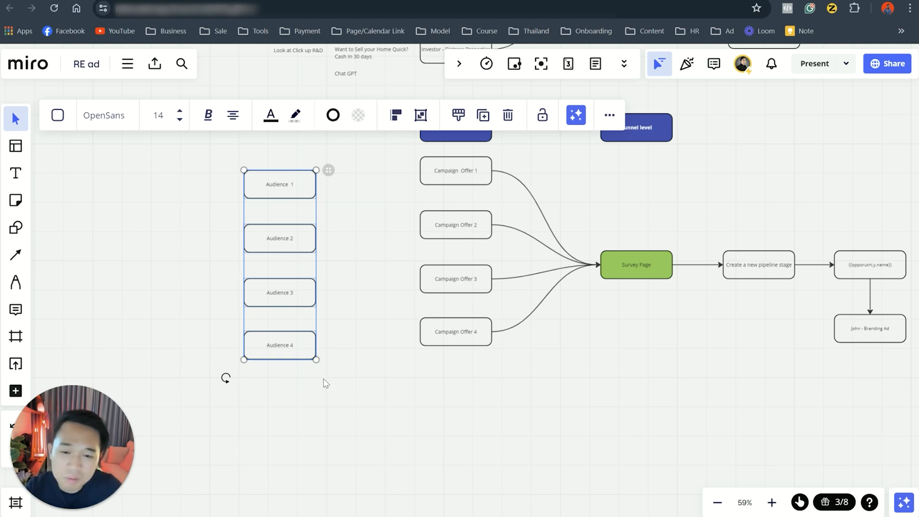
{"action": "left_click_drag", "start_coordinate": [362, 236], "coordinate": [398, 282]}
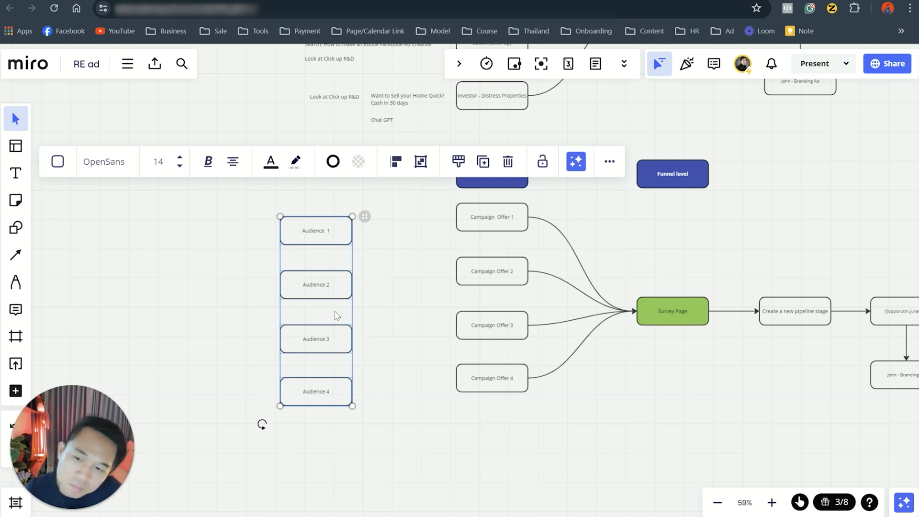
{"action": "left_click_drag", "start_coordinate": [344, 365], "coordinate": [347, 358]}
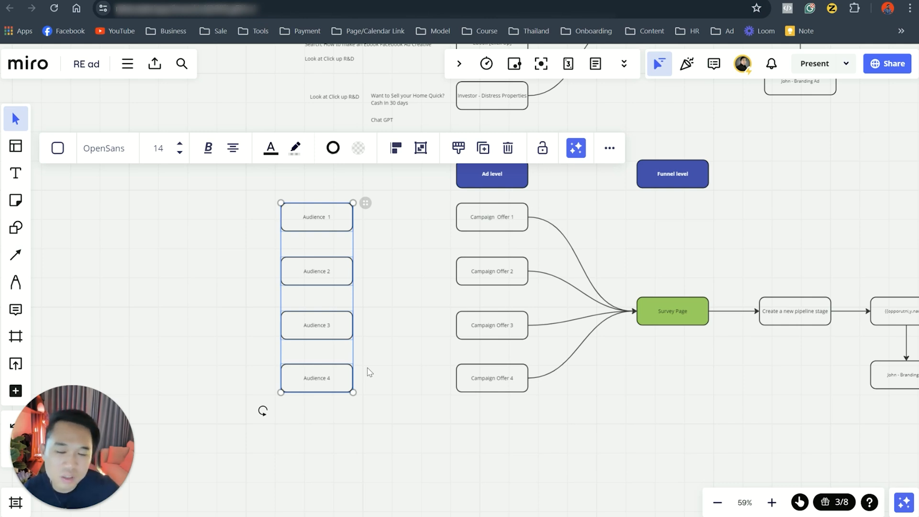
{"action": "left_click", "coordinate": [418, 467]}
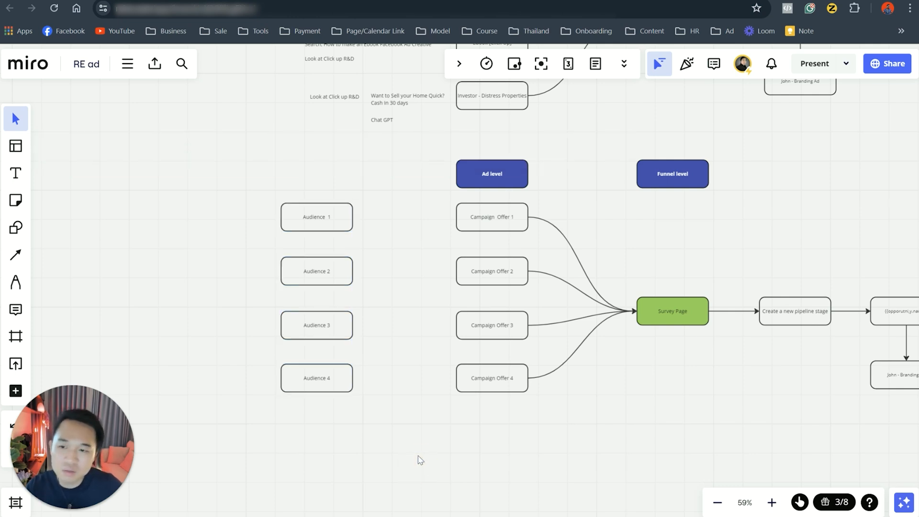
{"action": "left_click_drag", "start_coordinate": [520, 427], "coordinate": [413, 395]}
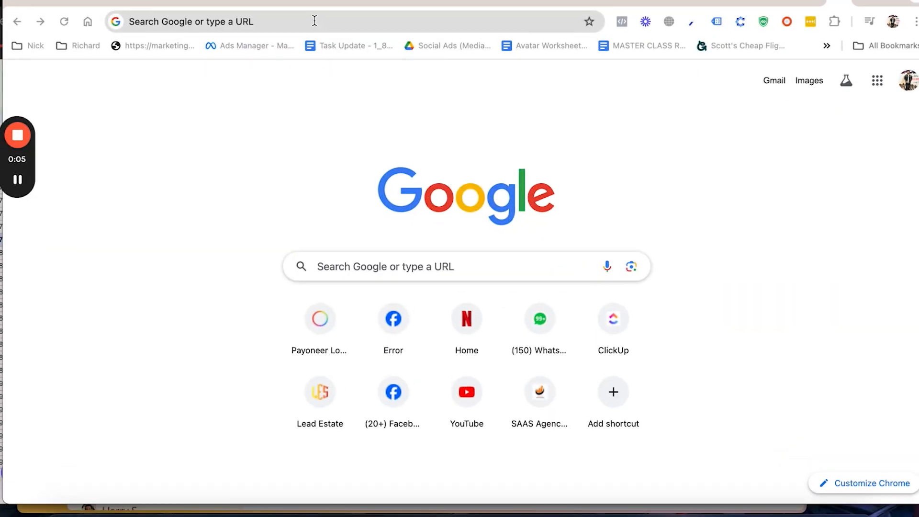
Step: Search Google for "facebook ad library" and open Facebook's Ad Library
{"action": "left_click", "coordinate": [315, 20]}
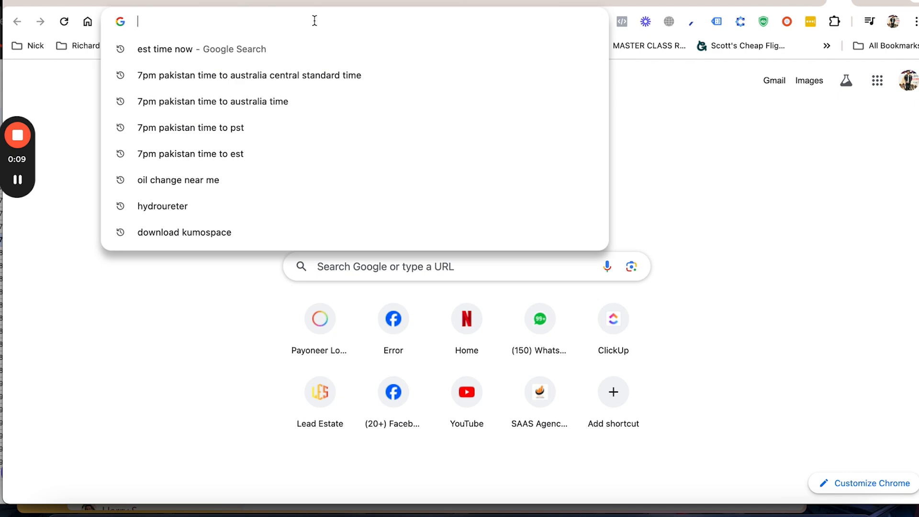
{"action": "type", "text": "face"}
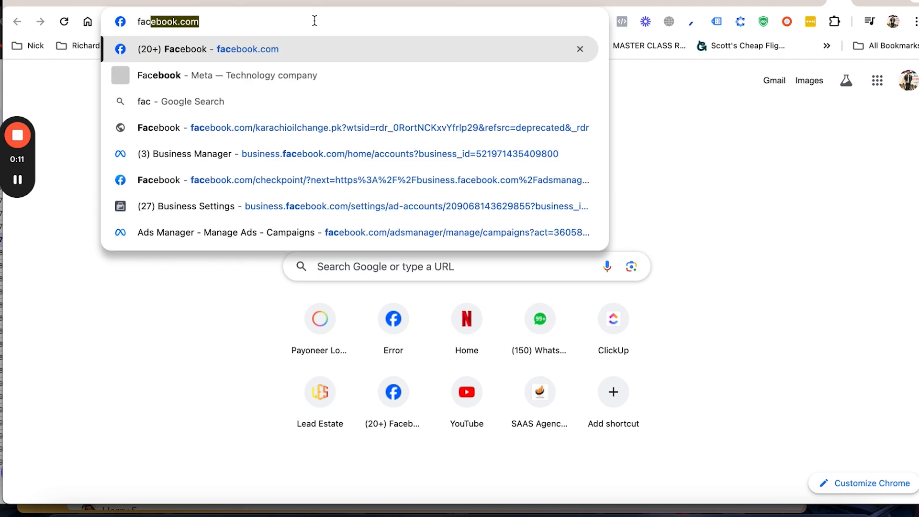
{"action": "type", "text": "boo"}
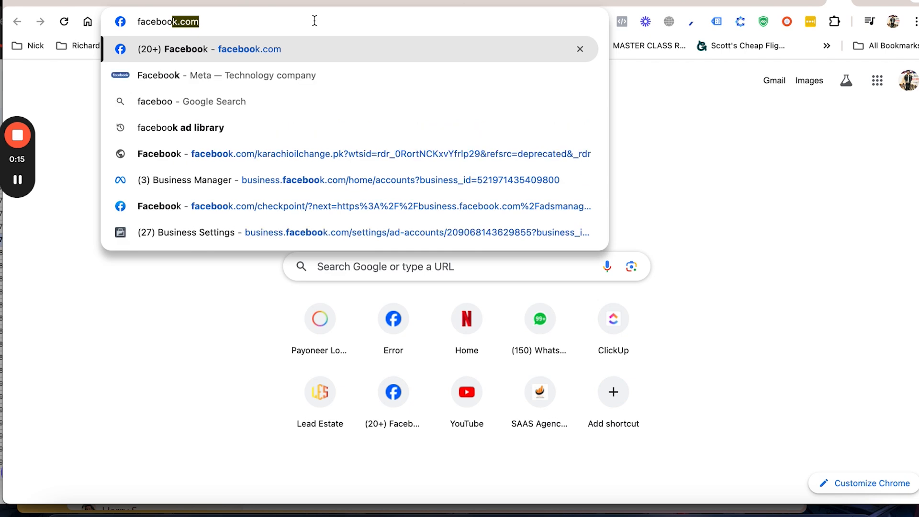
{"action": "type", "text": "k ad"}
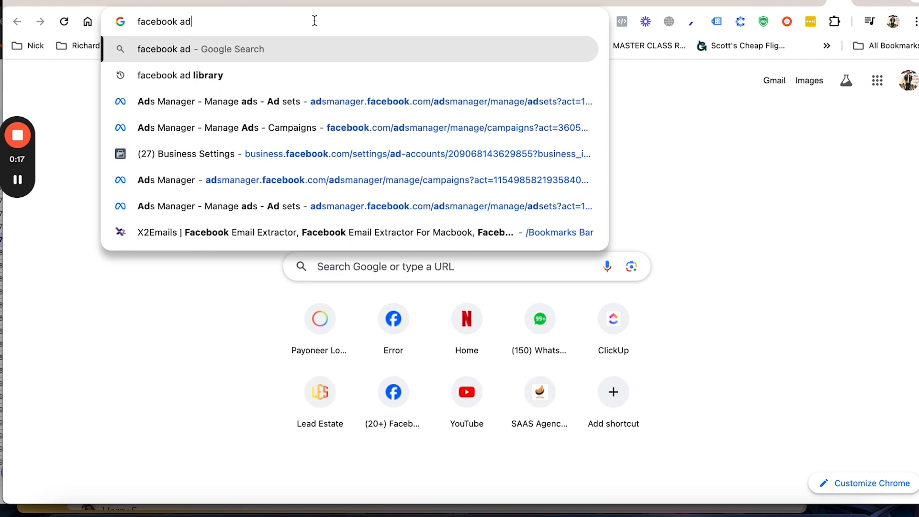
{"action": "key", "text": "Down"}
{"action": "key", "text": "Return"}
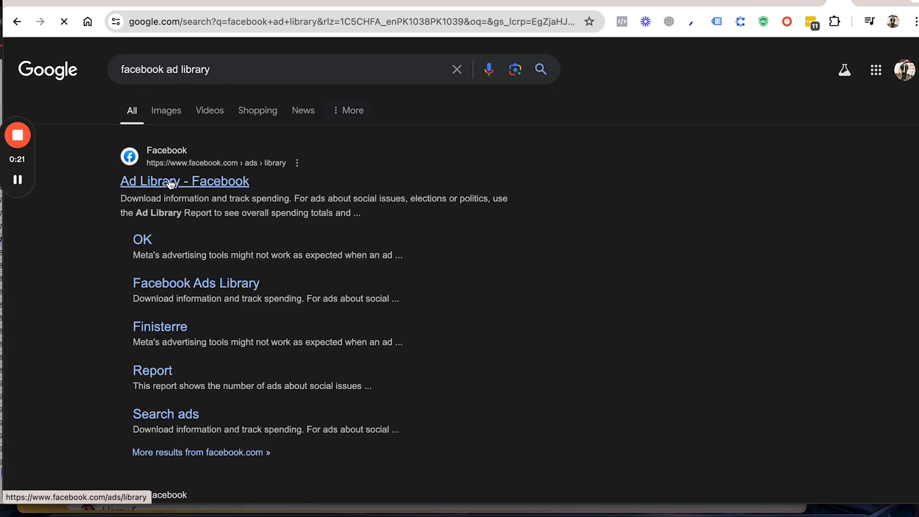
{"action": "left_click", "coordinate": [171, 184]}
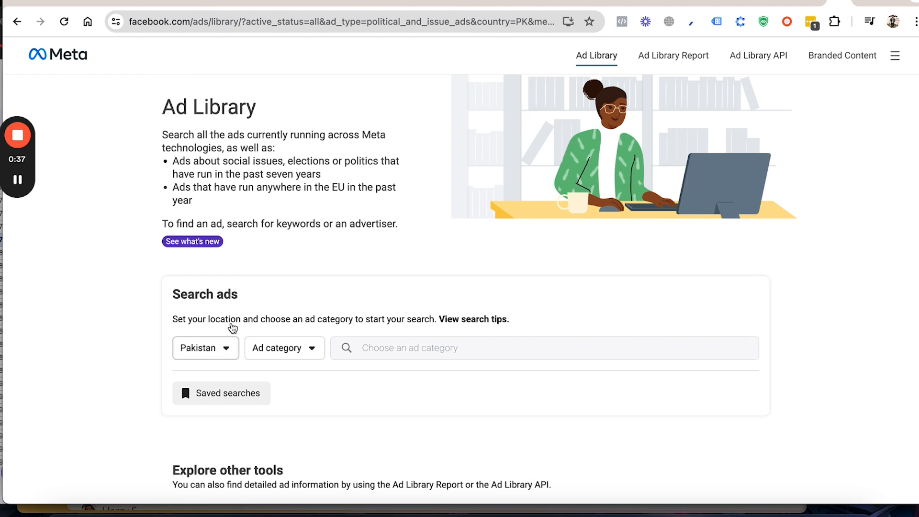
Step: Set the Ad Library's search country to Australia
{"action": "left_click", "coordinate": [218, 347]}
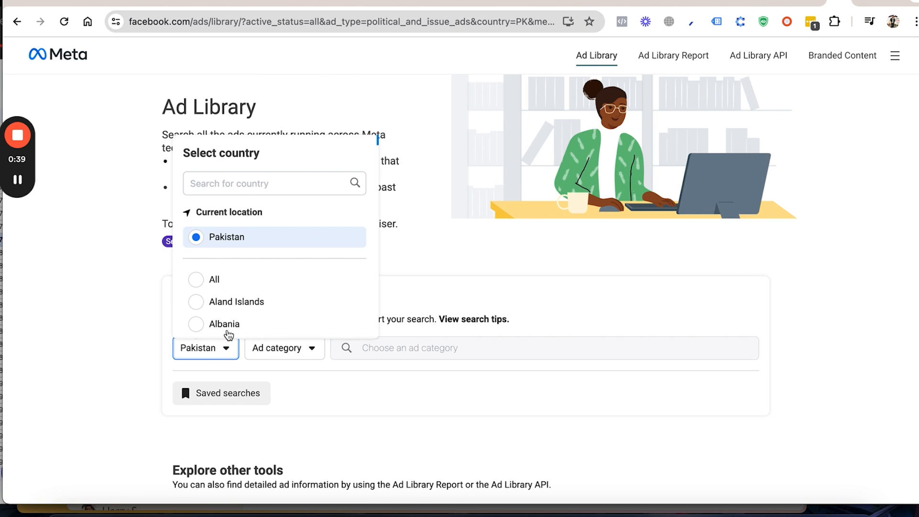
{"action": "left_click", "coordinate": [240, 182]}
{"action": "type", "text": "auus"}
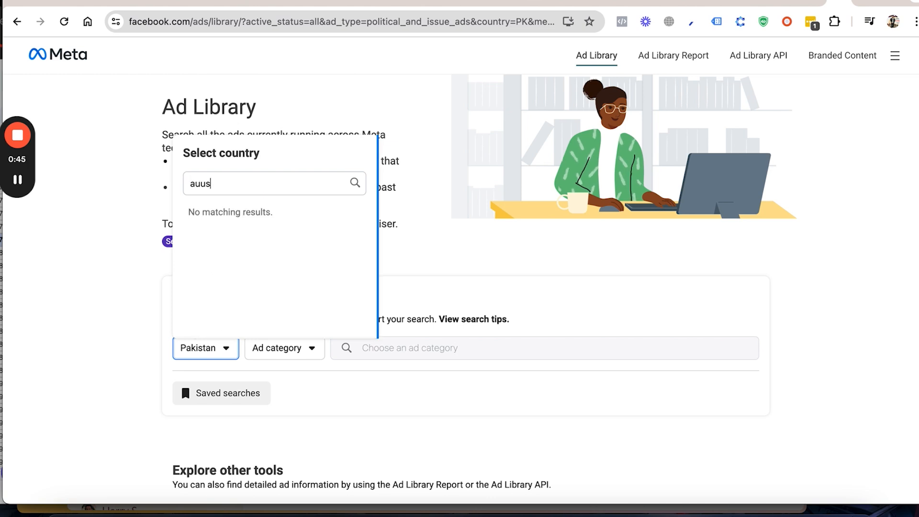
{"action": "key", "text": "BackSpace"}
{"action": "type", "text": "strr"}
{"action": "key", "text": "BackSpace"}
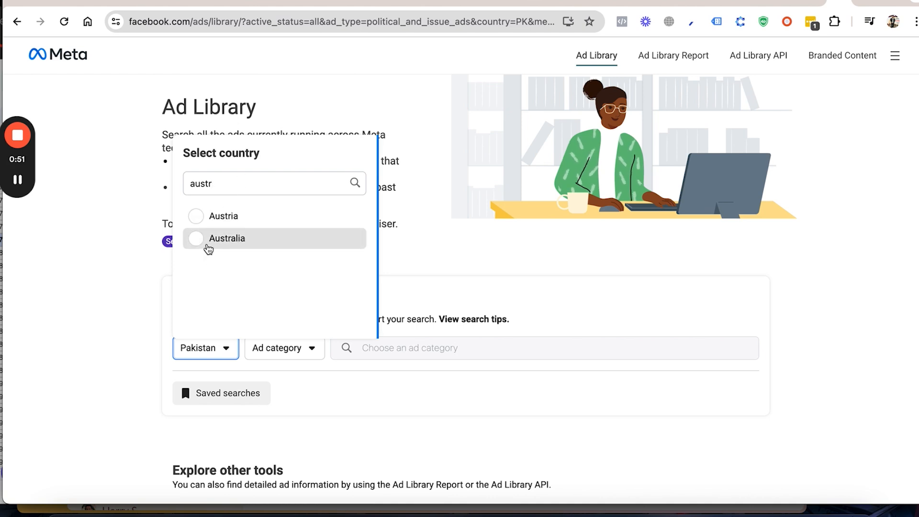
{"action": "left_click", "coordinate": [208, 248]}
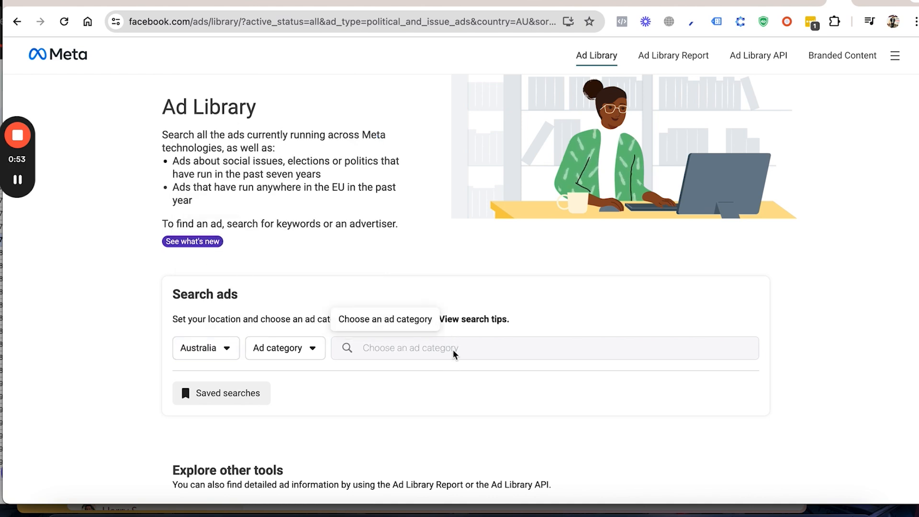
{"action": "left_click", "coordinate": [349, 352]}
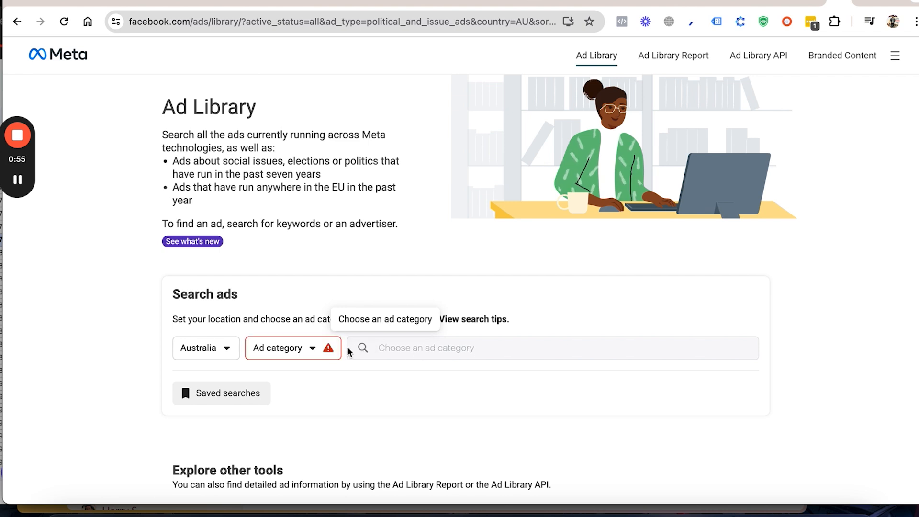
Step: Set the ad category to All ads and search the Ad Library for "home seller"
{"action": "left_click", "coordinate": [285, 351]}
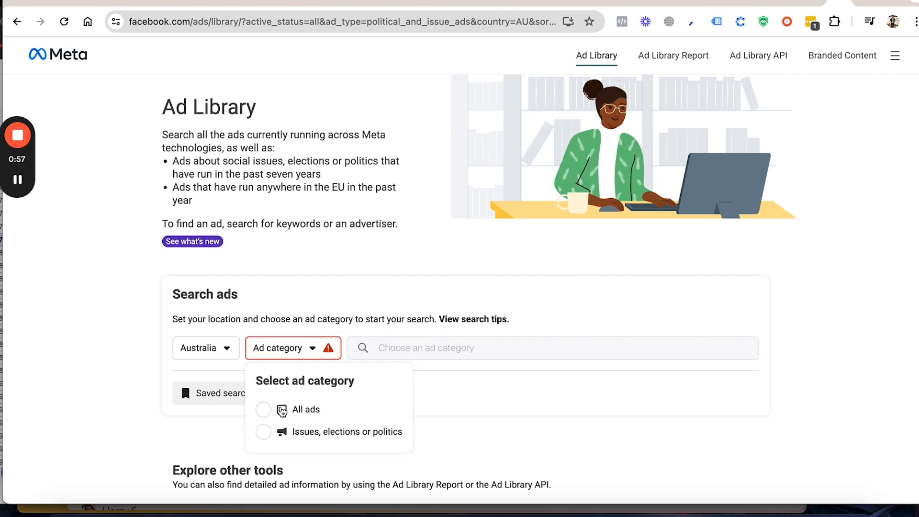
{"action": "left_click", "coordinate": [282, 411]}
{"action": "left_click", "coordinate": [456, 349]}
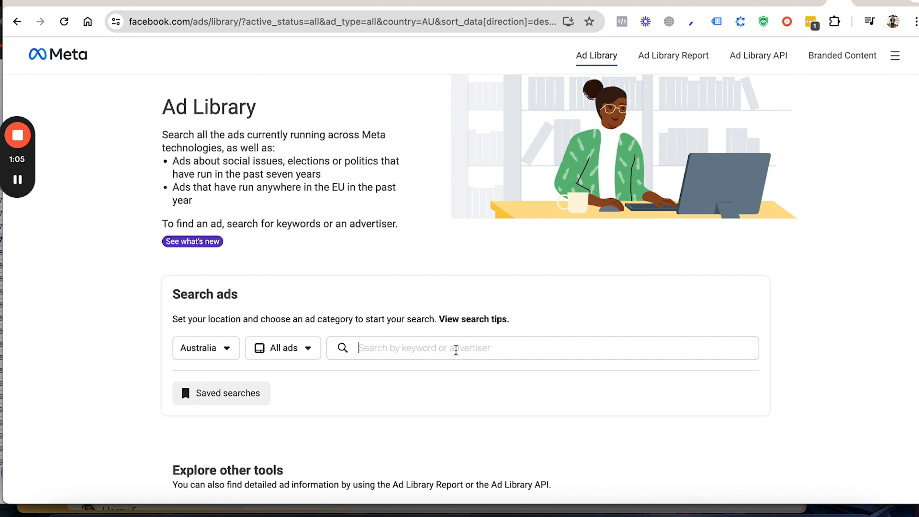
{"action": "type", "text": "ho"}
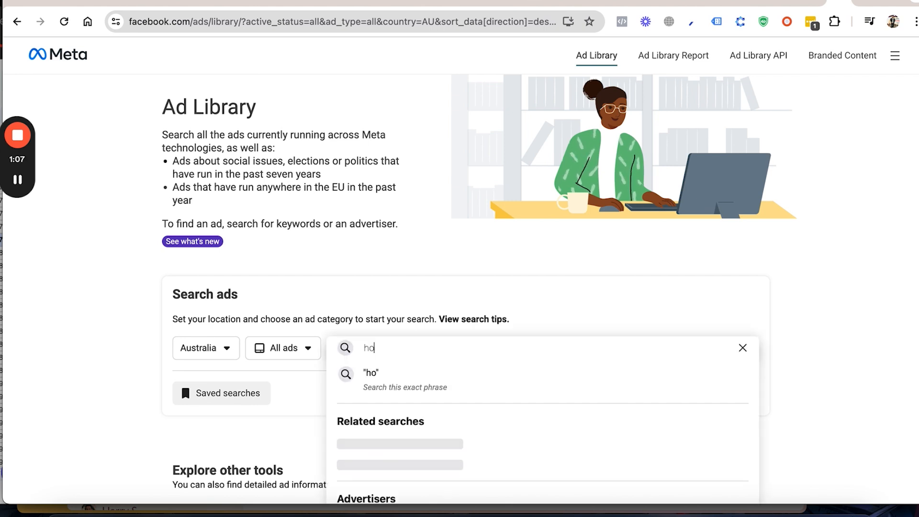
{"action": "type", "text": "me sell"}
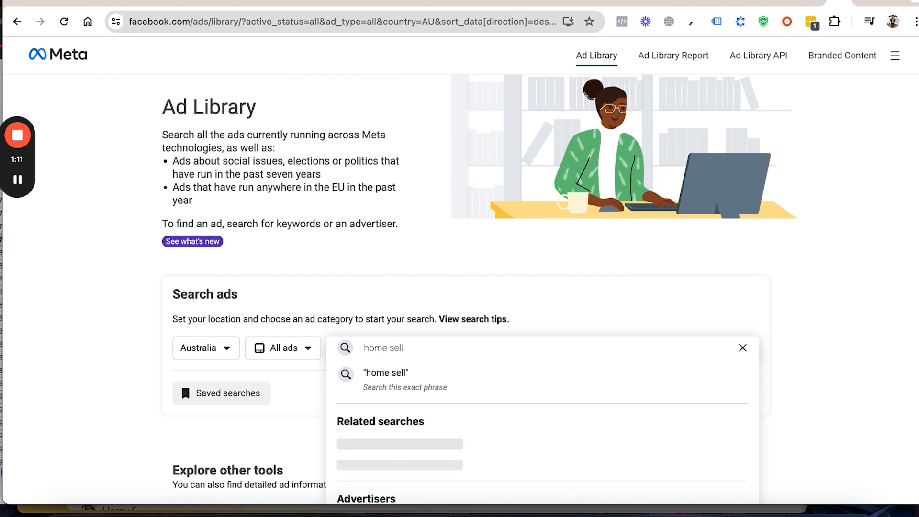
{"action": "type", "text": "err"}
{"action": "key", "text": "BackSpace"}
{"action": "key", "text": "Return"}
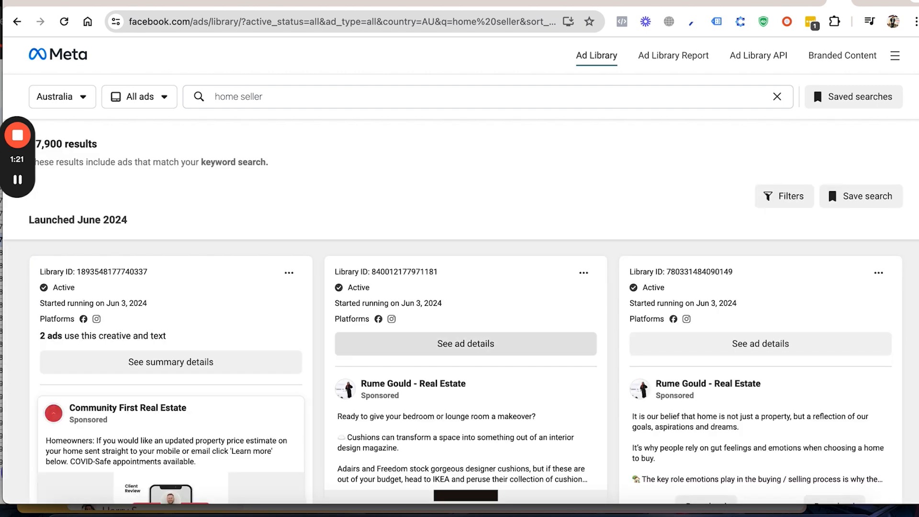
Step: Look through the "home seller" ads, examining their advertisers, copy and creatives
{"action": "scroll", "coordinate": [330, 407], "scroll_direction": "down", "scroll_amount": 2}
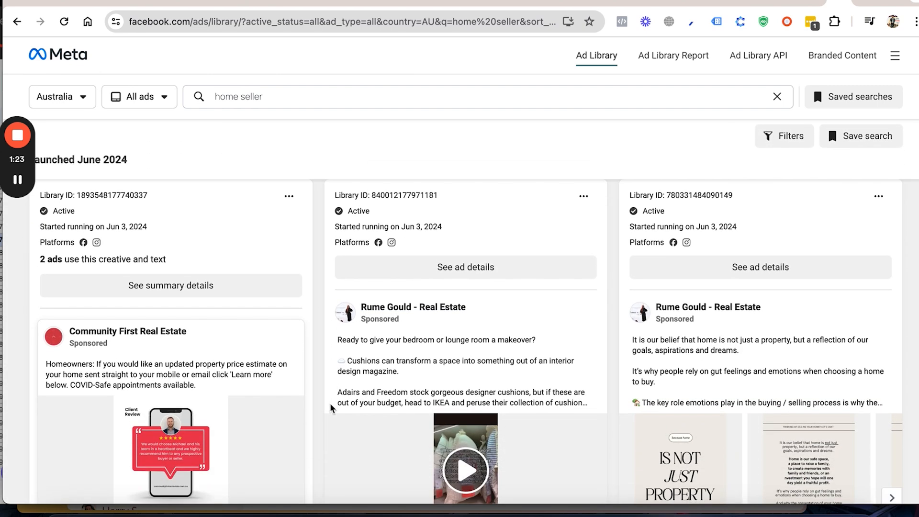
{"action": "scroll", "coordinate": [333, 408], "scroll_direction": "down", "scroll_amount": 1}
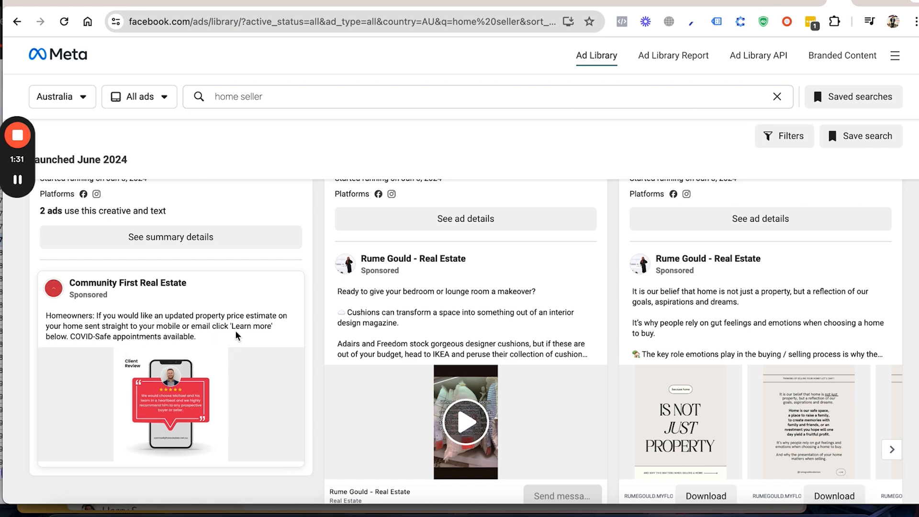
{"action": "scroll", "coordinate": [236, 336], "scroll_direction": "down", "scroll_amount": 1}
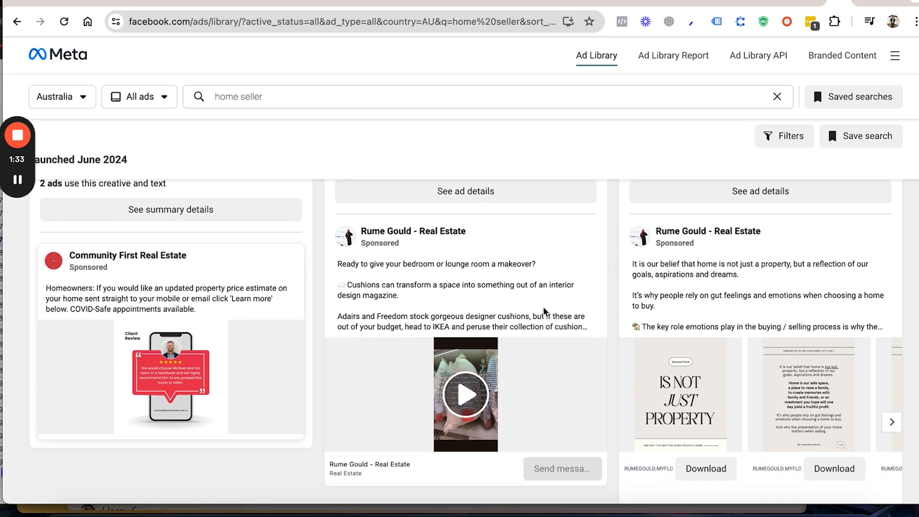
{"action": "scroll", "coordinate": [688, 299], "scroll_direction": "down", "scroll_amount": 6}
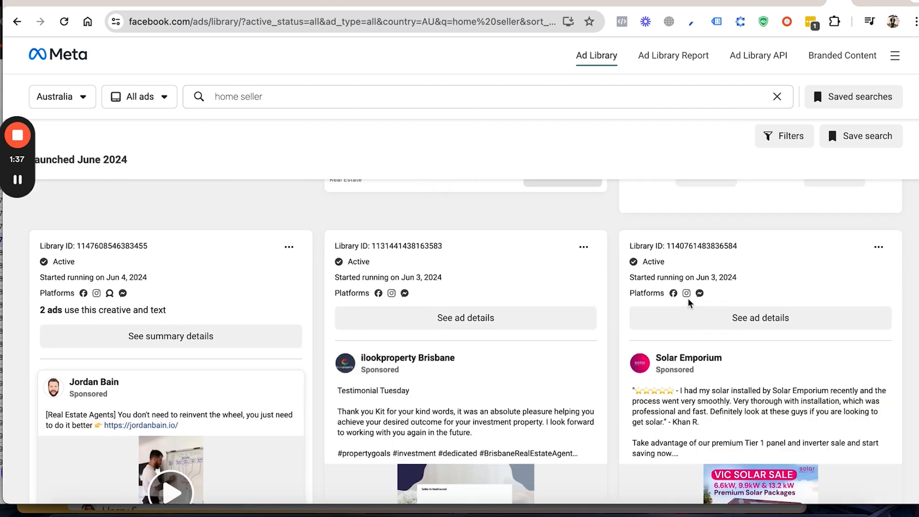
{"action": "scroll", "coordinate": [687, 298], "scroll_direction": "down", "scroll_amount": 2}
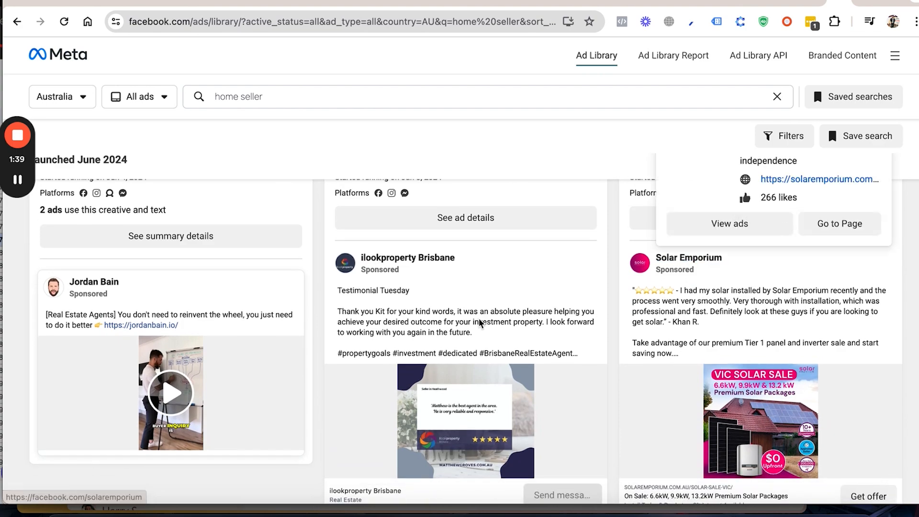
{"action": "scroll", "coordinate": [472, 318], "scroll_direction": "up", "scroll_amount": 5}
{"action": "scroll", "coordinate": [473, 317], "scroll_direction": "down", "scroll_amount": 3}
{"action": "scroll", "coordinate": [472, 321], "scroll_direction": "down", "scroll_amount": 2}
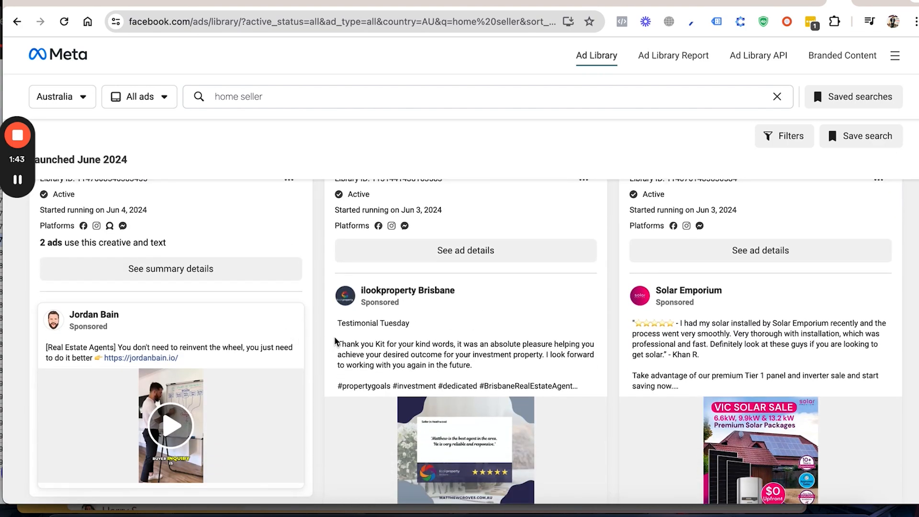
{"action": "scroll", "coordinate": [335, 341], "scroll_direction": "down", "scroll_amount": 1}
{"action": "scroll", "coordinate": [334, 335], "scroll_direction": "up", "scroll_amount": 10}
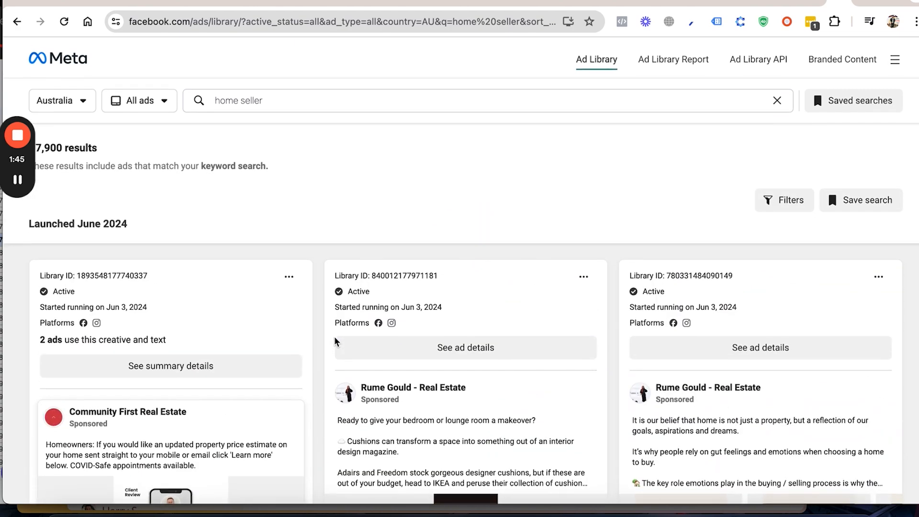
Step: Open the Home Seller Guide advertiser from the search suggestions and check its ads in Australia
{"action": "left_click_drag", "start_coordinate": [264, 96], "coordinate": [224, 97]}
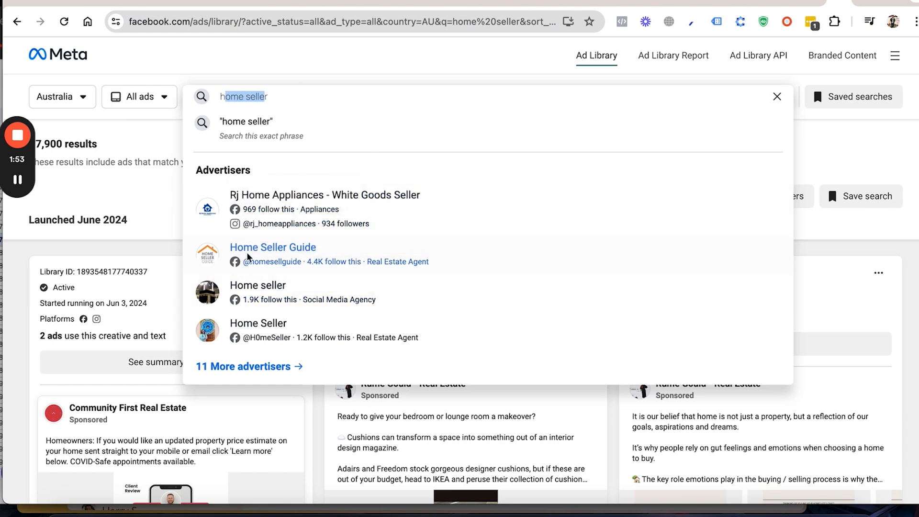
{"action": "left_click", "coordinate": [265, 256]}
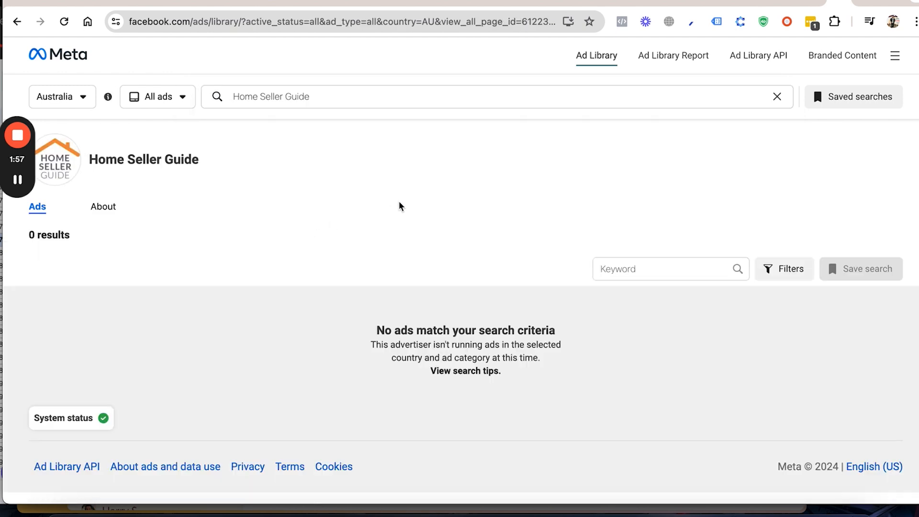
{"action": "scroll", "coordinate": [422, 252], "scroll_direction": "down", "scroll_amount": 3}
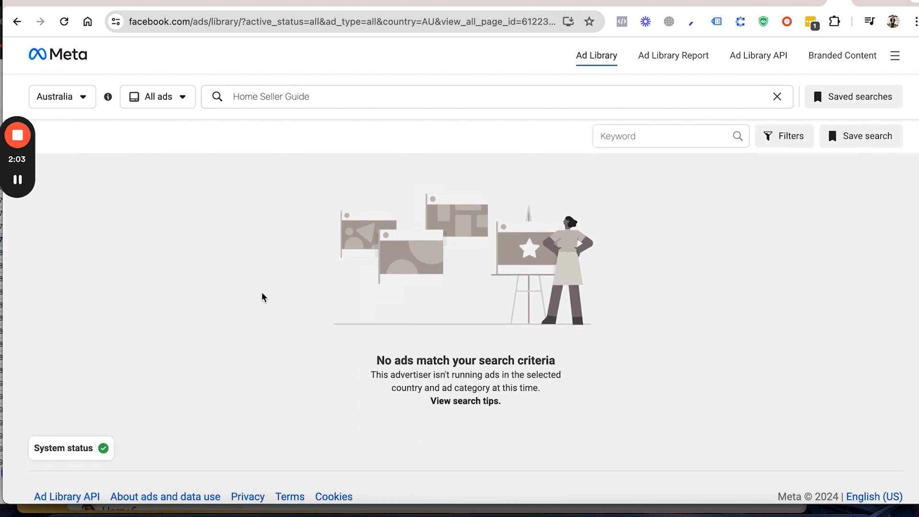
{"action": "scroll", "coordinate": [262, 297], "scroll_direction": "up", "scroll_amount": 3}
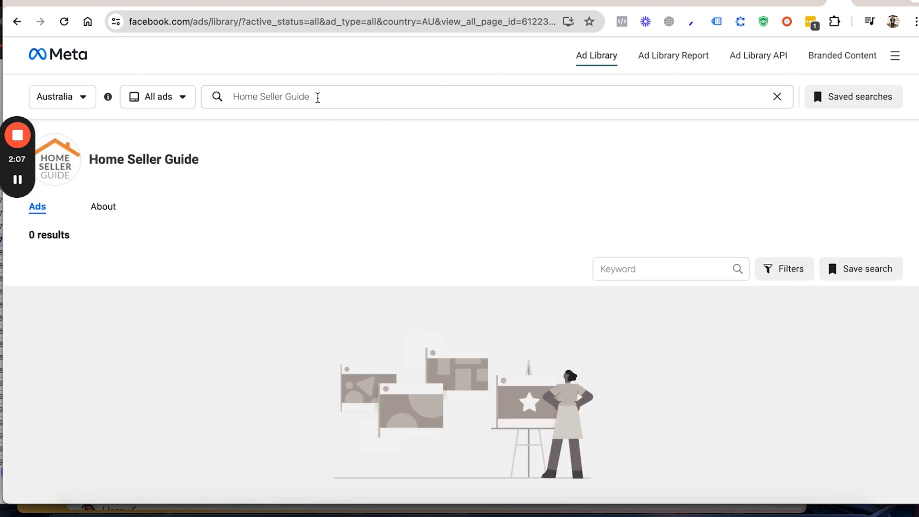
Step: Replace the advertiser search with "how much is your home worth" and run it as a keyword search
{"action": "left_click", "coordinate": [318, 98]}
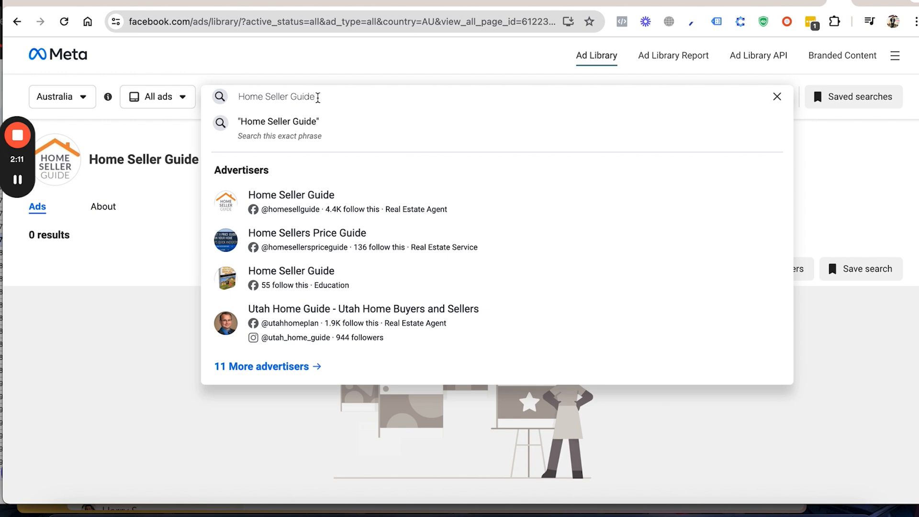
{"action": "left_click_drag", "start_coordinate": [318, 97], "coordinate": [265, 98]}
{"action": "left_click", "coordinate": [19, 183]}
{"action": "left_click", "coordinate": [22, 183]}
{"action": "left_click", "coordinate": [238, 96]}
{"action": "type", "text": "how"}
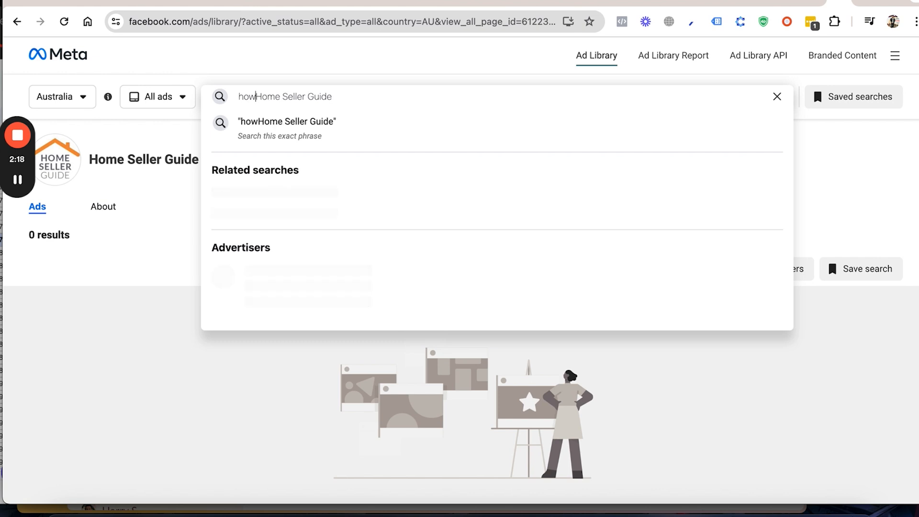
{"action": "left_click_drag", "start_coordinate": [342, 96], "coordinate": [257, 97]}
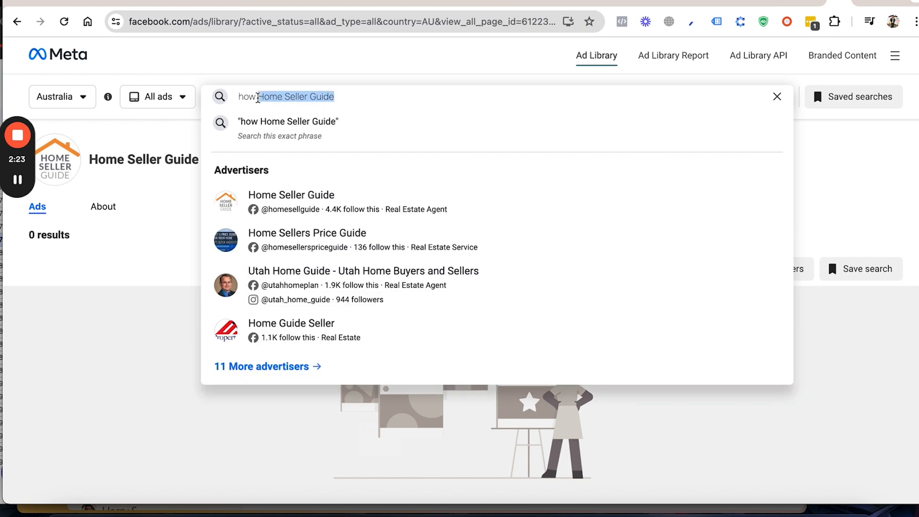
{"action": "key", "text": "BackSpace"}
{"action": "type", "text": "much is"}
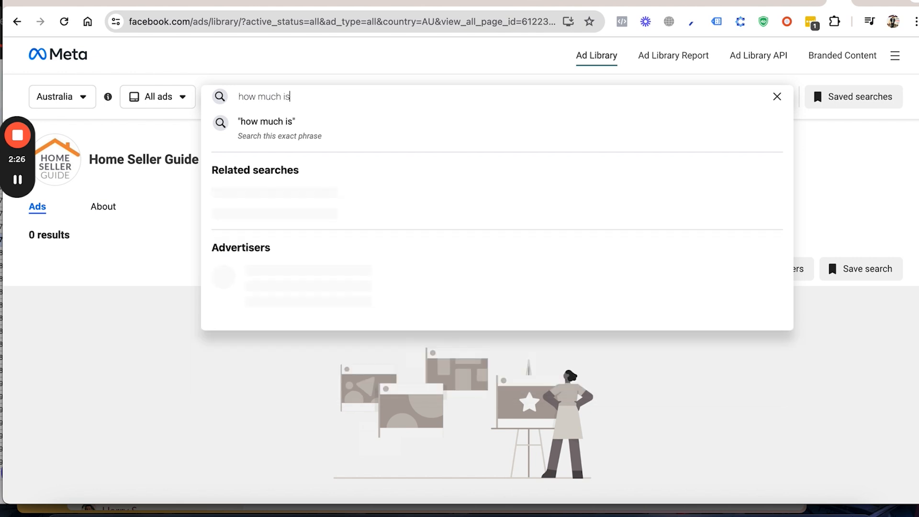
{"action": "type", "text": " your home worrth"}
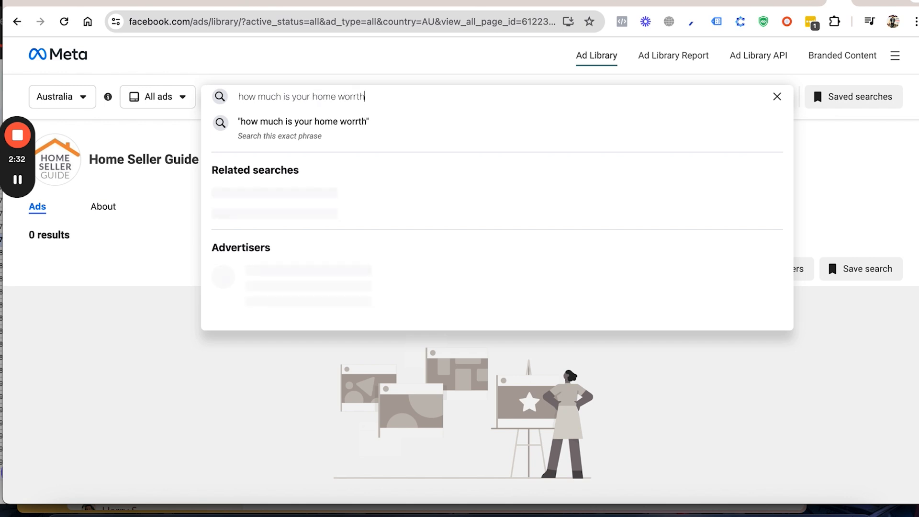
{"action": "key", "text": "Return"}
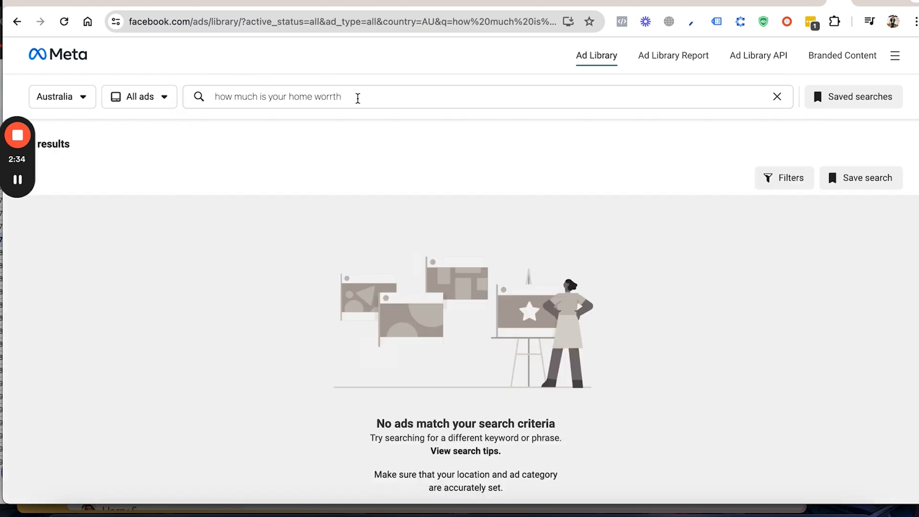
{"action": "left_click", "coordinate": [330, 97]}
{"action": "key", "text": "BackSpace"}
{"action": "key", "text": "Return"}
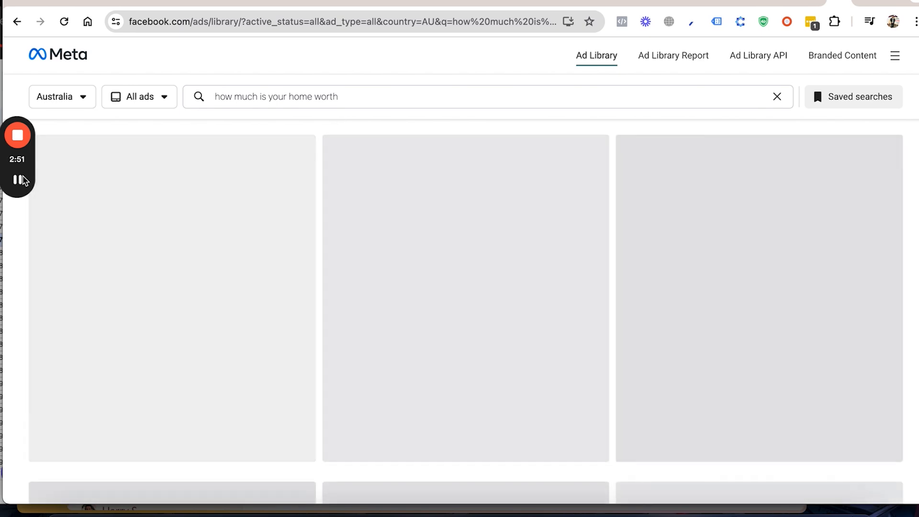
Step: Look through the ads returned for "how much is your home worth" for relevant real estate examples
{"action": "mouse_move", "coordinate": [16, 178]}
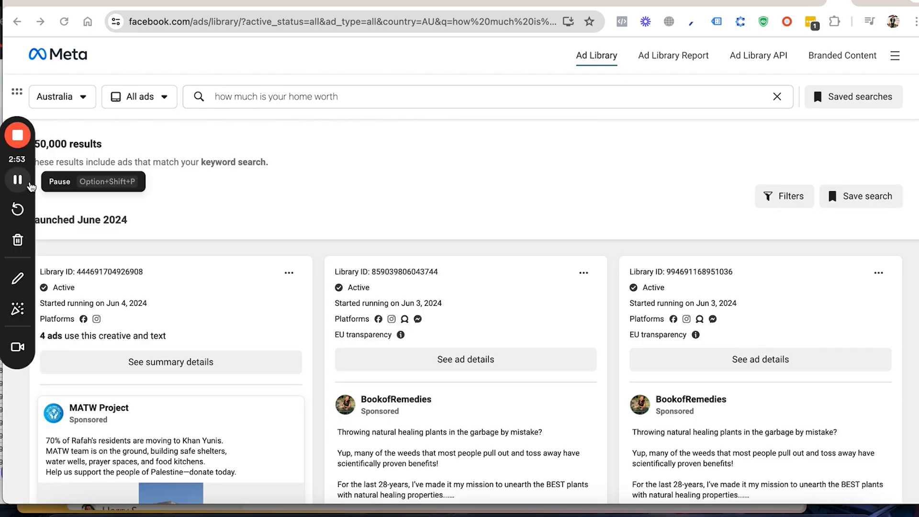
{"action": "scroll", "coordinate": [404, 281], "scroll_direction": "down", "scroll_amount": 9}
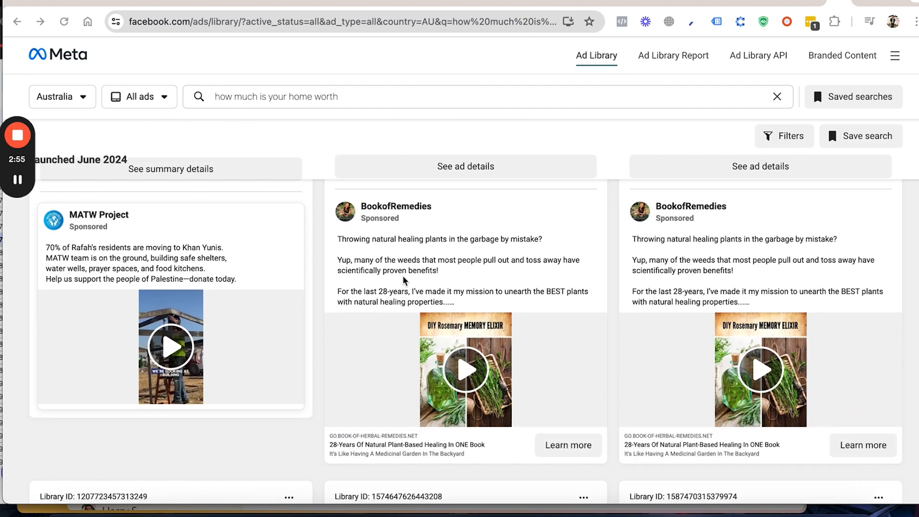
{"action": "scroll", "coordinate": [403, 276], "scroll_direction": "down", "scroll_amount": 9}
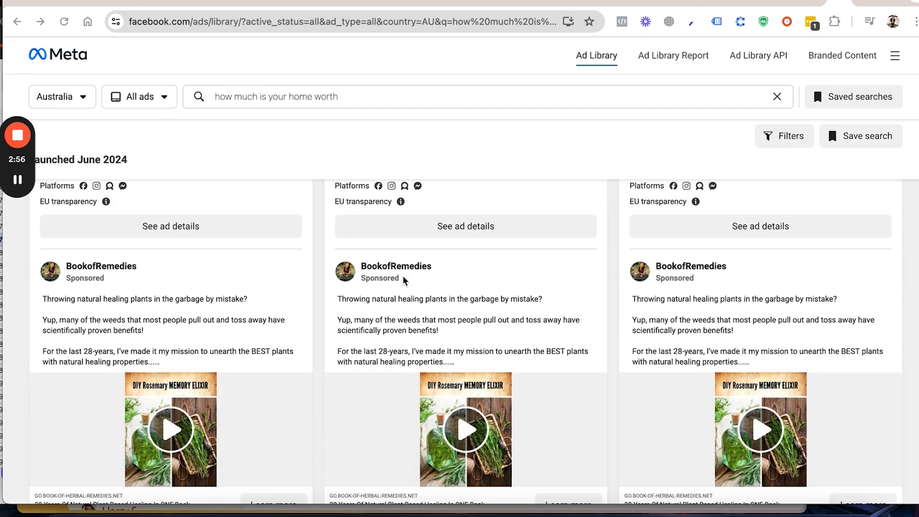
{"action": "scroll", "coordinate": [403, 278], "scroll_direction": "down", "scroll_amount": 3}
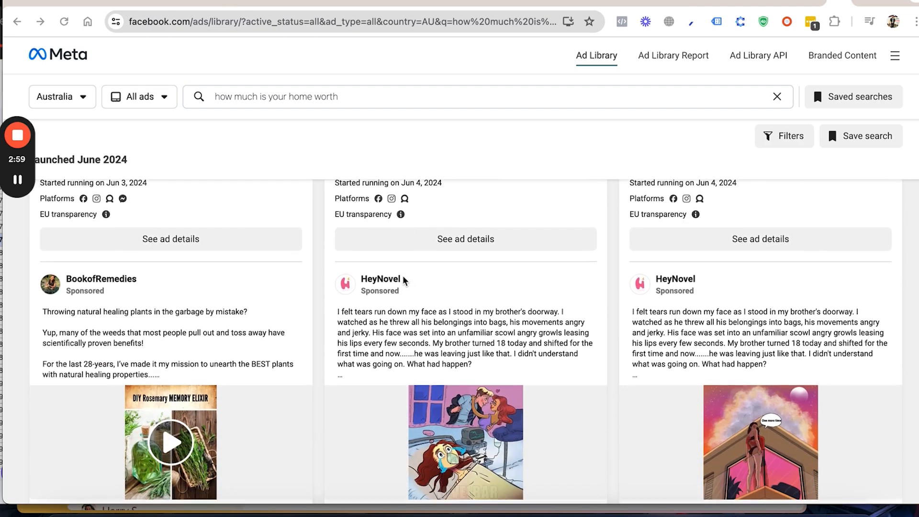
{"action": "scroll", "coordinate": [403, 277], "scroll_direction": "down", "scroll_amount": 8}
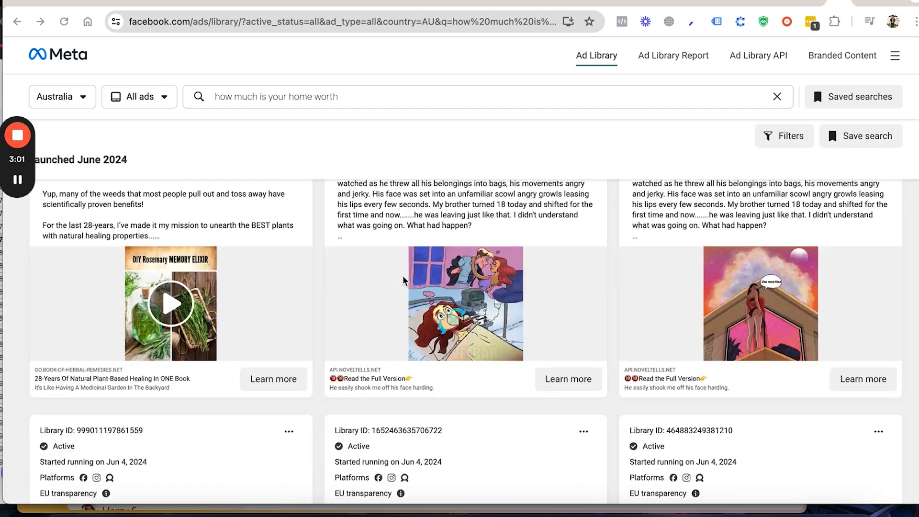
{"action": "scroll", "coordinate": [403, 277], "scroll_direction": "down", "scroll_amount": 10}
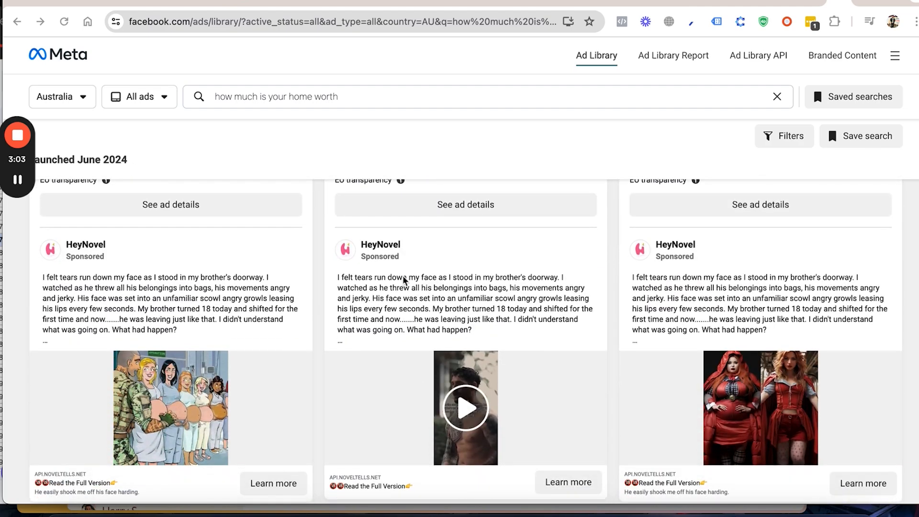
{"action": "scroll", "coordinate": [402, 275], "scroll_direction": "up", "scroll_amount": 15}
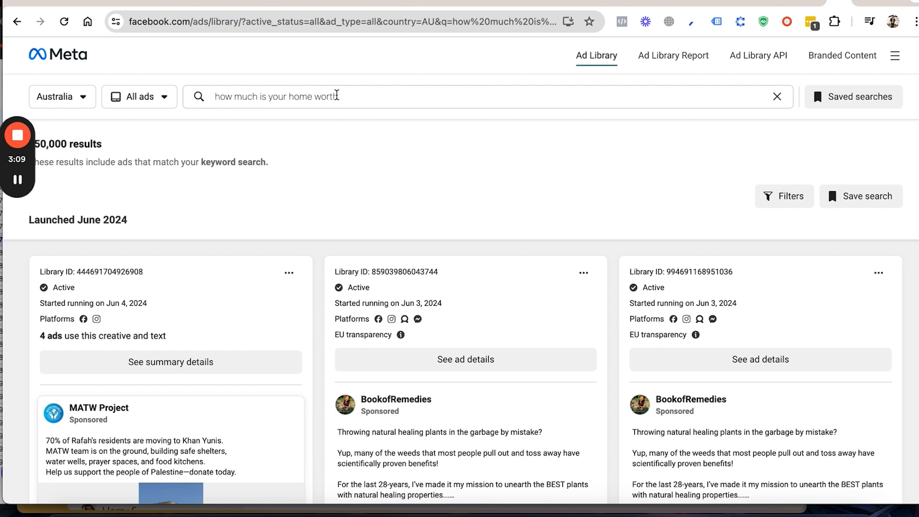
{"action": "left_click", "coordinate": [322, 96]}
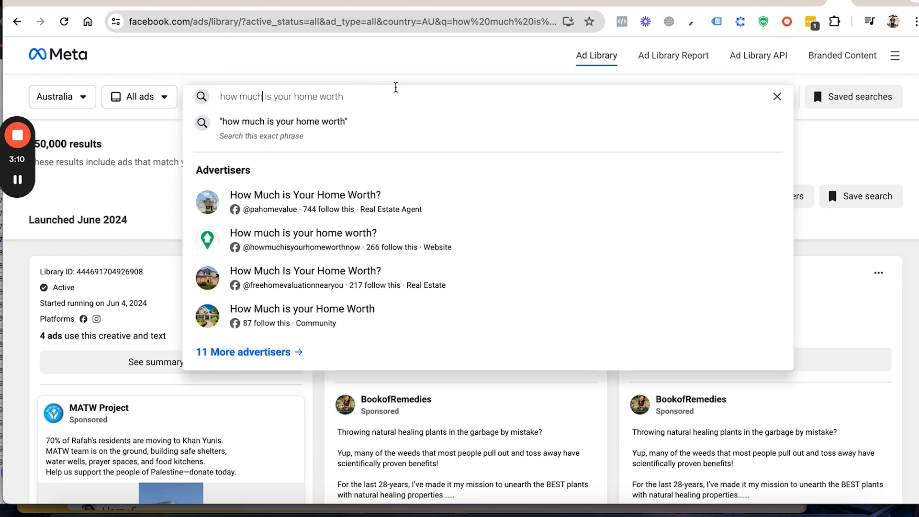
{"action": "left_click_drag", "start_coordinate": [352, 96], "coordinate": [262, 103]}
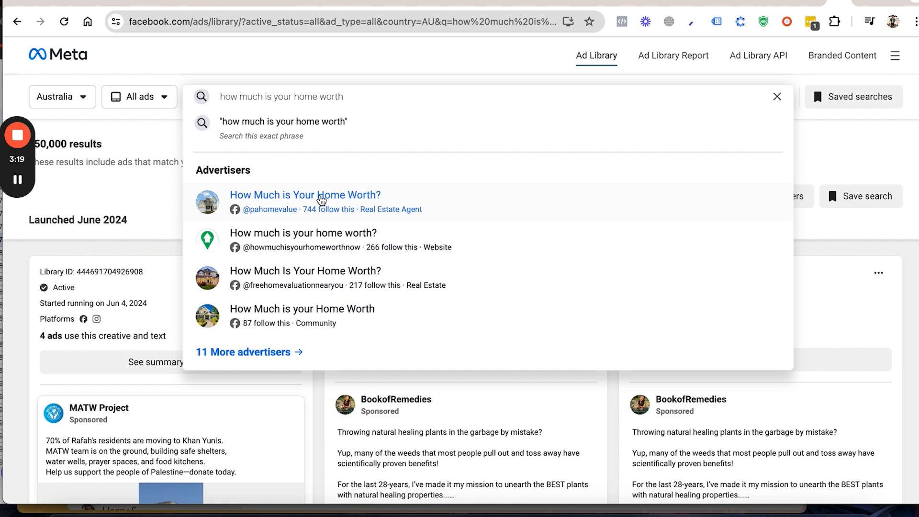
{"action": "left_click", "coordinate": [318, 199]}
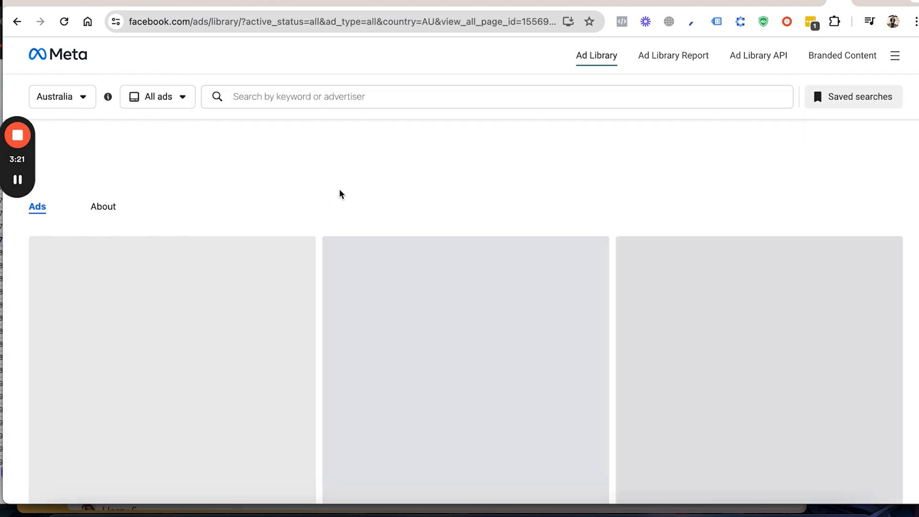
{"action": "scroll", "coordinate": [333, 249], "scroll_direction": "down", "scroll_amount": 5}
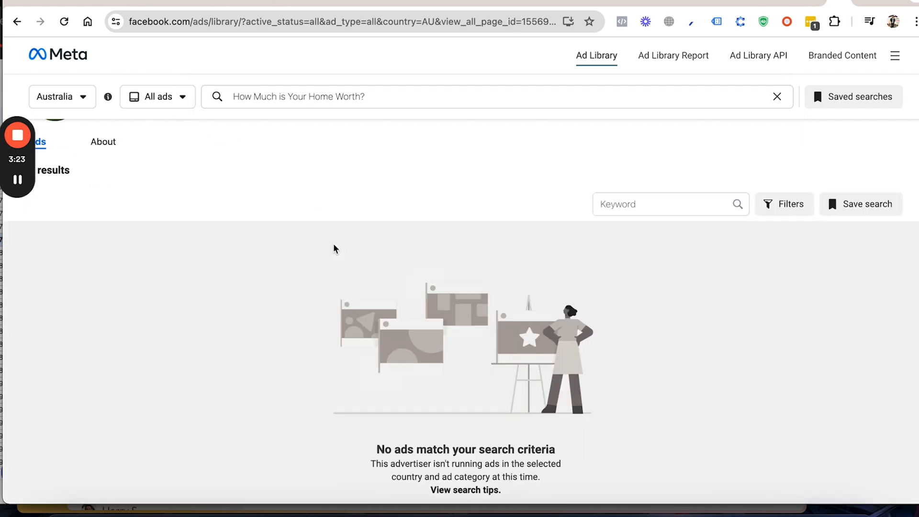
{"action": "scroll", "coordinate": [339, 186], "scroll_direction": "up", "scroll_amount": 5}
Step: Replace the advertiser search with "real estate" and run it as a keyword search in Australia
{"action": "left_click_drag", "start_coordinate": [379, 96], "coordinate": [239, 94]}
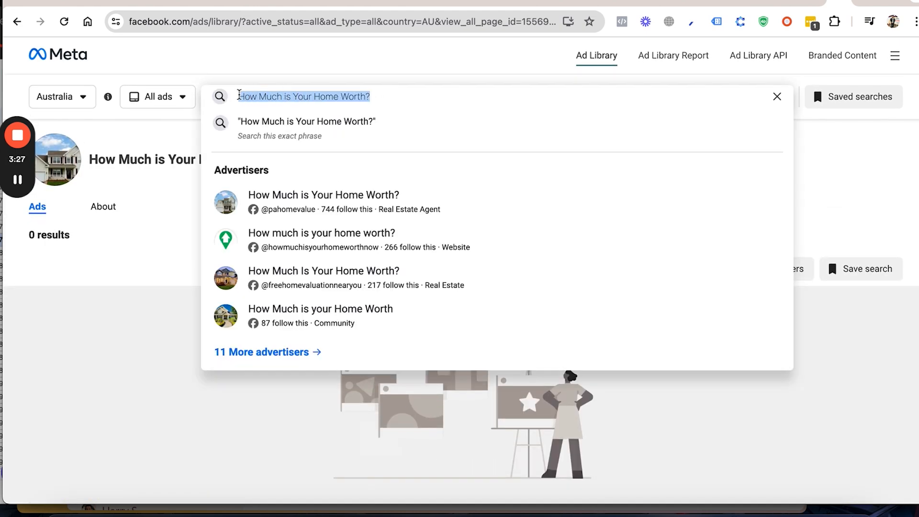
{"action": "type", "text": "ra"}
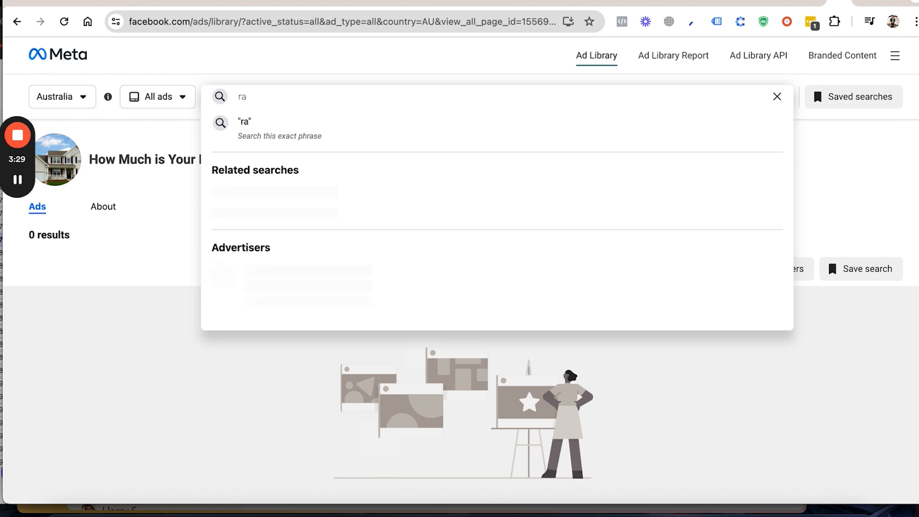
{"action": "key", "text": "BackSpace"}
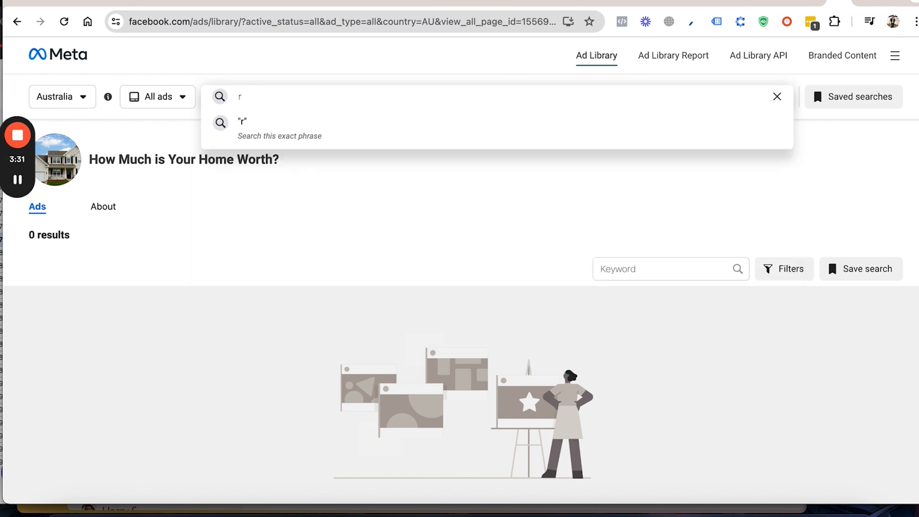
{"action": "type", "text": "eal ees"}
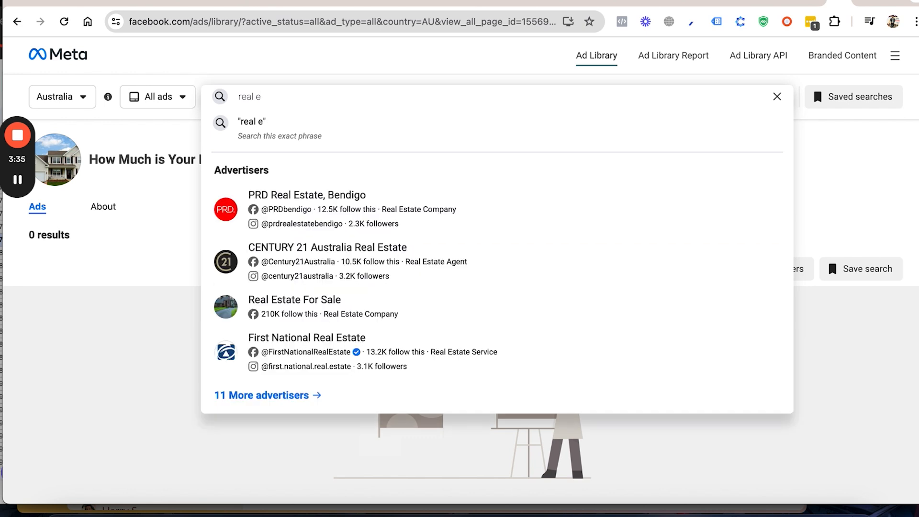
{"action": "type", "text": "state"}
{"action": "key", "text": "Return"}
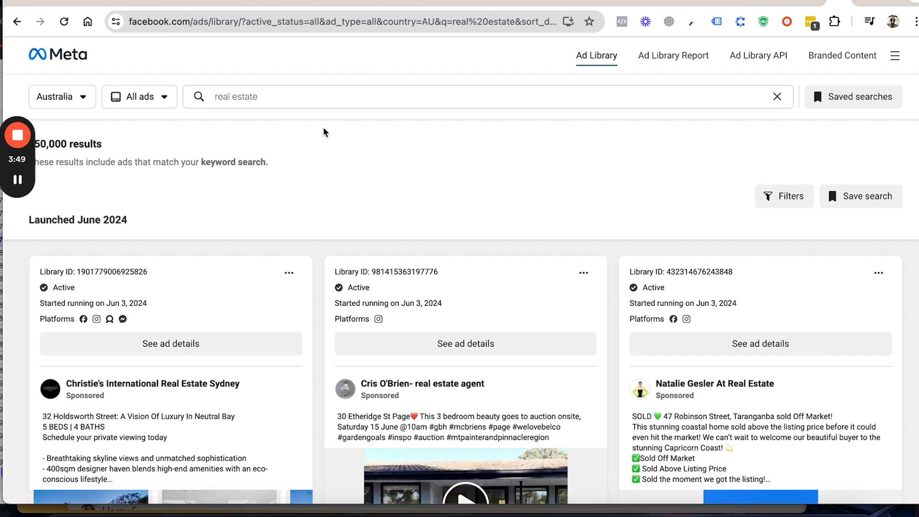
Step: Look through the ads returned for "real estate" for relevant lead-generation examples from agencies and property companies
{"action": "scroll", "coordinate": [314, 270], "scroll_direction": "down", "scroll_amount": 4}
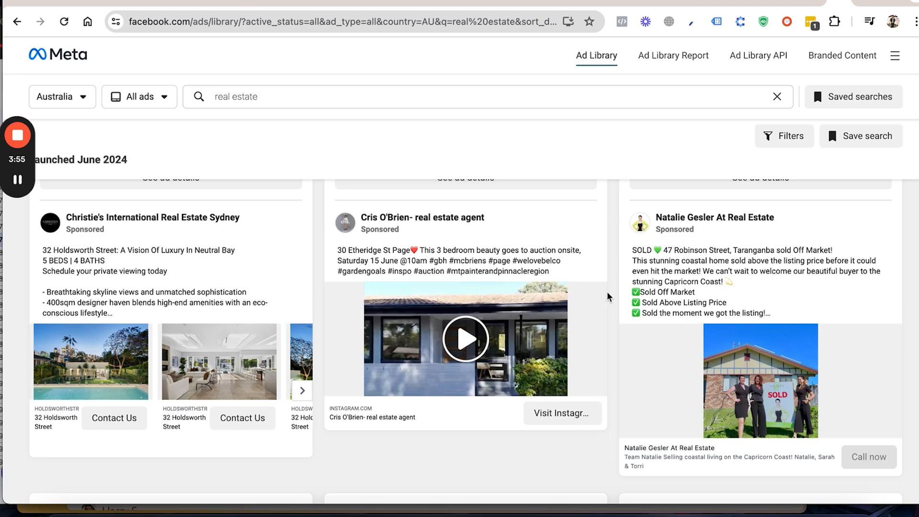
{"action": "scroll", "coordinate": [386, 316], "scroll_direction": "down", "scroll_amount": 10}
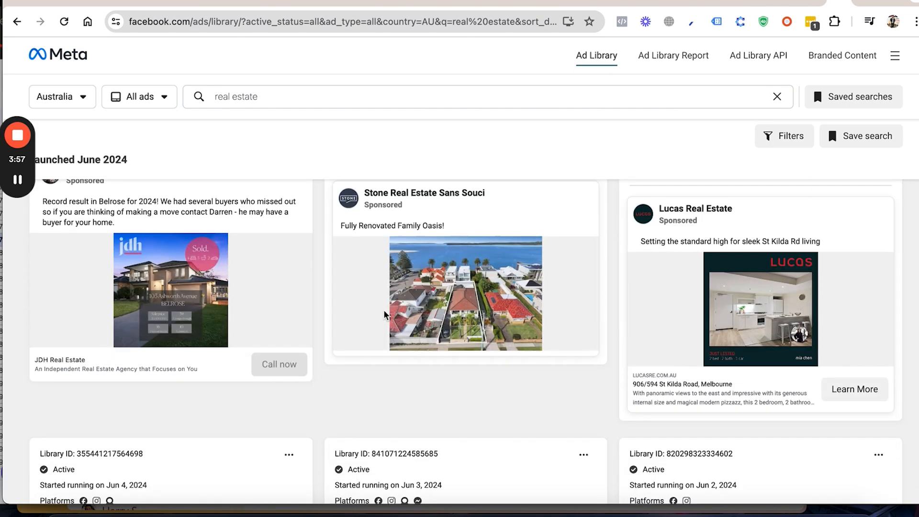
{"action": "scroll", "coordinate": [386, 314], "scroll_direction": "up", "scroll_amount": 2}
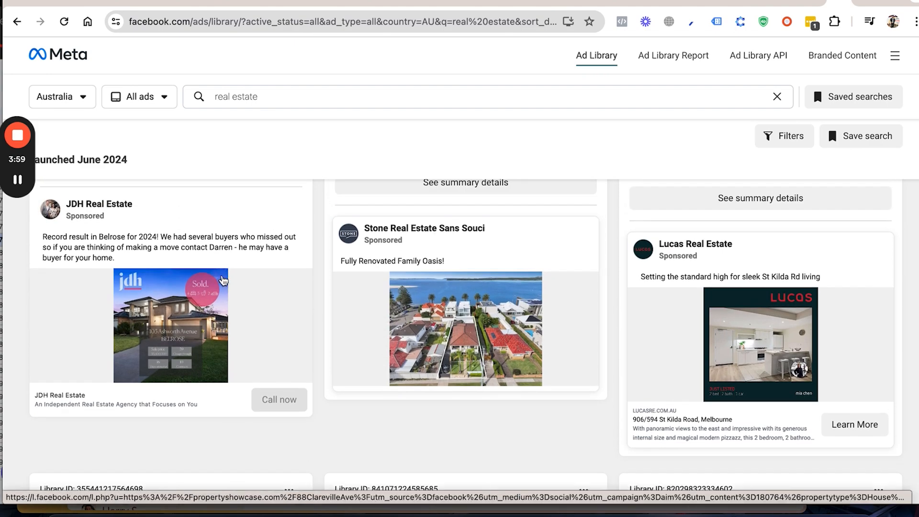
{"action": "scroll", "coordinate": [215, 275], "scroll_direction": "up", "scroll_amount": 10}
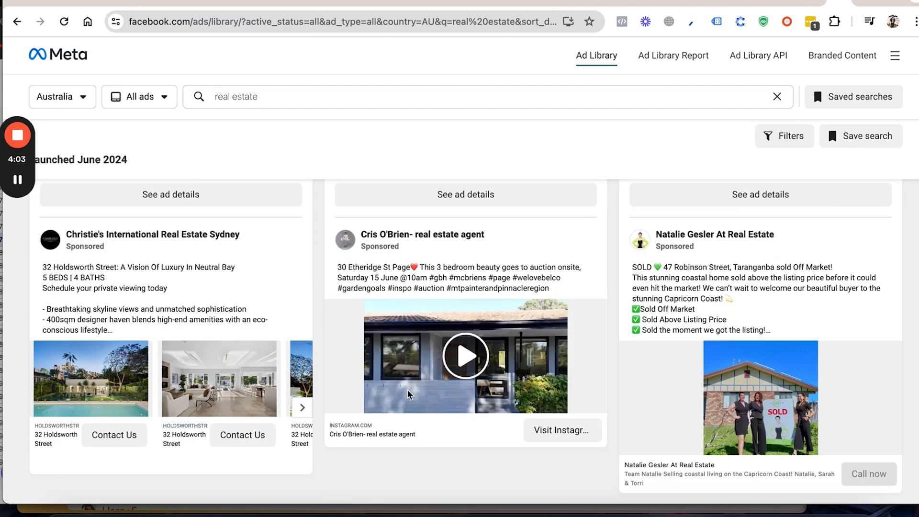
{"action": "scroll", "coordinate": [417, 397], "scroll_direction": "down", "scroll_amount": 6}
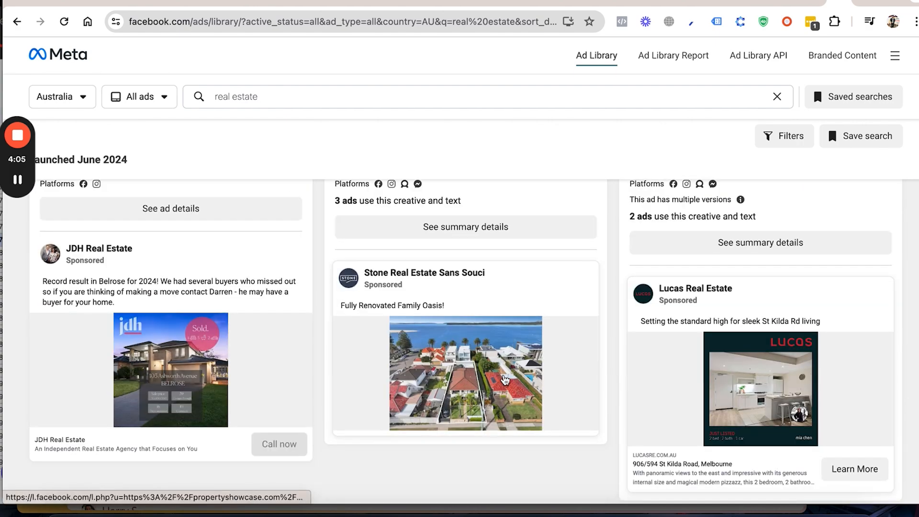
{"action": "scroll", "coordinate": [616, 386], "scroll_direction": "down", "scroll_amount": 1}
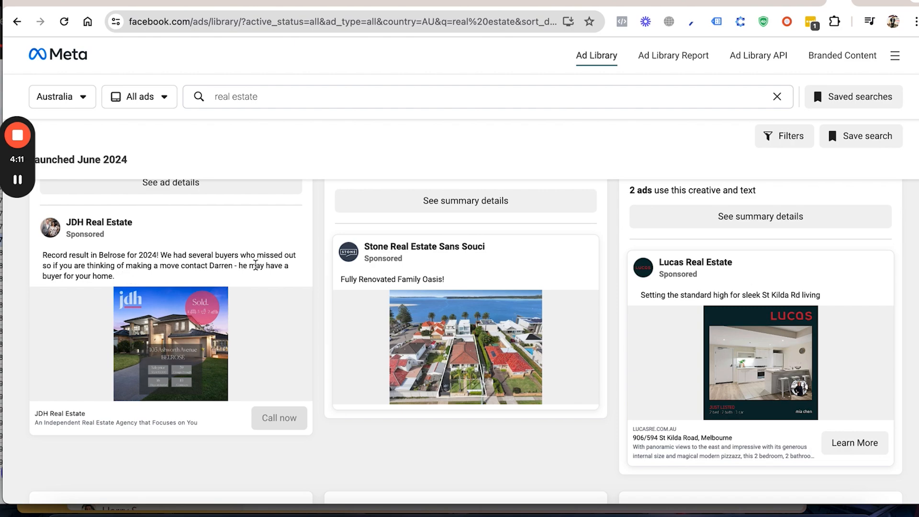
{"action": "scroll", "coordinate": [192, 274], "scroll_direction": "down", "scroll_amount": 8}
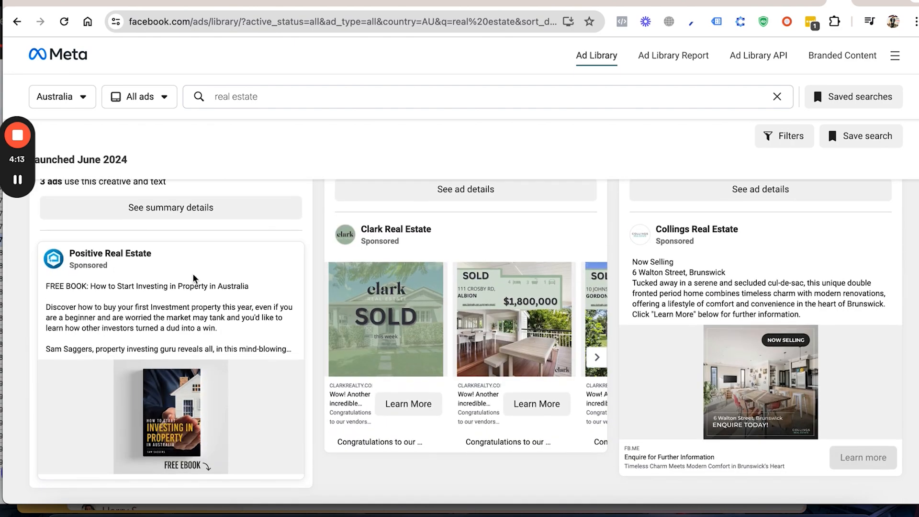
{"action": "scroll", "coordinate": [192, 273], "scroll_direction": "down", "scroll_amount": 8}
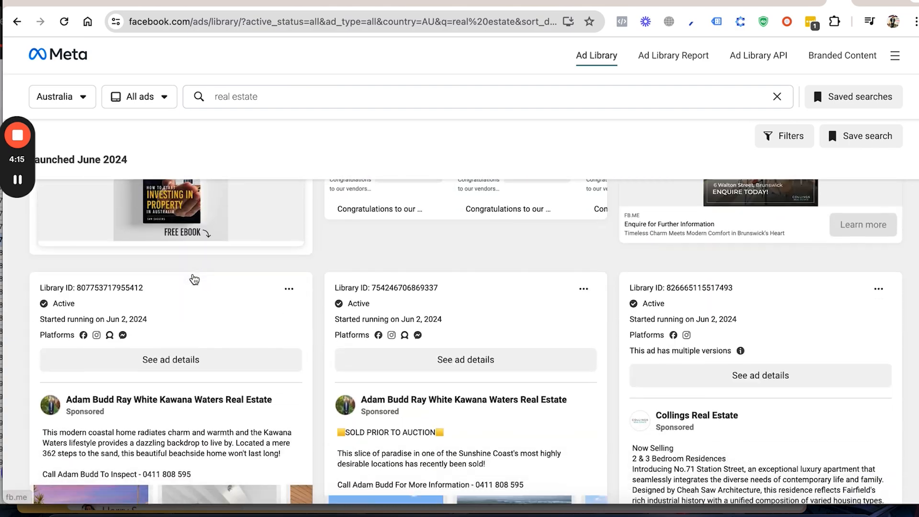
{"action": "scroll", "coordinate": [194, 279], "scroll_direction": "up", "scroll_amount": 6}
{"action": "scroll", "coordinate": [194, 278], "scroll_direction": "up", "scroll_amount": 4}
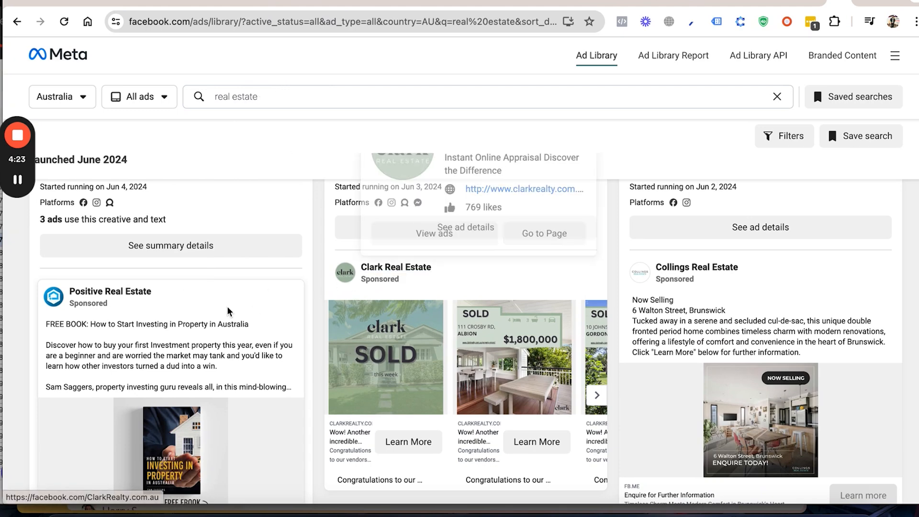
{"action": "scroll", "coordinate": [228, 307], "scroll_direction": "down", "scroll_amount": 2}
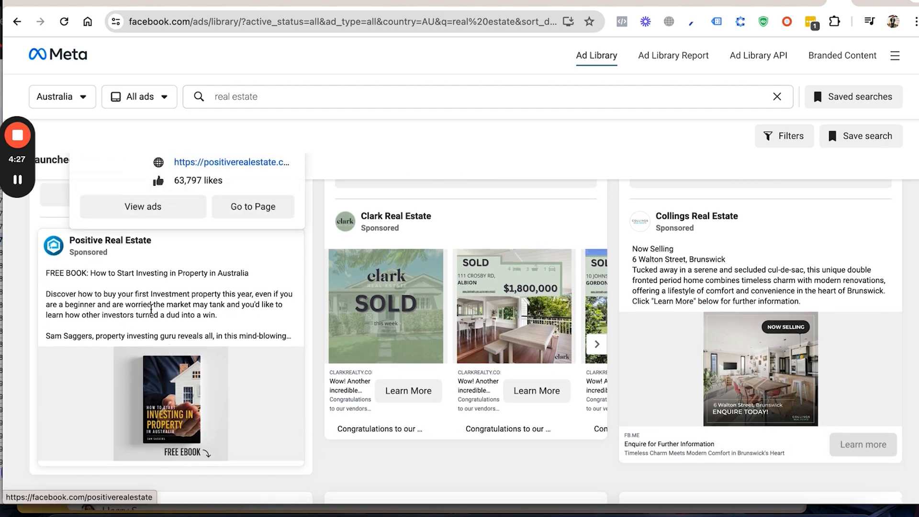
Step: Open the Positive Real Estate advertiser from its free property investing book ad and bring up all its ads in Australia
{"action": "left_click", "coordinate": [119, 241]}
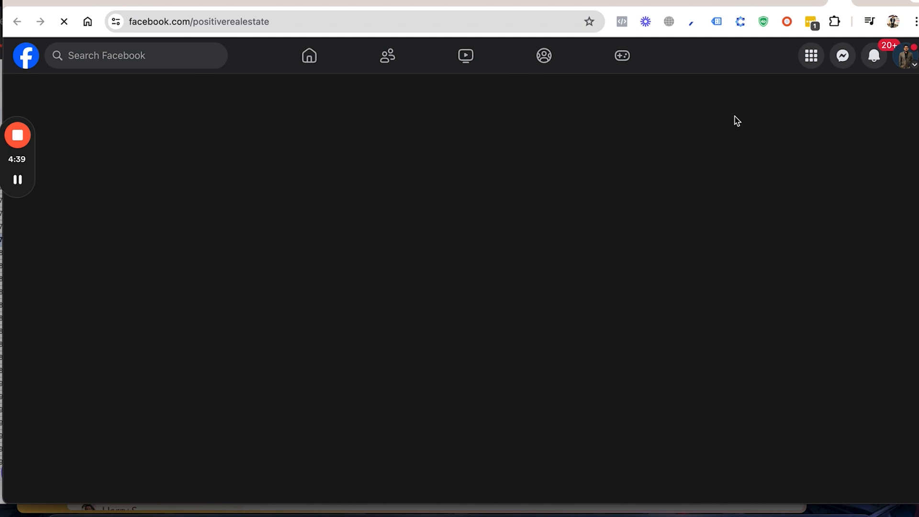
{"action": "left_click", "coordinate": [808, 6]}
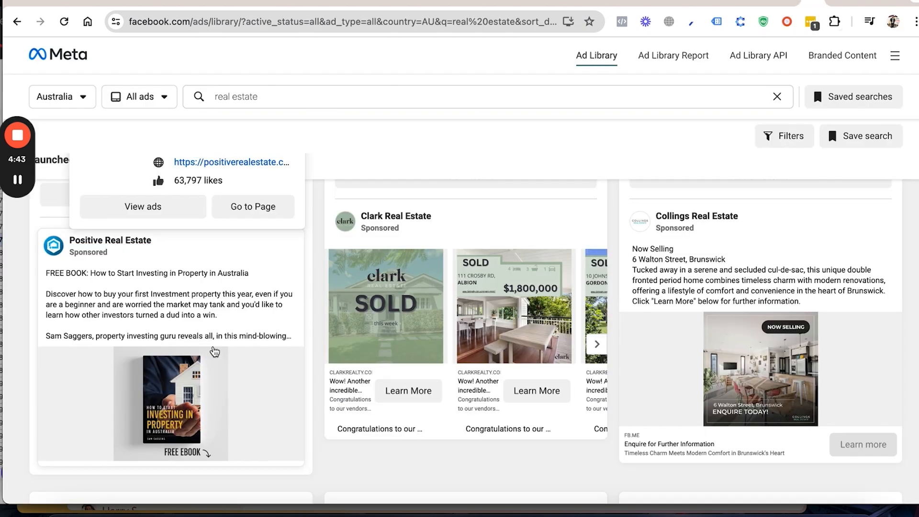
{"action": "mouse_move", "coordinate": [116, 245]}
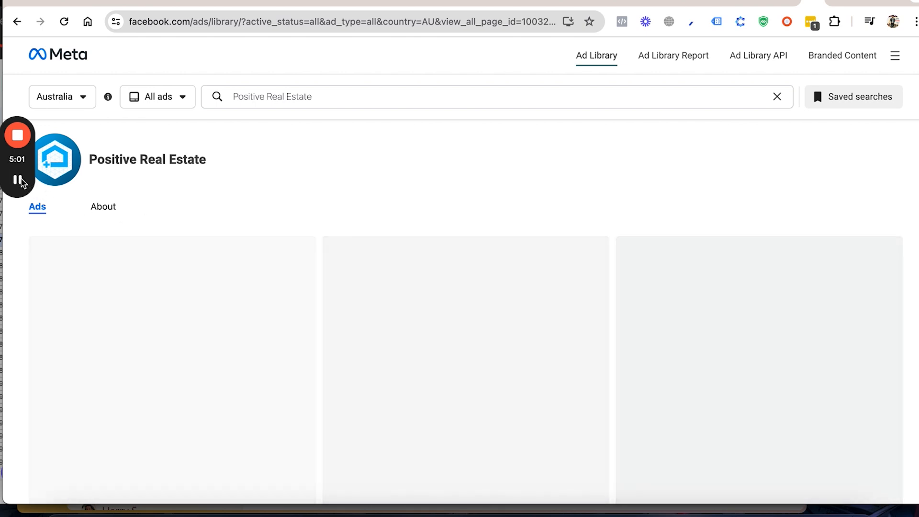
{"action": "mouse_move", "coordinate": [17, 180]}
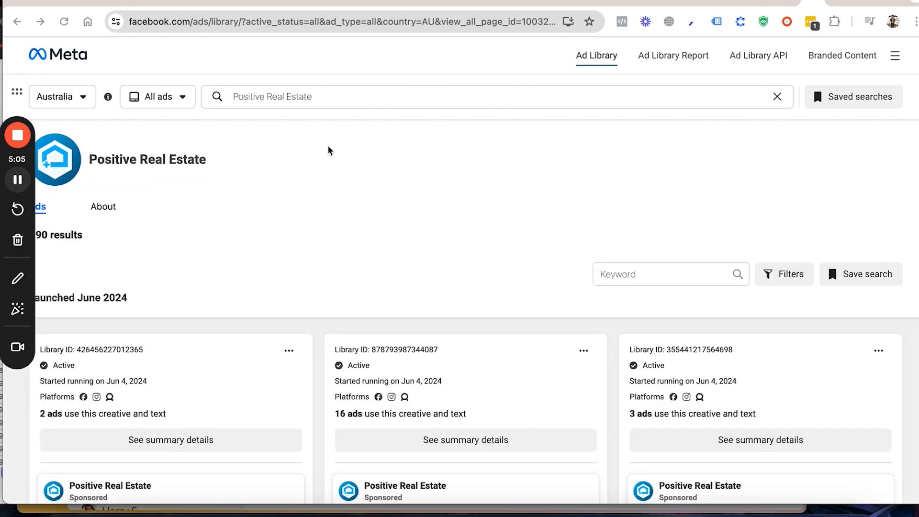
Step: Examine Positive Real Estate's ads, comparing the free ebook and spreadsheet offers, copy and creatives
{"action": "scroll", "coordinate": [362, 185], "scroll_direction": "down", "scroll_amount": 2}
{"action": "scroll", "coordinate": [362, 185], "scroll_direction": "down", "scroll_amount": 2}
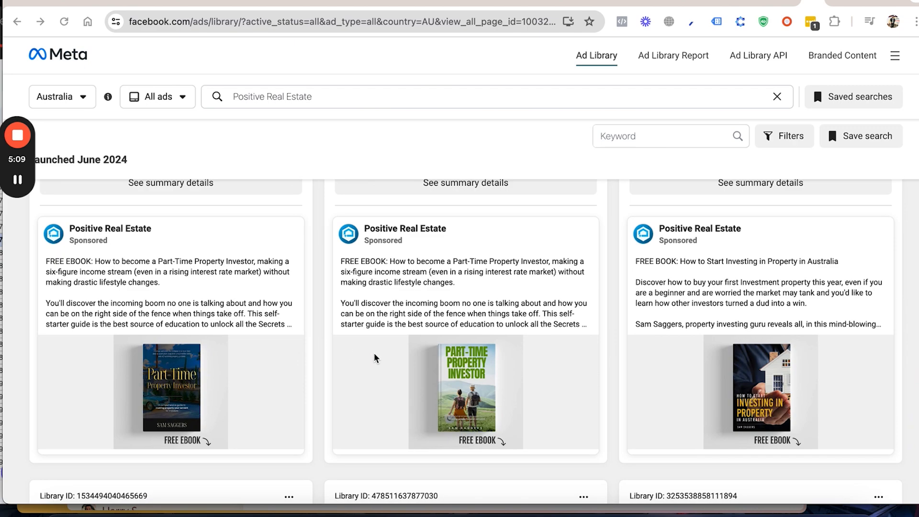
{"action": "scroll", "coordinate": [373, 358], "scroll_direction": "down", "scroll_amount": 7}
{"action": "scroll", "coordinate": [376, 358], "scroll_direction": "down", "scroll_amount": 1}
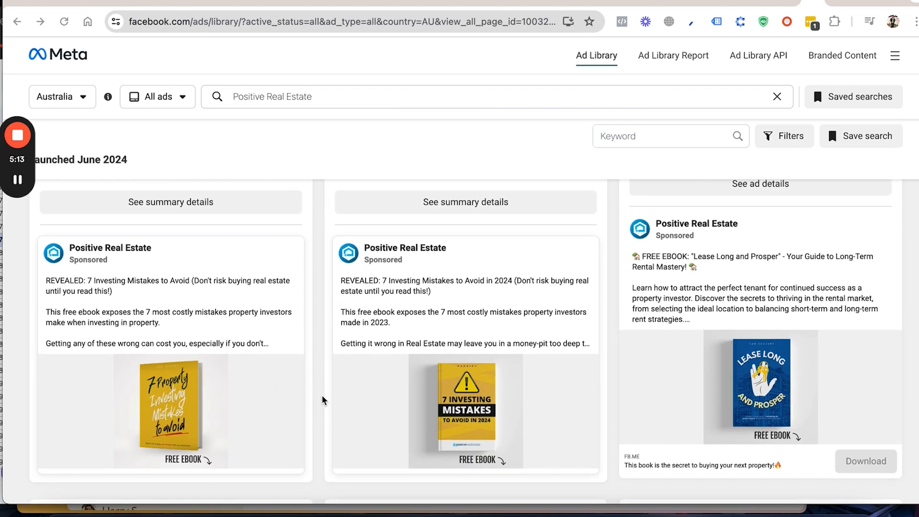
{"action": "scroll", "coordinate": [321, 400], "scroll_direction": "down", "scroll_amount": 3}
{"action": "scroll", "coordinate": [322, 400], "scroll_direction": "down", "scroll_amount": 6}
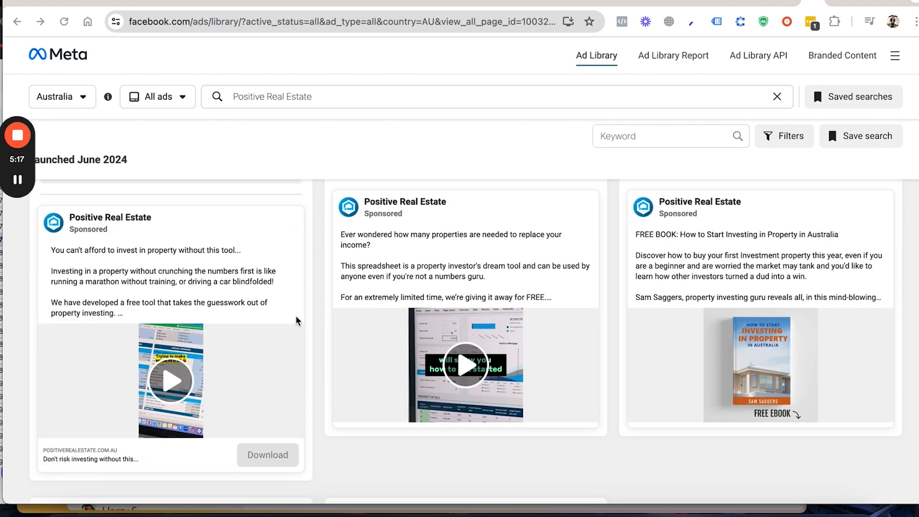
{"action": "scroll", "coordinate": [331, 335], "scroll_direction": "down", "scroll_amount": 2}
{"action": "scroll", "coordinate": [331, 335], "scroll_direction": "down", "scroll_amount": 2}
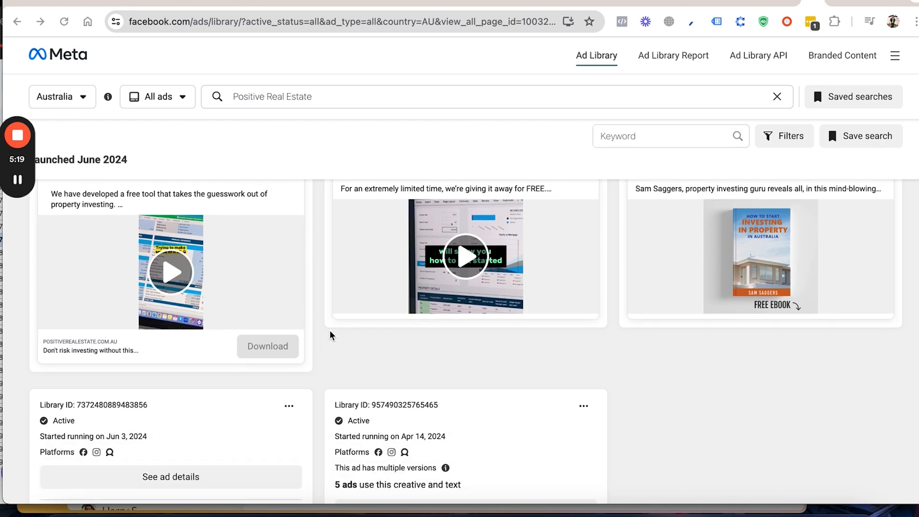
{"action": "scroll", "coordinate": [364, 358], "scroll_direction": "up", "scroll_amount": 1}
{"action": "scroll", "coordinate": [329, 328], "scroll_direction": "down", "scroll_amount": 4}
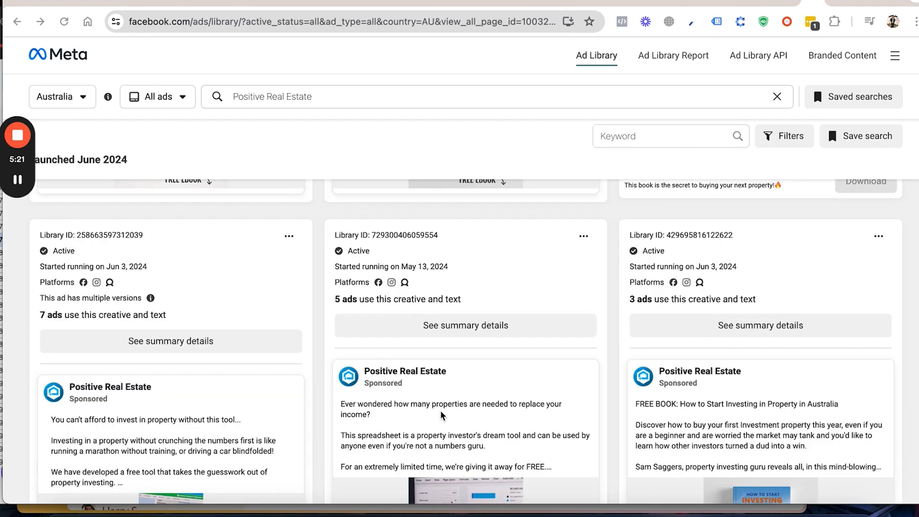
{"action": "scroll", "coordinate": [440, 414], "scroll_direction": "up", "scroll_amount": 4}
{"action": "scroll", "coordinate": [441, 414], "scroll_direction": "down", "scroll_amount": 1}
{"action": "scroll", "coordinate": [441, 415], "scroll_direction": "down", "scroll_amount": 6}
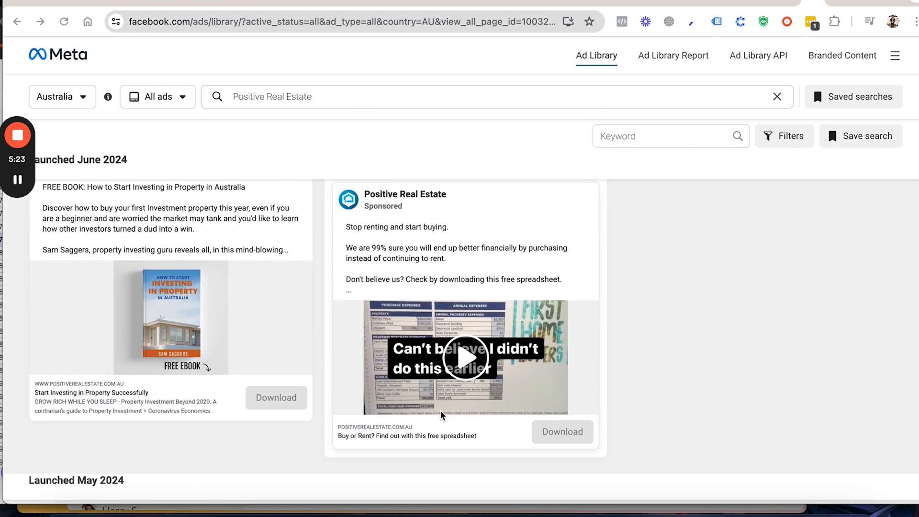
{"action": "scroll", "coordinate": [443, 415], "scroll_direction": "up", "scroll_amount": 6}
{"action": "scroll", "coordinate": [443, 414], "scroll_direction": "up", "scroll_amount": 15}
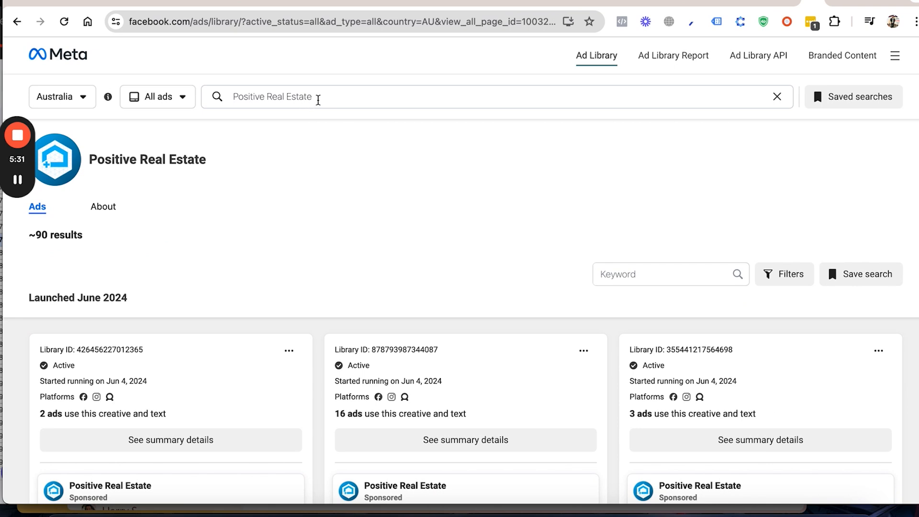
Step: Search for "sell my property" and open the suggested advertiser Sell My Property Australia to check its ads
{"action": "left_click", "coordinate": [317, 98]}
{"action": "left_click_drag", "start_coordinate": [317, 98], "coordinate": [235, 97]}
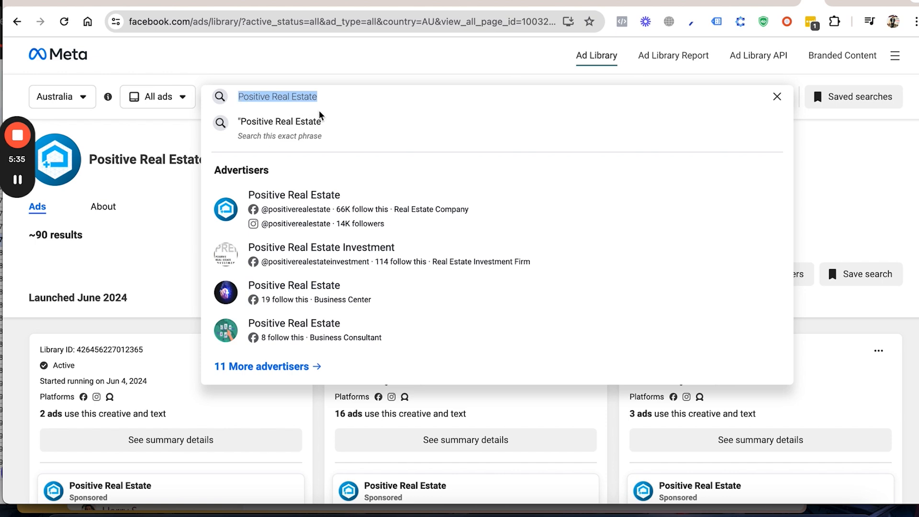
{"action": "type", "text": "se"}
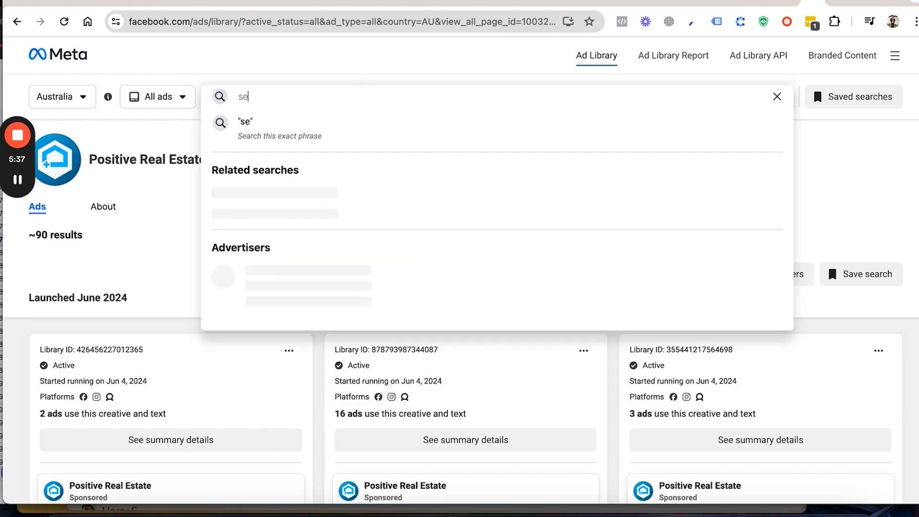
{"action": "type", "text": "ll my propeerty"}
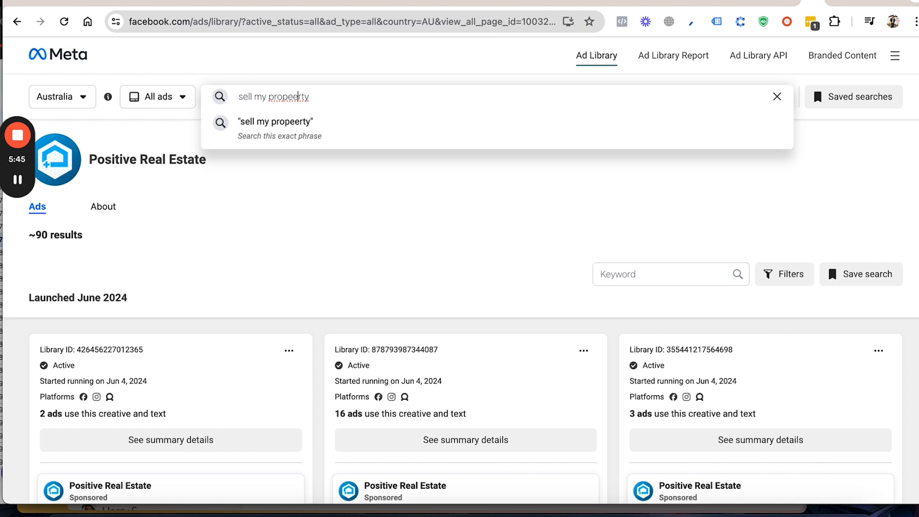
{"action": "key", "text": "BackSpace"}
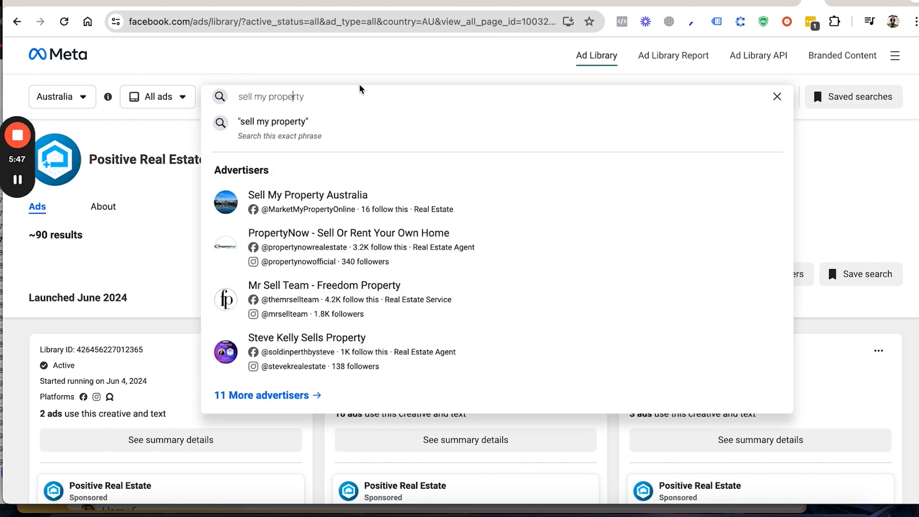
{"action": "left_click", "coordinate": [324, 207]}
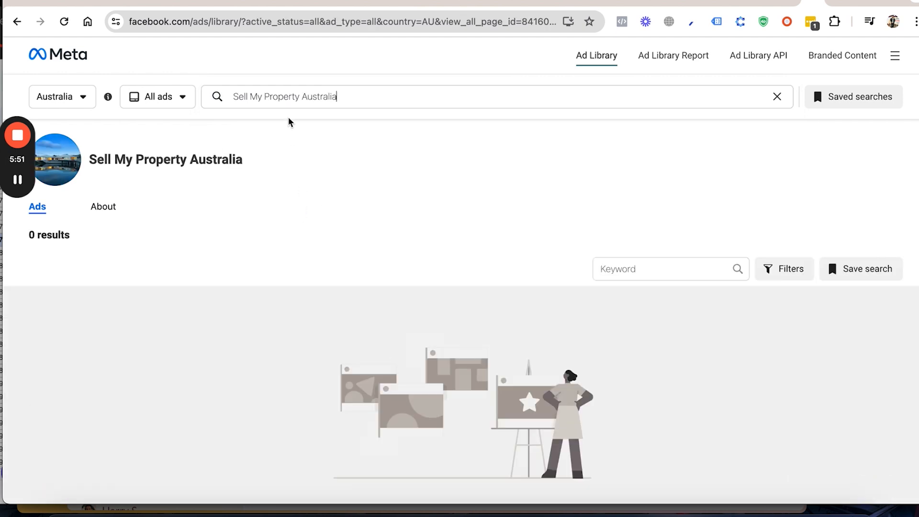
Step: Shorten the search to "Sell My Property", open the suggested advertiser PropertyNow - Sell Or Rent Your Own Home and check its ads
{"action": "double_click", "coordinate": [331, 95]}
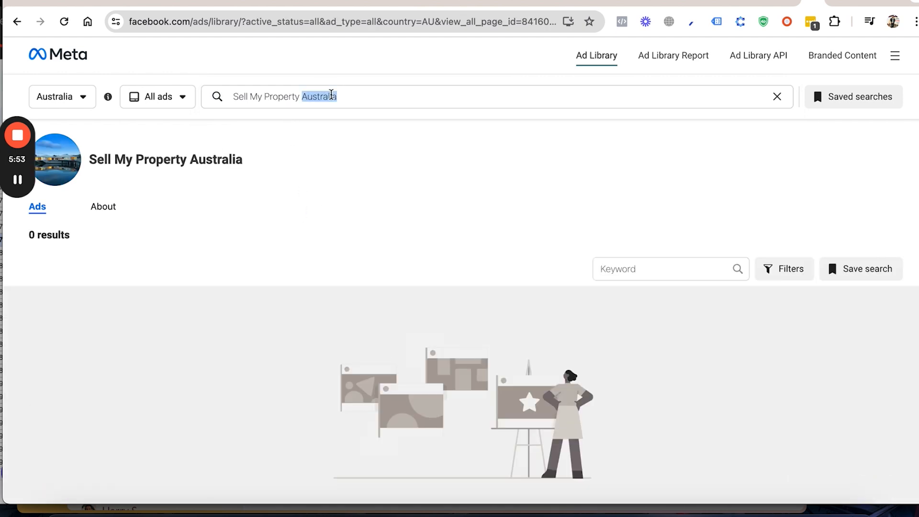
{"action": "key", "text": "BackSpace"}
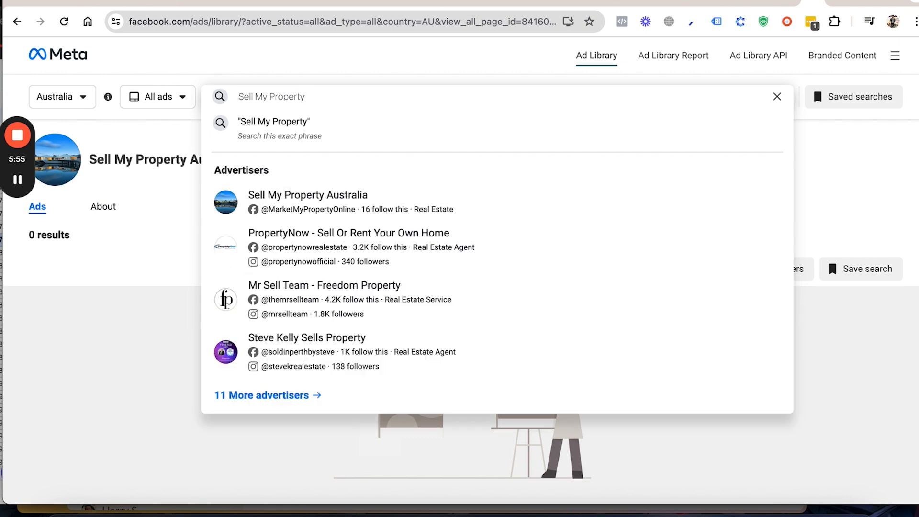
{"action": "left_click", "coordinate": [308, 245]}
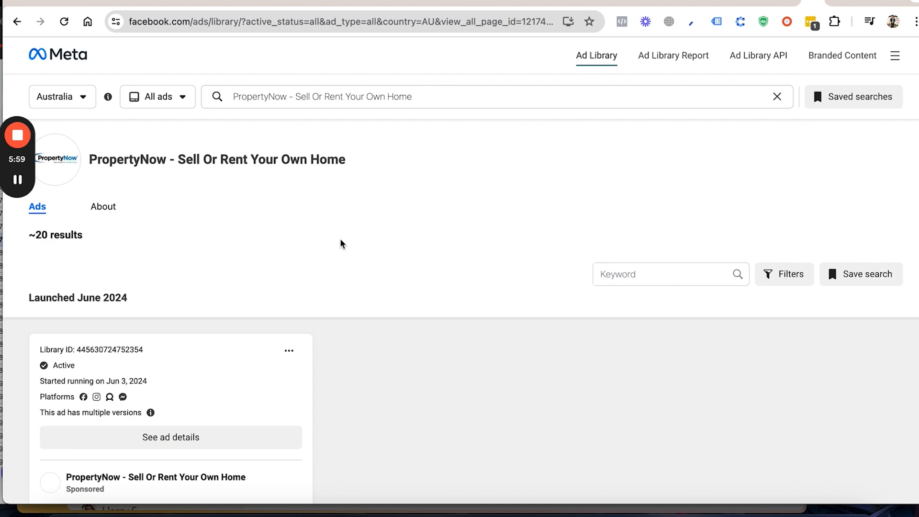
{"action": "scroll", "coordinate": [343, 254], "scroll_direction": "down", "scroll_amount": 3}
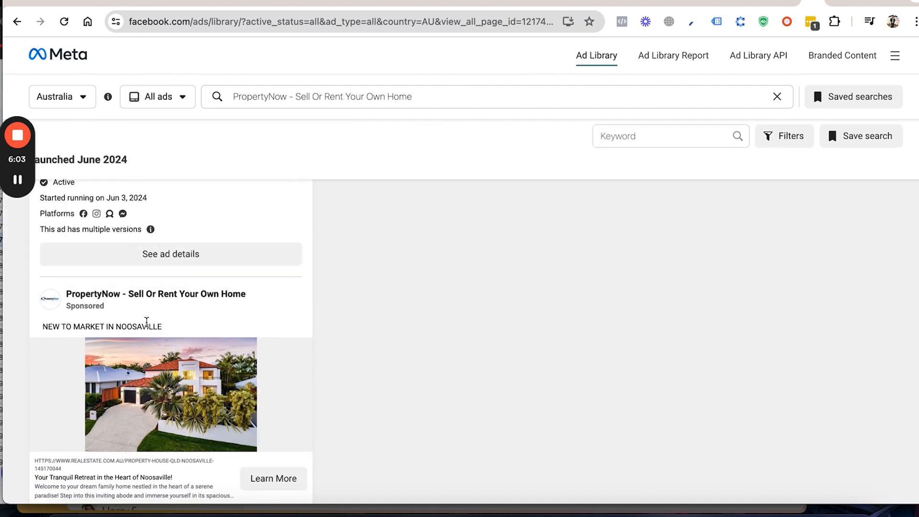
Step: Examine PropertyNow's ads launched in June and May 2024, comparing their "New to market" copy, prices and property photos
{"action": "scroll", "coordinate": [146, 321], "scroll_direction": "down", "scroll_amount": 1}
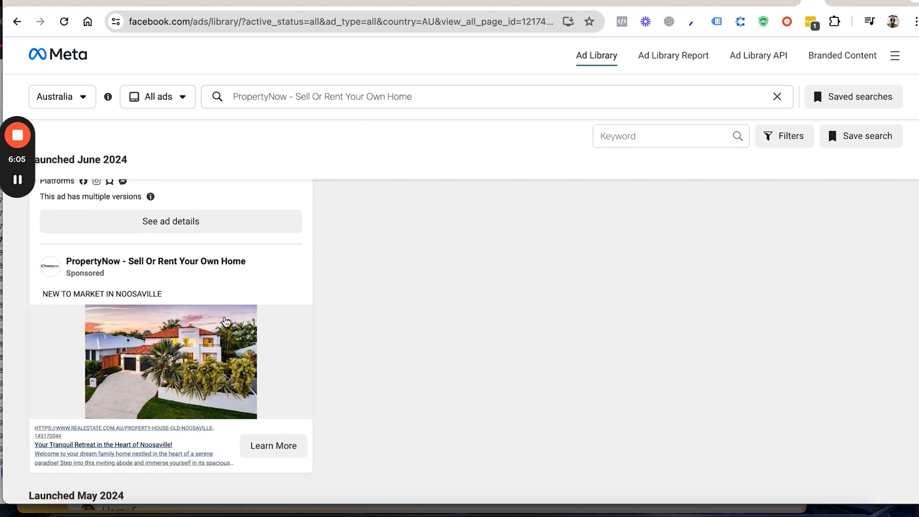
{"action": "scroll", "coordinate": [226, 321], "scroll_direction": "down", "scroll_amount": 2}
{"action": "scroll", "coordinate": [126, 357], "scroll_direction": "down", "scroll_amount": 1}
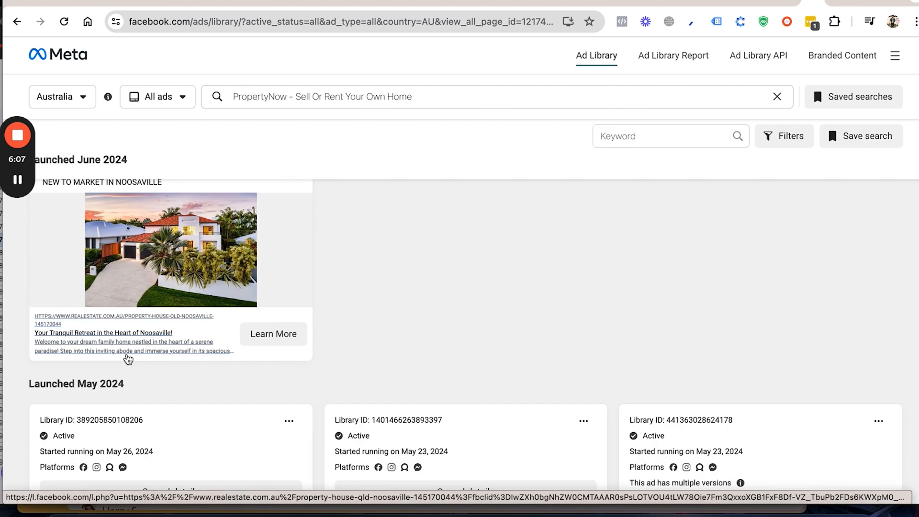
{"action": "scroll", "coordinate": [127, 358], "scroll_direction": "down", "scroll_amount": 8}
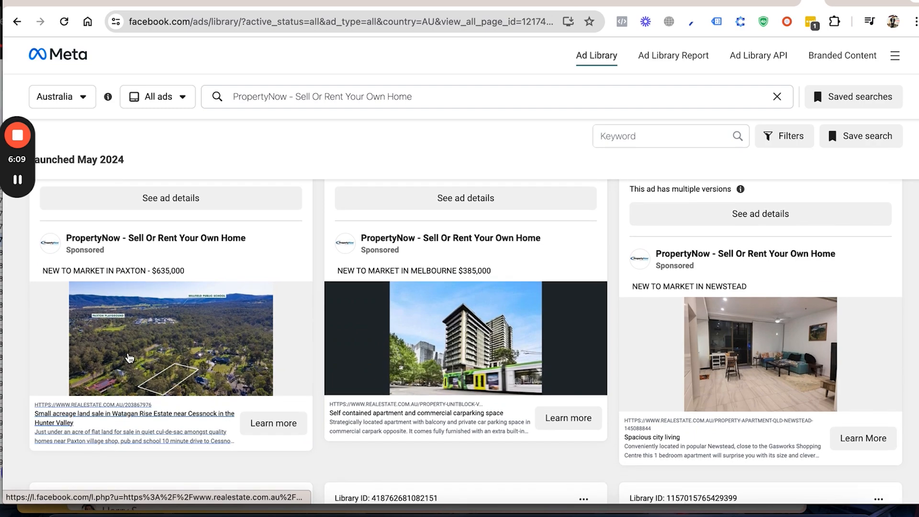
{"action": "scroll", "coordinate": [352, 335], "scroll_direction": "down", "scroll_amount": 1}
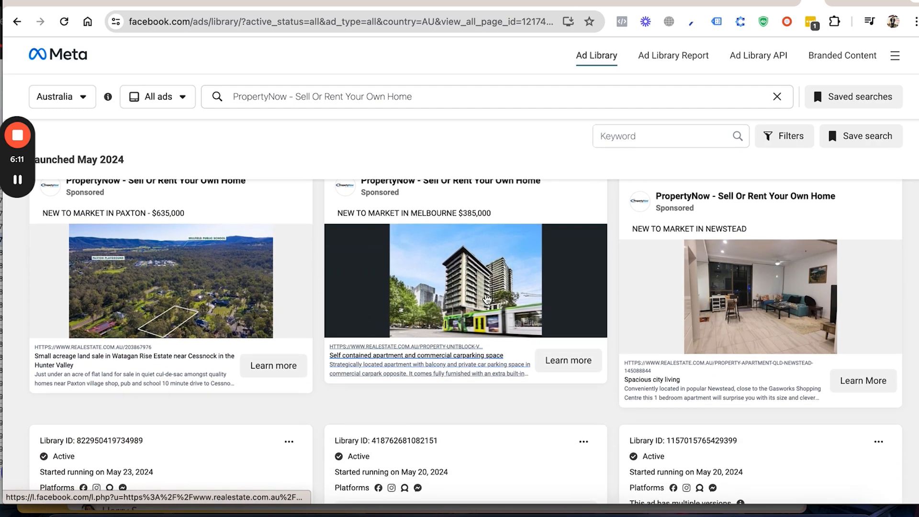
{"action": "scroll", "coordinate": [621, 372], "scroll_direction": "down", "scroll_amount": 7}
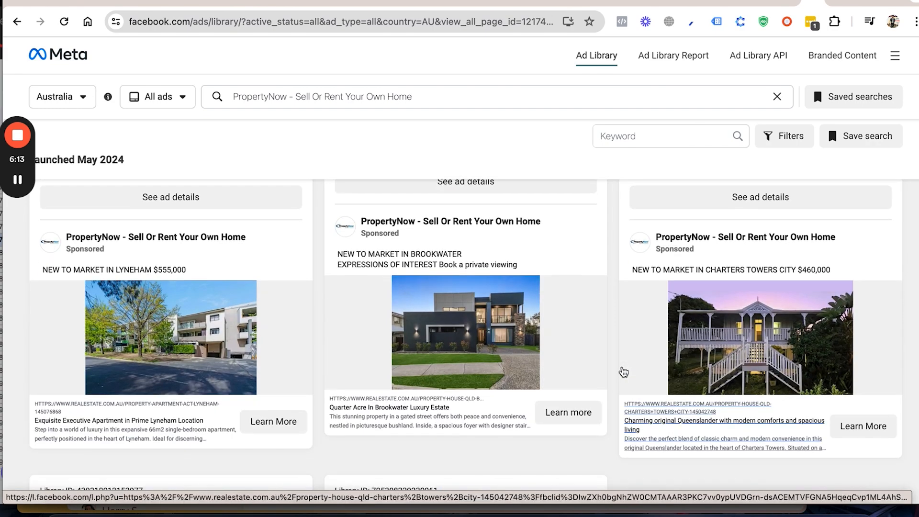
{"action": "scroll", "coordinate": [311, 220], "scroll_direction": "down", "scroll_amount": 7}
{"action": "scroll", "coordinate": [310, 220], "scroll_direction": "up", "scroll_amount": 15}
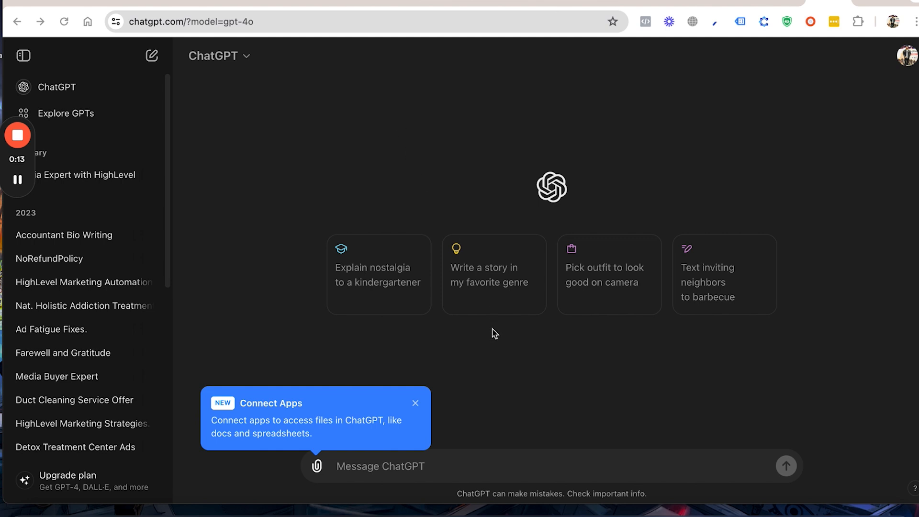
Step: Switch to ChatGPT, dismiss the Connect Apps notice and write the quoted headline "how much is your home worth?" as the prompt's opening
{"action": "left_click", "coordinate": [415, 404]}
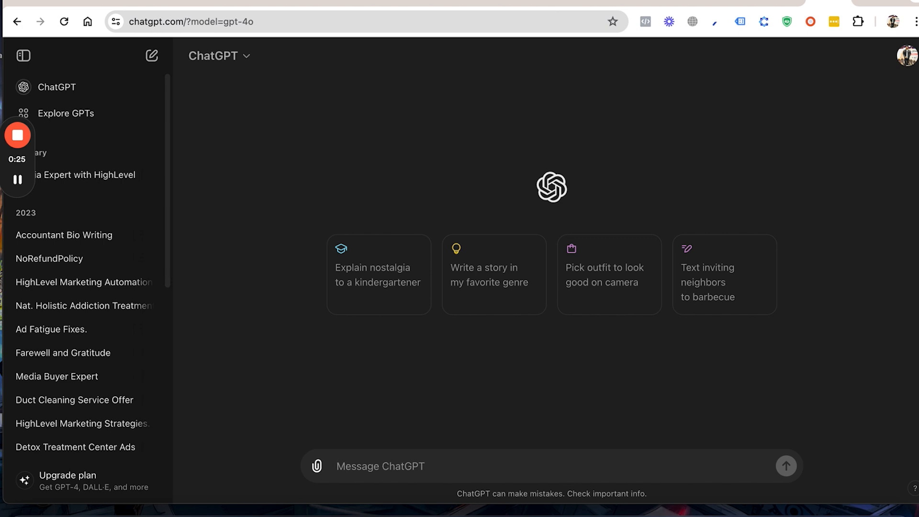
{"action": "type", "text": "how "}
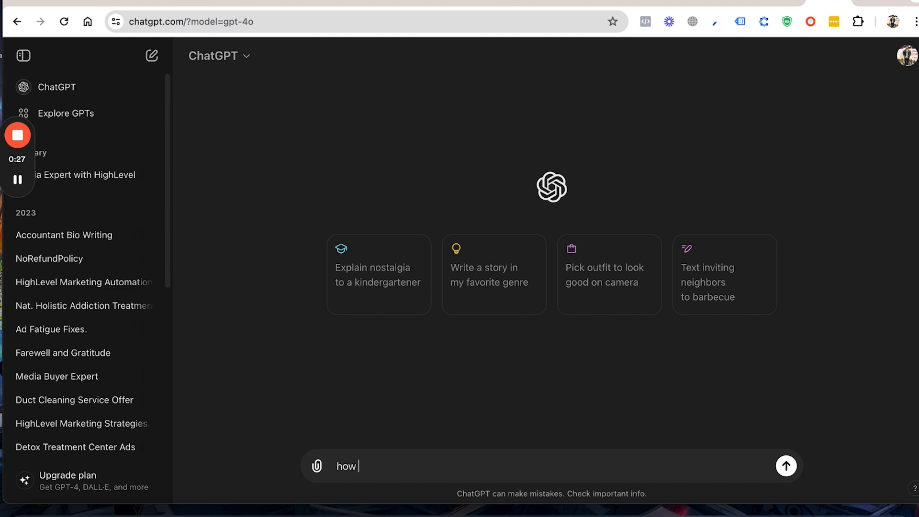
{"action": "type", "text": "much is your "}
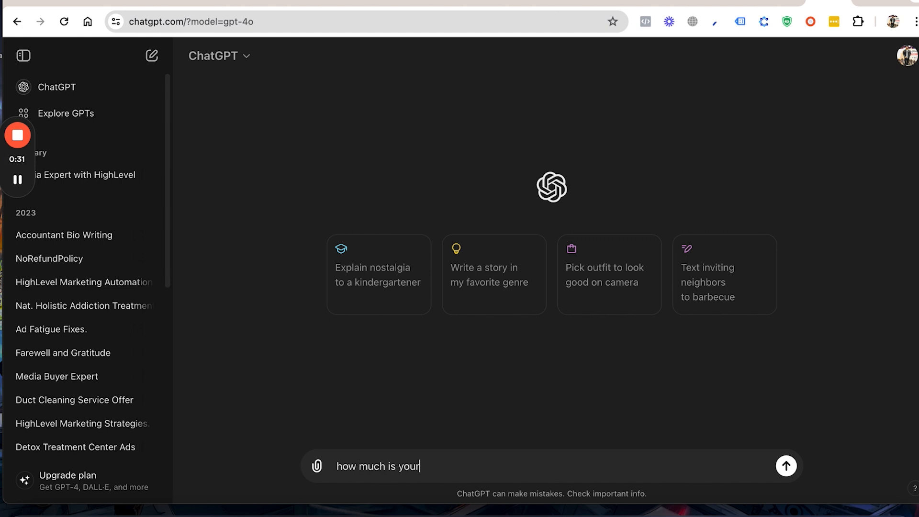
{"action": "type", "text": "home "}
{"action": "type", "text": "worr"}
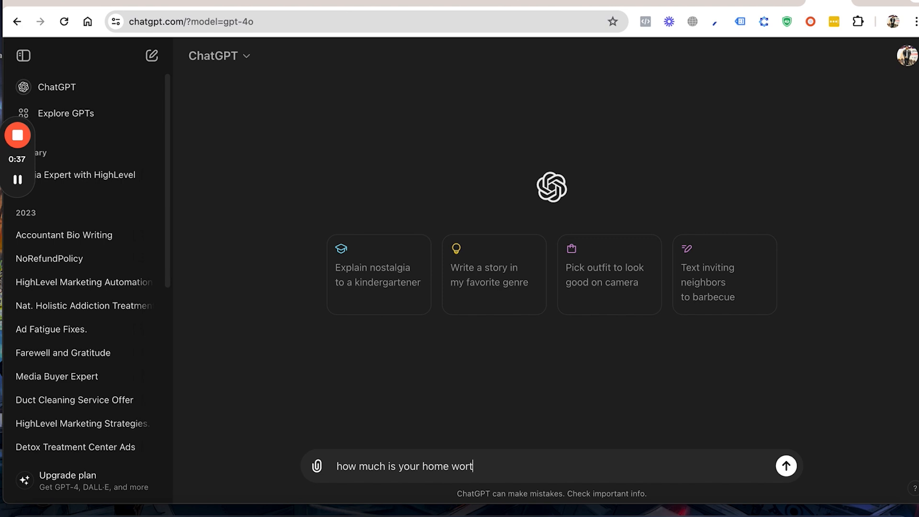
{"action": "type", "text": "?\""}
{"action": "left_click", "coordinate": [337, 466]}
{"action": "type", "text": "\""}
{"action": "left_click", "coordinate": [524, 467]}
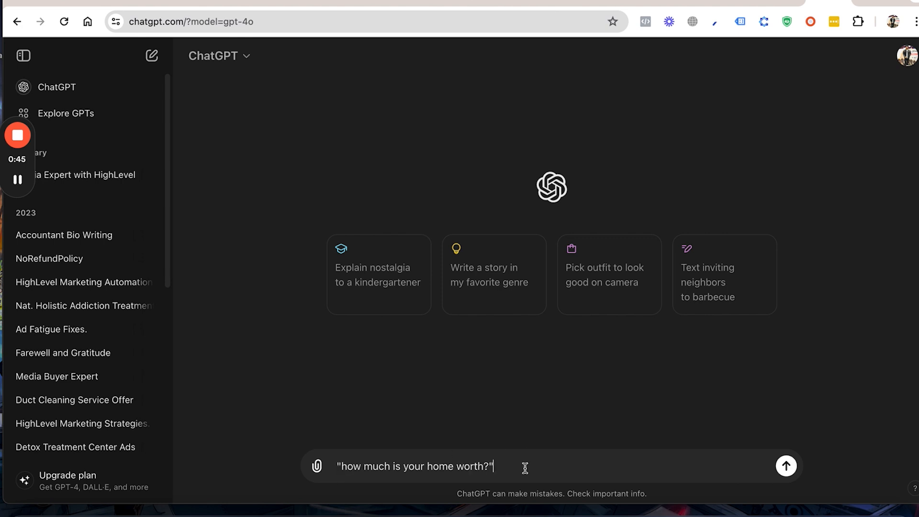
Step: Complete the prompt with "Create more variations of this headline" and send it
{"action": "type", "text": "."}
{"action": "type", "text": " Crea"}
{"action": "type", "text": "tee"}
{"action": "type", "text": "more"}
{"action": "type", "text": " vara"}
{"action": "type", "text": "ariati"}
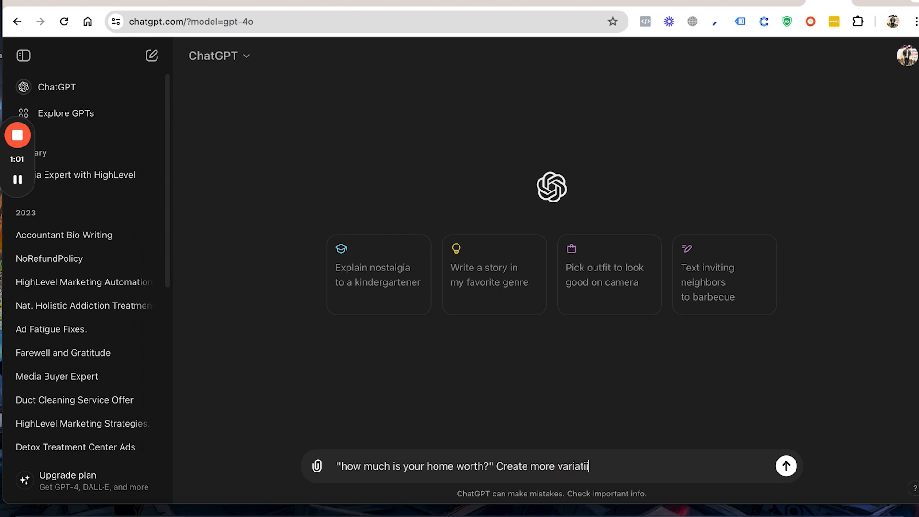
{"action": "type", "text": "oo"}
{"action": "type", "text": "ns oof"}
{"action": "key", "text": "BackSpace"}
{"action": "type", "text": "f this headl"}
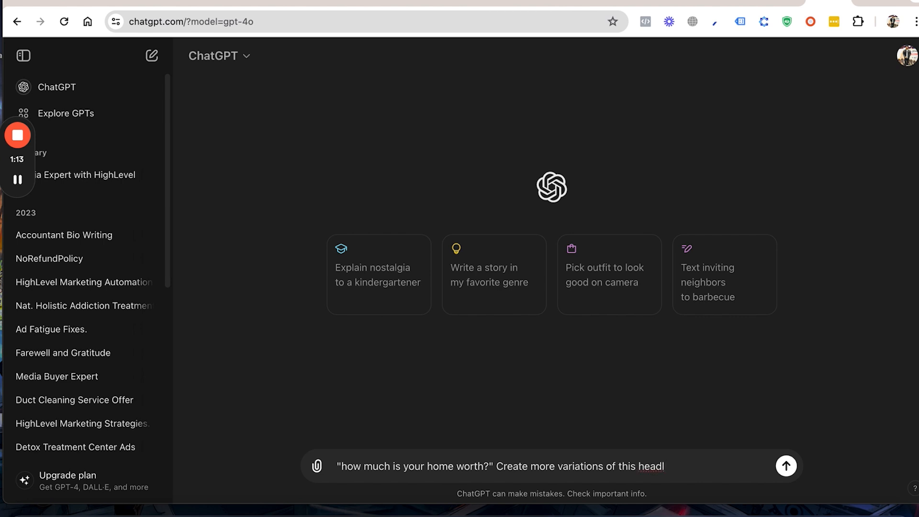
{"action": "type", "text": "ine"}
{"action": "key", "text": "Return"}
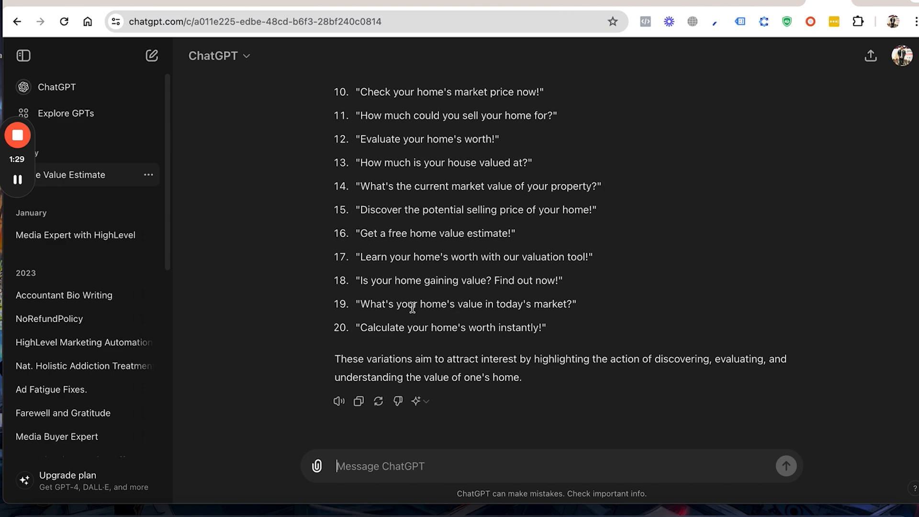
Step: Review the full list of generated home-worth headline variations
{"action": "scroll", "coordinate": [412, 307], "scroll_direction": "up", "scroll_amount": 1}
{"action": "scroll", "coordinate": [412, 307], "scroll_direction": "up", "scroll_amount": 1}
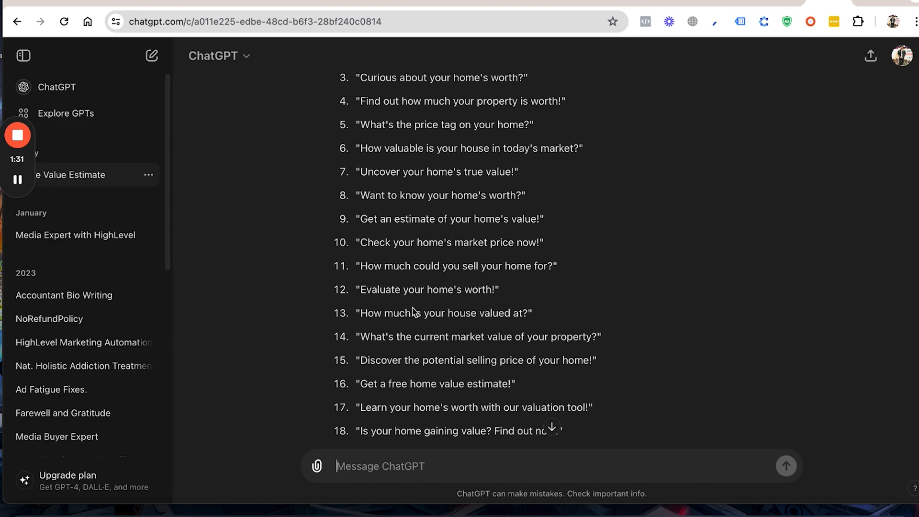
{"action": "scroll", "coordinate": [440, 223], "scroll_direction": "up", "scroll_amount": 6}
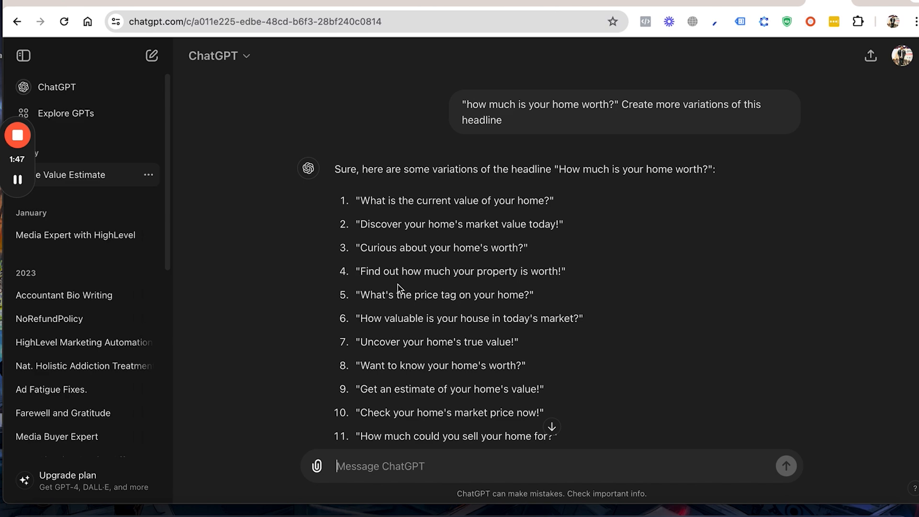
{"action": "scroll", "coordinate": [438, 313], "scroll_direction": "down", "scroll_amount": 3}
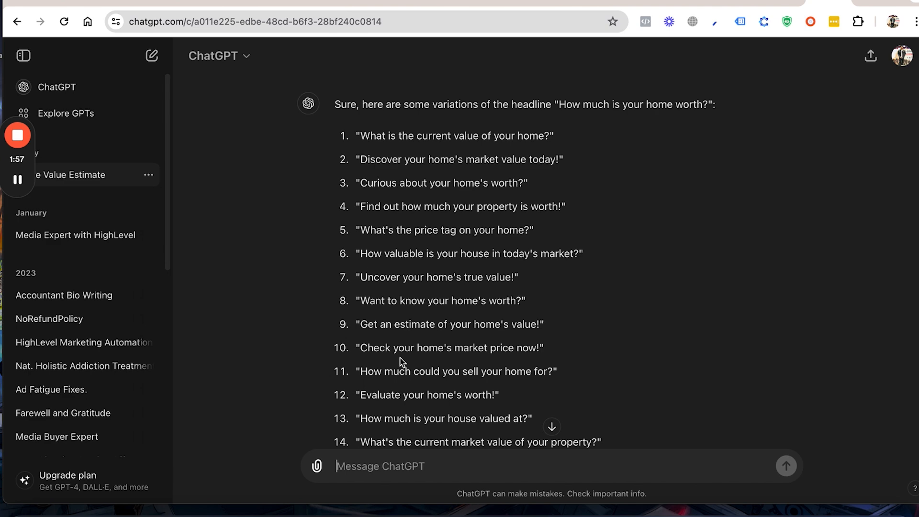
{"action": "scroll", "coordinate": [401, 362], "scroll_direction": "down", "scroll_amount": 1}
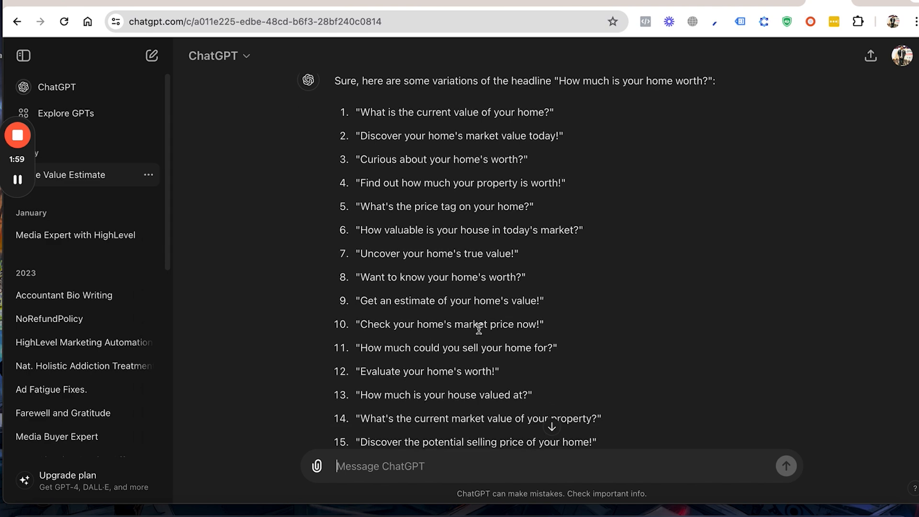
{"action": "scroll", "coordinate": [475, 349], "scroll_direction": "down", "scroll_amount": 3}
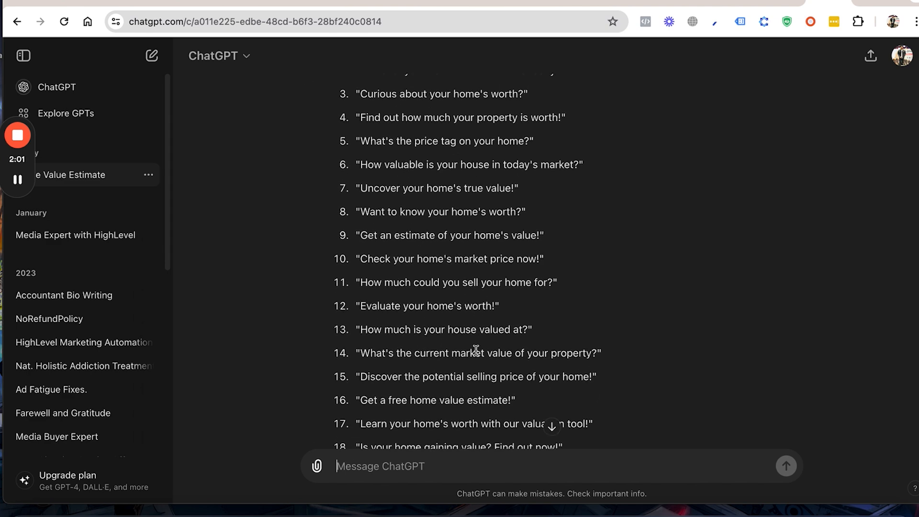
{"action": "scroll", "coordinate": [476, 350], "scroll_direction": "down", "scroll_amount": 2}
{"action": "scroll", "coordinate": [475, 350], "scroll_direction": "down", "scroll_amount": 2}
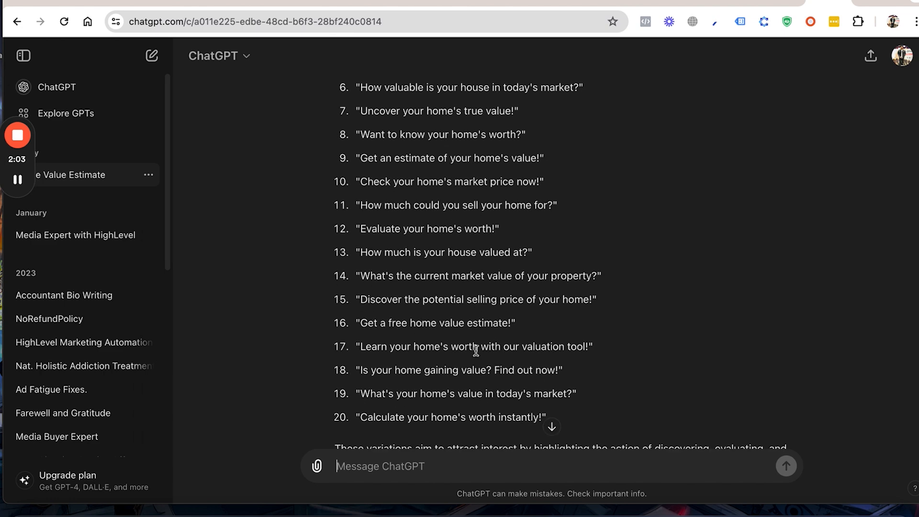
{"action": "scroll", "coordinate": [476, 350], "scroll_direction": "down", "scroll_amount": 1}
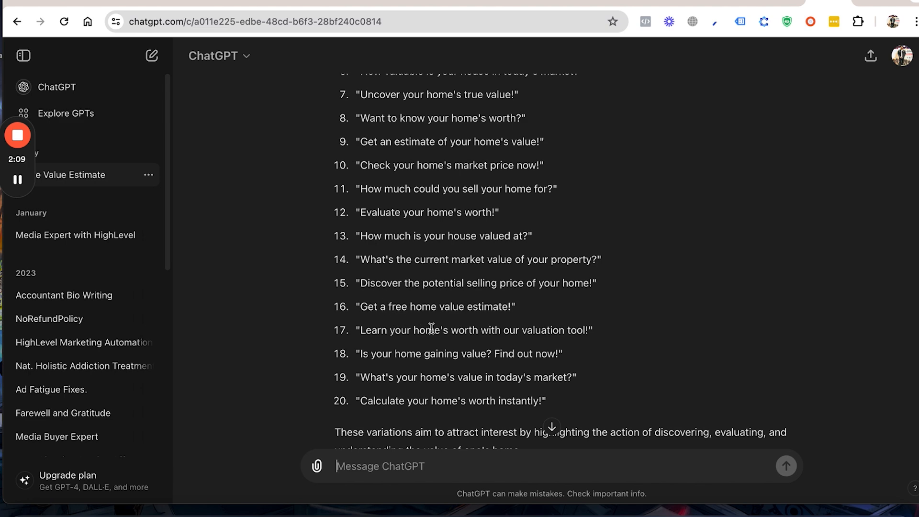
{"action": "scroll", "coordinate": [431, 328], "scroll_direction": "down", "scroll_amount": 3}
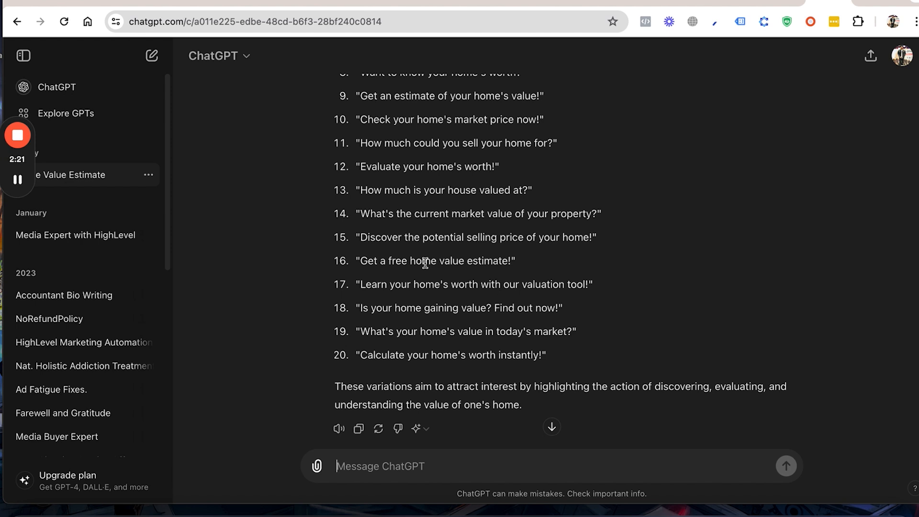
{"action": "scroll", "coordinate": [425, 263], "scroll_direction": "down", "scroll_amount": 1}
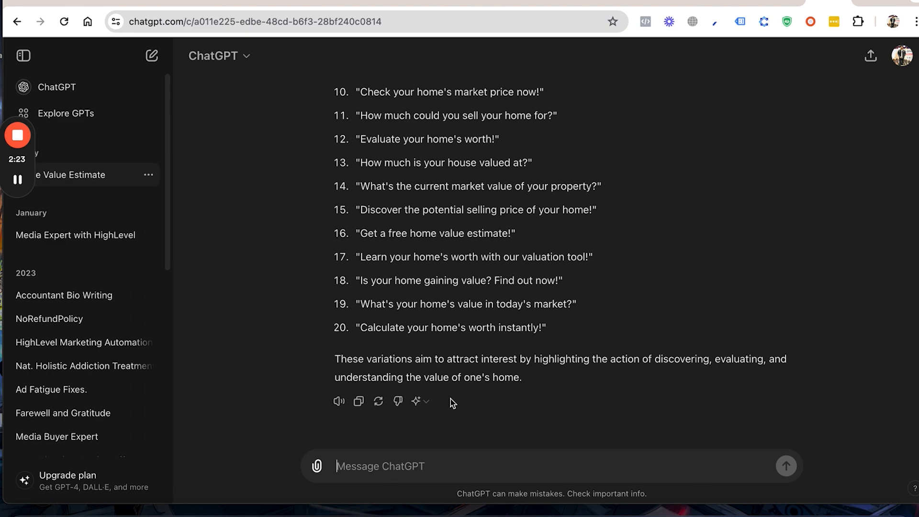
Step: Send the headline "sell your home for quick cash" in quotes, followed by the instruction "Create more variations of this headline" copied from the first prompt
{"action": "scroll", "coordinate": [450, 398], "scroll_direction": "up", "scroll_amount": 7}
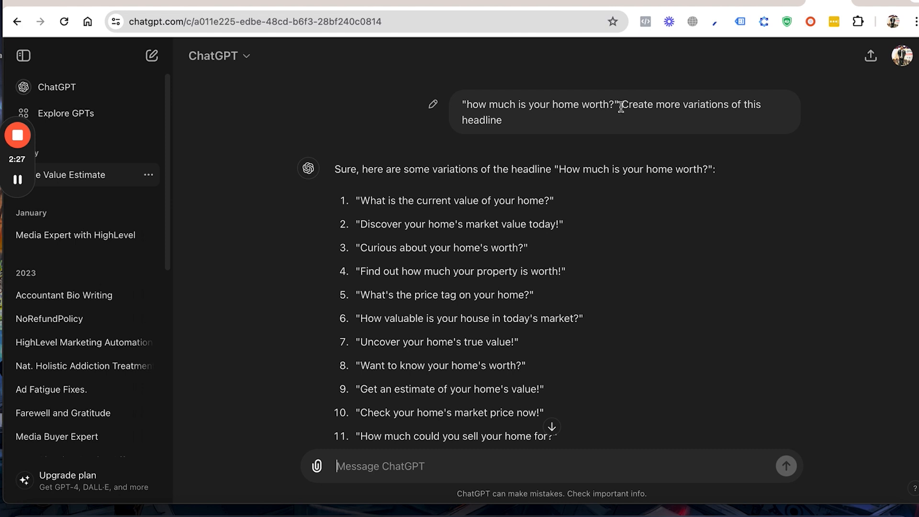
{"action": "left_click_drag", "start_coordinate": [622, 108], "coordinate": [626, 121]}
{"action": "key", "text": "super+c"}
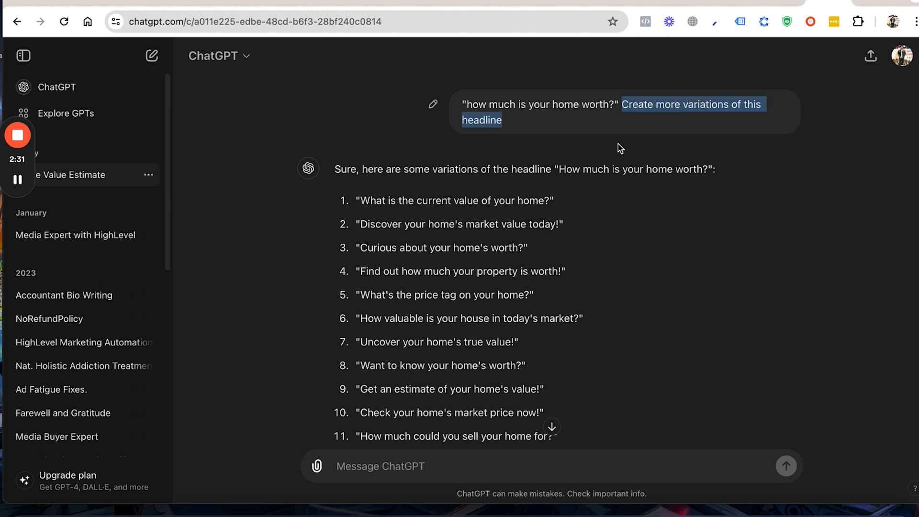
{"action": "left_click", "coordinate": [419, 477]}
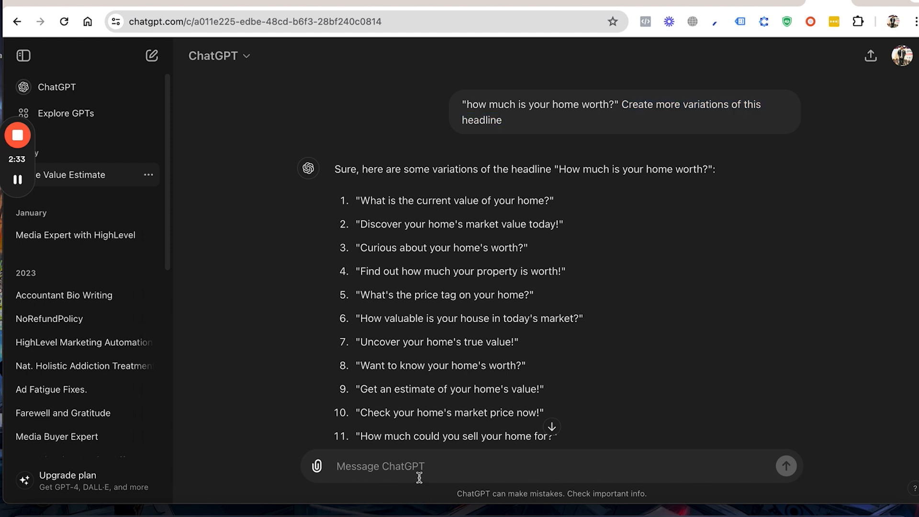
{"action": "type", "text": "\"sell your home "}
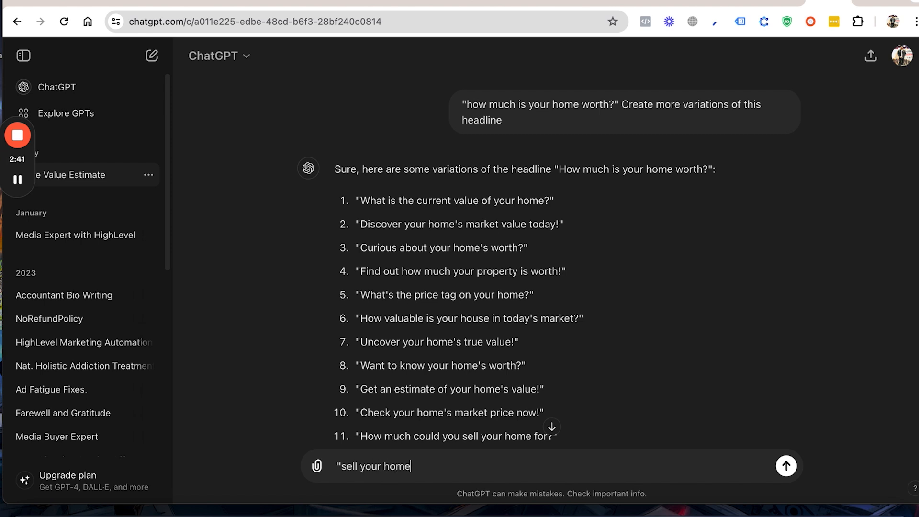
{"action": "type", "text": "forr"}
{"action": "type", "text": "quick"}
{"action": "type", "text": "cash"}
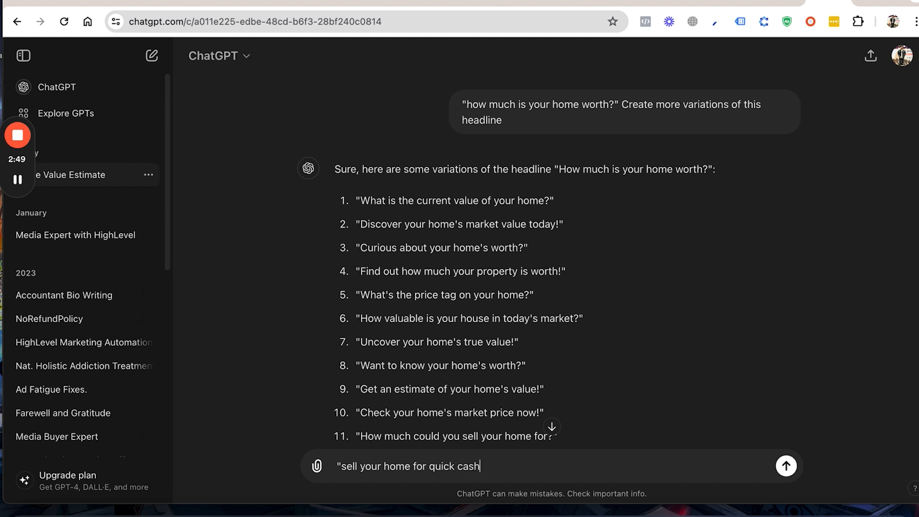
{"action": "type", "text": "\"."}
{"action": "key", "text": "super+v"}
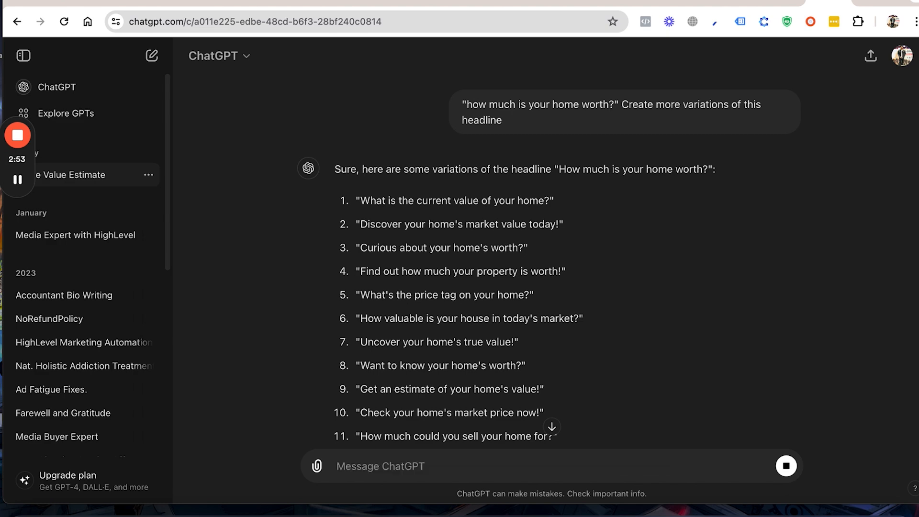
{"action": "key", "text": "Return"}
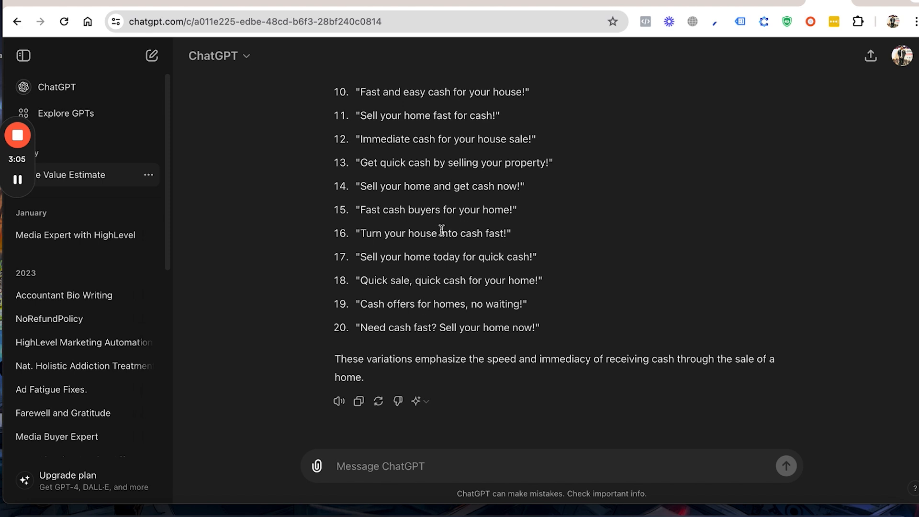
Step: Review the generated headline variations about selling a home for quick cash
{"action": "scroll", "coordinate": [450, 244], "scroll_direction": "up", "scroll_amount": 1}
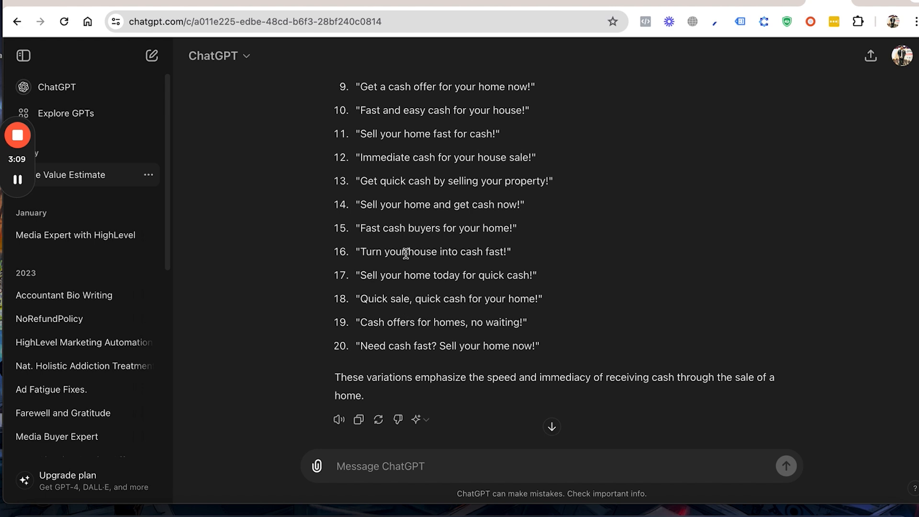
{"action": "scroll", "coordinate": [424, 223], "scroll_direction": "up", "scroll_amount": 1}
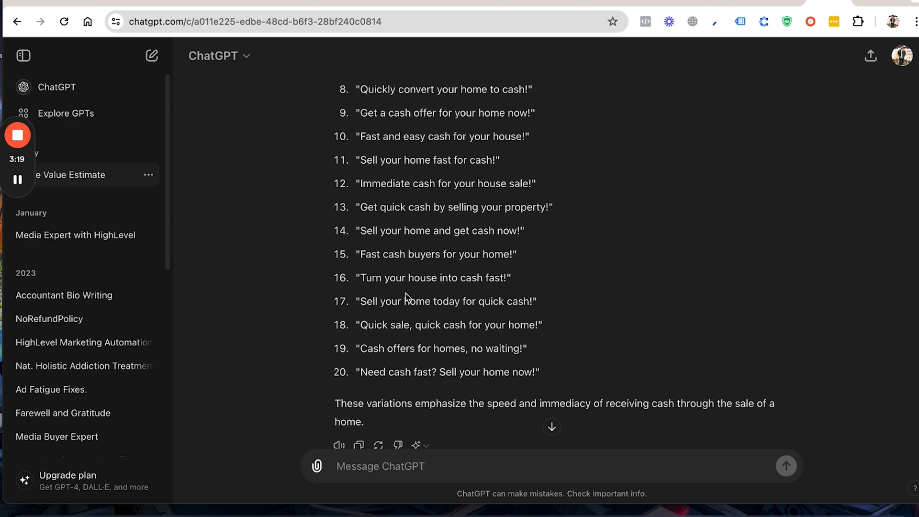
{"action": "scroll", "coordinate": [407, 296], "scroll_direction": "up", "scroll_amount": 2}
{"action": "scroll", "coordinate": [408, 312], "scroll_direction": "up", "scroll_amount": 5}
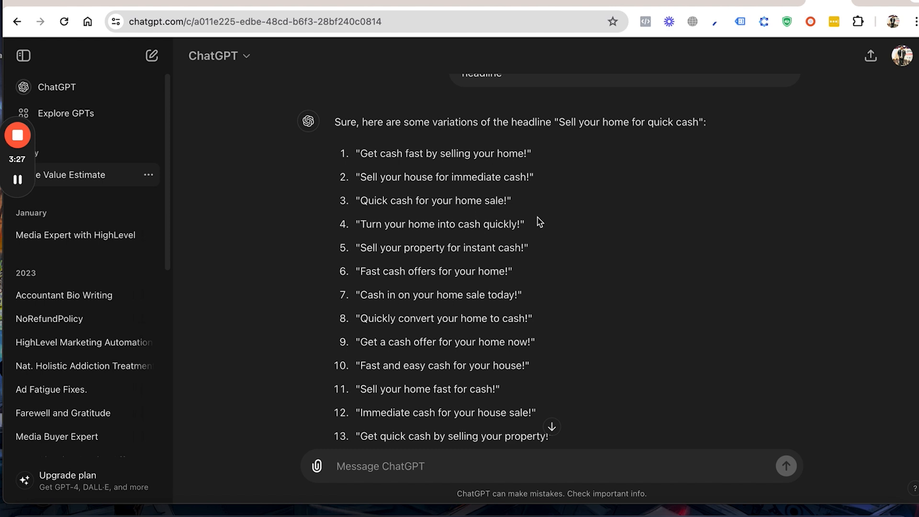
{"action": "scroll", "coordinate": [543, 224], "scroll_direction": "up", "scroll_amount": 1}
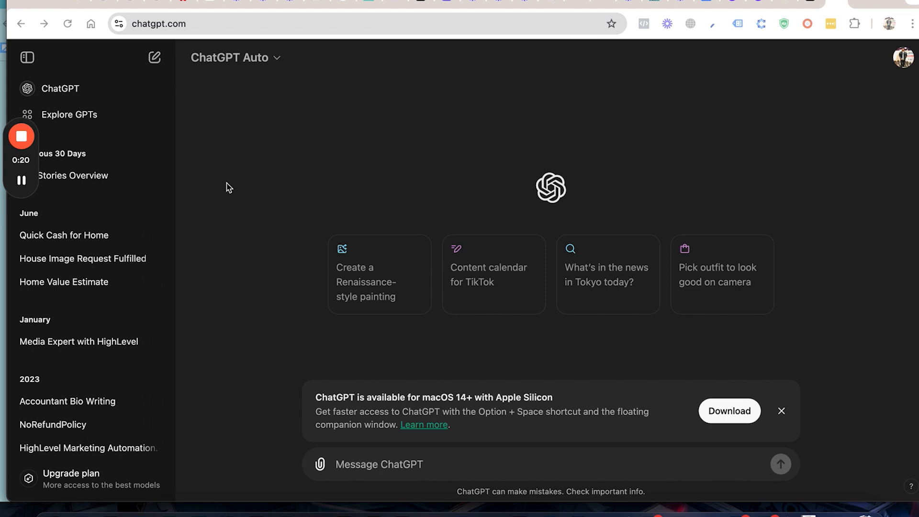
Step: Send the ChatGPT prompt "write facebook ad copies for real estate seller campaign"
{"action": "left_click", "coordinate": [344, 465]}
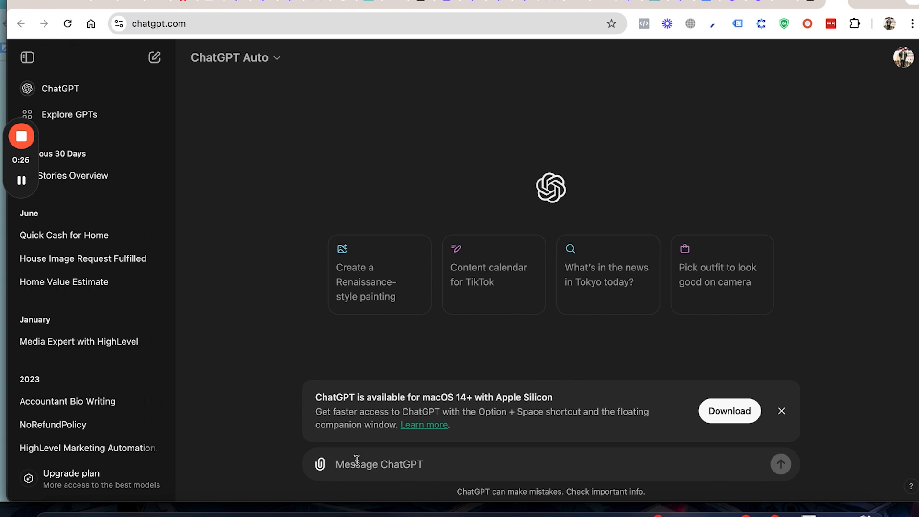
{"action": "type", "text": "wri"}
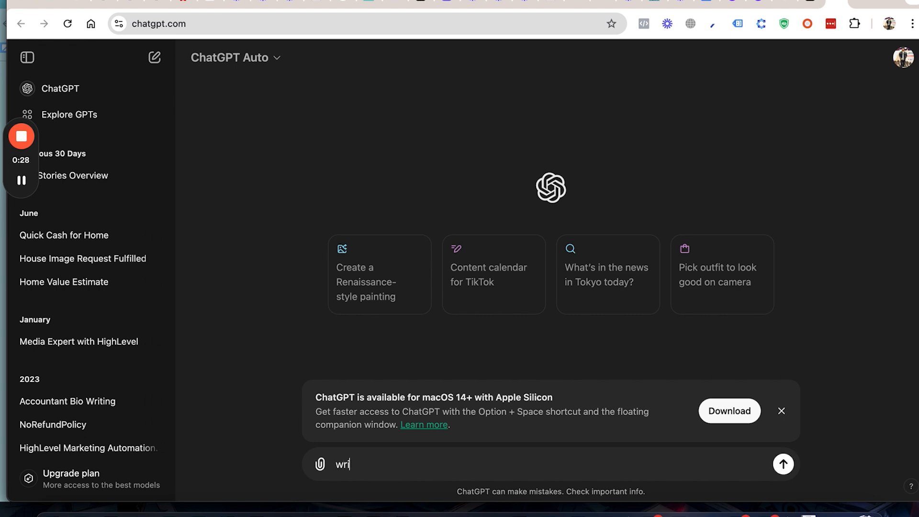
{"action": "type", "text": "te facebook ad co"}
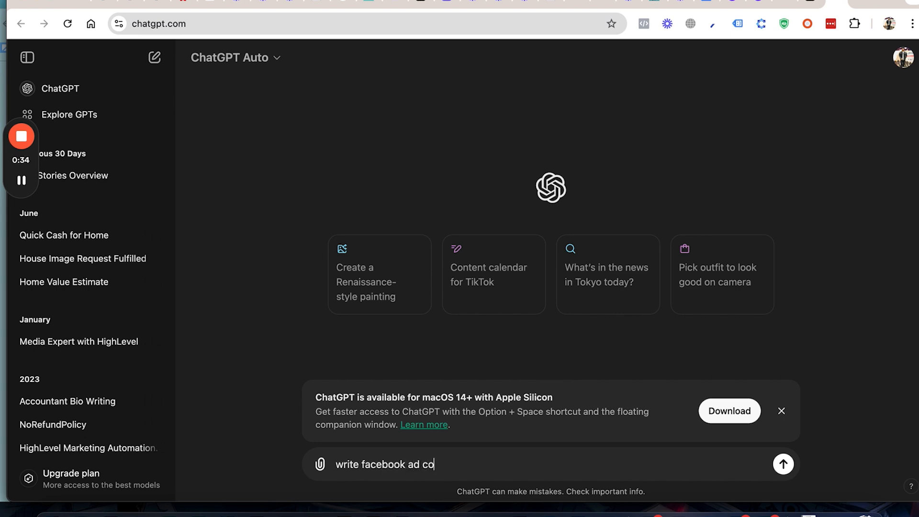
{"action": "type", "text": "pies for real estaatte sel"}
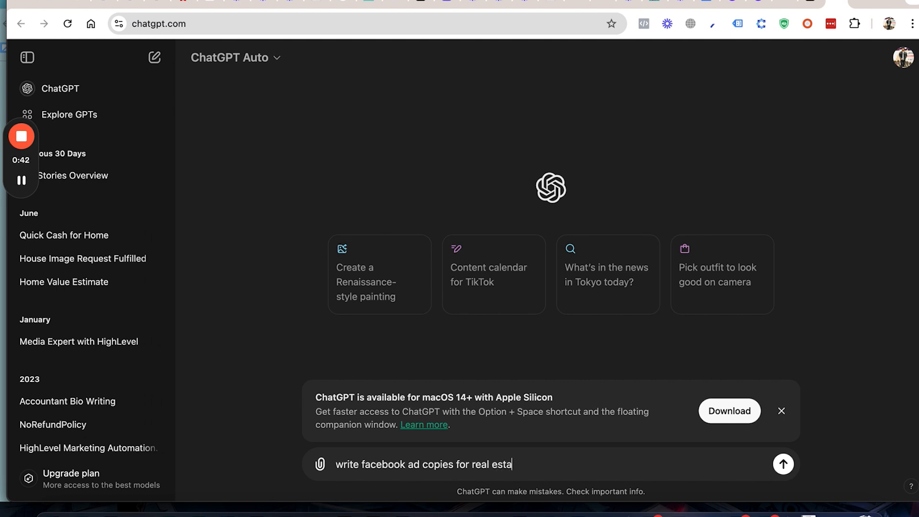
{"action": "type", "text": "ler campaign"}
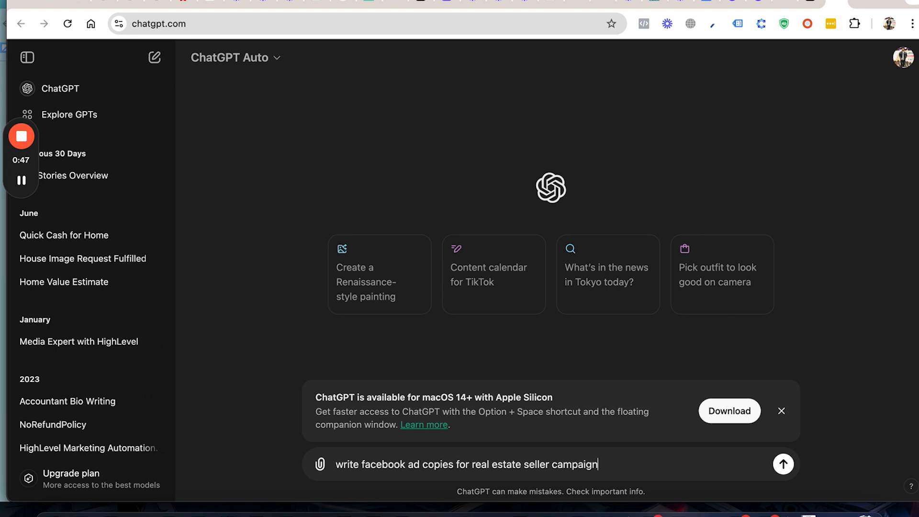
{"action": "key", "text": "Return"}
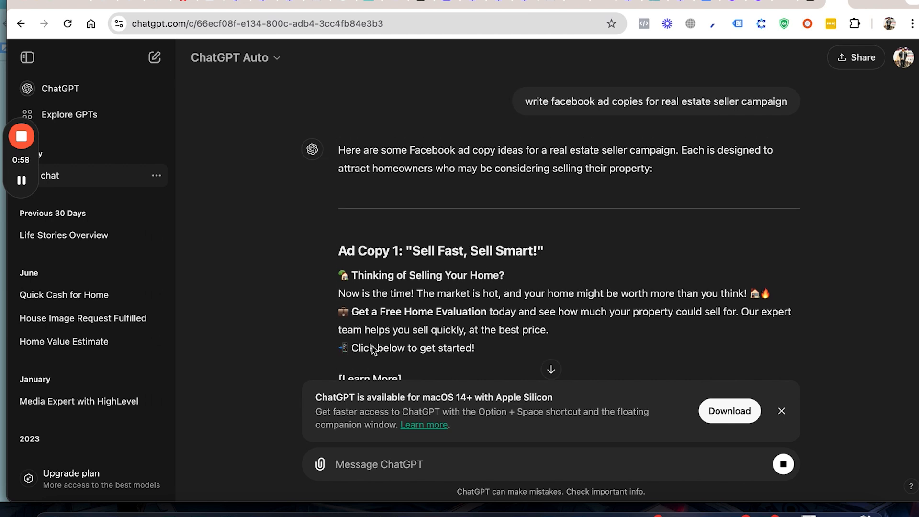
Step: Review the generated Facebook ad copies for the real estate seller campaign through to the end of the response
{"action": "scroll", "coordinate": [403, 320], "scroll_direction": "down", "scroll_amount": 3}
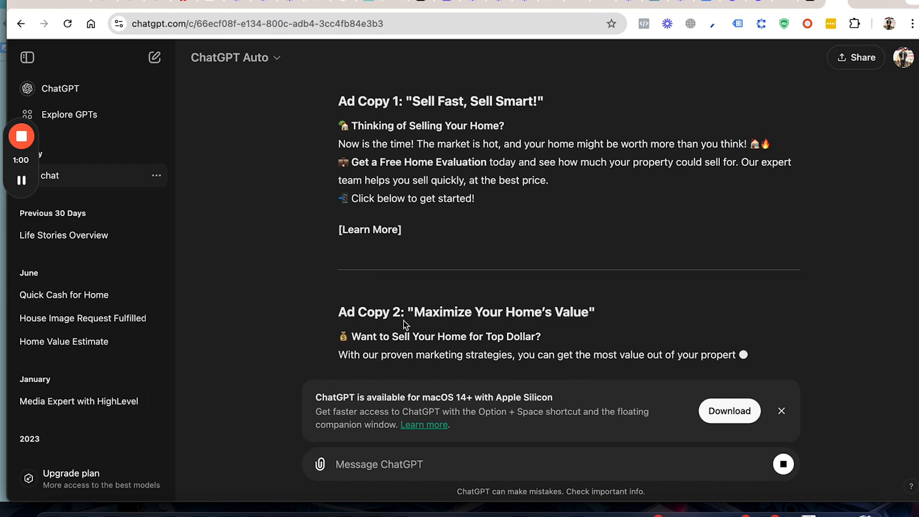
{"action": "scroll", "coordinate": [412, 225], "scroll_direction": "down", "scroll_amount": 2}
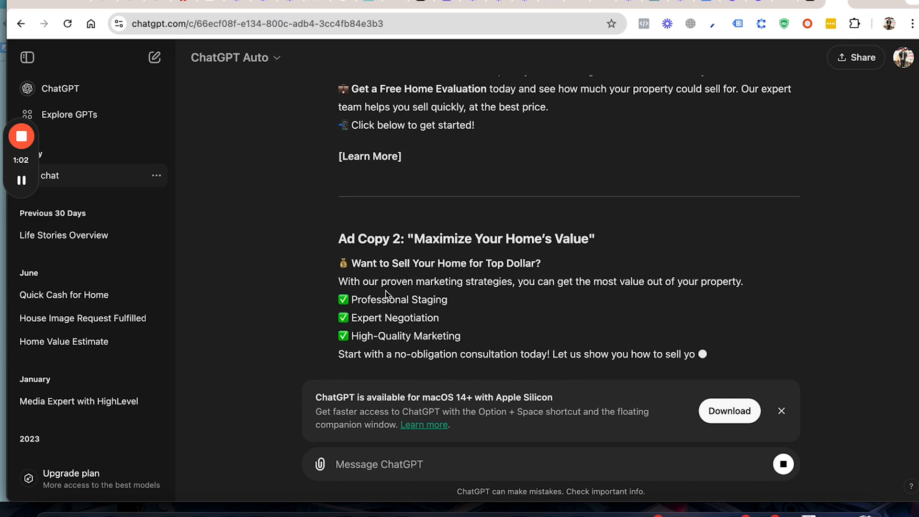
{"action": "scroll", "coordinate": [393, 287], "scroll_direction": "down", "scroll_amount": 2}
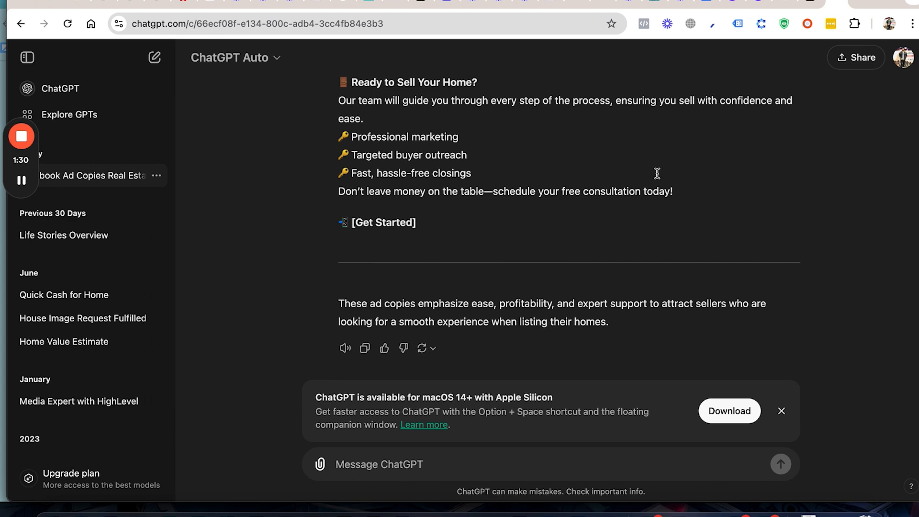
{"action": "mouse_move", "coordinate": [25, 142]}
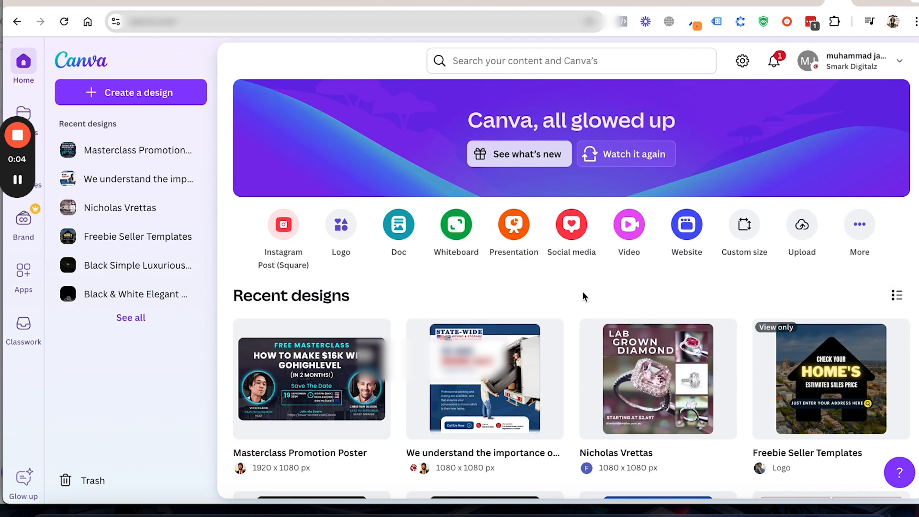
Step: Switch to Canva, open the recent design "Sell Your" and make an editable copy of it
{"action": "scroll", "coordinate": [582, 292], "scroll_direction": "down", "scroll_amount": 2}
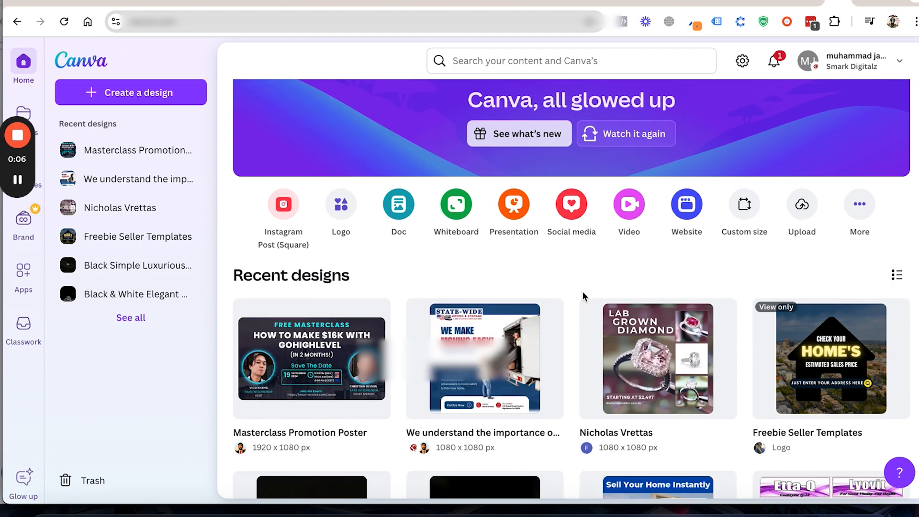
{"action": "scroll", "coordinate": [583, 296], "scroll_direction": "up", "scroll_amount": 1}
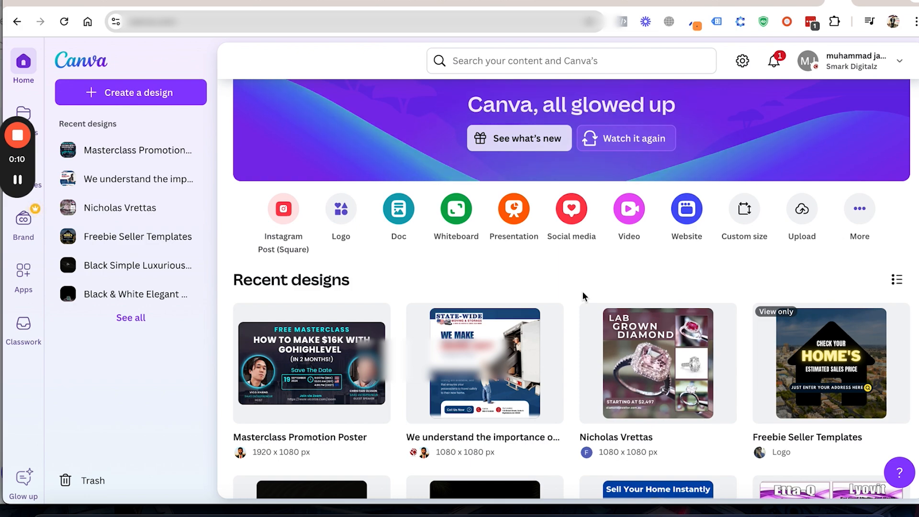
{"action": "scroll", "coordinate": [582, 291], "scroll_direction": "down", "scroll_amount": 5}
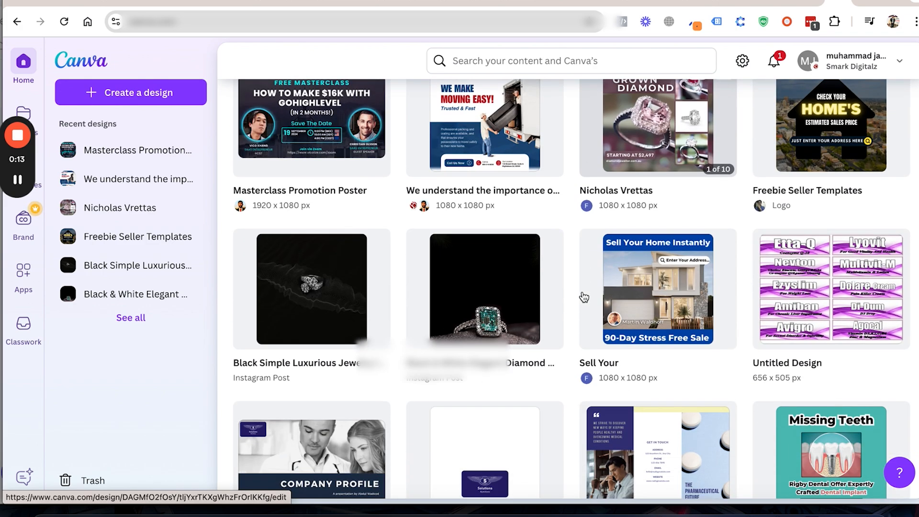
{"action": "mouse_move", "coordinate": [598, 294]}
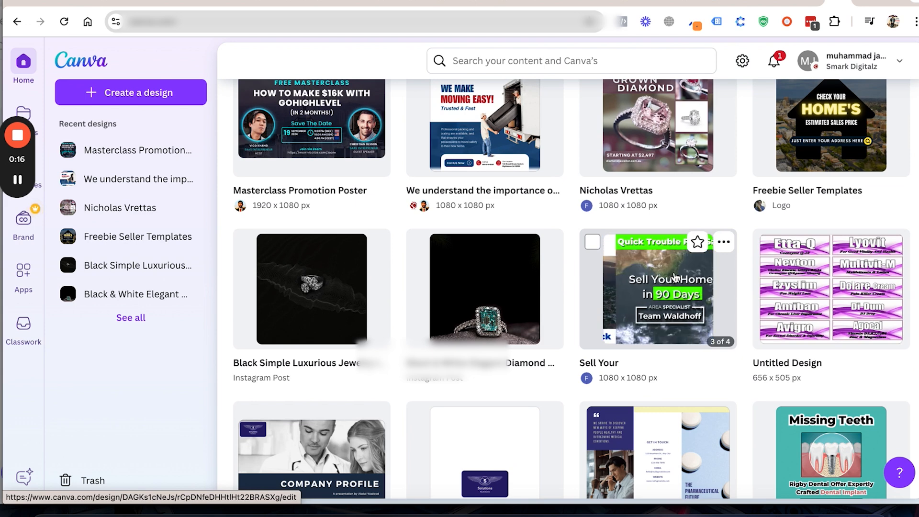
{"action": "left_click", "coordinate": [724, 243]}
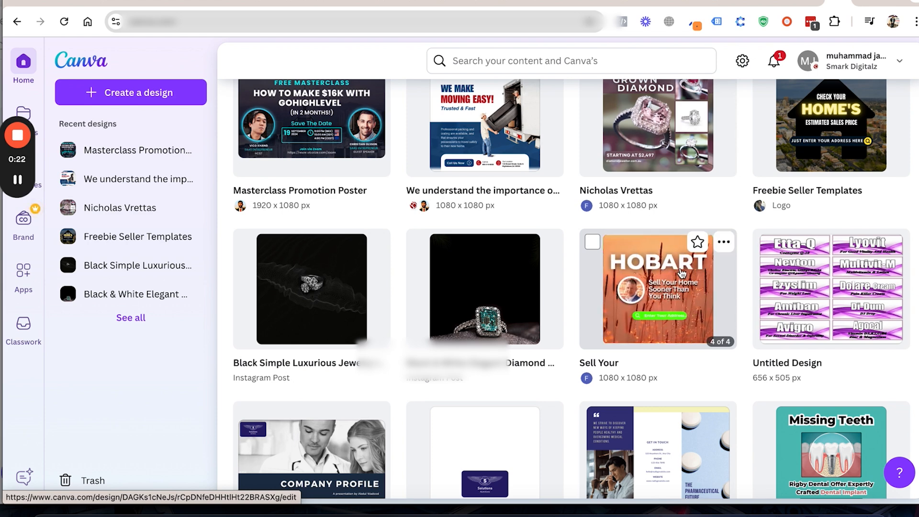
{"action": "left_click", "coordinate": [682, 273]}
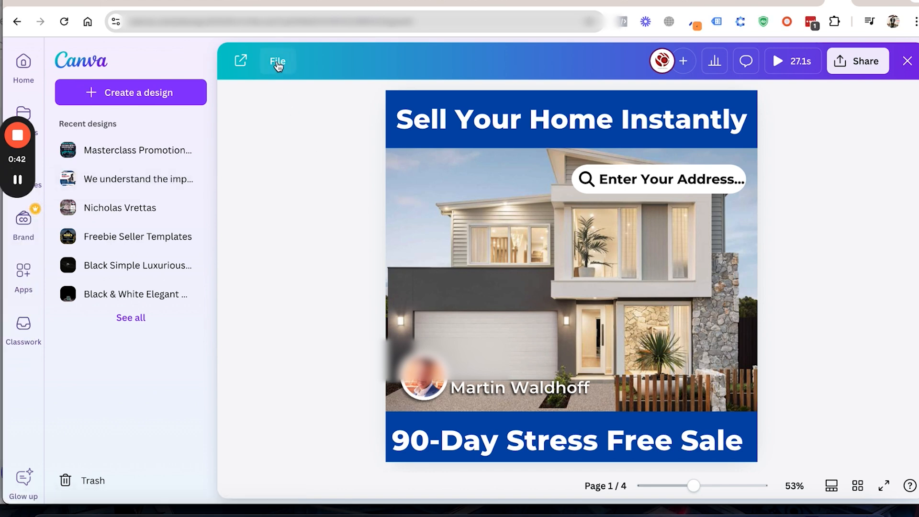
{"action": "left_click", "coordinate": [278, 64]}
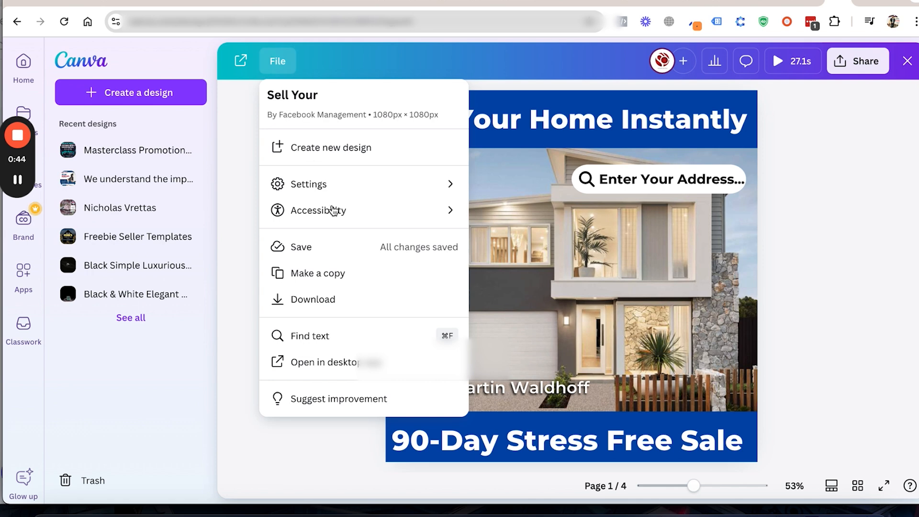
{"action": "left_click", "coordinate": [315, 275]}
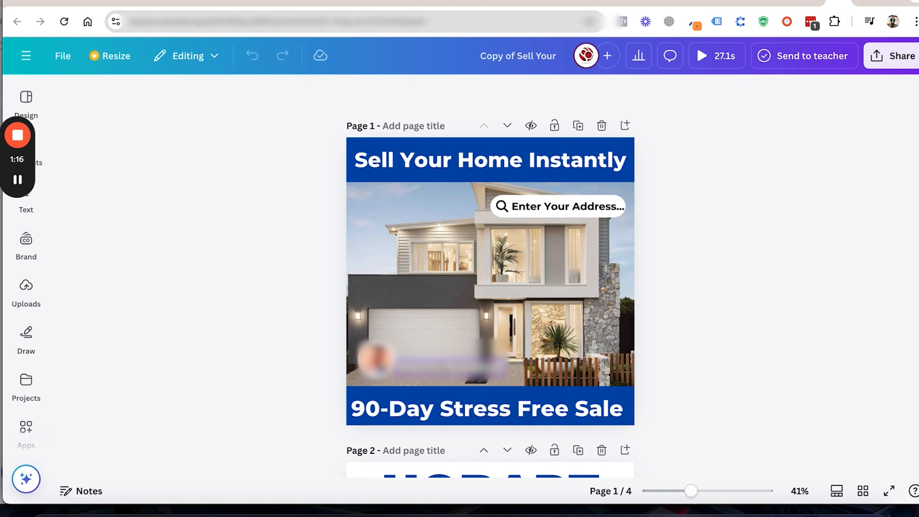
Step: Change the agent's name in the text beside the portrait on page 1
{"action": "double_click", "coordinate": [445, 368]}
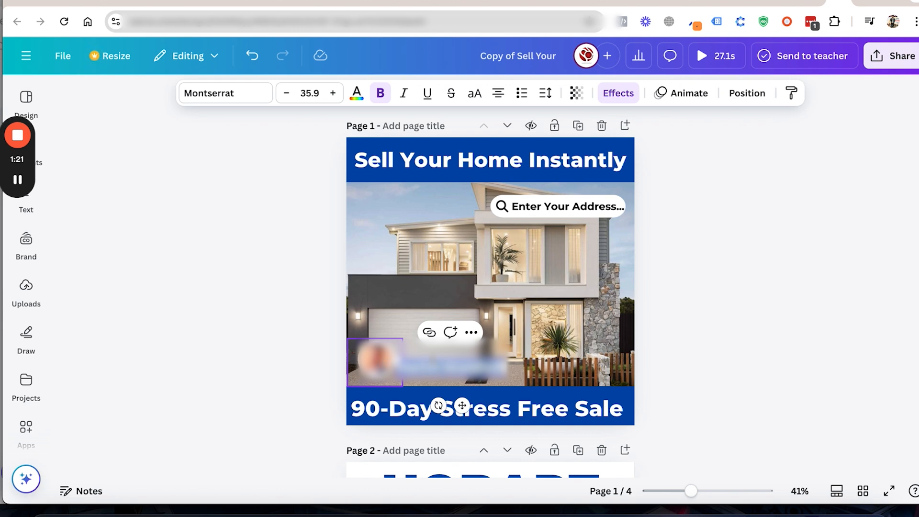
{"action": "left_click", "coordinate": [375, 361]}
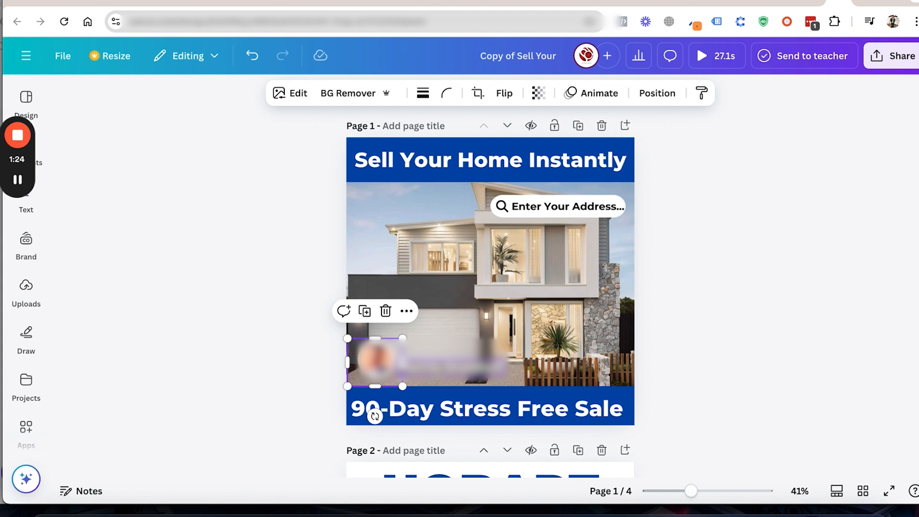
{"action": "double_click", "coordinate": [450, 368]}
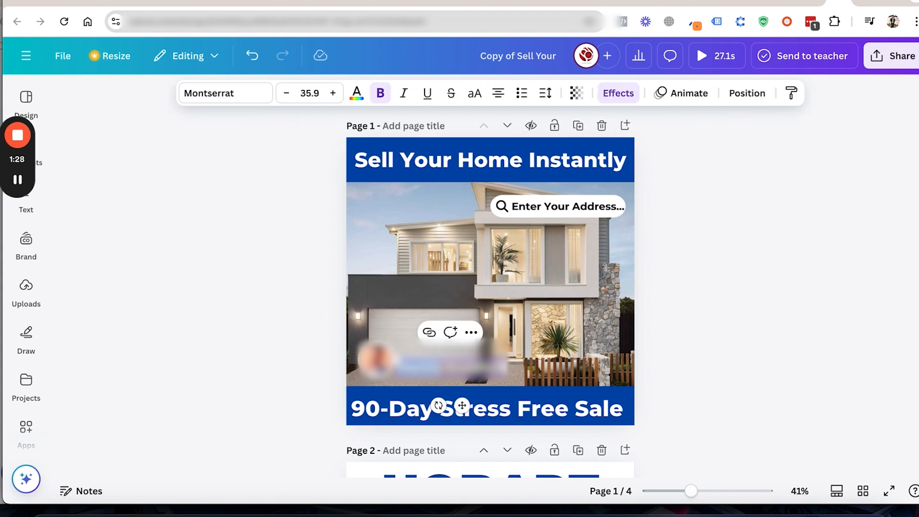
{"action": "left_click", "coordinate": [491, 367]}
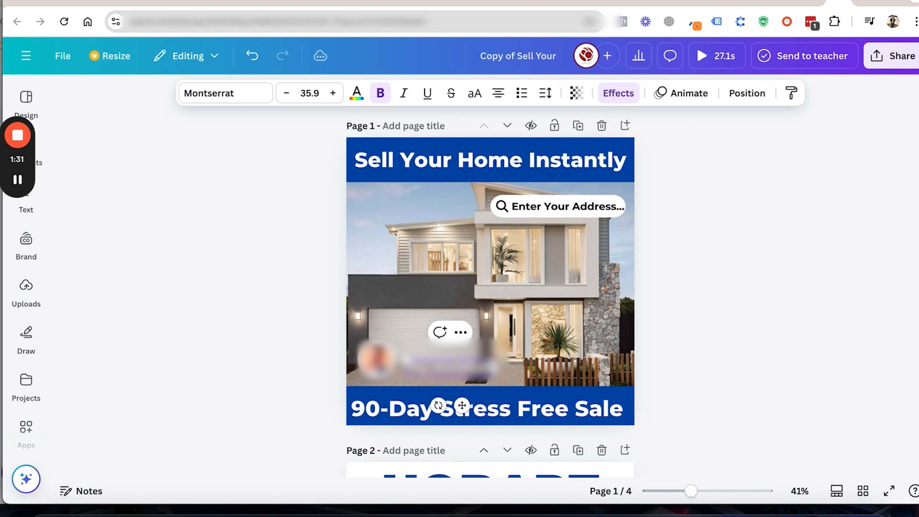
{"action": "type", "text": "of"}
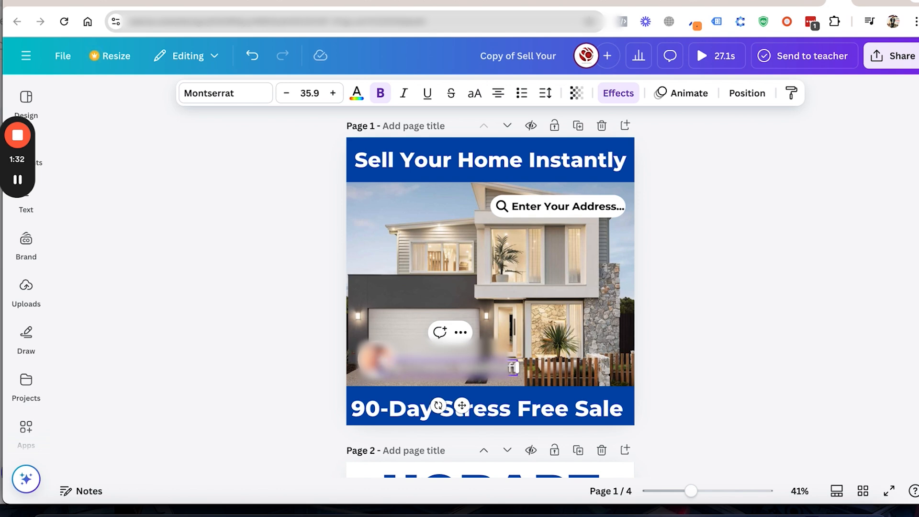
{"action": "type", "text": "s"}
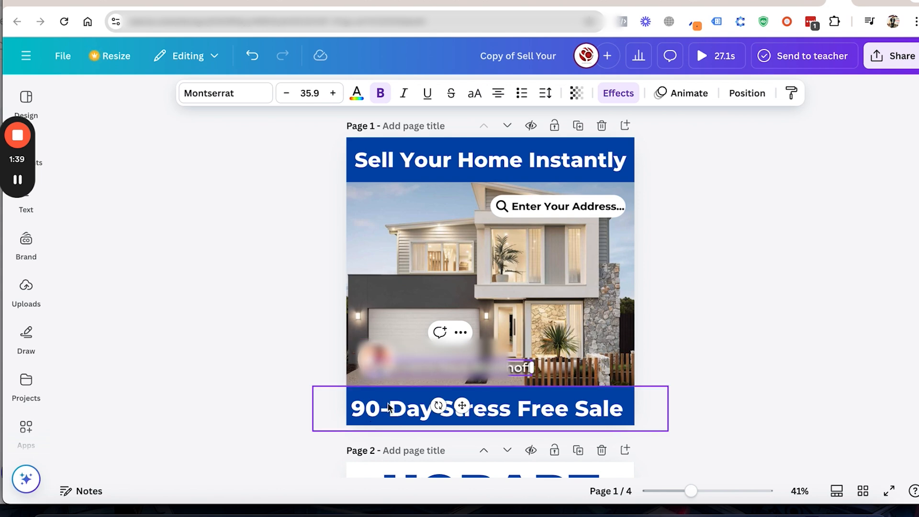
Step: Examine the banner, portrait, background and headline elements across all four pages of the copied design
{"action": "left_click", "coordinate": [462, 405]}
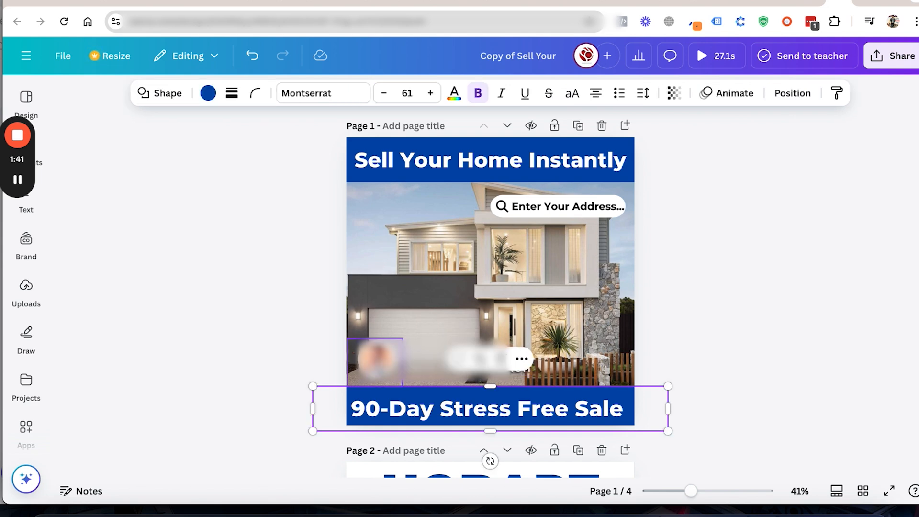
{"action": "left_click", "coordinate": [374, 359]}
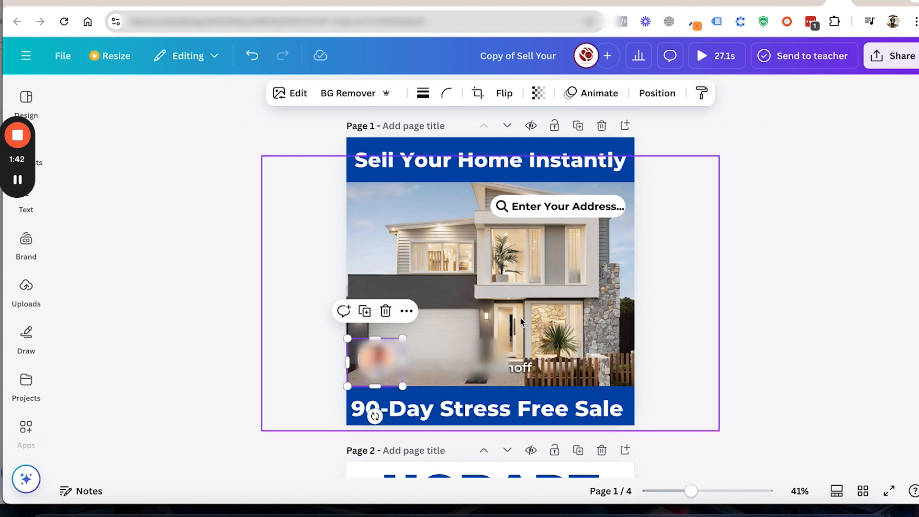
{"action": "scroll", "coordinate": [612, 366], "scroll_direction": "down", "scroll_amount": 5}
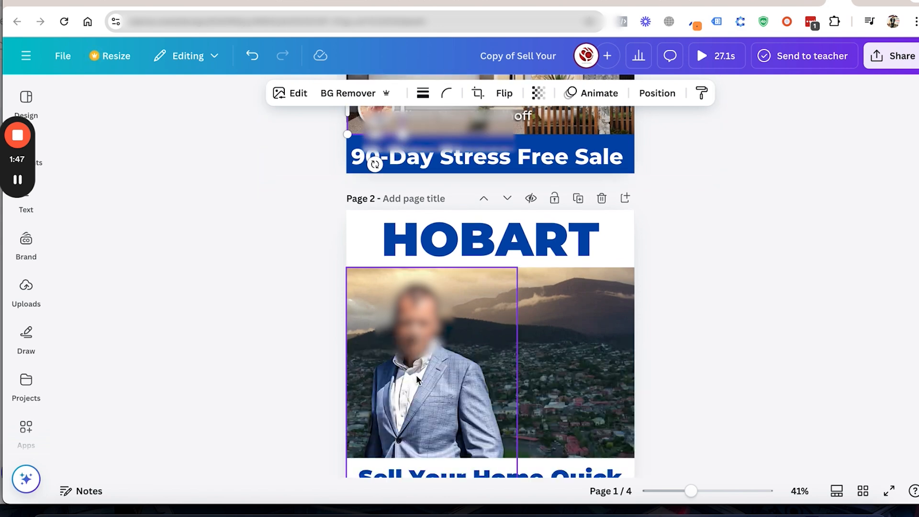
{"action": "left_click", "coordinate": [510, 332]}
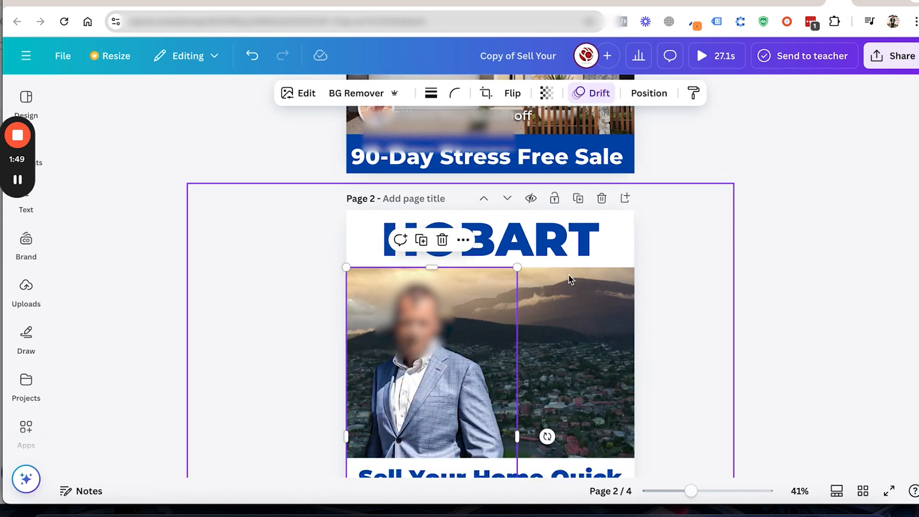
{"action": "scroll", "coordinate": [550, 287], "scroll_direction": "down", "scroll_amount": 3}
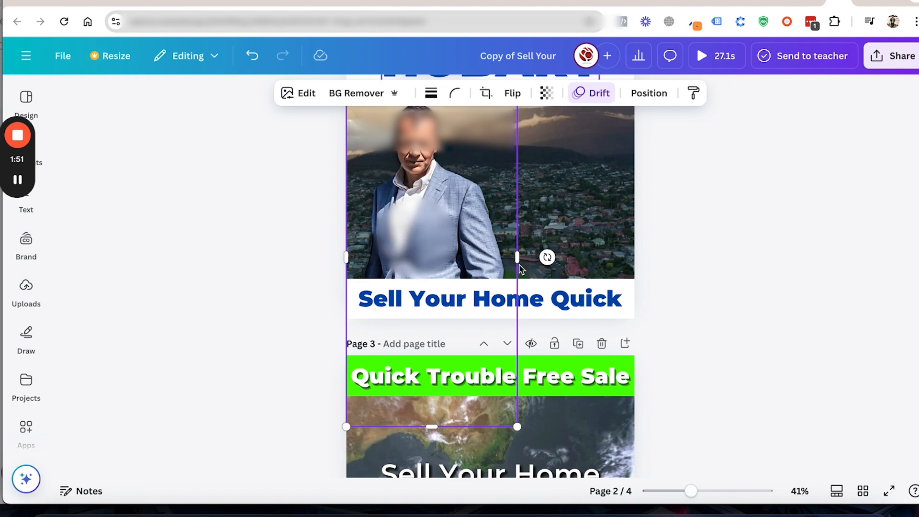
{"action": "left_click", "coordinate": [478, 298]}
{"action": "scroll", "coordinate": [475, 296], "scroll_direction": "down", "scroll_amount": 4}
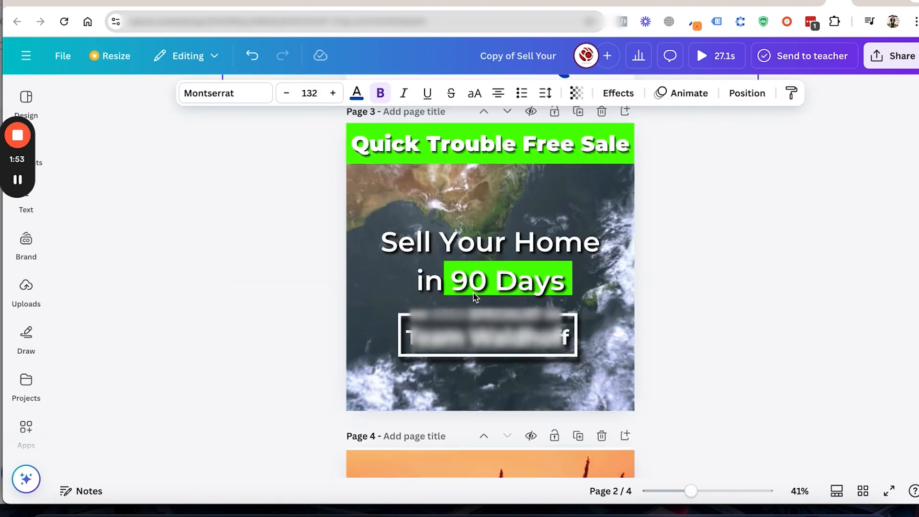
{"action": "scroll", "coordinate": [474, 297], "scroll_direction": "down", "scroll_amount": 3}
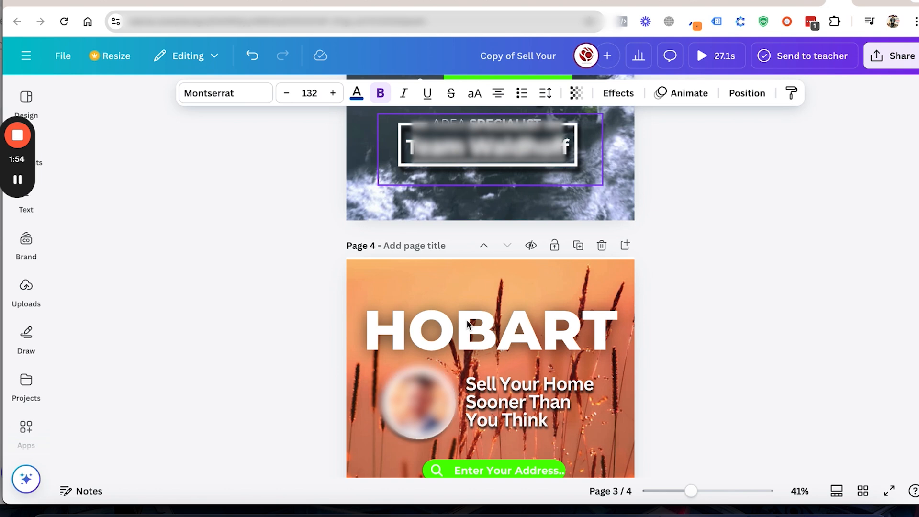
{"action": "scroll", "coordinate": [467, 325], "scroll_direction": "down", "scroll_amount": 2}
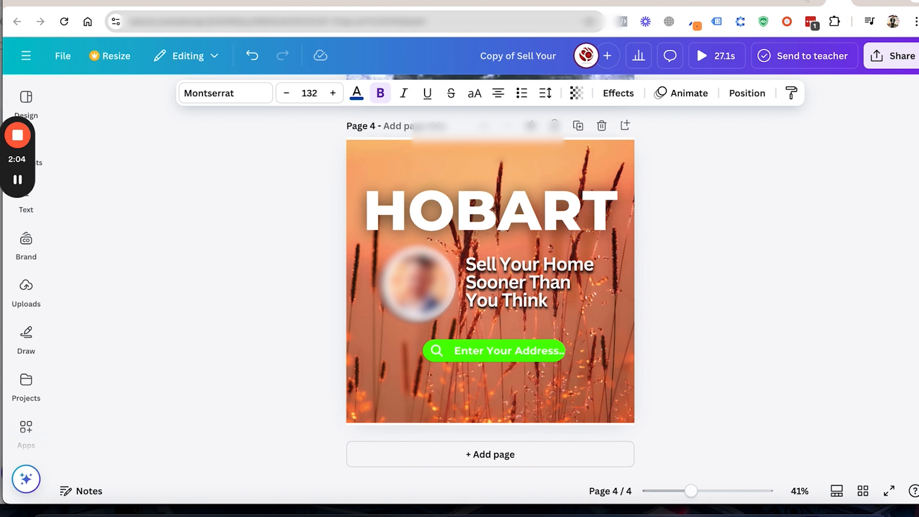
Step: Return to the original design's tab and set up a new custom-size design of 1080 × 1080 px
{"action": "left_click", "coordinate": [809, 2]}
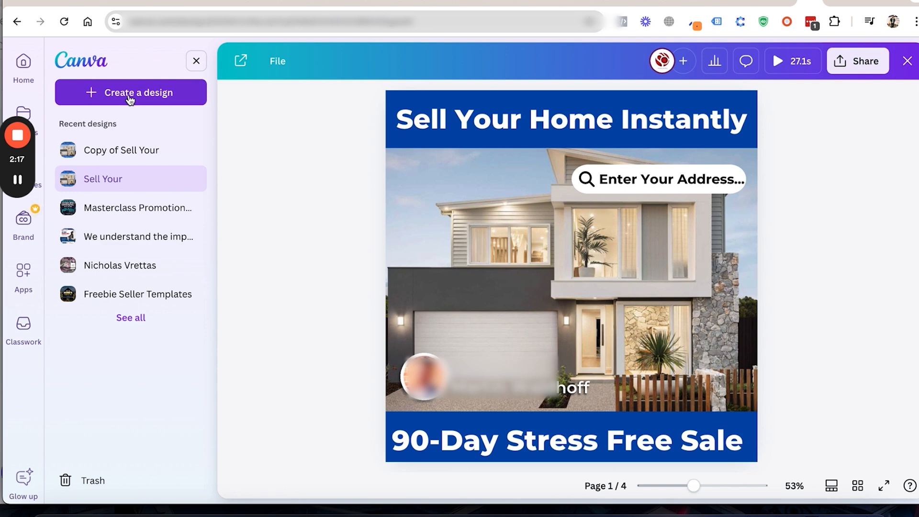
{"action": "left_click", "coordinate": [129, 95]}
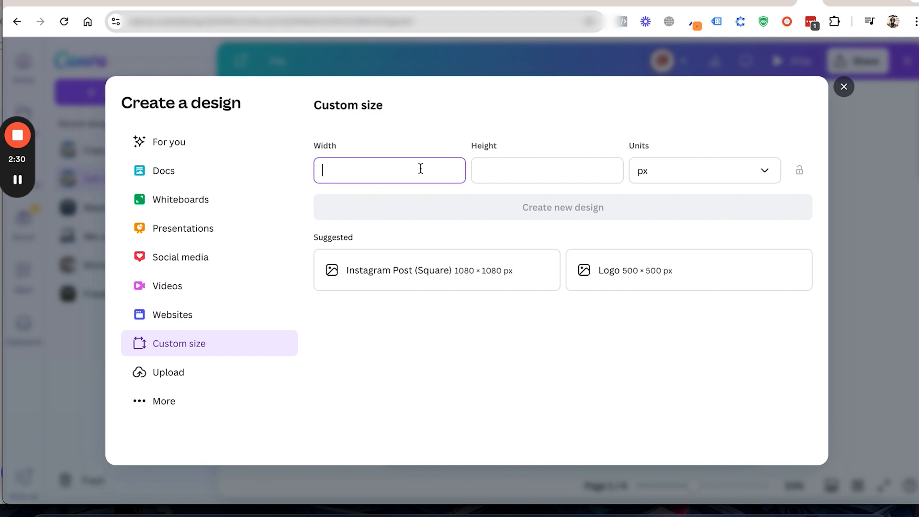
{"action": "type", "text": "1080"}
{"action": "left_click", "coordinate": [481, 171]}
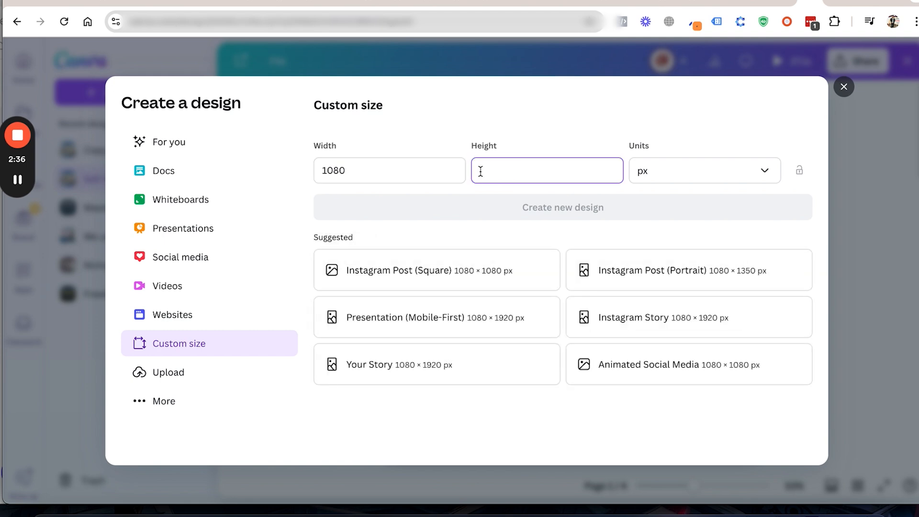
{"action": "type", "text": "1"}
{"action": "type", "text": "1080"}
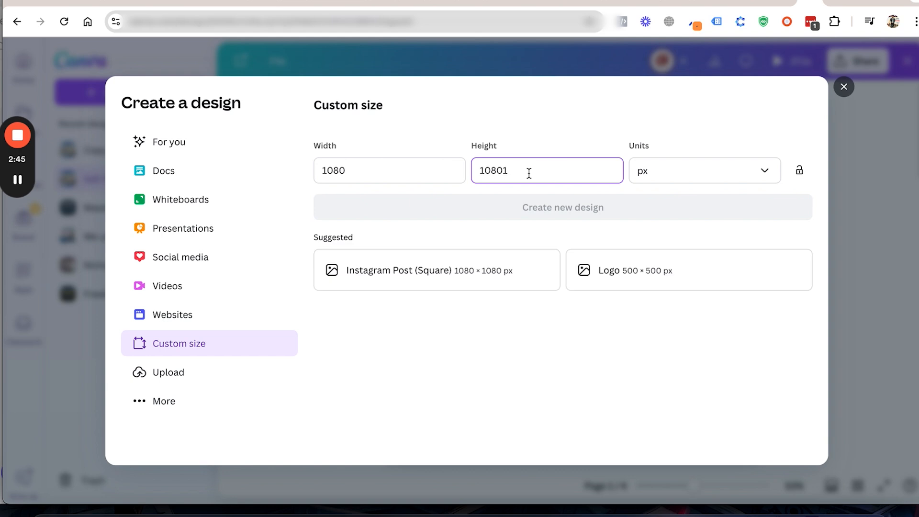
{"action": "key", "text": "BackSpace"}
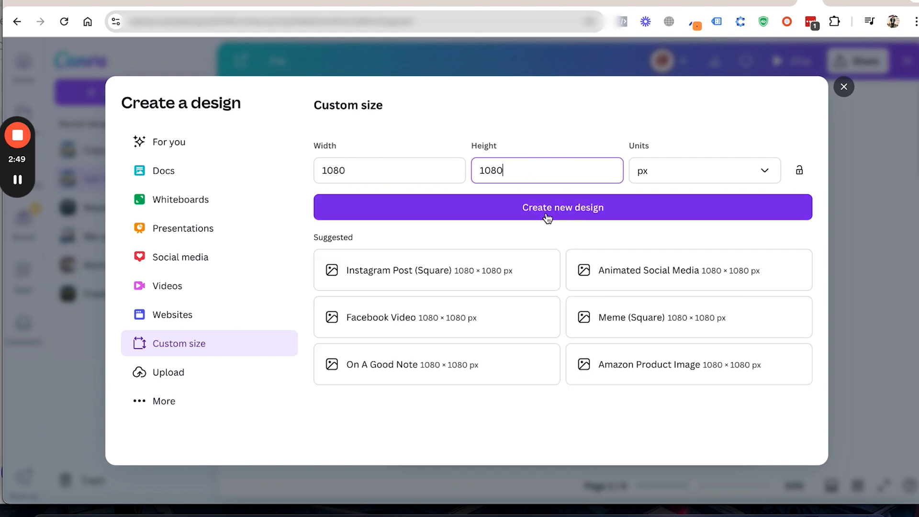
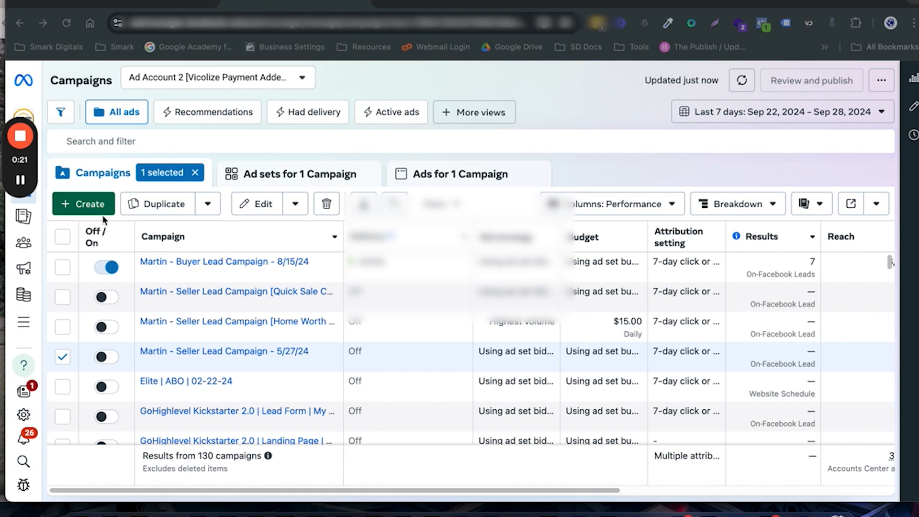
Step: Create a new auction campaign with the Leads objective and continue to its settings
{"action": "left_click", "coordinate": [80, 206]}
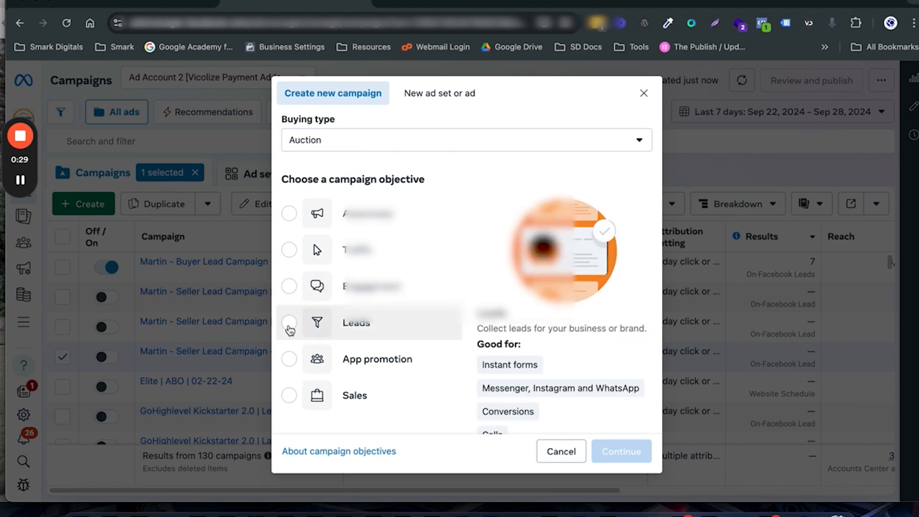
{"action": "left_click", "coordinate": [289, 323]}
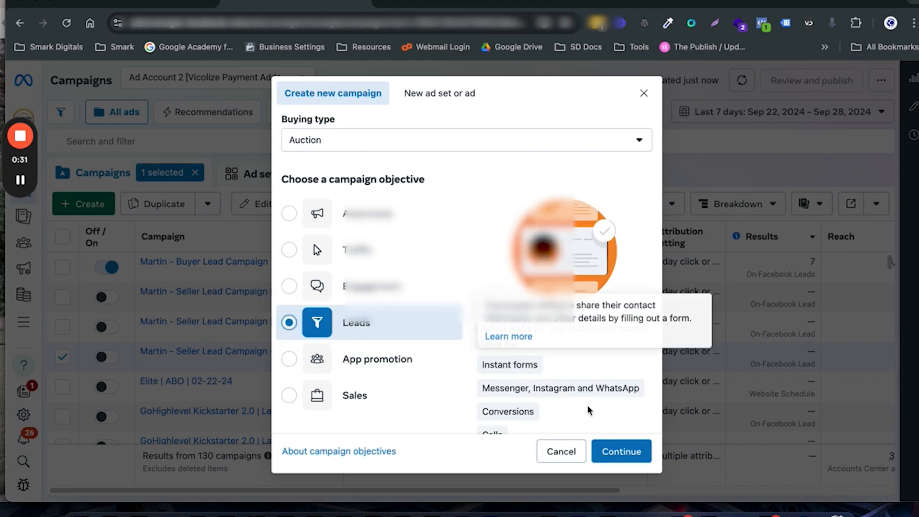
{"action": "left_click", "coordinate": [616, 451]}
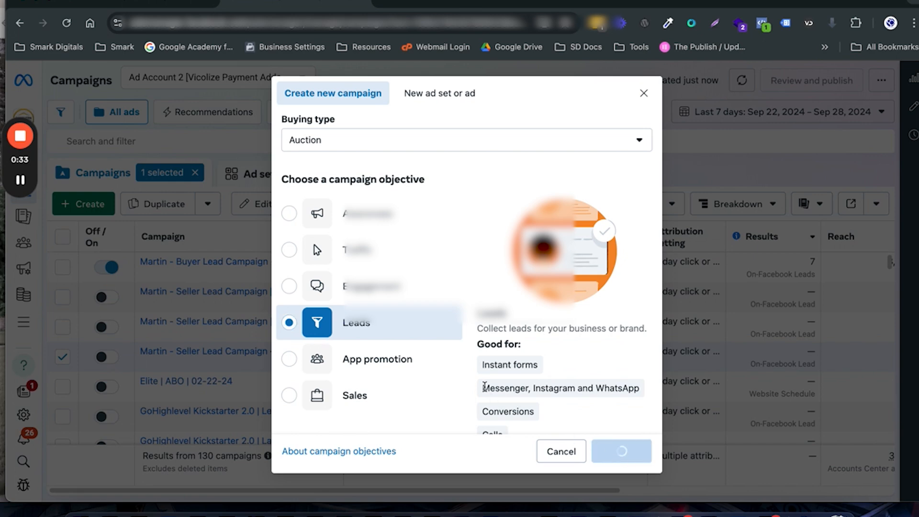
{"action": "mouse_move", "coordinate": [484, 386]}
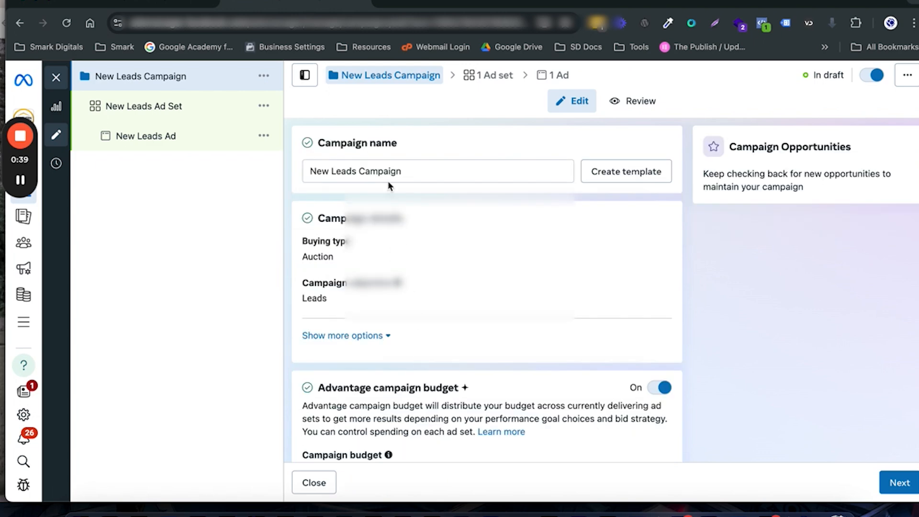
Step: Replace the default campaign name with "{Business name} -"
{"action": "left_click_drag", "start_coordinate": [403, 174], "coordinate": [308, 176]}
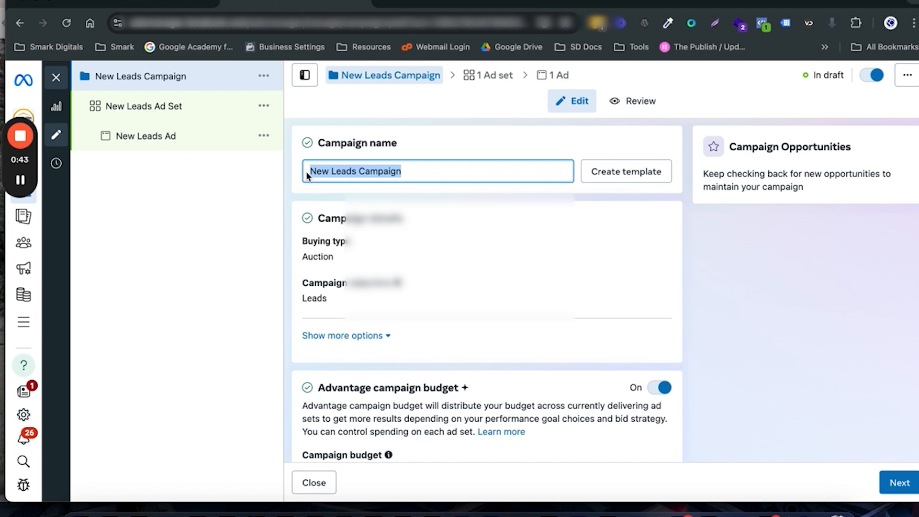
{"action": "type", "text": "S"}
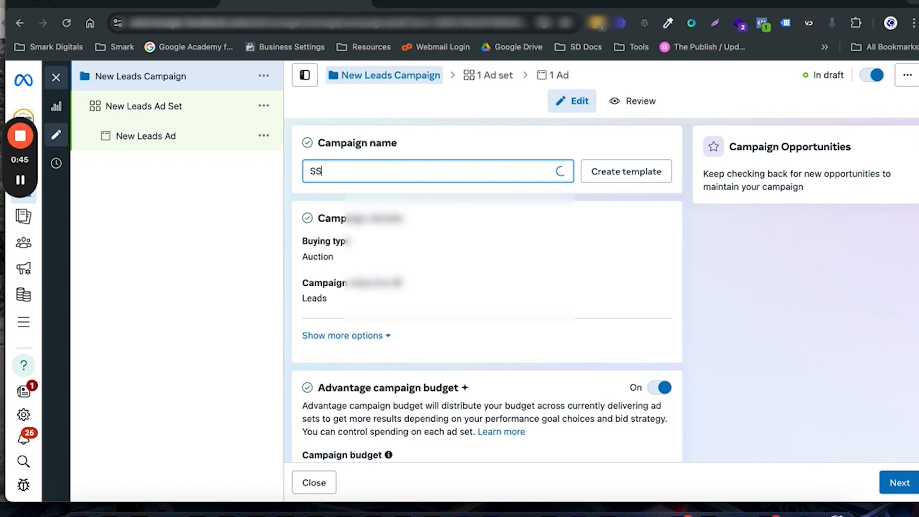
{"action": "key", "text": "BackSpace"}
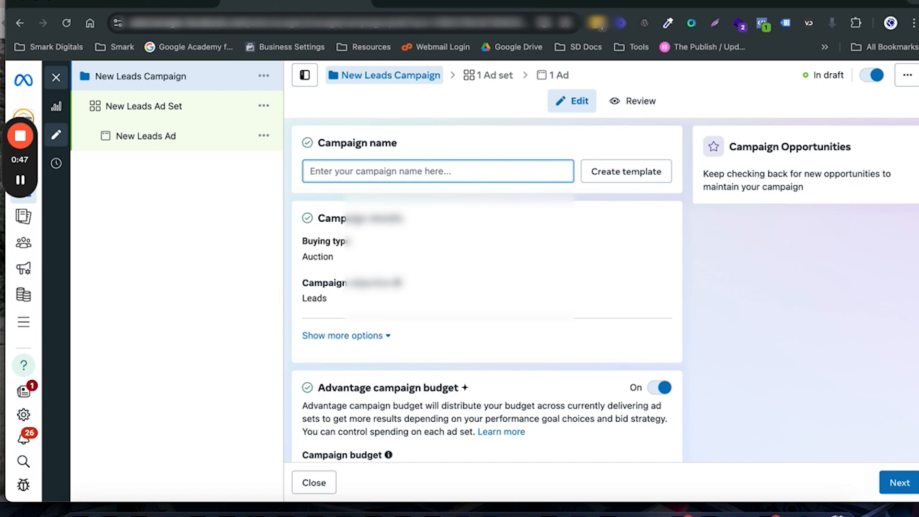
{"action": "type", "text": "{"}
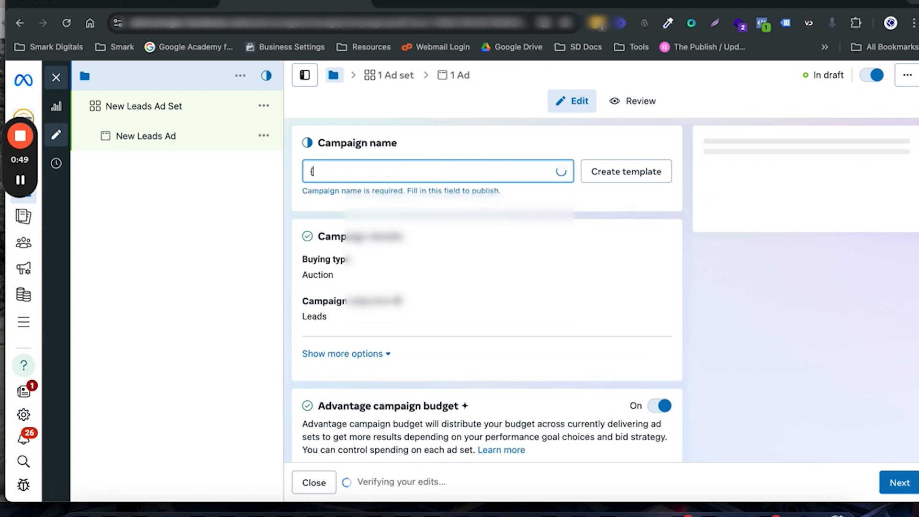
{"action": "type", "text": "Client"}
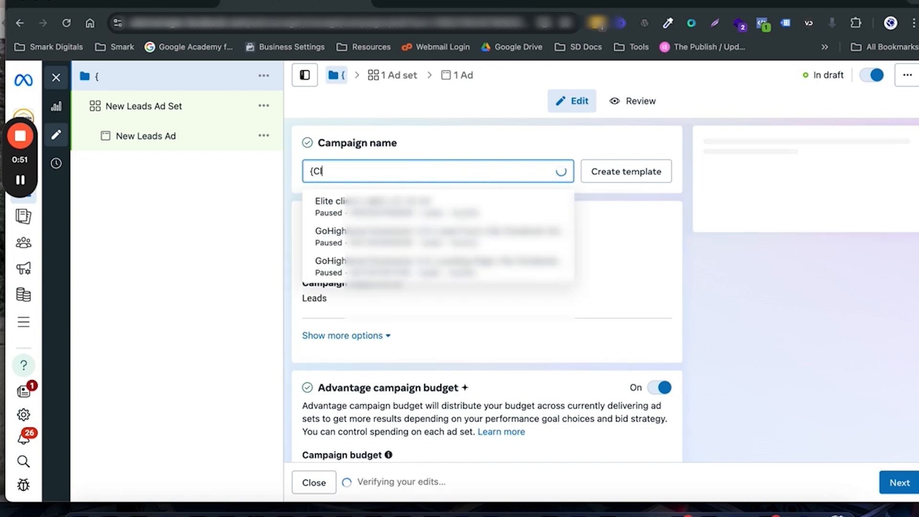
{"action": "key", "text": "BackSpace"}
{"action": "key", "text": "BackSpace"}
{"action": "key", "text": "BackSpace"}
{"action": "key", "text": "BackSpace"}
{"action": "key", "text": "BackSpace"}
{"action": "key", "text": "BackSpace"}
{"action": "key", "text": "BackSpace"}
{"action": "key", "text": "BackSpace"}
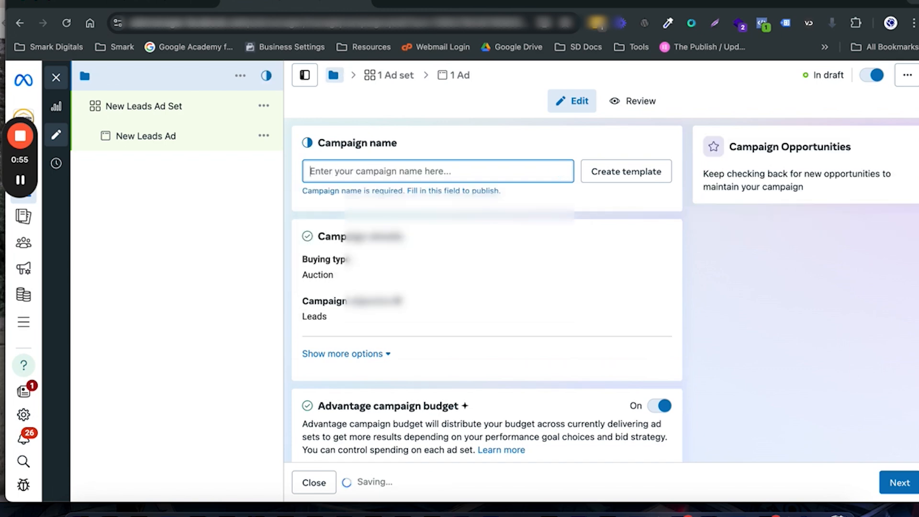
{"action": "type", "text": "{"}
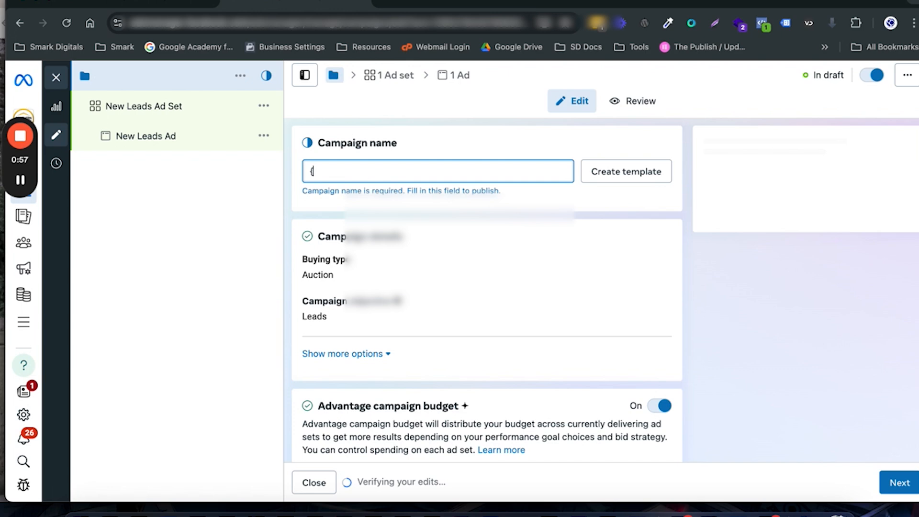
{"action": "type", "text": "Bs"}
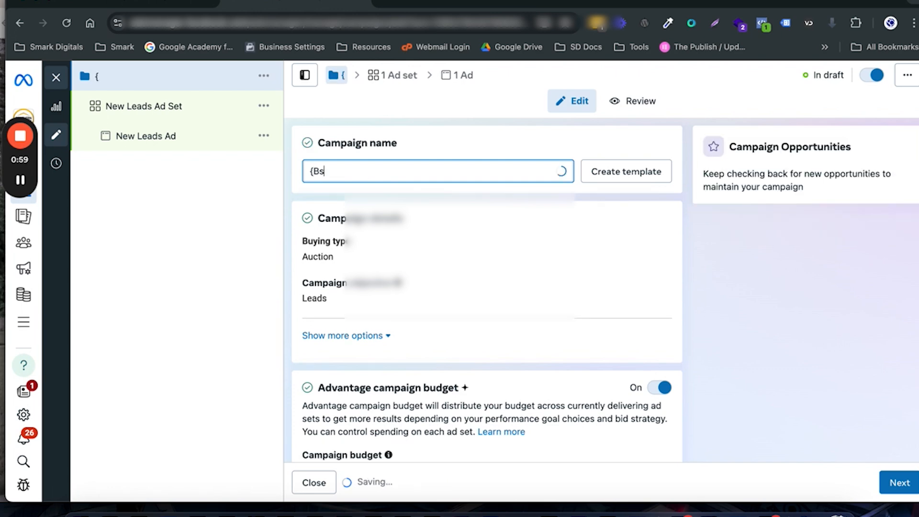
{"action": "key", "text": "BackSpace"}
{"action": "type", "text": "us"}
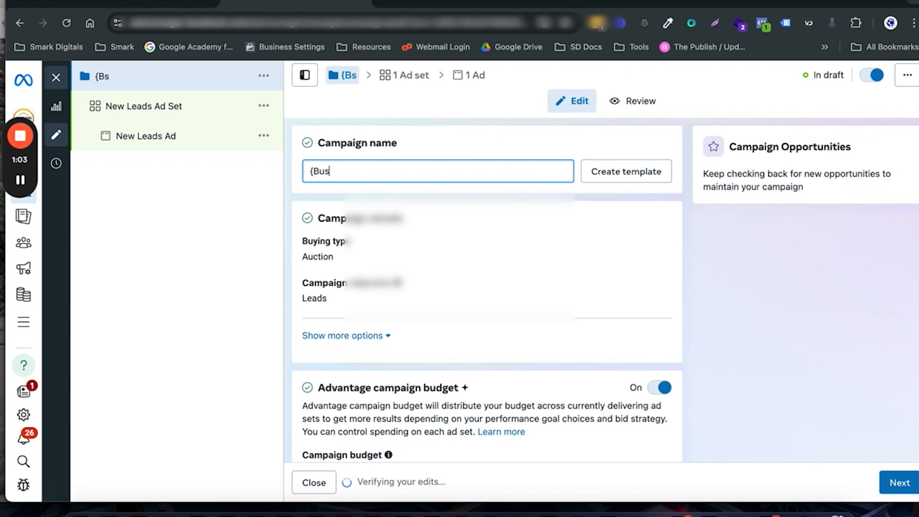
{"action": "type", "text": "iness name"}
{"action": "key", "text": "BackSpace"}
{"action": "key", "text": "BackSpace"}
{"action": "key", "text": "BackSpace"}
{"action": "type", "text": "ame}"}
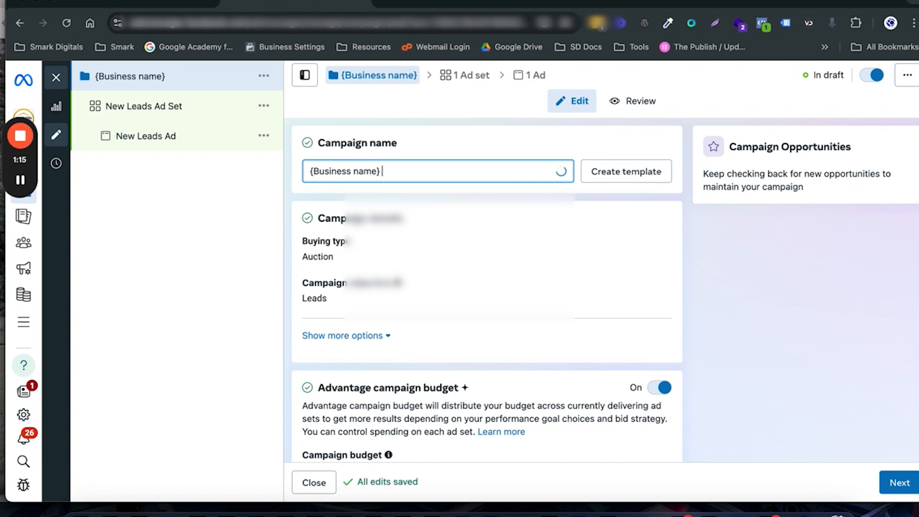
{"action": "type", "text": "-"}
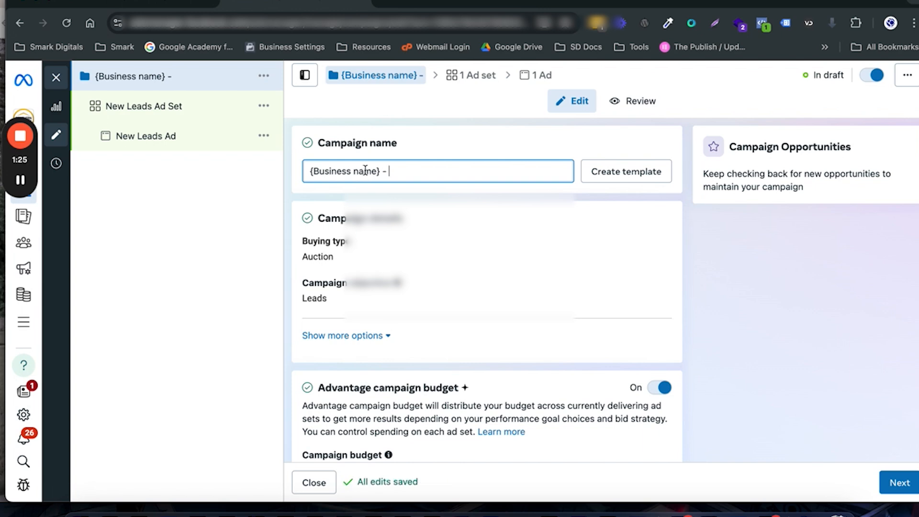
Step: Change the placeholder in the campaign name to "{Client name}"
{"action": "double_click", "coordinate": [365, 171]}
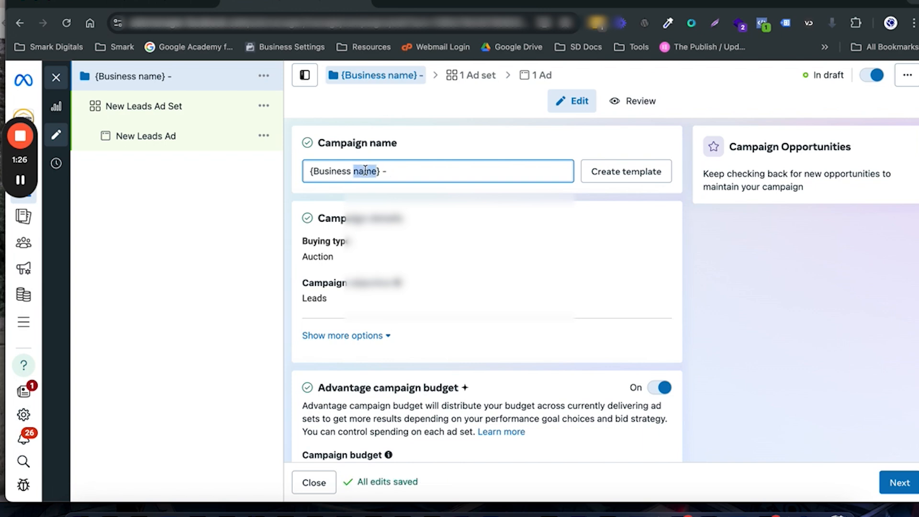
{"action": "double_click", "coordinate": [340, 171]}
{"action": "type", "text": "Cliient"}
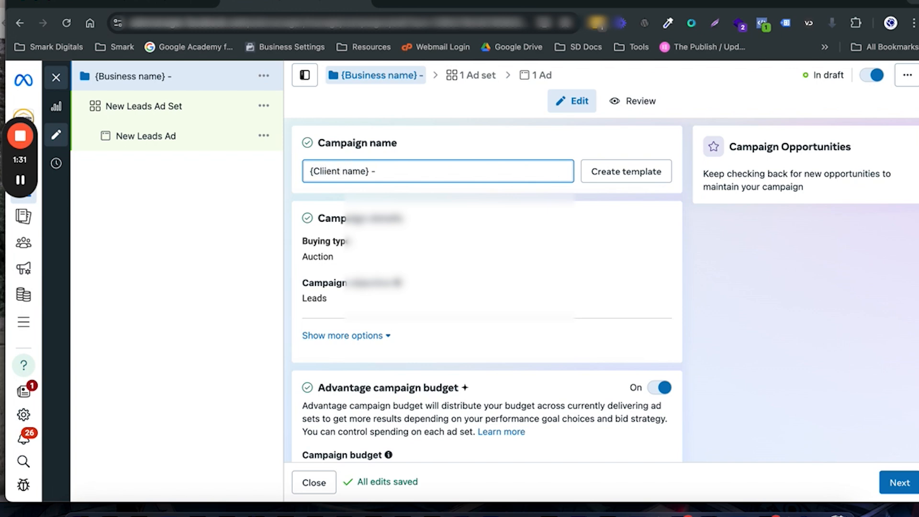
{"action": "key", "text": "BackSpace"}
{"action": "key", "text": "BackSpace"}
{"action": "key", "text": "BackSpace"}
{"action": "key", "text": "BackSpace"}
{"action": "type", "text": "ent"}
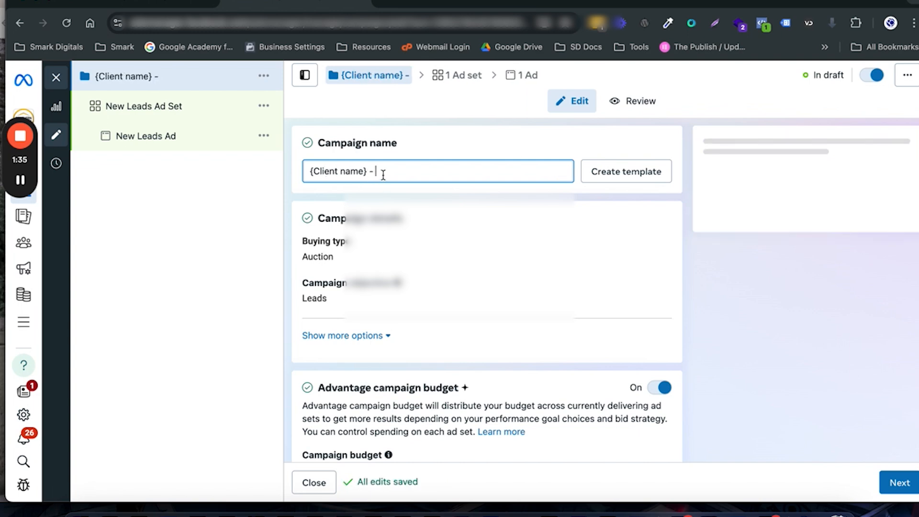
{"action": "type", "text": "Se"}
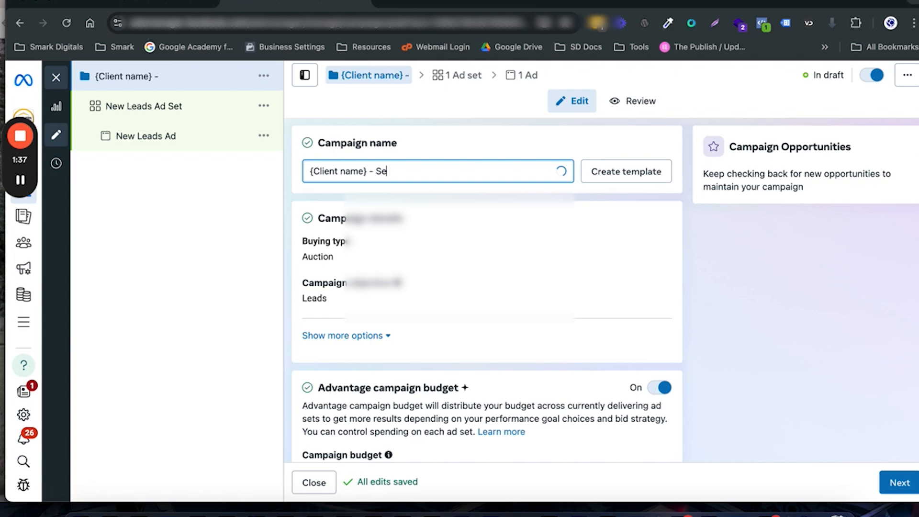
{"action": "type", "text": "ller Campaifn"}
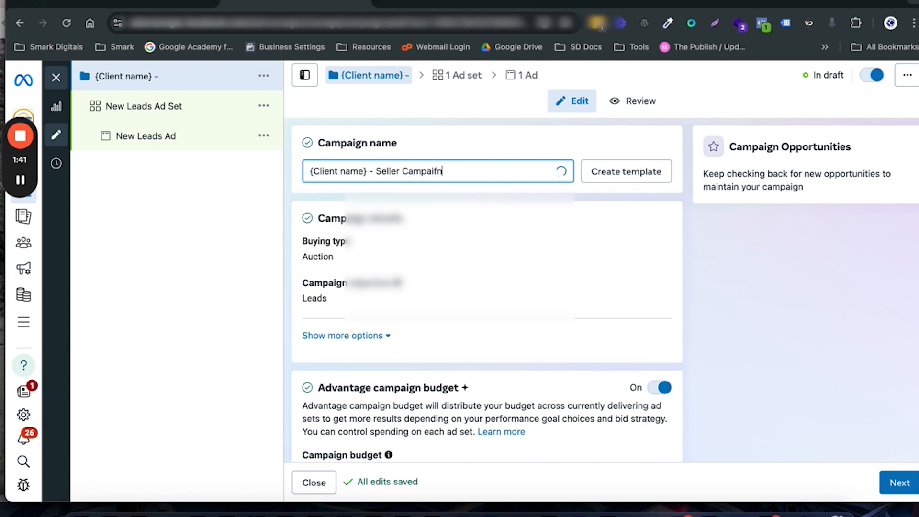
{"action": "key", "text": "BackSpace"}
{"action": "key", "text": "BackSpace"}
{"action": "type", "text": "gn - "}
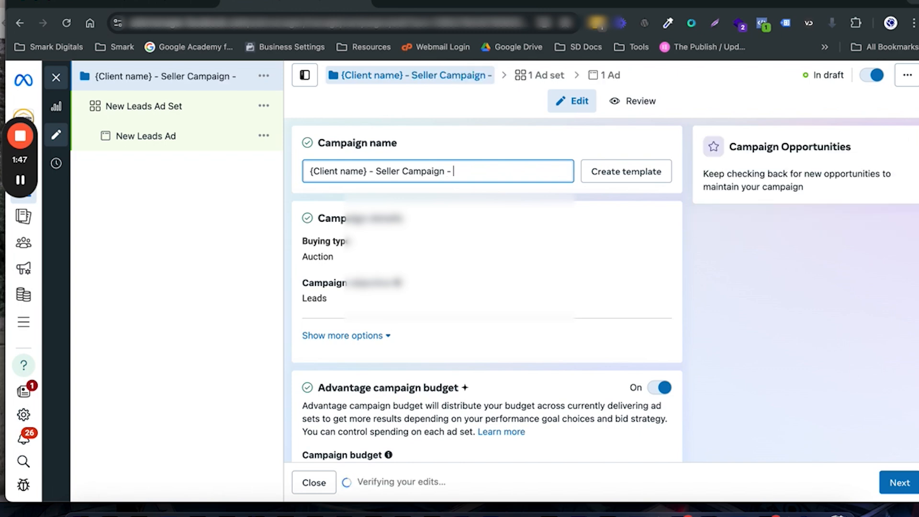
{"action": "type", "text": "9"}
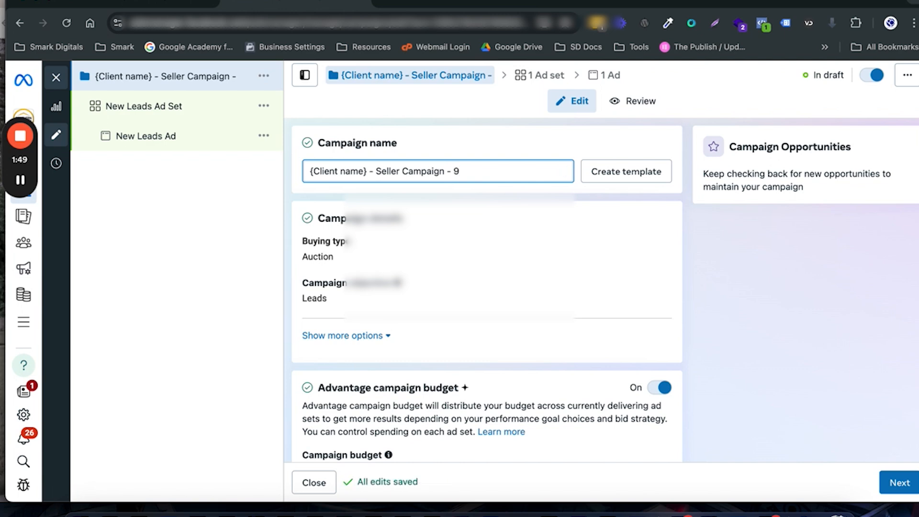
{"action": "type", "text": "/30/24"}
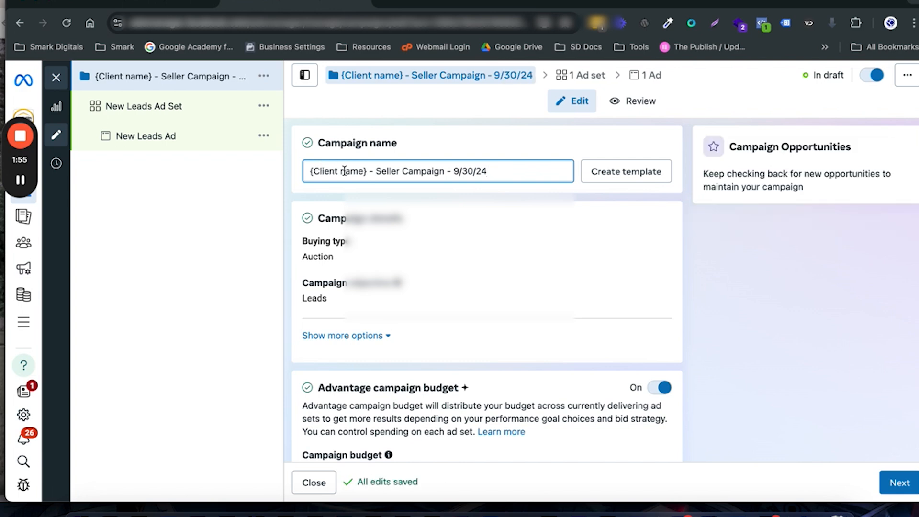
Step: Turn off the Advantage campaign budget and continue to the ad set's settings
{"action": "scroll", "coordinate": [484, 312], "scroll_direction": "down", "scroll_amount": 5}
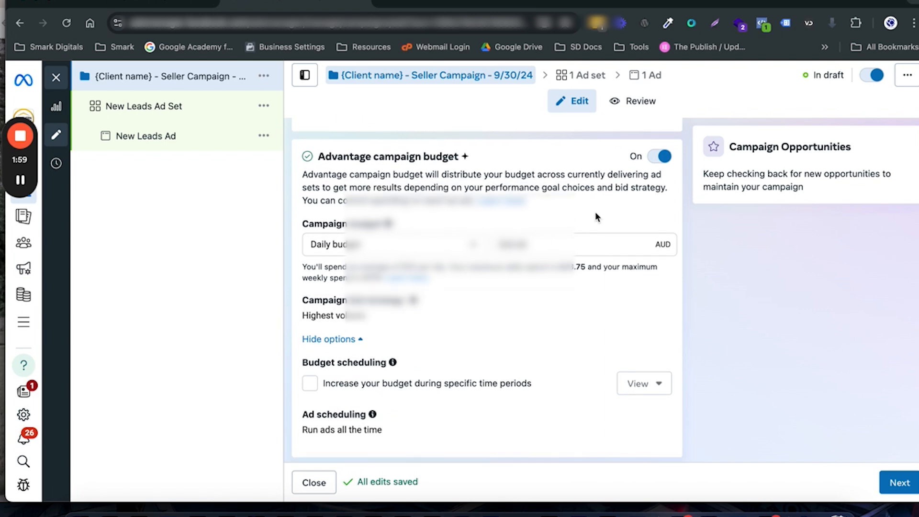
{"action": "left_click", "coordinate": [656, 157]}
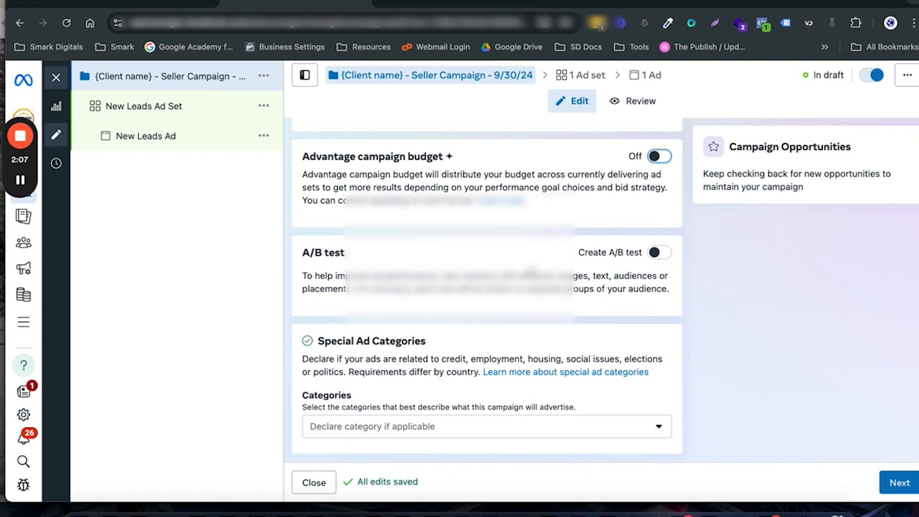
{"action": "scroll", "coordinate": [451, 366], "scroll_direction": "down", "scroll_amount": 1}
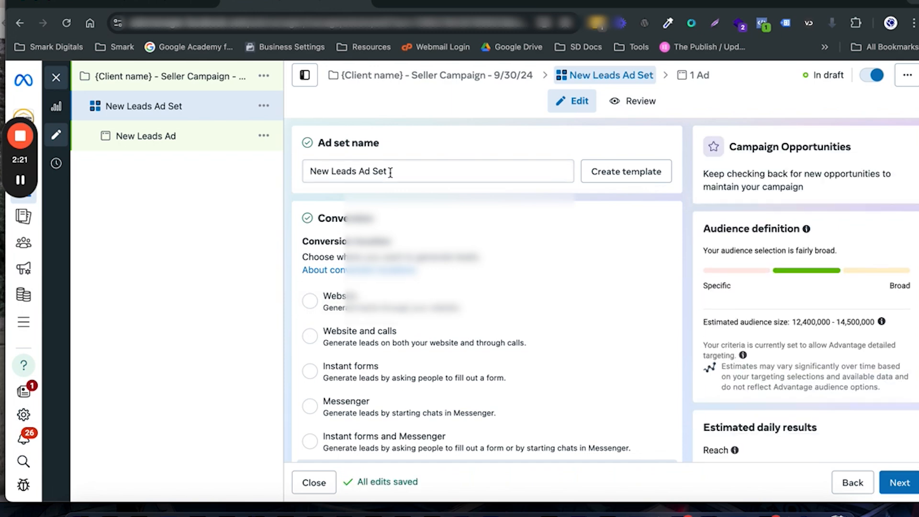
Step: Rename the ad set as "Quick Cash"
{"action": "left_click_drag", "start_coordinate": [390, 173], "coordinate": [310, 173]}
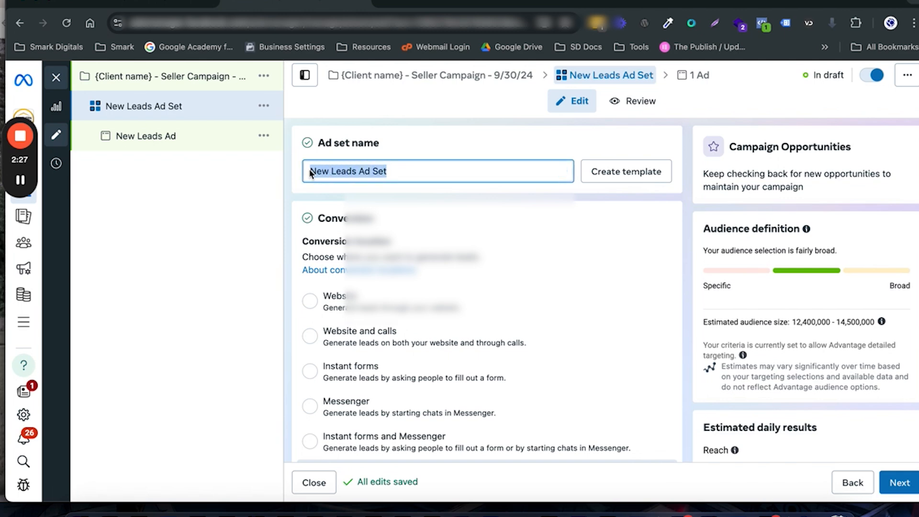
{"action": "type", "text": "Quick "}
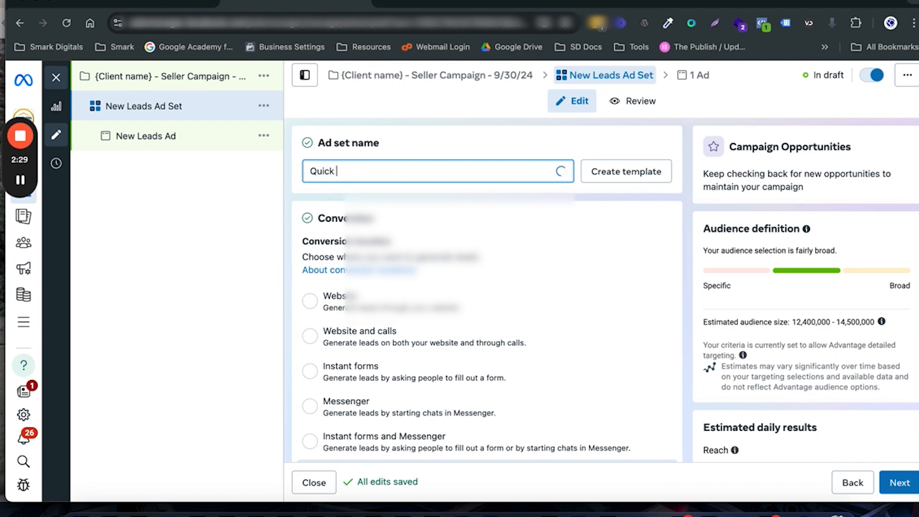
{"action": "type", "text": "Cash"}
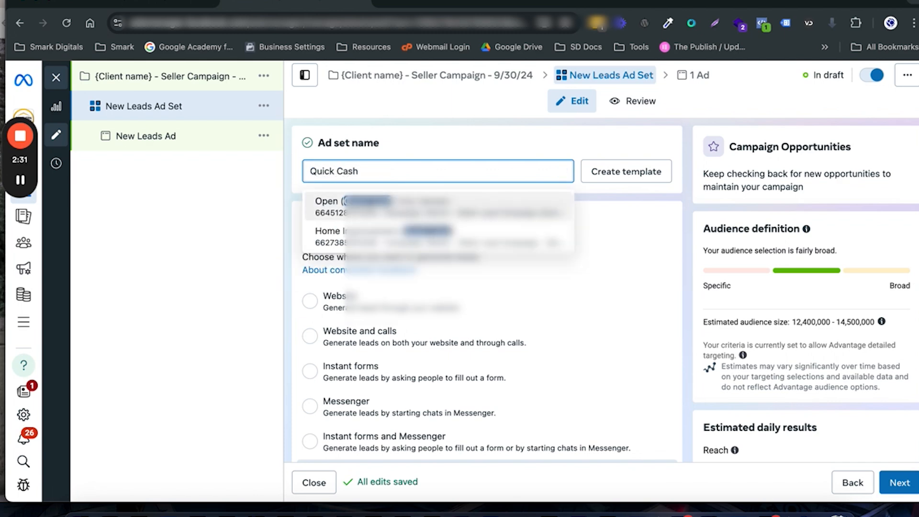
{"action": "left_click", "coordinate": [421, 125]}
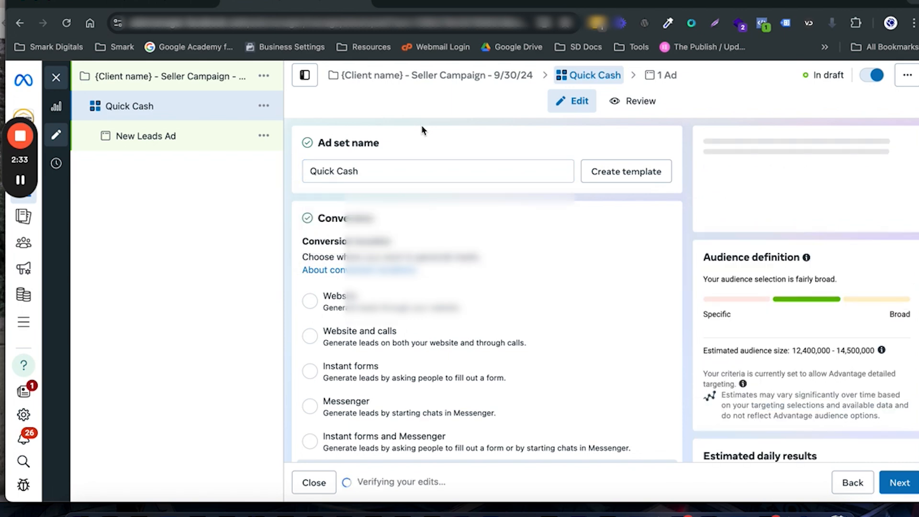
Step: Set the Quick Cash ad set's conversion location to Instant forms
{"action": "scroll", "coordinate": [449, 237], "scroll_direction": "down", "scroll_amount": 5}
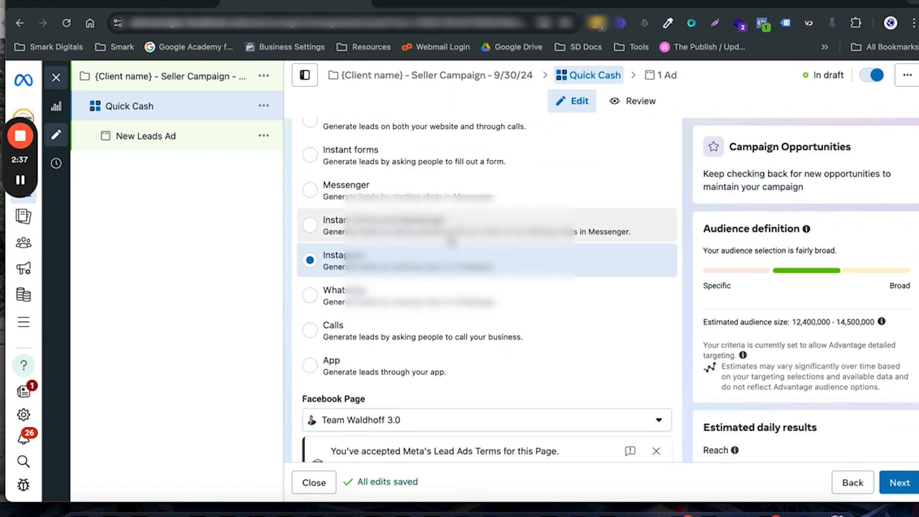
{"action": "scroll", "coordinate": [450, 241], "scroll_direction": "up", "scroll_amount": 1}
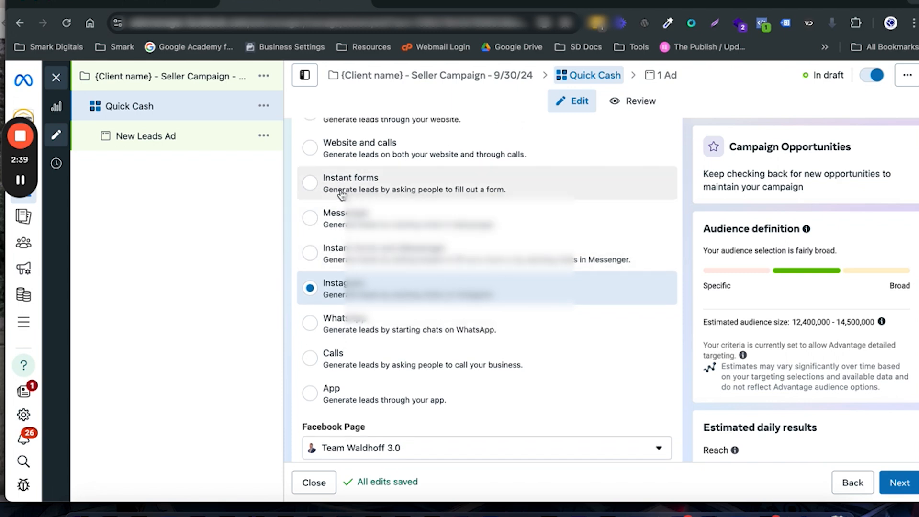
{"action": "left_click", "coordinate": [317, 182]}
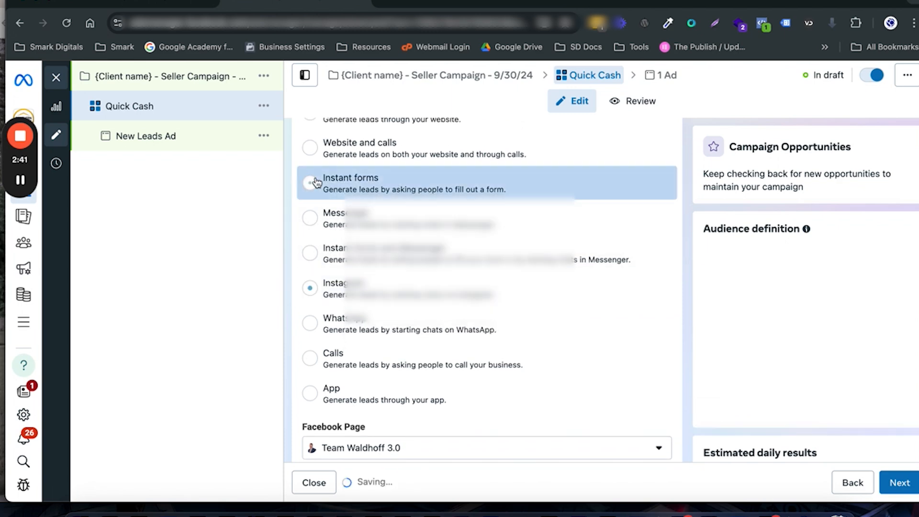
{"action": "scroll", "coordinate": [433, 222], "scroll_direction": "down", "scroll_amount": 4}
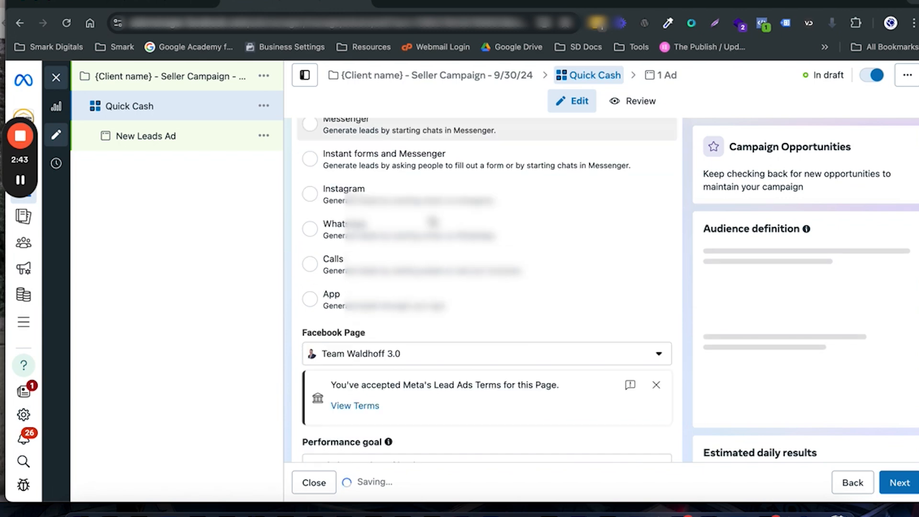
{"action": "scroll", "coordinate": [440, 321], "scroll_direction": "down", "scroll_amount": 3}
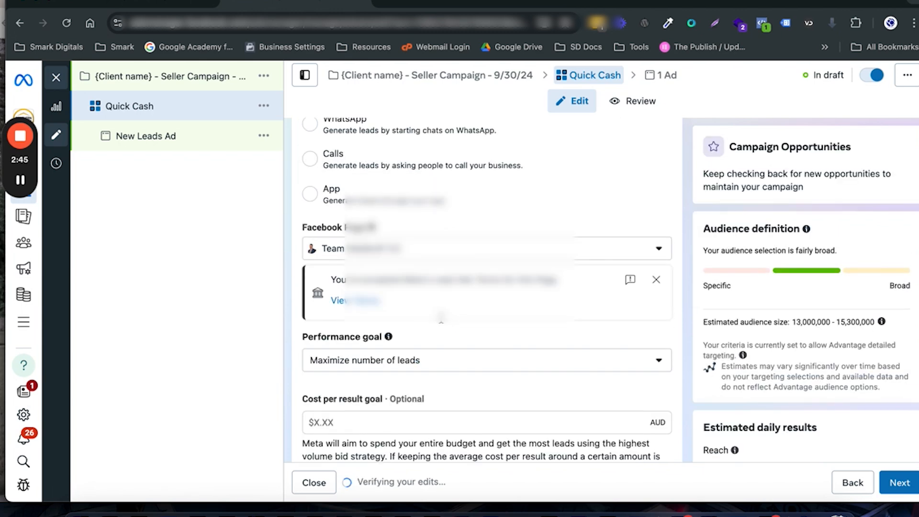
{"action": "scroll", "coordinate": [356, 276], "scroll_direction": "down", "scroll_amount": 9}
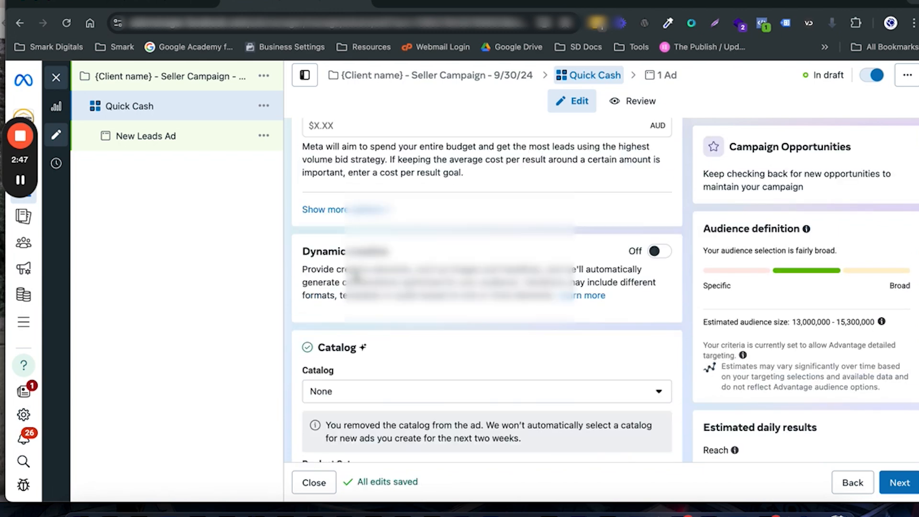
Step: Set the Quick Cash ad set's daily budget to 50 AUD
{"action": "scroll", "coordinate": [356, 277], "scroll_direction": "down", "scroll_amount": 3}
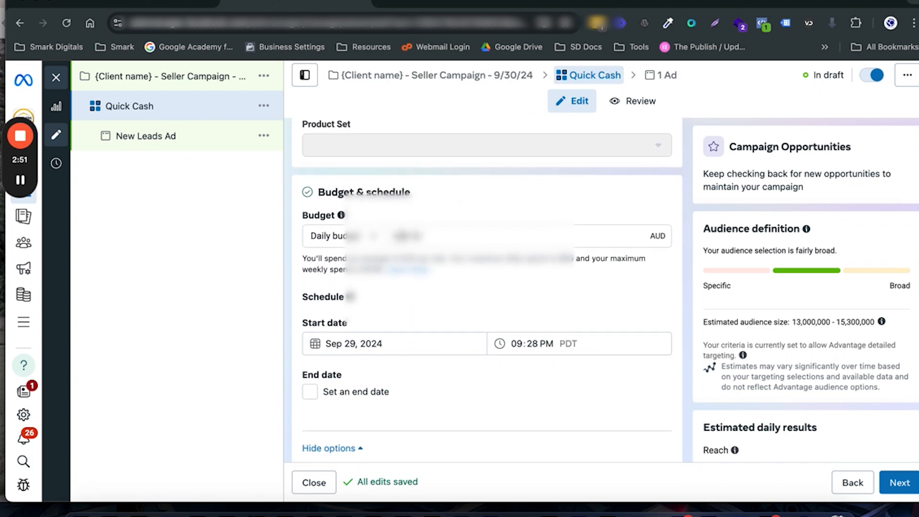
{"action": "double_click", "coordinate": [409, 236]}
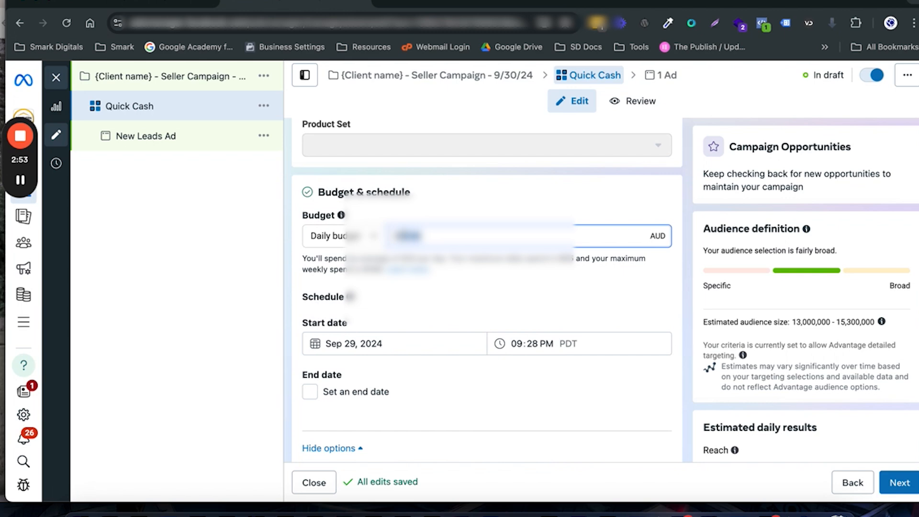
{"action": "type", "text": "50"}
{"action": "left_click", "coordinate": [474, 209]}
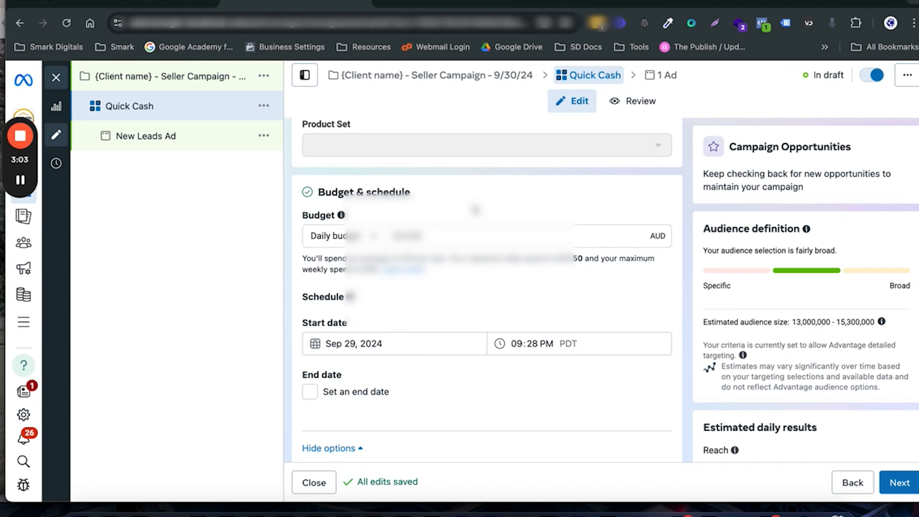
Step: Replace Australia with Hobart, Tasmania as the ad set's included location and set its radius to 10 mi
{"action": "scroll", "coordinate": [475, 209], "scroll_direction": "down", "scroll_amount": 5}
{"action": "scroll", "coordinate": [475, 209], "scroll_direction": "down", "scroll_amount": 8}
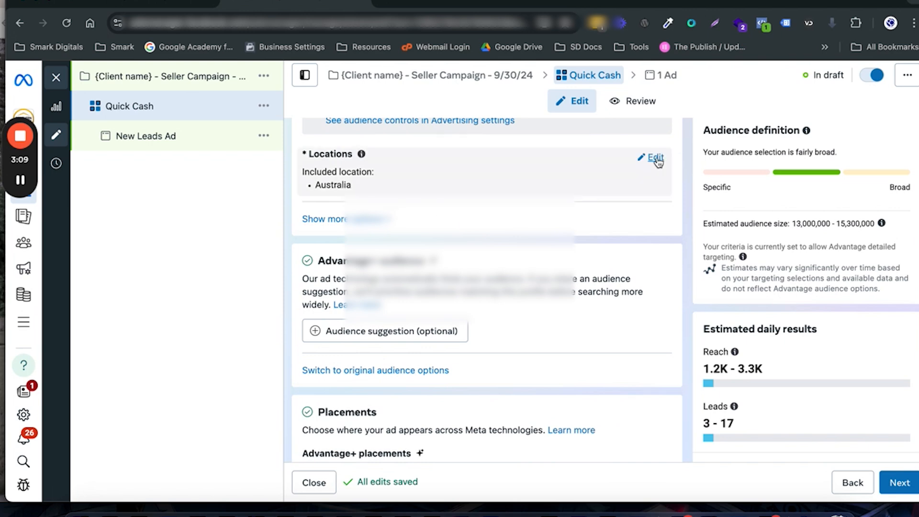
{"action": "left_click", "coordinate": [656, 158]}
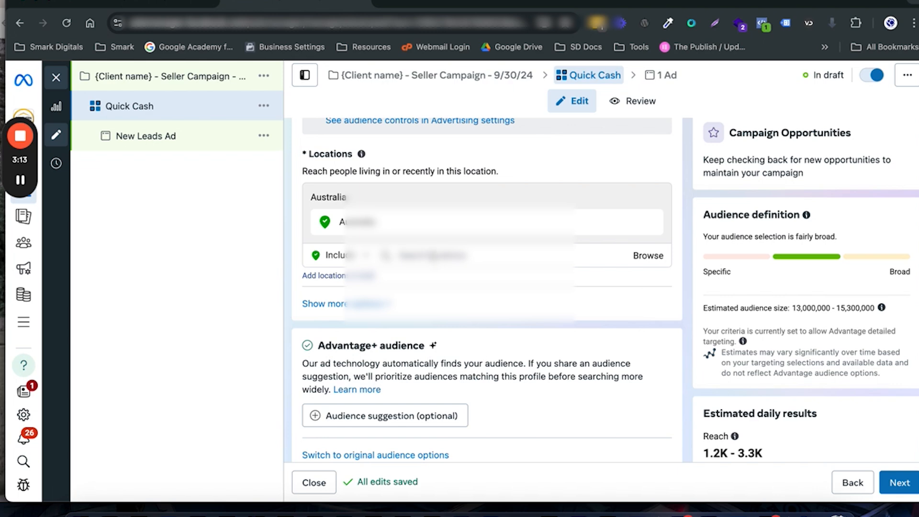
{"action": "left_click", "coordinate": [433, 257]}
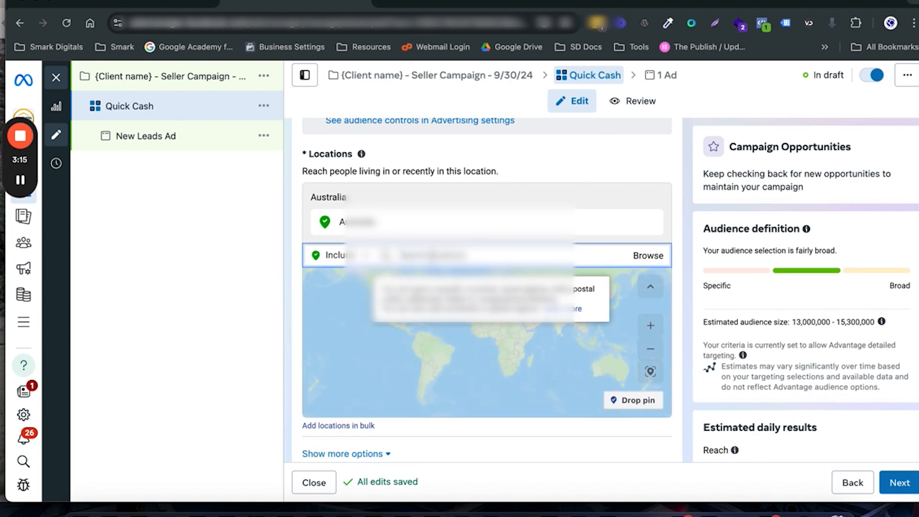
{"action": "type", "text": "Sydn"}
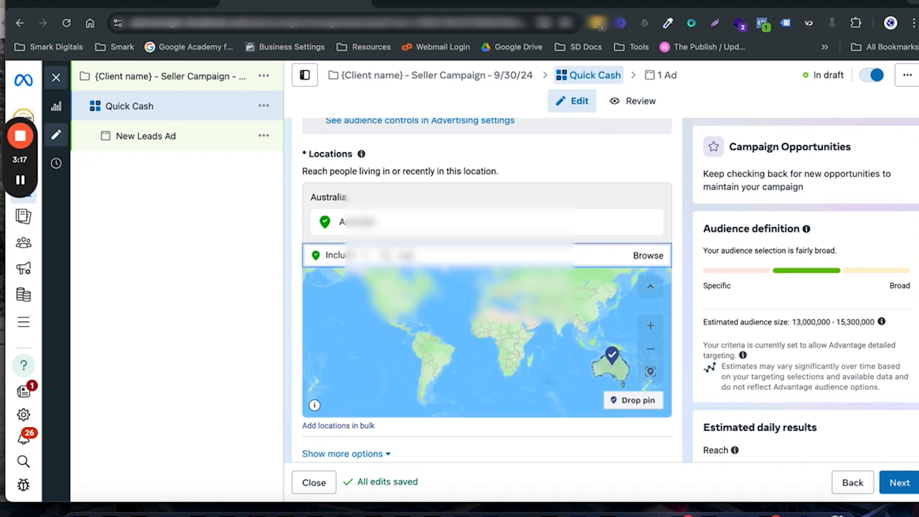
{"action": "key", "text": "BackSpace"}
{"action": "key", "text": "BackSpace"}
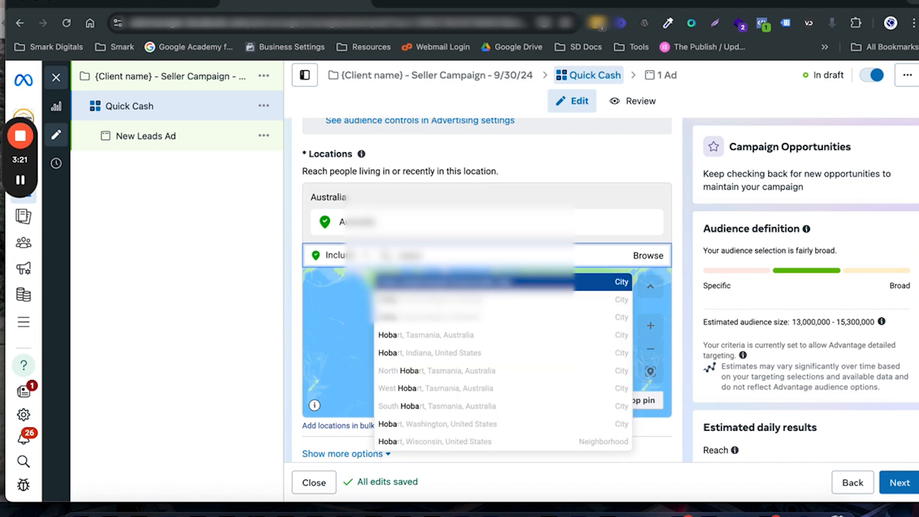
{"action": "type", "text": "rt"}
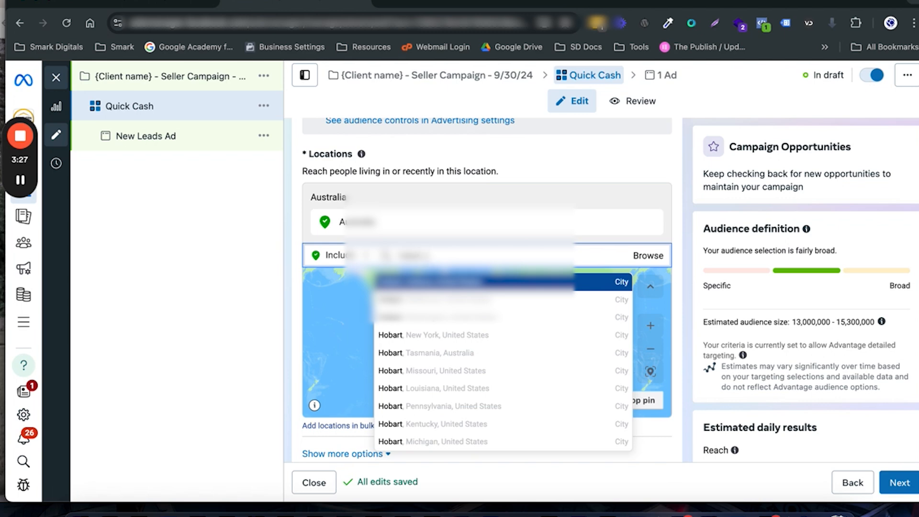
{"action": "type", "text": "uu"}
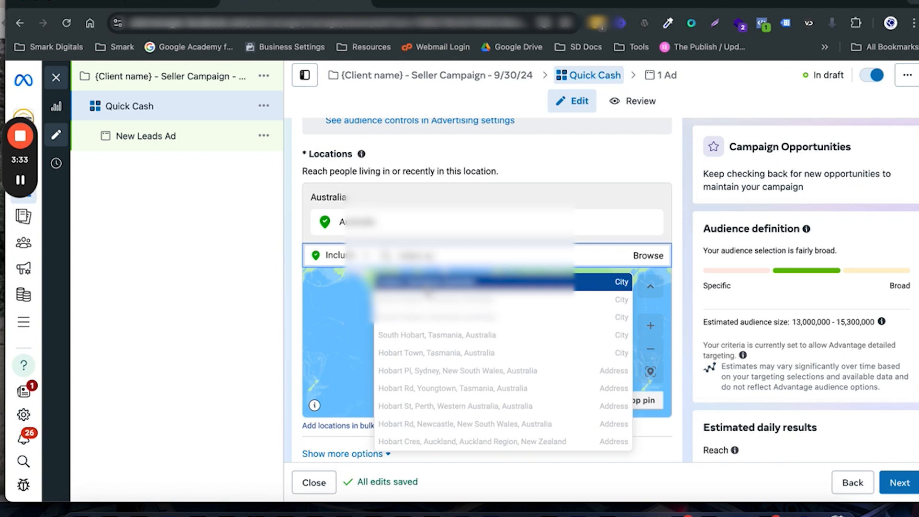
{"action": "key", "text": "Return"}
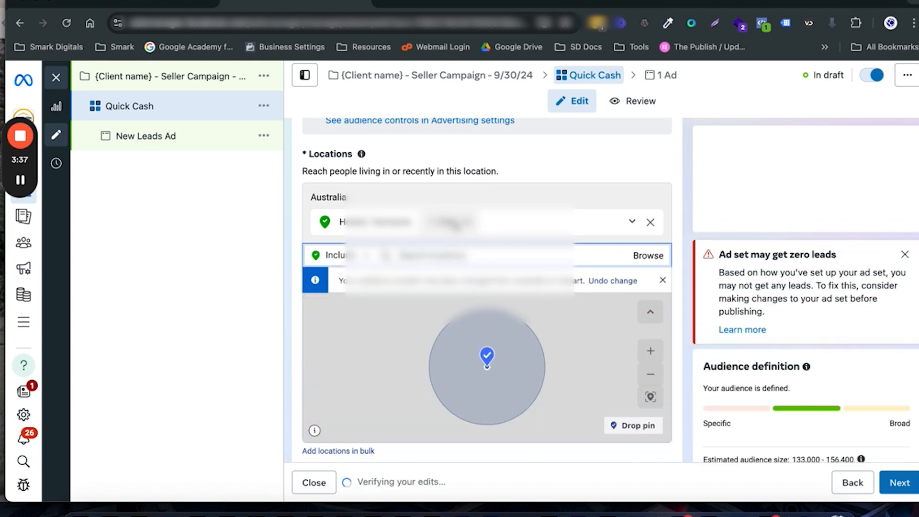
{"action": "left_click", "coordinate": [457, 224]}
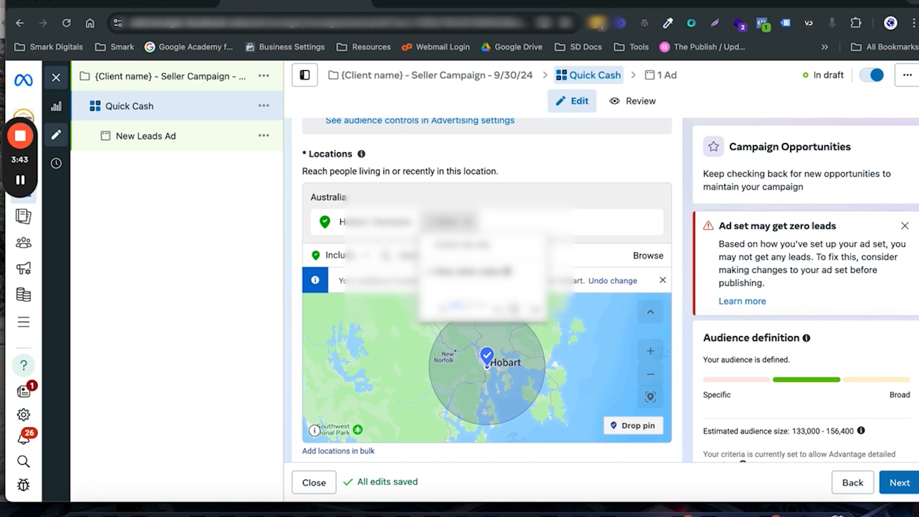
{"action": "left_click", "coordinate": [385, 280]}
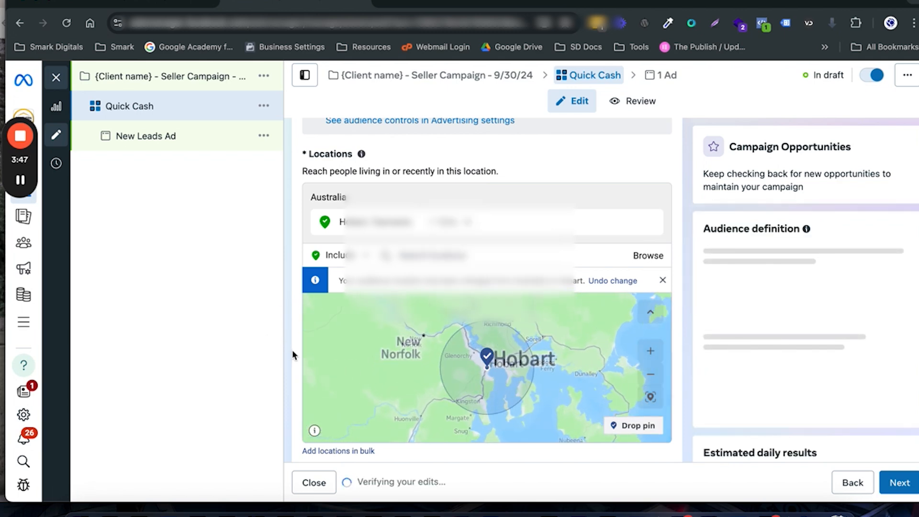
Step: Enable the option to reach more people likely to respond to the ads for the Hobart location
{"action": "scroll", "coordinate": [291, 354], "scroll_direction": "down", "scroll_amount": 5}
{"action": "scroll", "coordinate": [292, 354], "scroll_direction": "down", "scroll_amount": 2}
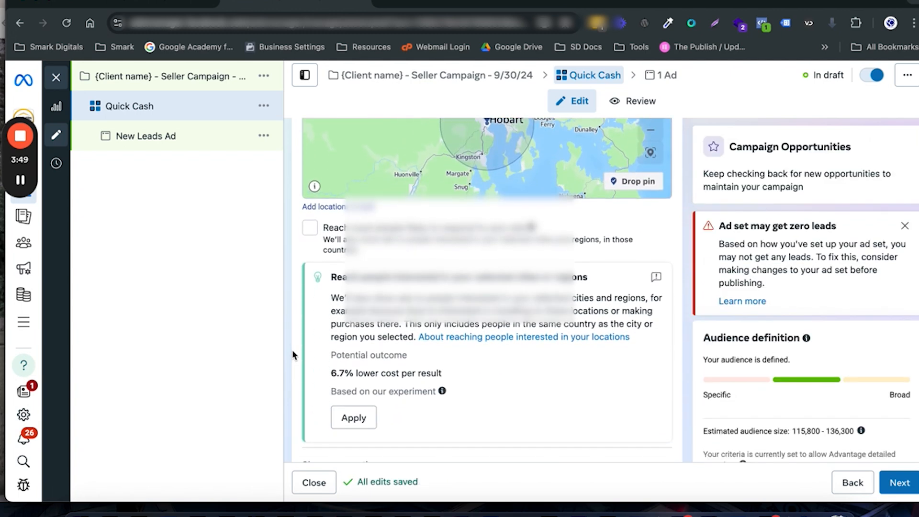
{"action": "scroll", "coordinate": [293, 354], "scroll_direction": "down", "scroll_amount": 1}
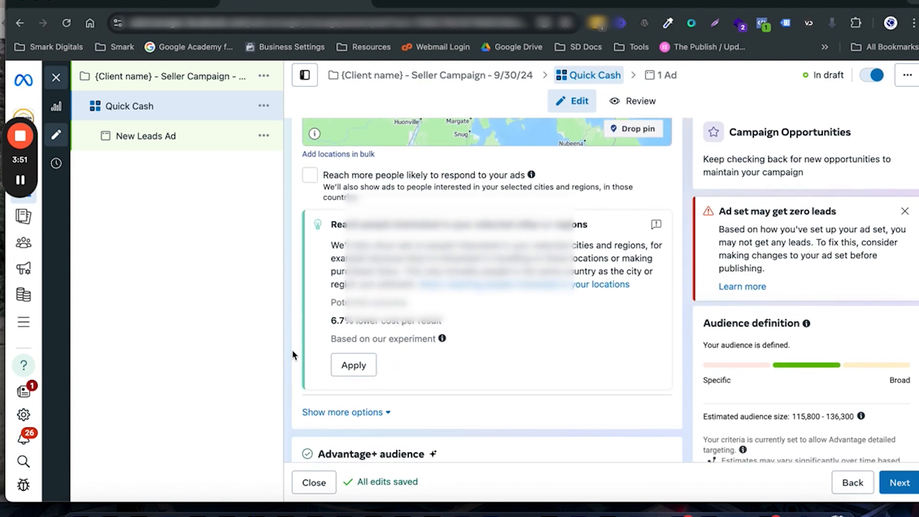
{"action": "scroll", "coordinate": [292, 353], "scroll_direction": "down", "scroll_amount": 1}
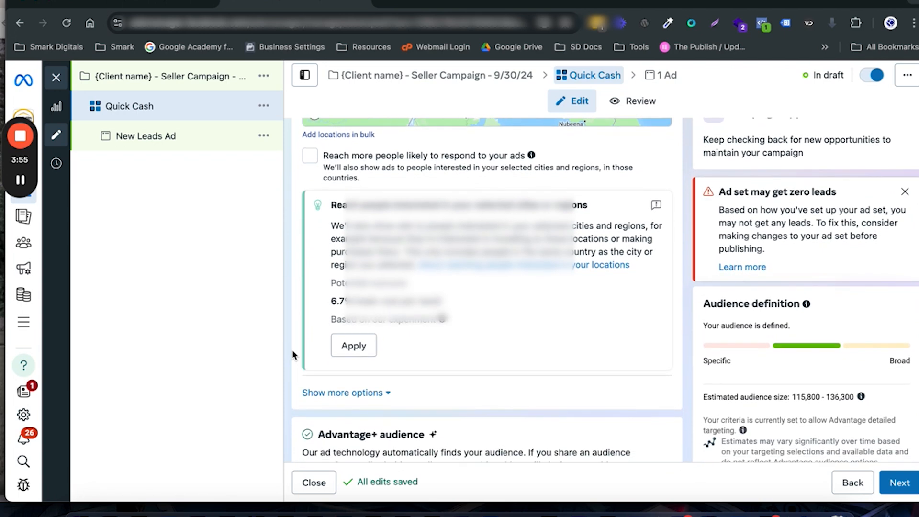
{"action": "scroll", "coordinate": [293, 353], "scroll_direction": "down", "scroll_amount": 2}
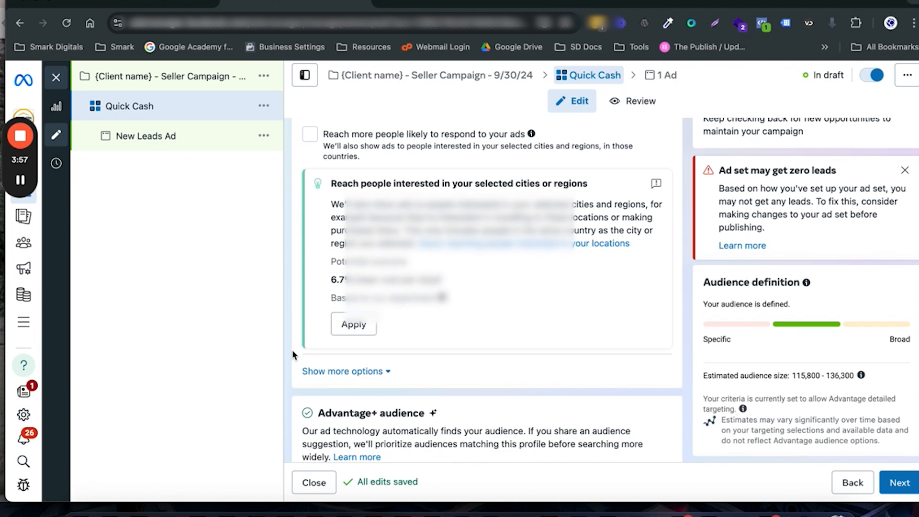
{"action": "scroll", "coordinate": [293, 351], "scroll_direction": "up", "scroll_amount": 2}
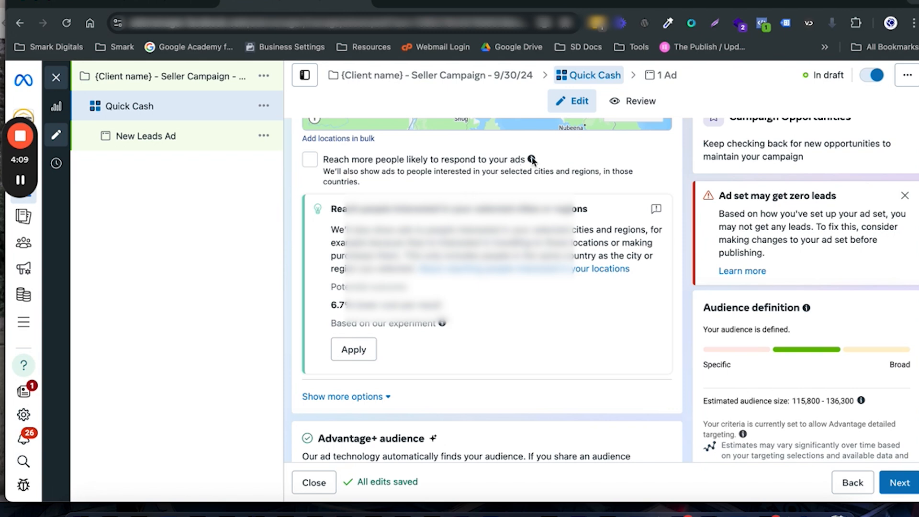
{"action": "mouse_move", "coordinate": [532, 161]}
{"action": "left_click", "coordinate": [367, 178]}
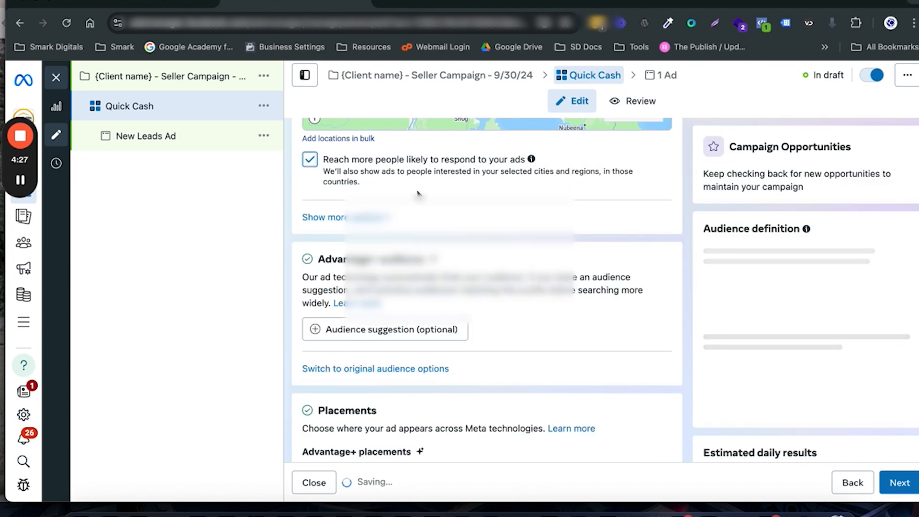
Step: Switch the ad set from Advantage+ audience to the original audience options
{"action": "scroll", "coordinate": [419, 194], "scroll_direction": "down", "scroll_amount": 1}
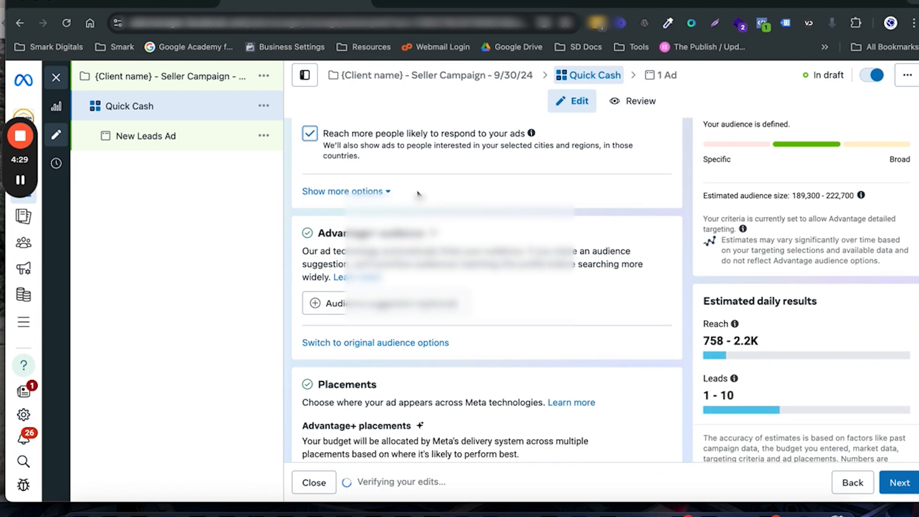
{"action": "scroll", "coordinate": [418, 194], "scroll_direction": "down", "scroll_amount": 1}
{"action": "scroll", "coordinate": [418, 194], "scroll_direction": "down", "scroll_amount": 1}
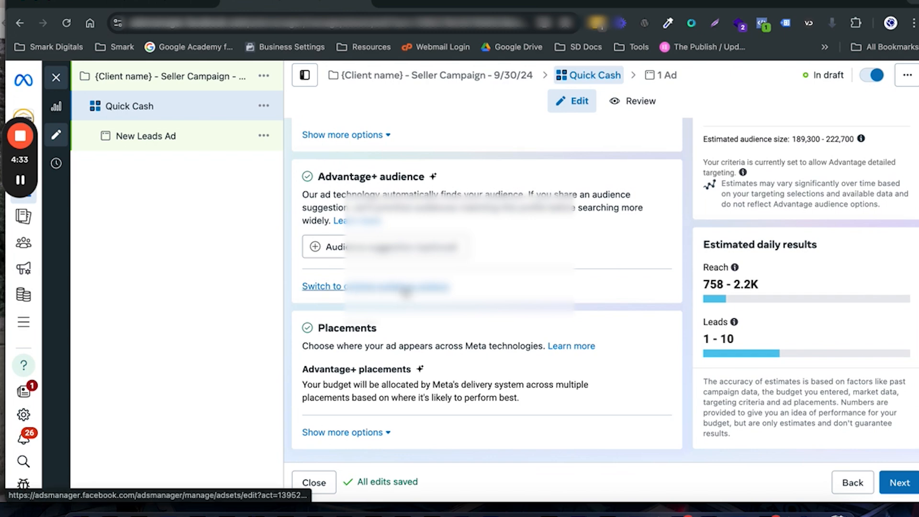
{"action": "left_click", "coordinate": [406, 290]}
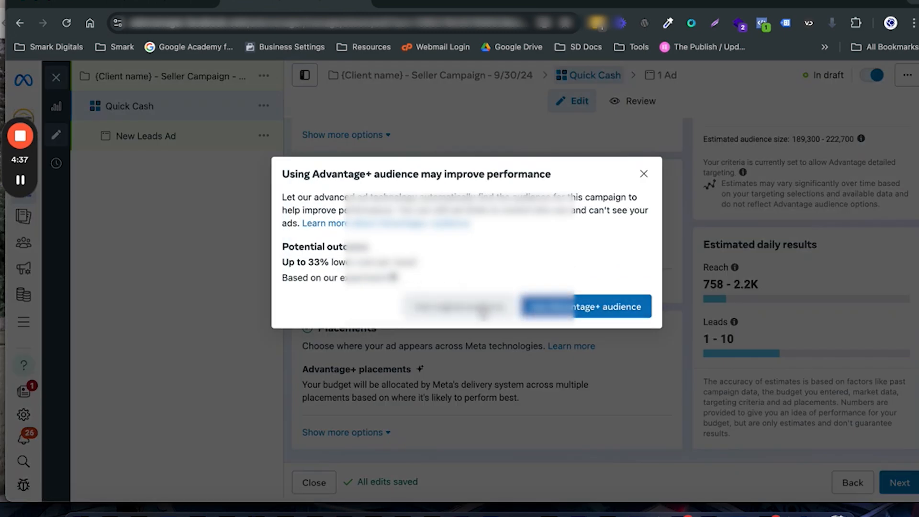
{"action": "left_click", "coordinate": [483, 311]}
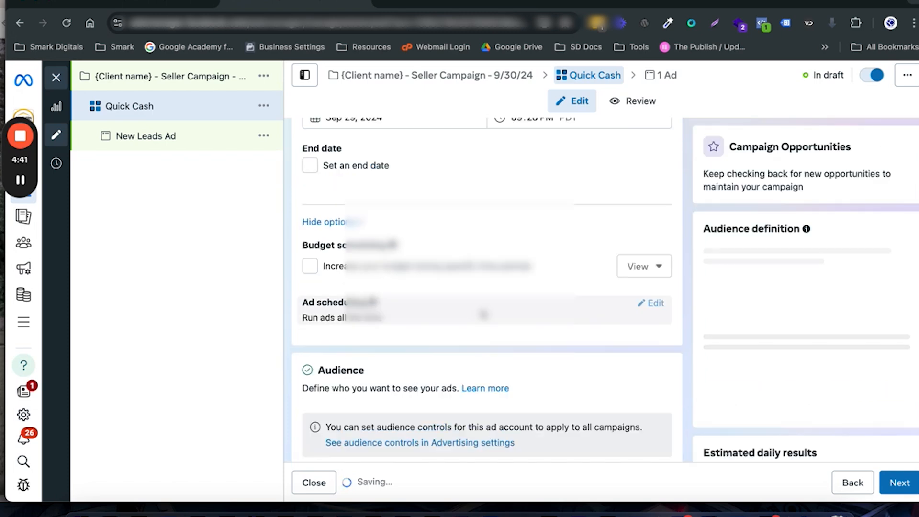
Step: Set the audience's minimum age to 22
{"action": "scroll", "coordinate": [482, 314], "scroll_direction": "down", "scroll_amount": 4}
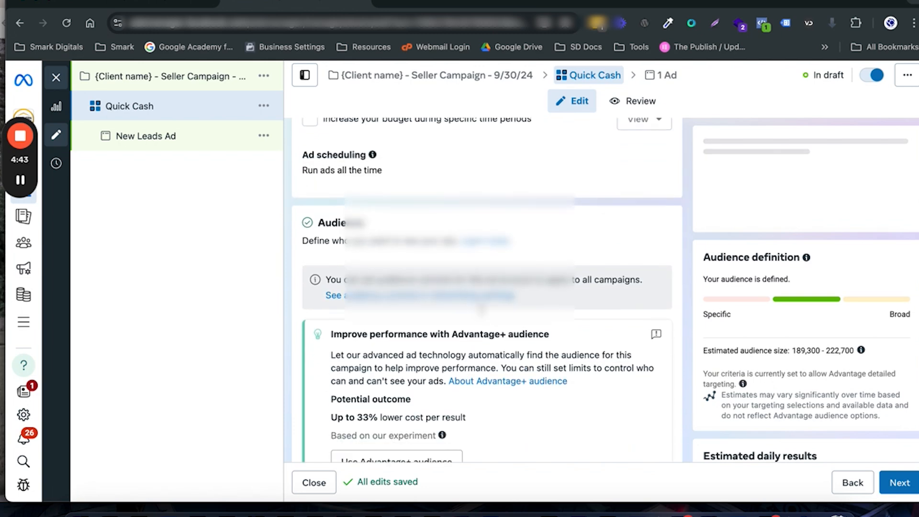
{"action": "scroll", "coordinate": [481, 311], "scroll_direction": "down", "scroll_amount": 6}
{"action": "scroll", "coordinate": [482, 310], "scroll_direction": "down", "scroll_amount": 2}
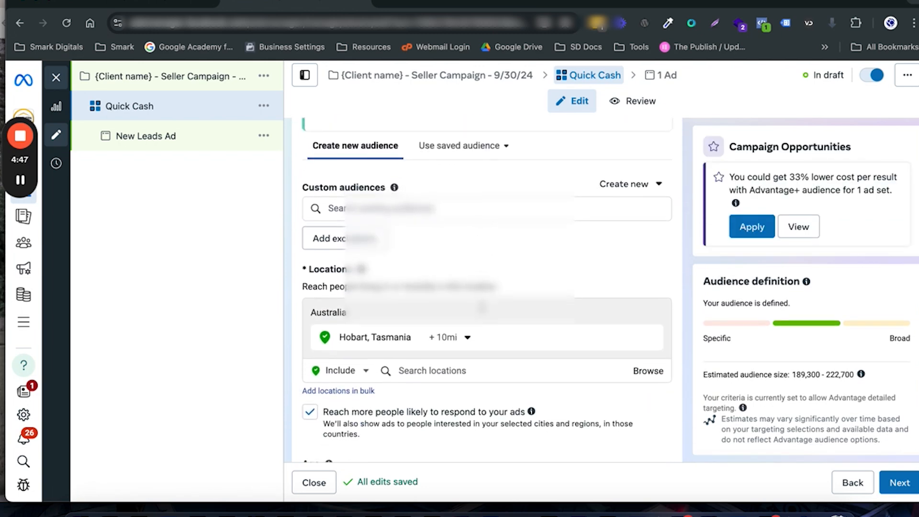
{"action": "scroll", "coordinate": [482, 307], "scroll_direction": "down", "scroll_amount": 5}
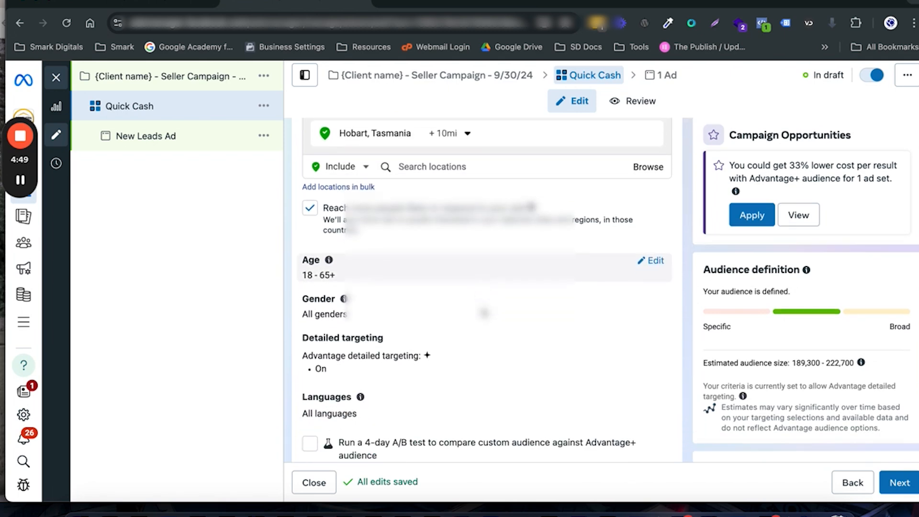
{"action": "scroll", "coordinate": [484, 287], "scroll_direction": "down", "scroll_amount": 2}
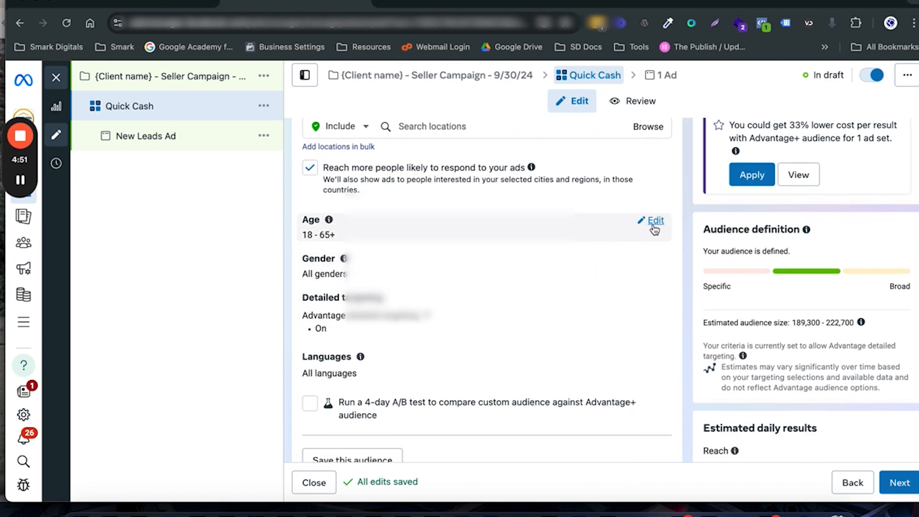
{"action": "left_click", "coordinate": [654, 221]}
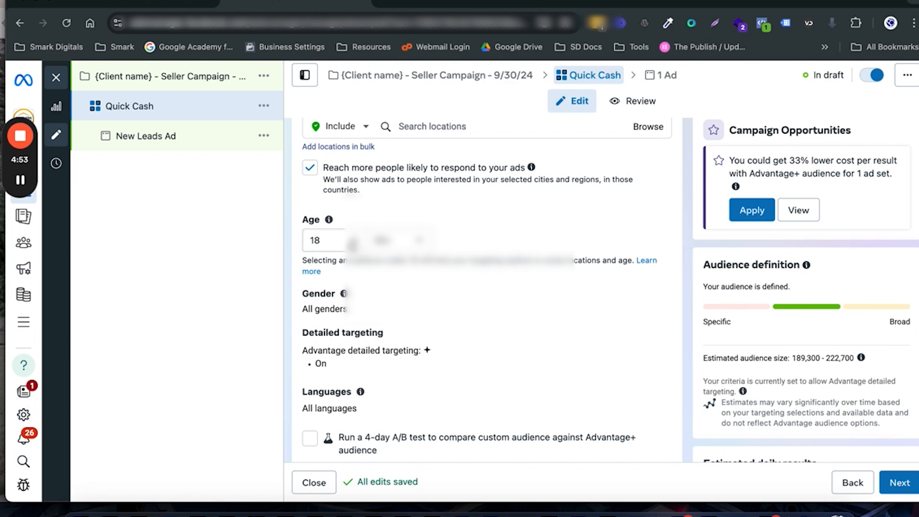
{"action": "left_click", "coordinate": [353, 245]}
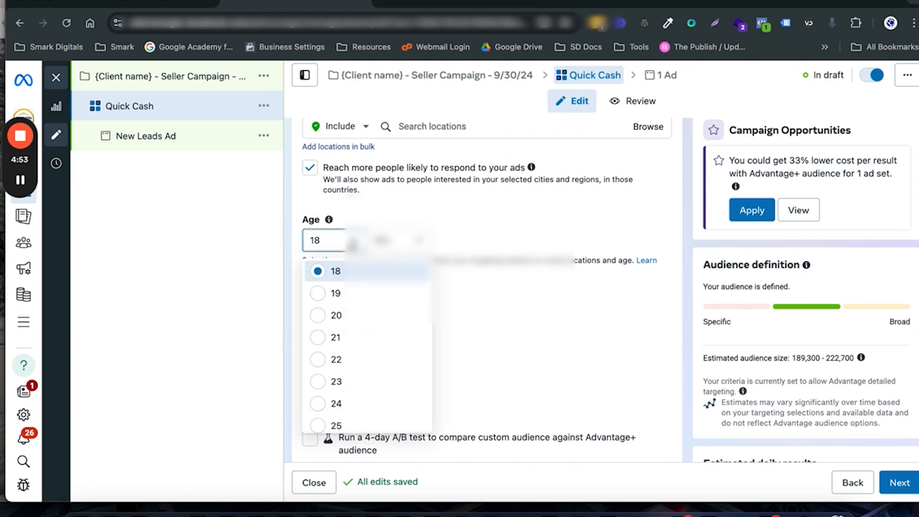
{"action": "left_click", "coordinate": [322, 364]}
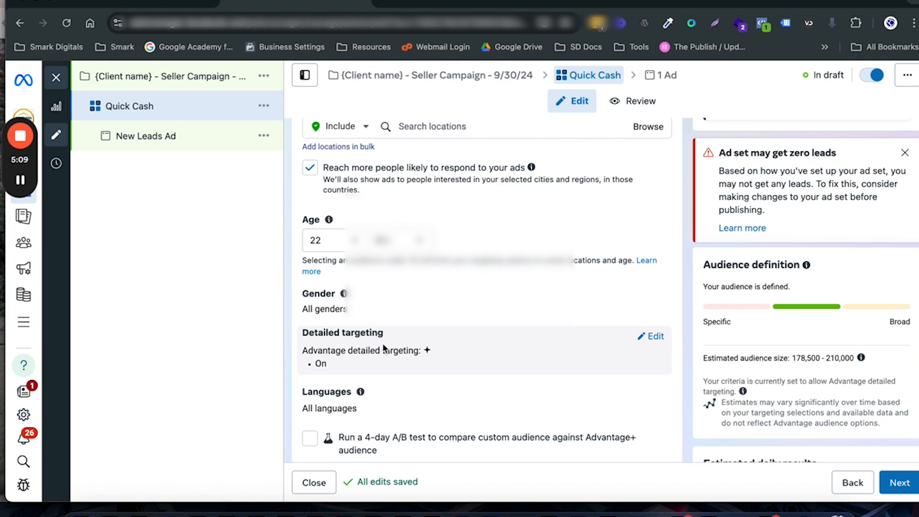
Step: Keep the remaining audience settings, continue to the ad level and rename the ad "Quick Cash Ad 1"
{"action": "scroll", "coordinate": [383, 345], "scroll_direction": "down", "scroll_amount": 2}
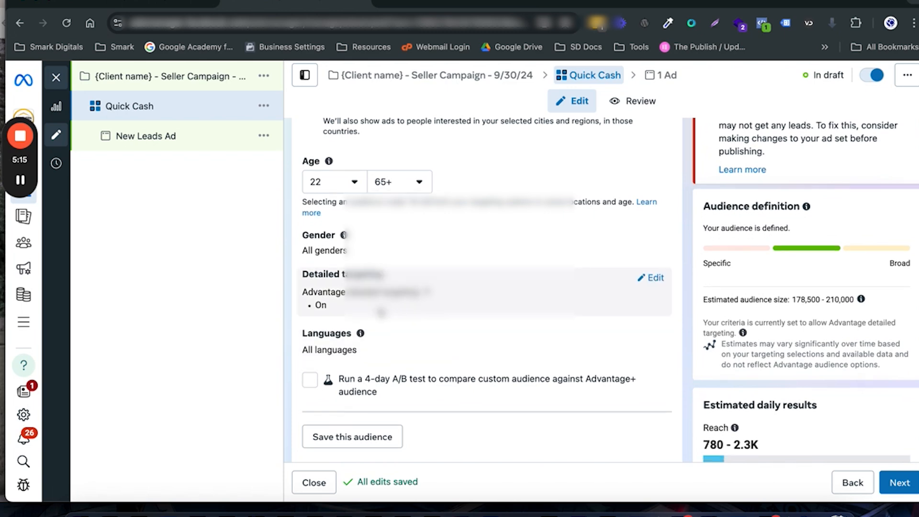
{"action": "scroll", "coordinate": [382, 312], "scroll_direction": "down", "scroll_amount": 1}
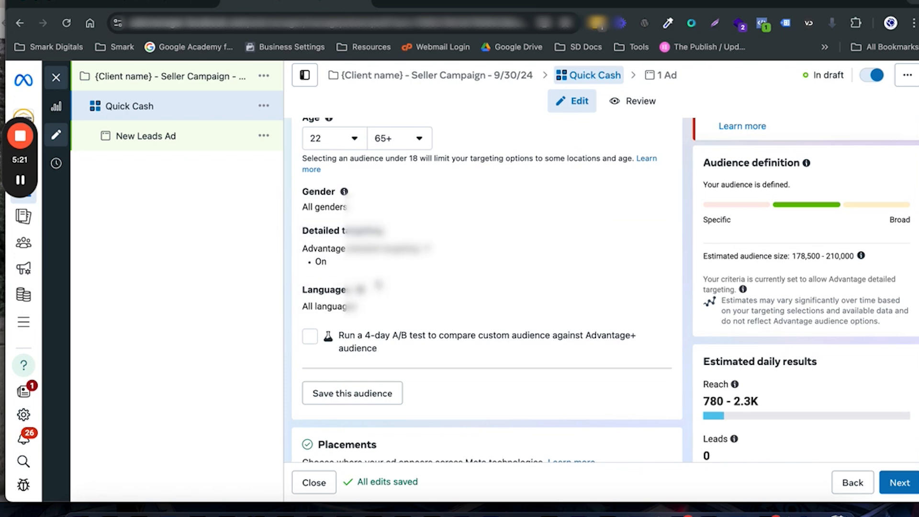
{"action": "scroll", "coordinate": [378, 284], "scroll_direction": "down", "scroll_amount": 3}
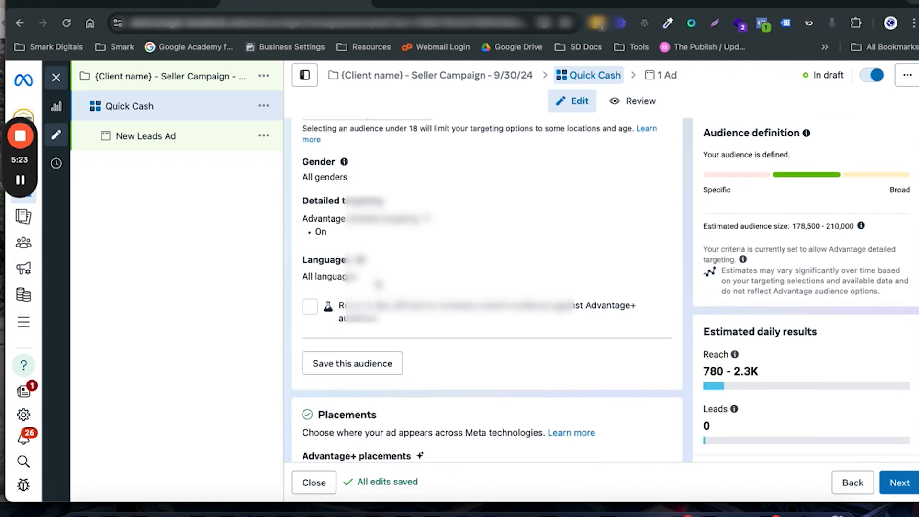
{"action": "scroll", "coordinate": [318, 320], "scroll_direction": "down", "scroll_amount": 3}
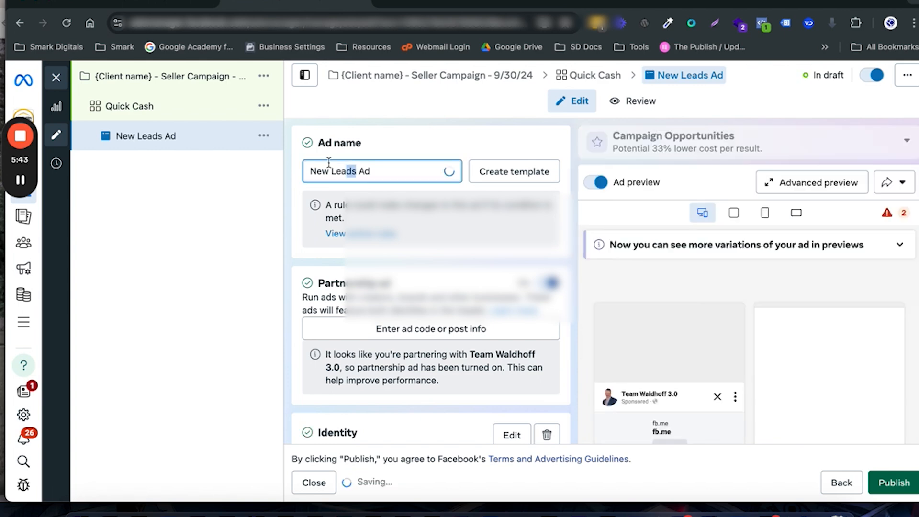
{"action": "left_click_drag", "start_coordinate": [357, 171], "coordinate": [286, 163]}
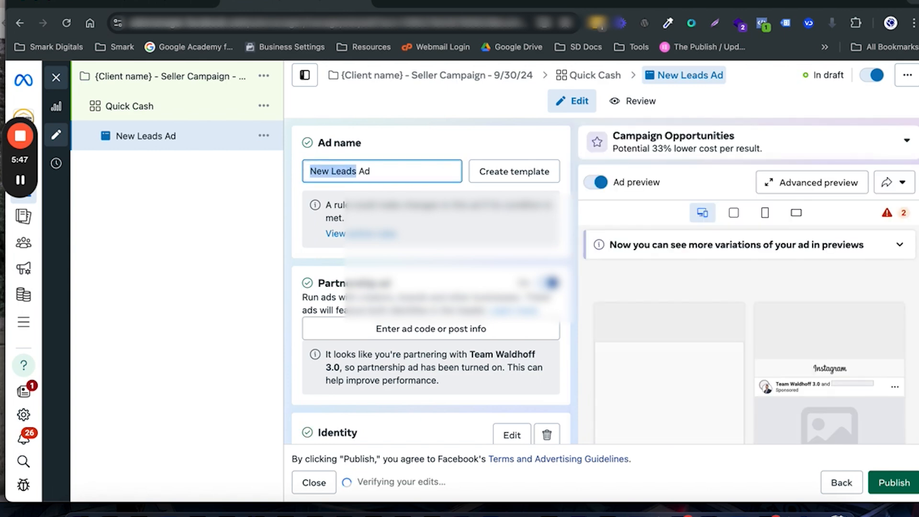
{"action": "type", "text": "Quick"}
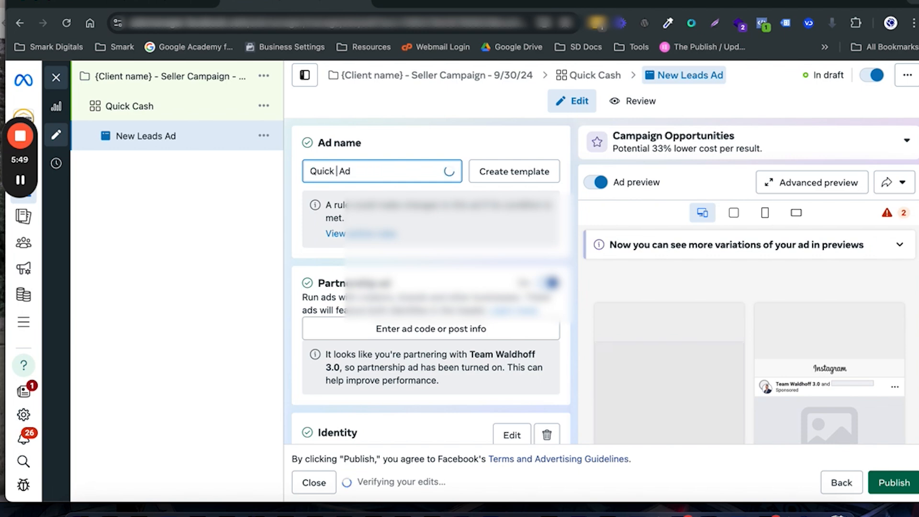
{"action": "type", "text": " Cash"}
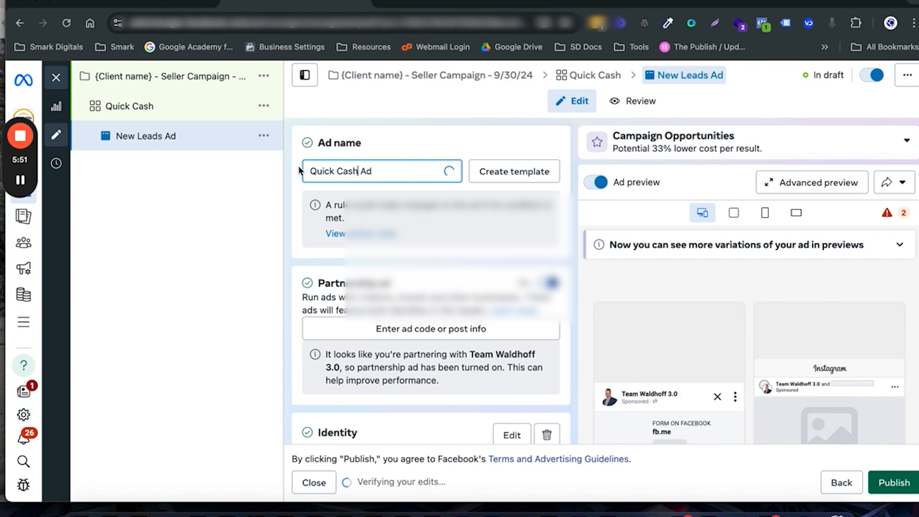
{"action": "left_click", "coordinate": [382, 167]}
{"action": "type", "text": "1"}
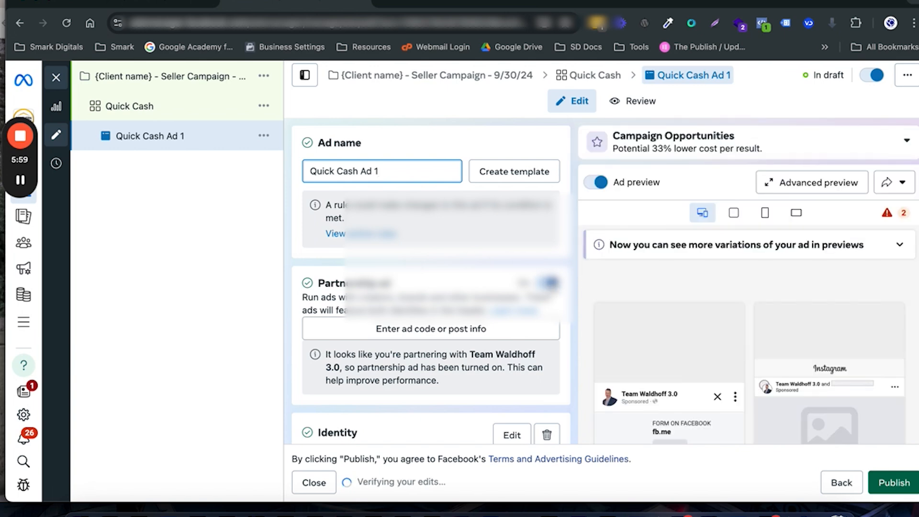
Step: Turn off the partnership ad option for Quick Cash Ad 1
{"action": "left_click", "coordinate": [551, 284]}
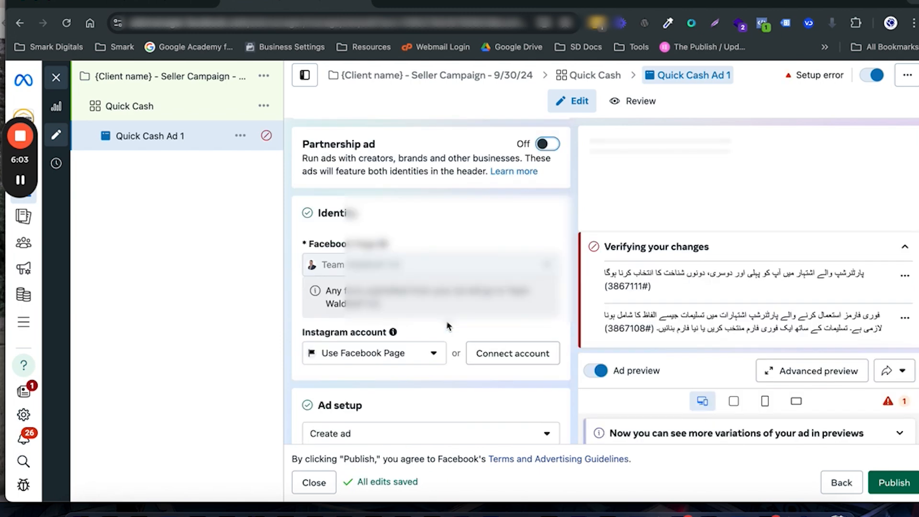
{"action": "scroll", "coordinate": [448, 325], "scroll_direction": "down", "scroll_amount": 5}
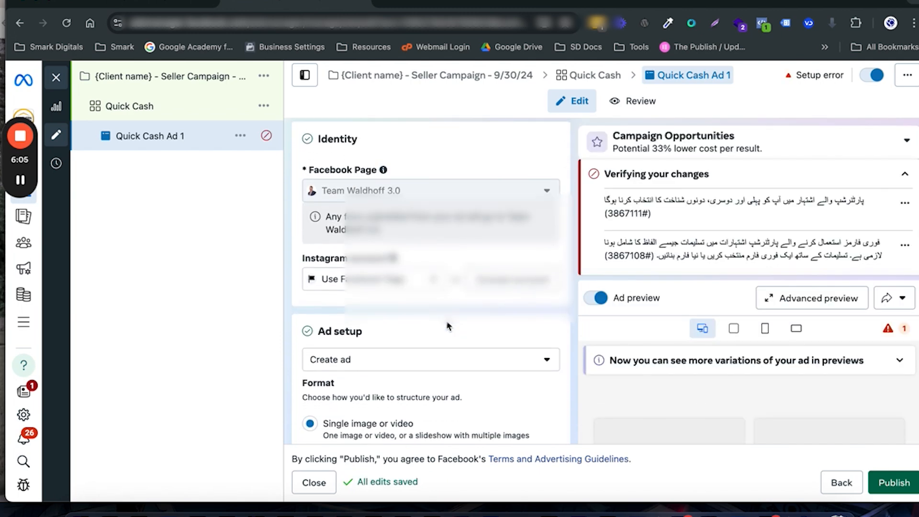
{"action": "scroll", "coordinate": [447, 326], "scroll_direction": "down", "scroll_amount": 2}
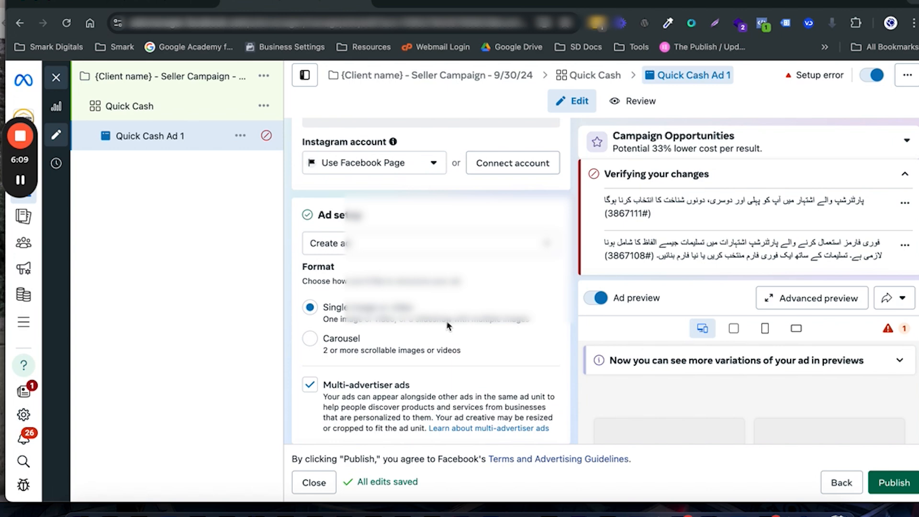
{"action": "scroll", "coordinate": [448, 325], "scroll_direction": "down", "scroll_amount": 2}
{"action": "scroll", "coordinate": [448, 326], "scroll_direction": "down", "scroll_amount": 7}
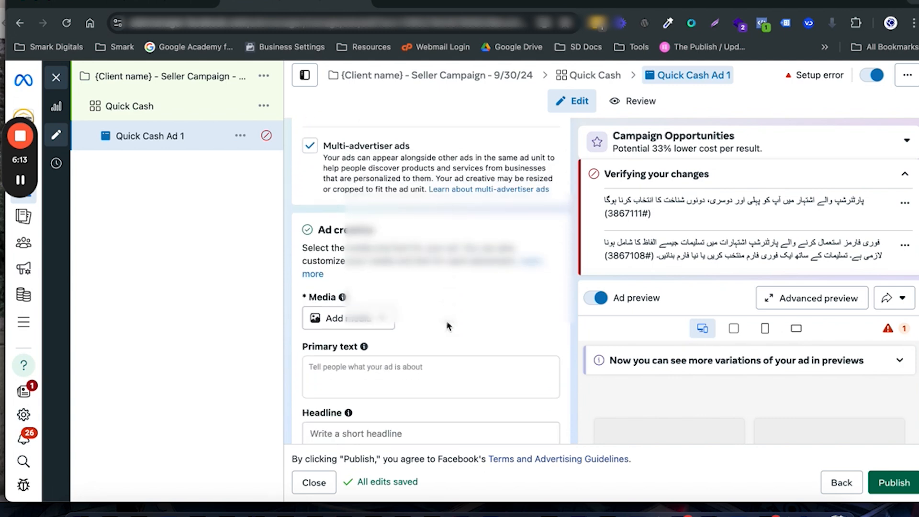
{"action": "scroll", "coordinate": [448, 325], "scroll_direction": "down", "scroll_amount": 2}
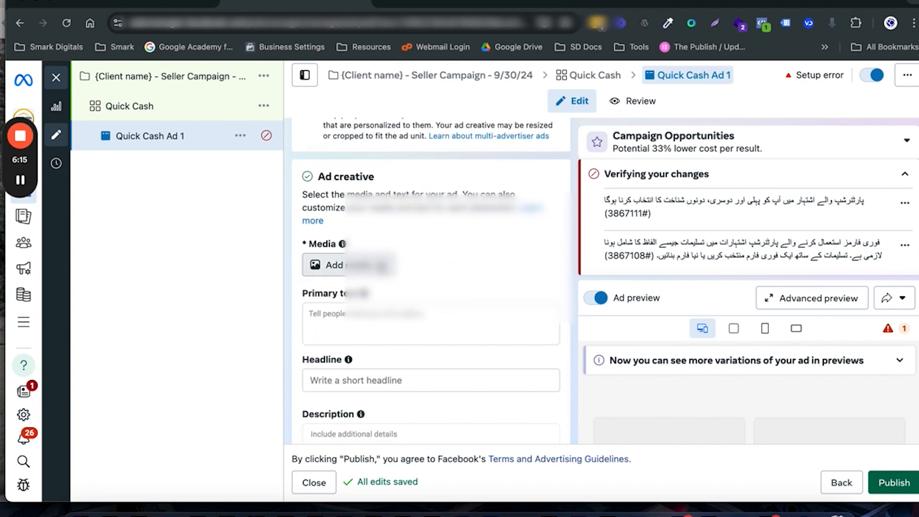
{"action": "left_click", "coordinate": [364, 265]}
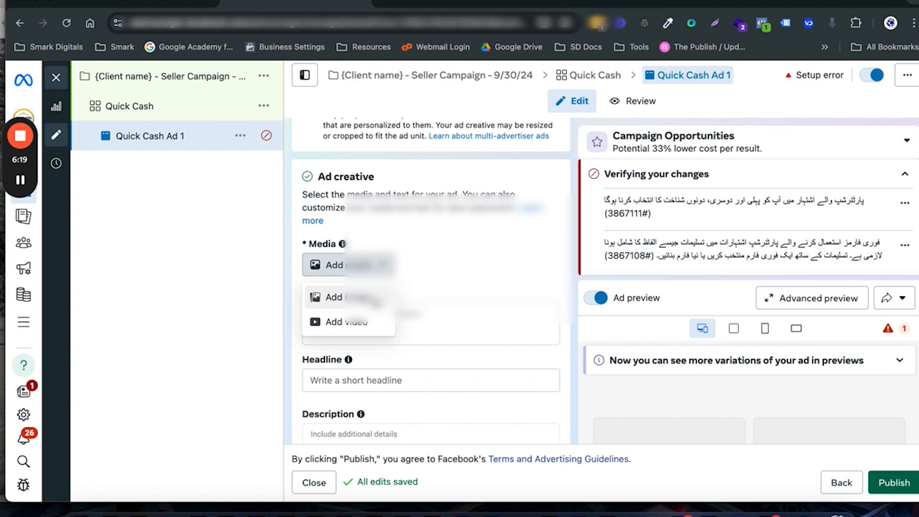
{"action": "left_click", "coordinate": [373, 298]}
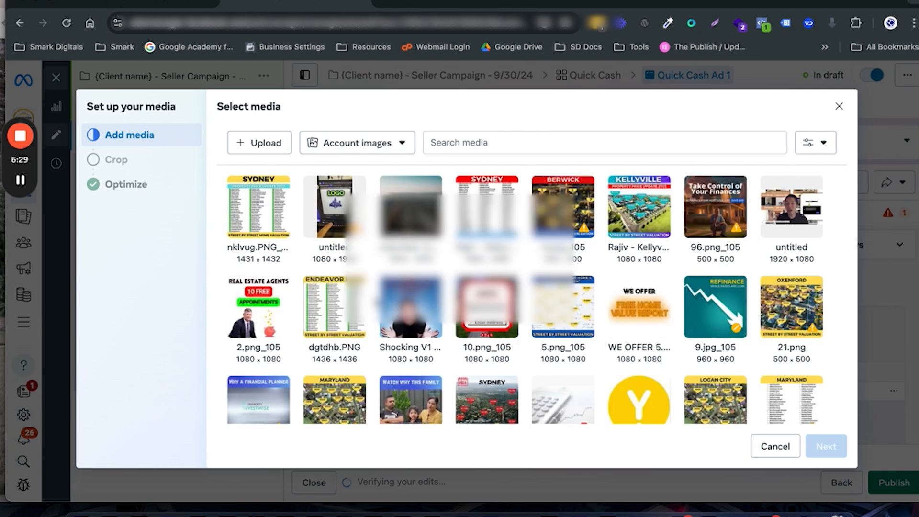
{"action": "left_click", "coordinate": [772, 446]}
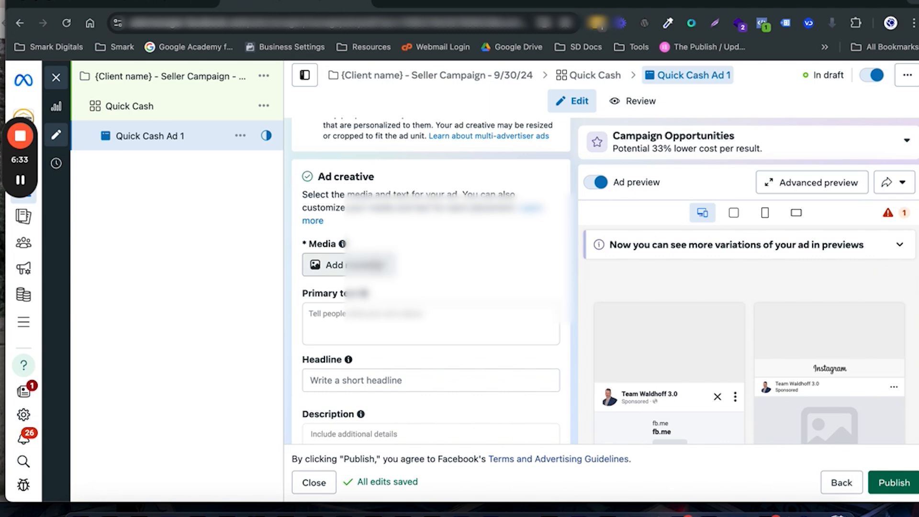
Step: Add the "QUICK CASH OUT" account video as the ad's media, keeping the original crops and the default Advantage+ creative enhancements
{"action": "left_click", "coordinate": [334, 265]}
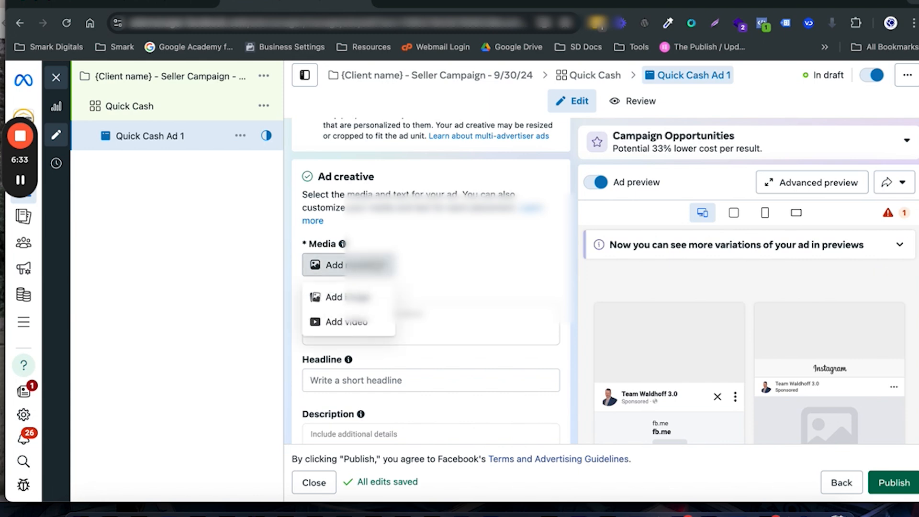
{"action": "left_click", "coordinate": [359, 323]}
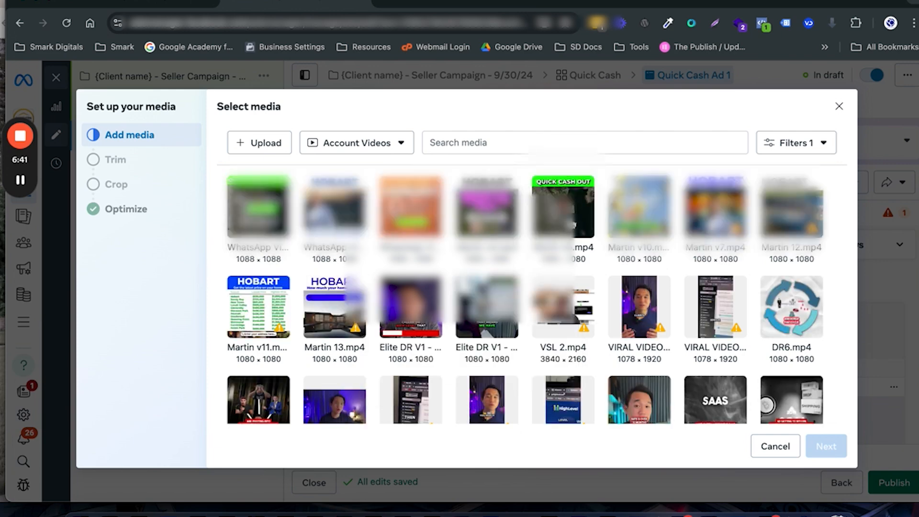
{"action": "left_click", "coordinate": [563, 211]}
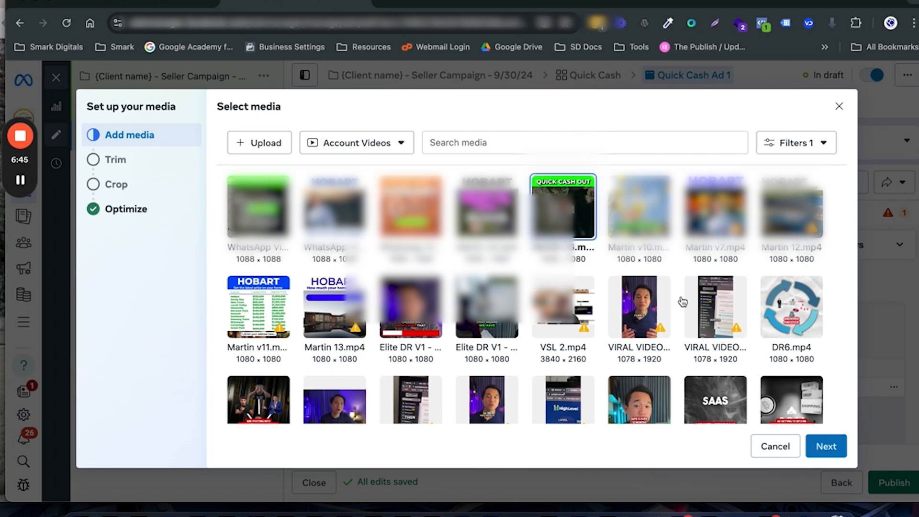
{"action": "left_click", "coordinate": [825, 446]}
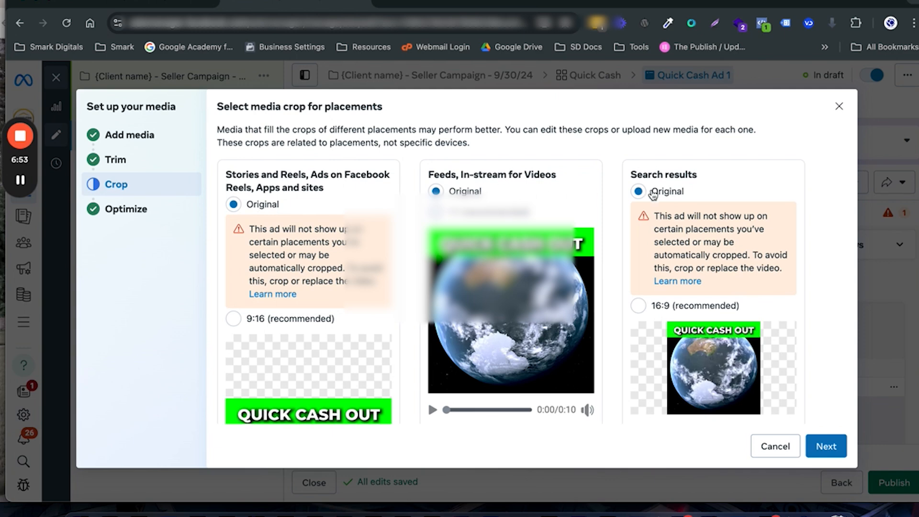
{"action": "left_click", "coordinate": [812, 451]}
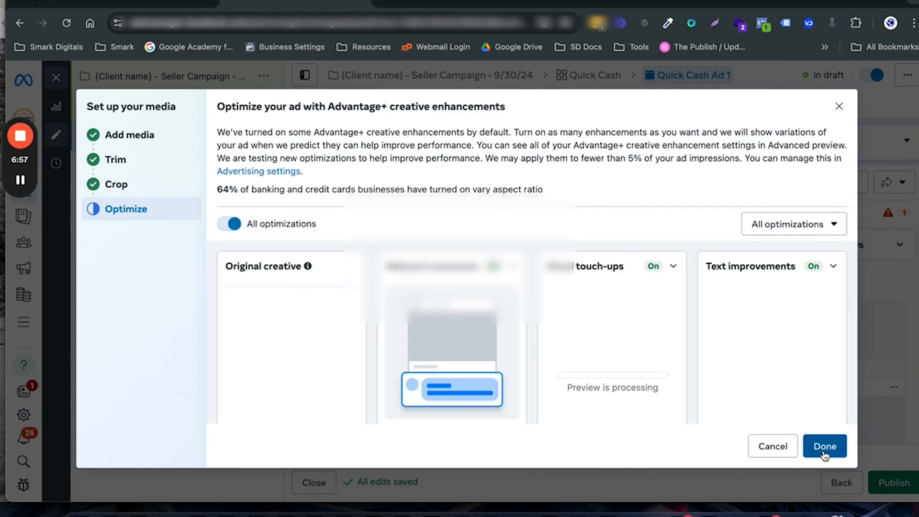
{"action": "scroll", "coordinate": [824, 456], "scroll_direction": "down", "scroll_amount": 1}
{"action": "scroll", "coordinate": [314, 220], "scroll_direction": "up", "scroll_amount": 1}
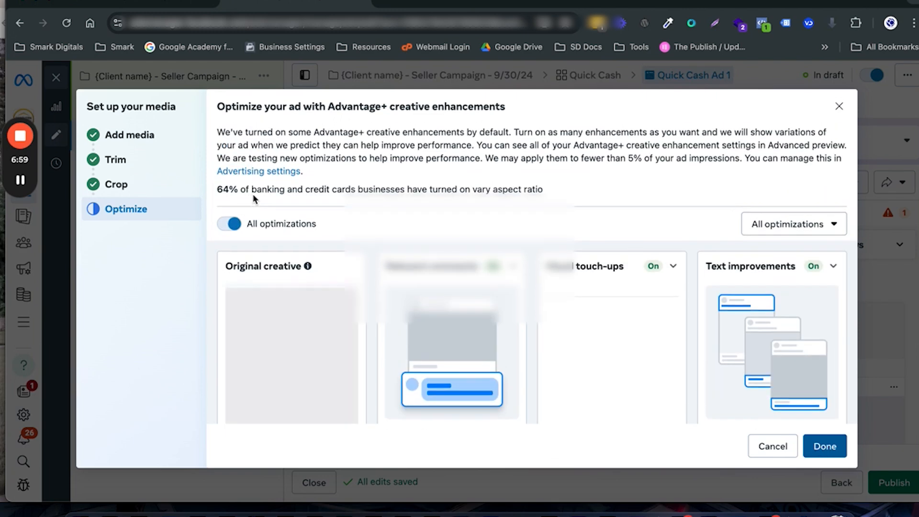
{"action": "left_click", "coordinate": [828, 446]}
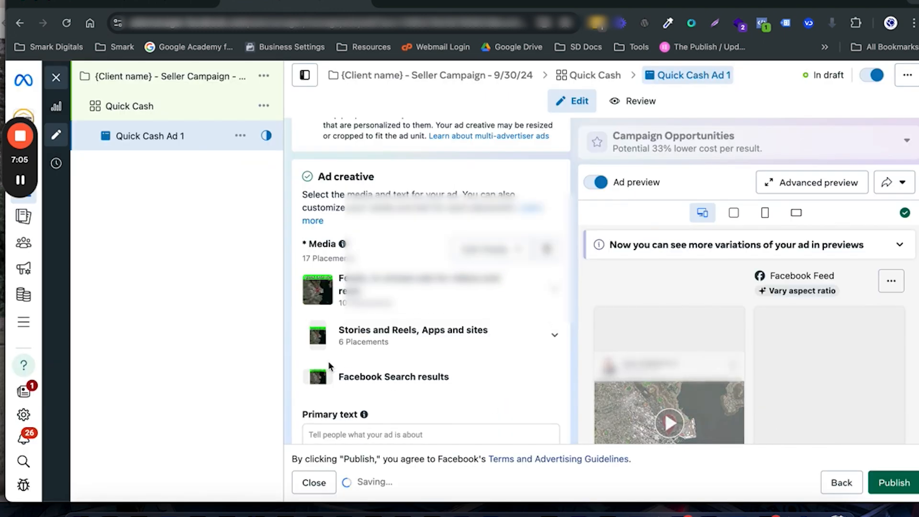
Step: Paste the prepared copy starting "Attention Home Owners: Are you ready to sell?" as the ad's primary text
{"action": "scroll", "coordinate": [432, 350], "scroll_direction": "down", "scroll_amount": 3}
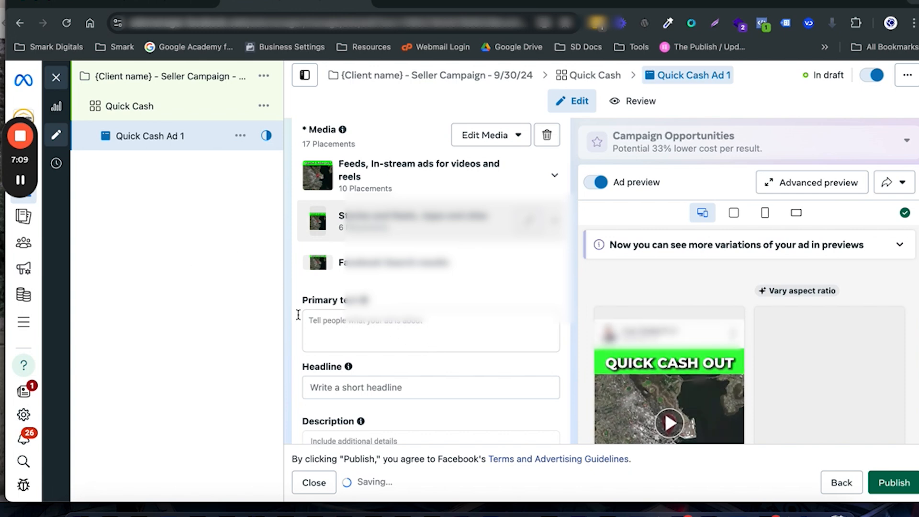
{"action": "scroll", "coordinate": [364, 270], "scroll_direction": "down", "scroll_amount": 1}
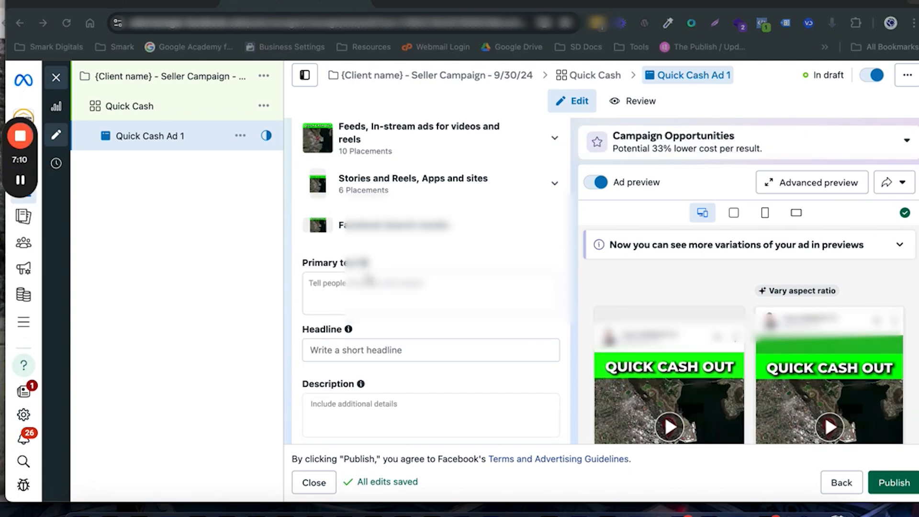
{"action": "left_click", "coordinate": [374, 284]}
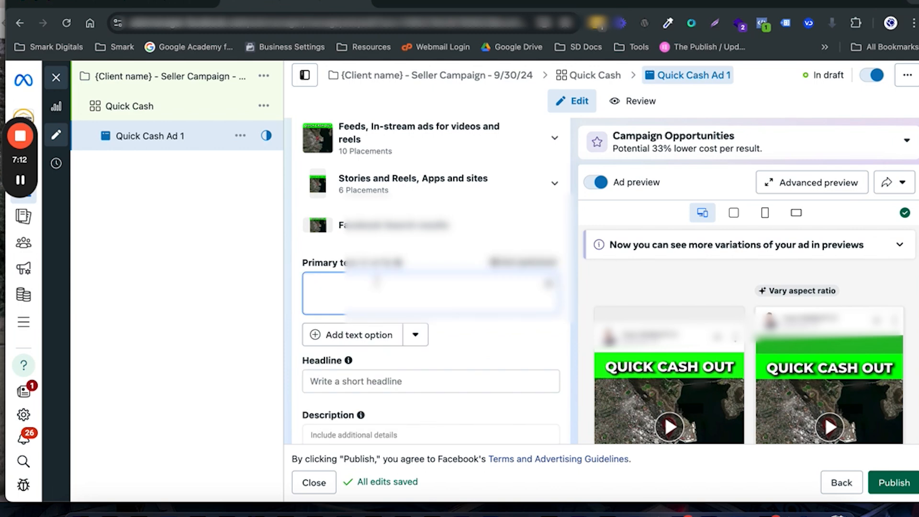
{"action": "key", "text": "ctrl+v"}
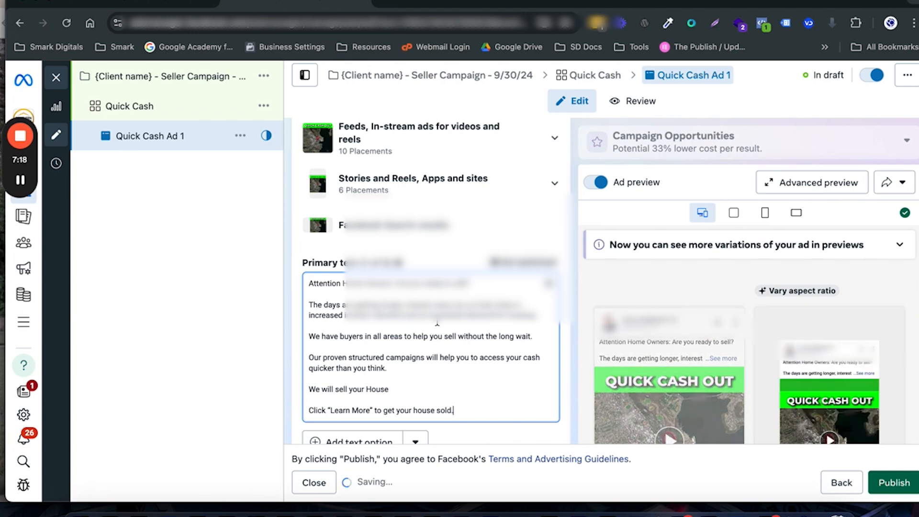
Step: Fill in the ad's headline with the prepared line starting "Sell your"
{"action": "scroll", "coordinate": [430, 331], "scroll_direction": "down", "scroll_amount": 1}
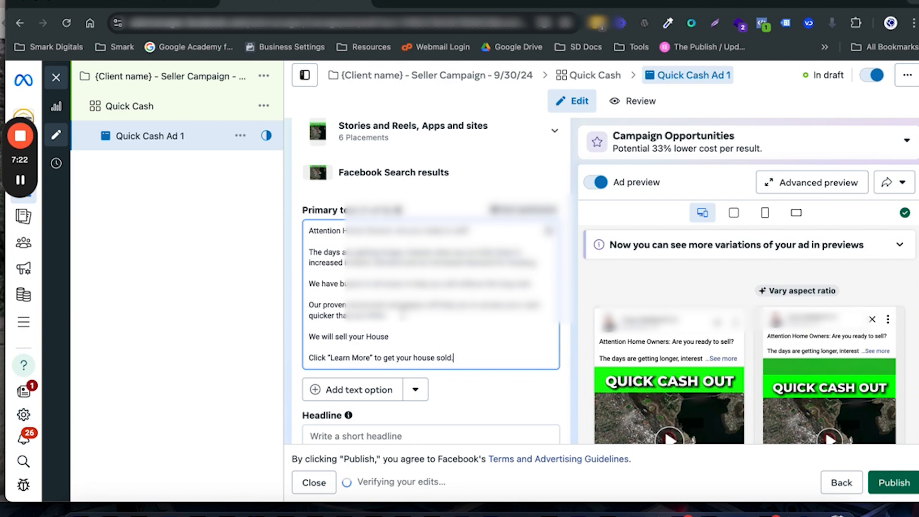
{"action": "scroll", "coordinate": [425, 342], "scroll_direction": "down", "scroll_amount": 1}
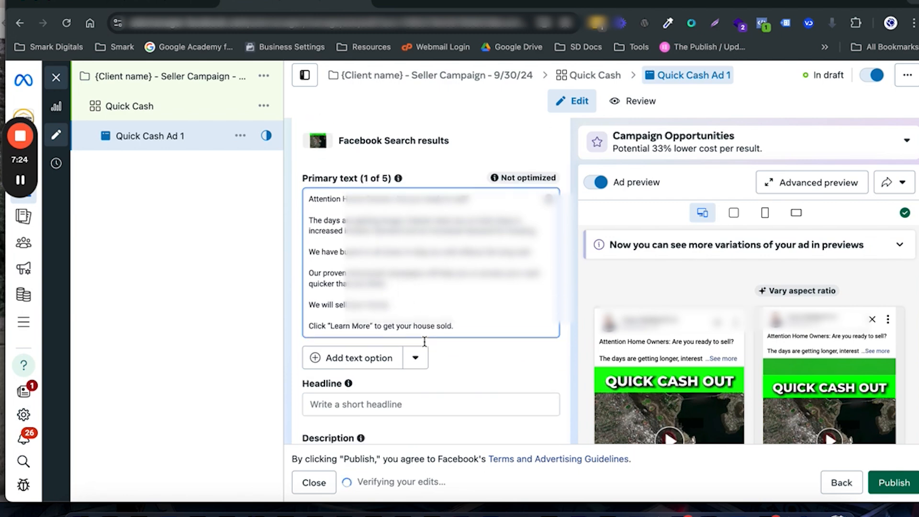
{"action": "scroll", "coordinate": [425, 342], "scroll_direction": "down", "scroll_amount": 2}
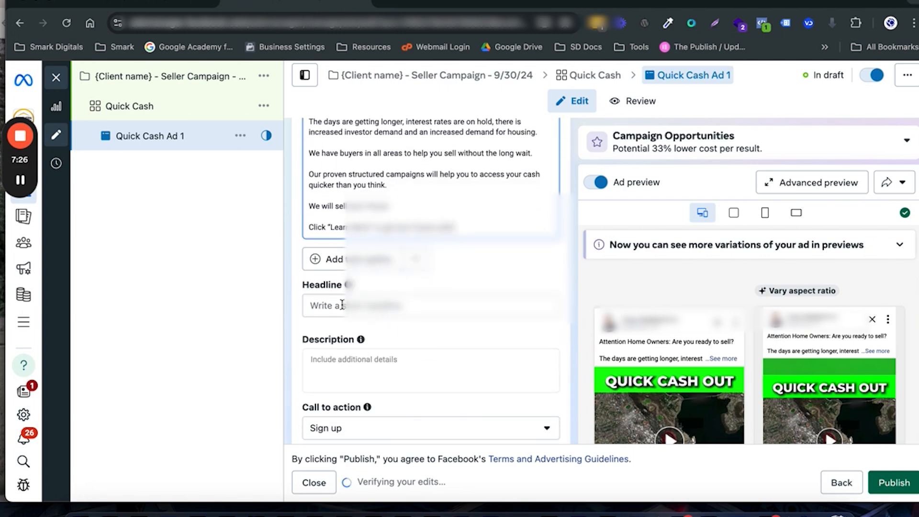
{"action": "mouse_move", "coordinate": [26, 185]}
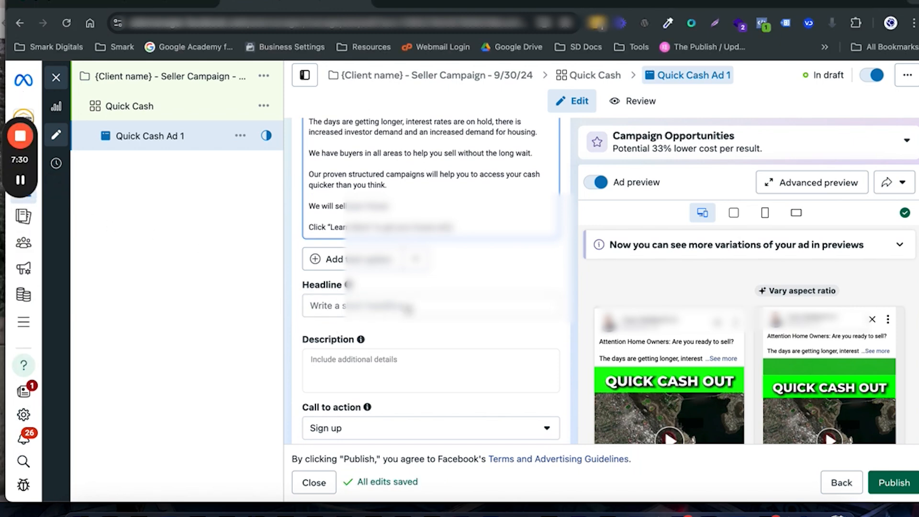
{"action": "left_click", "coordinate": [387, 304]}
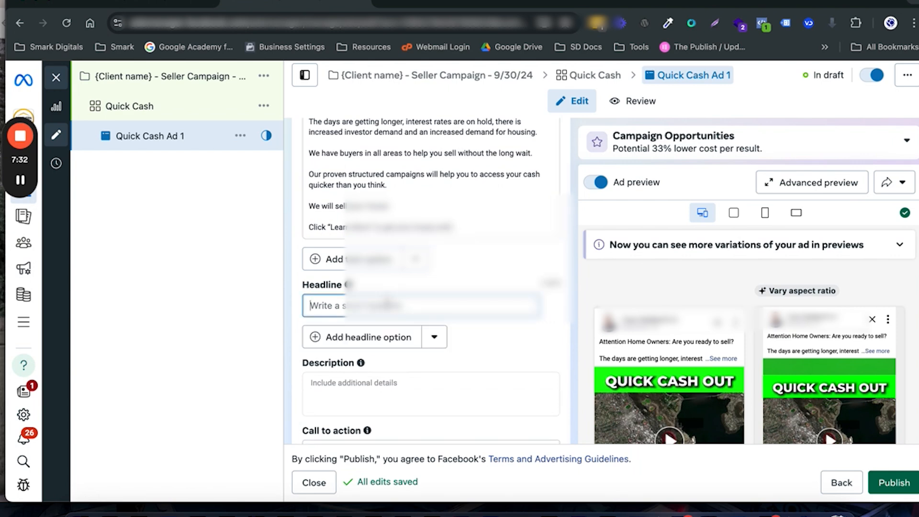
{"action": "type", "text": "v"}
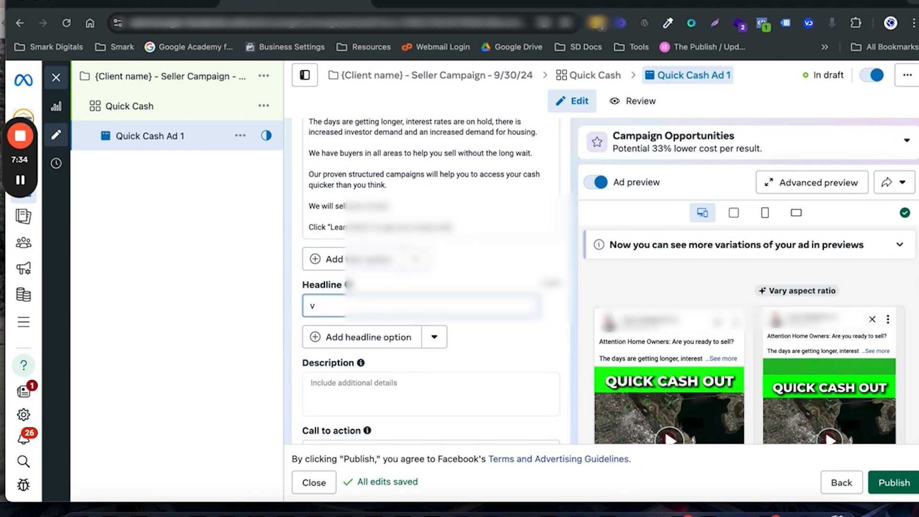
{"action": "key", "text": "BackSpace"}
{"action": "type", "text": "v"}
{"action": "key", "text": "BackSpace"}
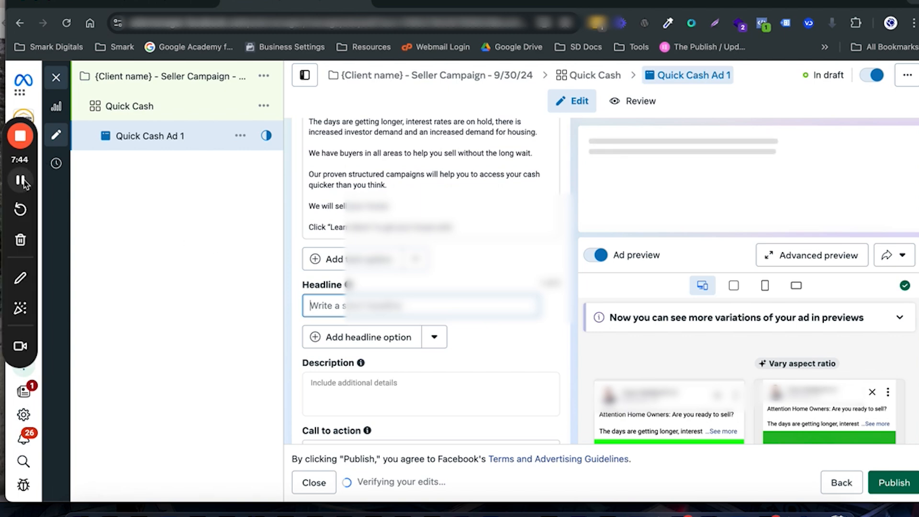
{"action": "left_click", "coordinate": [23, 182]}
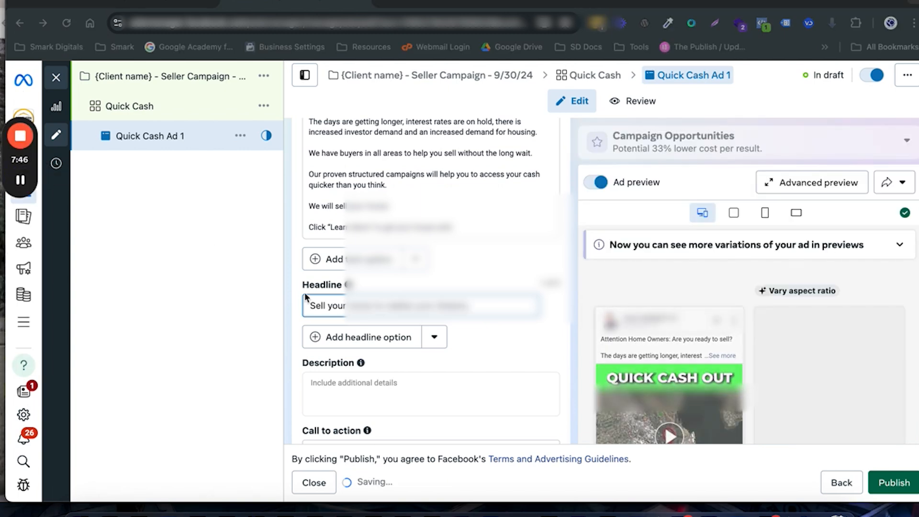
Step: Set the ad's call to action to Learn more
{"action": "scroll", "coordinate": [369, 380], "scroll_direction": "down", "scroll_amount": 2}
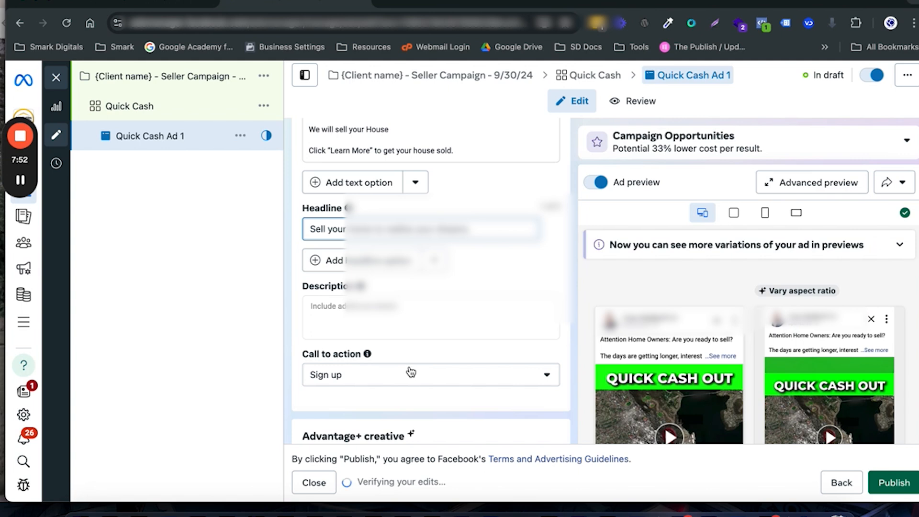
{"action": "left_click", "coordinate": [410, 373]}
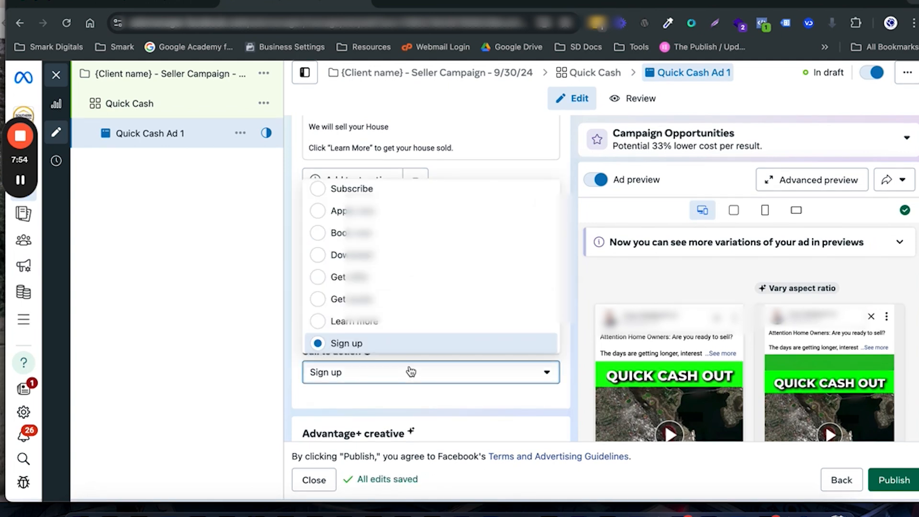
{"action": "left_click", "coordinate": [322, 322]}
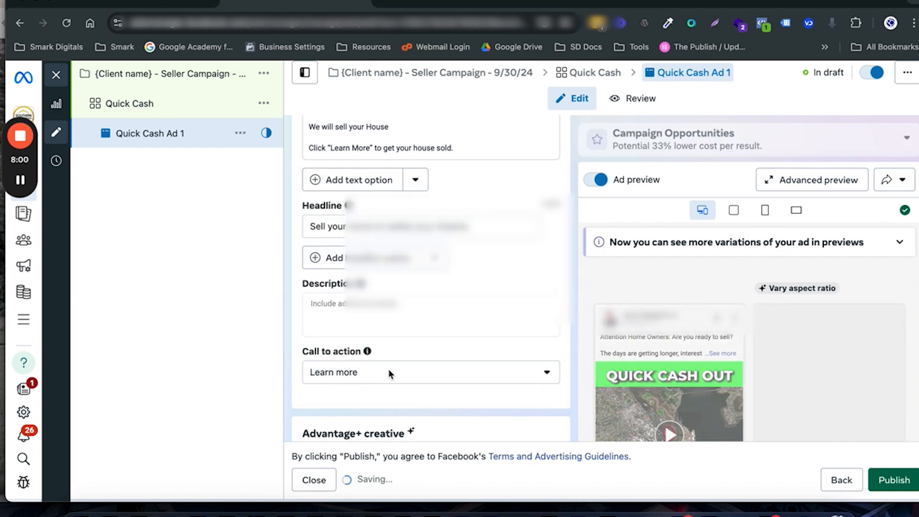
Step: Start a new instant form for the ad's destination and name it "Seller Form 1 9/30/24, 9:34 AM"
{"action": "scroll", "coordinate": [389, 368], "scroll_direction": "down", "scroll_amount": 3}
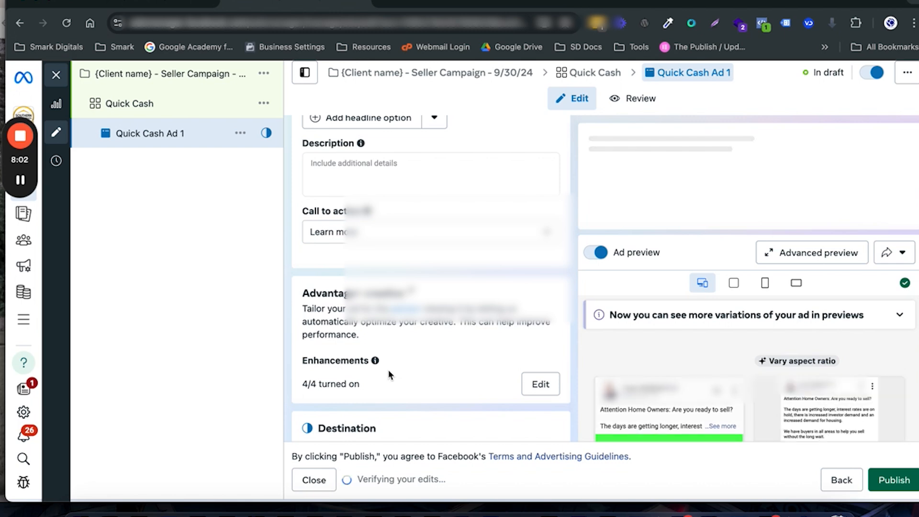
{"action": "scroll", "coordinate": [389, 375], "scroll_direction": "down", "scroll_amount": 1}
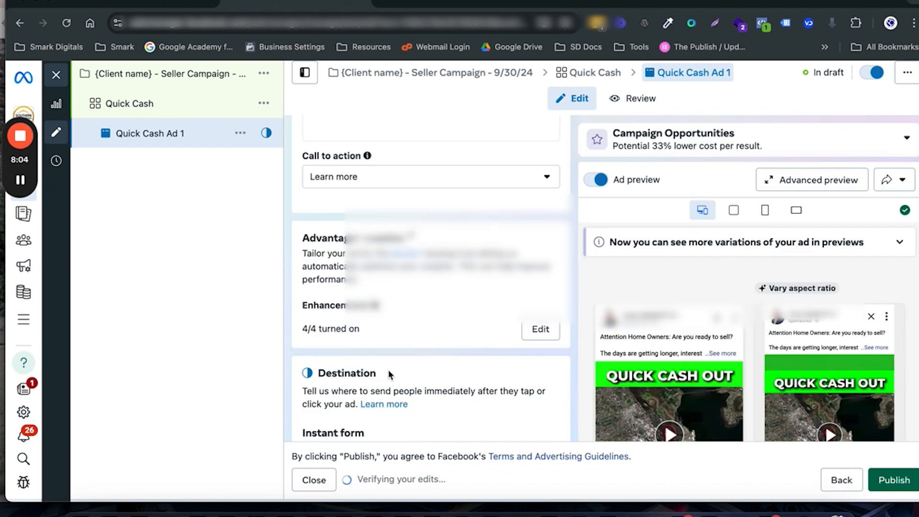
{"action": "scroll", "coordinate": [389, 374], "scroll_direction": "down", "scroll_amount": 4}
{"action": "scroll", "coordinate": [389, 375], "scroll_direction": "down", "scroll_amount": 1}
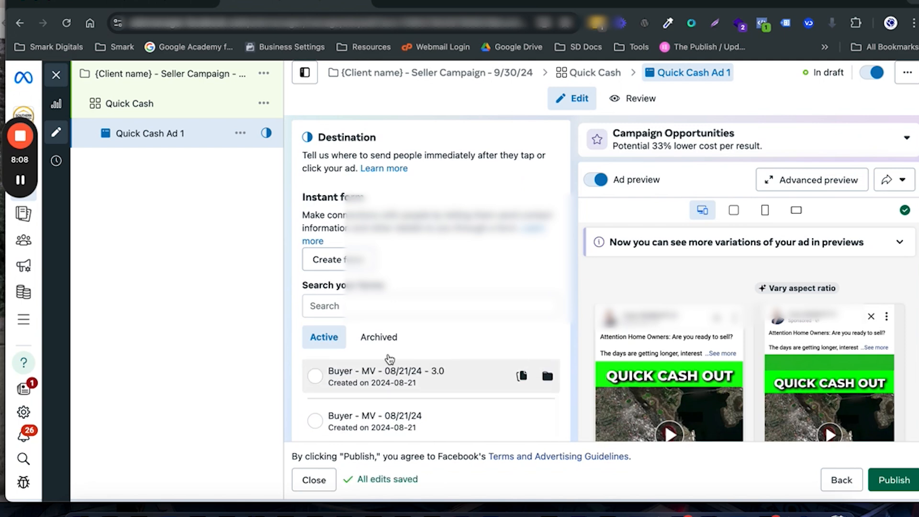
{"action": "left_click", "coordinate": [330, 264]}
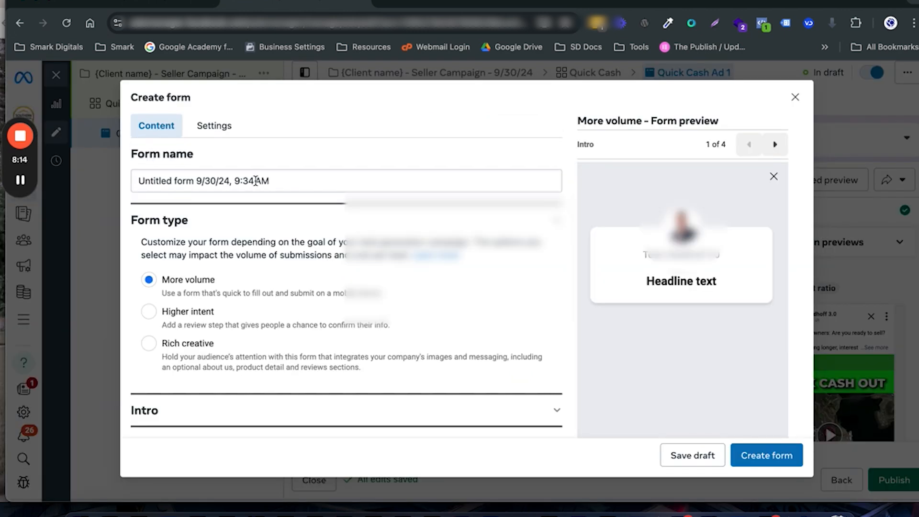
{"action": "left_click_drag", "start_coordinate": [192, 182], "coordinate": [132, 180]}
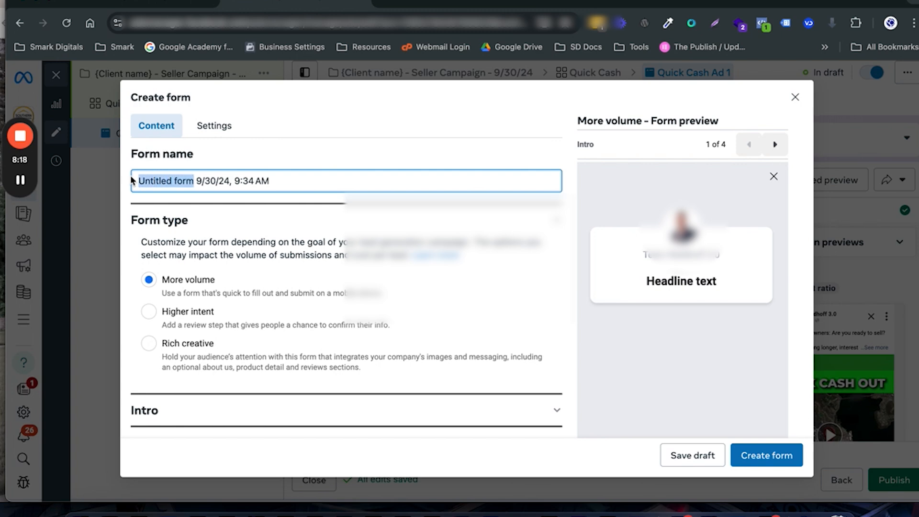
{"action": "type", "text": "Seller"}
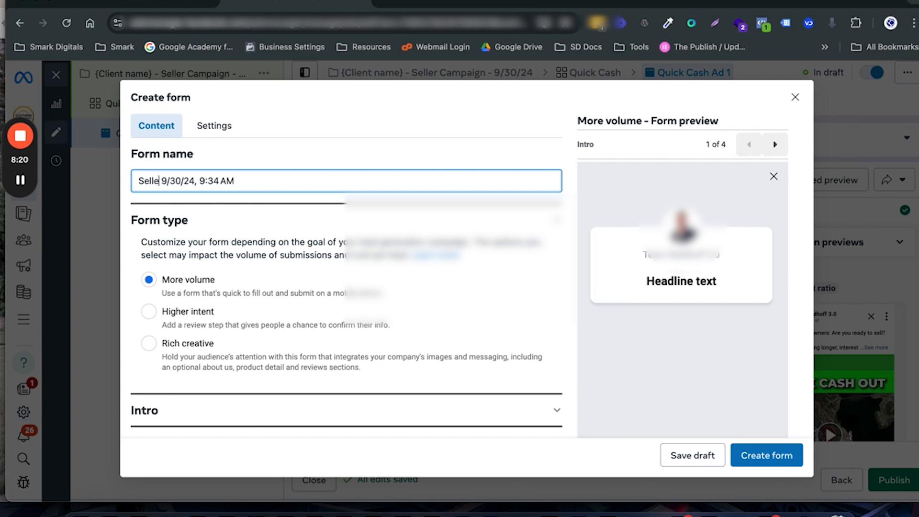
{"action": "type", "text": " Form 1"}
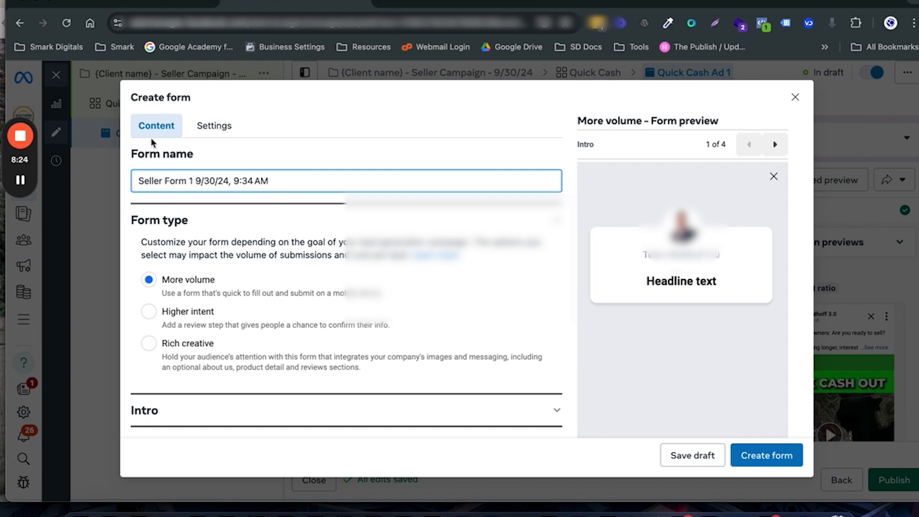
Step: Set the form's sharing configuration to Open and return to its content
{"action": "left_click", "coordinate": [214, 127]}
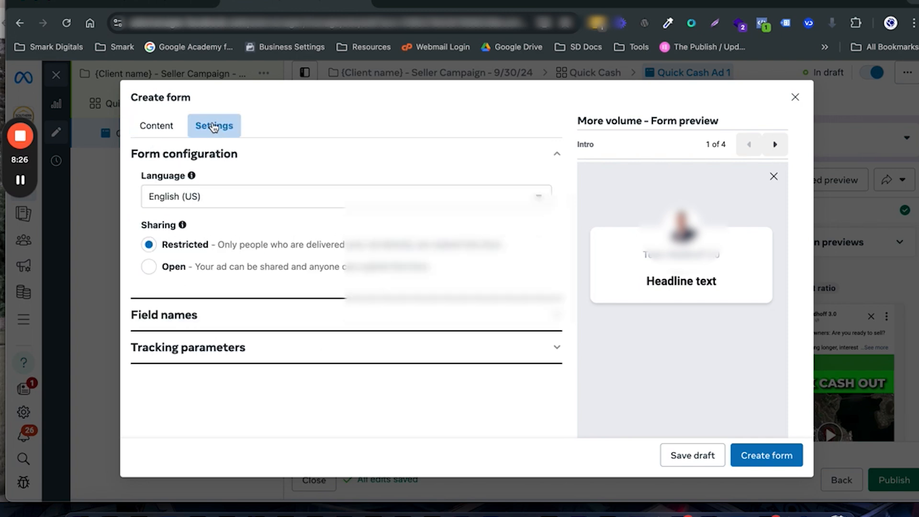
{"action": "left_click", "coordinate": [150, 266]}
{"action": "left_click", "coordinate": [158, 126]}
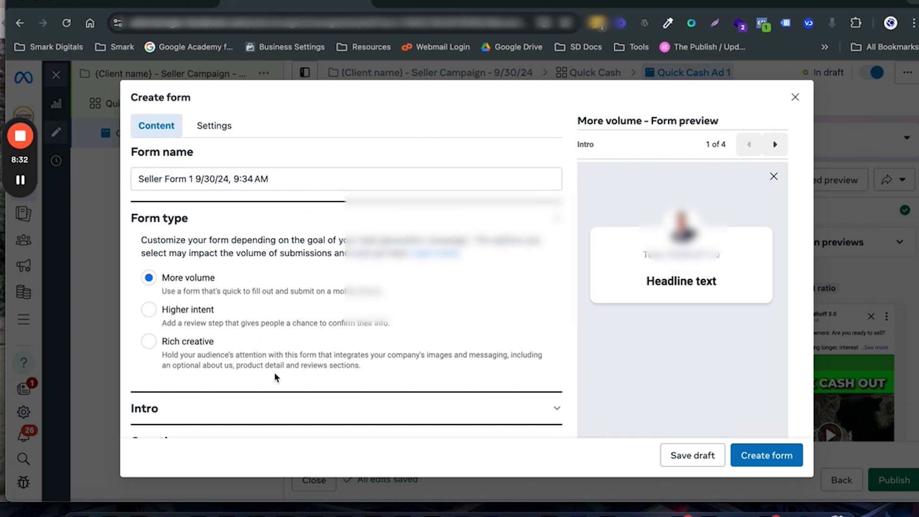
Step: Fill in the form intro's greeting headline with "Sell your home to realise your dreams."
{"action": "left_click", "coordinate": [281, 411]}
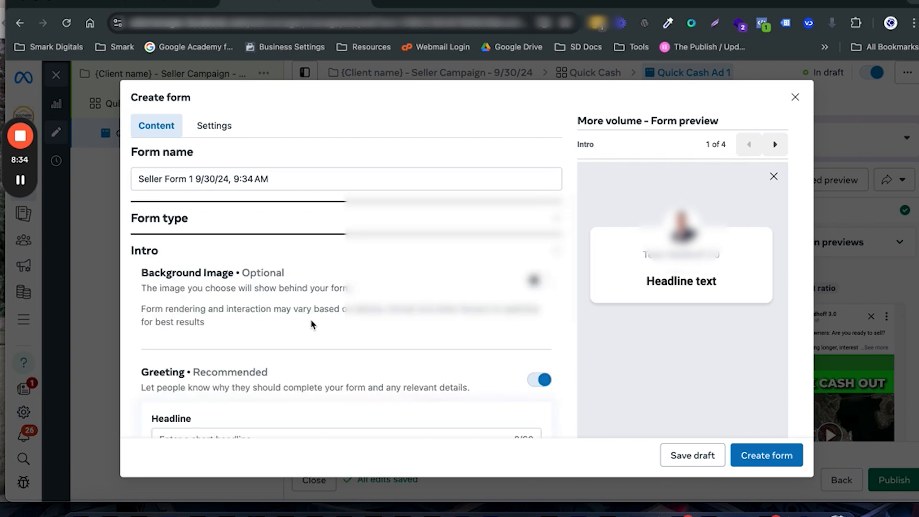
{"action": "scroll", "coordinate": [311, 324], "scroll_direction": "down", "scroll_amount": 3}
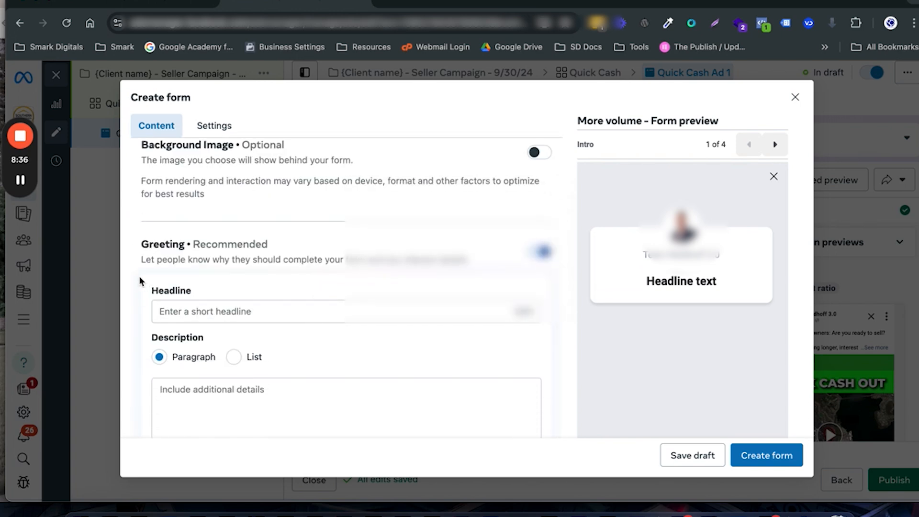
{"action": "mouse_move", "coordinate": [24, 180]}
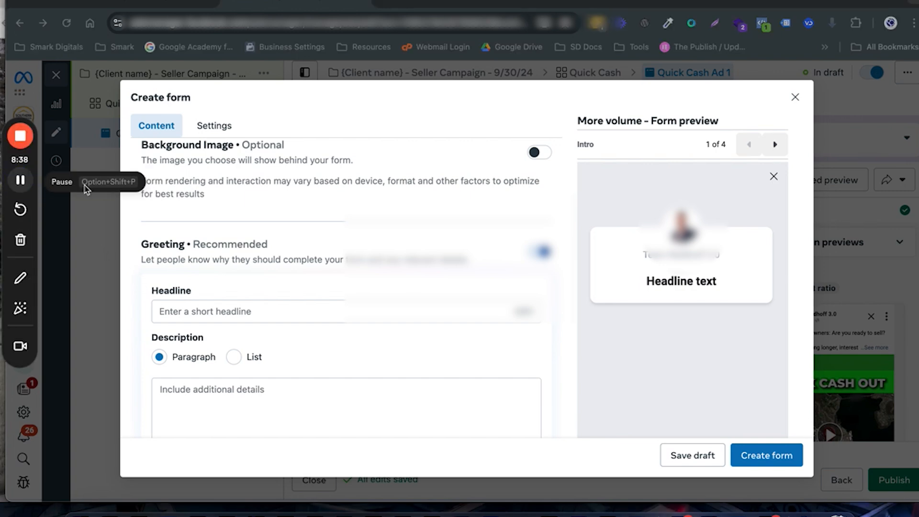
{"action": "left_click", "coordinate": [200, 313]}
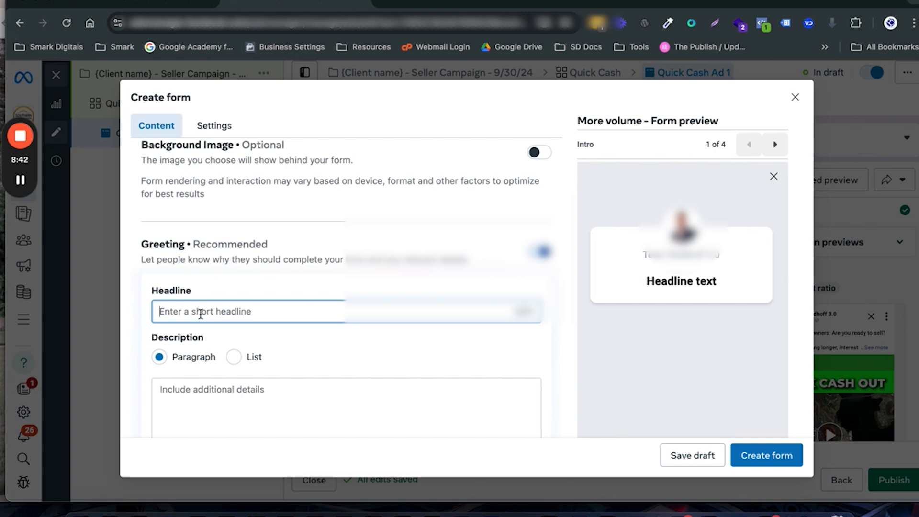
{"action": "type", "text": "Sell your home to realise your dreams."}
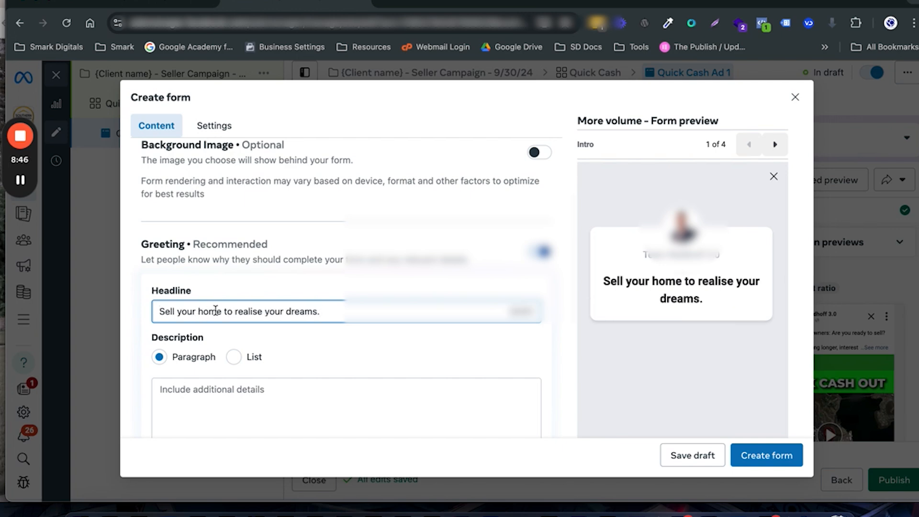
Step: Make the greeting description a list and paste "Sell Your Home Fast Just enter your street address, we'll do the rest!" as its first item
{"action": "scroll", "coordinate": [215, 310], "scroll_direction": "down", "scroll_amount": 3}
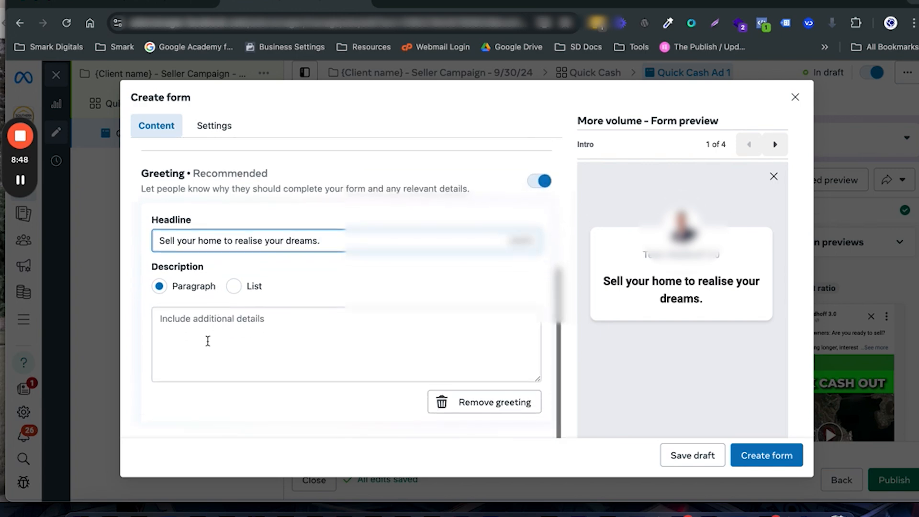
{"action": "left_click", "coordinate": [204, 326]}
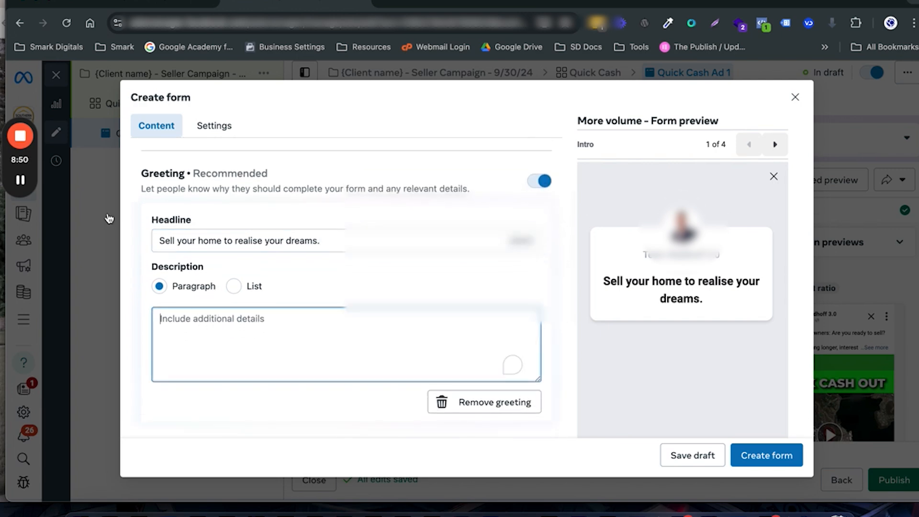
{"action": "left_click", "coordinate": [27, 180]}
{"action": "left_click", "coordinate": [23, 181]}
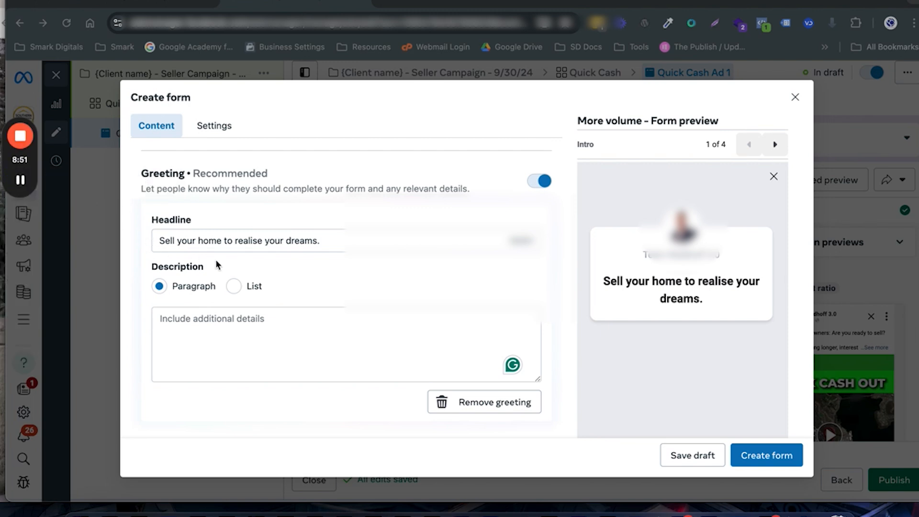
{"action": "left_click", "coordinate": [232, 292]}
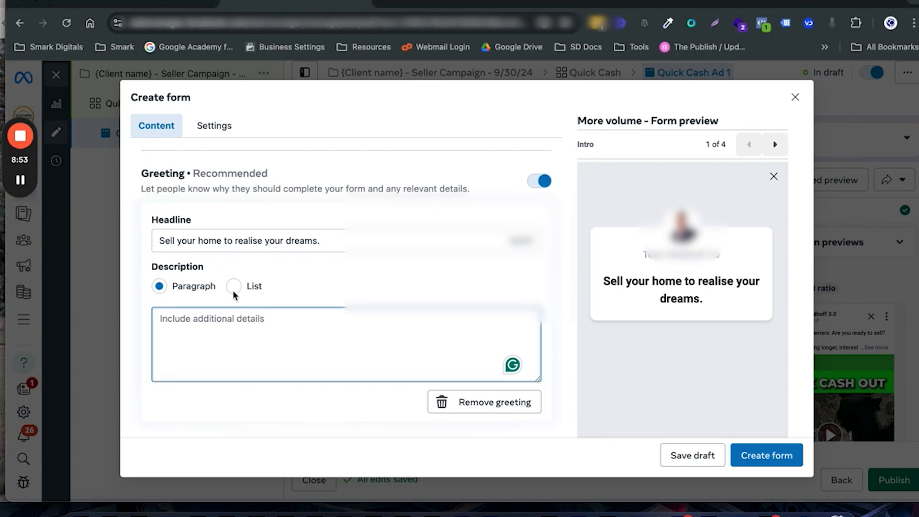
{"action": "left_click", "coordinate": [234, 287]}
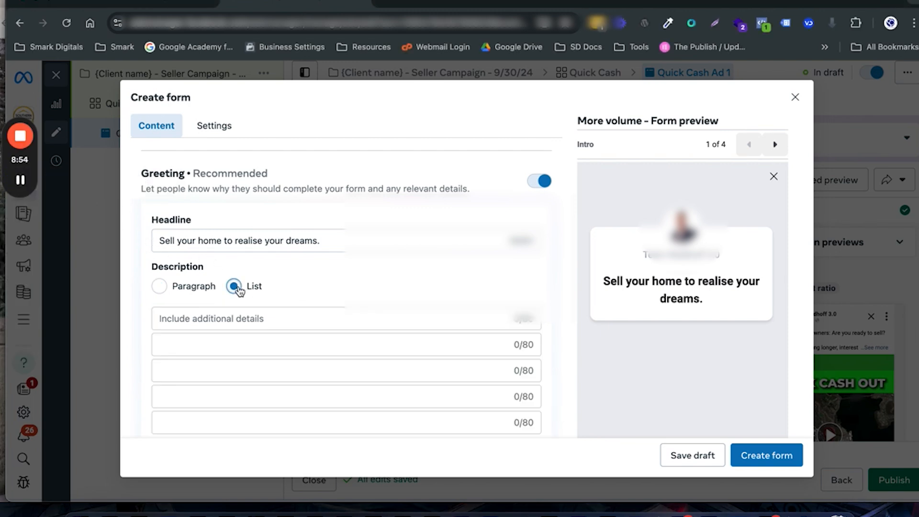
{"action": "left_click", "coordinate": [230, 318]}
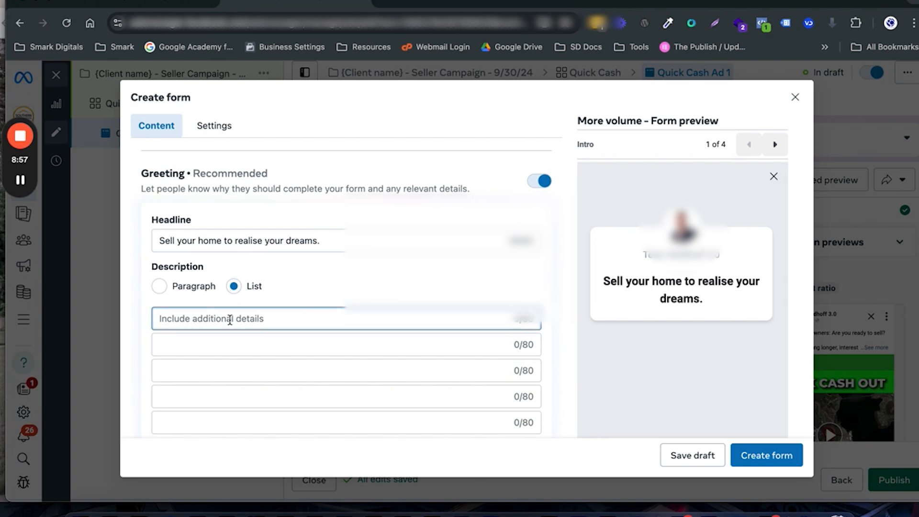
{"action": "type", "text": "Sell Your Home Fast Just enter your street address, we'll do the rest!"}
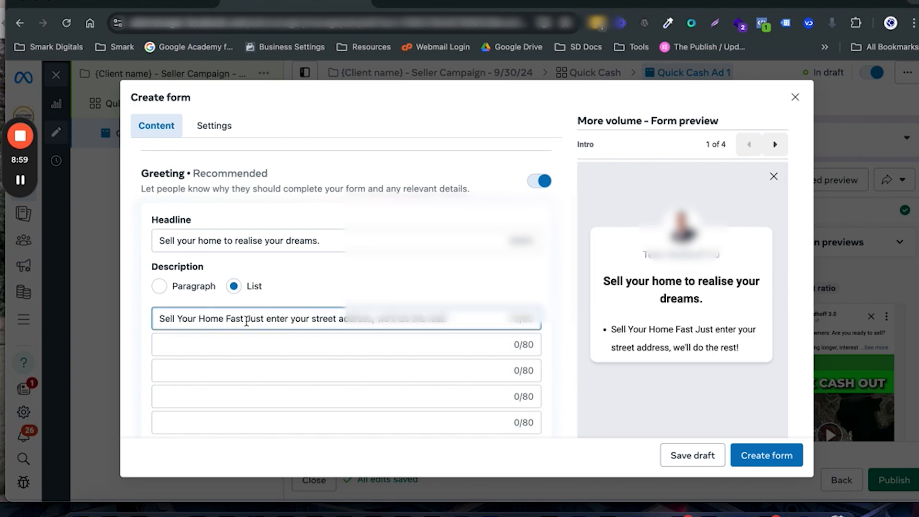
Step: Move "Just enter your street address, we'll do the rest!" out of the first list item into the second
{"action": "left_click", "coordinate": [244, 319]}
{"action": "left_click_drag", "start_coordinate": [247, 319], "coordinate": [382, 332]}
{"action": "key", "text": "ctrl+c"}
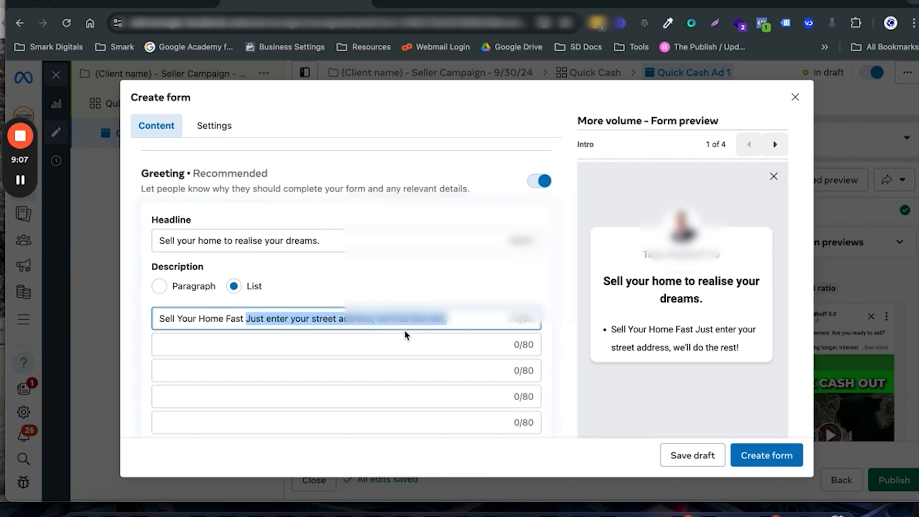
{"action": "key", "text": "BackSpace"}
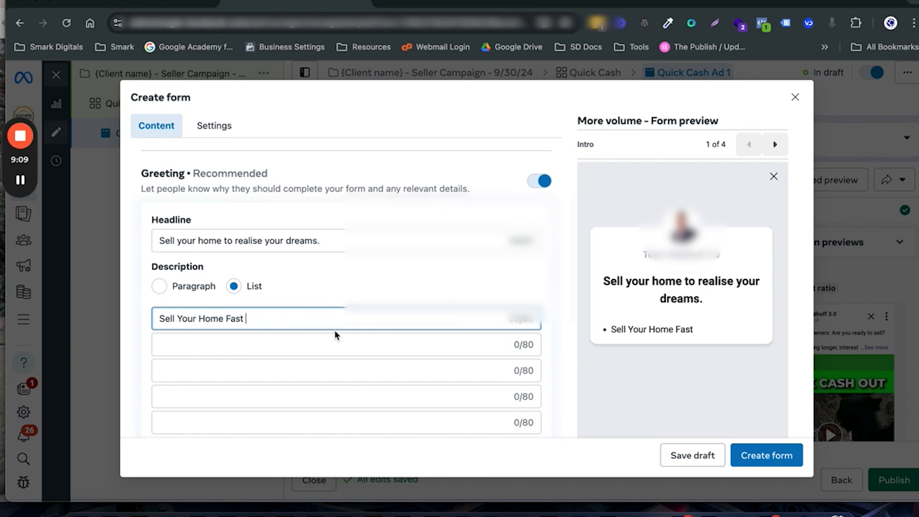
{"action": "key", "text": "BackSpace"}
{"action": "left_click", "coordinate": [300, 339]}
{"action": "key", "text": "ctrl+v"}
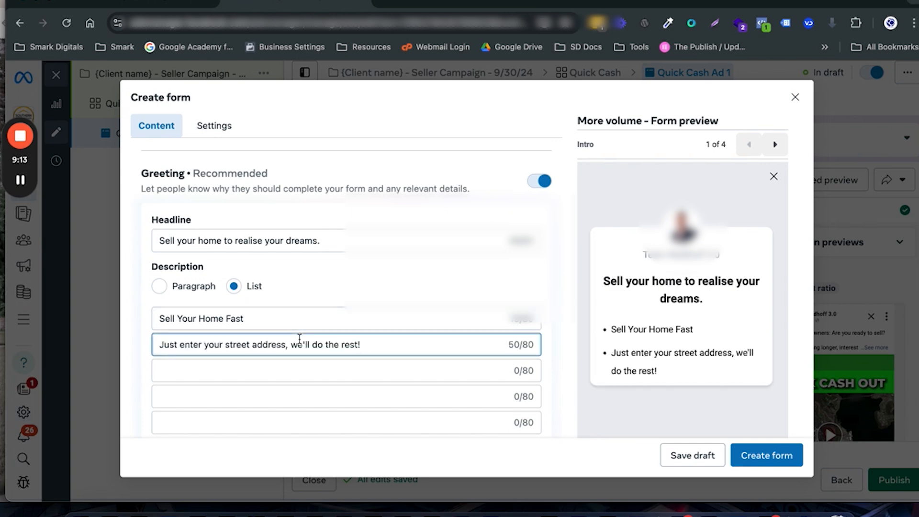
{"action": "left_click", "coordinate": [388, 284]}
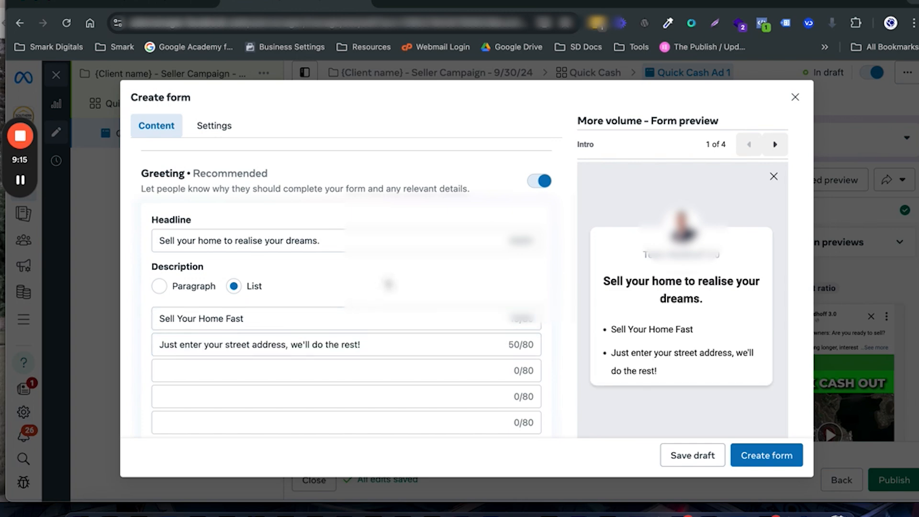
Step: Reorder the form's prefill questions so Full name comes before Email
{"action": "scroll", "coordinate": [409, 289], "scroll_direction": "down", "scroll_amount": 1}
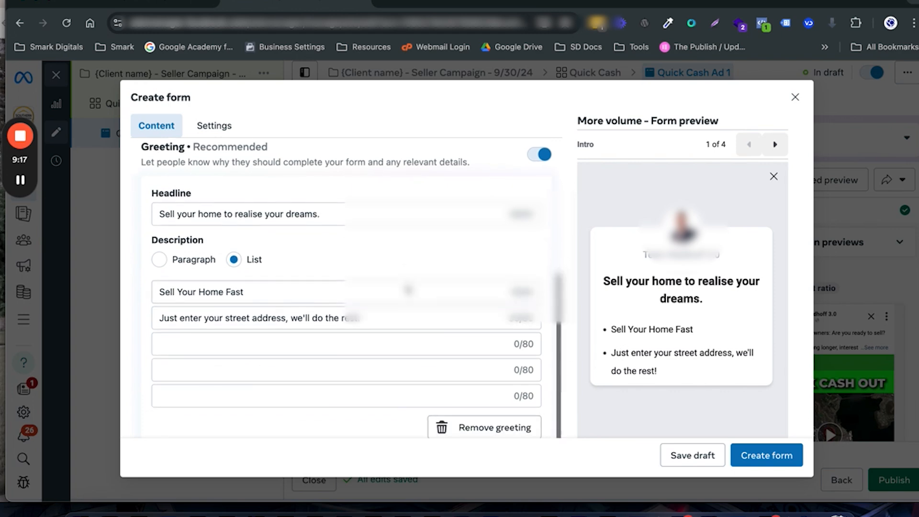
{"action": "scroll", "coordinate": [268, 339], "scroll_direction": "down", "scroll_amount": 5}
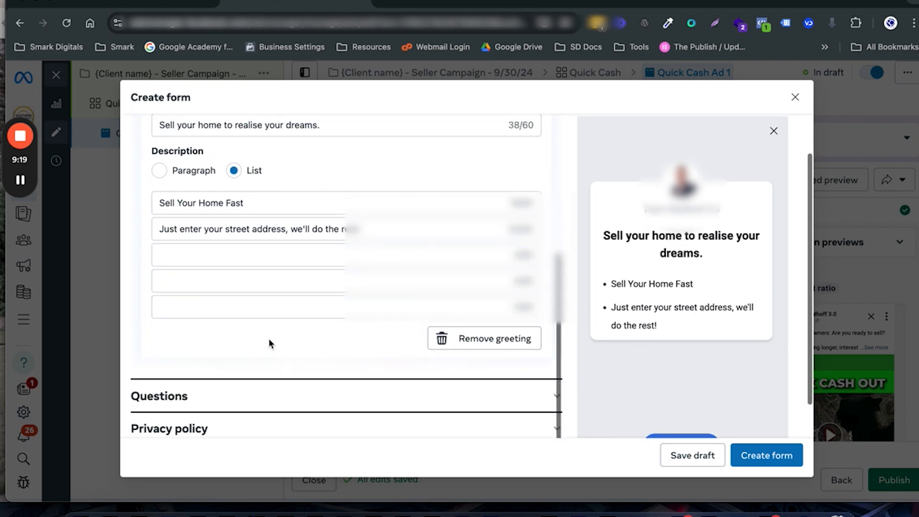
{"action": "left_click", "coordinate": [268, 348]}
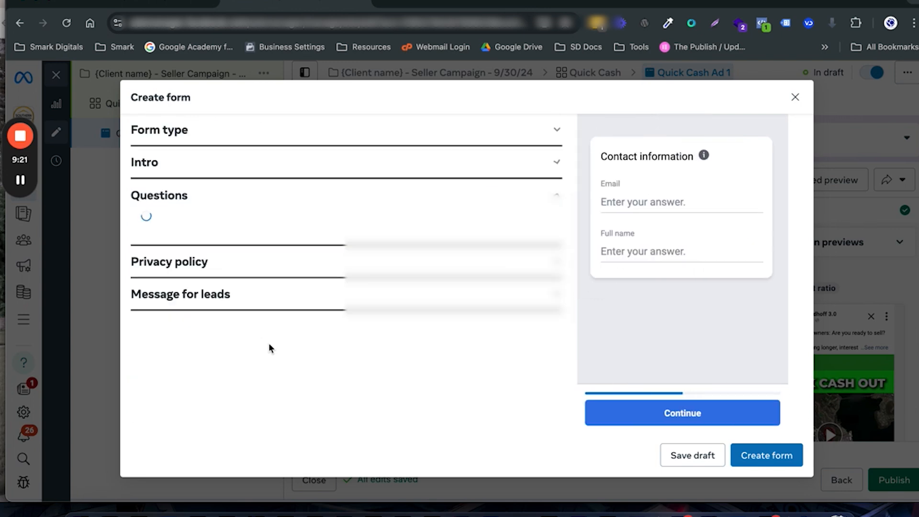
{"action": "scroll", "coordinate": [320, 326], "scroll_direction": "down", "scroll_amount": 6}
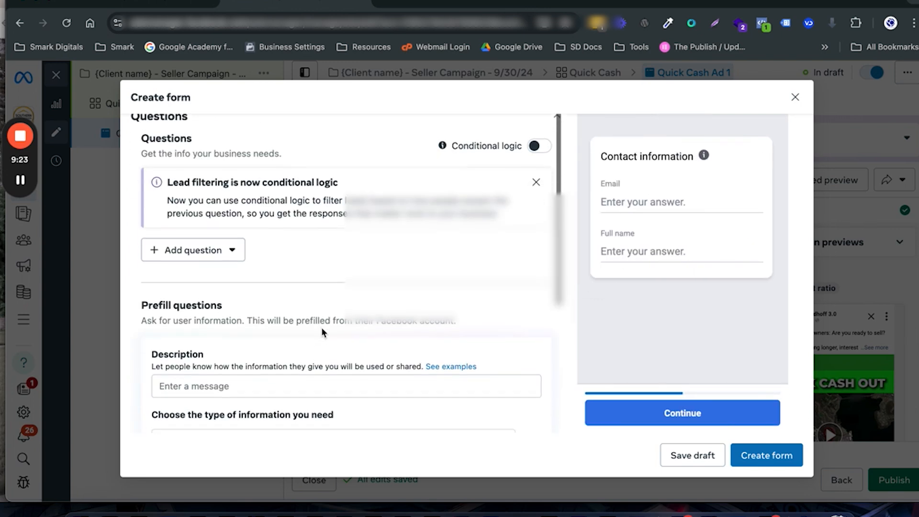
{"action": "scroll", "coordinate": [321, 328], "scroll_direction": "down", "scroll_amount": 3}
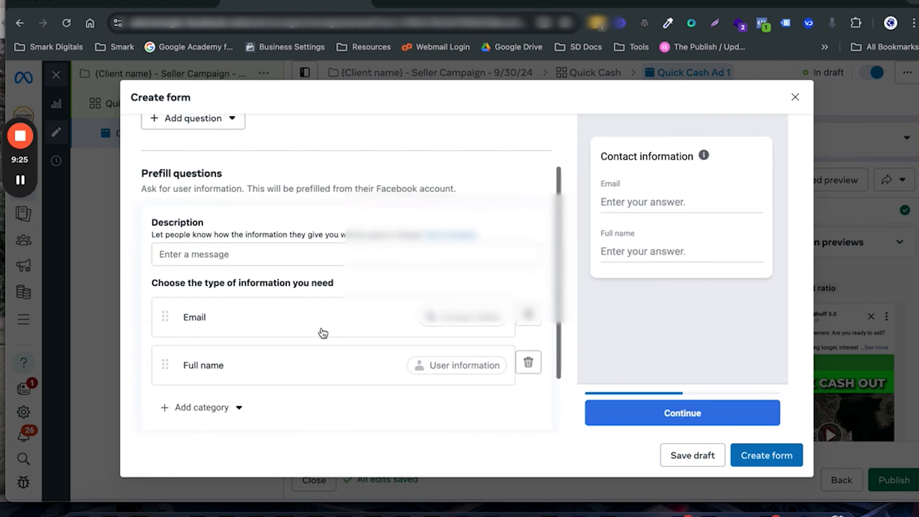
{"action": "left_click_drag", "start_coordinate": [159, 347], "coordinate": [163, 293]}
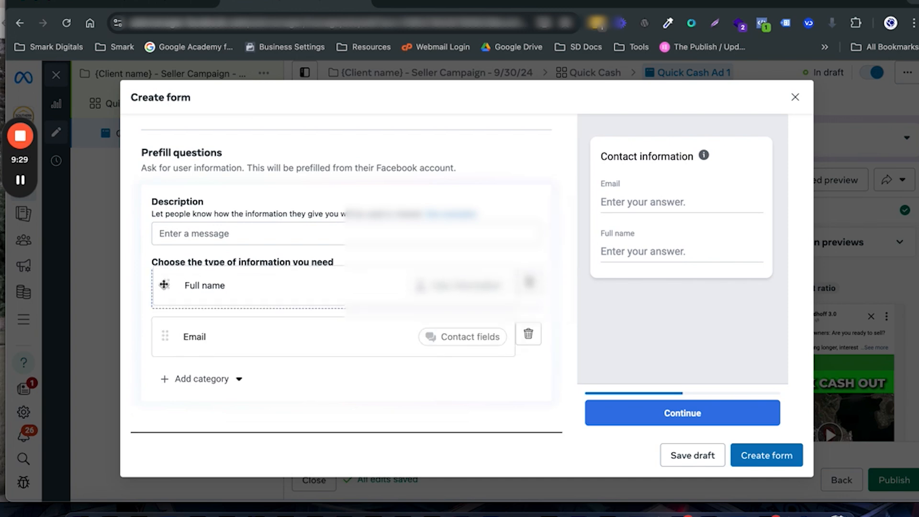
Step: Add the contact fields Phone number and Street address to the form's prefill questions
{"action": "left_click", "coordinate": [178, 387]}
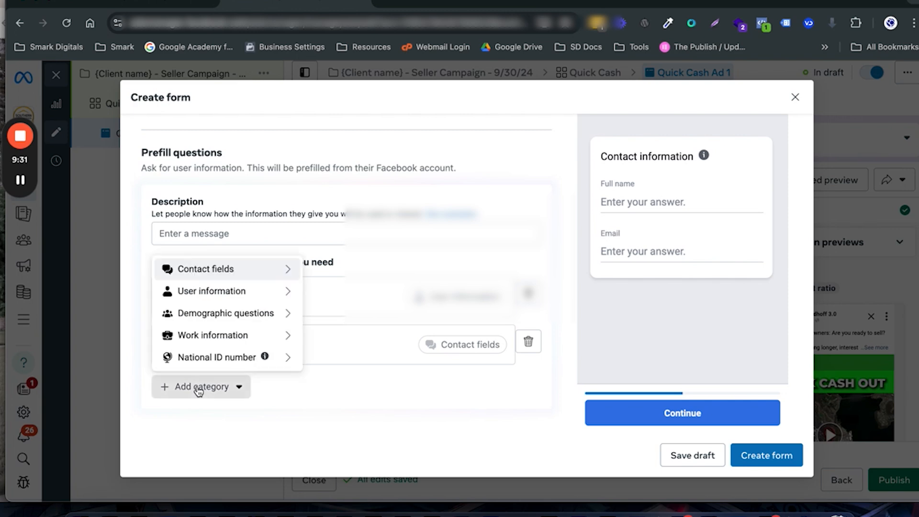
{"action": "mouse_move", "coordinate": [224, 270]}
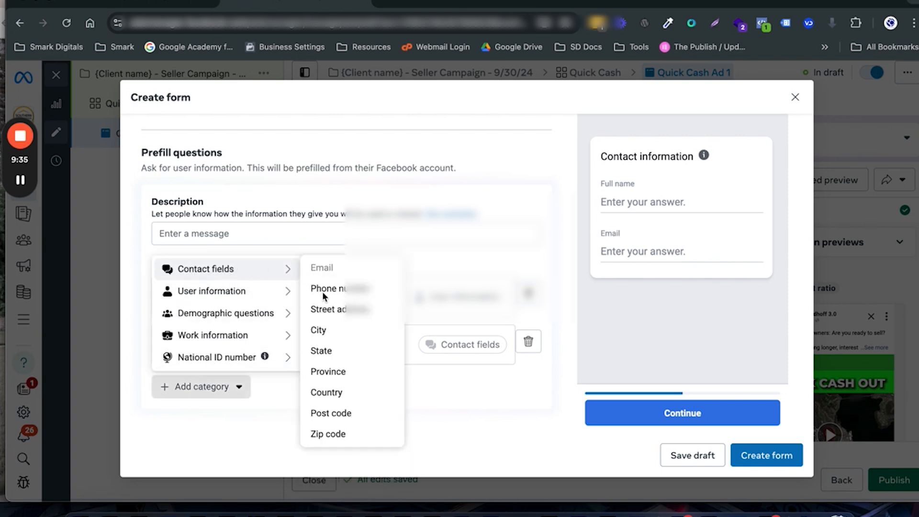
{"action": "left_click", "coordinate": [339, 290]}
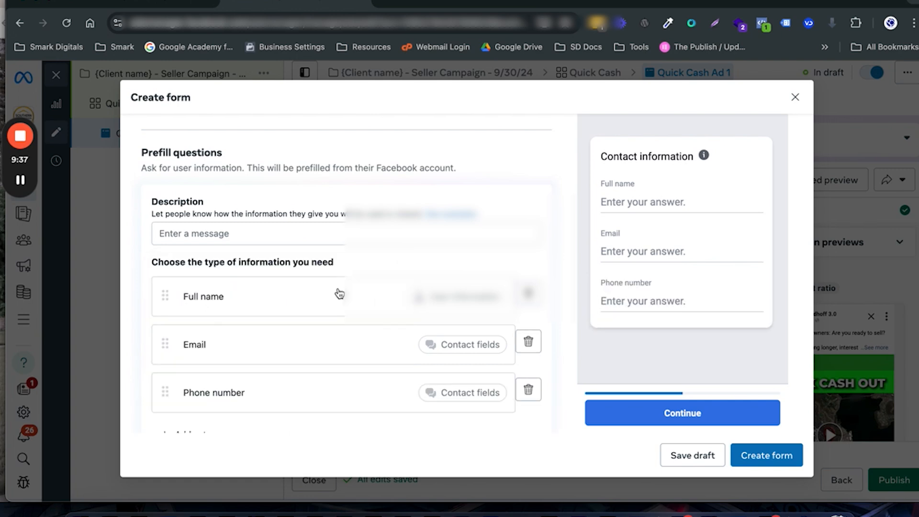
{"action": "scroll", "coordinate": [203, 399], "scroll_direction": "down", "scroll_amount": 3}
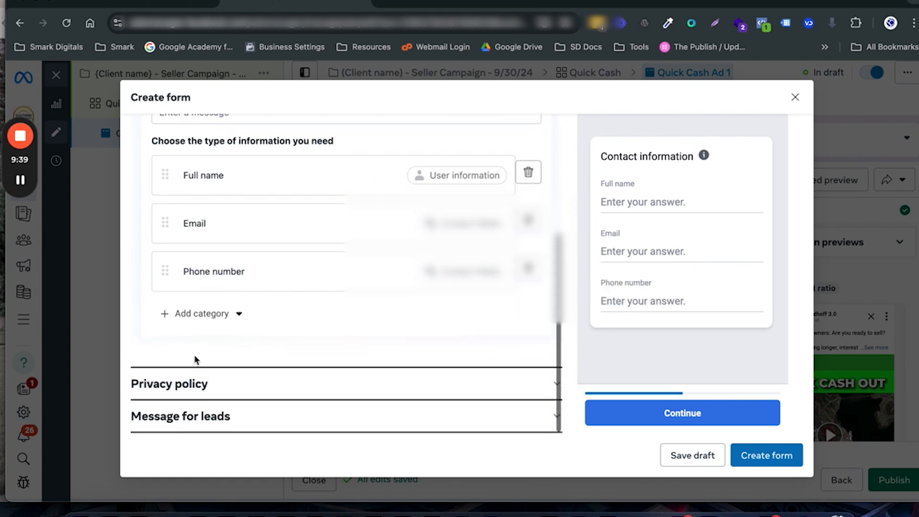
{"action": "left_click", "coordinate": [201, 311]}
{"action": "mouse_move", "coordinate": [215, 344]}
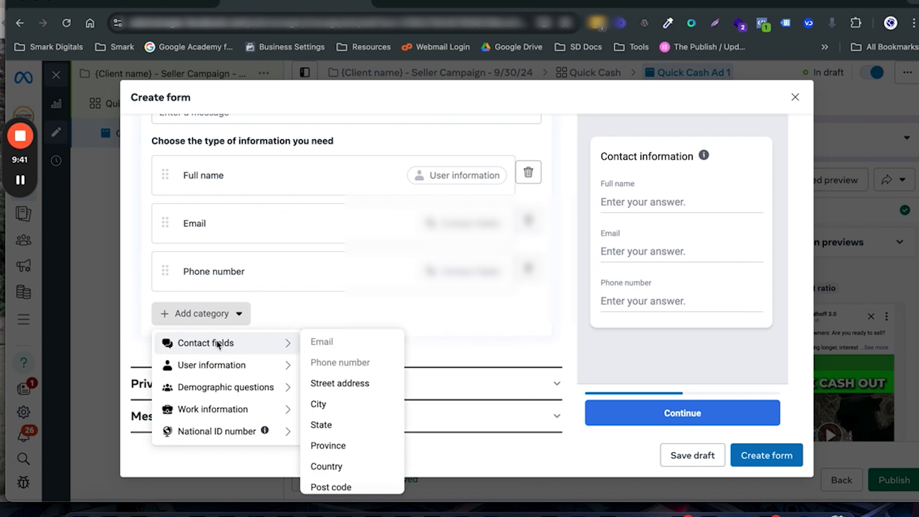
{"action": "left_click", "coordinate": [352, 385]}
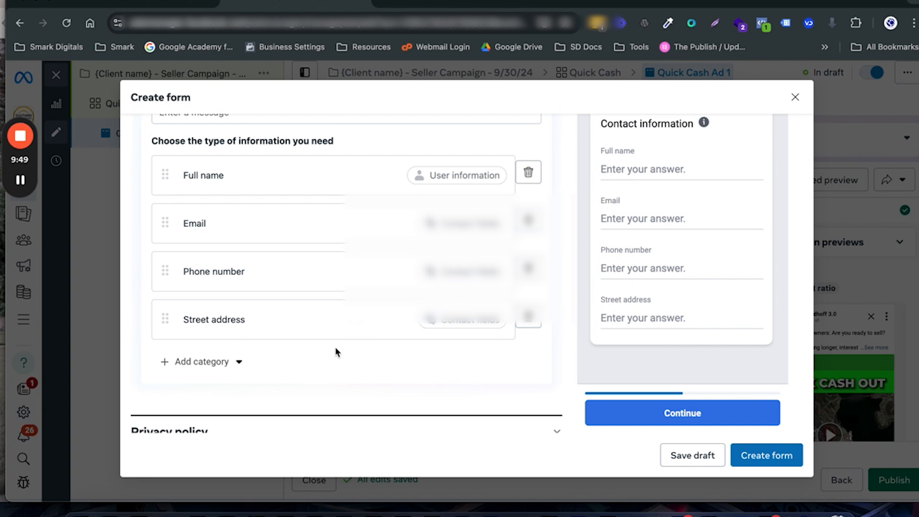
Step: Add a multiple-choice question to the form's custom questions
{"action": "scroll", "coordinate": [335, 351], "scroll_direction": "up", "scroll_amount": 4}
{"action": "scroll", "coordinate": [336, 352], "scroll_direction": "up", "scroll_amount": 5}
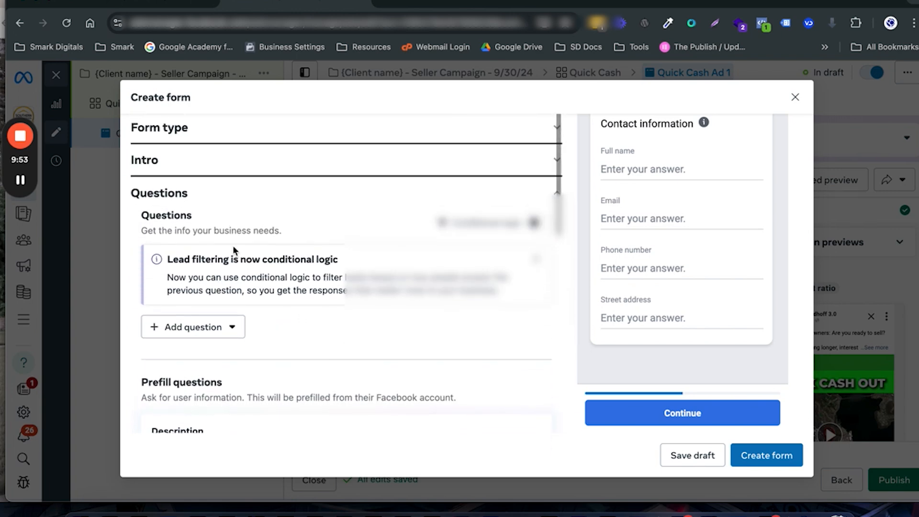
{"action": "left_click", "coordinate": [192, 327]}
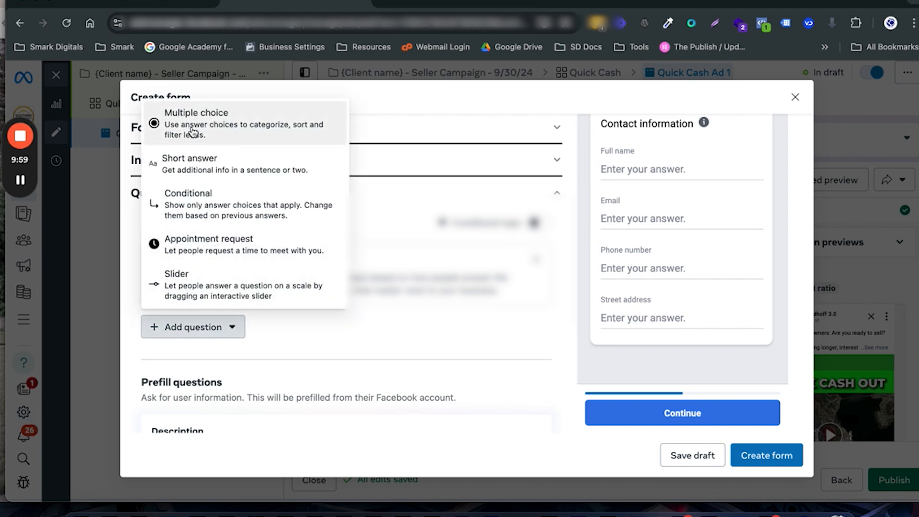
{"action": "left_click", "coordinate": [193, 130]}
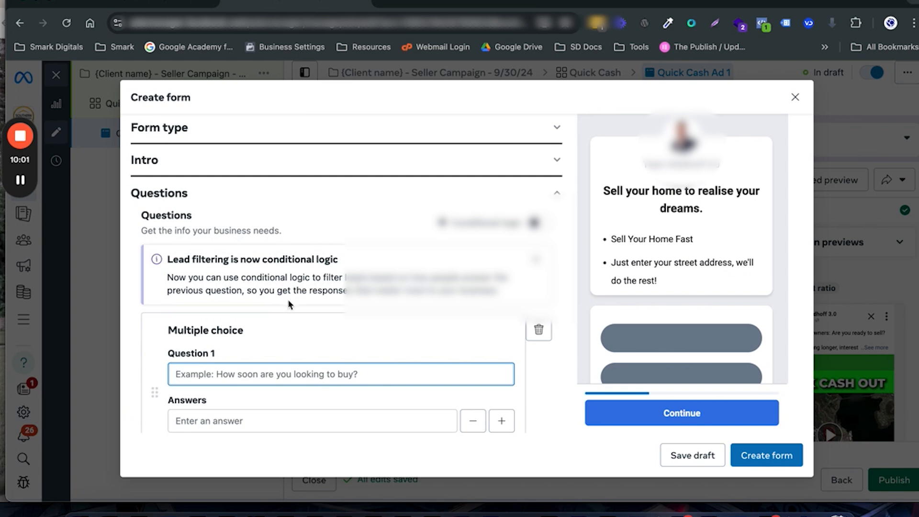
Step: Word the multiple-choice question as "How soon you want to sell?"
{"action": "scroll", "coordinate": [287, 300], "scroll_direction": "down", "scroll_amount": 1}
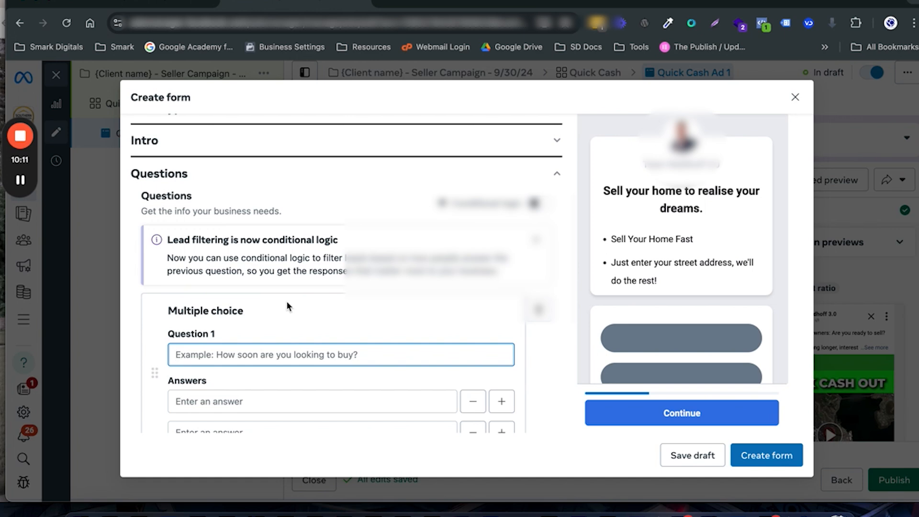
{"action": "type", "text": "How "}
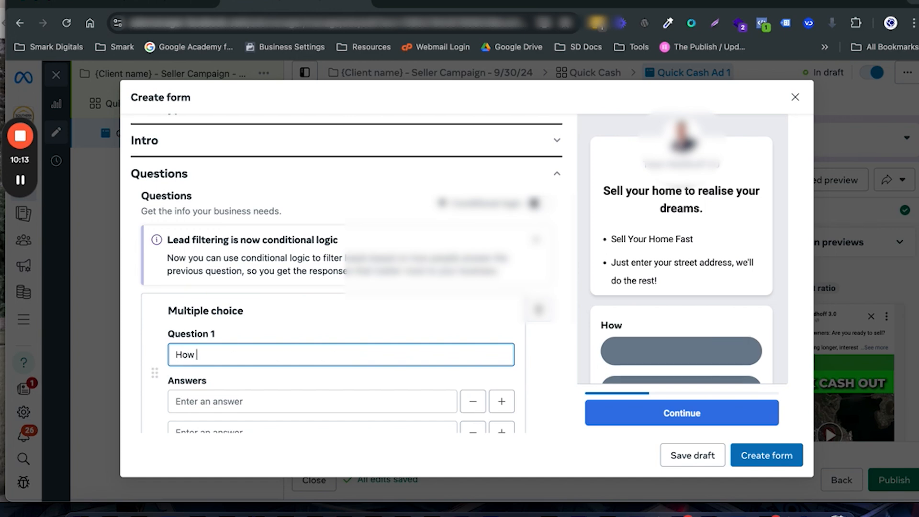
{"action": "type", "text": "soon you want to sell"}
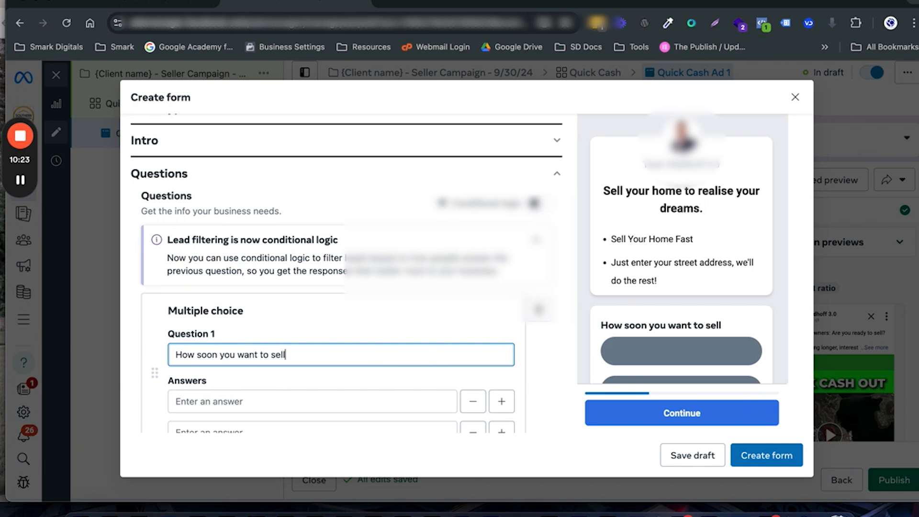
{"action": "type", "text": "?"}
Step: Enter "1 Month - 3 Months" as the first answer to the multiple-choice question
{"action": "scroll", "coordinate": [287, 300], "scroll_direction": "down", "scroll_amount": 2}
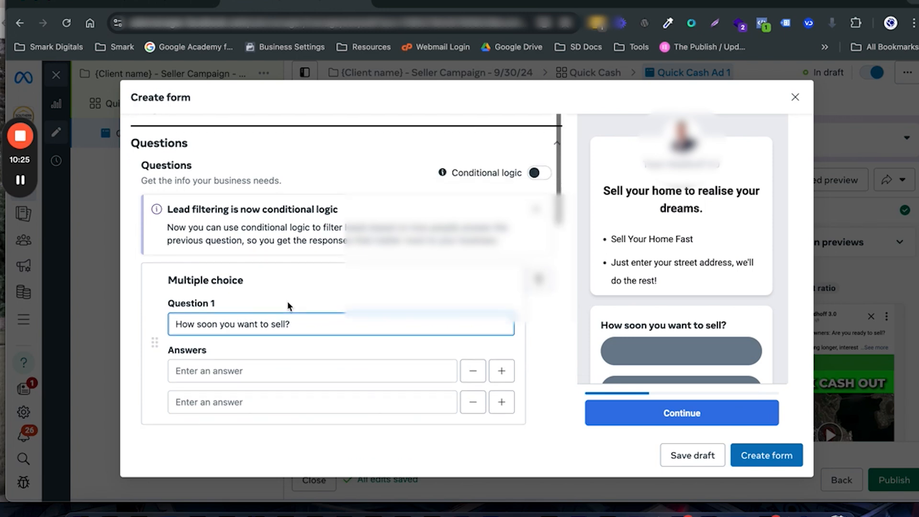
{"action": "left_click", "coordinate": [244, 360]}
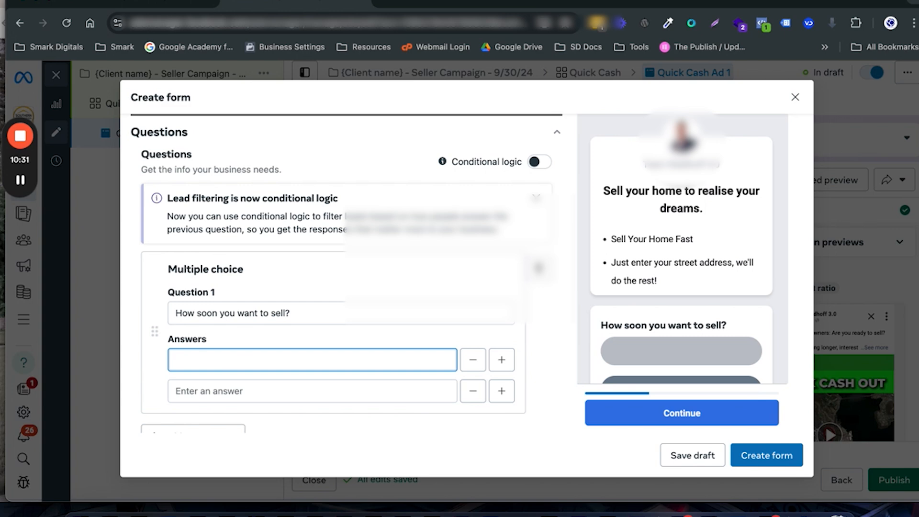
{"action": "type", "text": "1 Mont"}
{"action": "key", "text": "BackSpace"}
{"action": "key", "text": "BackSpace"}
{"action": "type", "text": "nth"}
{"action": "left_click", "coordinate": [244, 386]}
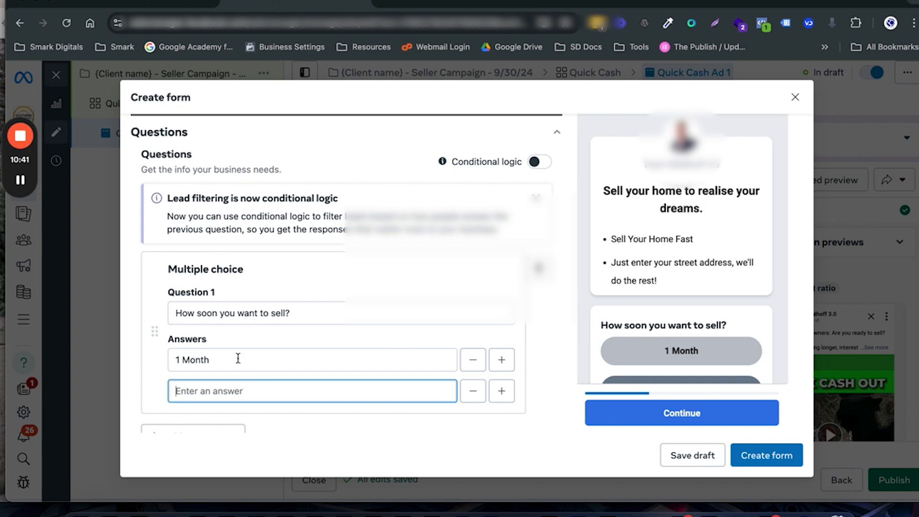
{"action": "left_click", "coordinate": [233, 365]}
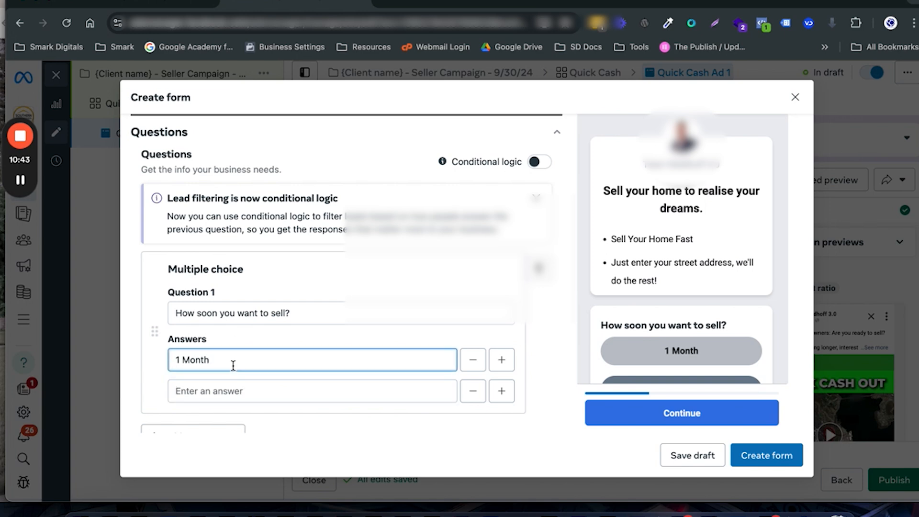
{"action": "type", "text": "- "}
{"action": "type", "text": "3"}
{"action": "type", "text": " Mont"}
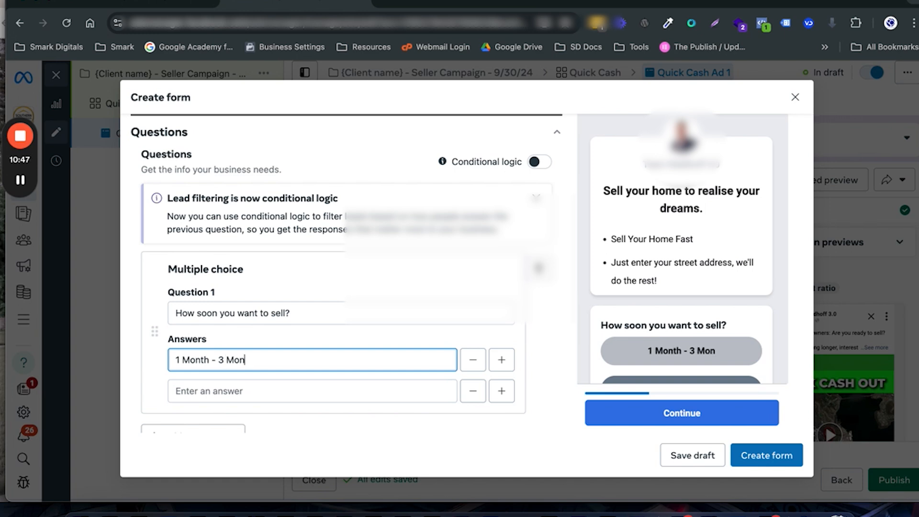
{"action": "type", "text": "hs"}
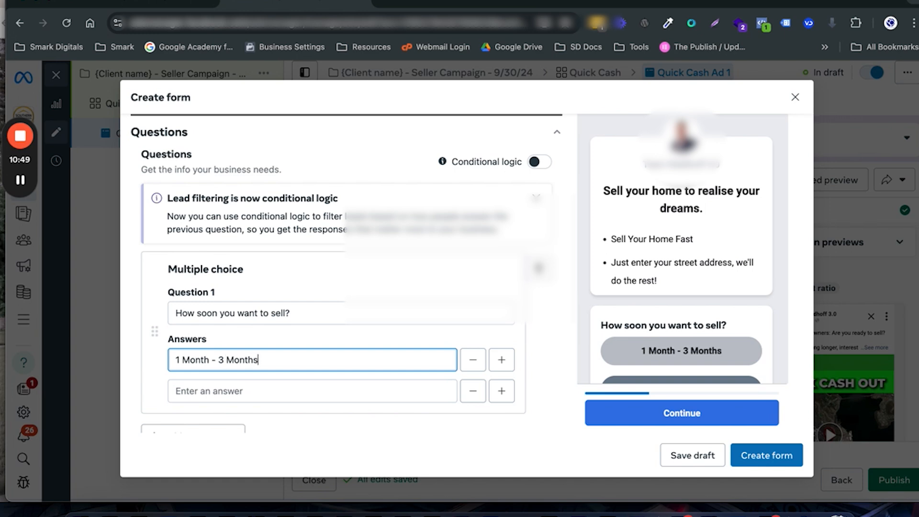
Step: Enter "Later than 3 Months" as the second answer to the multiple-choice question
{"action": "left_click", "coordinate": [220, 387]}
{"action": "type", "text": "M"}
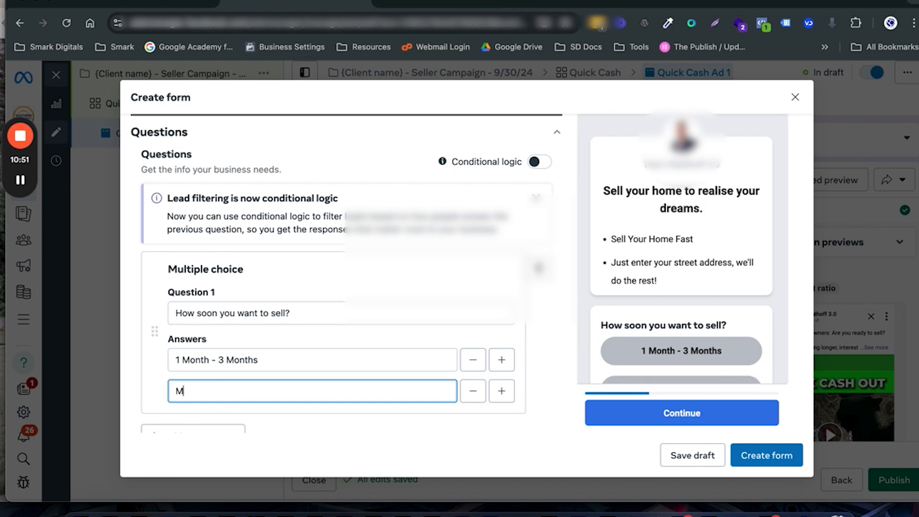
{"action": "key", "text": "BackSpace"}
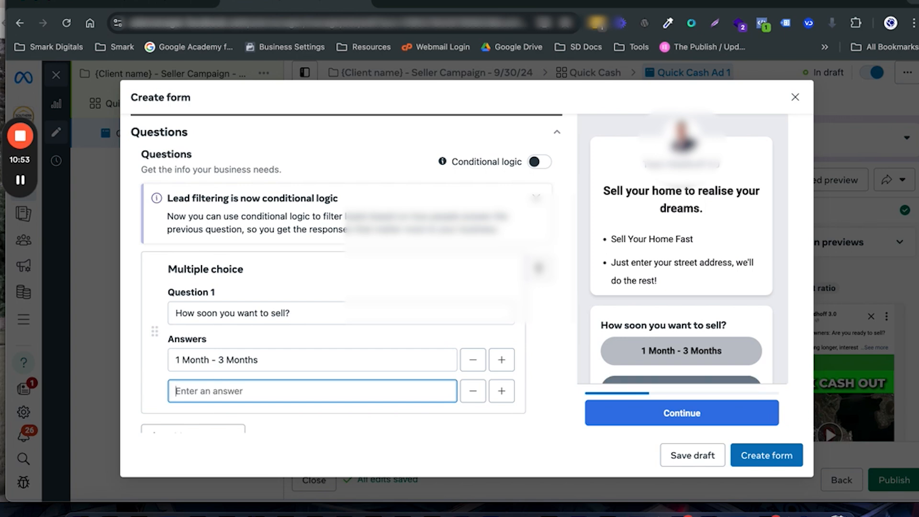
{"action": "type", "text": "Later t"}
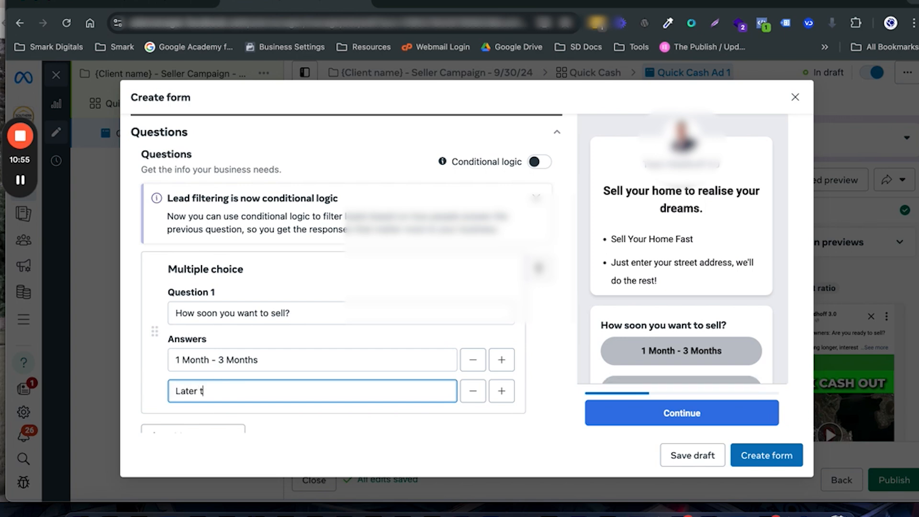
{"action": "type", "text": "han 3 Months"}
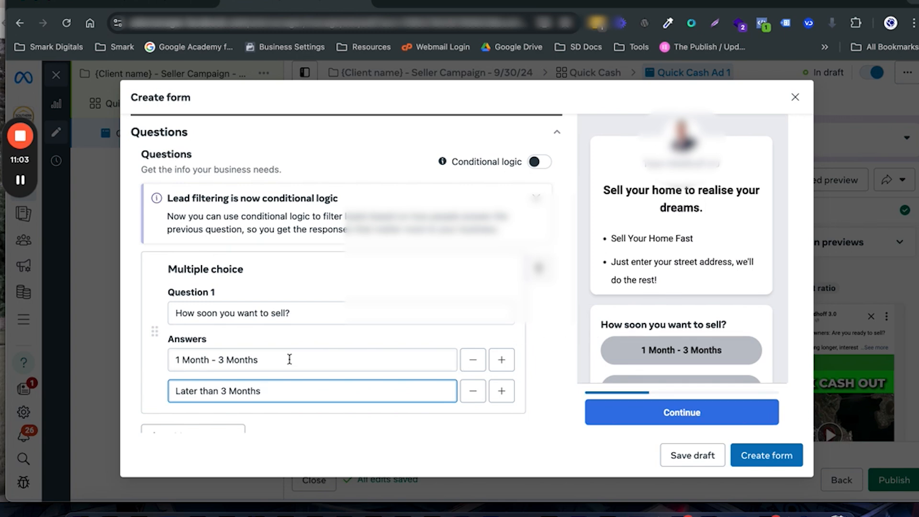
Step: Set the form's privacy policy link to vicolize.com/privacypolicy
{"action": "scroll", "coordinate": [290, 359], "scroll_direction": "down", "scroll_amount": 1}
{"action": "scroll", "coordinate": [290, 359], "scroll_direction": "down", "scroll_amount": 1}
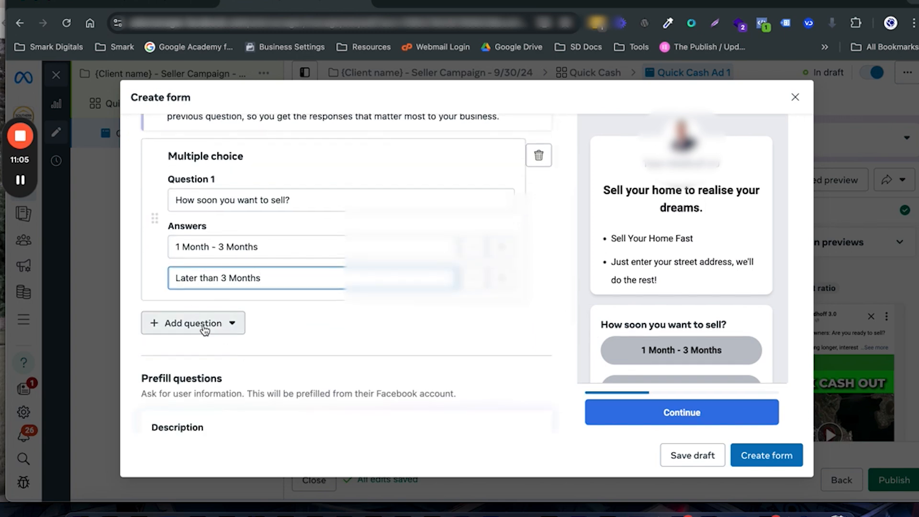
{"action": "scroll", "coordinate": [441, 332], "scroll_direction": "down", "scroll_amount": 7}
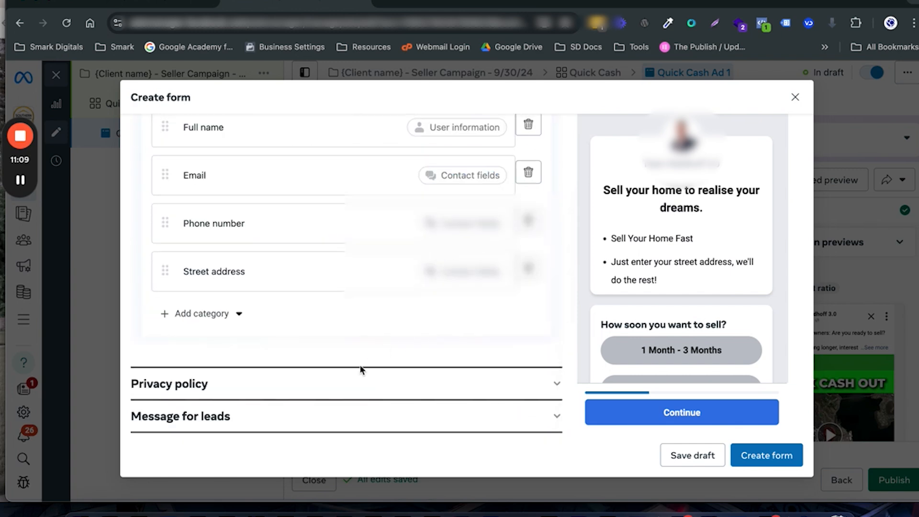
{"action": "left_click", "coordinate": [354, 383]}
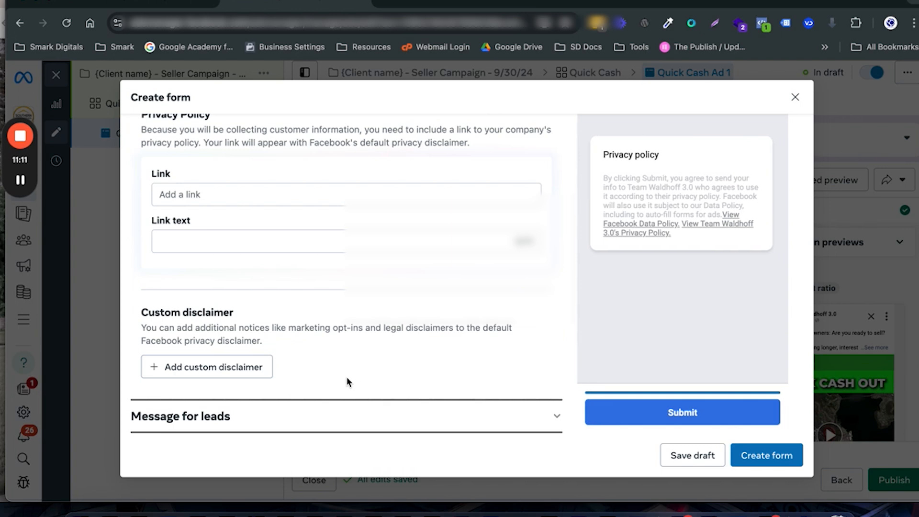
{"action": "left_click", "coordinate": [197, 196]}
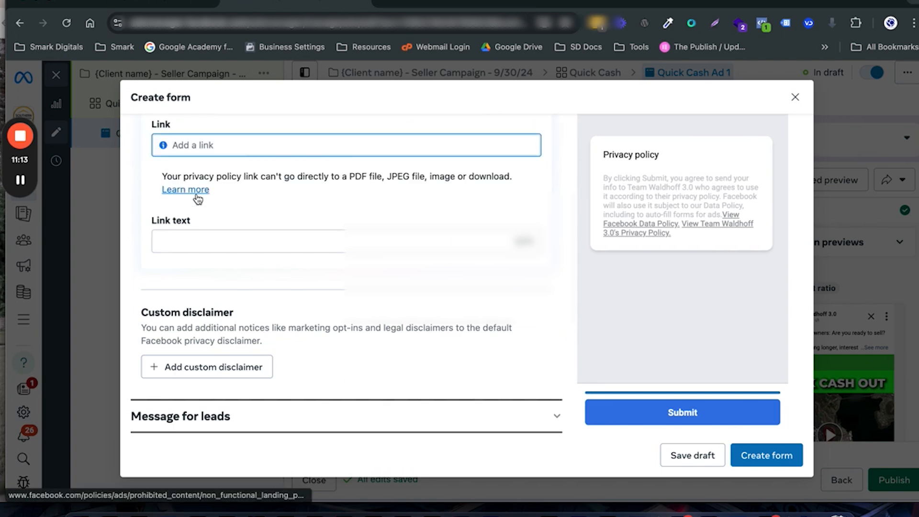
{"action": "scroll", "coordinate": [303, 196], "scroll_direction": "up", "scroll_amount": 3}
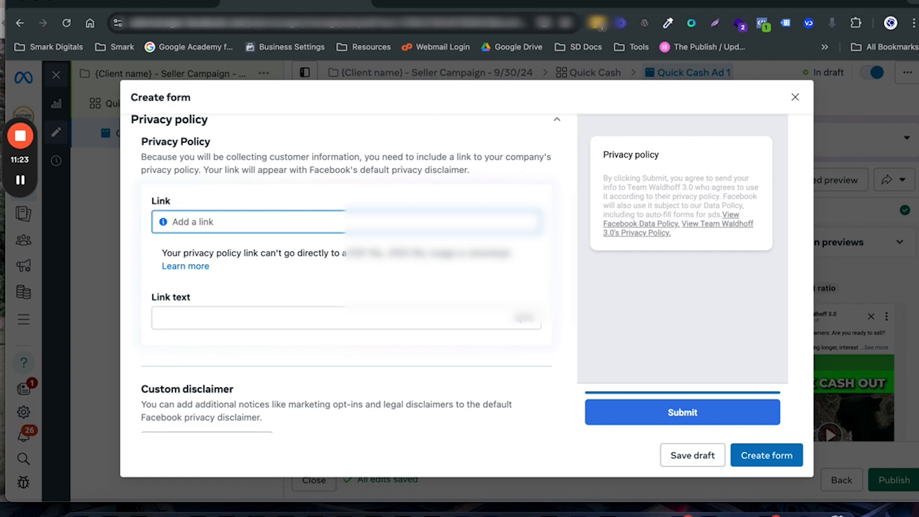
{"action": "type", "text": "vicoli"}
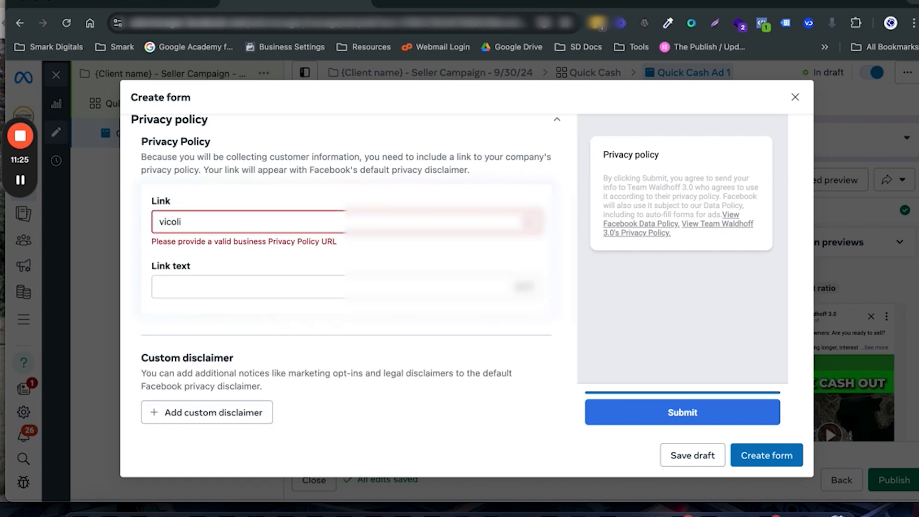
{"action": "type", "text": "ze.com/privacypolicy"}
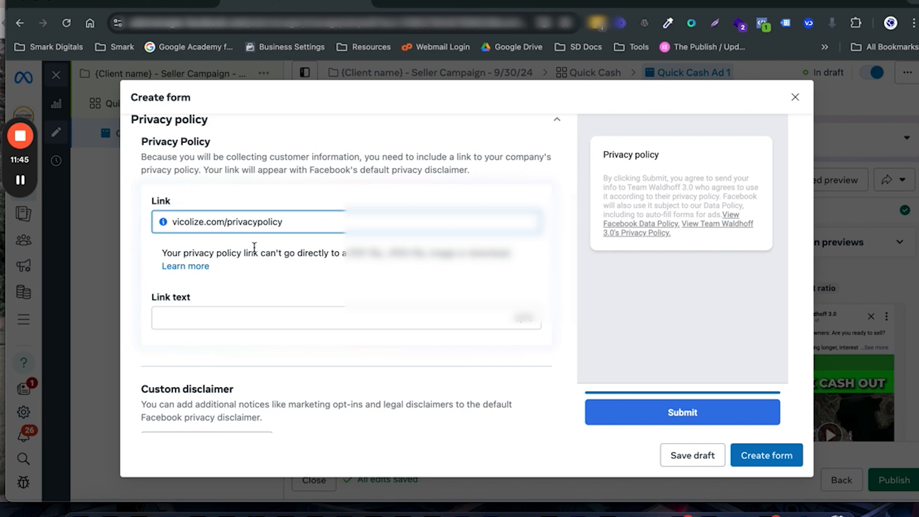
Step: Change the form's message for leads description to "You can book a call with us now or exit the form now."
{"action": "scroll", "coordinate": [288, 290], "scroll_direction": "down", "scroll_amount": 3}
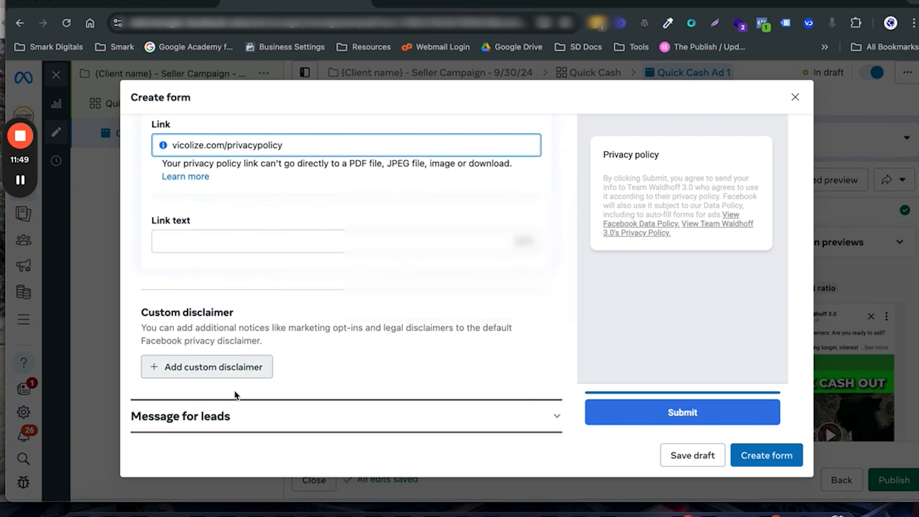
{"action": "left_click", "coordinate": [209, 417]}
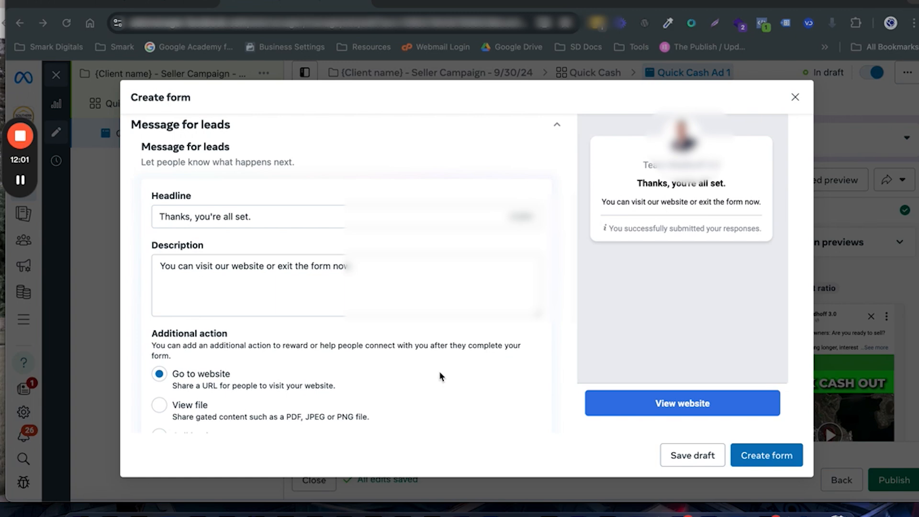
{"action": "scroll", "coordinate": [373, 366], "scroll_direction": "down", "scroll_amount": 3}
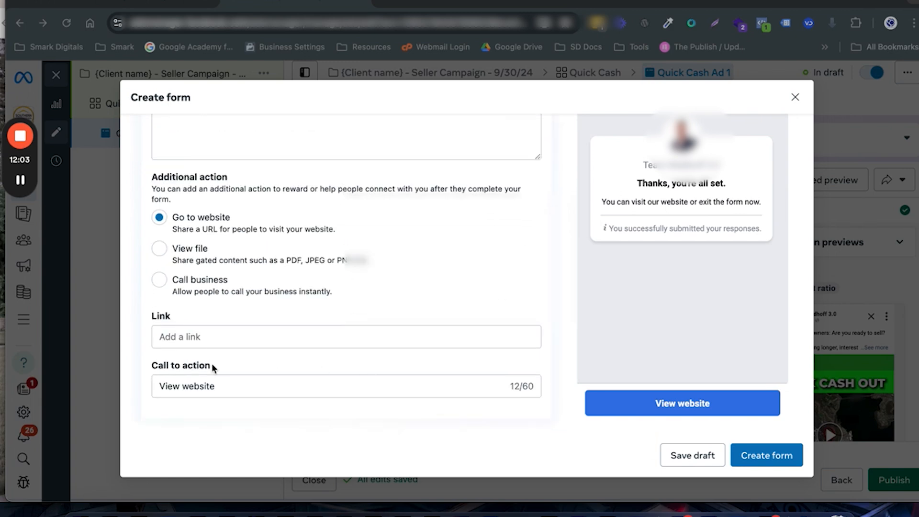
{"action": "scroll", "coordinate": [231, 343], "scroll_direction": "up", "scroll_amount": 5}
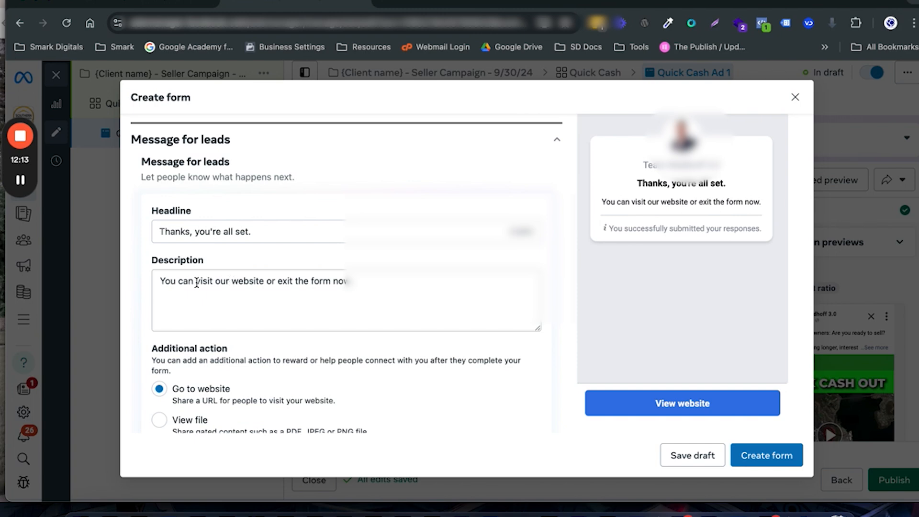
{"action": "left_click_drag", "start_coordinate": [196, 282], "coordinate": [266, 283]}
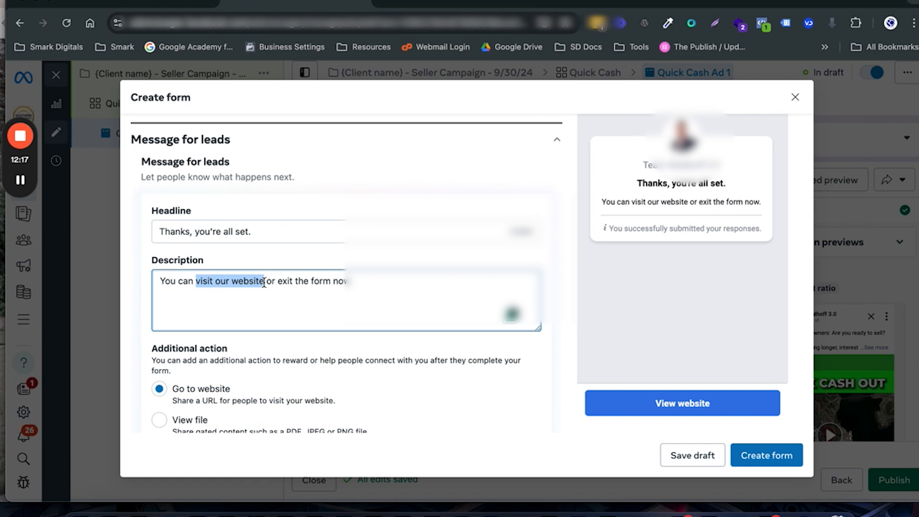
{"action": "type", "text": "book a cal"}
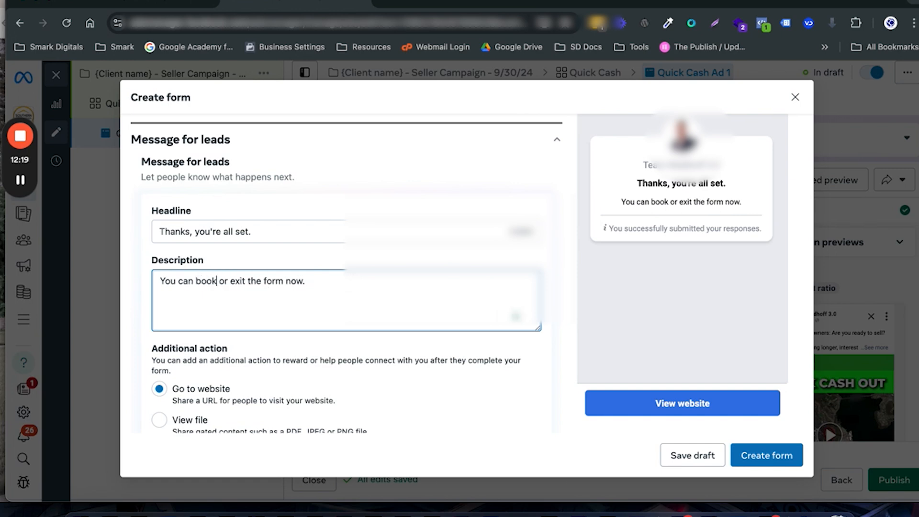
{"action": "type", "text": "l with"}
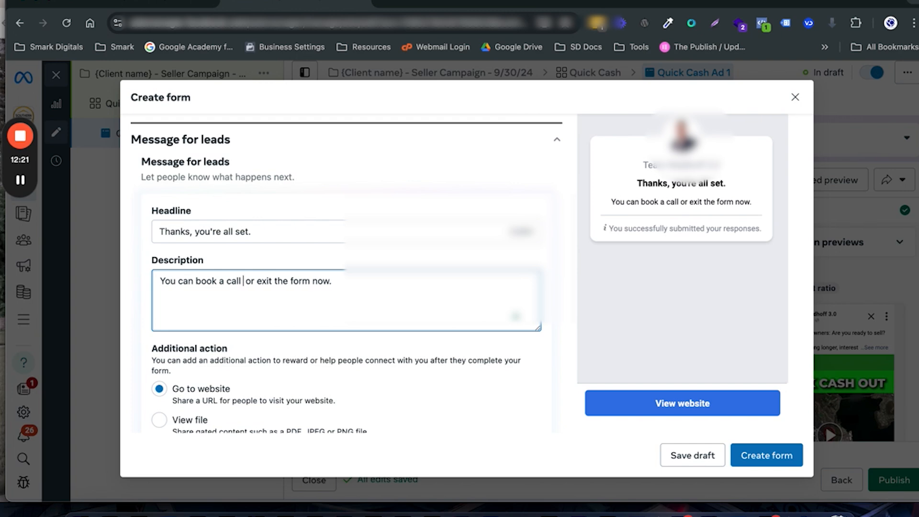
{"action": "type", "text": " us noww"}
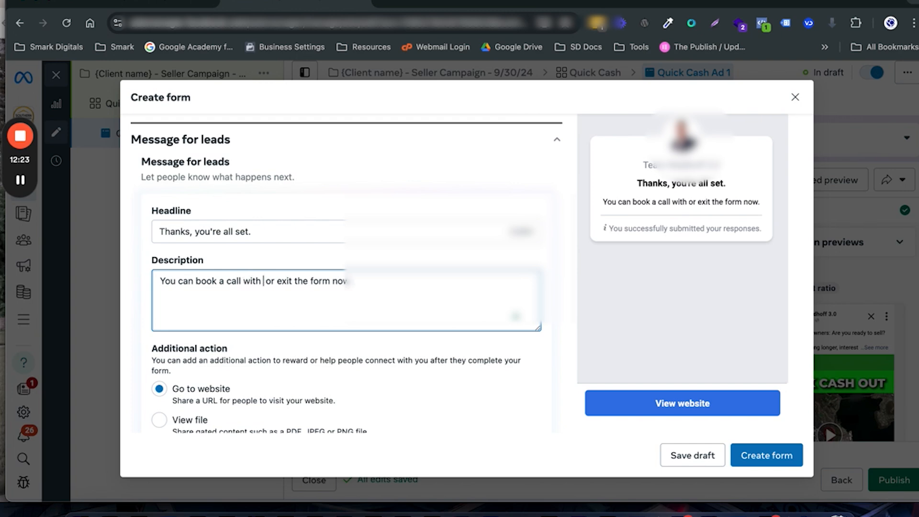
{"action": "key", "text": "BackSpace"}
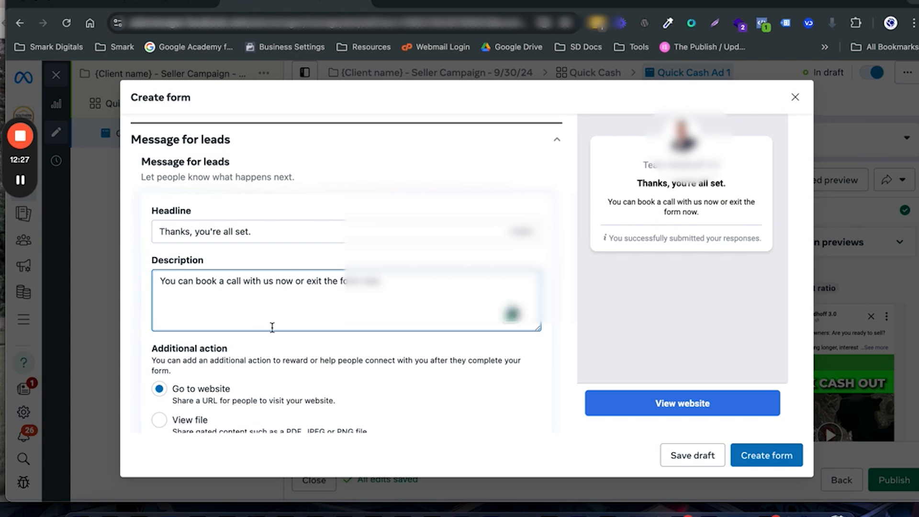
Step: Set the call to action of the form's message for leads to "Book An Appointment"
{"action": "scroll", "coordinate": [272, 327], "scroll_direction": "down", "scroll_amount": 4}
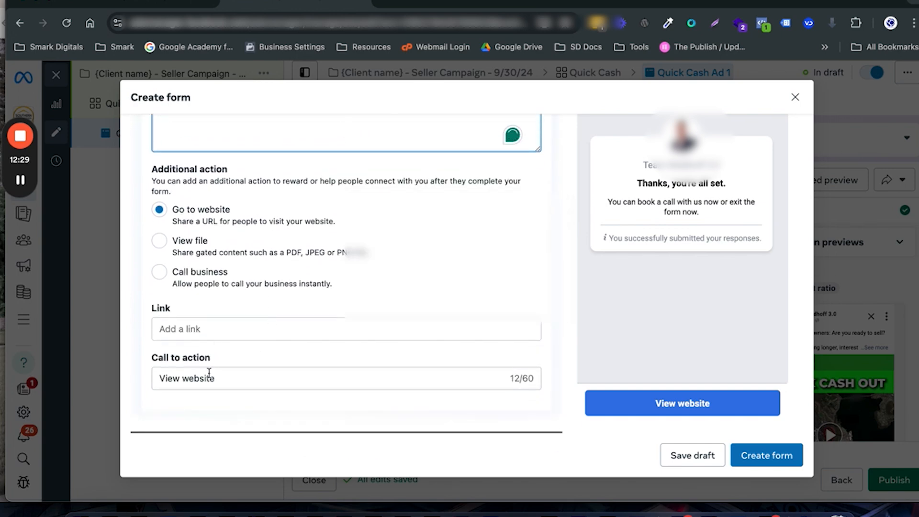
{"action": "left_click_drag", "start_coordinate": [222, 380], "coordinate": [140, 377]}
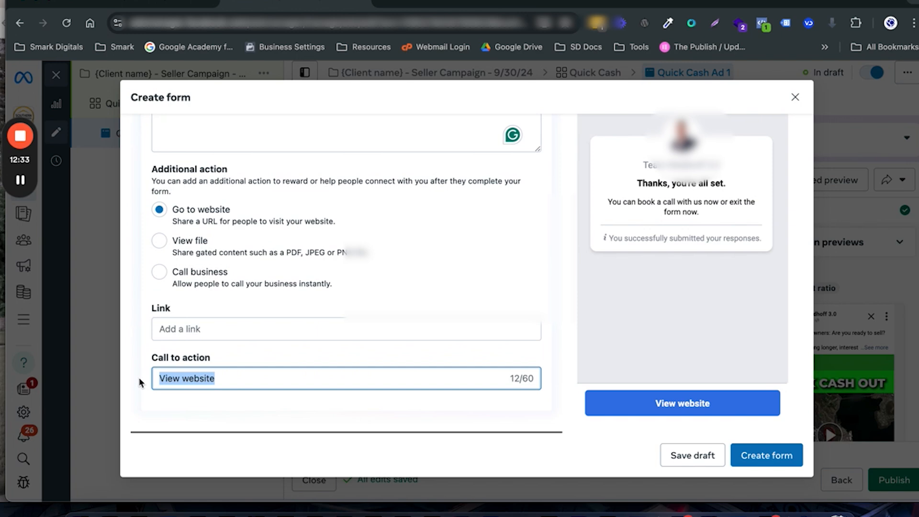
{"action": "type", "text": "Book An ppointment"}
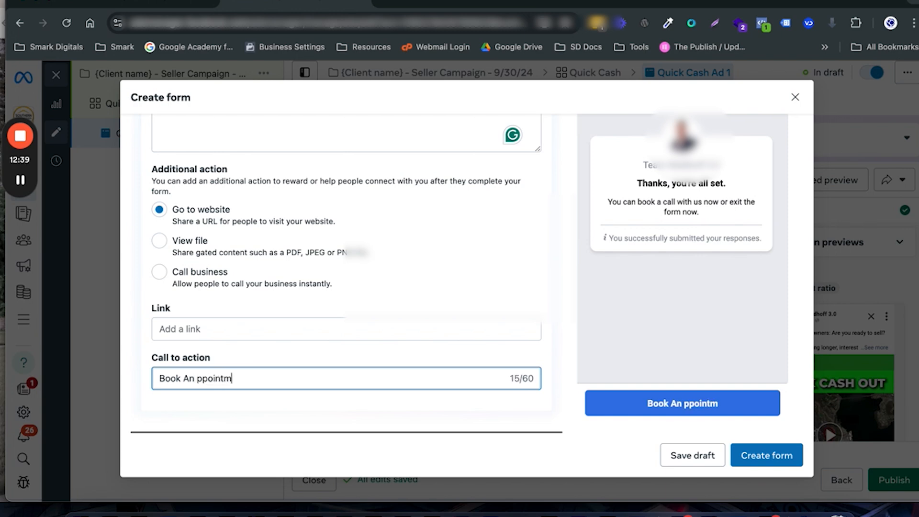
{"action": "left_click", "coordinate": [197, 378]}
{"action": "type", "text": "AA"}
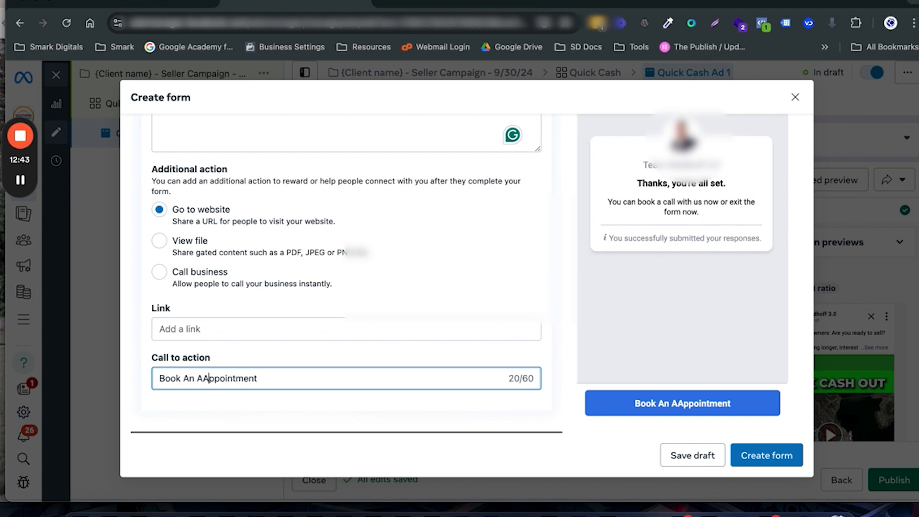
{"action": "key", "text": "BackSpace"}
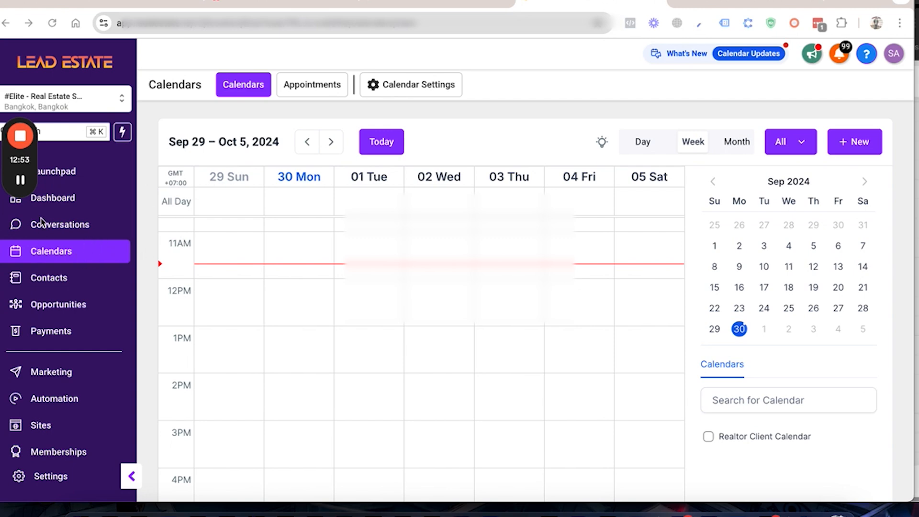
{"action": "left_click", "coordinate": [400, 86]}
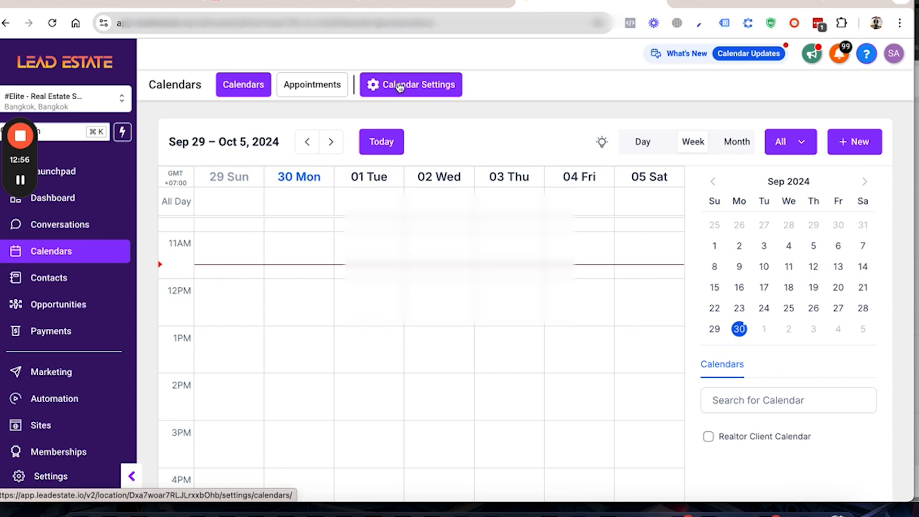
{"action": "left_click", "coordinate": [400, 87]}
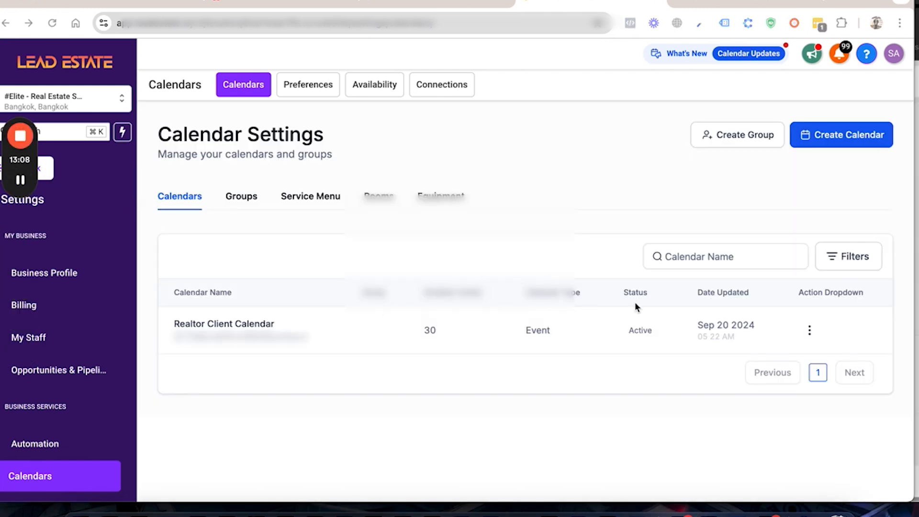
{"action": "left_click", "coordinate": [809, 331]}
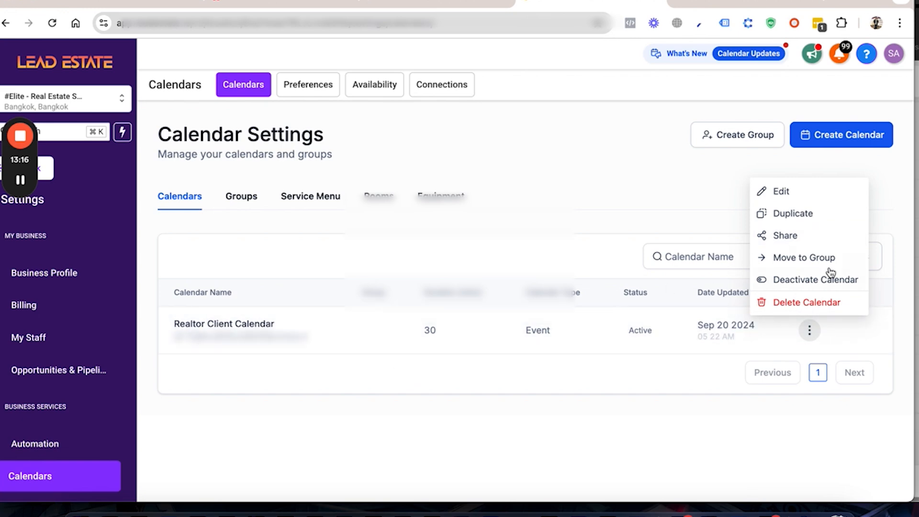
{"action": "left_click", "coordinate": [790, 238]}
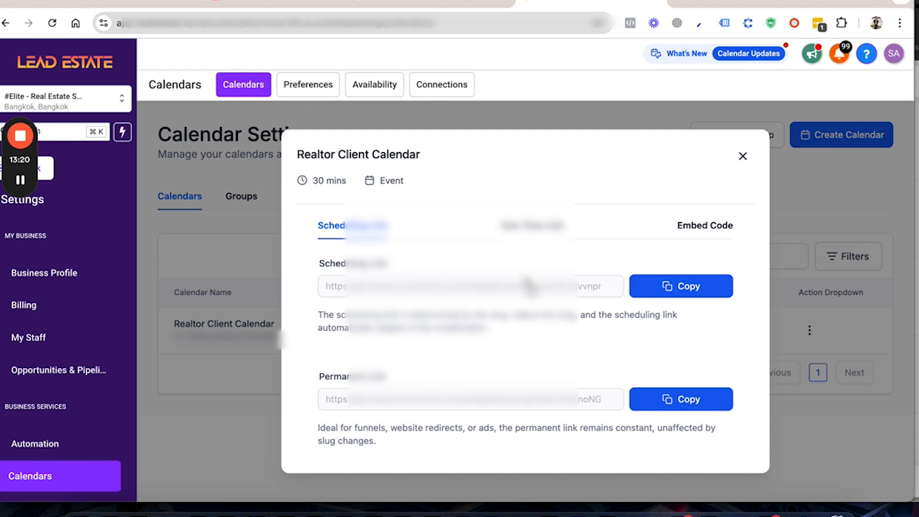
{"action": "left_click", "coordinate": [670, 290]}
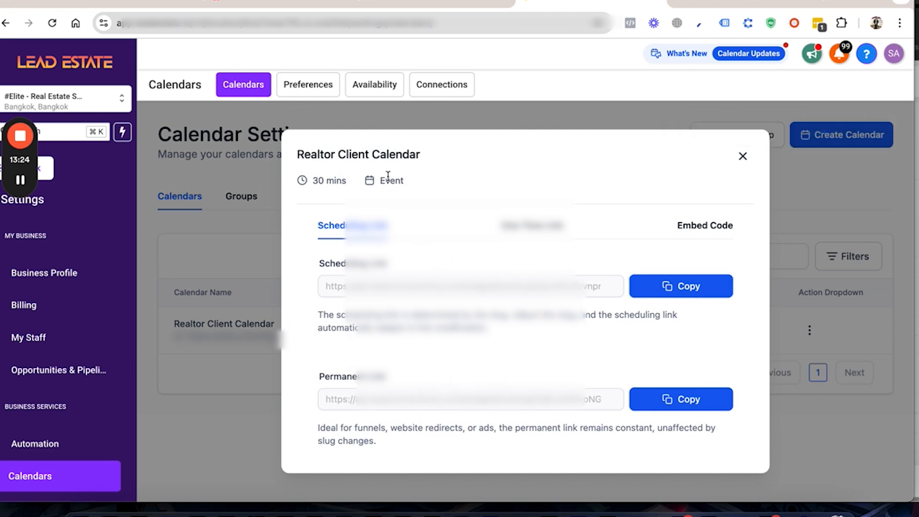
Step: Switch back to Ads Manager and paste the copied scheduling link as the website link in the message for leads
{"action": "key", "text": "ctrl+Up"}
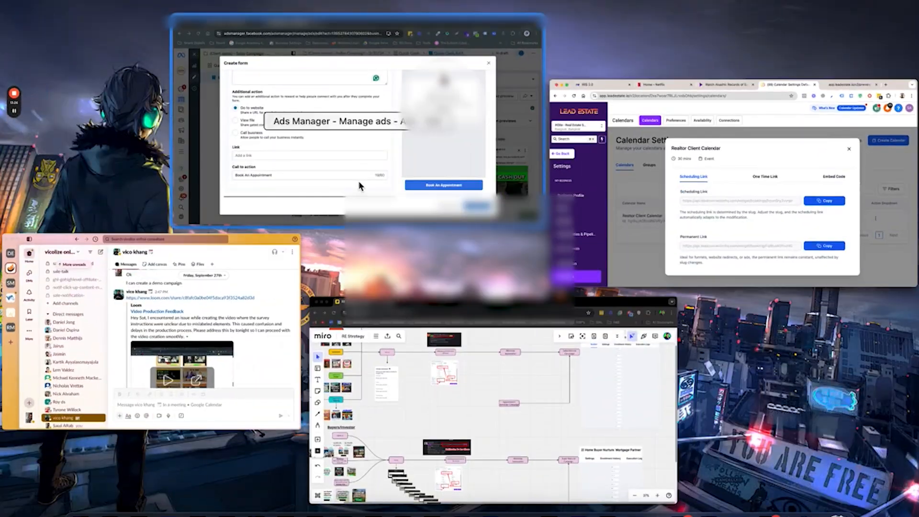
{"action": "left_click", "coordinate": [360, 186]}
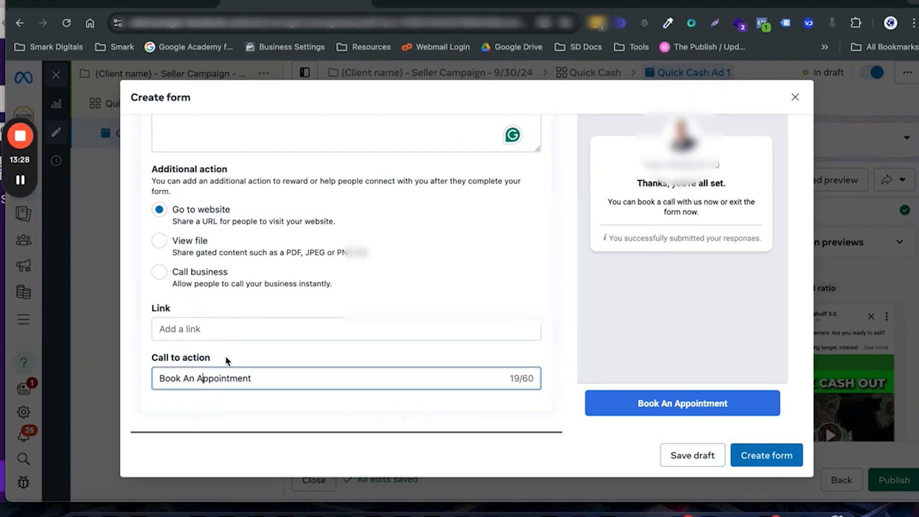
{"action": "left_click", "coordinate": [202, 326]}
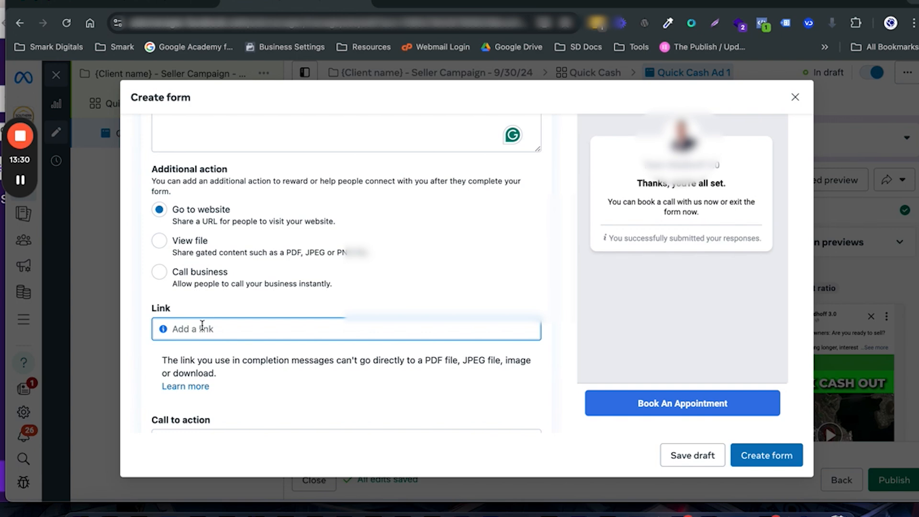
{"action": "key", "text": "ctrl+v"}
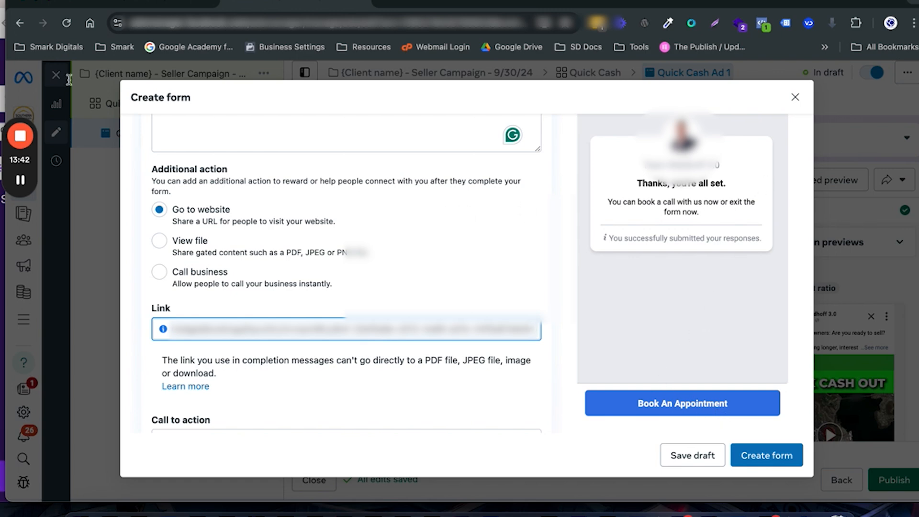
Step: Close the lead form without creating it and discard the work in progress
{"action": "mouse_move", "coordinate": [20, 182]}
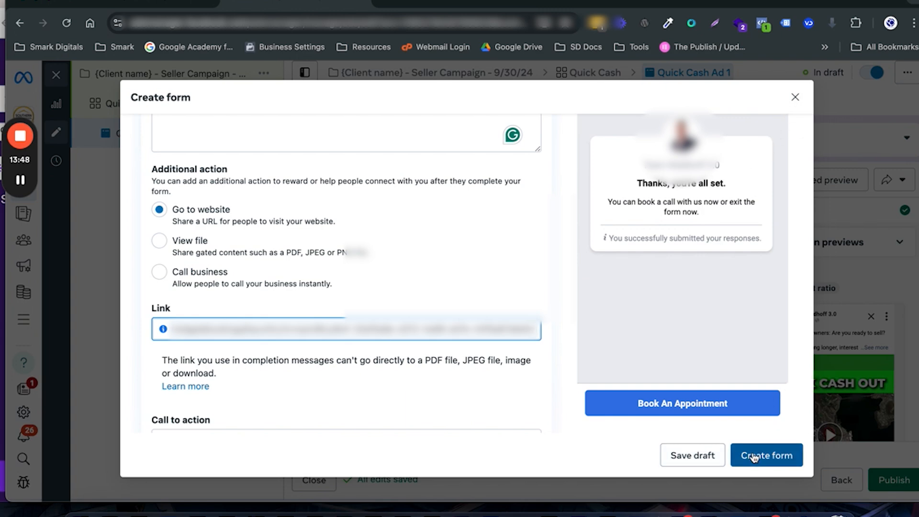
{"action": "left_click", "coordinate": [793, 98]}
{"action": "left_click", "coordinate": [793, 98]}
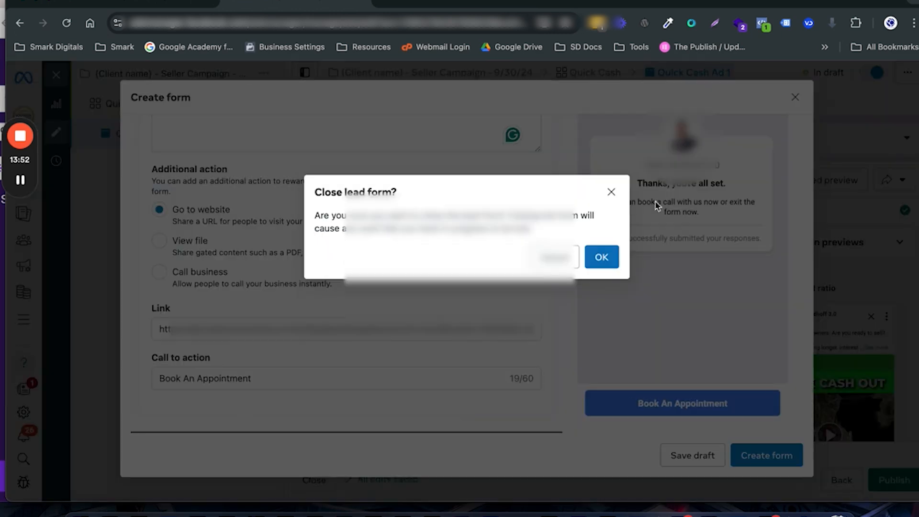
{"action": "left_click", "coordinate": [601, 259]}
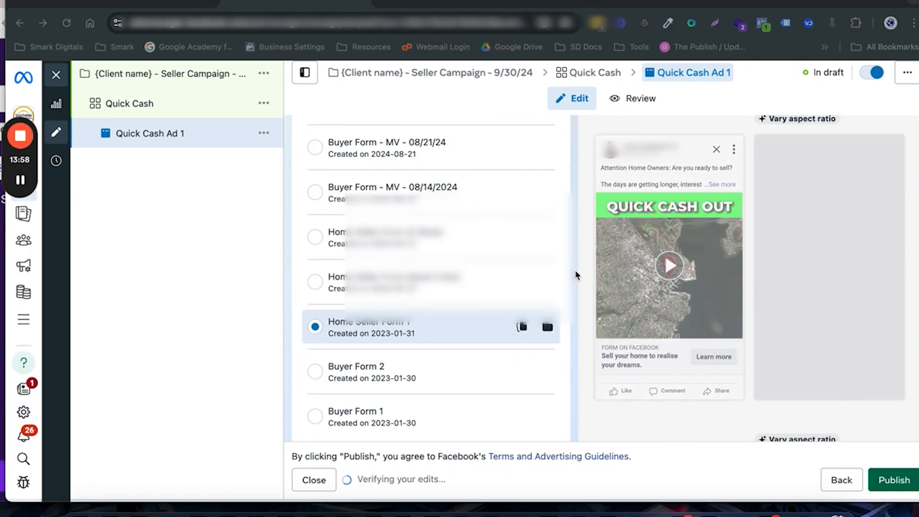
Step: Start building a URL parameter for Quick Cash Ad 1 with "facebook" as the campaign source
{"action": "scroll", "coordinate": [574, 273], "scroll_direction": "down", "scroll_amount": 1}
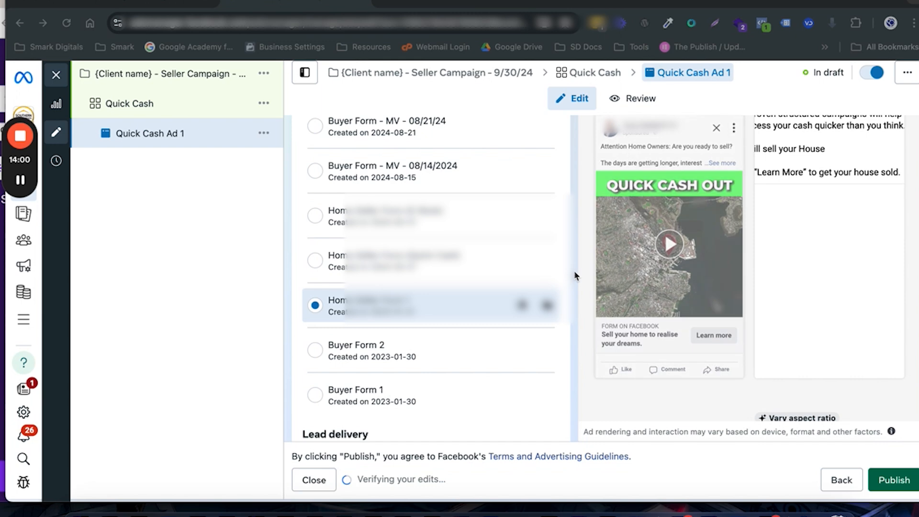
{"action": "scroll", "coordinate": [574, 274], "scroll_direction": "down", "scroll_amount": 4}
{"action": "scroll", "coordinate": [574, 274], "scroll_direction": "down", "scroll_amount": 3}
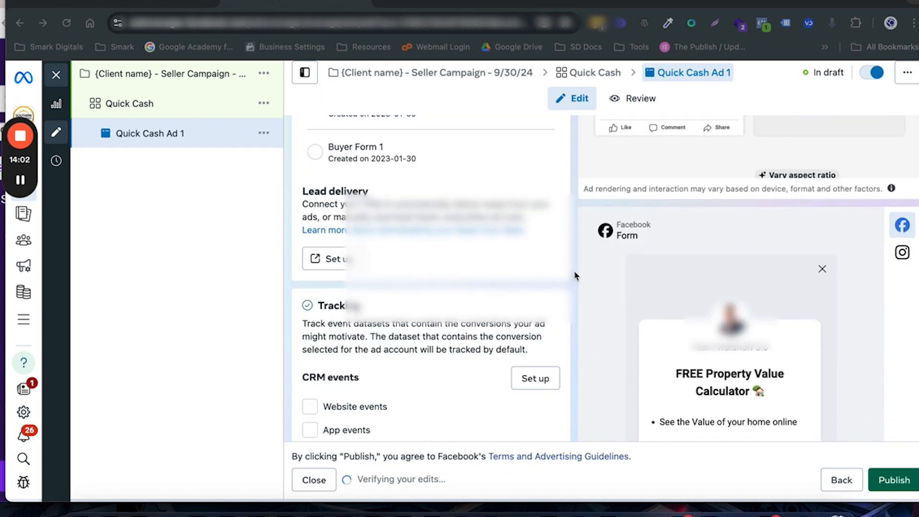
{"action": "scroll", "coordinate": [575, 274], "scroll_direction": "down", "scroll_amount": 2}
{"action": "scroll", "coordinate": [575, 276], "scroll_direction": "down", "scroll_amount": 4}
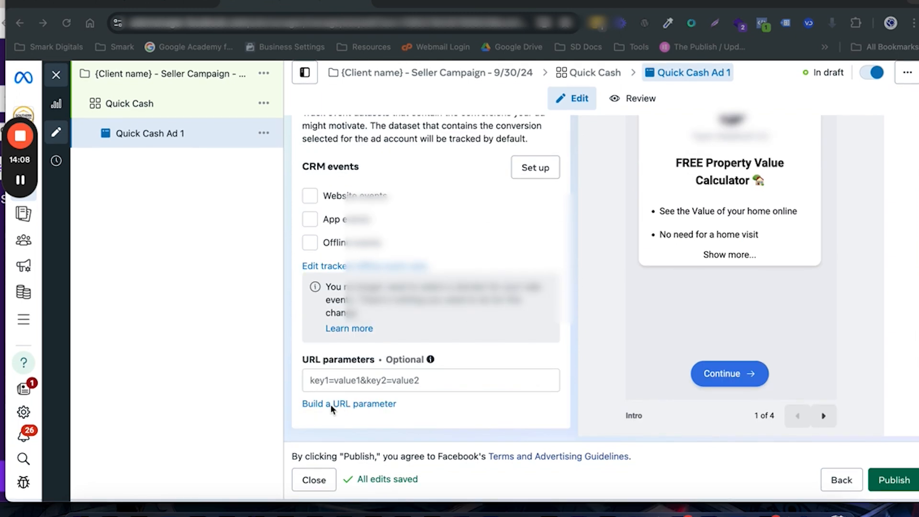
{"action": "left_click", "coordinate": [348, 405]}
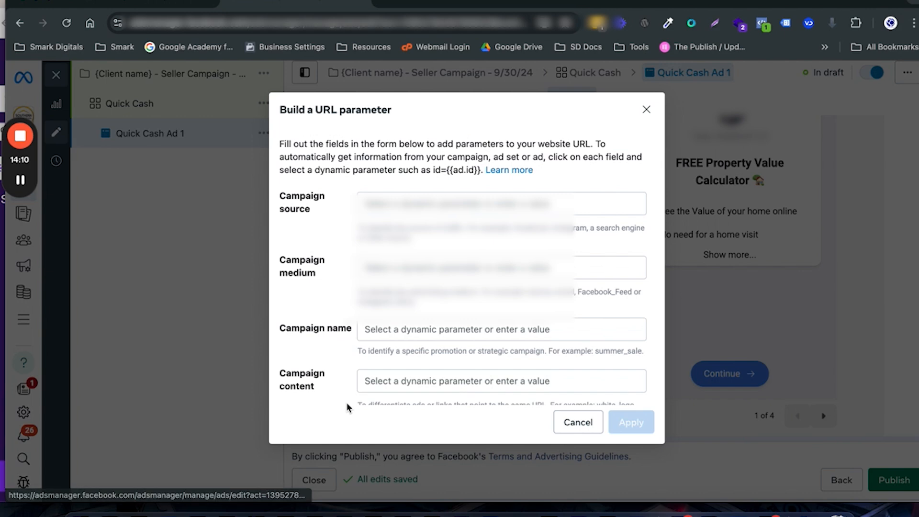
{"action": "left_click", "coordinate": [395, 203]}
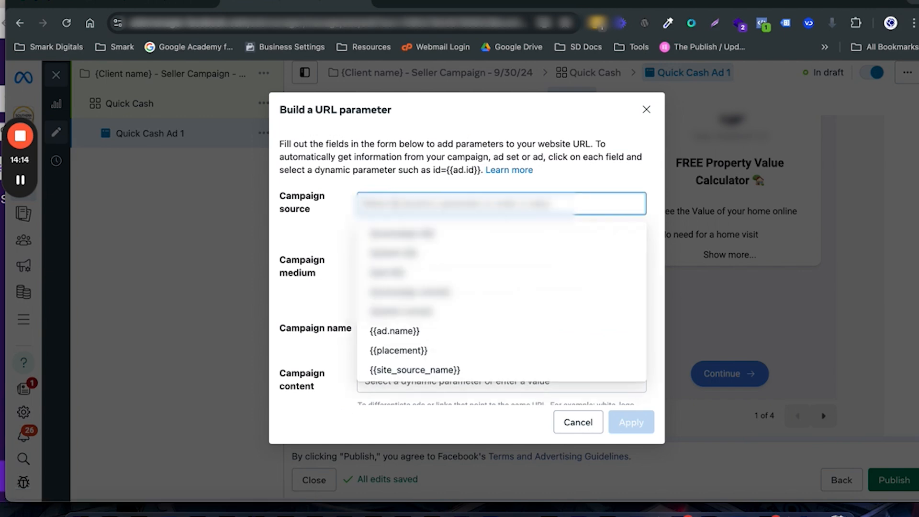
{"action": "type", "text": "facebook"}
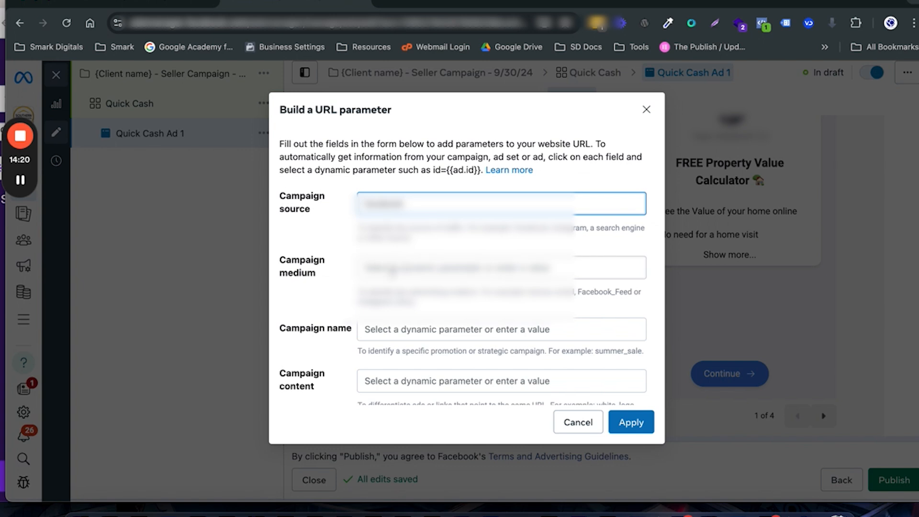
Step: Set the campaign medium to {{adset.name}} and the campaign name to {{campaign.name}} in the URL parameter
{"action": "left_click", "coordinate": [392, 269]}
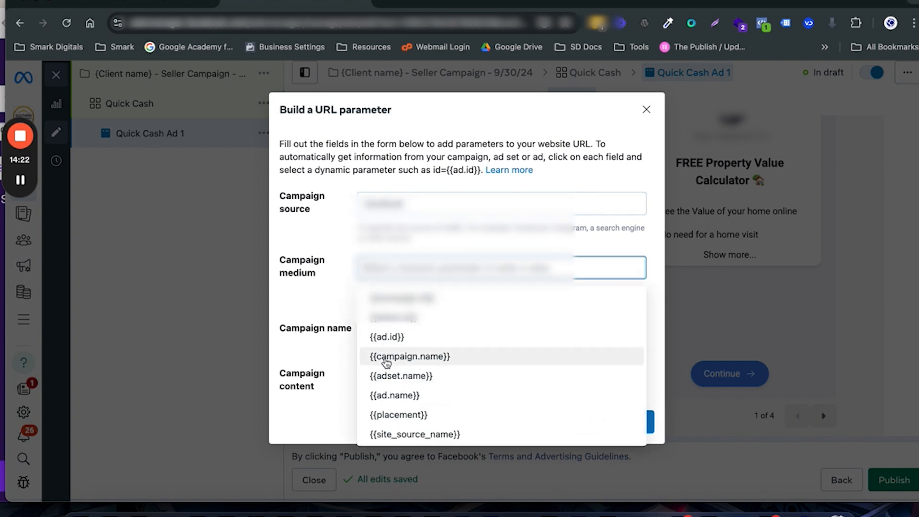
{"action": "left_click", "coordinate": [390, 377]}
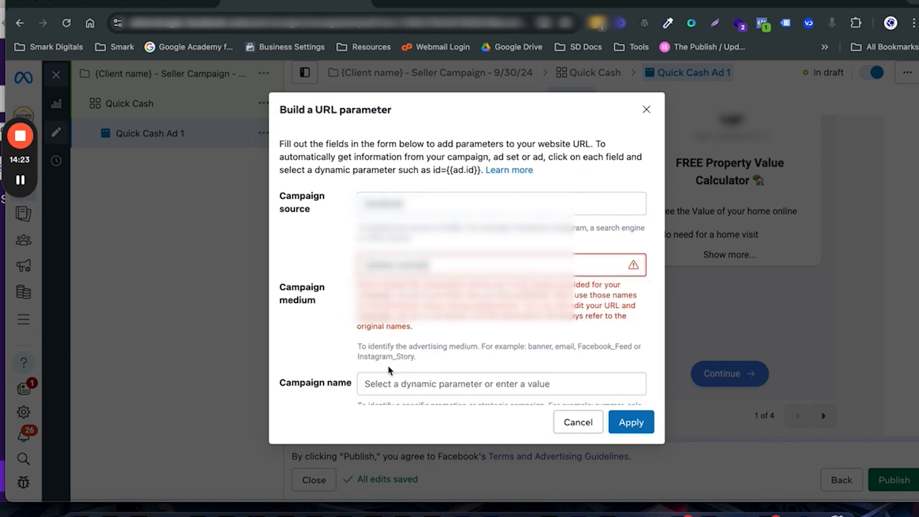
{"action": "left_click", "coordinate": [368, 382]}
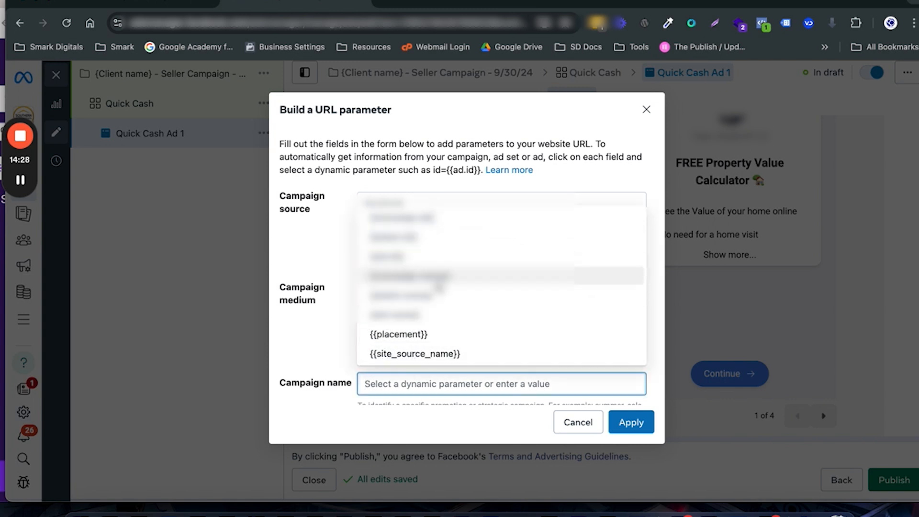
{"action": "left_click", "coordinate": [437, 279]}
Step: Set the campaign content to {{ad.name}} and apply the URL parameters to Quick Cash Ad 1
{"action": "scroll", "coordinate": [437, 308], "scroll_direction": "down", "scroll_amount": 5}
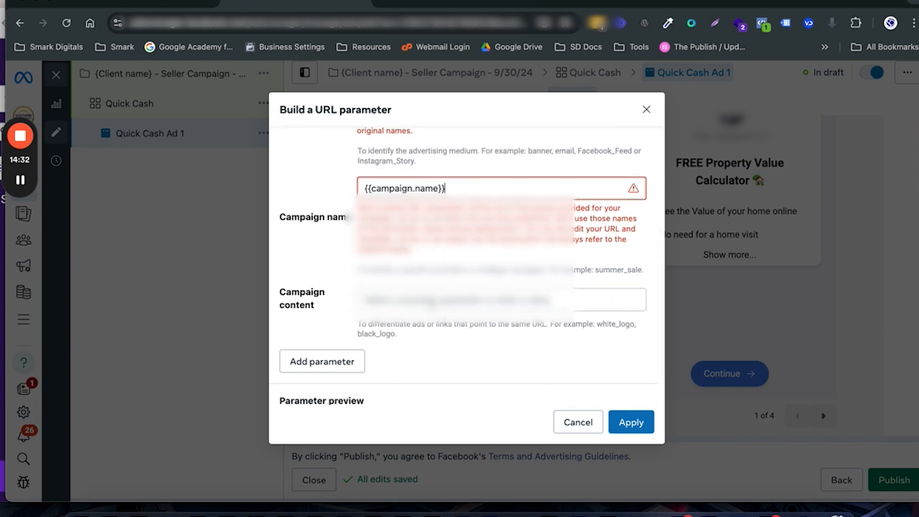
{"action": "left_click", "coordinate": [431, 302]}
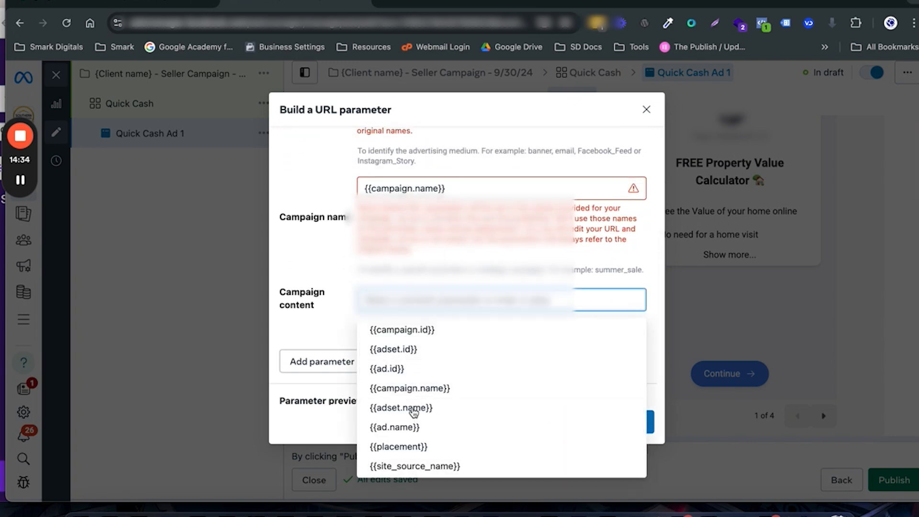
{"action": "left_click", "coordinate": [410, 427]}
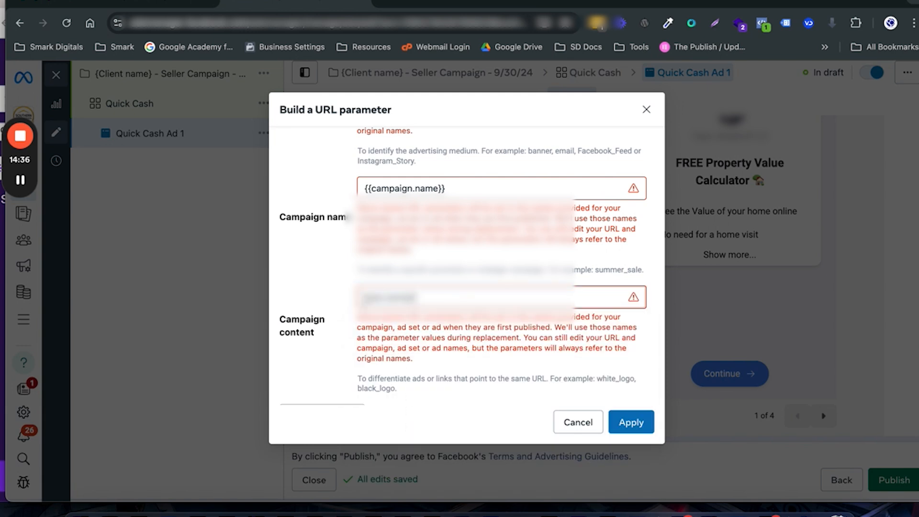
{"action": "left_click", "coordinate": [629, 421]}
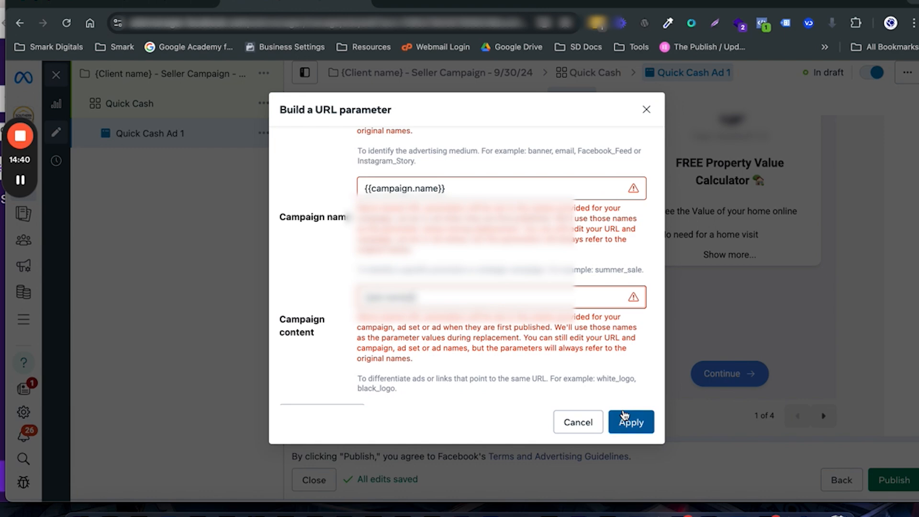
{"action": "left_click", "coordinate": [623, 416]}
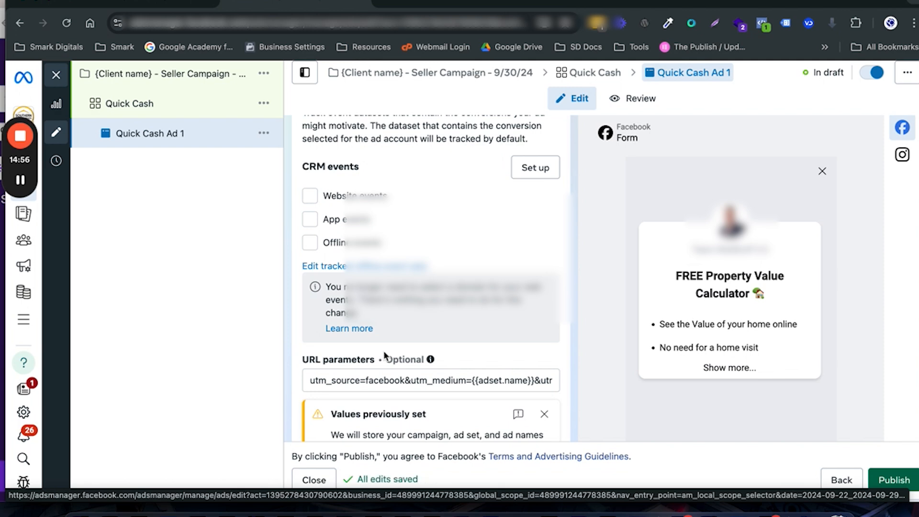
Step: Quick duplicate Quick Cash Ad 1 within its ad set and rename the copy "Quick Cash Ad 2"
{"action": "left_click", "coordinate": [264, 133]}
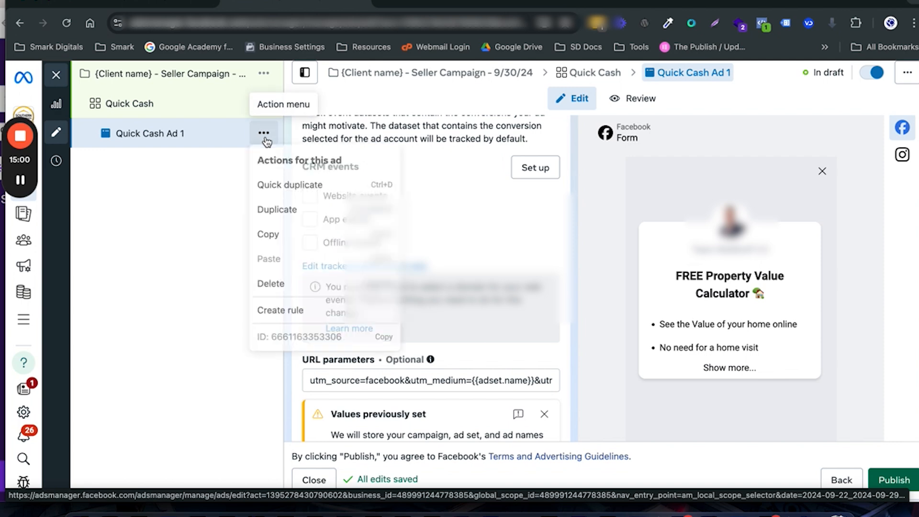
{"action": "left_click", "coordinate": [276, 187]}
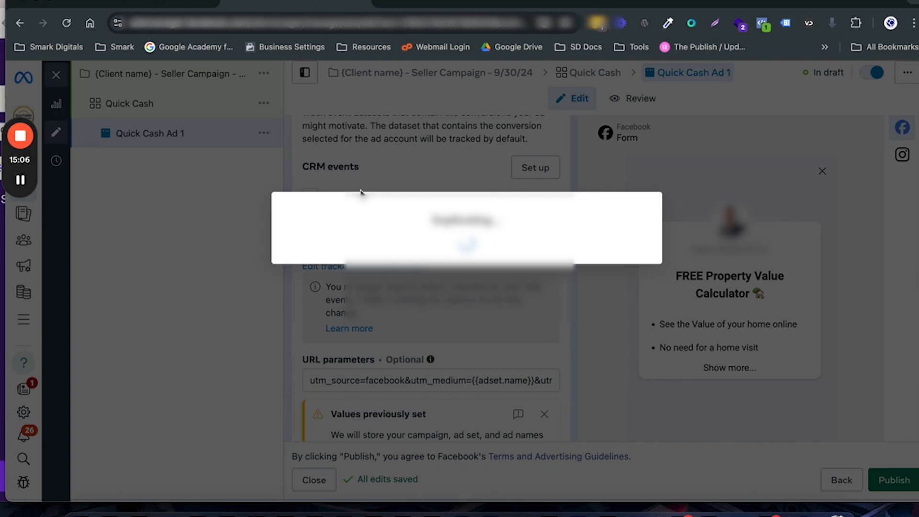
{"action": "scroll", "coordinate": [361, 193], "scroll_direction": "up", "scroll_amount": 10}
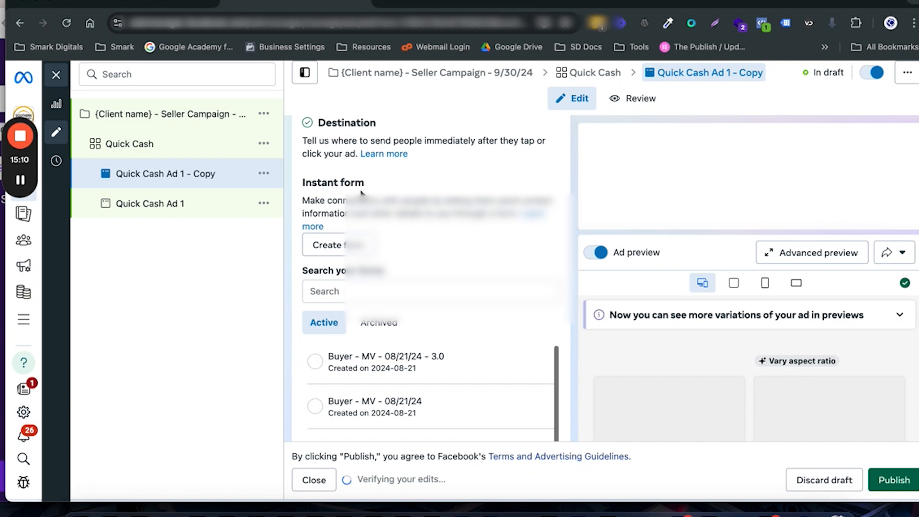
{"action": "scroll", "coordinate": [361, 193], "scroll_direction": "up", "scroll_amount": 10}
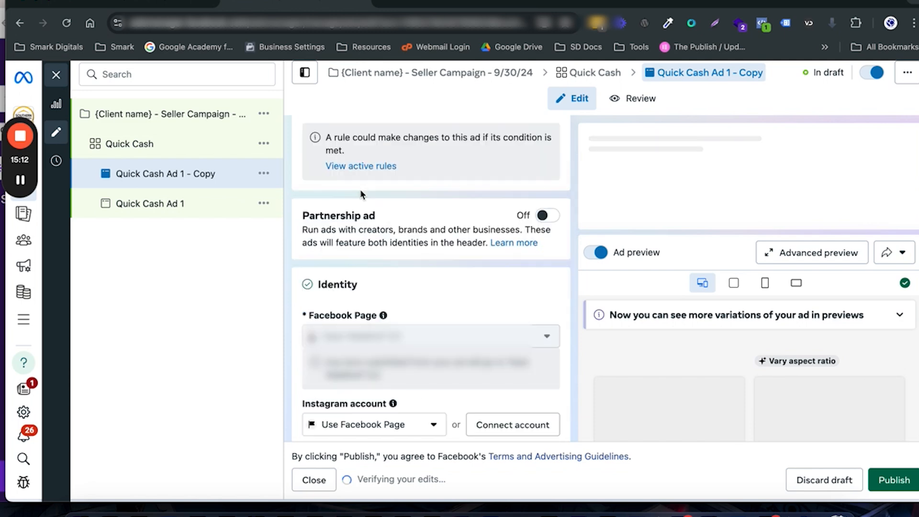
{"action": "scroll", "coordinate": [360, 193], "scroll_direction": "up", "scroll_amount": 2}
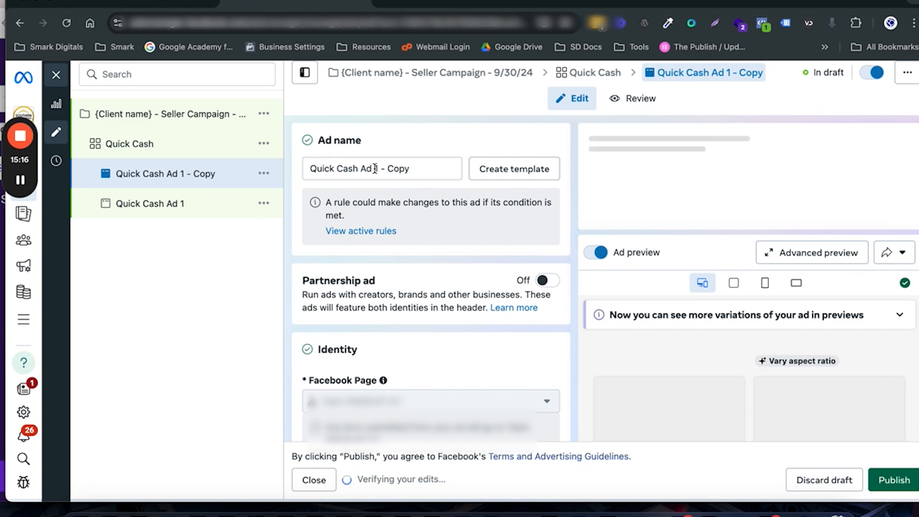
{"action": "left_click_drag", "start_coordinate": [374, 169], "coordinate": [415, 167]}
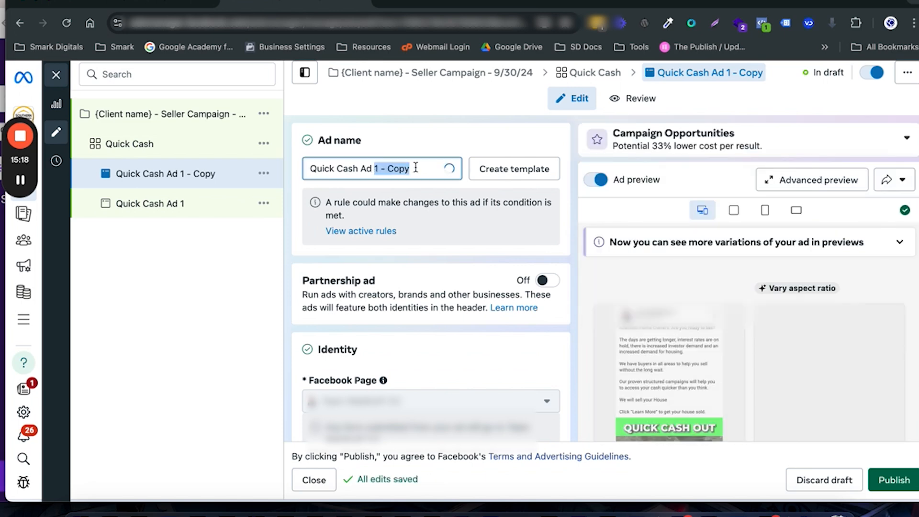
{"action": "type", "text": "2"}
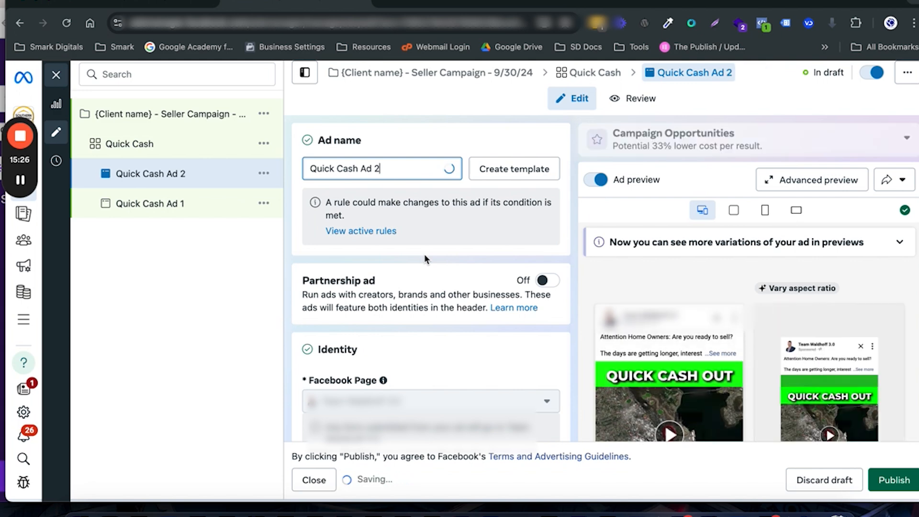
Step: Replace the video in Quick Cash Ad 2 with the orange 1088 × 1088 Hobart video, keeping the original crops and default optimizations
{"action": "scroll", "coordinate": [424, 254], "scroll_direction": "down", "scroll_amount": 10}
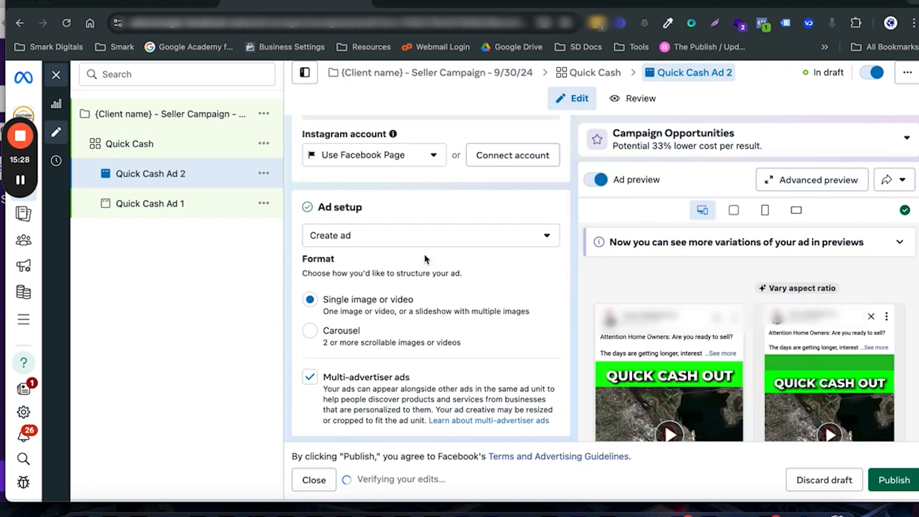
{"action": "scroll", "coordinate": [424, 258], "scroll_direction": "down", "scroll_amount": 1}
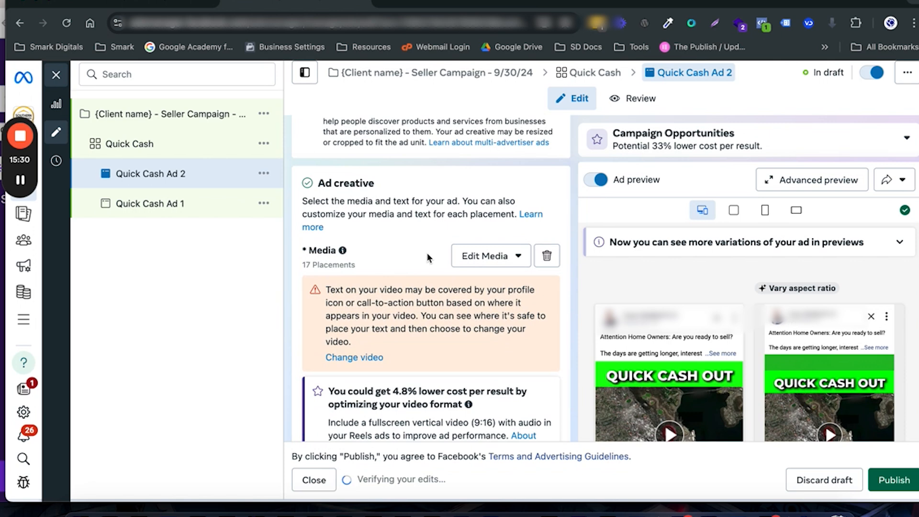
{"action": "left_click", "coordinate": [546, 258]}
{"action": "left_click", "coordinate": [363, 276]}
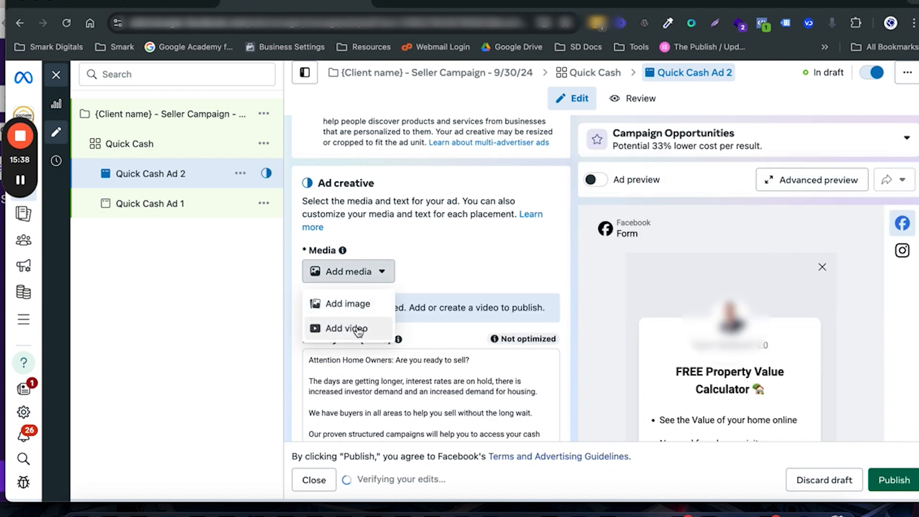
{"action": "left_click", "coordinate": [358, 330]}
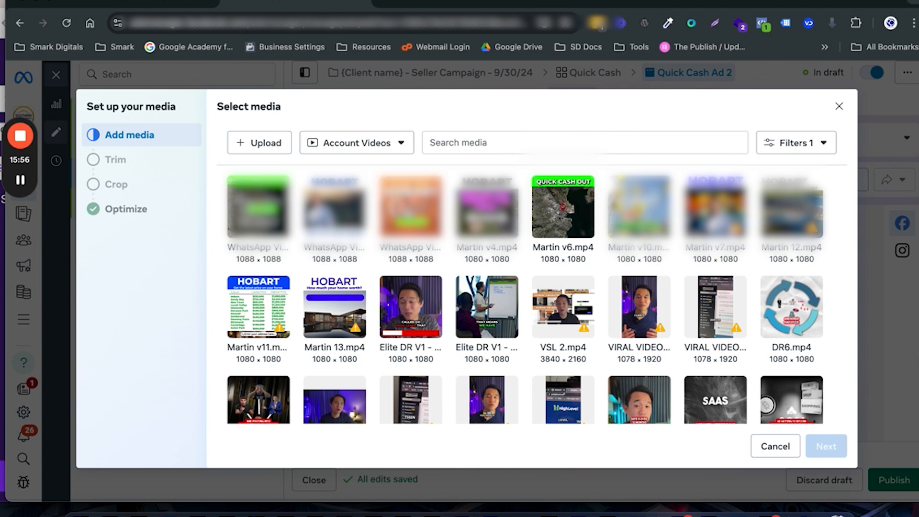
{"action": "left_click", "coordinate": [408, 210]}
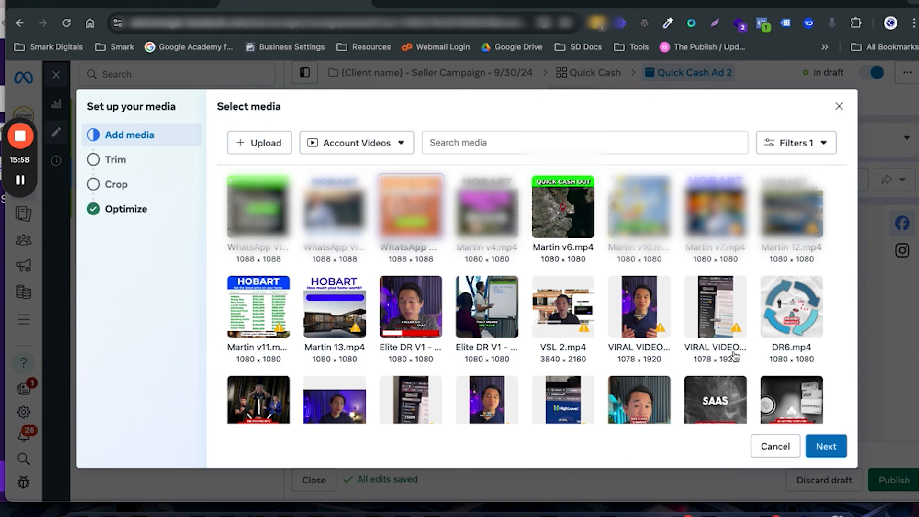
{"action": "left_click", "coordinate": [819, 445]}
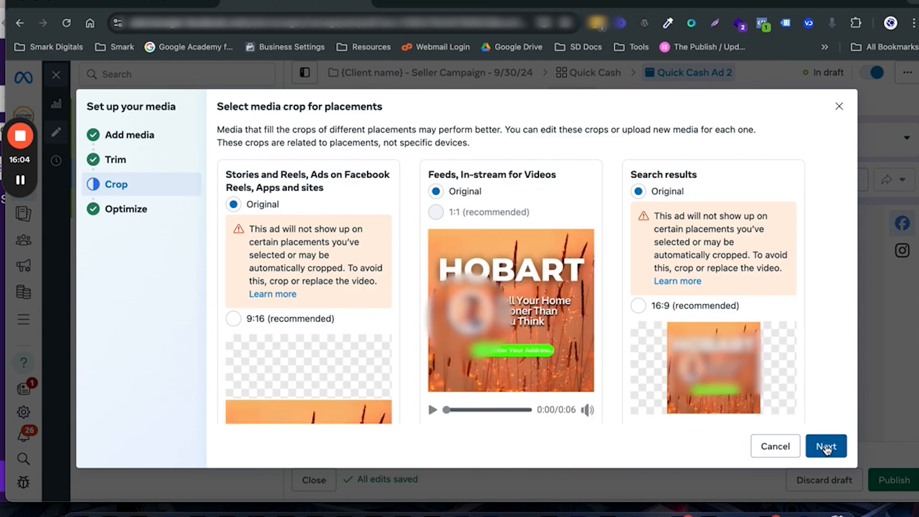
{"action": "left_click", "coordinate": [826, 447]}
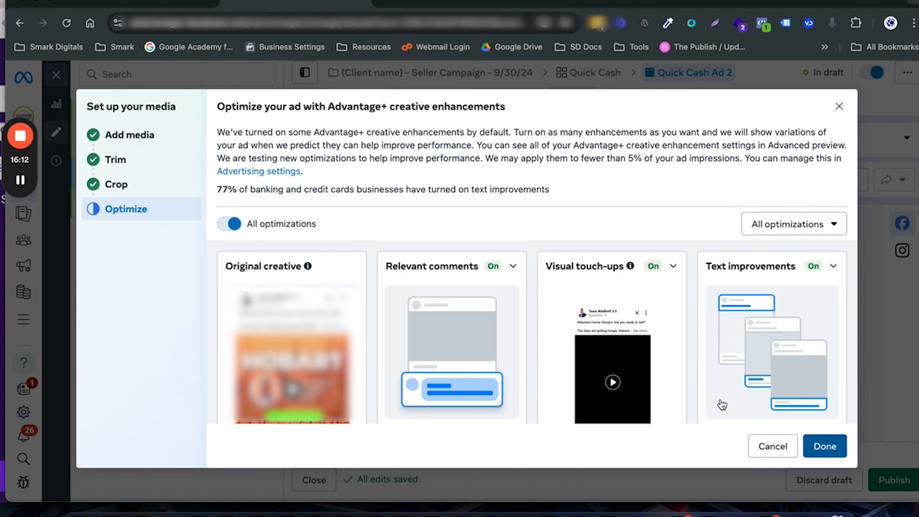
{"action": "key", "text": "Return"}
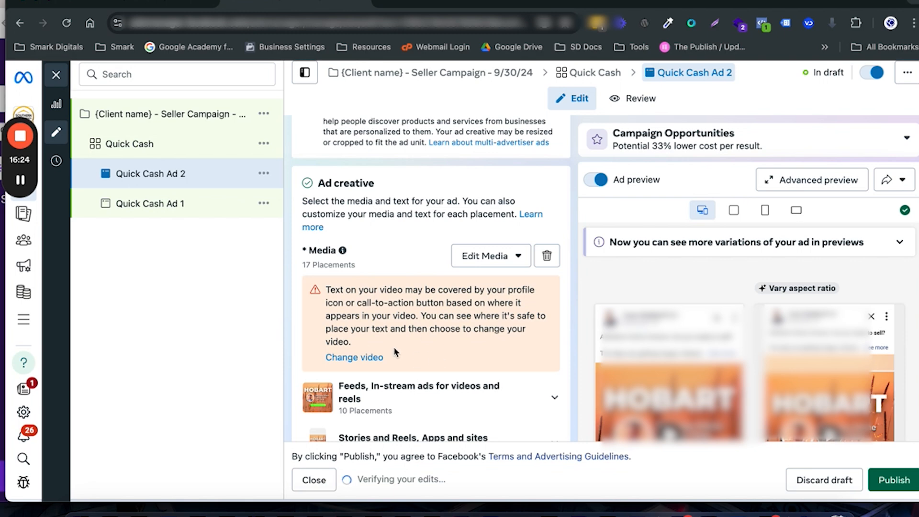
{"action": "scroll", "coordinate": [401, 345], "scroll_direction": "down", "scroll_amount": 4}
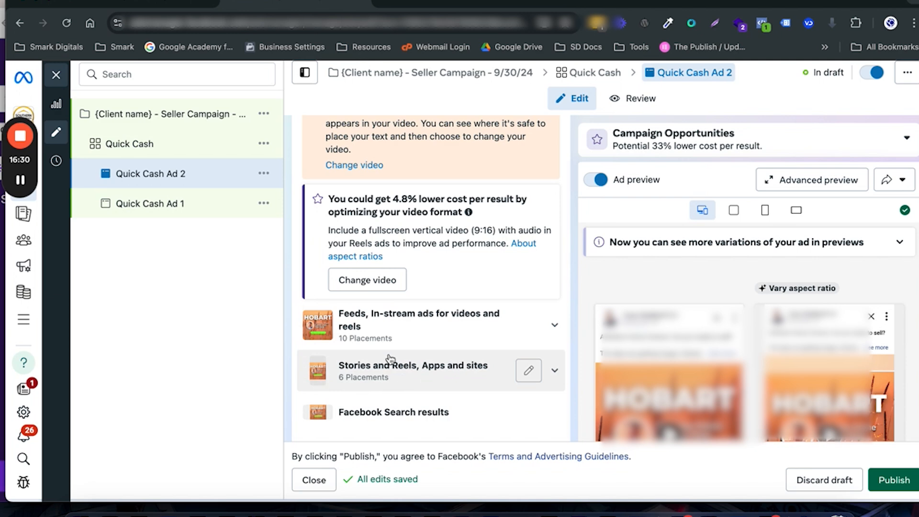
Step: Quick duplicate Quick Cash Ad 2 and replace the copy's video with the 1088 × 1088 Hobart video with the blue heading, keeping original crops
{"action": "left_click", "coordinate": [264, 174]}
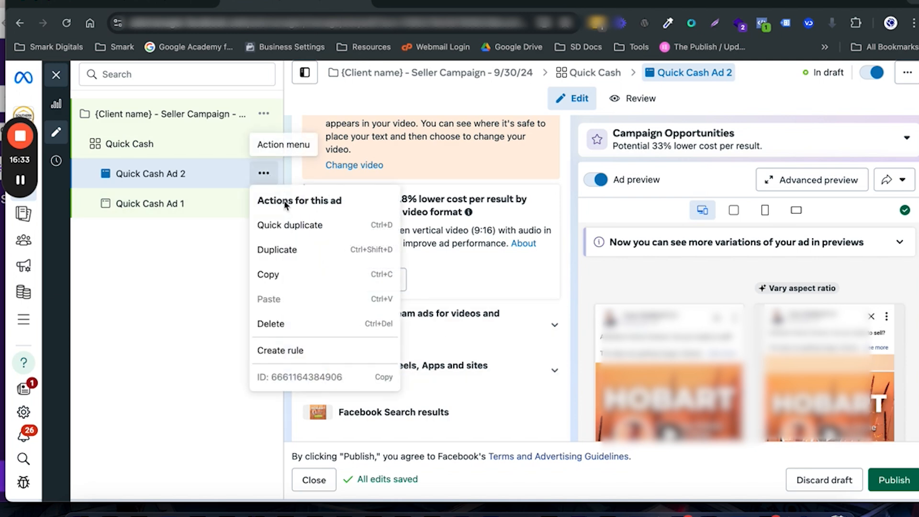
{"action": "left_click", "coordinate": [292, 228]}
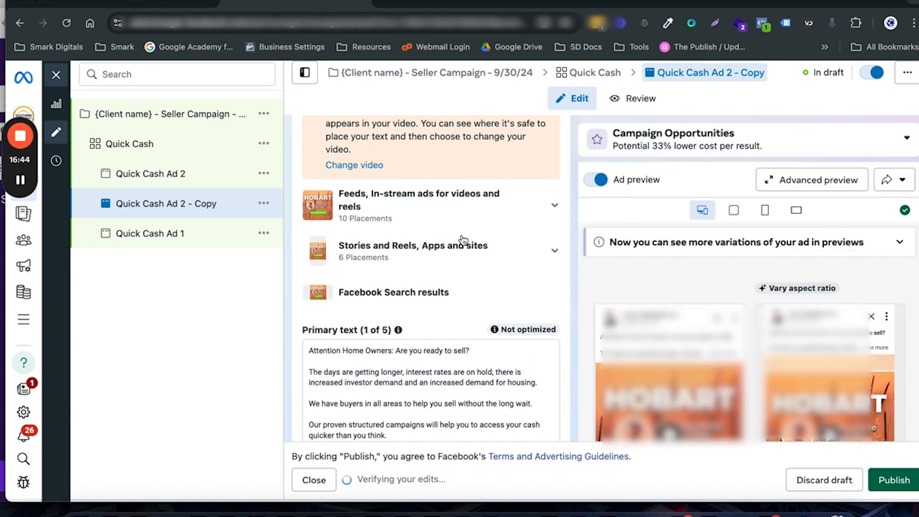
{"action": "scroll", "coordinate": [488, 247], "scroll_direction": "up", "scroll_amount": 3}
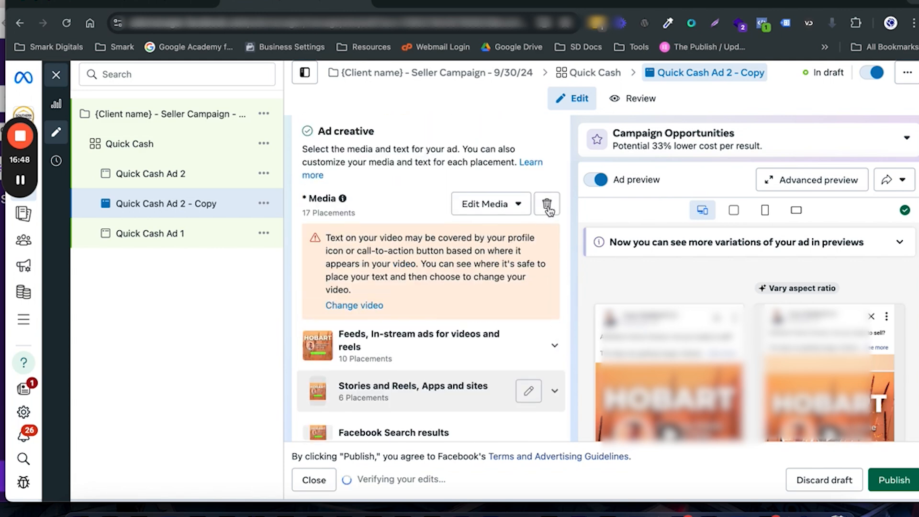
{"action": "left_click", "coordinate": [547, 204]}
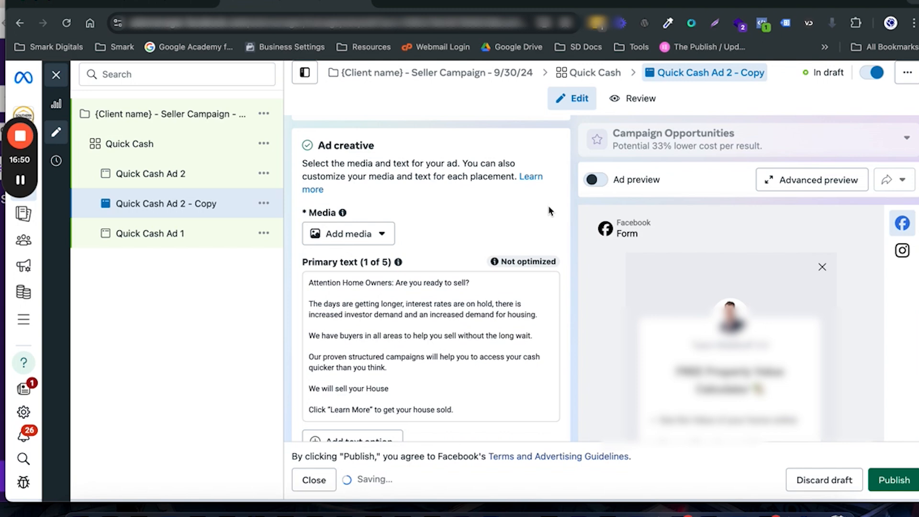
{"action": "left_click", "coordinate": [365, 239]}
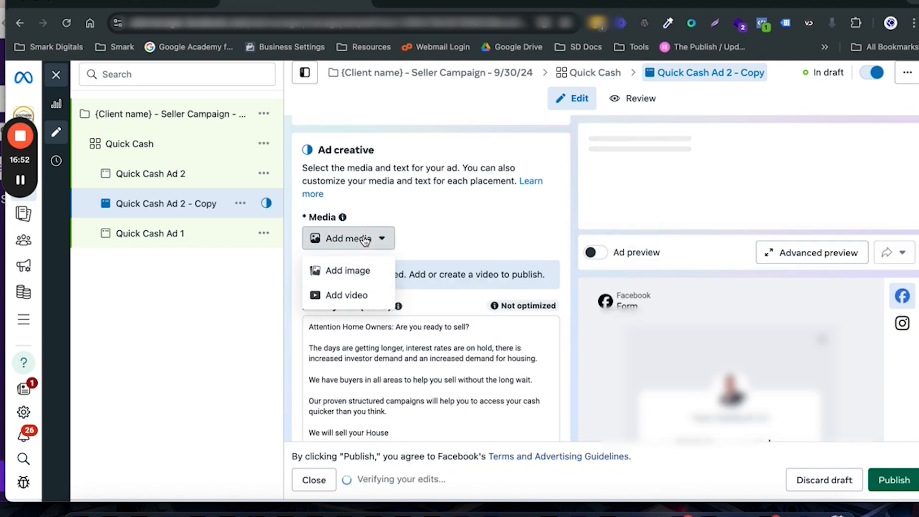
{"action": "left_click", "coordinate": [351, 293]}
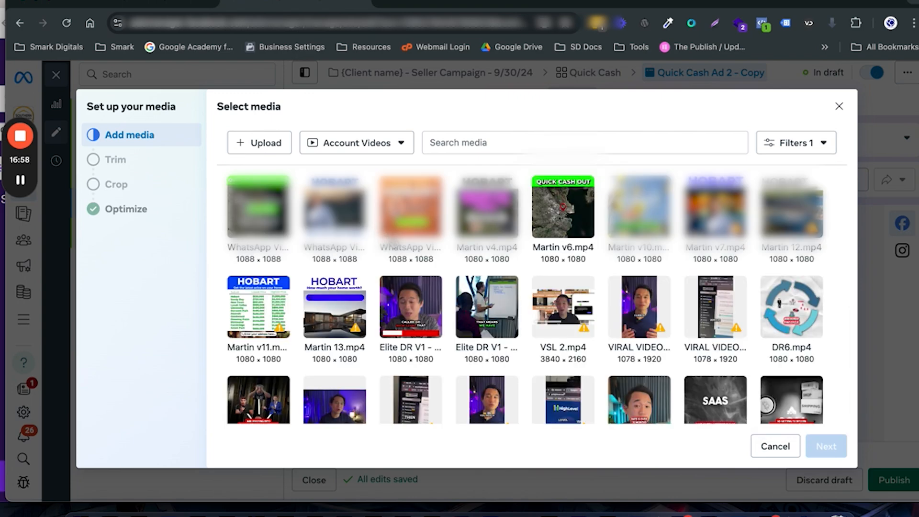
{"action": "left_click", "coordinate": [334, 206]}
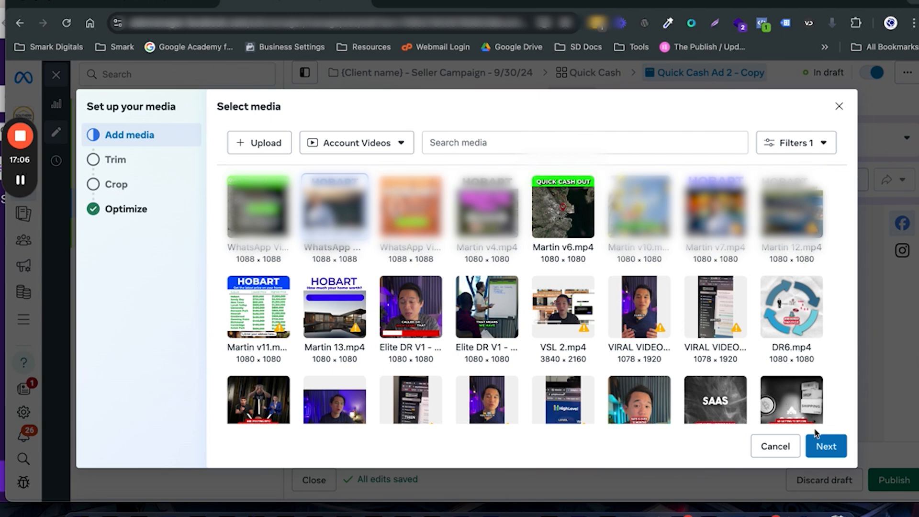
{"action": "left_click", "coordinate": [829, 453]}
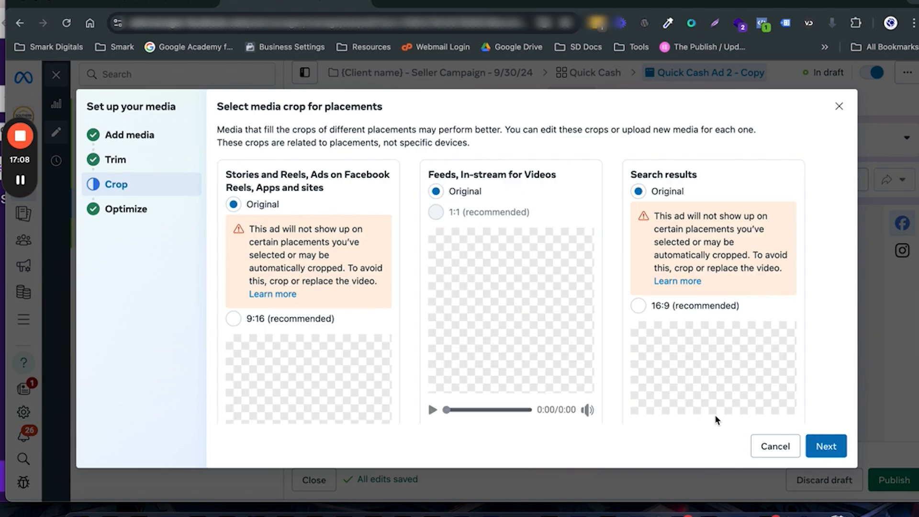
{"action": "left_click", "coordinate": [833, 445]}
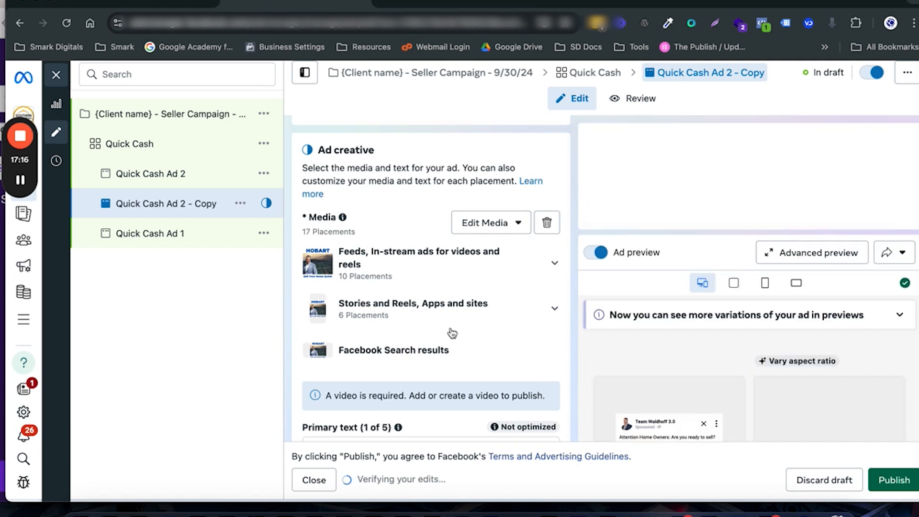
Step: Rename the copied ad "Quick Cash Ad 3"
{"action": "scroll", "coordinate": [452, 333], "scroll_direction": "up", "scroll_amount": 15}
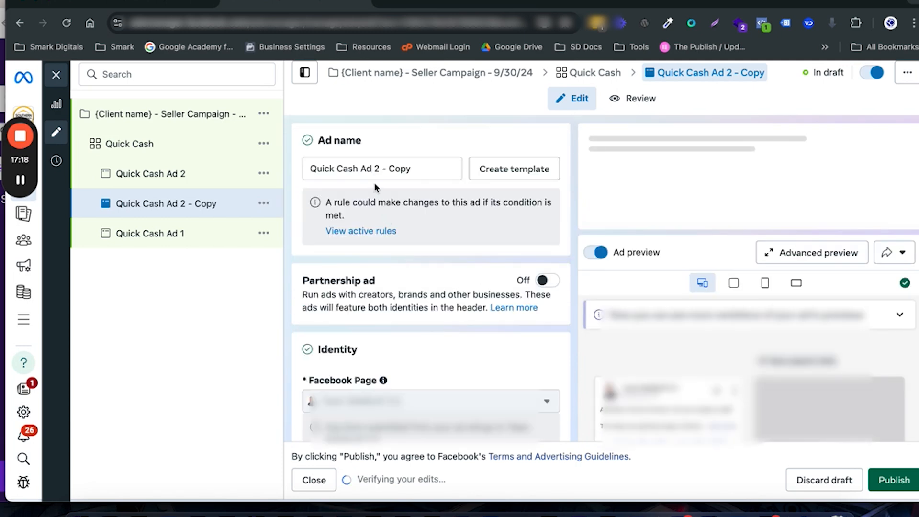
{"action": "left_click_drag", "start_coordinate": [374, 168], "coordinate": [420, 165]}
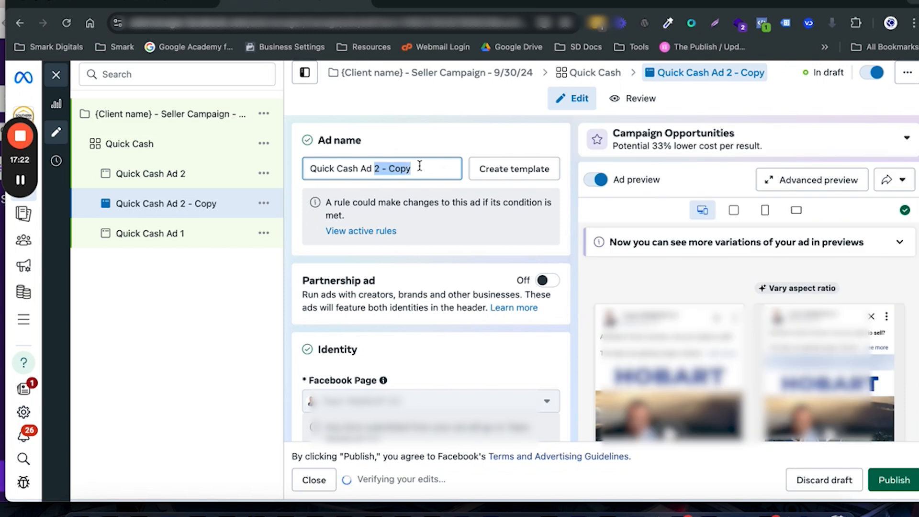
{"action": "type", "text": "3"}
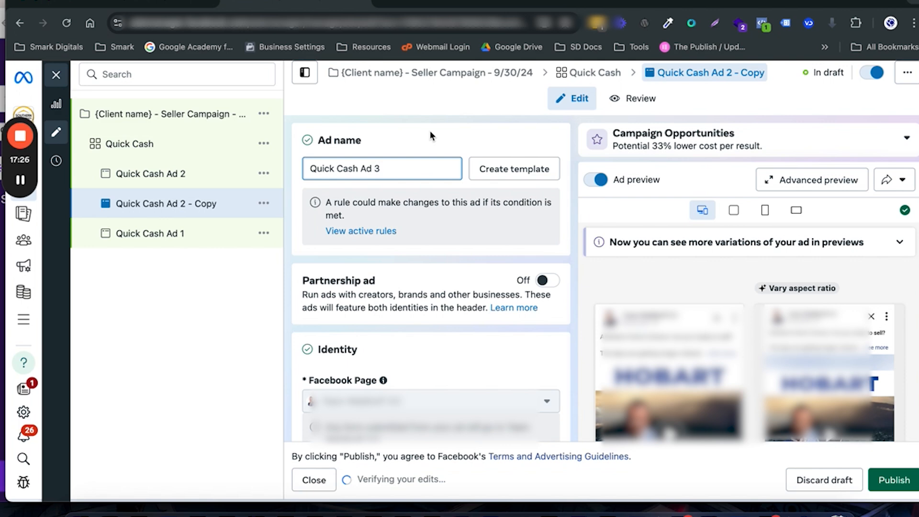
{"action": "left_click", "coordinate": [372, 154]}
Step: Quick duplicate the Quick Cash ad set and rename the copy "Home Worth"
{"action": "mouse_move", "coordinate": [21, 182]}
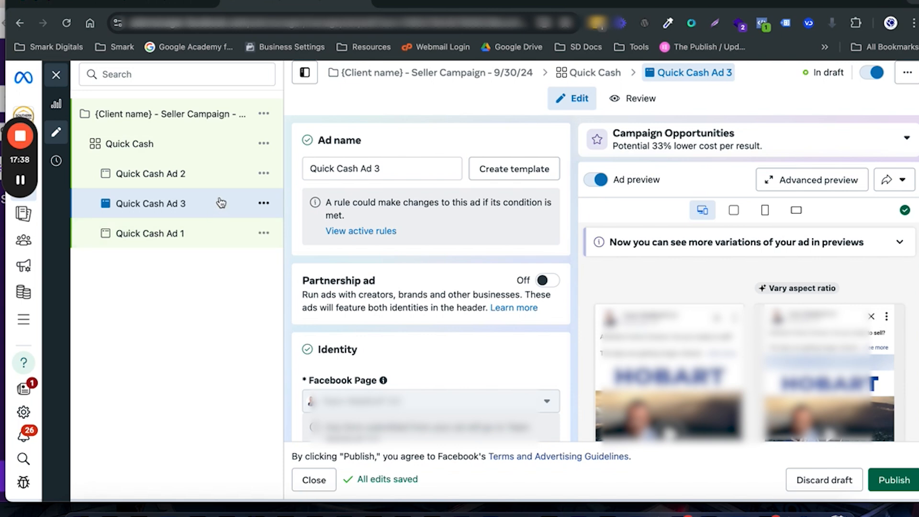
{"action": "left_click", "coordinate": [263, 143]}
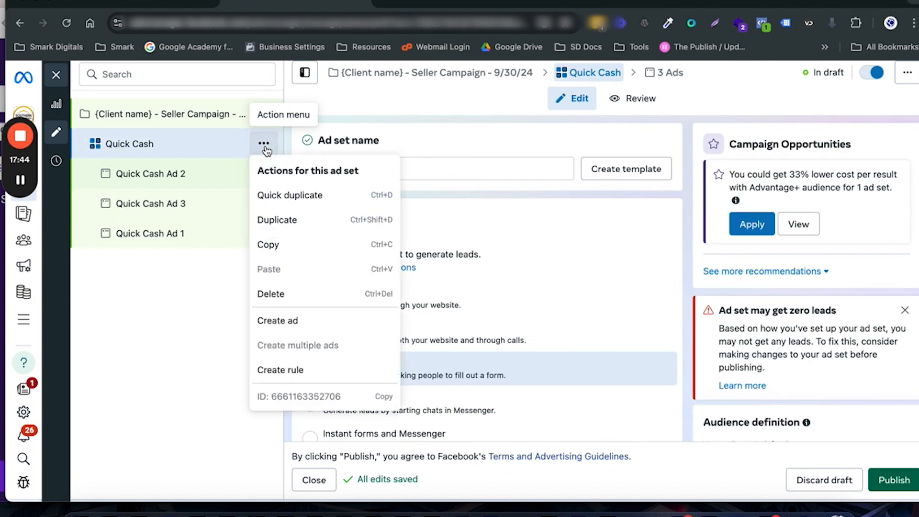
{"action": "left_click", "coordinate": [292, 197]}
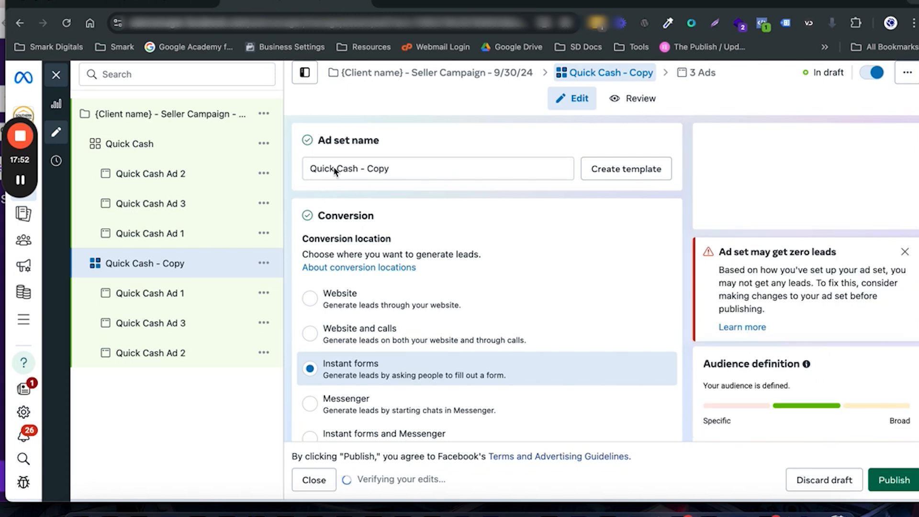
{"action": "left_click_drag", "start_coordinate": [313, 168], "coordinate": [393, 169]}
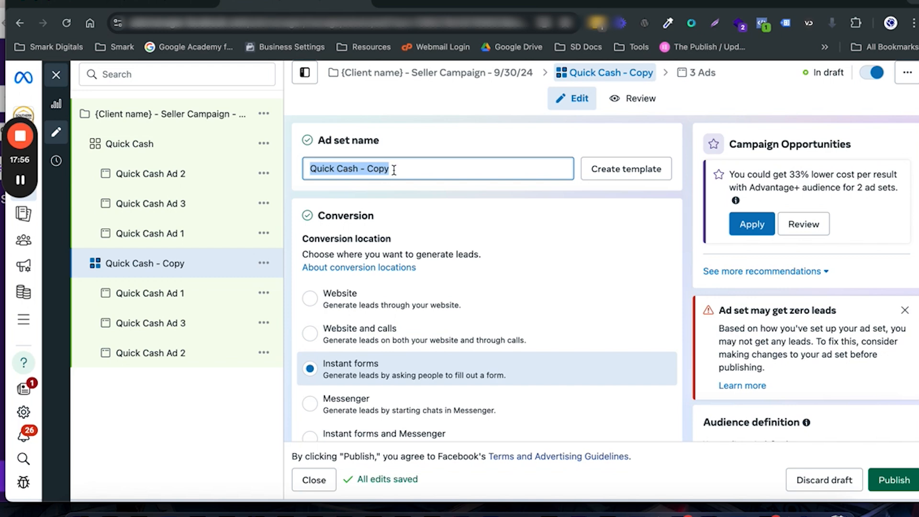
{"action": "type", "text": "Home"}
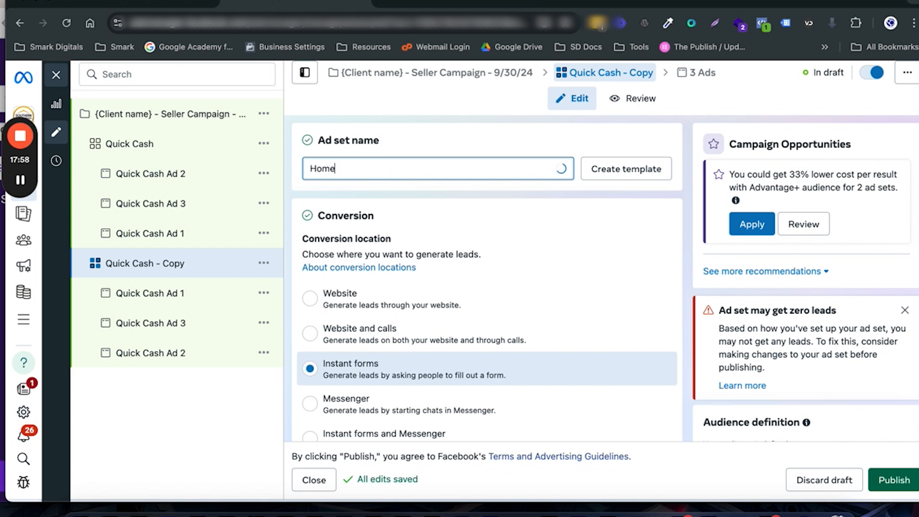
{"action": "type", "text": " Worth"}
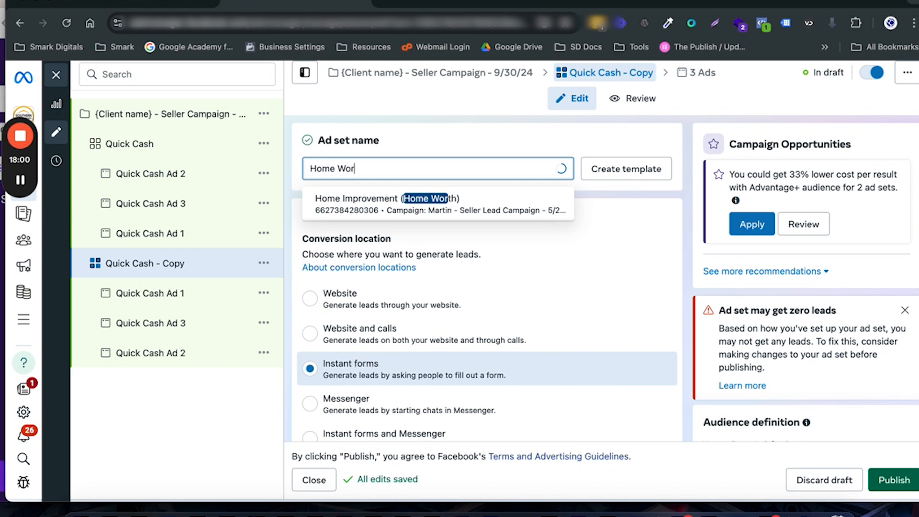
{"action": "left_click", "coordinate": [427, 136]}
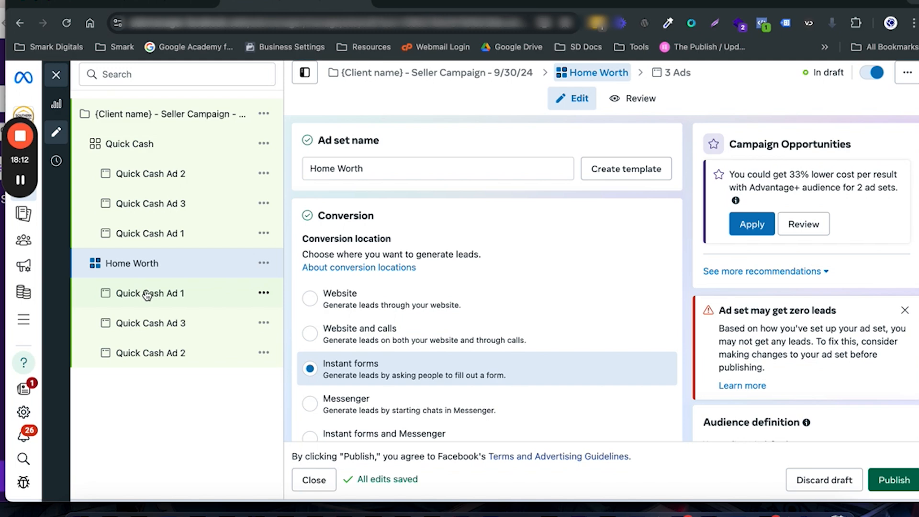
Step: Rename Quick Cash Ad 1 in the Home Worth ad set as "Home Worth Ad 1"
{"action": "left_click", "coordinate": [251, 296]}
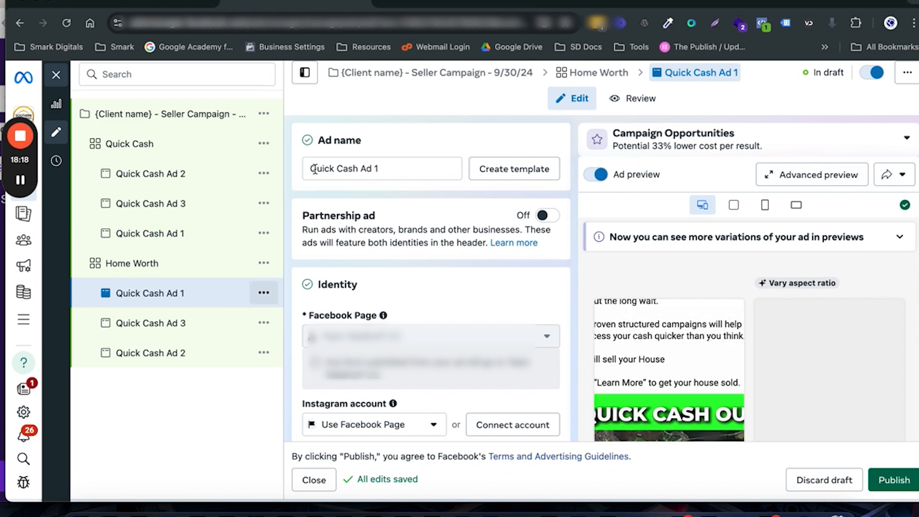
{"action": "left_click_drag", "start_coordinate": [358, 168], "coordinate": [311, 169]}
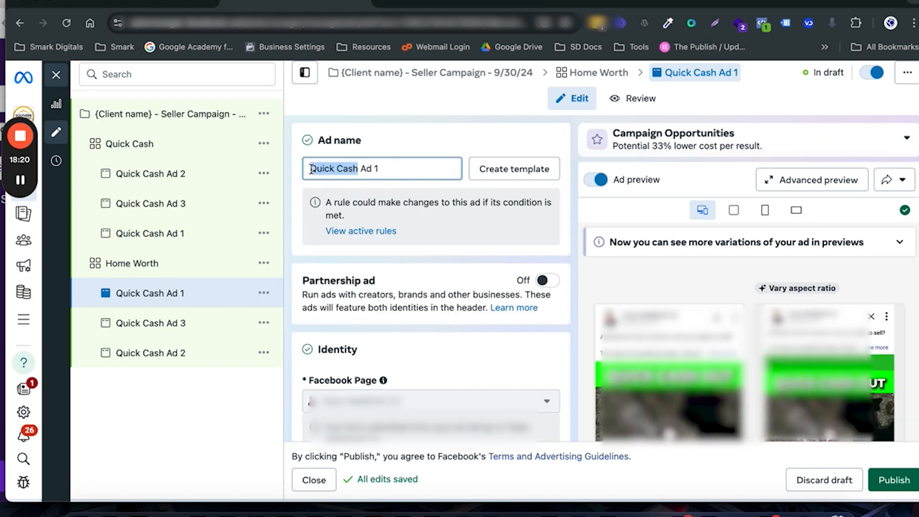
{"action": "type", "text": "Homee"}
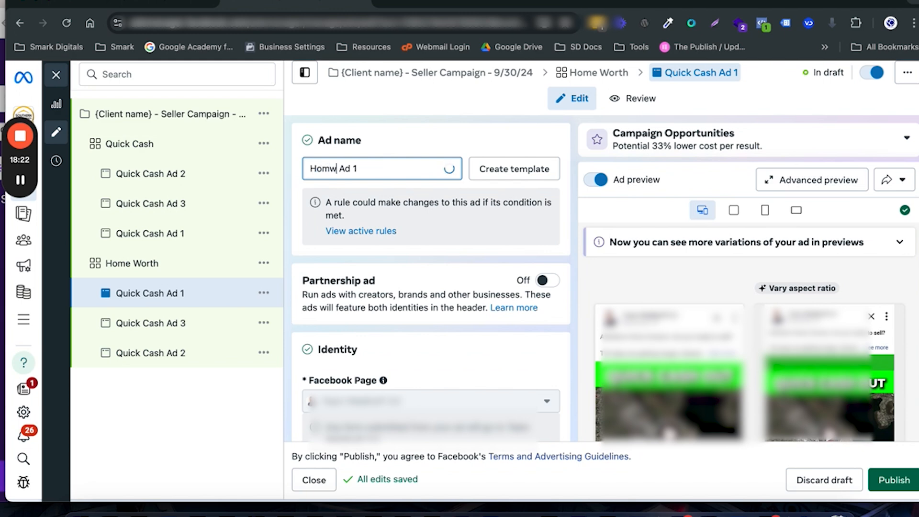
{"action": "type", "text": " Worth"}
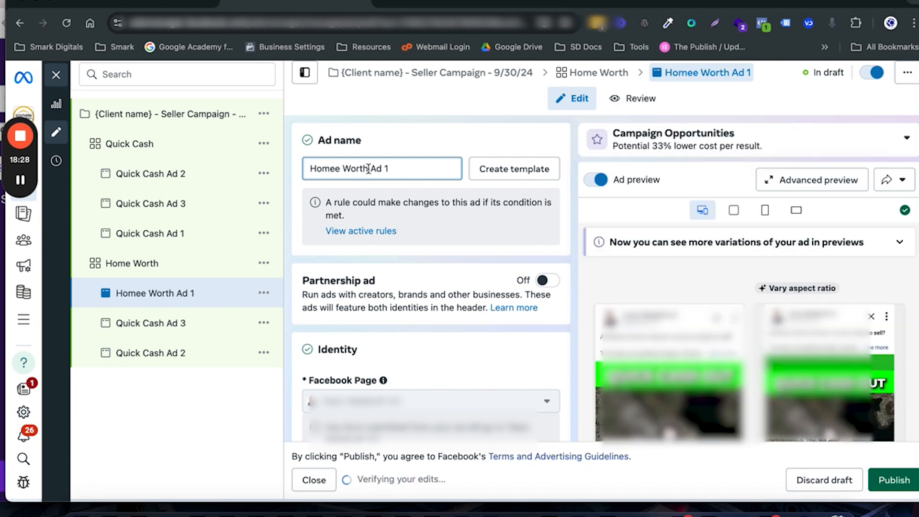
{"action": "left_click_drag", "start_coordinate": [367, 168], "coordinate": [311, 169]}
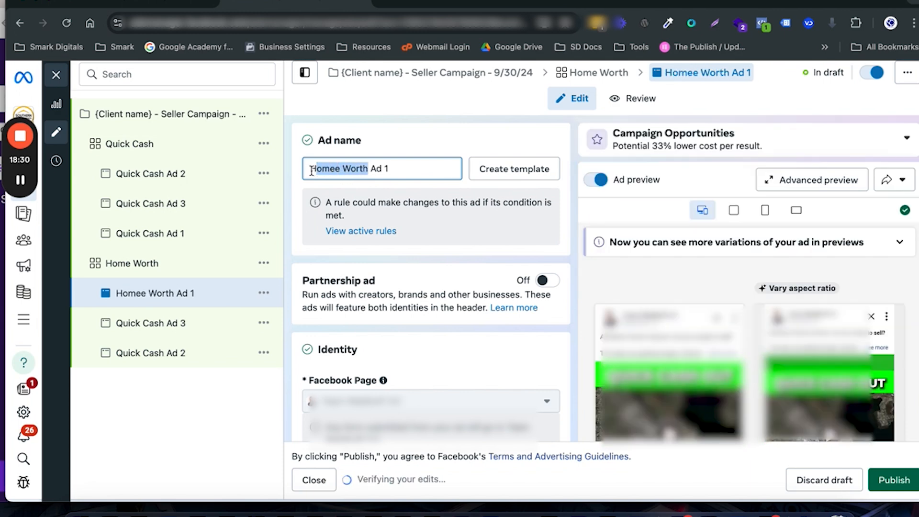
{"action": "left_click", "coordinate": [338, 169]}
{"action": "key", "text": "BackSpace"}
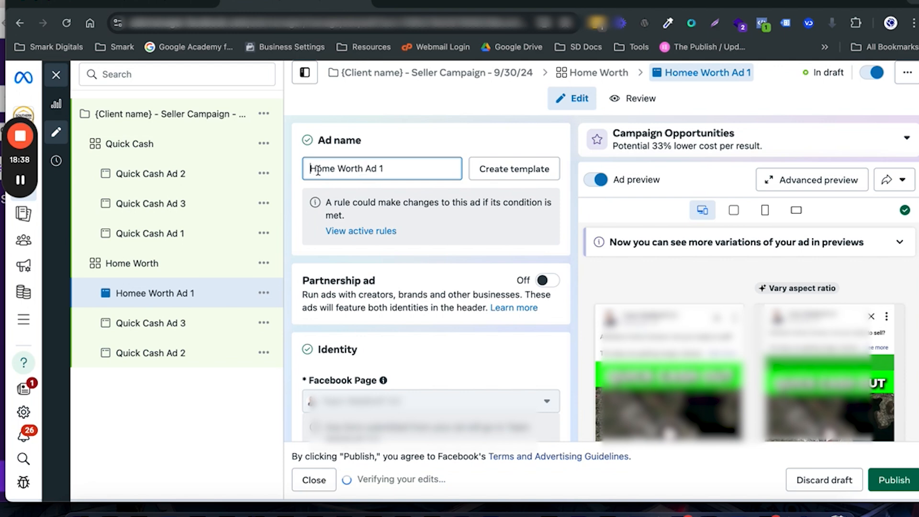
{"action": "key", "text": "shift+Right"}
{"action": "key", "text": "shift+Right"}
{"action": "key", "text": "shift+Right"}
{"action": "key", "text": "shift+Right"}
{"action": "key", "text": "shift+Right"}
{"action": "key", "text": "shift+Right"}
{"action": "key", "text": "shift+Right"}
{"action": "key", "text": "shift+Right"}
{"action": "key", "text": "shift+Right"}
{"action": "key", "text": "shift+Right"}
{"action": "key", "text": "shift+Right"}
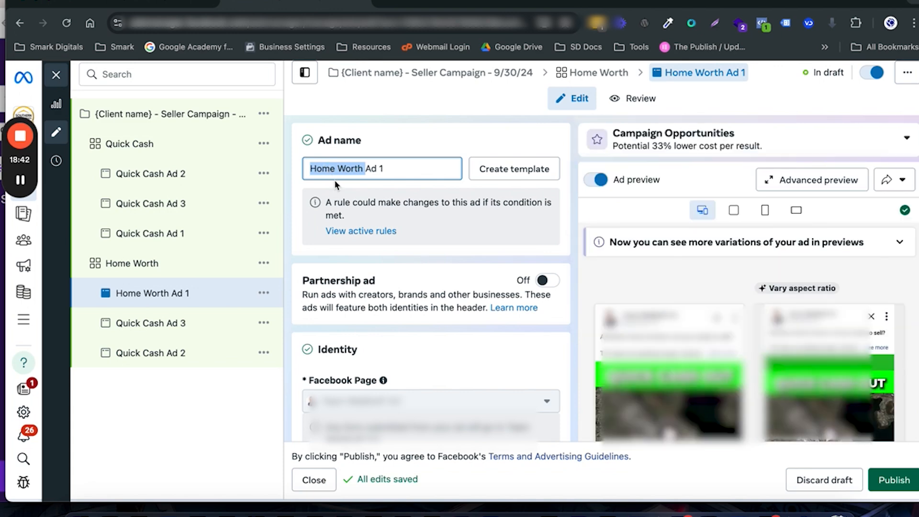
{"action": "left_click", "coordinate": [450, 330]}
Step: Remove all media from Home Worth Ad 1's ad creative
{"action": "scroll", "coordinate": [450, 330], "scroll_direction": "down", "scroll_amount": 5}
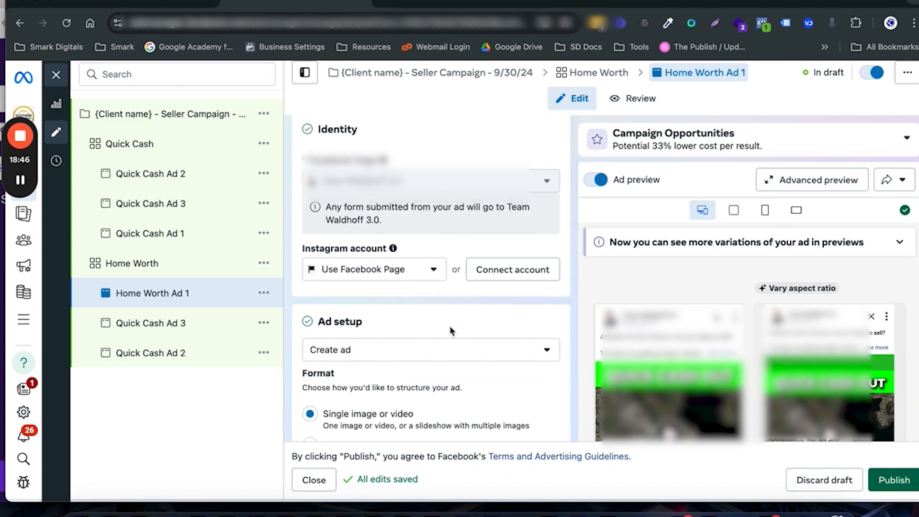
{"action": "scroll", "coordinate": [449, 325], "scroll_direction": "down", "scroll_amount": 6}
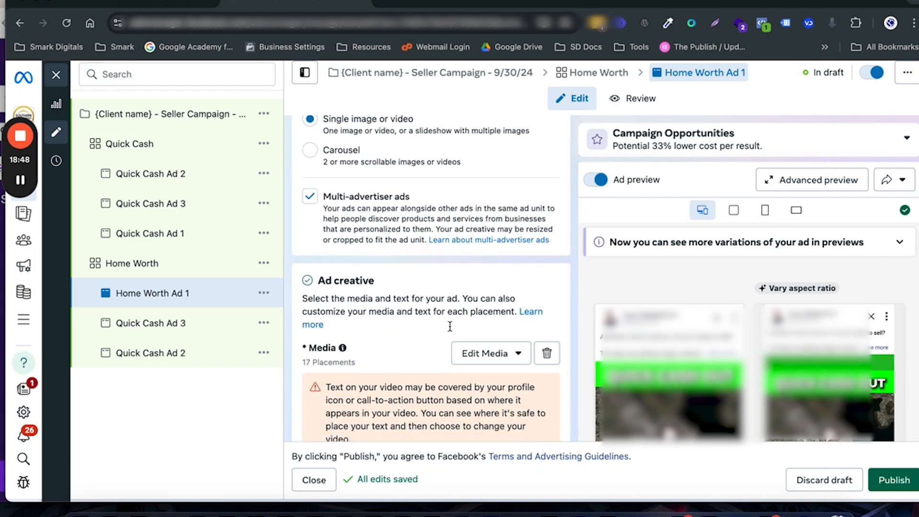
{"action": "scroll", "coordinate": [450, 327], "scroll_direction": "down", "scroll_amount": 3}
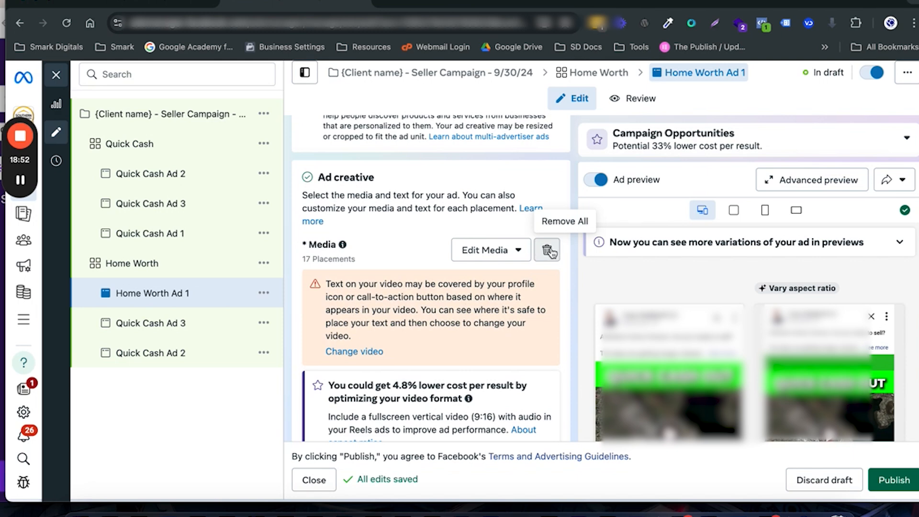
{"action": "left_click", "coordinate": [549, 250]}
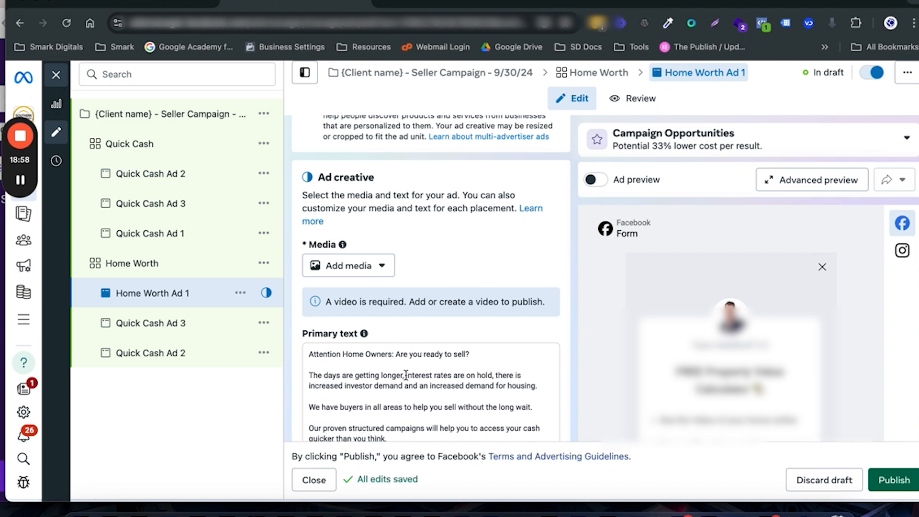
Step: Replace Home Worth Ad 1's primary text with the copy beginning "Attention Homeowners: If someone wants to buy your house in HOBART"
{"action": "scroll", "coordinate": [406, 374], "scroll_direction": "down", "scroll_amount": 4}
{"action": "scroll", "coordinate": [404, 376], "scroll_direction": "up", "scroll_amount": 2}
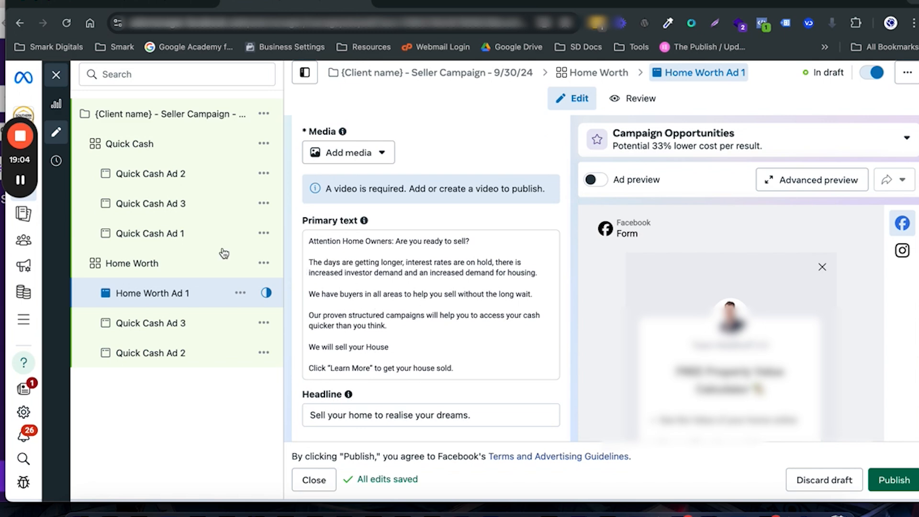
{"action": "mouse_move", "coordinate": [21, 180]}
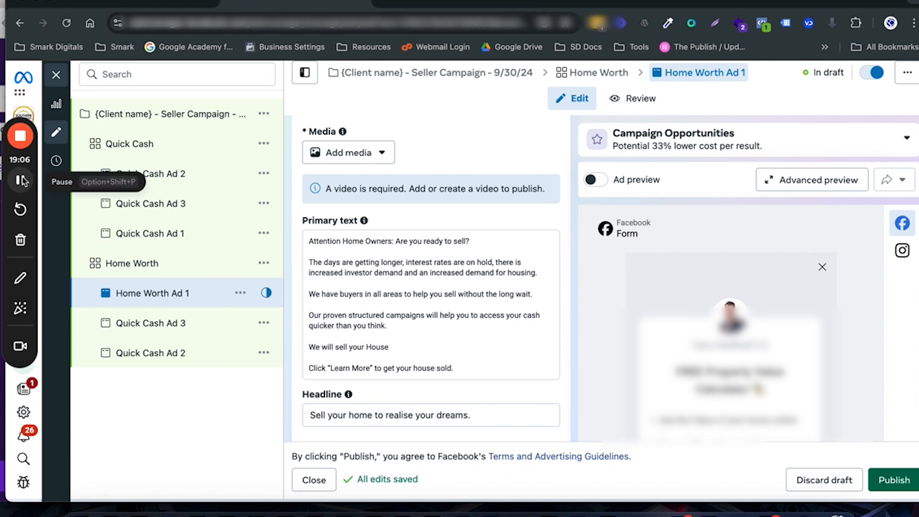
{"action": "left_click", "coordinate": [398, 281]}
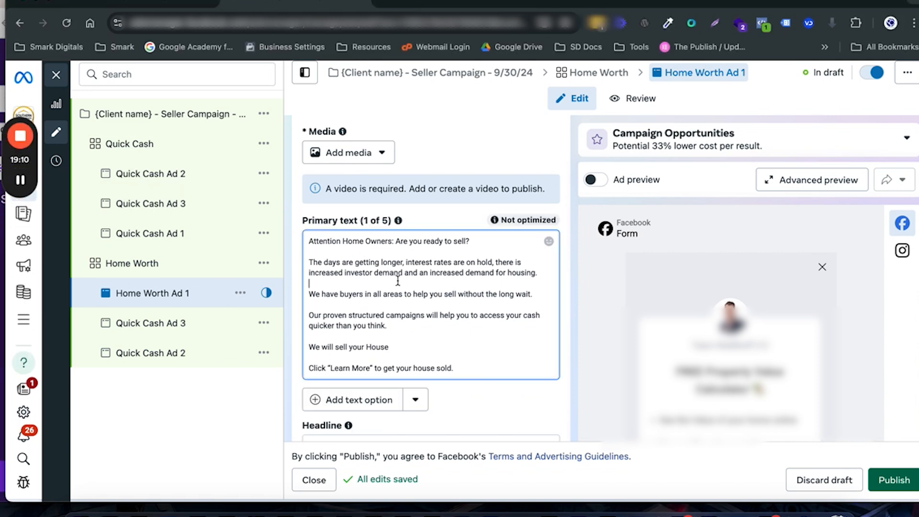
{"action": "key", "text": "ctrl+a"}
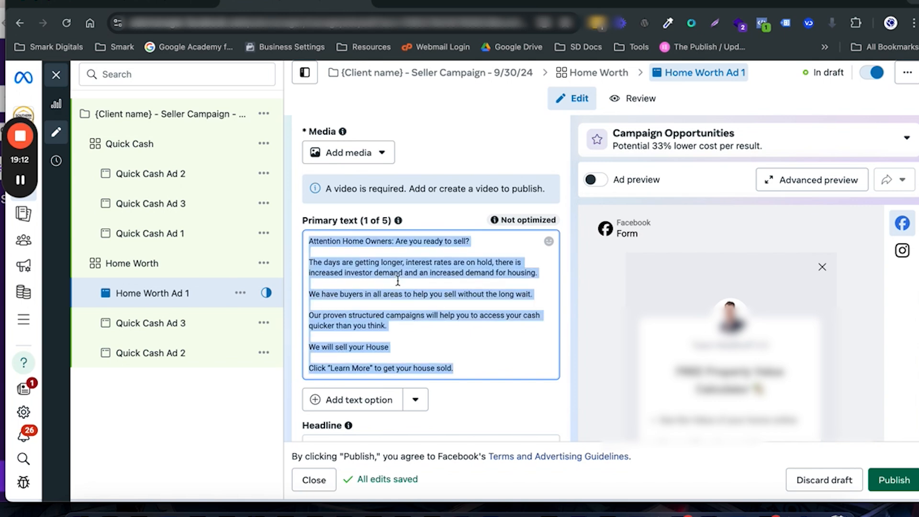
{"action": "type", "text": "Attention Homeowners: If someone wants to buy your house in HOBART🏡 would you sell it?  ⚠️ With interest rates, investor demand and increased demand for housing.⚠️  You will be SURPRISED to hear how much your home is worth.  📲 Click \"Learn More\" now to get your updated home price fast"}
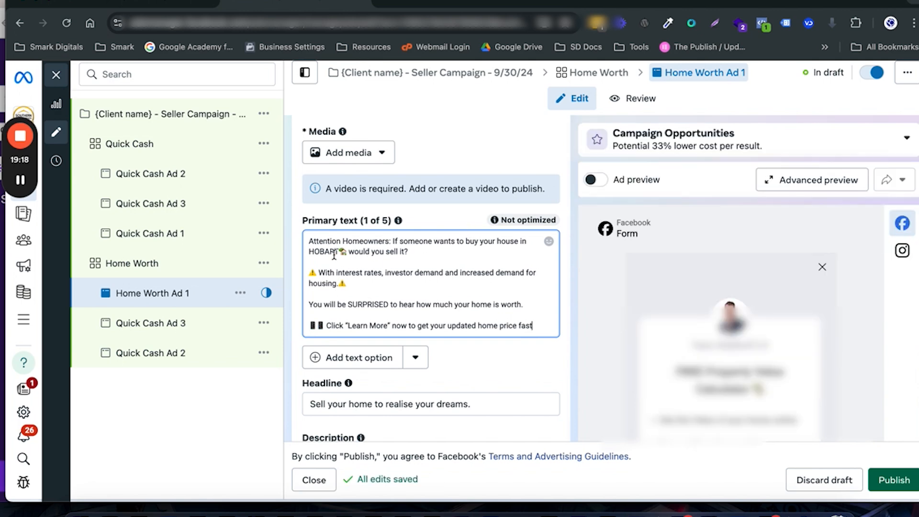
{"action": "scroll", "coordinate": [334, 256], "scroll_direction": "up", "scroll_amount": 3}
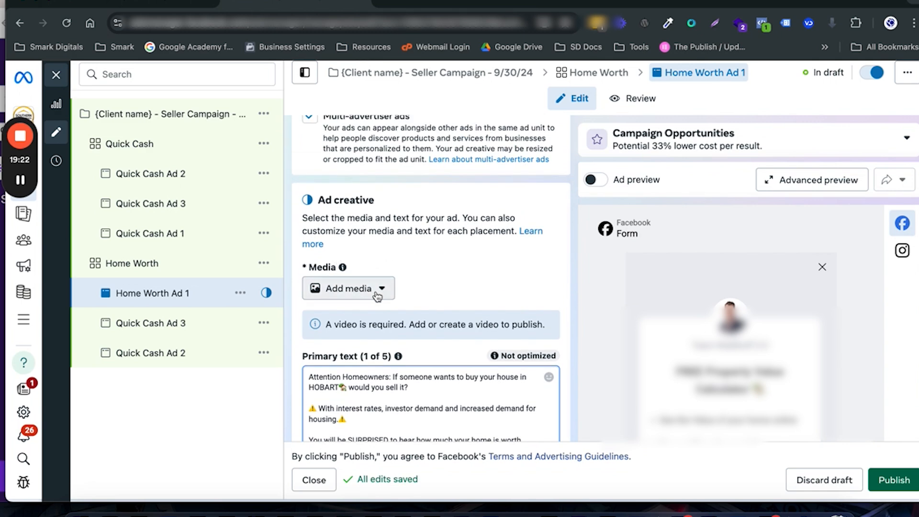
{"action": "left_click", "coordinate": [377, 297]}
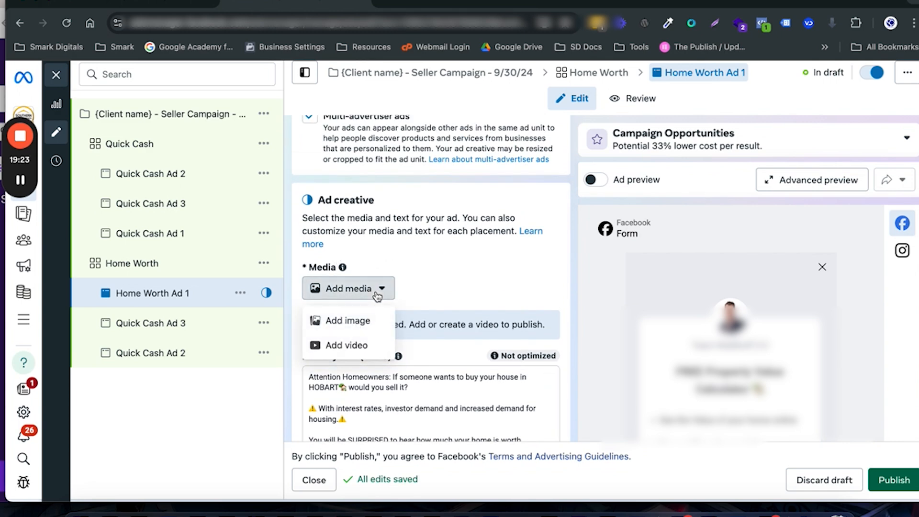
{"action": "left_click", "coordinate": [355, 323]}
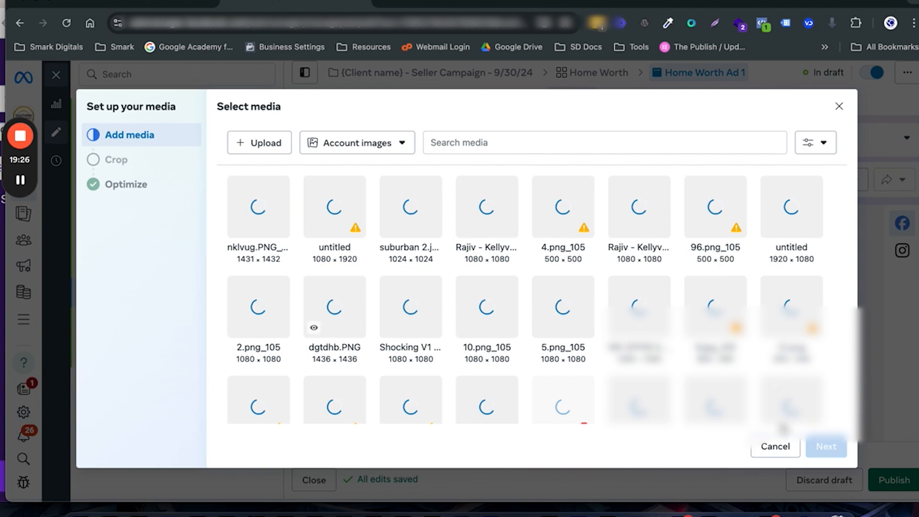
{"action": "left_click", "coordinate": [775, 447]}
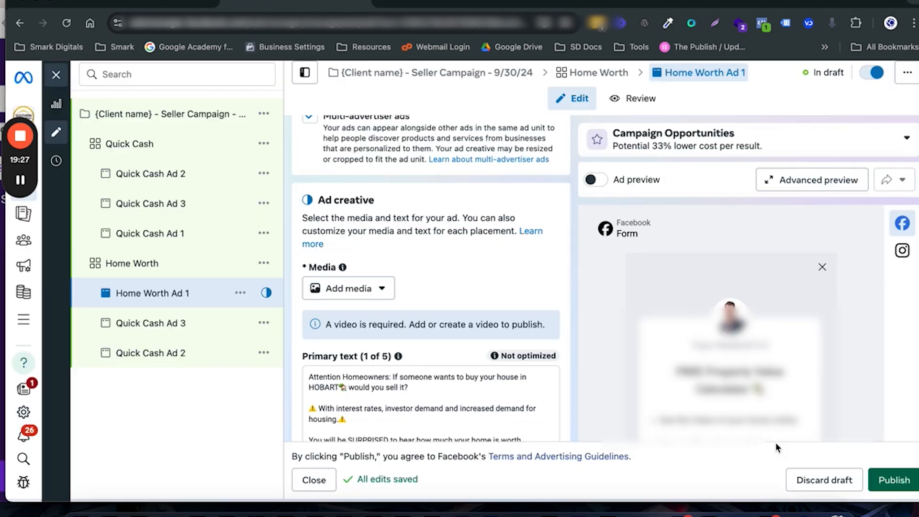
Step: Add the 1080 × 1080 Hobart video captioned "Discover Your Home's True Value" to Home Worth Ad 1, keeping original crops and default optimizations
{"action": "left_click", "coordinate": [361, 289]}
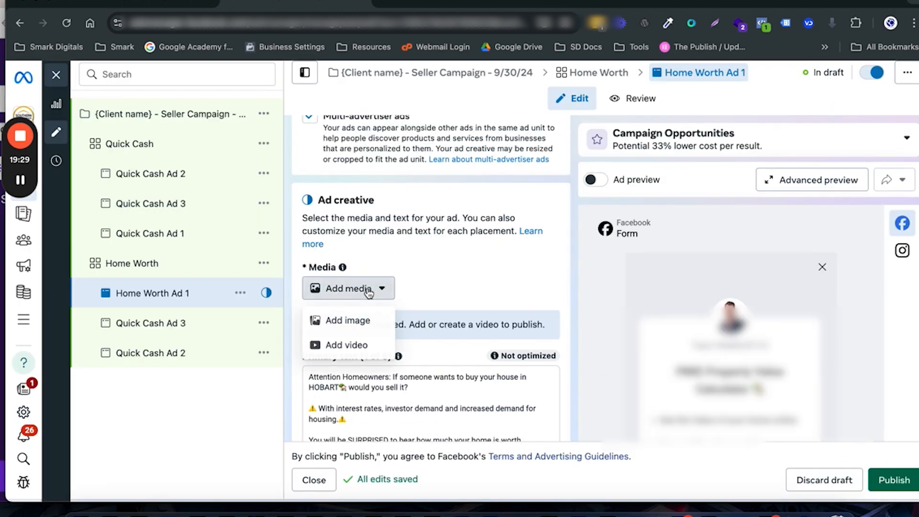
{"action": "left_click", "coordinate": [361, 345]}
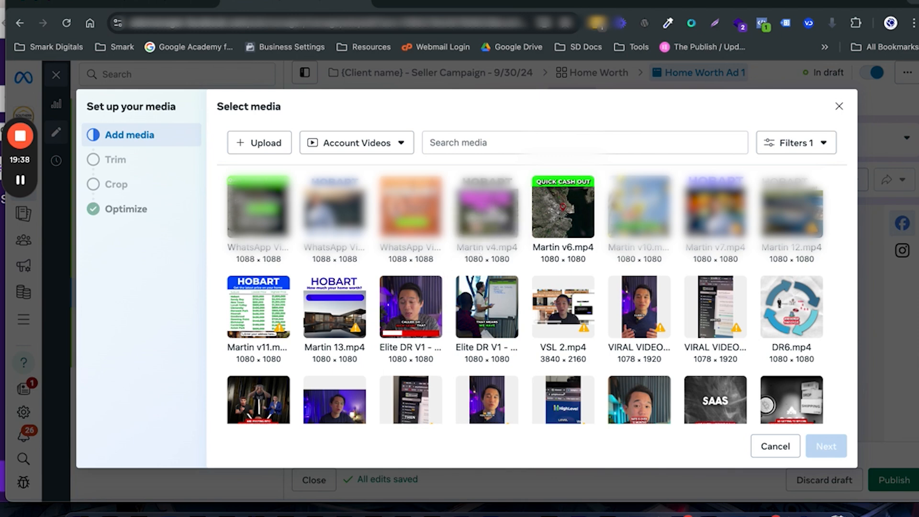
{"action": "left_click", "coordinate": [487, 206]}
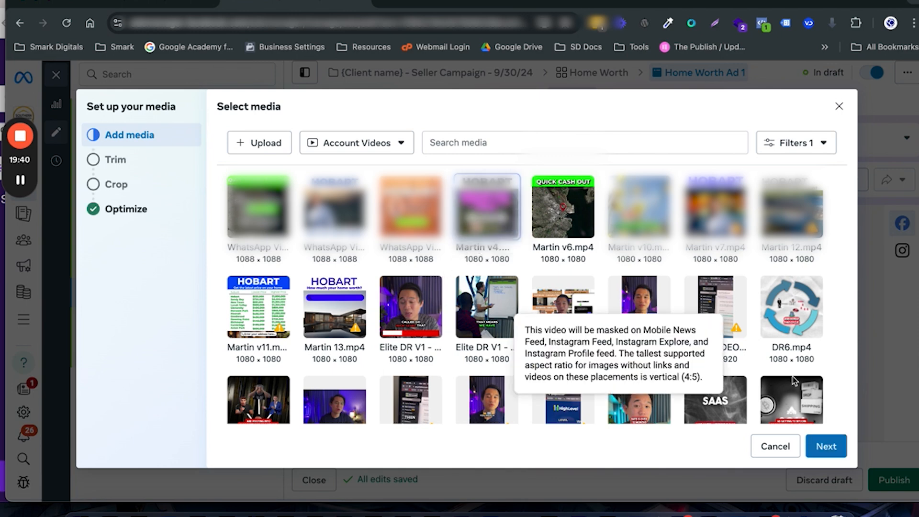
{"action": "left_click", "coordinate": [826, 444]}
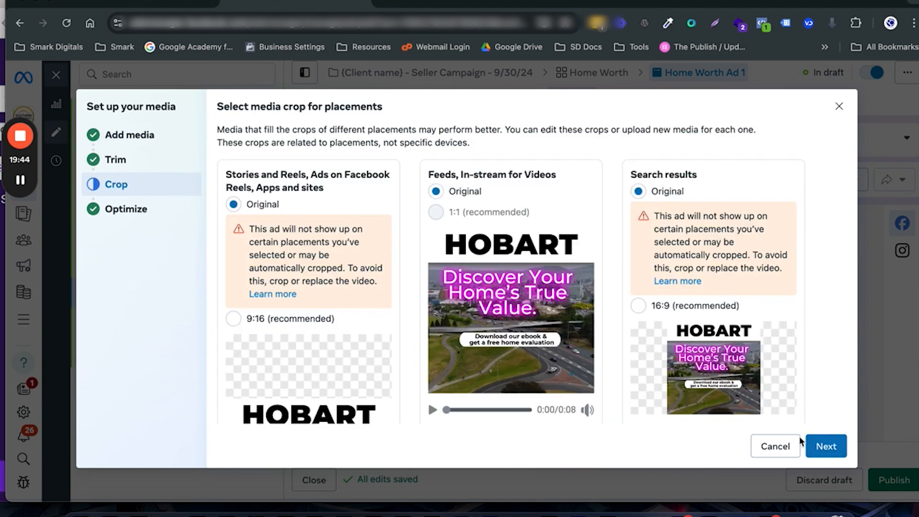
{"action": "left_click", "coordinate": [828, 445]}
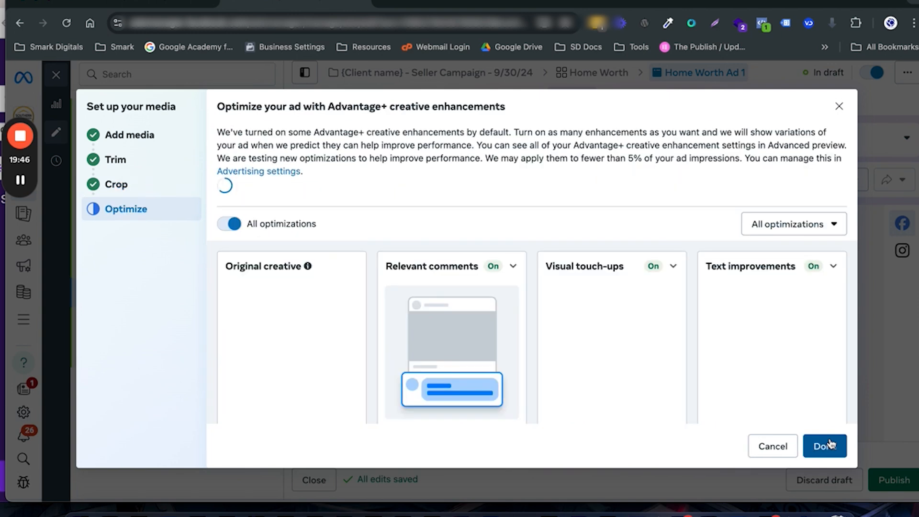
{"action": "scroll", "coordinate": [827, 446], "scroll_direction": "down", "scroll_amount": 2}
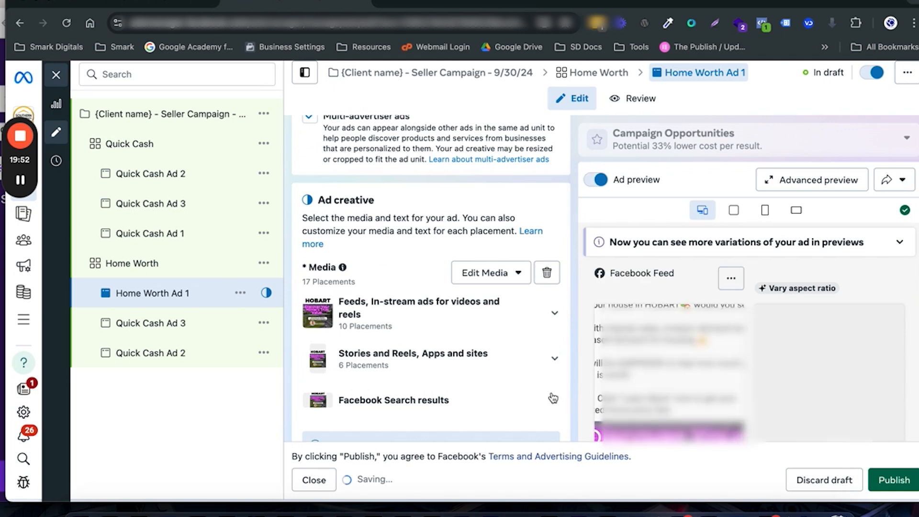
{"action": "mouse_move", "coordinate": [553, 398]}
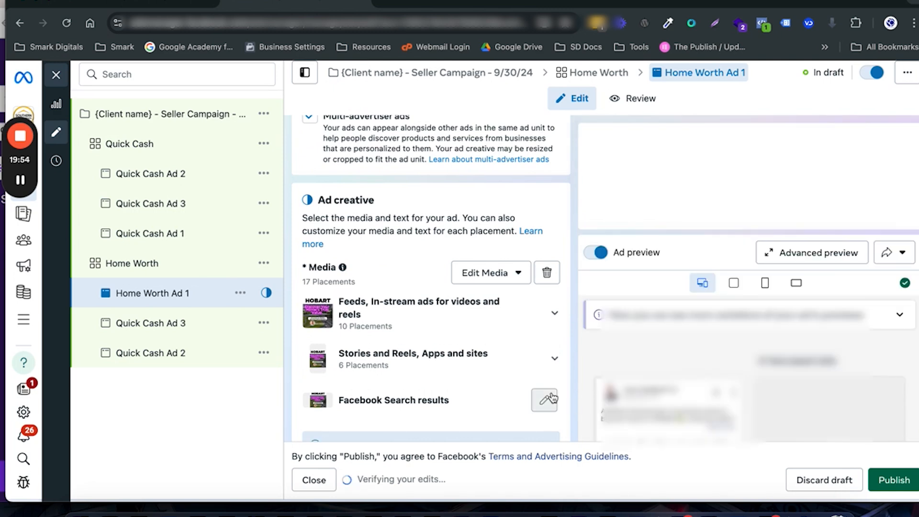
{"action": "scroll", "coordinate": [575, 375], "scroll_direction": "down", "scroll_amount": 3}
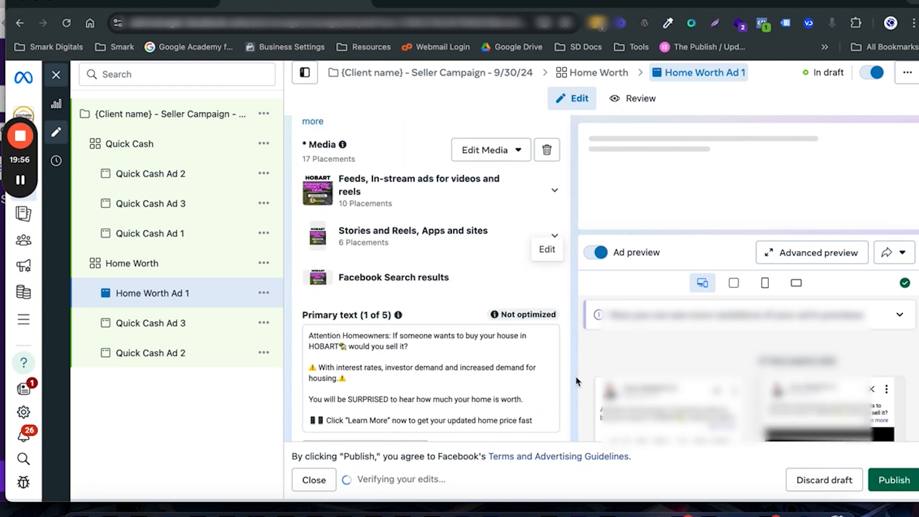
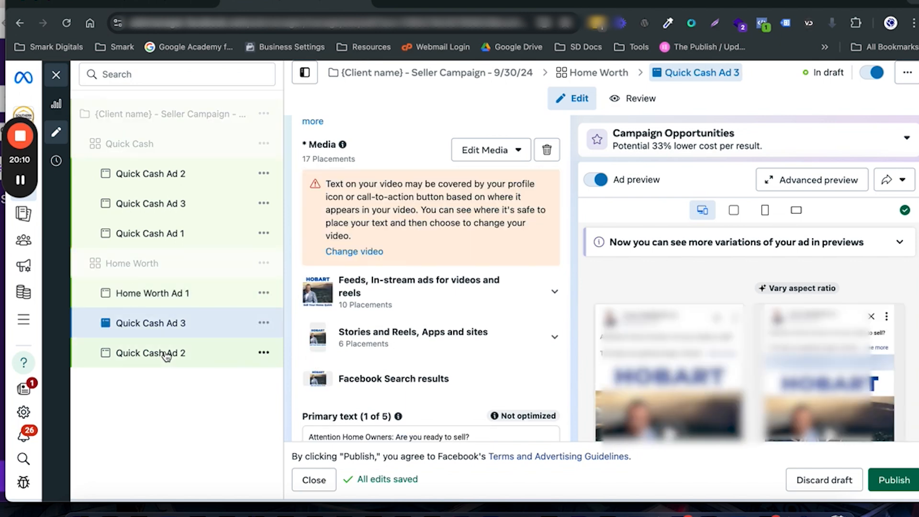
Step: Delete Quick Cash Ad 3 and Quick Cash Ad 2 from the Home Worth ad set
{"action": "left_click", "coordinate": [165, 356], "text": "shift"}
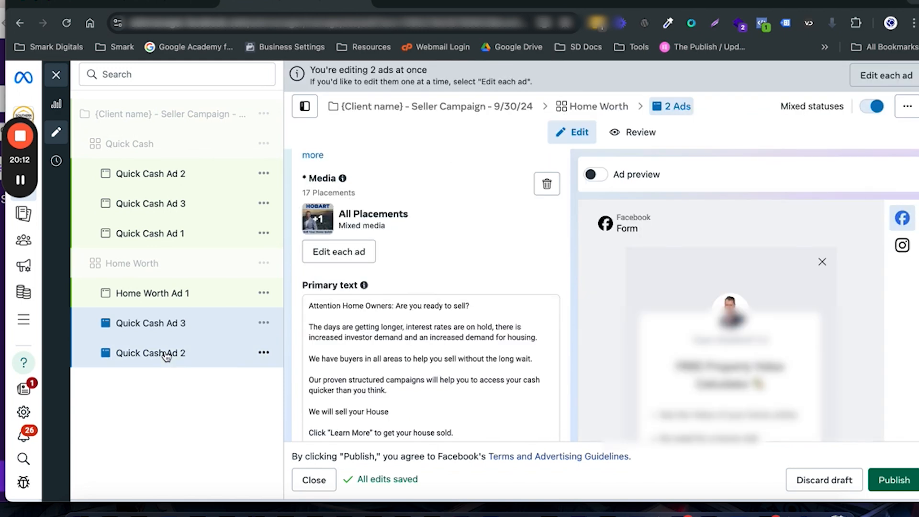
{"action": "left_click", "coordinate": [263, 324]}
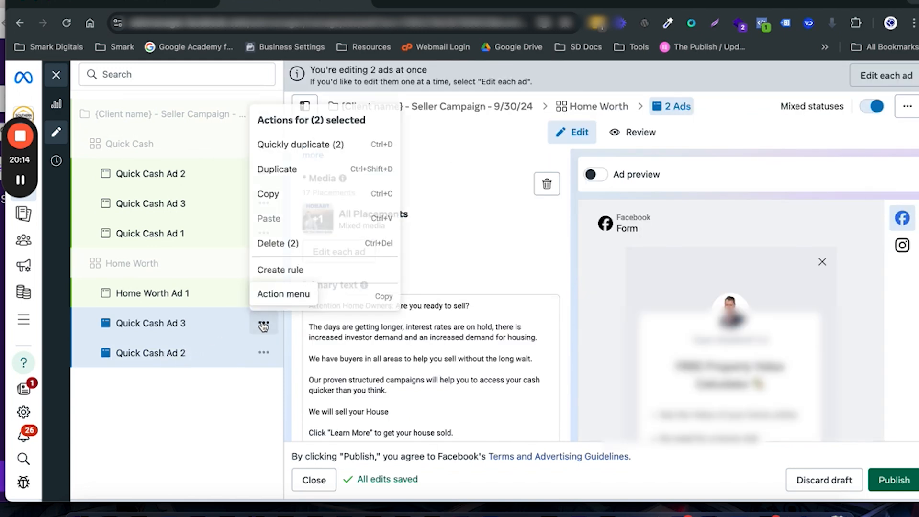
{"action": "left_click", "coordinate": [293, 245]}
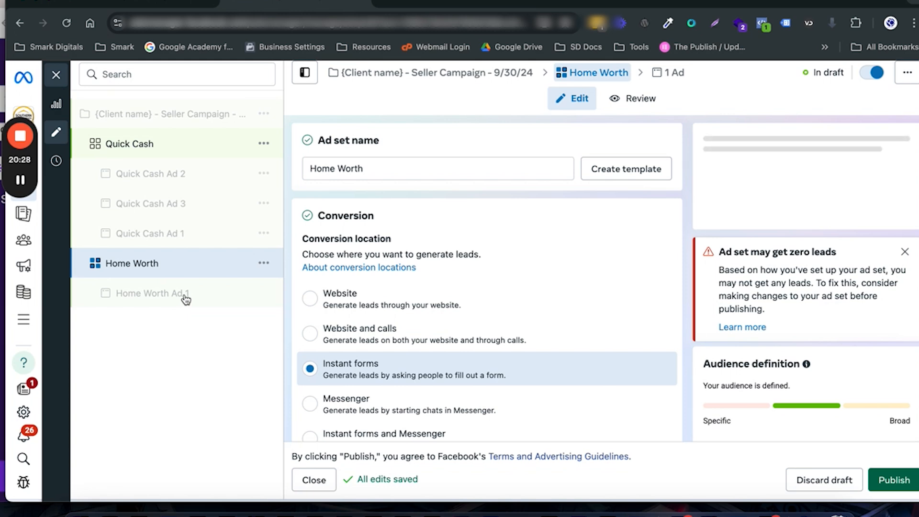
Step: Make a quick duplicate of Home Worth Ad 1 within its ad set and rename the copy "Home Worth Ad 2"
{"action": "left_click", "coordinate": [185, 299]}
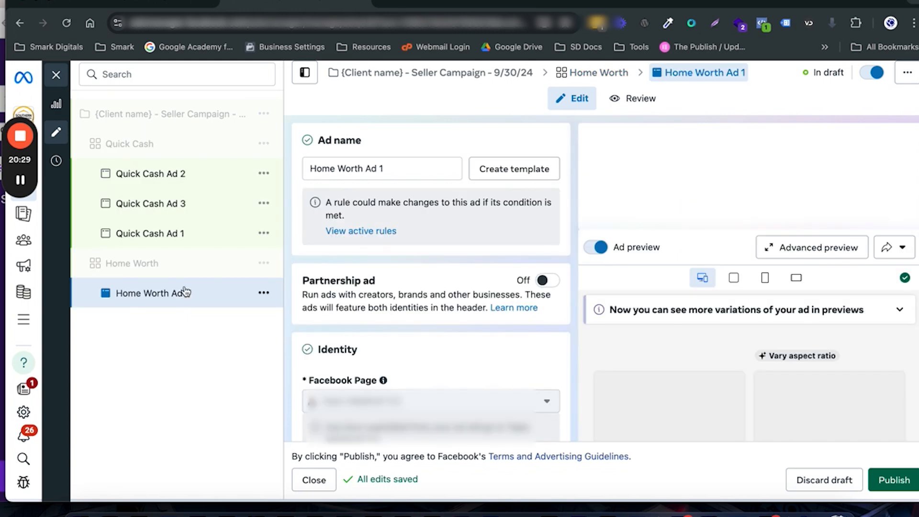
{"action": "left_click", "coordinate": [264, 293]}
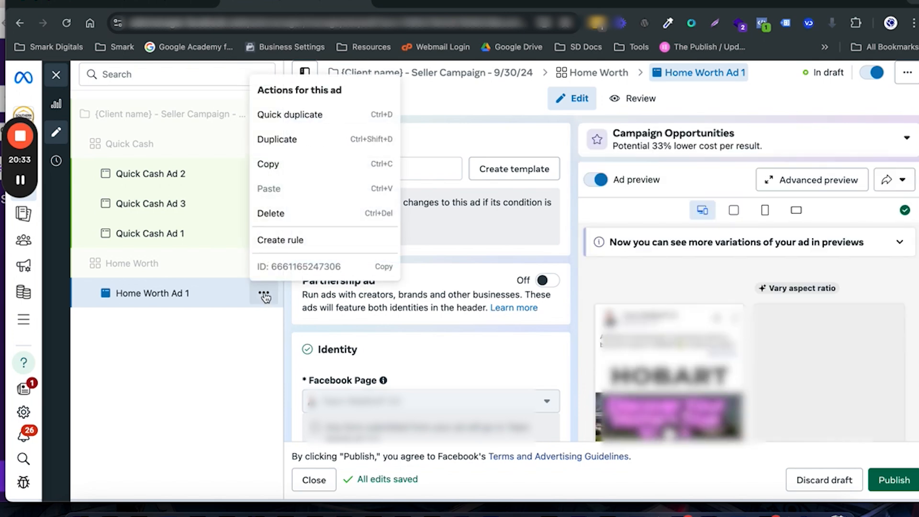
{"action": "left_click", "coordinate": [281, 116]}
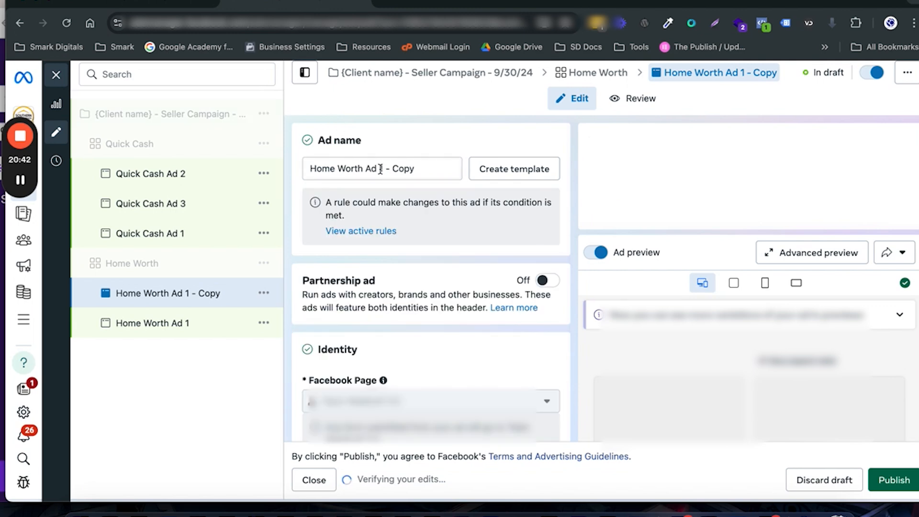
{"action": "left_click_drag", "start_coordinate": [379, 169], "coordinate": [414, 167]}
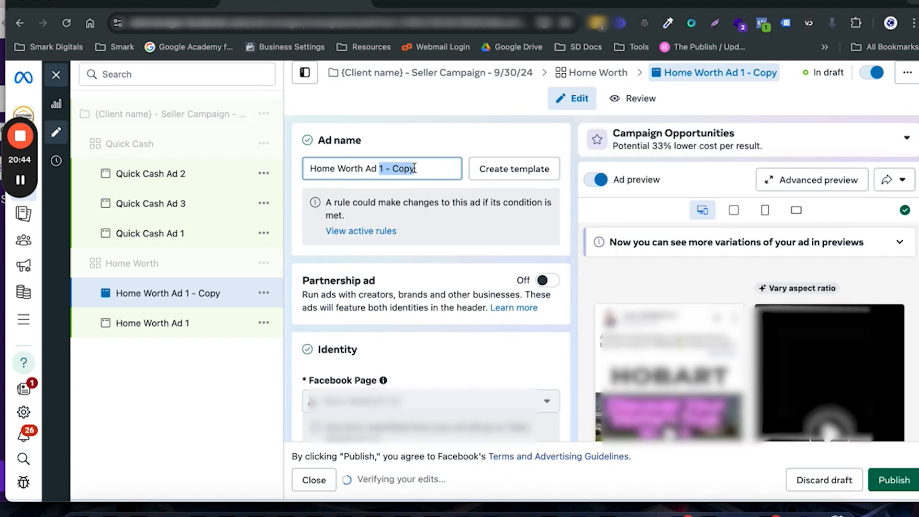
{"action": "type", "text": "2"}
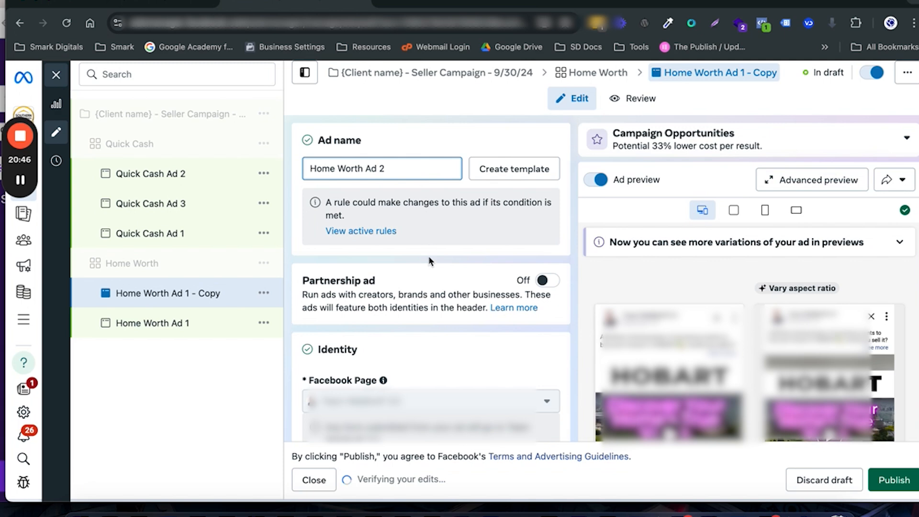
Step: Remove all media from Home Worth Ad 2's ad creative
{"action": "scroll", "coordinate": [430, 261], "scroll_direction": "down", "scroll_amount": 5}
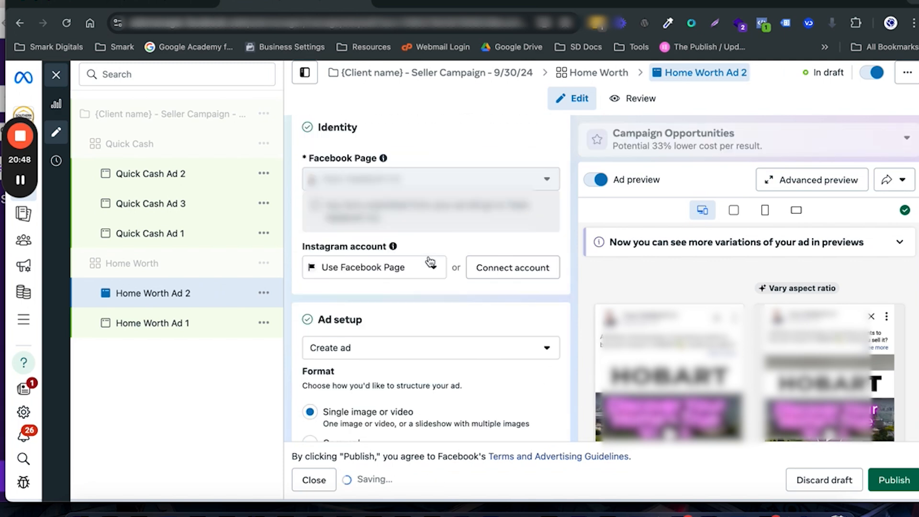
{"action": "scroll", "coordinate": [430, 262], "scroll_direction": "down", "scroll_amount": 4}
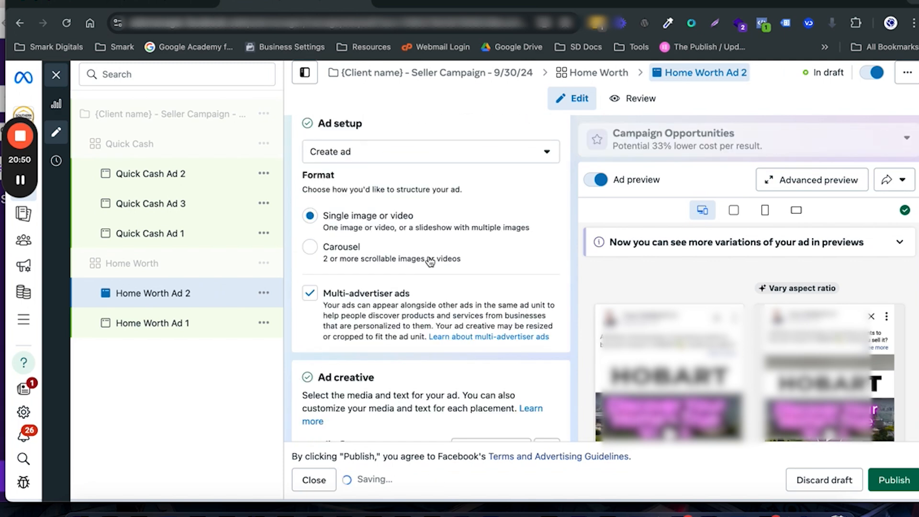
{"action": "scroll", "coordinate": [429, 261], "scroll_direction": "down", "scroll_amount": 5}
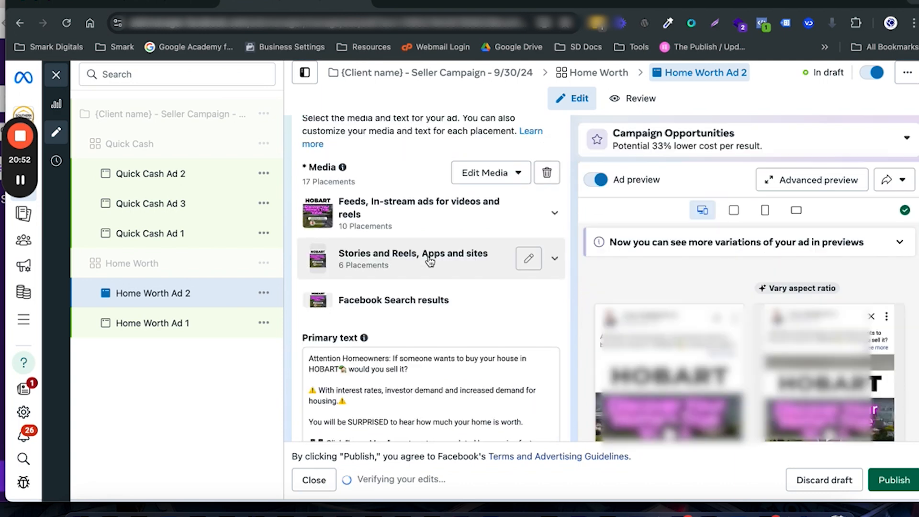
{"action": "left_click", "coordinate": [546, 174]}
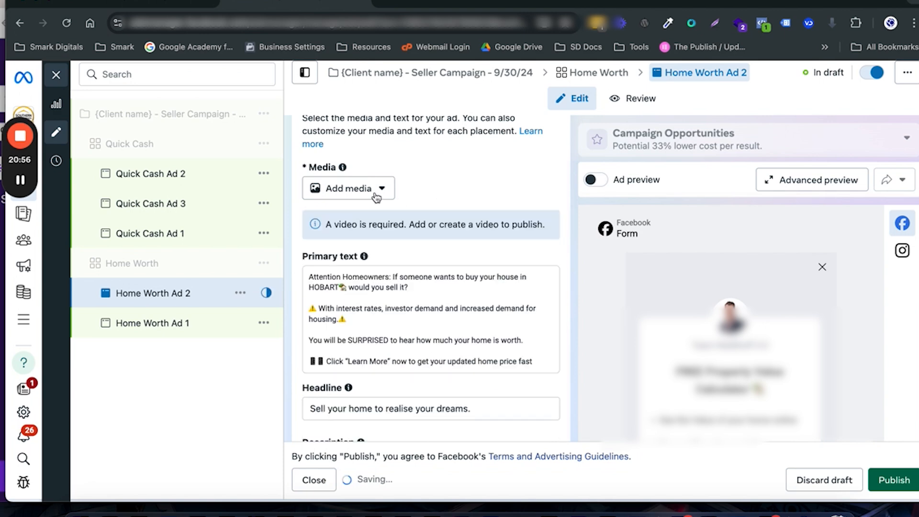
Step: Add the 1080 × 1080 Hobart waterfront video whose file number is 12 to Home Worth Ad 2, keeping the original crops
{"action": "left_click", "coordinate": [376, 196]}
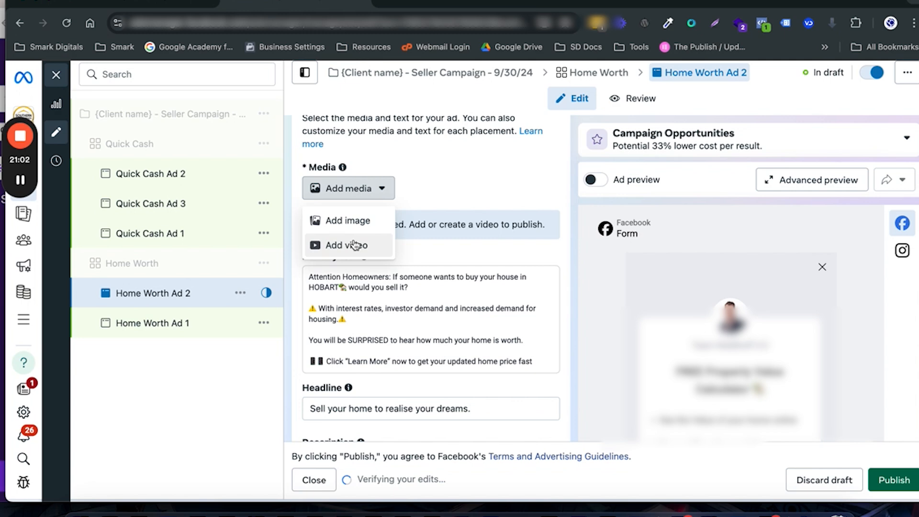
{"action": "left_click", "coordinate": [354, 245]}
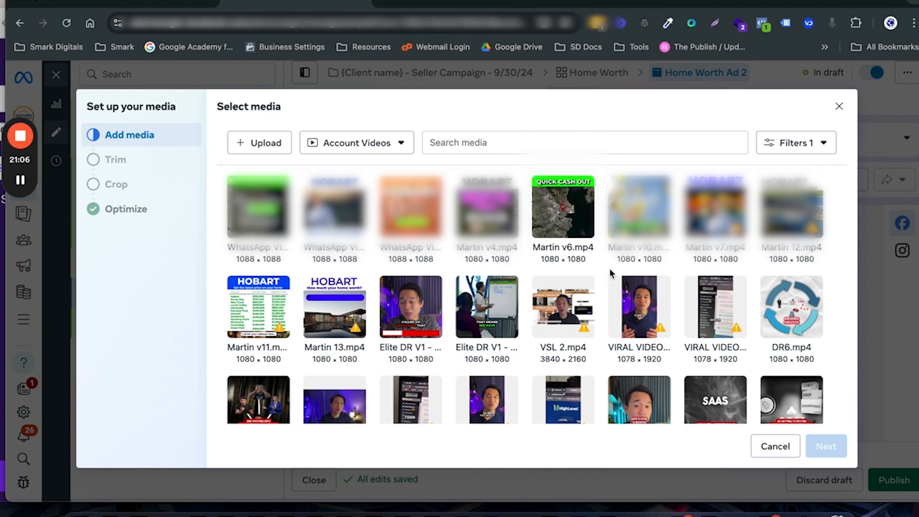
{"action": "left_click", "coordinate": [784, 205]}
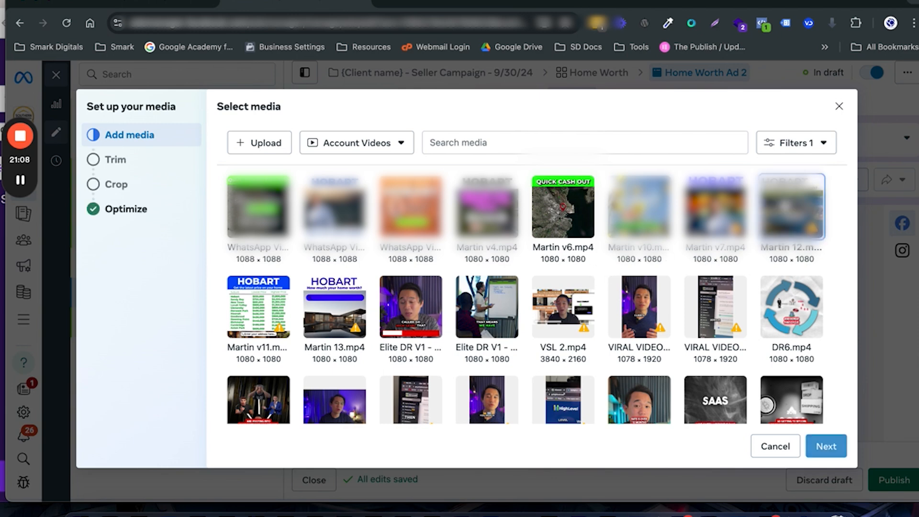
{"action": "left_click", "coordinate": [819, 450]}
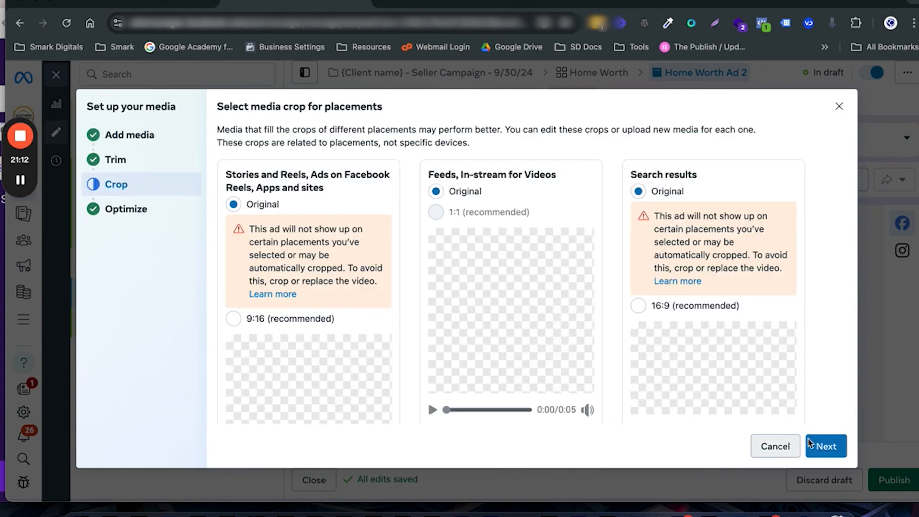
{"action": "left_click", "coordinate": [825, 447]}
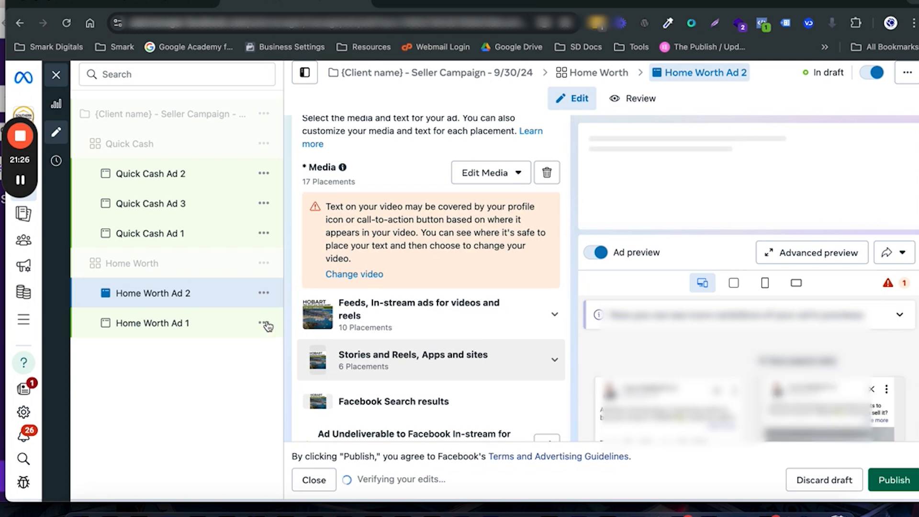
Step: Duplicate Home Worth Ad 2 and replace the copy's media with the Hobart video captioned "How much your home worth?", keeping original crops and default optimizations
{"action": "left_click", "coordinate": [263, 295]}
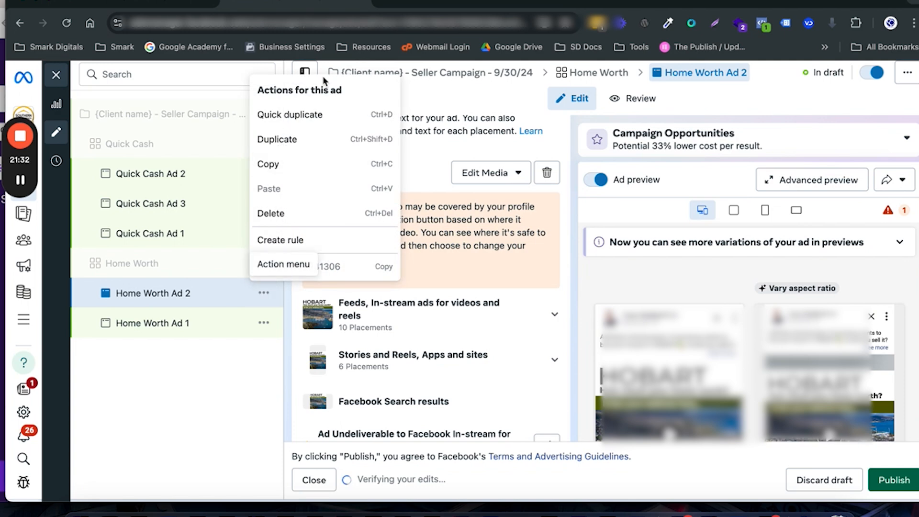
{"action": "left_click", "coordinate": [328, 120]}
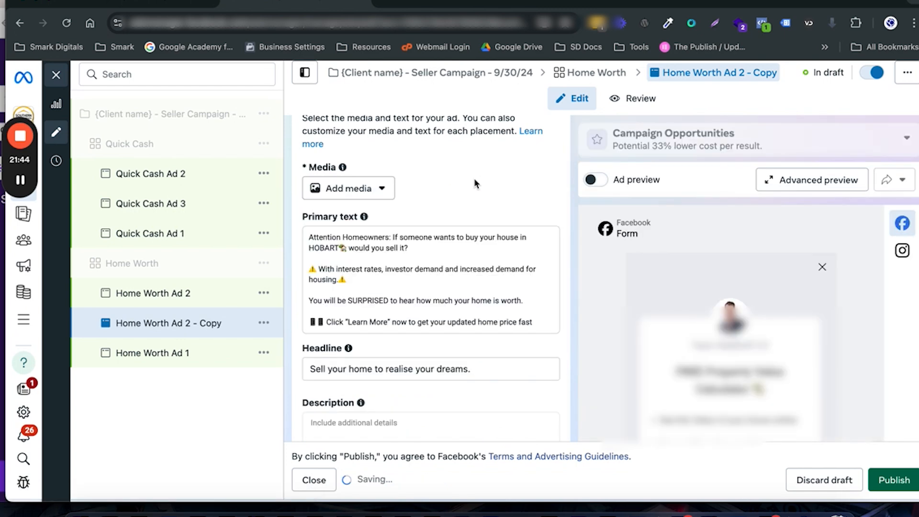
{"action": "left_click", "coordinate": [363, 190]}
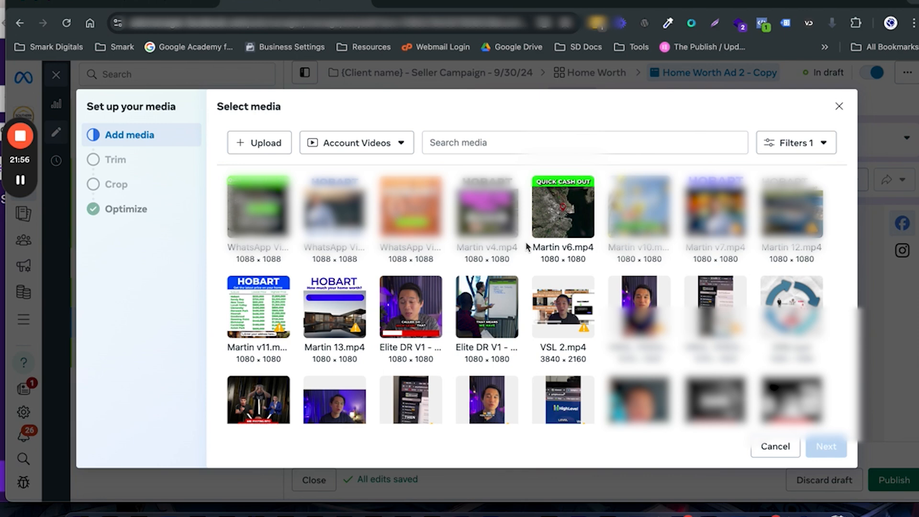
{"action": "left_click", "coordinate": [332, 318]}
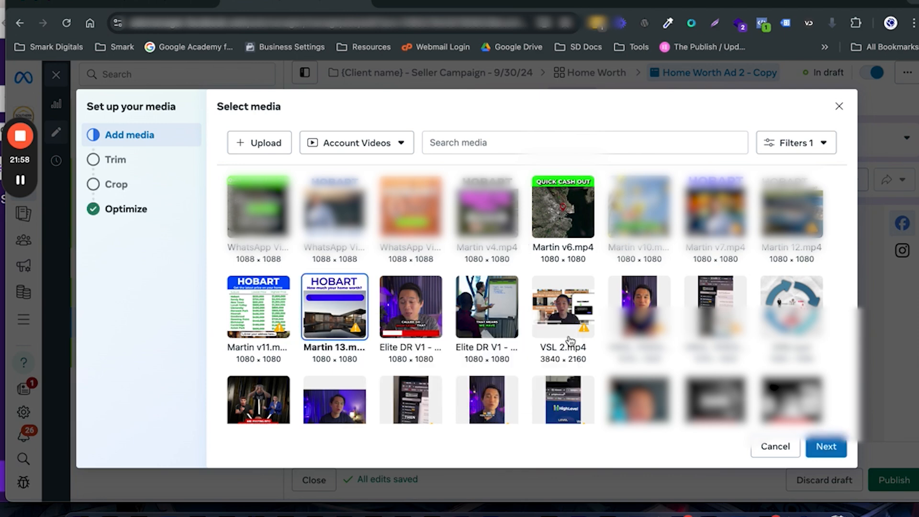
{"action": "left_click", "coordinate": [825, 446]}
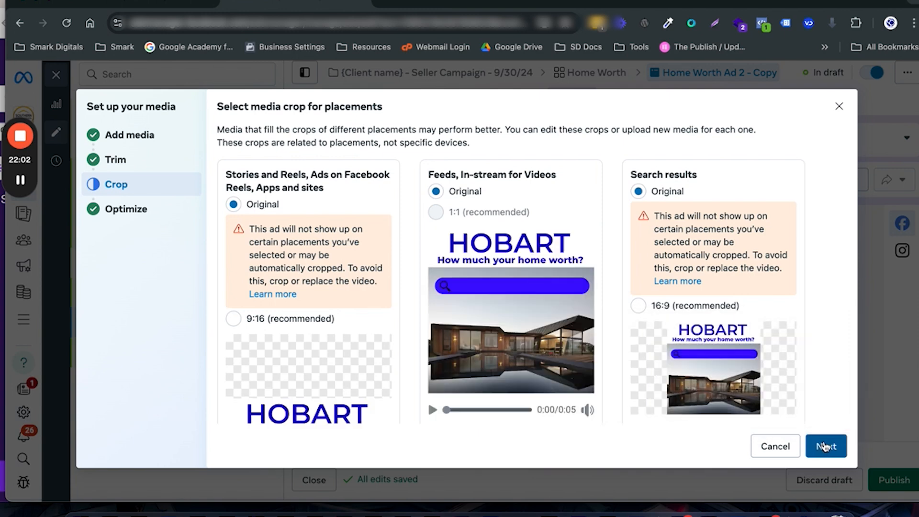
{"action": "left_click", "coordinate": [825, 446]}
{"action": "scroll", "coordinate": [824, 452], "scroll_direction": "down", "scroll_amount": 2}
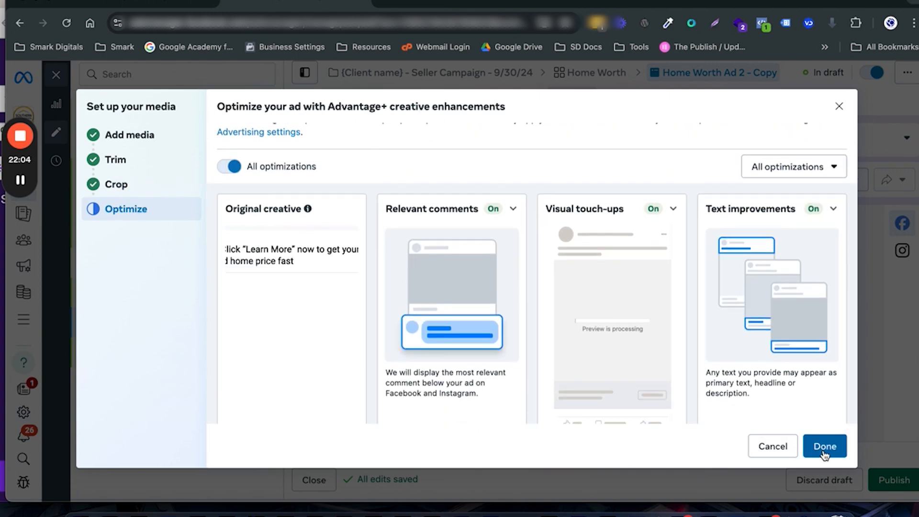
{"action": "scroll", "coordinate": [720, 450], "scroll_direction": "up", "scroll_amount": 2}
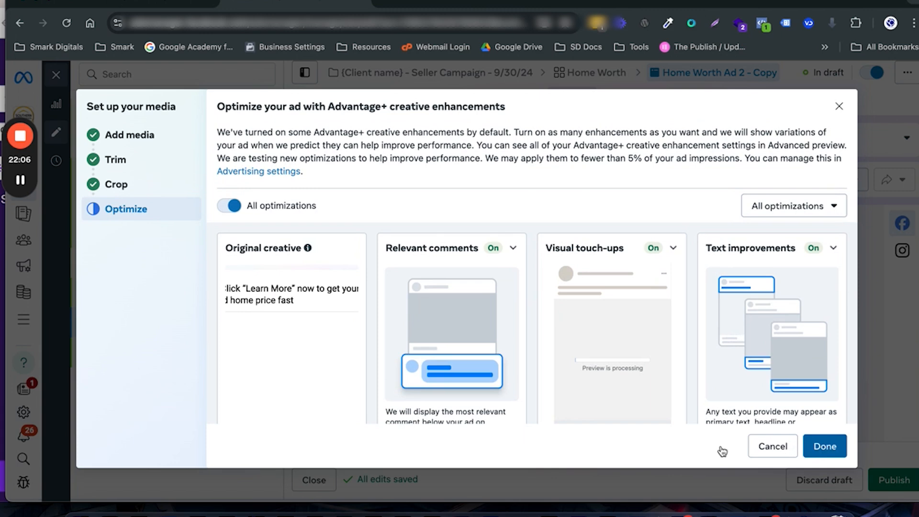
{"action": "left_click", "coordinate": [825, 446]}
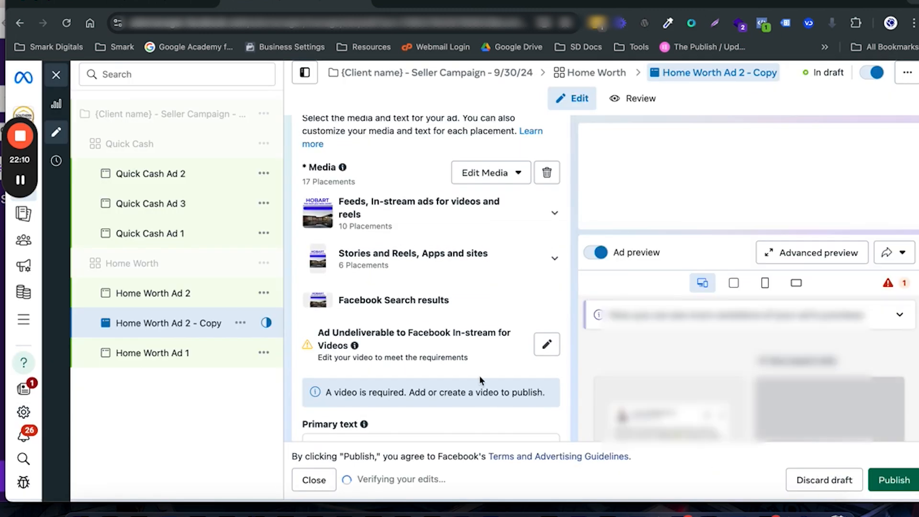
Step: Rename the copy of Home Worth Ad 2 as "Home Worth Ad 3"
{"action": "scroll", "coordinate": [481, 381], "scroll_direction": "up", "scroll_amount": 15}
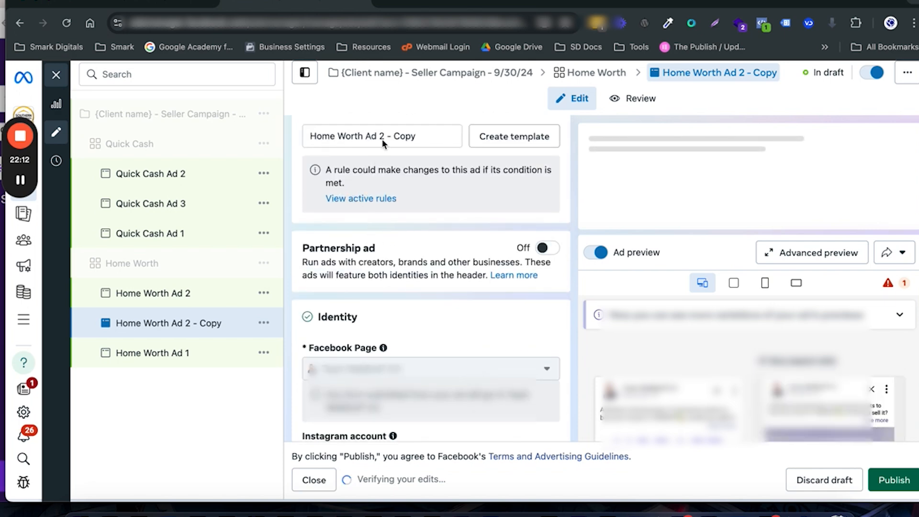
{"action": "left_click_drag", "start_coordinate": [380, 138], "coordinate": [416, 138]}
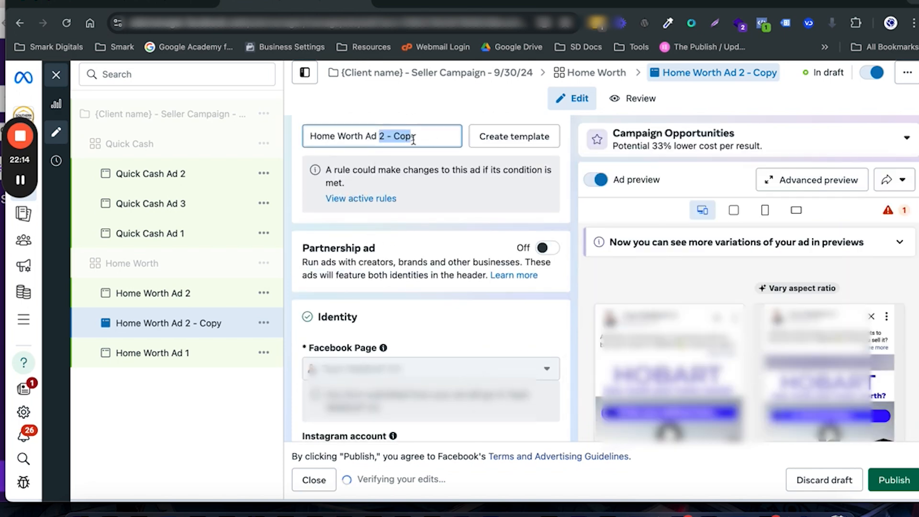
{"action": "type", "text": "3"}
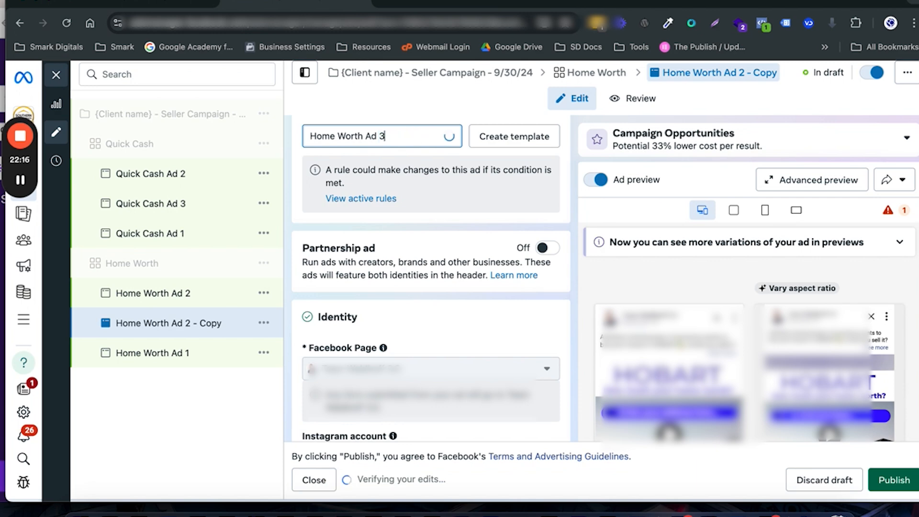
{"action": "left_click", "coordinate": [428, 112]}
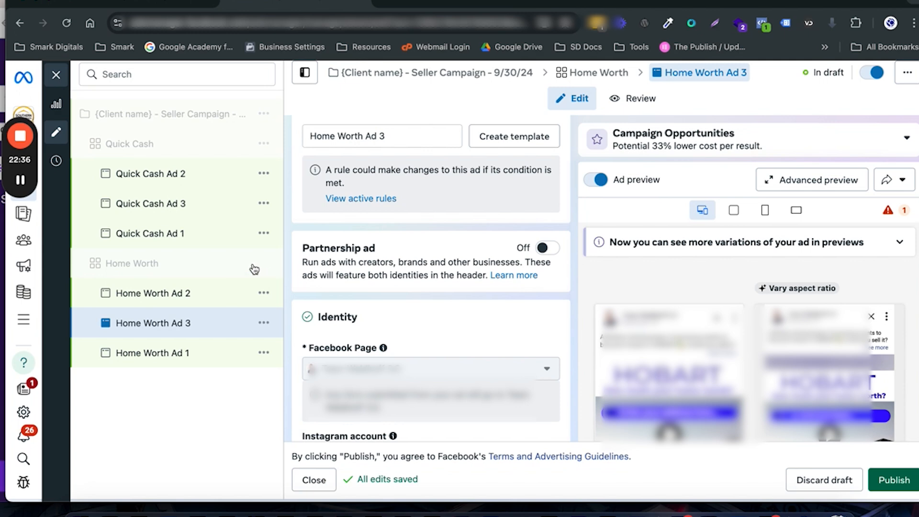
Step: Switch to the LeadEstate CRM settings and open the Facebook form fields mapping under Integrations
{"action": "left_click", "coordinate": [153, 261]}
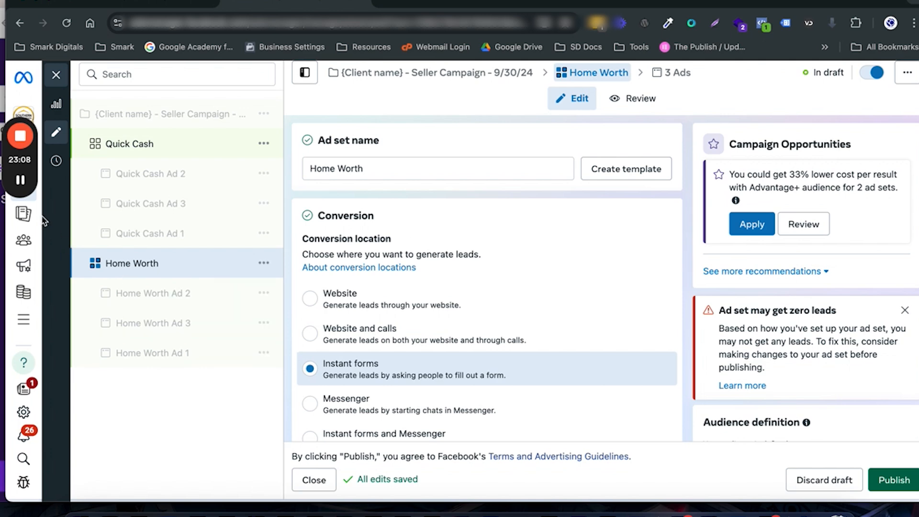
{"action": "mouse_move", "coordinate": [21, 181]}
{"action": "left_click", "coordinate": [20, 180]}
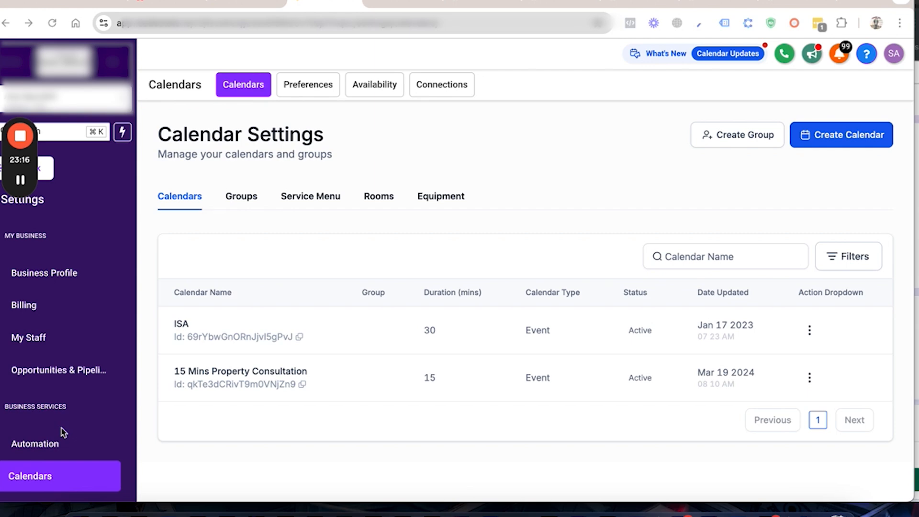
{"action": "scroll", "coordinate": [61, 428], "scroll_direction": "down", "scroll_amount": 4}
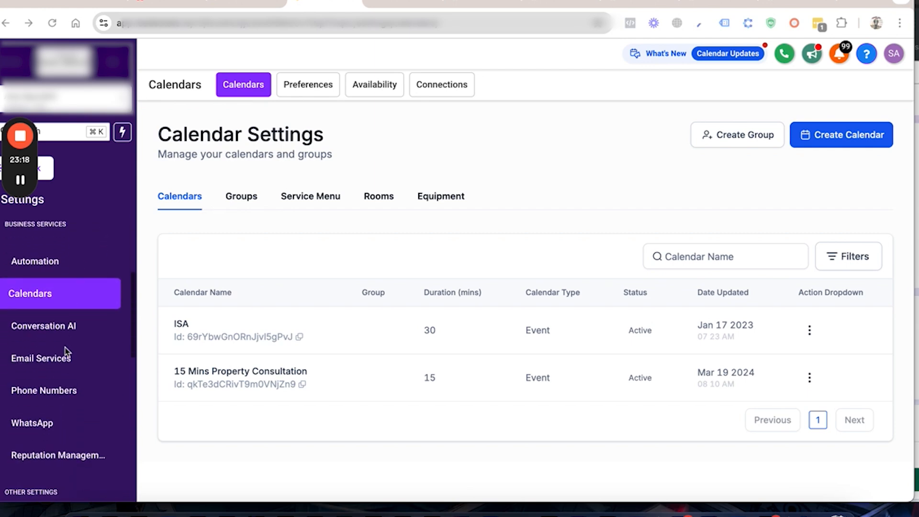
{"action": "scroll", "coordinate": [71, 383], "scroll_direction": "down", "scroll_amount": 4}
{"action": "scroll", "coordinate": [64, 352], "scroll_direction": "down", "scroll_amount": 3}
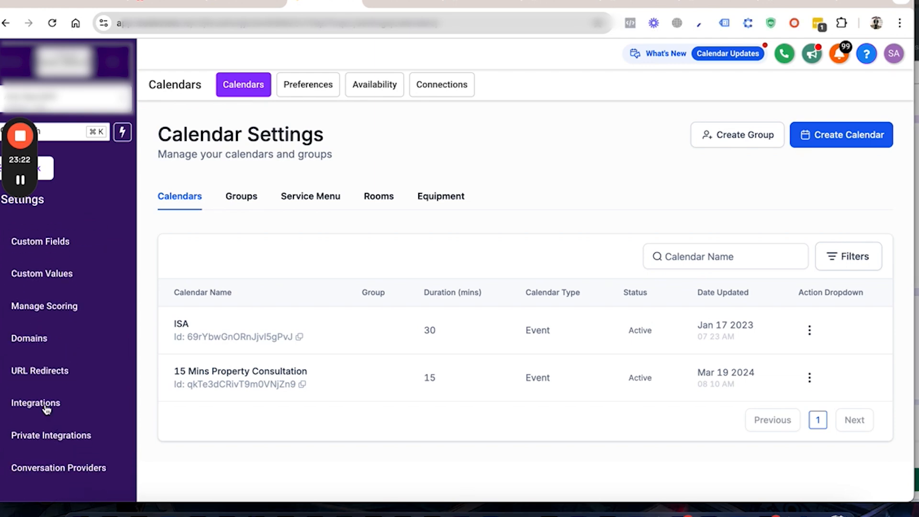
{"action": "left_click", "coordinate": [55, 408]}
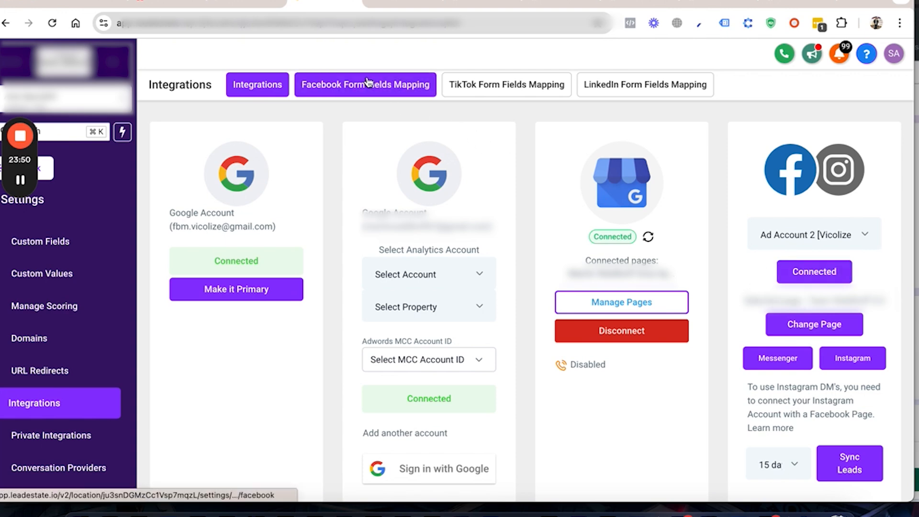
{"action": "left_click", "coordinate": [338, 90]}
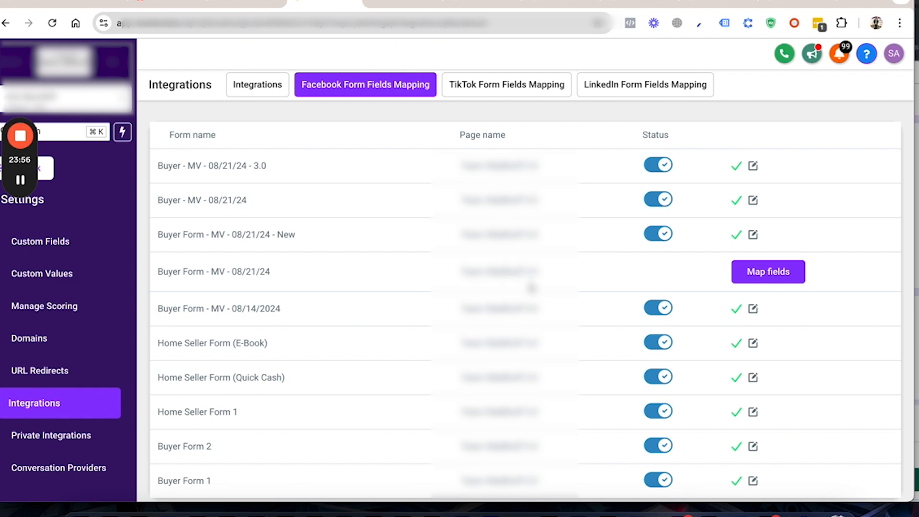
Step: Map the Full name field of Home Seller Form 1 to the CRM's First name field and update the mapping
{"action": "scroll", "coordinate": [526, 287], "scroll_direction": "down", "scroll_amount": 1}
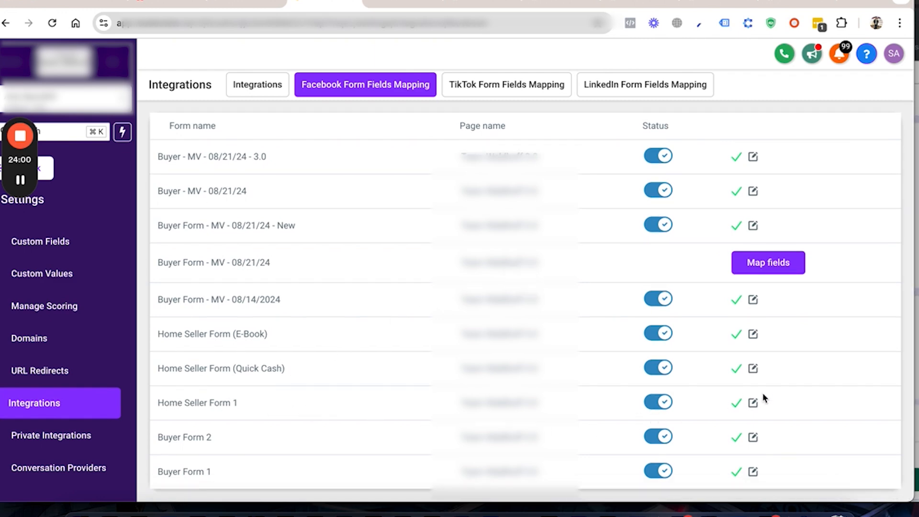
{"action": "left_click", "coordinate": [765, 268]}
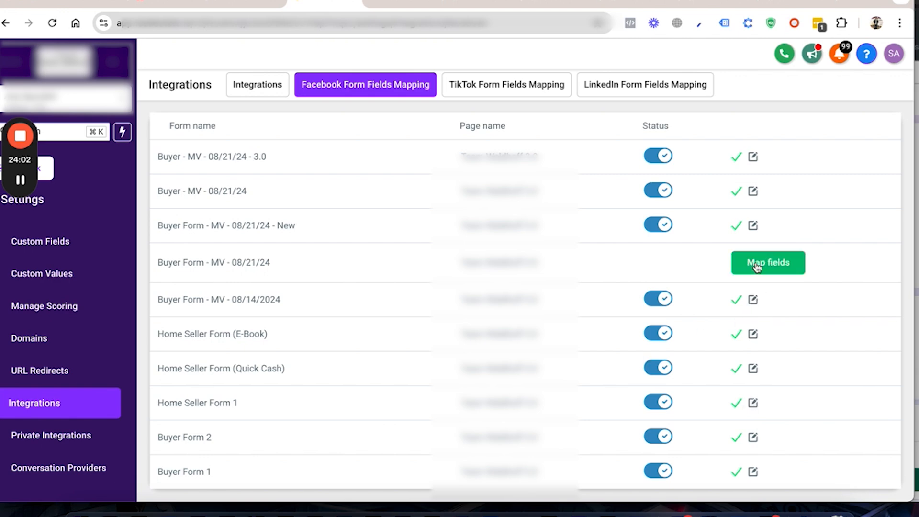
{"action": "left_click", "coordinate": [753, 404]}
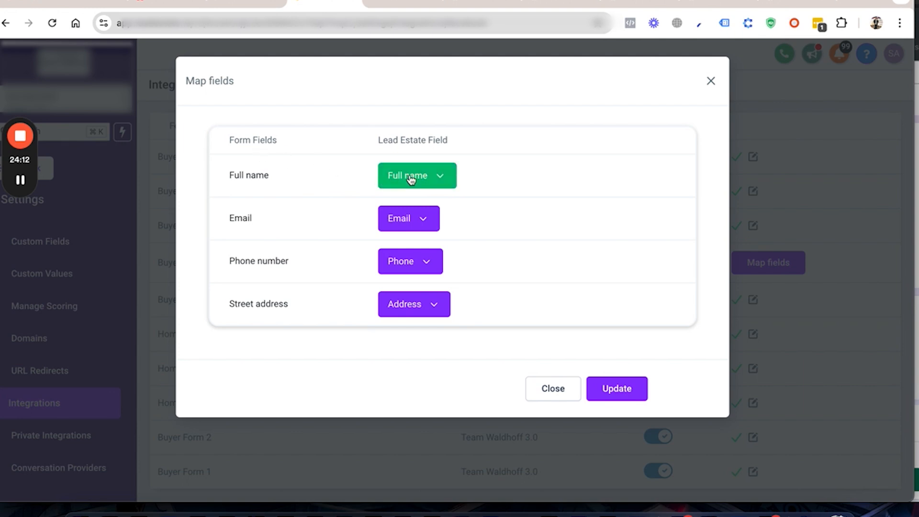
{"action": "left_click", "coordinate": [437, 185]}
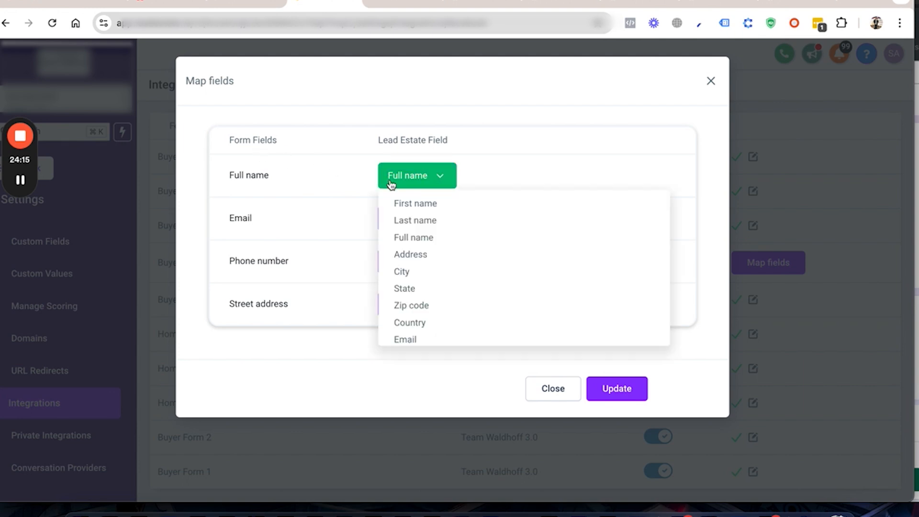
{"action": "left_click", "coordinate": [416, 205]}
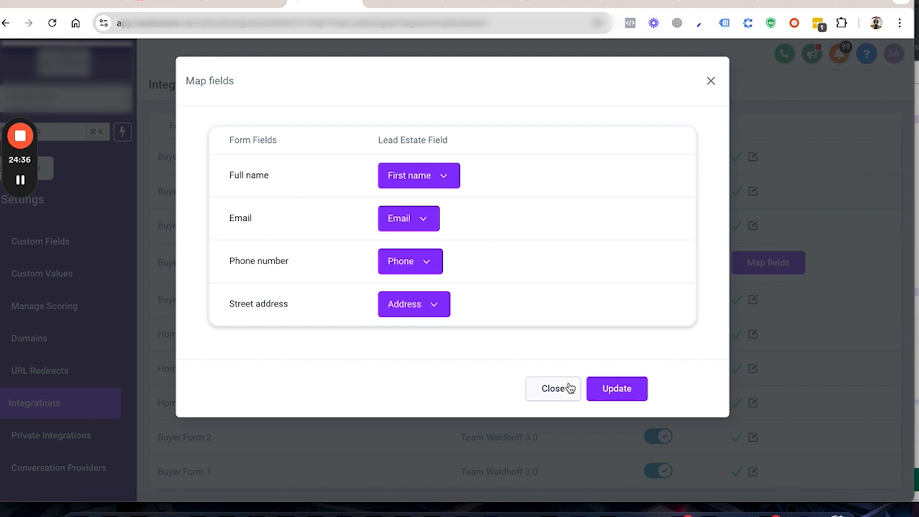
{"action": "left_click", "coordinate": [610, 388]}
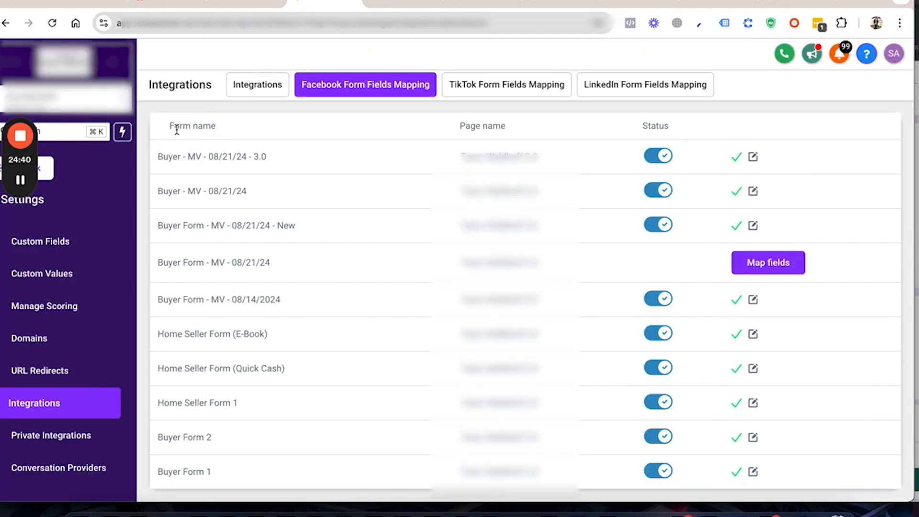
Step: Open Meta's Lead Ads Testing Tool at developers.facebook.com/tools/lead-ads-testing in a new browser tab
{"action": "mouse_move", "coordinate": [20, 180]}
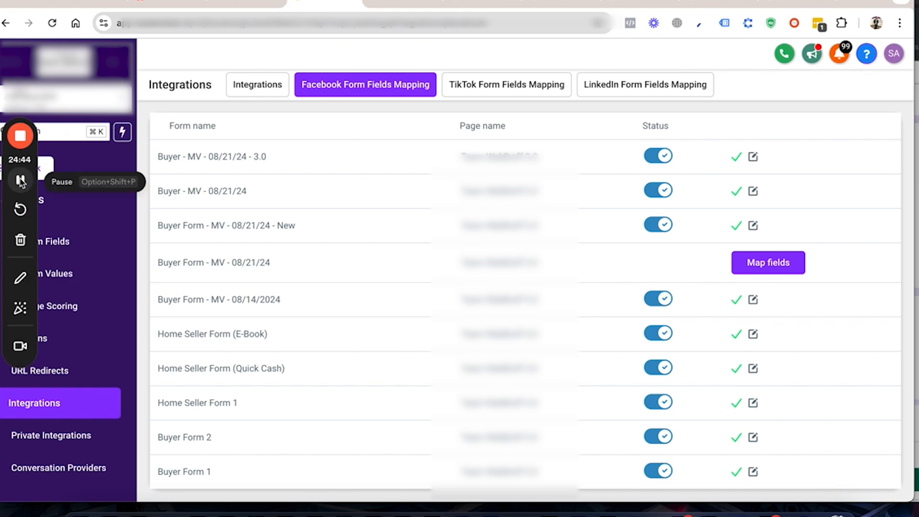
{"action": "left_click", "coordinate": [847, 3]}
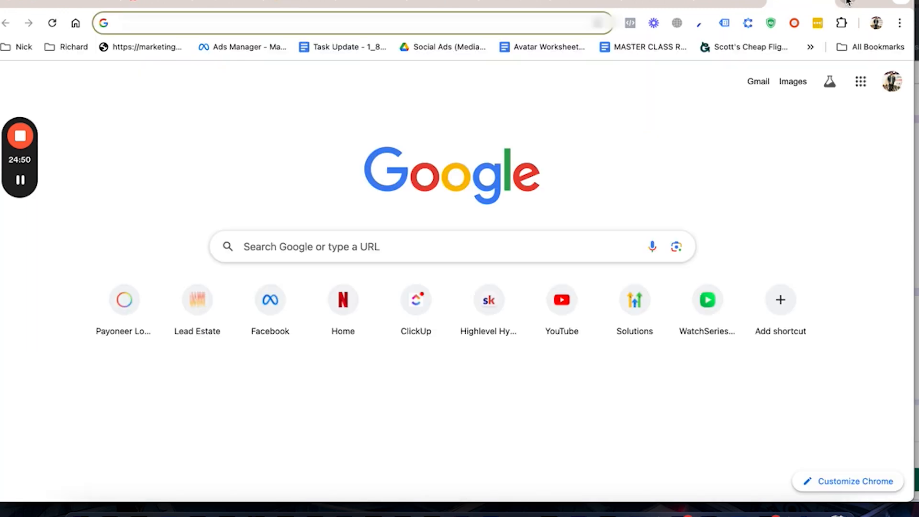
{"action": "type", "text": "dev"}
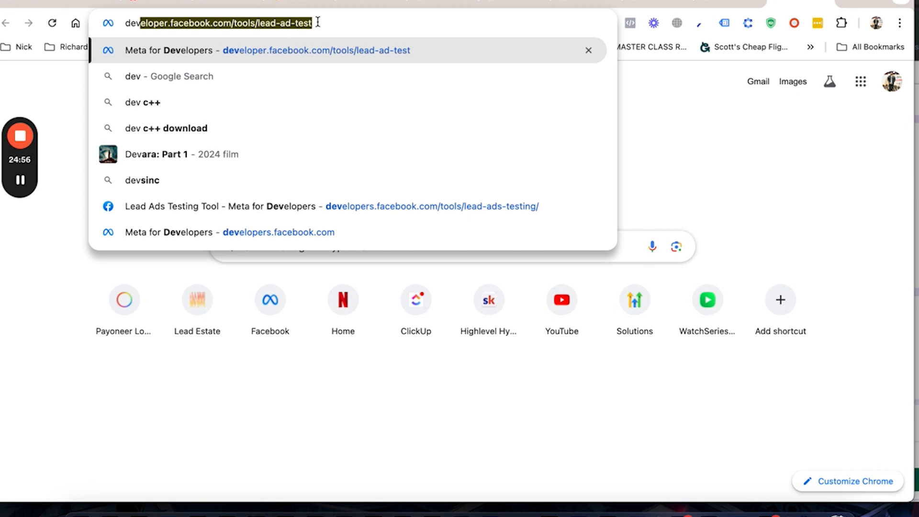
{"action": "key", "text": "Return"}
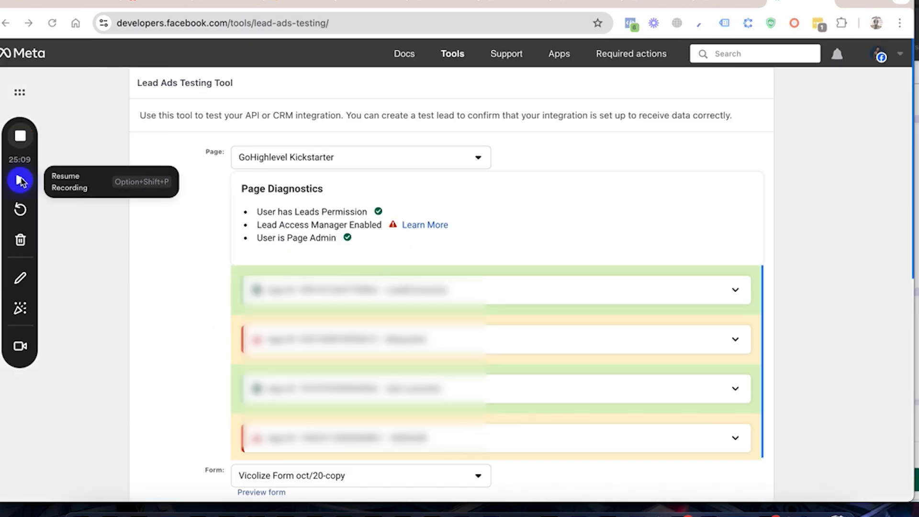
{"action": "left_click", "coordinate": [19, 181]}
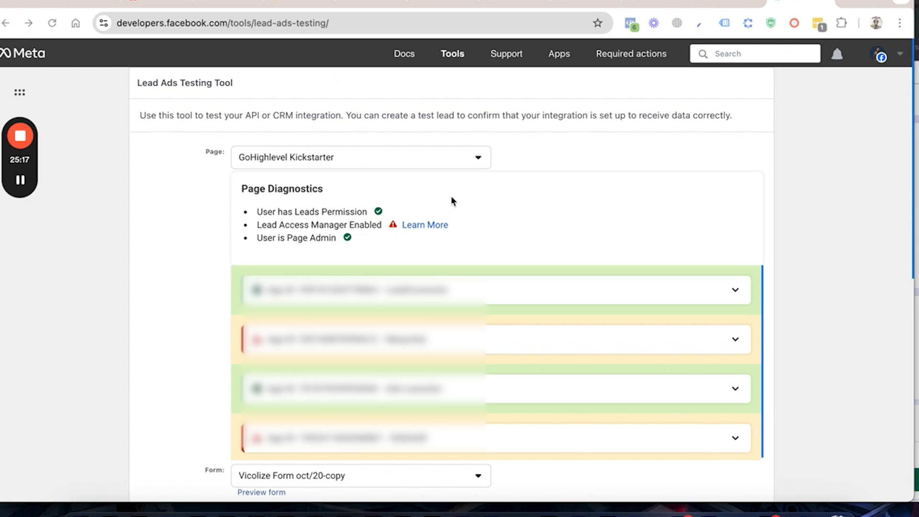
Step: Find the client team's 3.0 page by searching the page list for "wa" and select it for testing
{"action": "scroll", "coordinate": [501, 236], "scroll_direction": "down", "scroll_amount": 1}
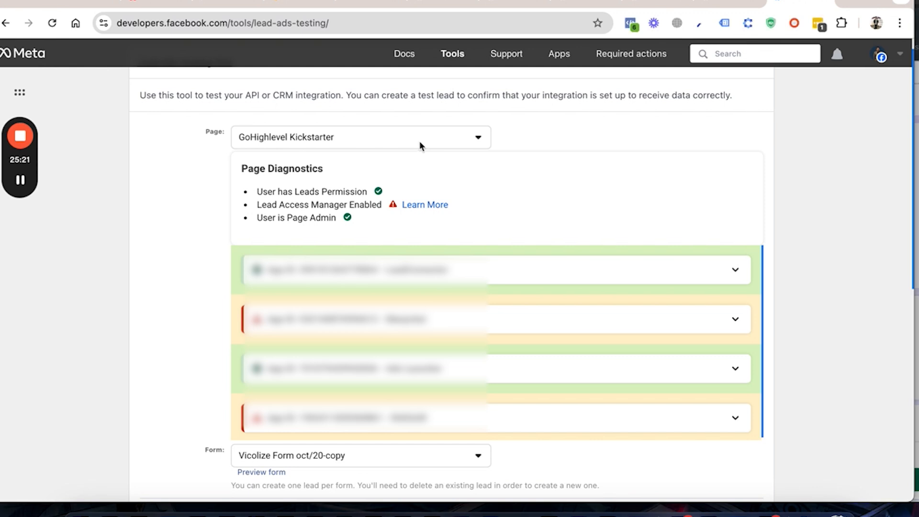
{"action": "left_click", "coordinate": [477, 139]}
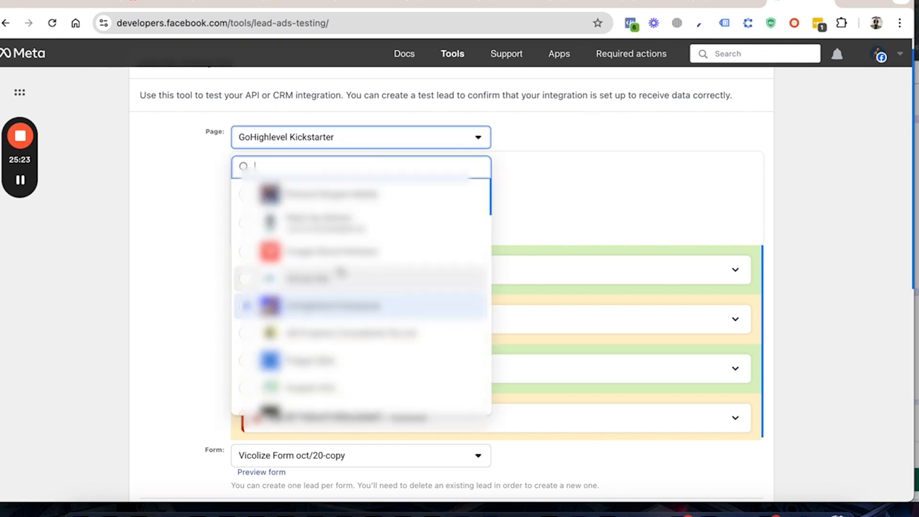
{"action": "scroll", "coordinate": [340, 271], "scroll_direction": "down", "scroll_amount": 6}
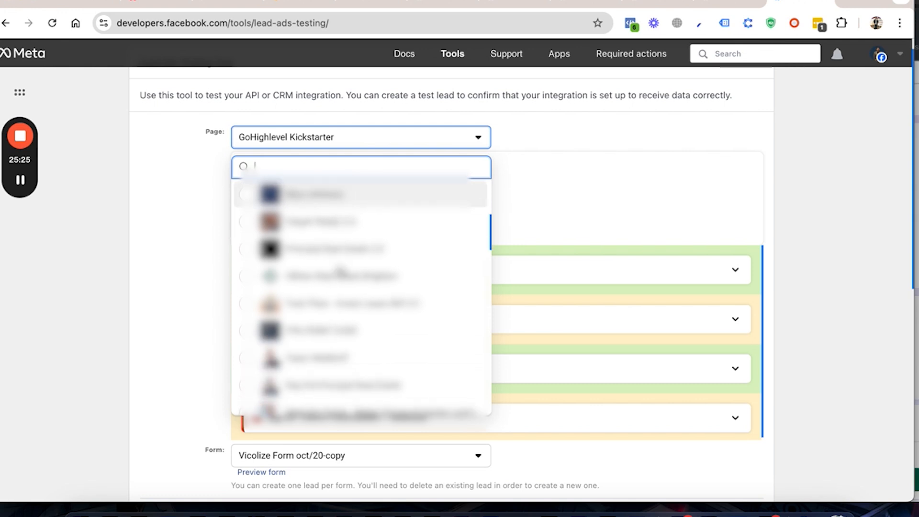
{"action": "scroll", "coordinate": [340, 274], "scroll_direction": "down", "scroll_amount": 7}
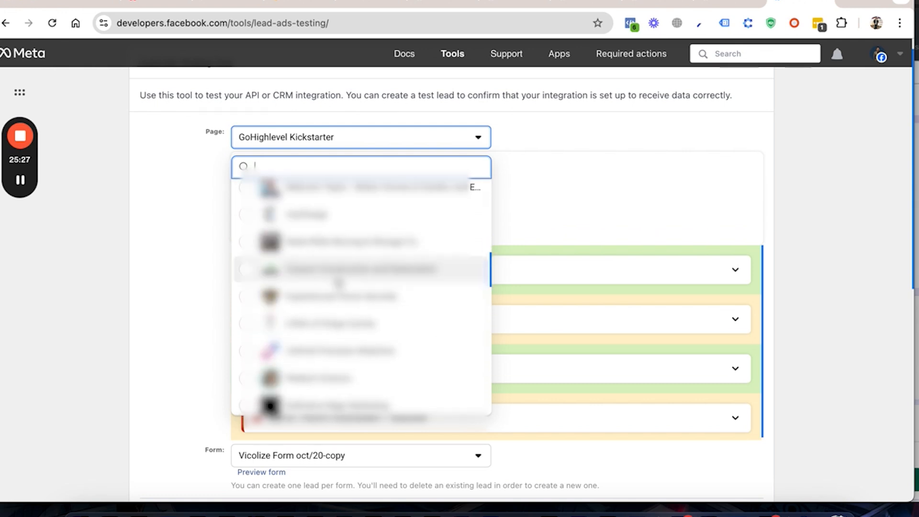
{"action": "scroll", "coordinate": [338, 284], "scroll_direction": "down", "scroll_amount": 8}
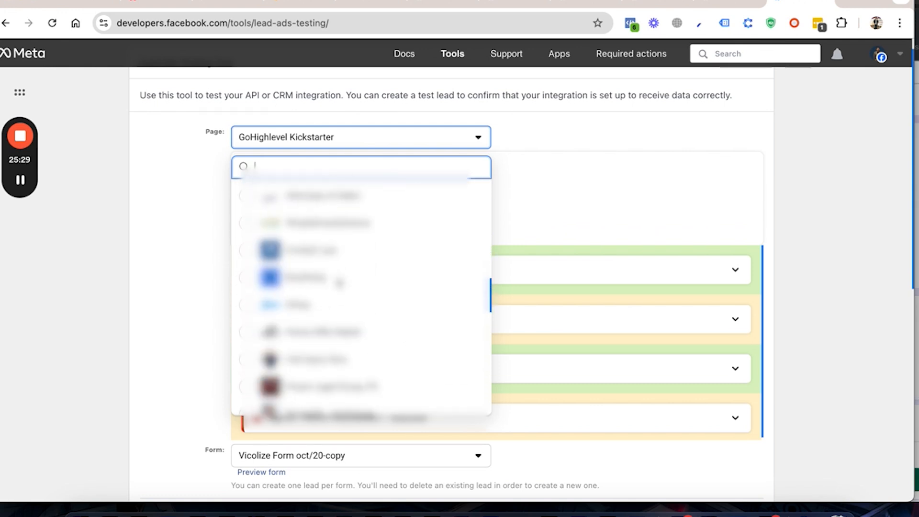
{"action": "scroll", "coordinate": [338, 283], "scroll_direction": "down", "scroll_amount": 8}
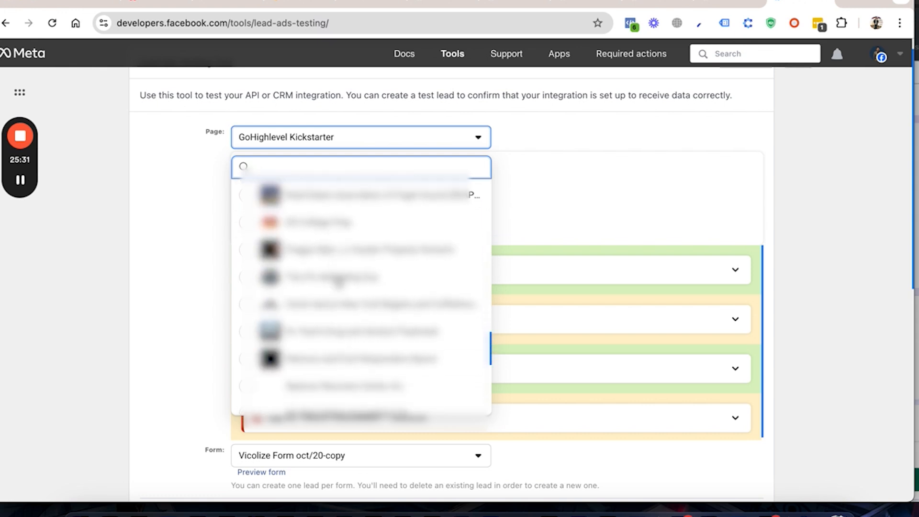
{"action": "scroll", "coordinate": [338, 284], "scroll_direction": "up", "scroll_amount": 10}
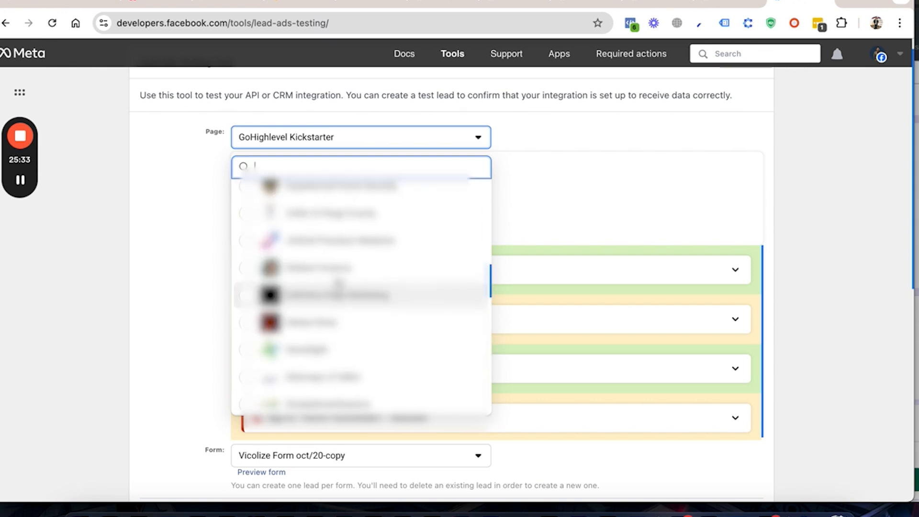
{"action": "scroll", "coordinate": [339, 284], "scroll_direction": "up", "scroll_amount": 1}
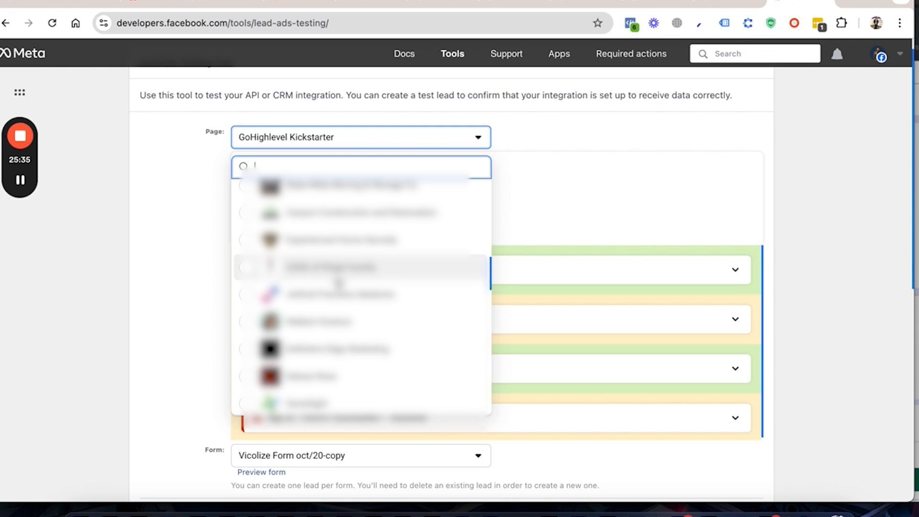
{"action": "type", "text": "mar"}
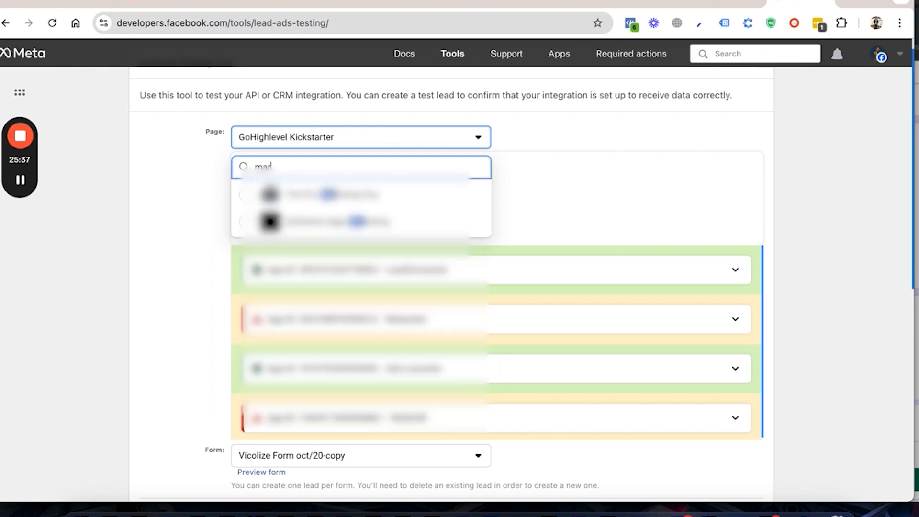
{"action": "type", "text": "t"}
{"action": "key", "text": "BackSpace"}
{"action": "key", "text": "BackSpace"}
{"action": "key", "text": "BackSpace"}
{"action": "key", "text": "BackSpace"}
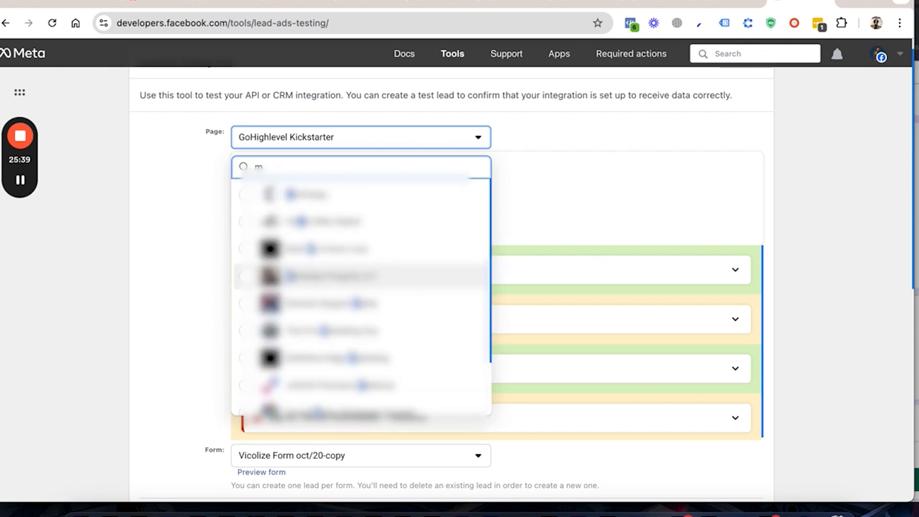
{"action": "type", "text": "waa"}
{"action": "key", "text": "BackSpace"}
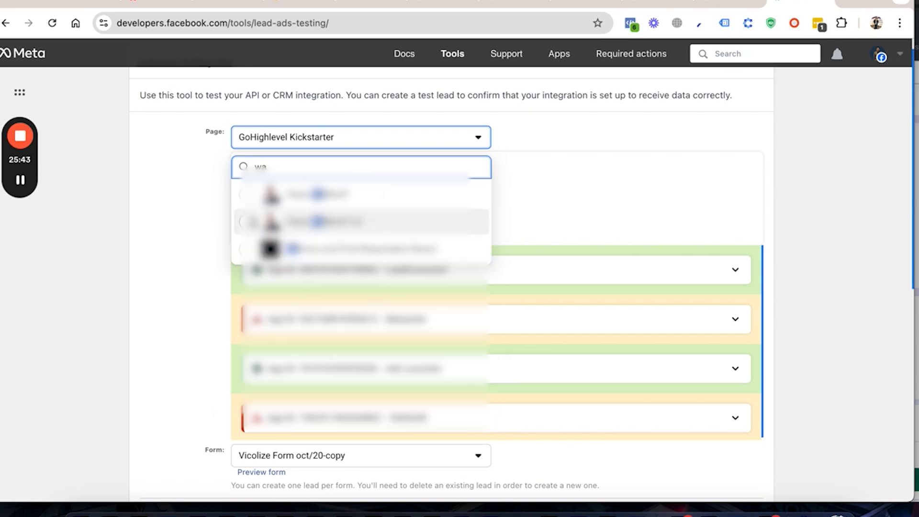
{"action": "left_click", "coordinate": [252, 218]}
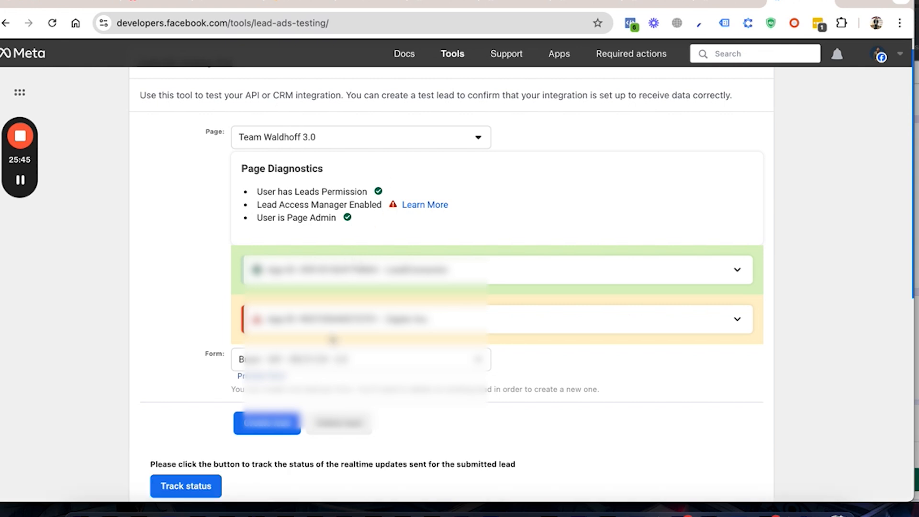
Step: Choose Home Seller Form 1 as the form for the test lead
{"action": "left_click", "coordinate": [340, 359]}
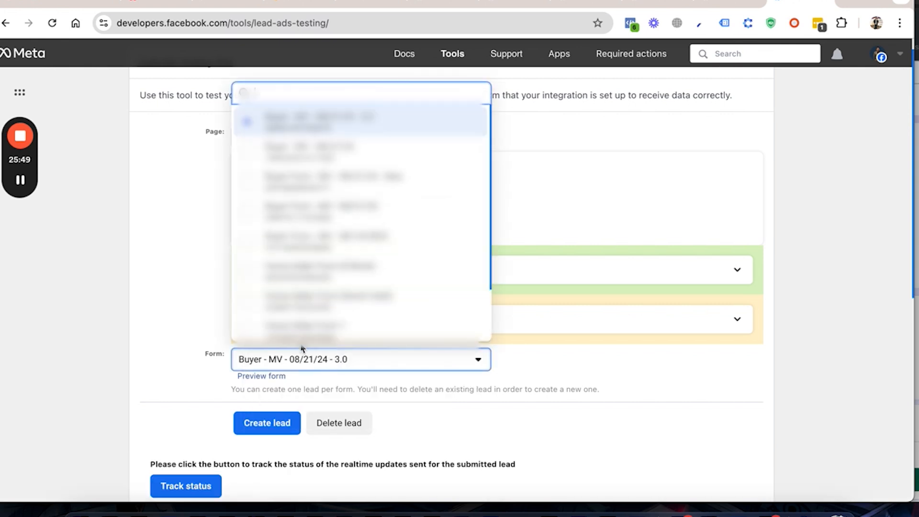
{"action": "left_click", "coordinate": [311, 329]}
{"action": "scroll", "coordinate": [209, 344], "scroll_direction": "down", "scroll_amount": 3}
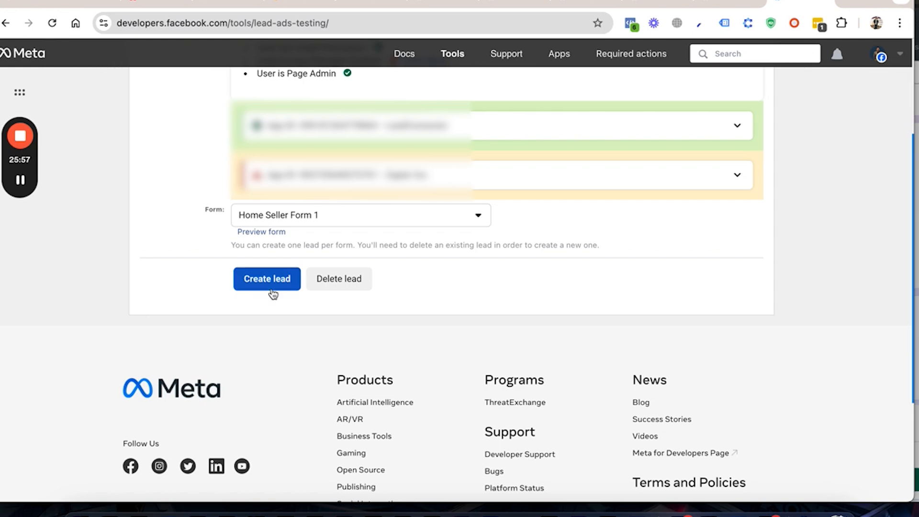
Step: Switch back to the LeadEstate CRM, leave the settings and open the Contacts list to look for new leads
{"action": "left_click", "coordinate": [294, 2]}
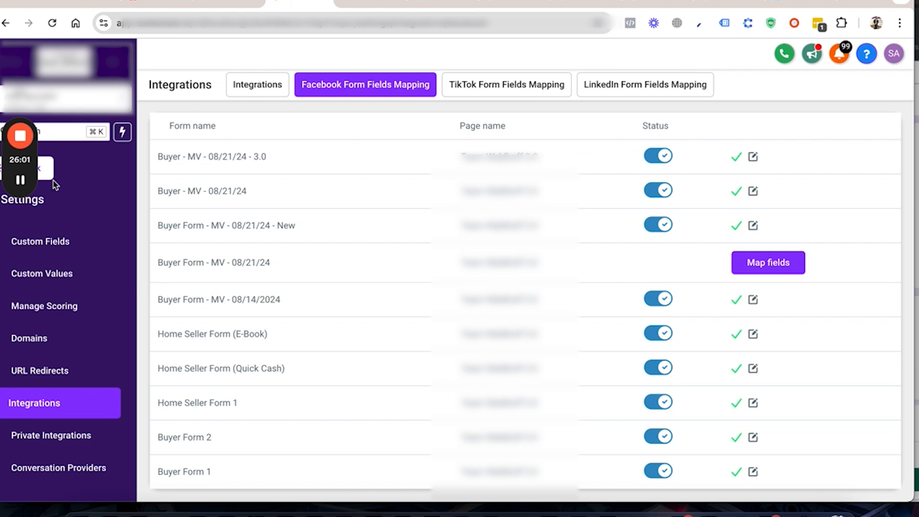
{"action": "left_click", "coordinate": [47, 173]}
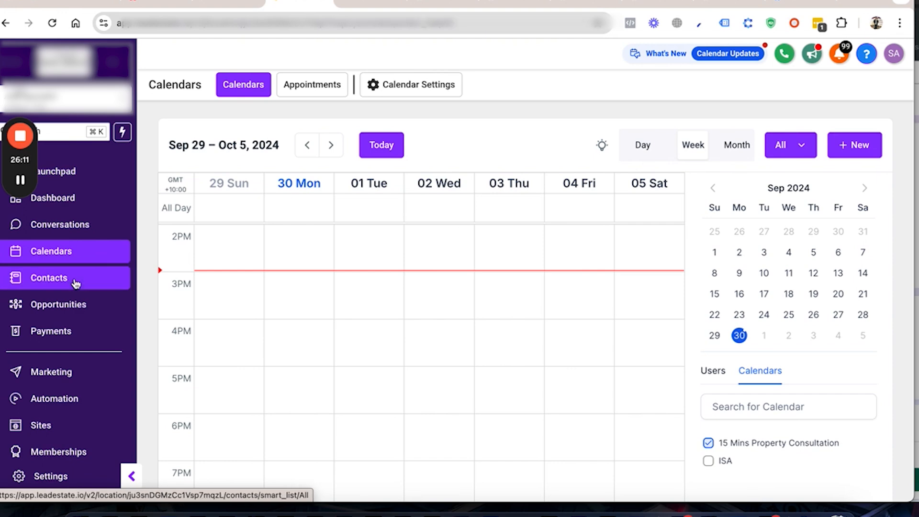
{"action": "left_click", "coordinate": [76, 283]}
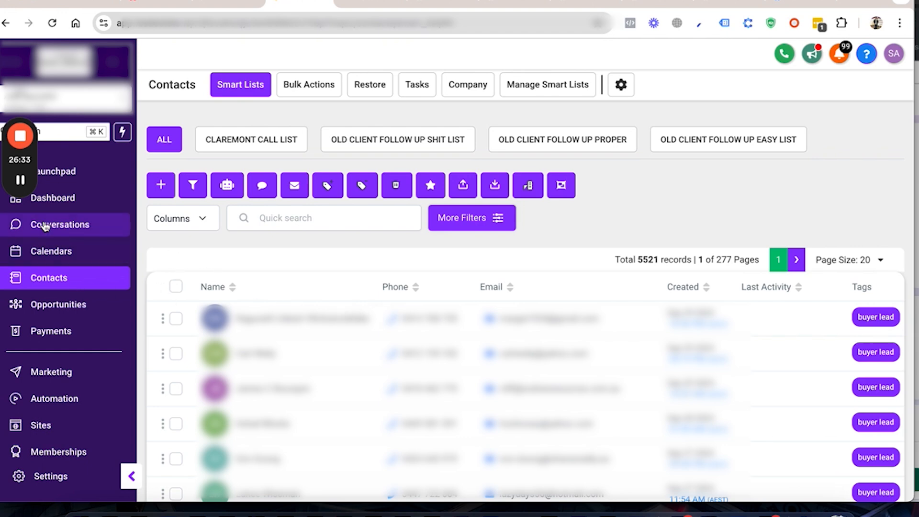
{"action": "mouse_move", "coordinate": [28, 188]}
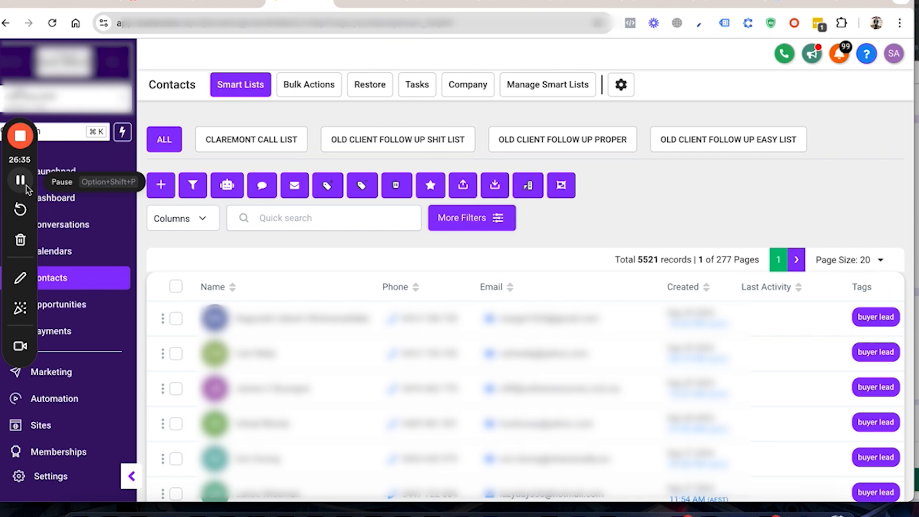
{"action": "left_click", "coordinate": [25, 186]}
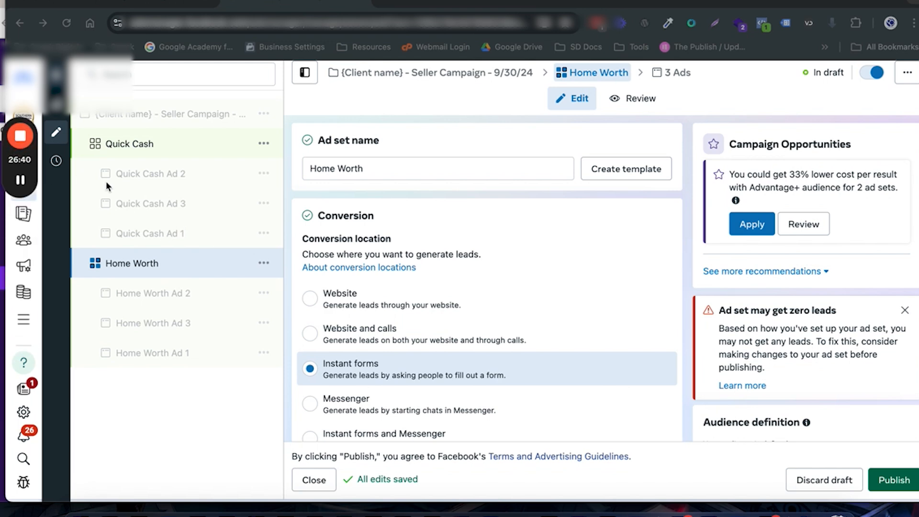
Step: Open the Buyer Lead Campaign - 8/15/24 in Meta Ads Manager and review its ad sets' results, cost per result and amount spent
{"action": "mouse_move", "coordinate": [21, 185]}
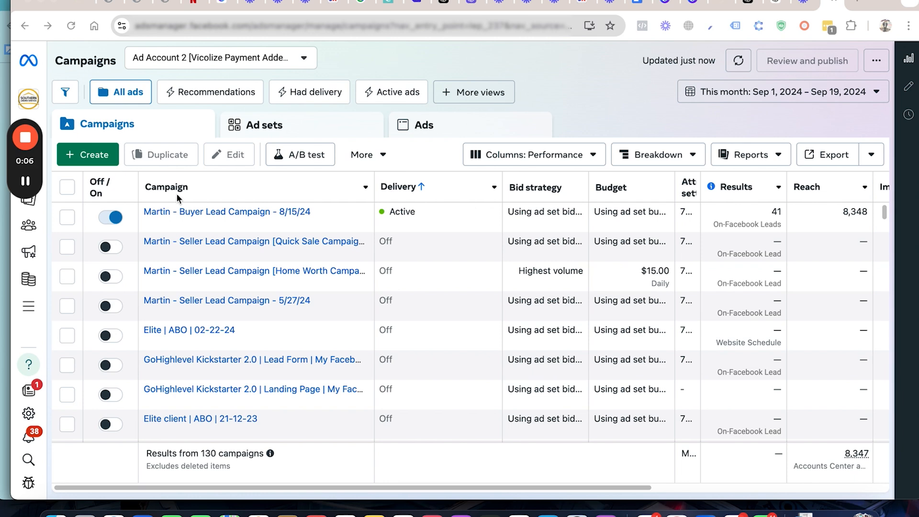
{"action": "left_click", "coordinate": [187, 214]}
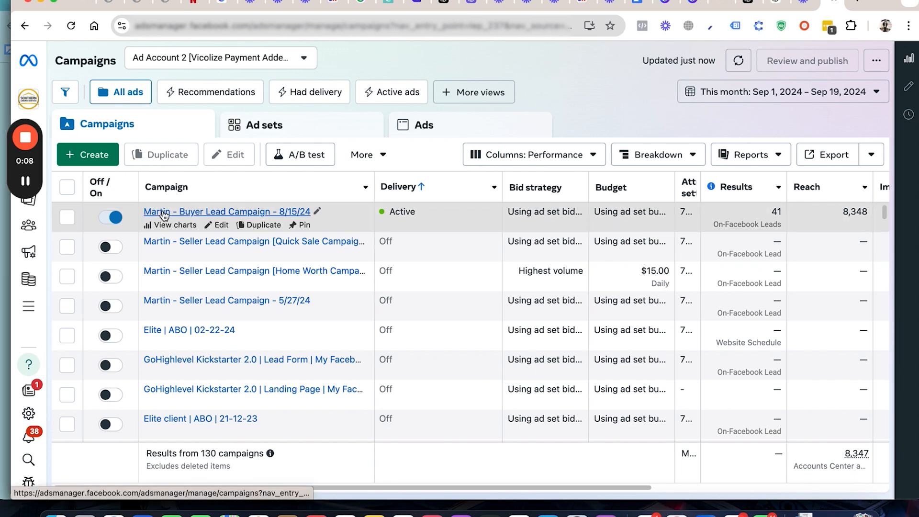
{"action": "left_click", "coordinate": [196, 215]}
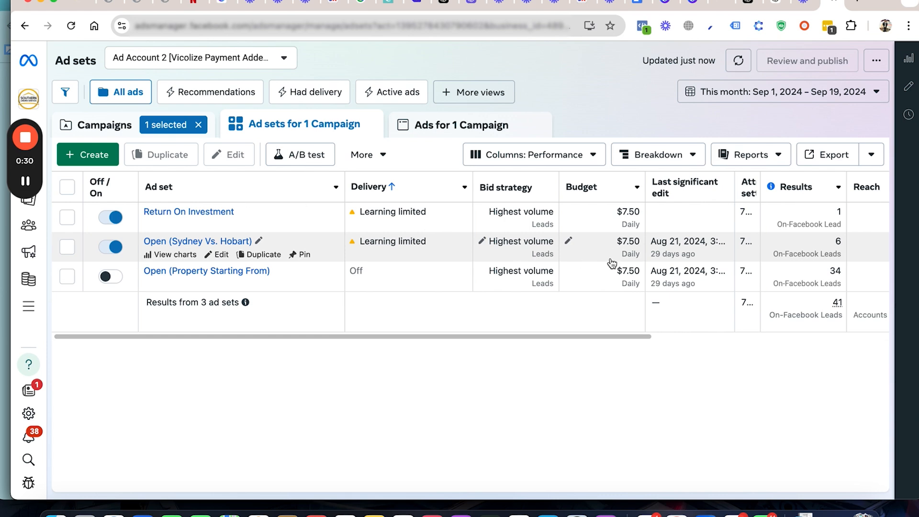
{"action": "scroll", "coordinate": [626, 261], "scroll_direction": "right", "scroll_amount": 3}
{"action": "scroll", "coordinate": [626, 260], "scroll_direction": "right", "scroll_amount": 5}
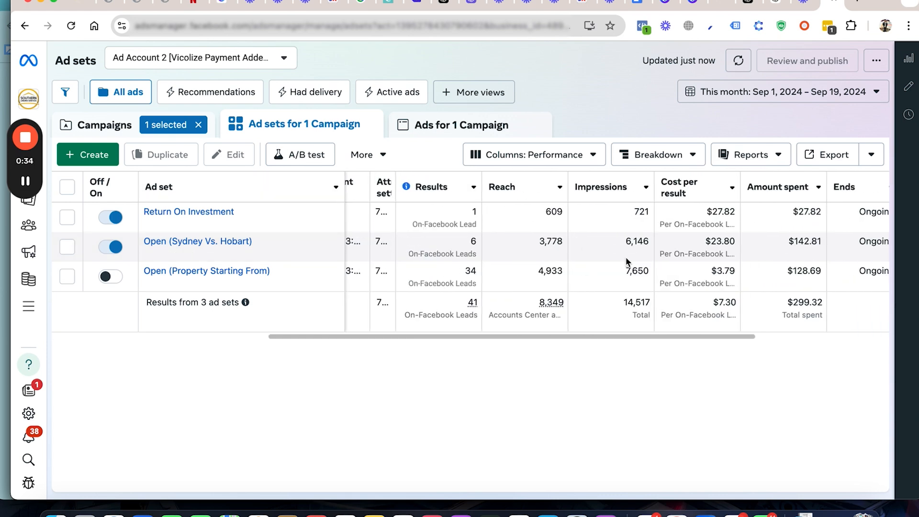
{"action": "scroll", "coordinate": [626, 261], "scroll_direction": "left", "scroll_amount": 8}
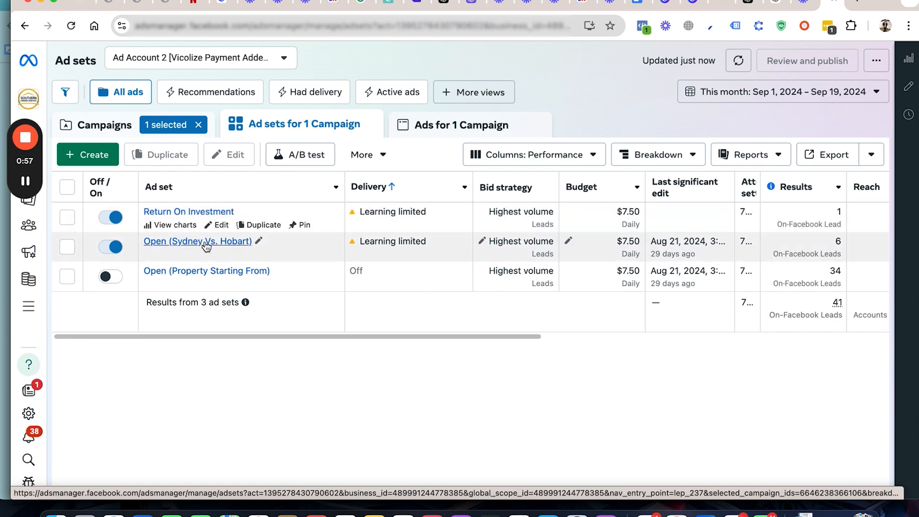
Step: Open the Return On Investment ad set's ads and open the Image 3 ad for editing
{"action": "left_click", "coordinate": [209, 213]}
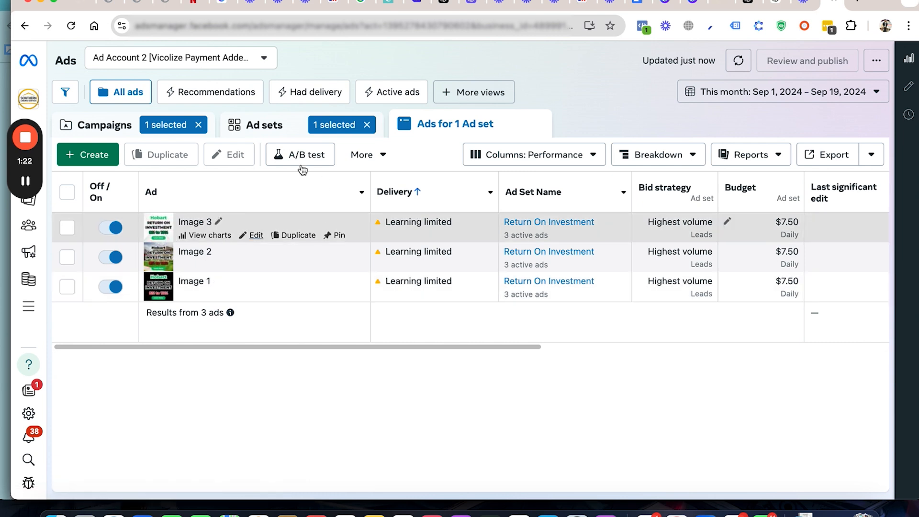
{"action": "left_click", "coordinate": [261, 131]}
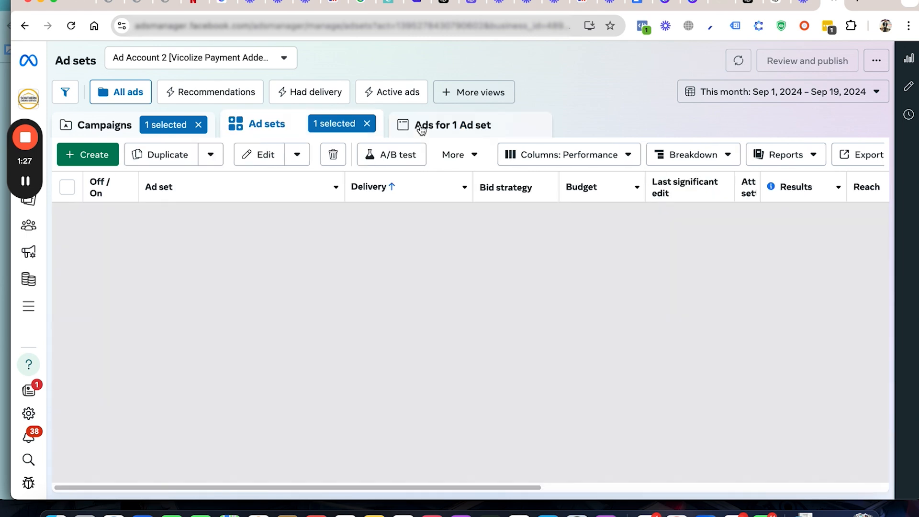
{"action": "left_click", "coordinate": [421, 129]}
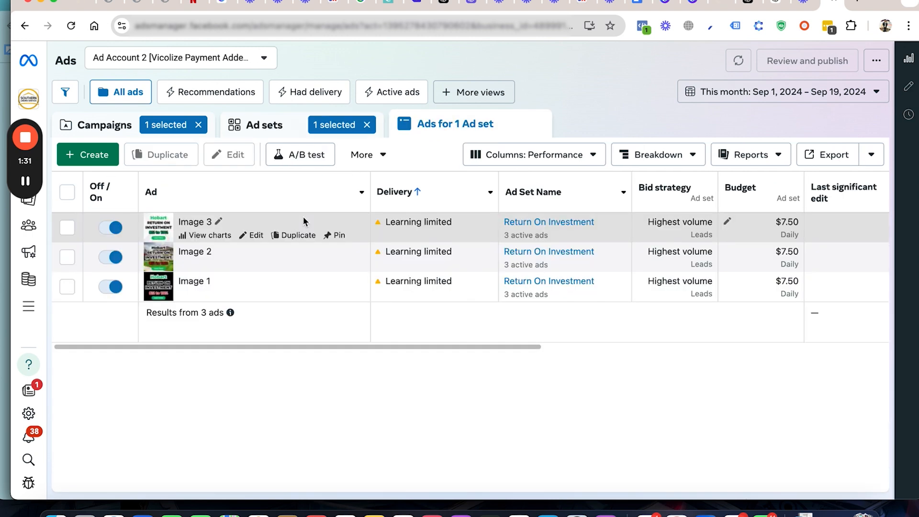
{"action": "left_click", "coordinate": [258, 238]}
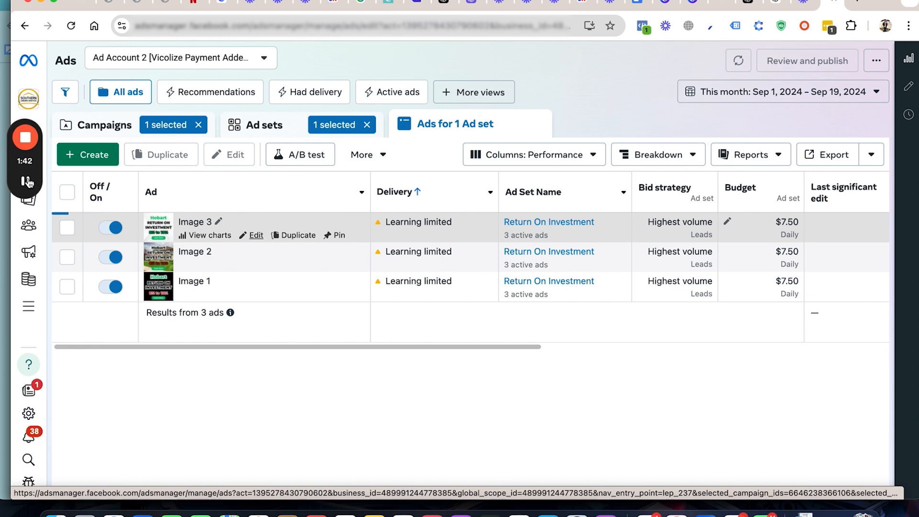
{"action": "mouse_move", "coordinate": [25, 182]}
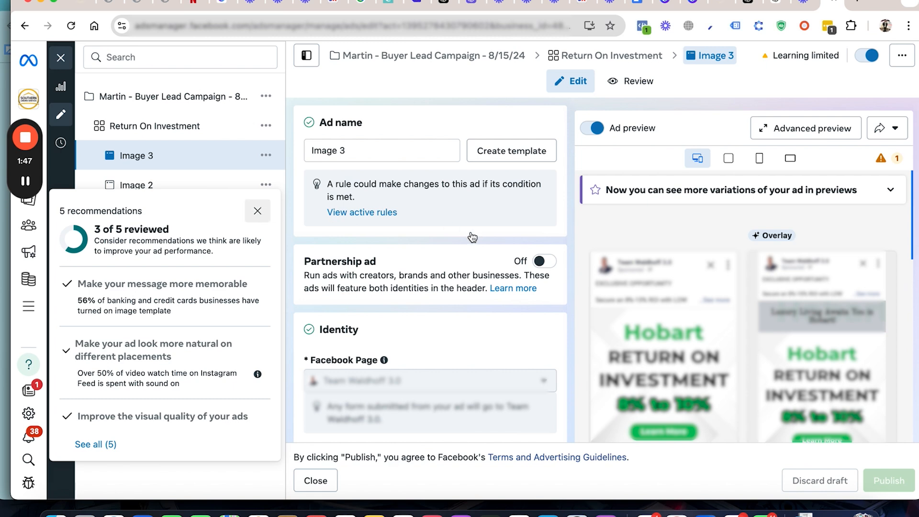
Step: Review the ad's URL parameters for campaign source, medium, name and content in the parameter builder, and apply them
{"action": "scroll", "coordinate": [406, 265], "scroll_direction": "down", "scroll_amount": 15}
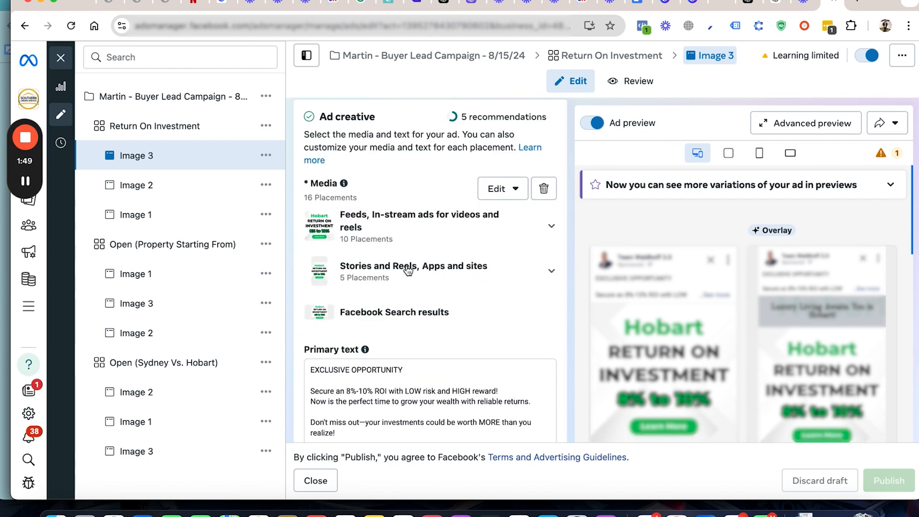
{"action": "scroll", "coordinate": [411, 302], "scroll_direction": "down", "scroll_amount": 10}
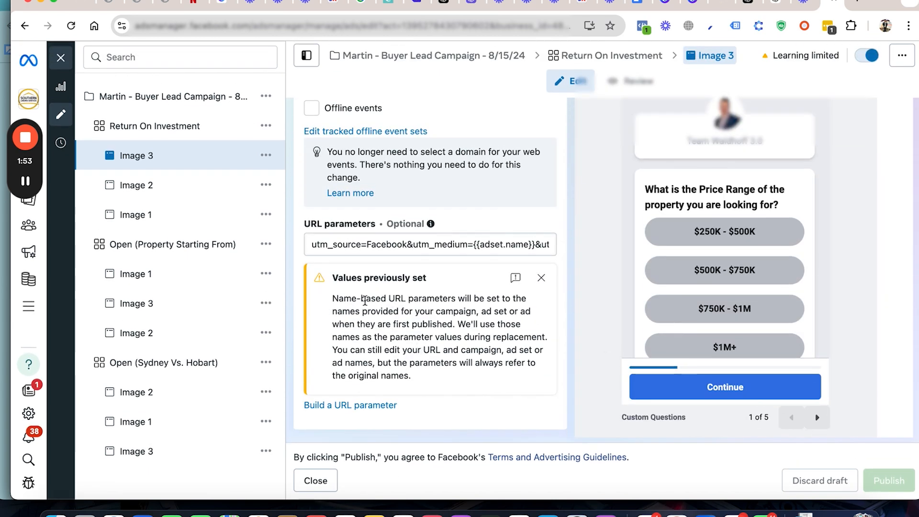
{"action": "left_click", "coordinate": [321, 406]}
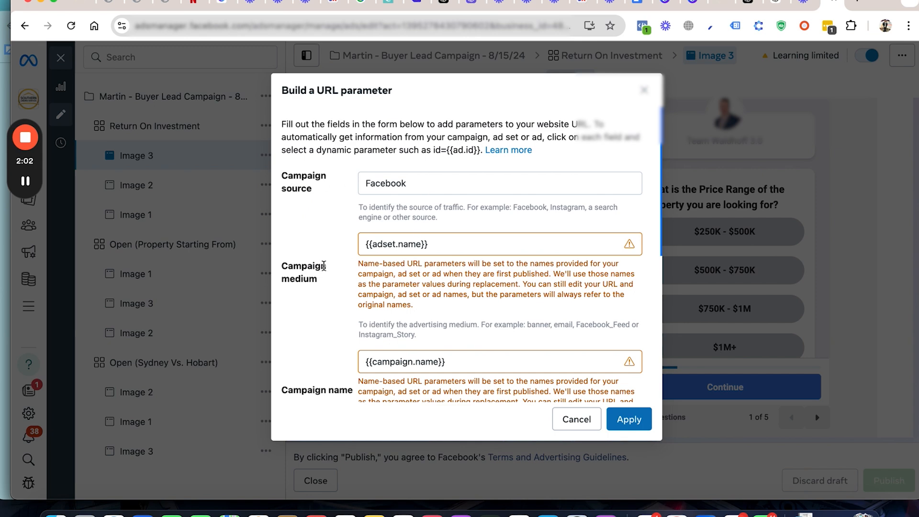
{"action": "left_click", "coordinate": [435, 243]}
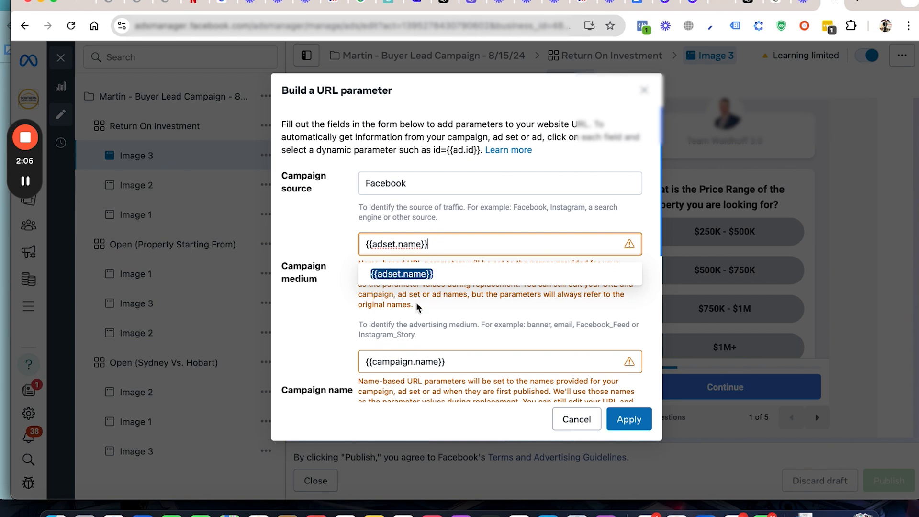
{"action": "left_click", "coordinate": [456, 366]}
{"action": "scroll", "coordinate": [455, 368], "scroll_direction": "down", "scroll_amount": 3}
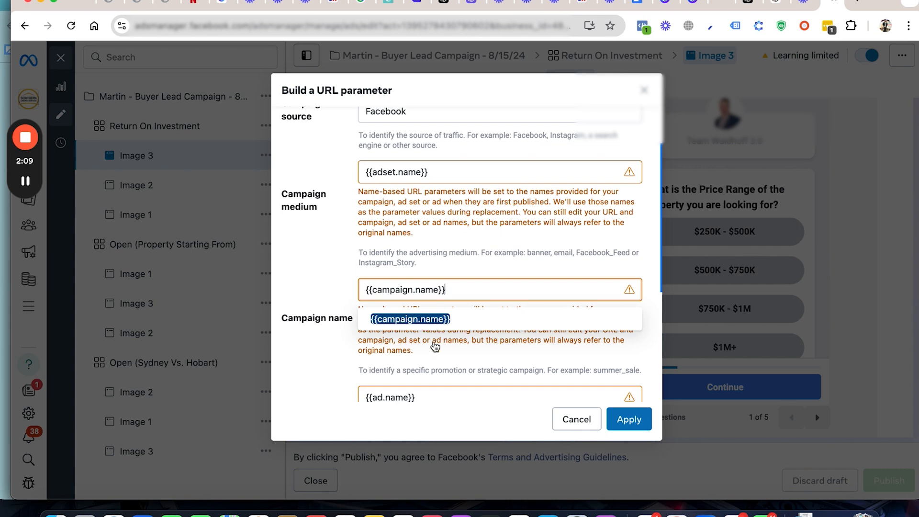
{"action": "scroll", "coordinate": [431, 335], "scroll_direction": "down", "scroll_amount": 5}
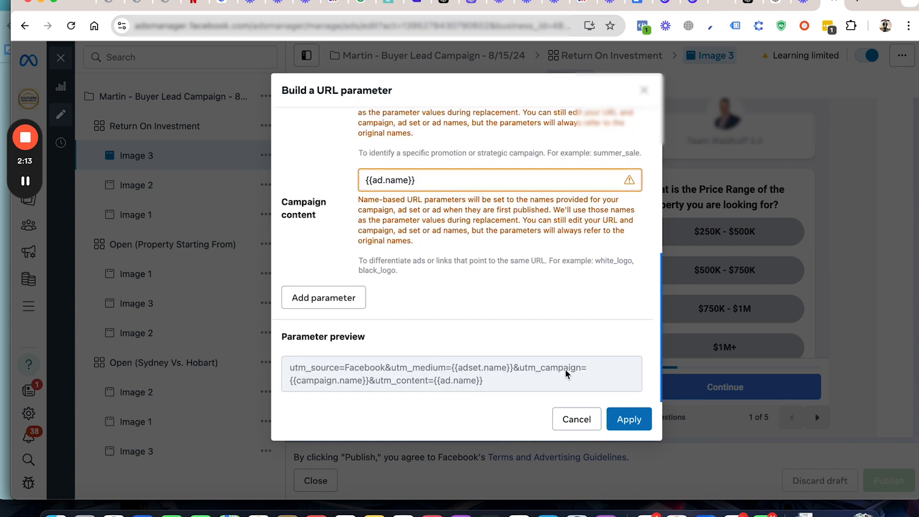
{"action": "left_click", "coordinate": [620, 420]}
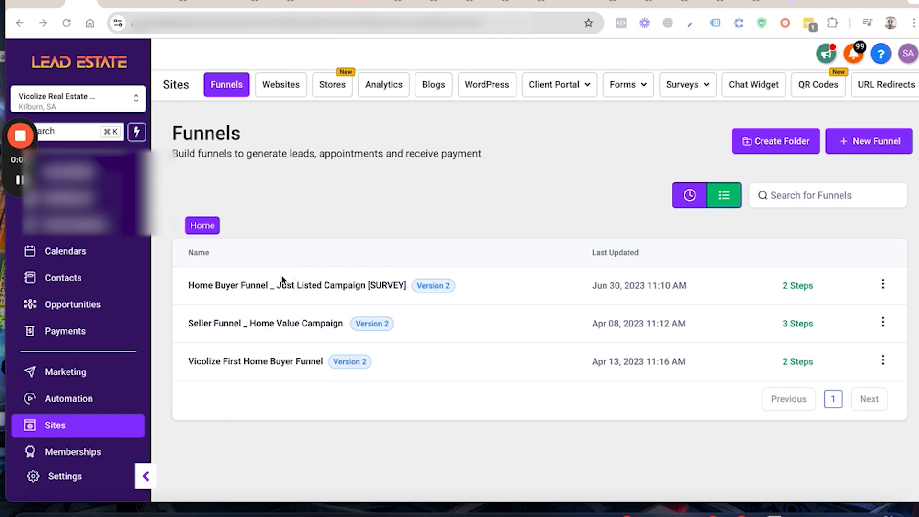
Step: In the LeadEstate CRM, open the Buyer List Survey Page of the Home Buyer Funnel _ Just Listed Campaign [SURVEY] in the page editor
{"action": "left_click", "coordinate": [276, 289]}
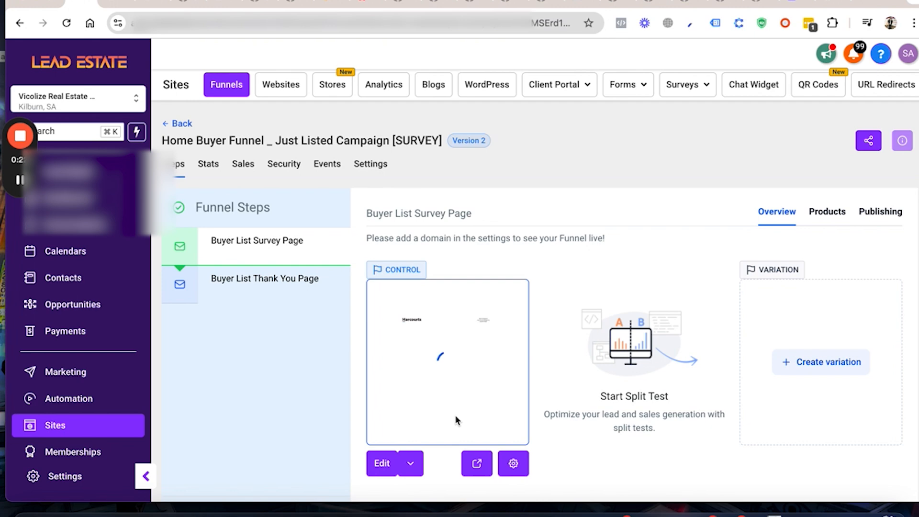
{"action": "left_click", "coordinate": [410, 464]}
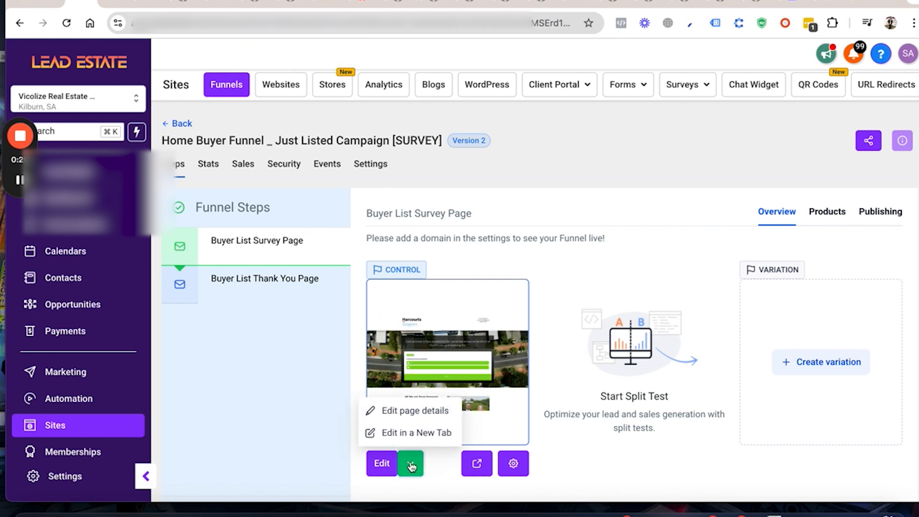
{"action": "left_click", "coordinate": [410, 416]}
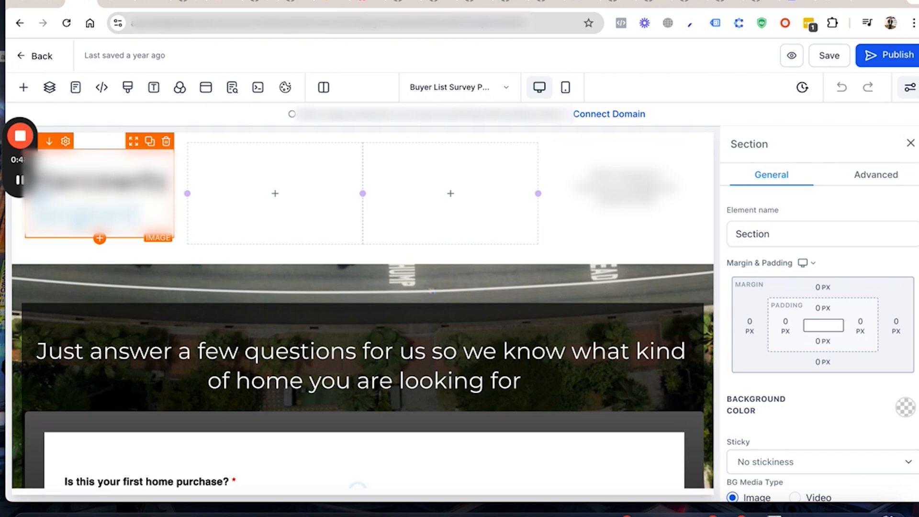
Step: Select the header logo image, look over the survey page, and open the media storage from the image's options
{"action": "left_click", "coordinate": [126, 207]}
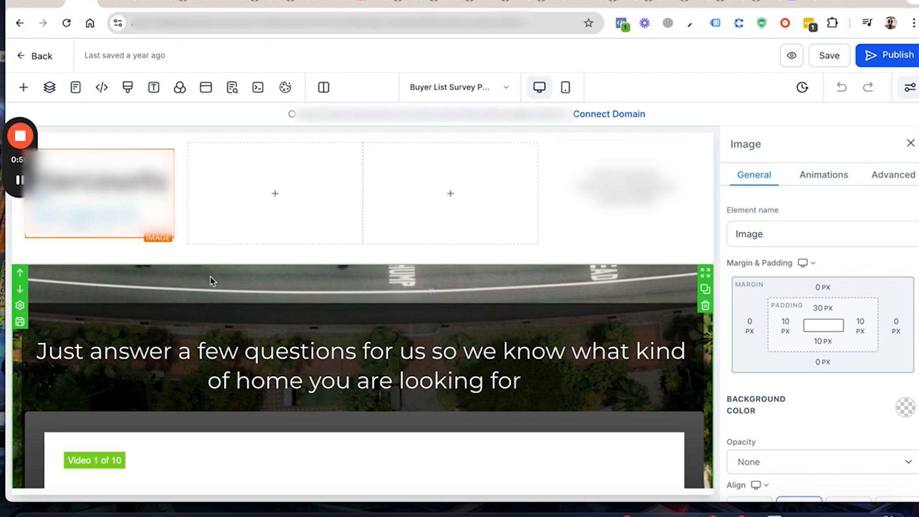
{"action": "scroll", "coordinate": [211, 294], "scroll_direction": "down", "scroll_amount": 2}
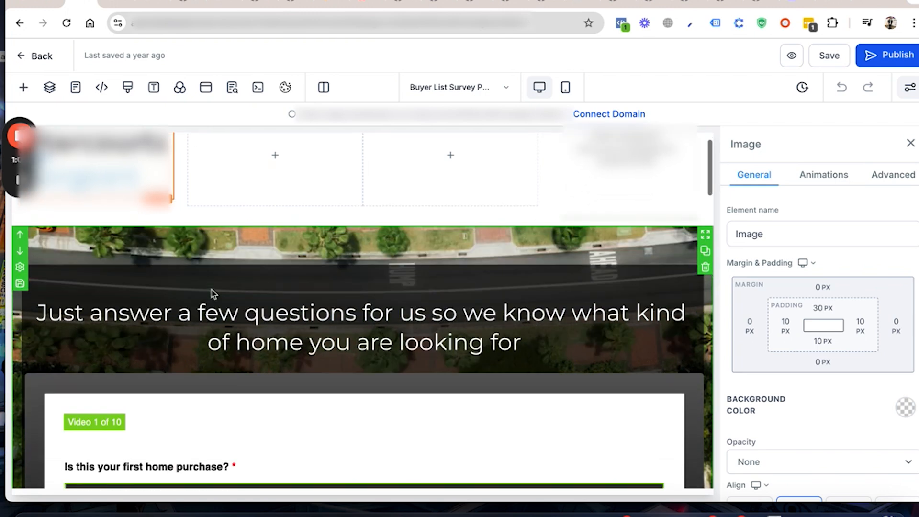
{"action": "scroll", "coordinate": [164, 238], "scroll_direction": "up", "scroll_amount": 1}
{"action": "scroll", "coordinate": [168, 239], "scroll_direction": "up", "scroll_amount": 2}
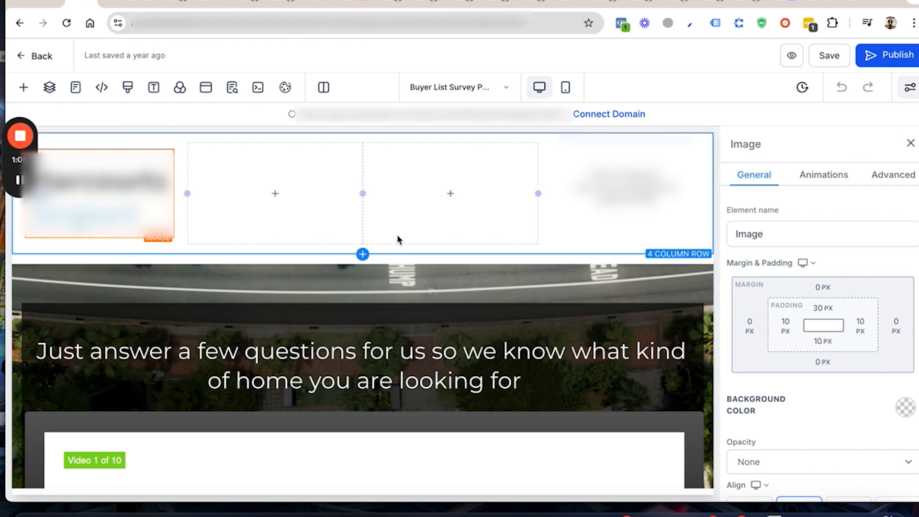
{"action": "scroll", "coordinate": [210, 270], "scroll_direction": "down", "scroll_amount": 3}
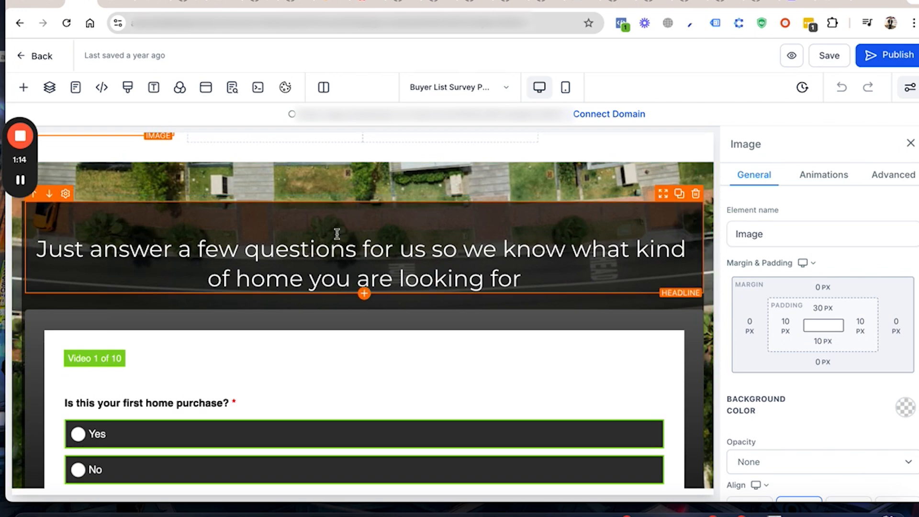
{"action": "scroll", "coordinate": [336, 232], "scroll_direction": "up", "scroll_amount": 3}
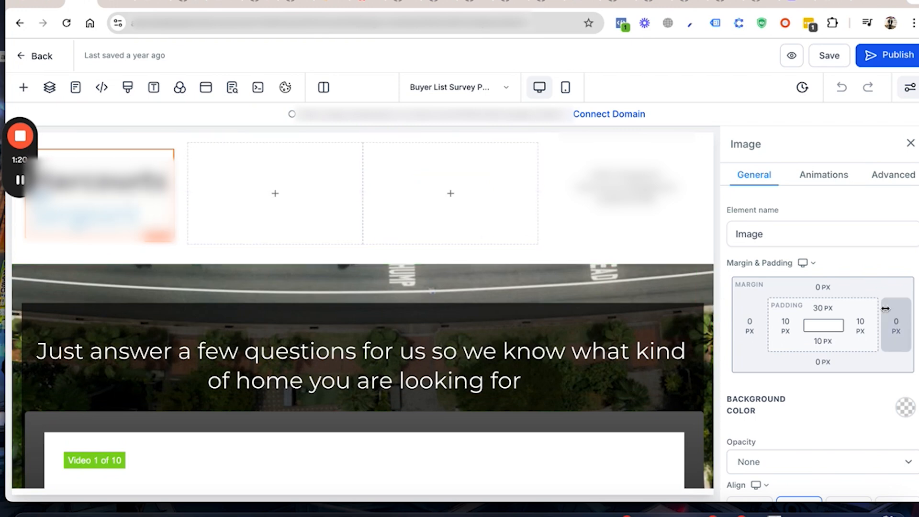
{"action": "scroll", "coordinate": [885, 316], "scroll_direction": "down", "scroll_amount": 4}
{"action": "scroll", "coordinate": [885, 309], "scroll_direction": "down", "scroll_amount": 2}
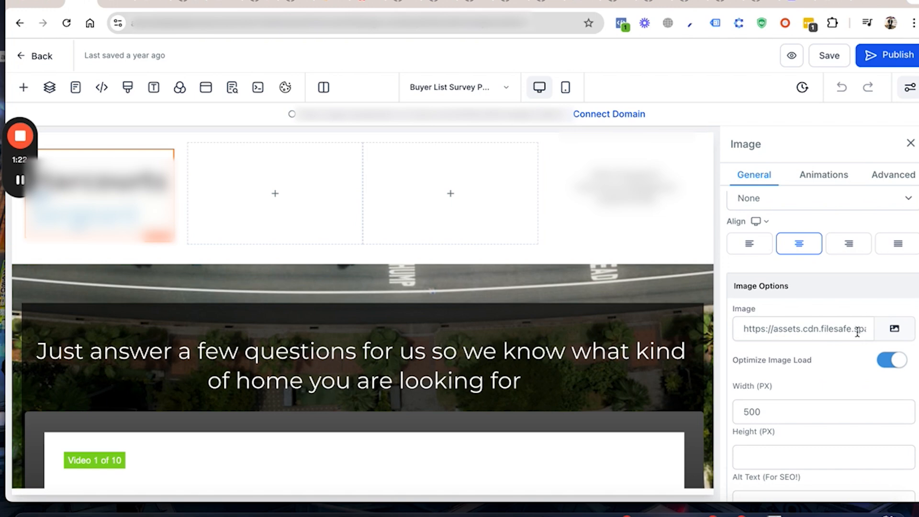
{"action": "left_click", "coordinate": [894, 328]}
{"action": "left_click", "coordinate": [887, 329]}
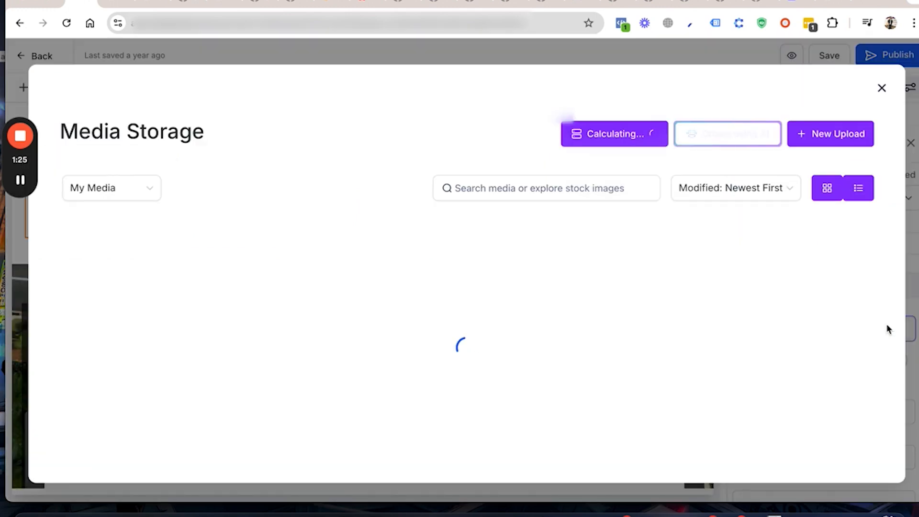
{"action": "left_click", "coordinate": [822, 137]}
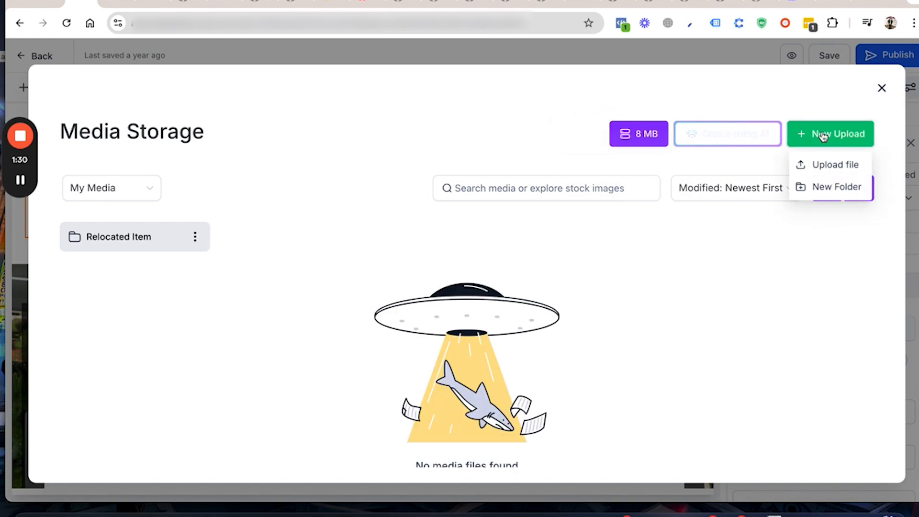
{"action": "left_click", "coordinate": [829, 165]}
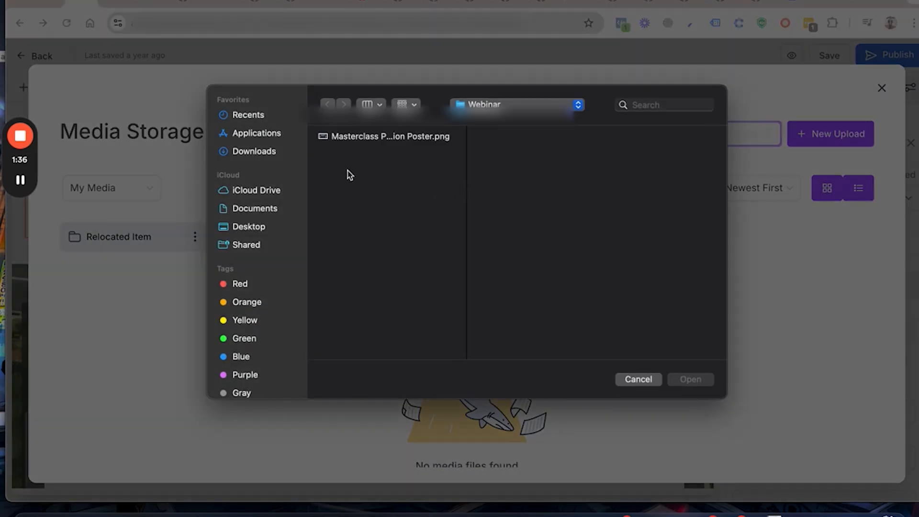
{"action": "left_click", "coordinate": [638, 380]}
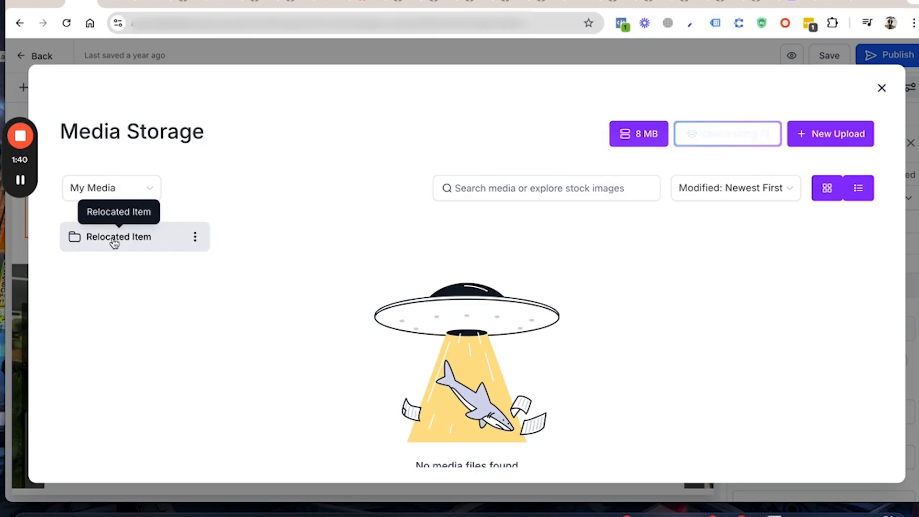
Step: Replace the header logo with the black LOGO HERE image 6290007c90d77f56a16c8bf4.png from the Relocated Item folder
{"action": "double_click", "coordinate": [153, 236]}
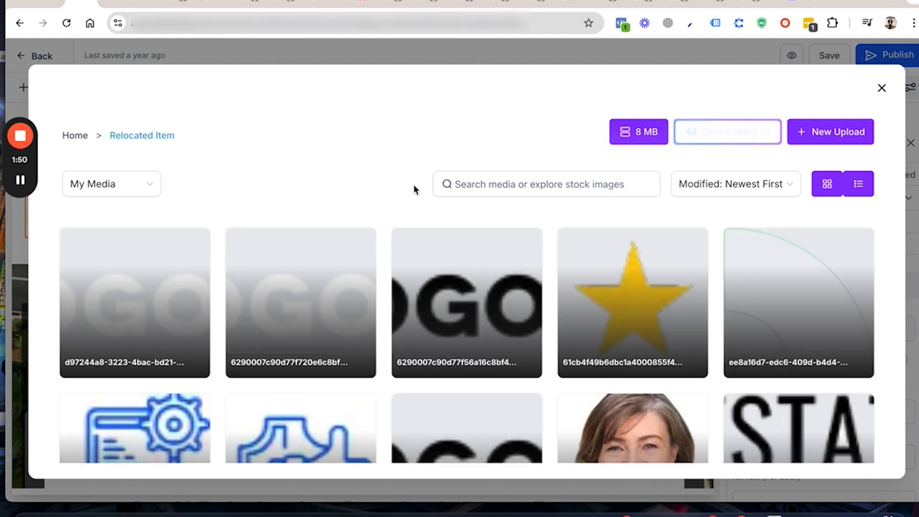
{"action": "left_click", "coordinate": [473, 315]}
{"action": "left_click", "coordinate": [677, 322]}
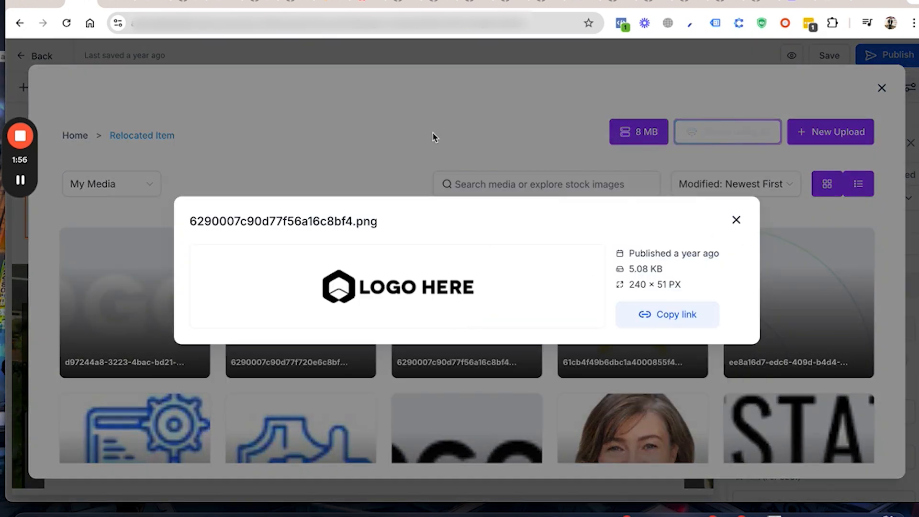
{"action": "left_click", "coordinate": [736, 221]}
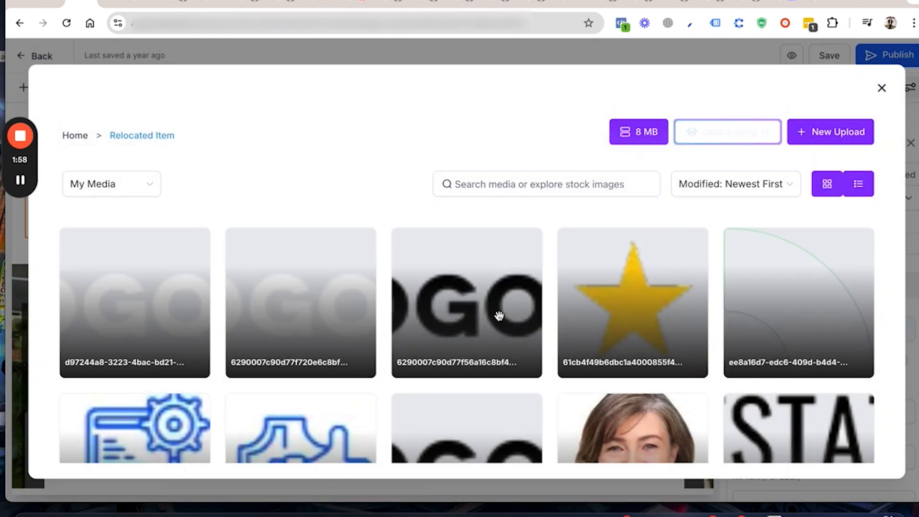
{"action": "left_click", "coordinate": [480, 307]}
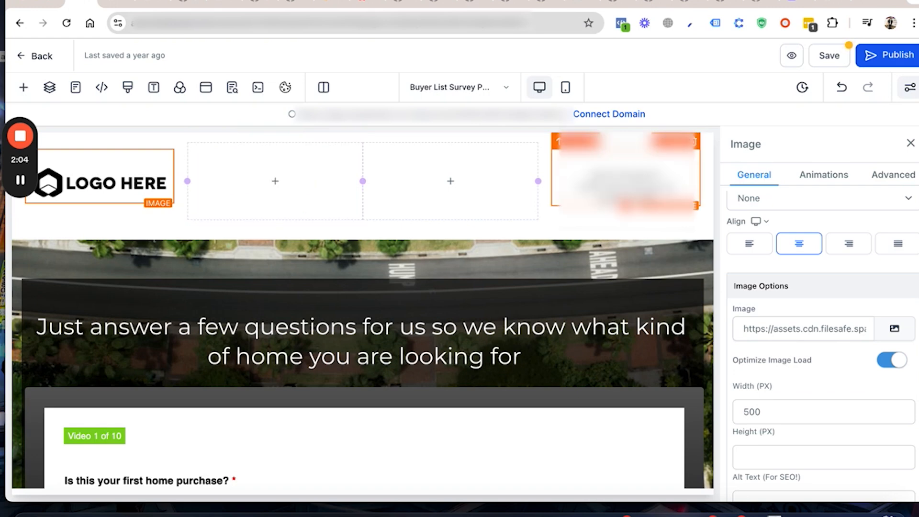
Step: Replace the first line of the header's contact sub headline with "Name" and select its last line
{"action": "triple_click", "coordinate": [624, 175]}
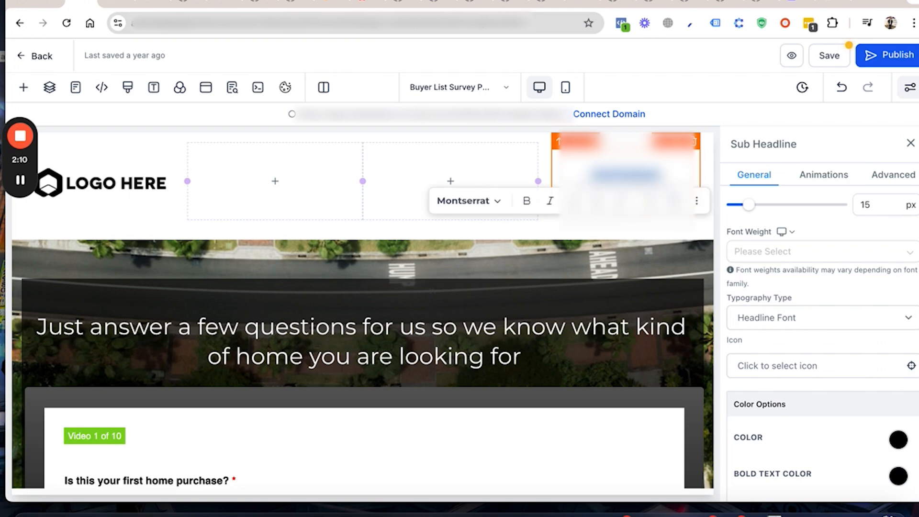
{"action": "type", "text": "Name"}
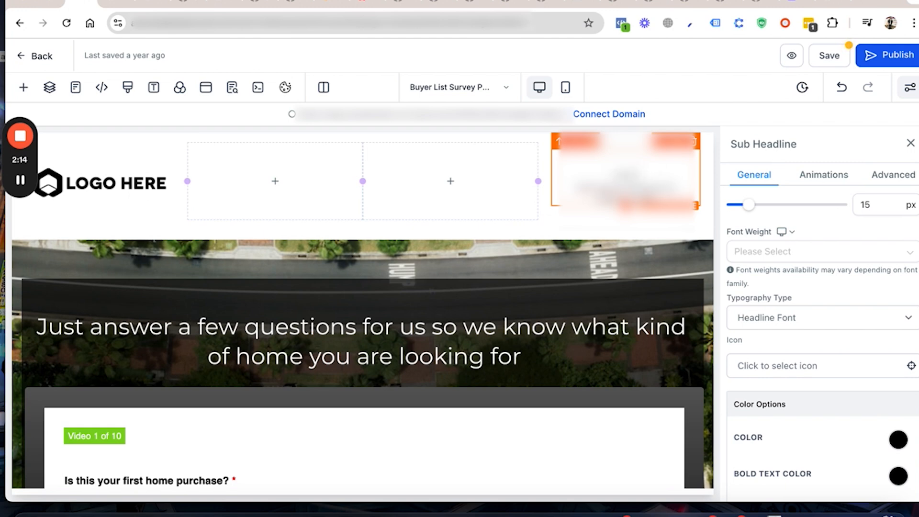
{"action": "triple_click", "coordinate": [620, 198]}
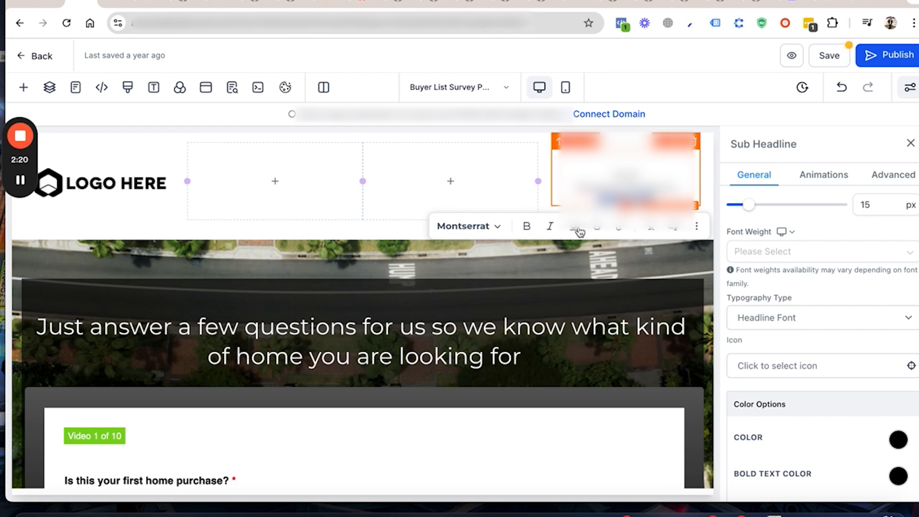
{"action": "mouse_move", "coordinate": [419, 183]}
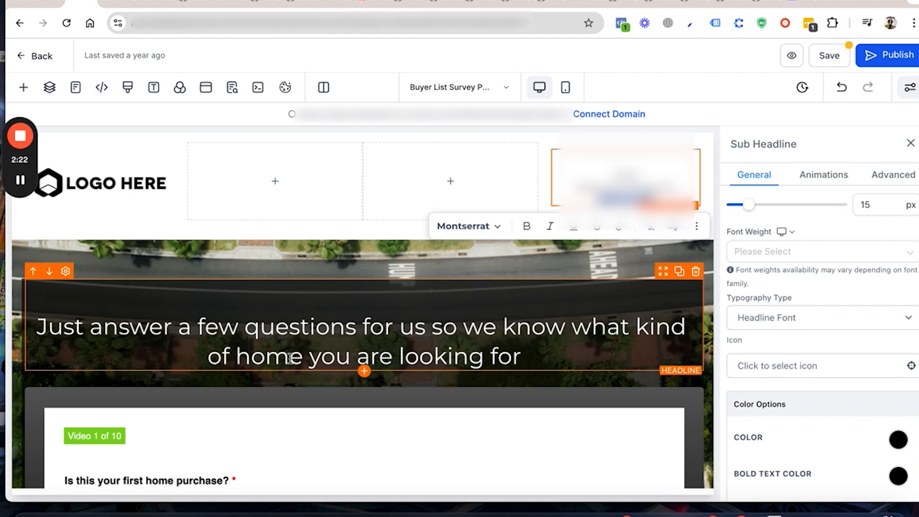
Step: Select the headline text above the survey, and open the embedded Long Form Mortgage Survey in the survey builder
{"action": "scroll", "coordinate": [283, 352], "scroll_direction": "down", "scroll_amount": 1}
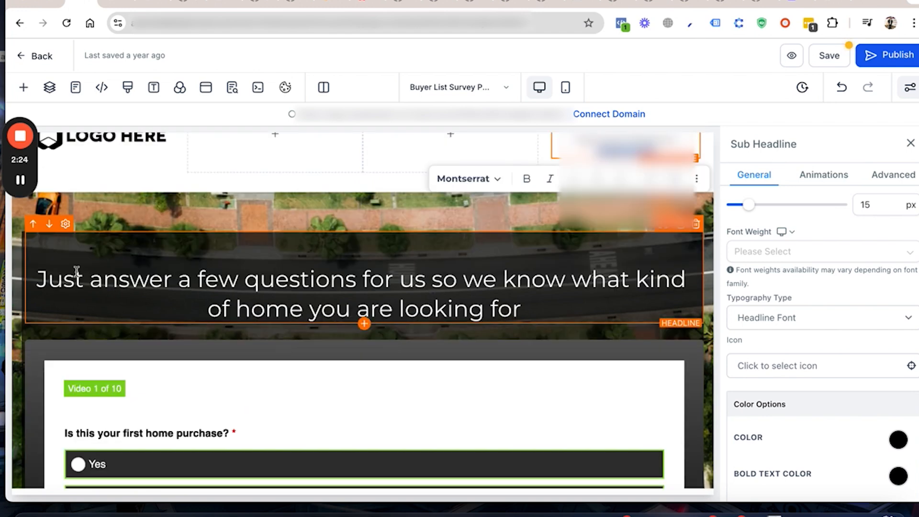
{"action": "left_click_drag", "start_coordinate": [41, 277], "coordinate": [360, 297]}
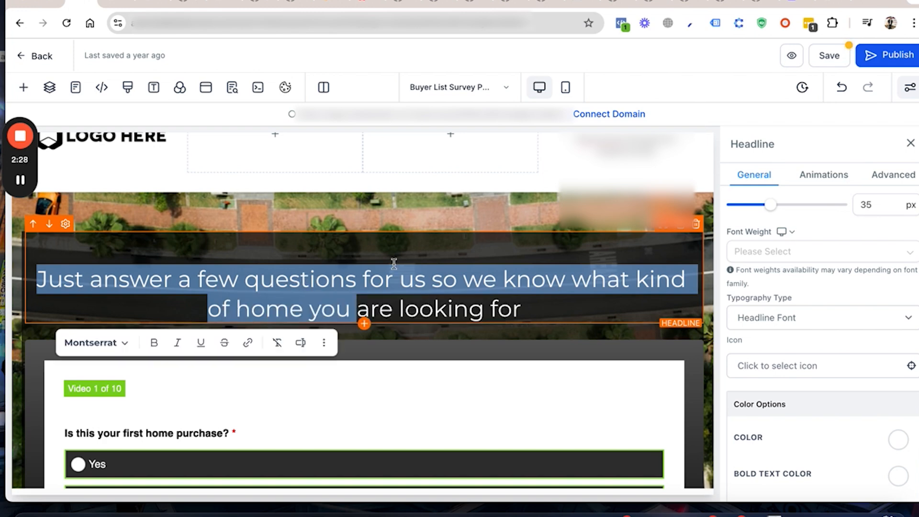
{"action": "scroll", "coordinate": [564, 258], "scroll_direction": "down", "scroll_amount": 4}
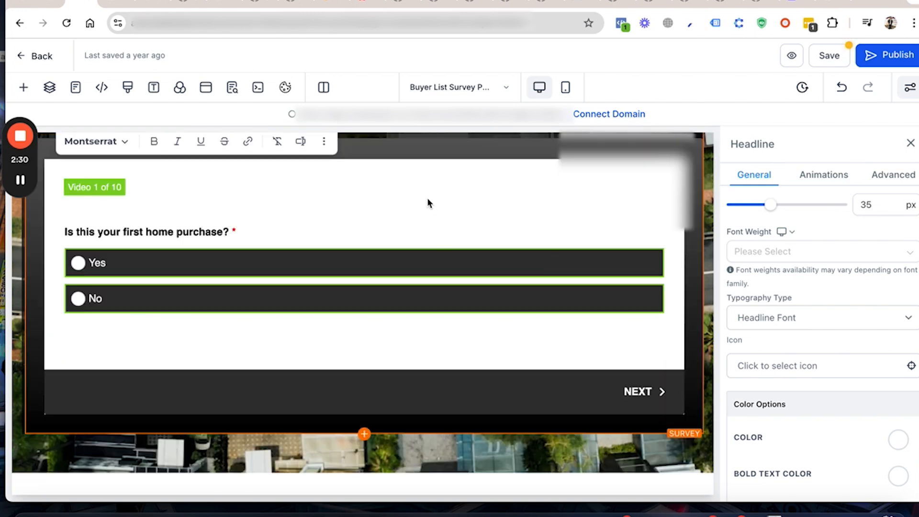
{"action": "scroll", "coordinate": [426, 200], "scroll_direction": "up", "scroll_amount": 1}
{"action": "left_click", "coordinate": [426, 218]}
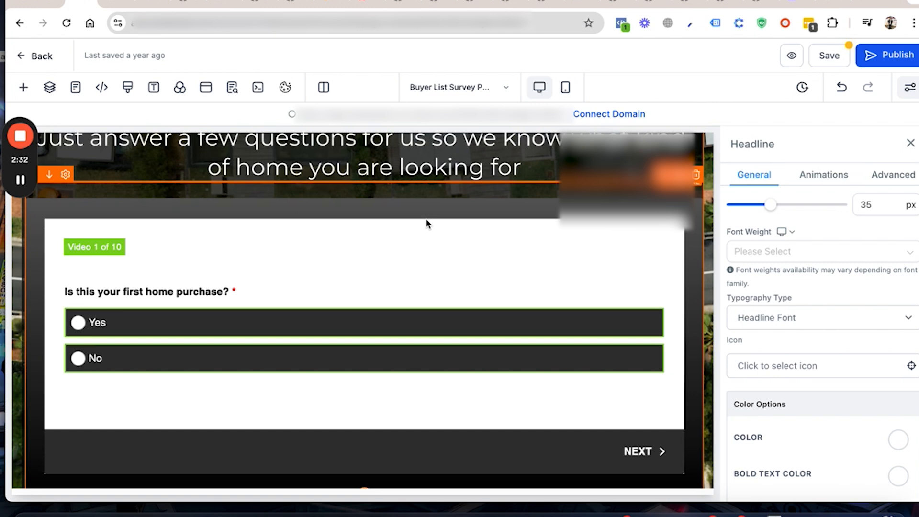
{"action": "scroll", "coordinate": [834, 396], "scroll_direction": "down", "scroll_amount": 2}
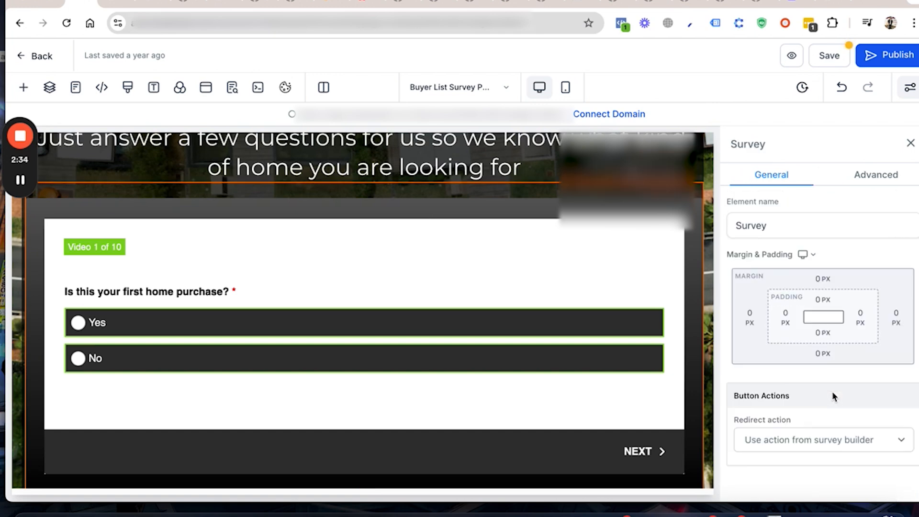
{"action": "left_click", "coordinate": [821, 359]}
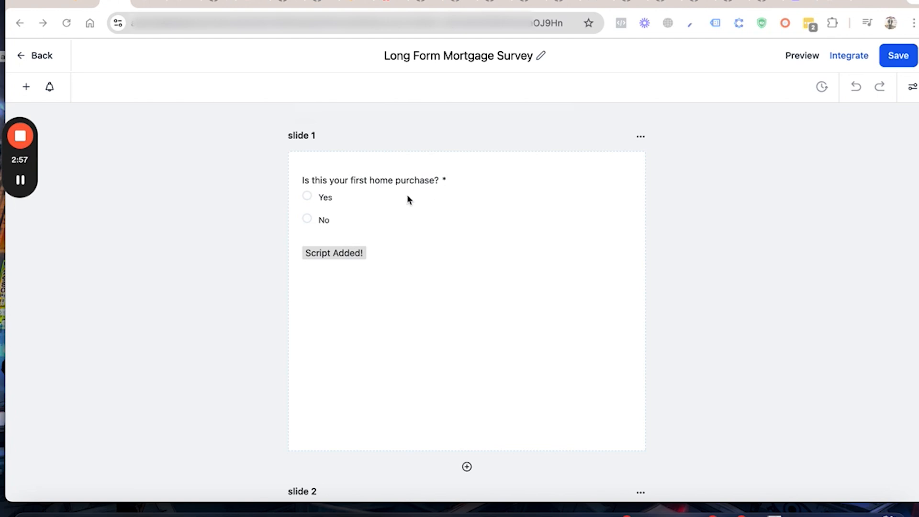
Step: Look over the survey slides, selecting the first home purchase question and the home type question to view their settings
{"action": "scroll", "coordinate": [462, 211], "scroll_direction": "down", "scroll_amount": 1}
{"action": "scroll", "coordinate": [462, 211], "scroll_direction": "up", "scroll_amount": 1}
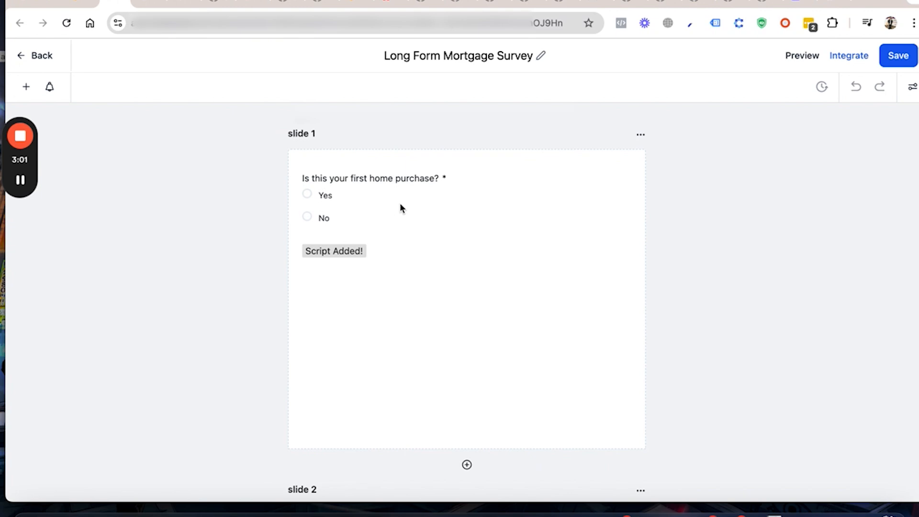
{"action": "left_click", "coordinate": [379, 192]}
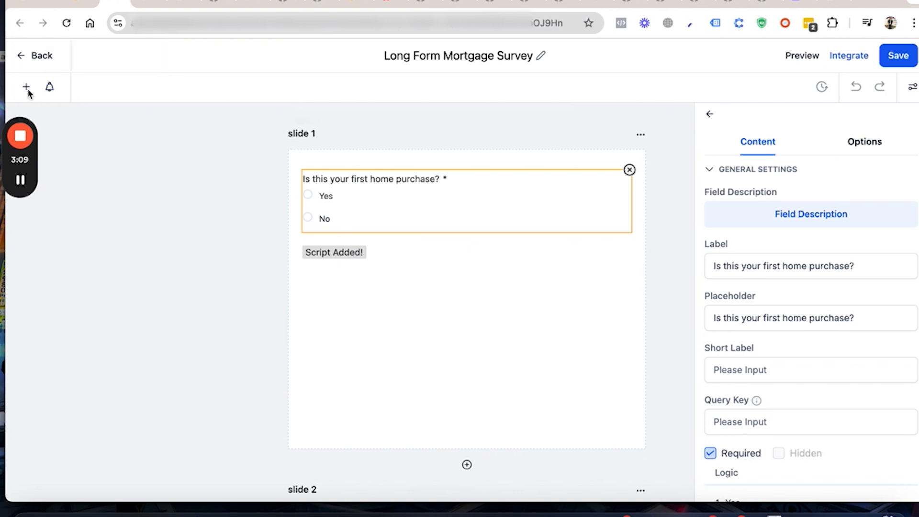
{"action": "left_click", "coordinate": [22, 181]}
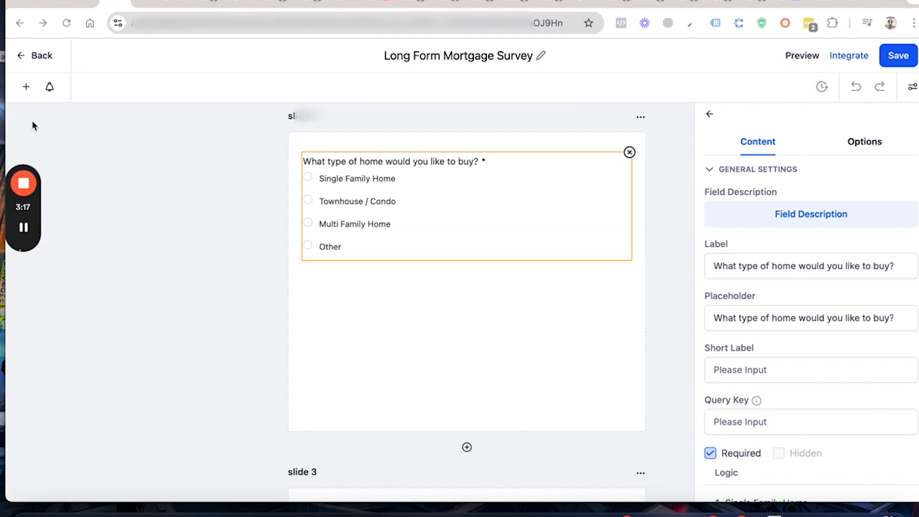
Step: Open the survey elements and look through the Quick Add personal info, address, text, choice and customized elements
{"action": "left_click", "coordinate": [27, 88]}
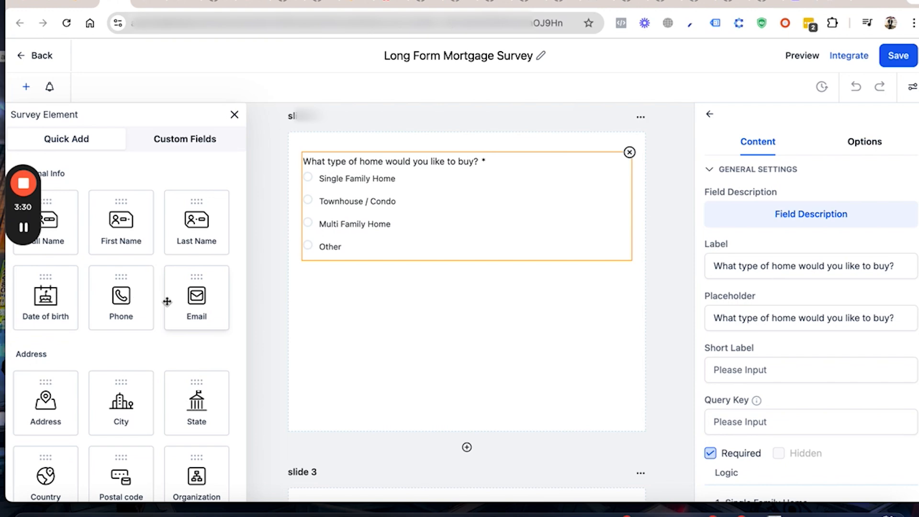
{"action": "scroll", "coordinate": [168, 343], "scroll_direction": "down", "scroll_amount": 5}
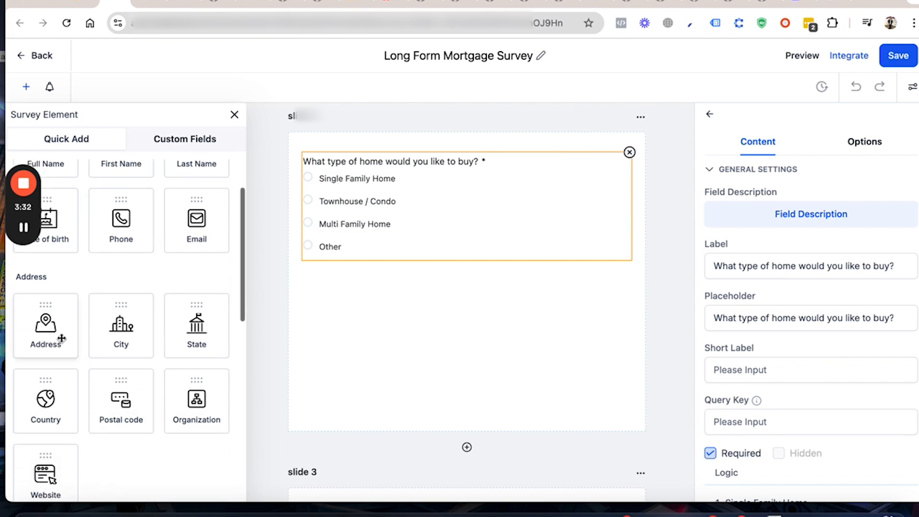
{"action": "scroll", "coordinate": [114, 314], "scroll_direction": "down", "scroll_amount": 7}
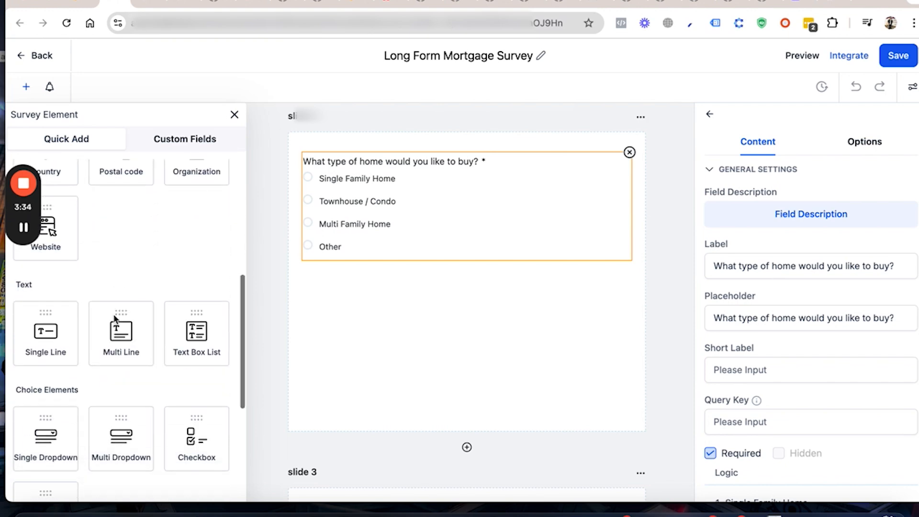
{"action": "scroll", "coordinate": [113, 314], "scroll_direction": "down", "scroll_amount": 2}
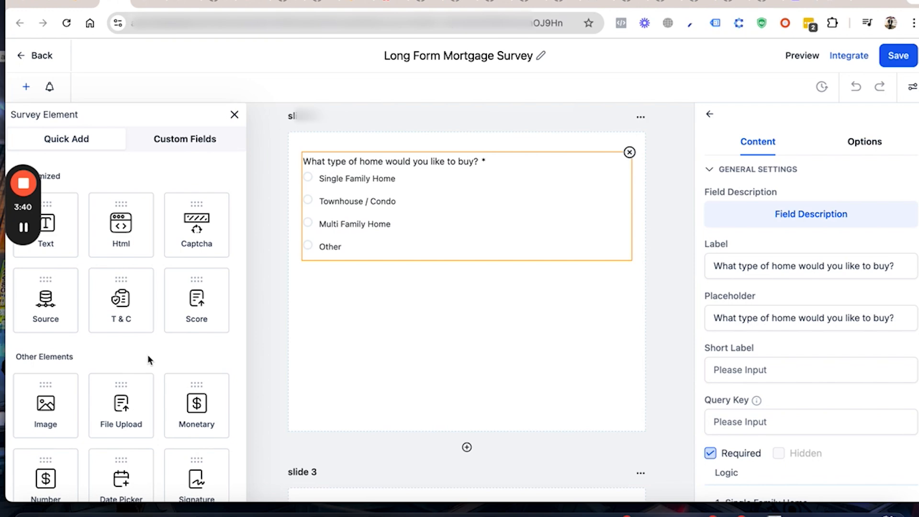
Step: Start a new Radio Select custom field for the Contact object from the survey's custom fields
{"action": "left_click", "coordinate": [170, 150]}
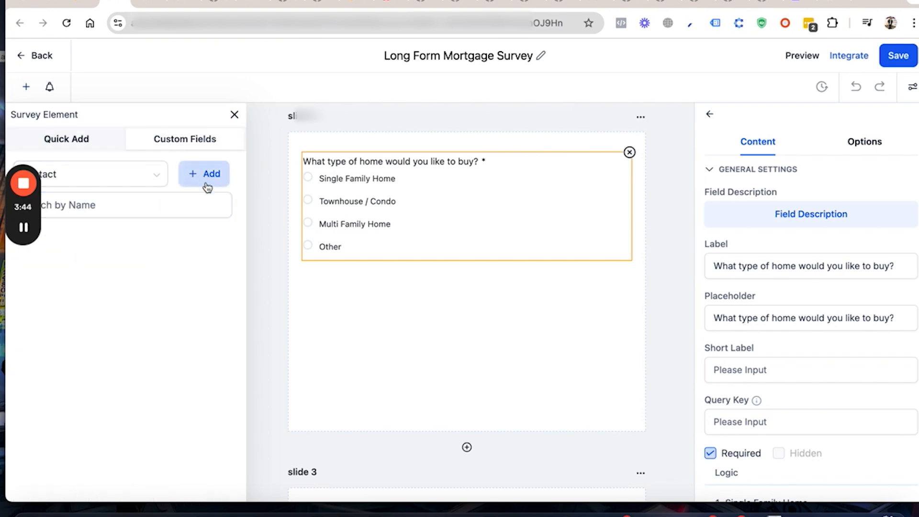
{"action": "left_click", "coordinate": [154, 175]}
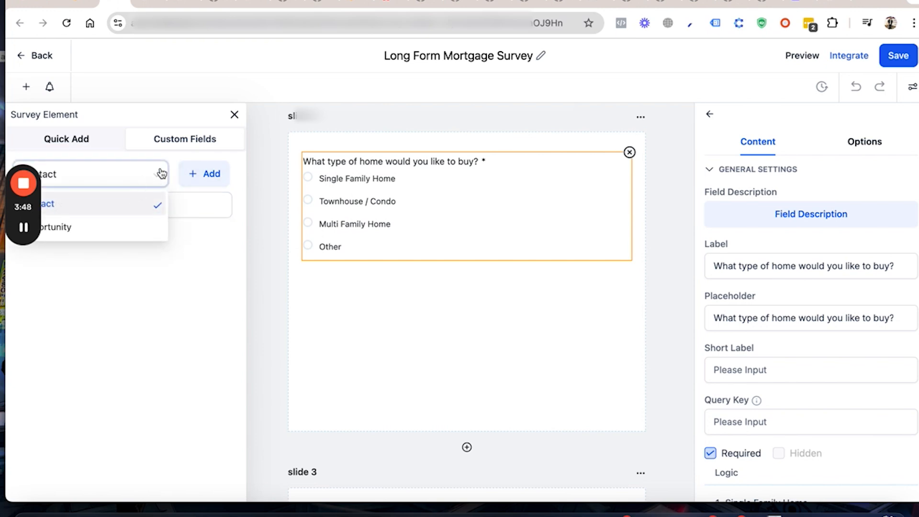
{"action": "left_click", "coordinate": [165, 174]}
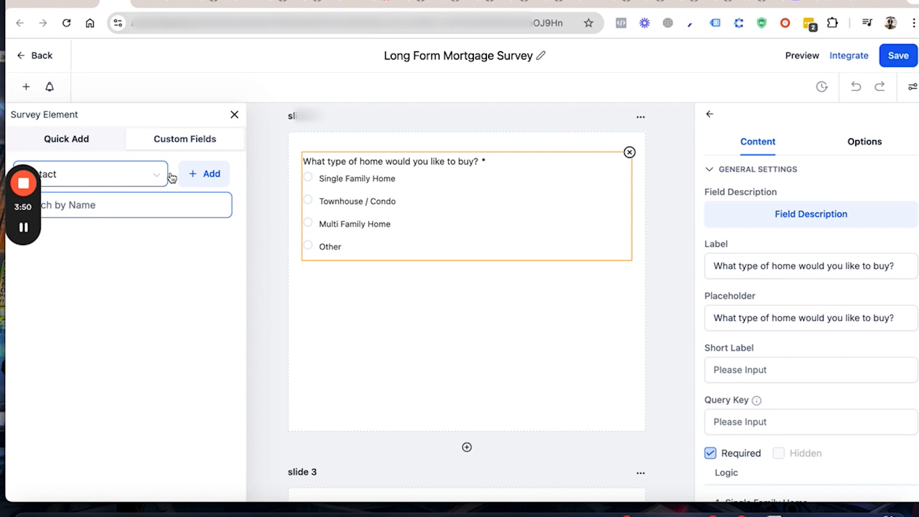
{"action": "left_click", "coordinate": [199, 175]}
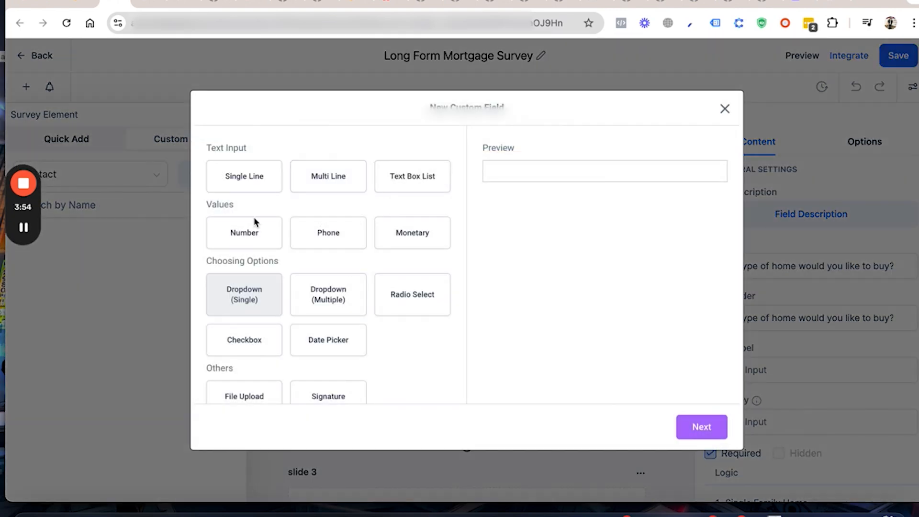
{"action": "left_click", "coordinate": [256, 173]}
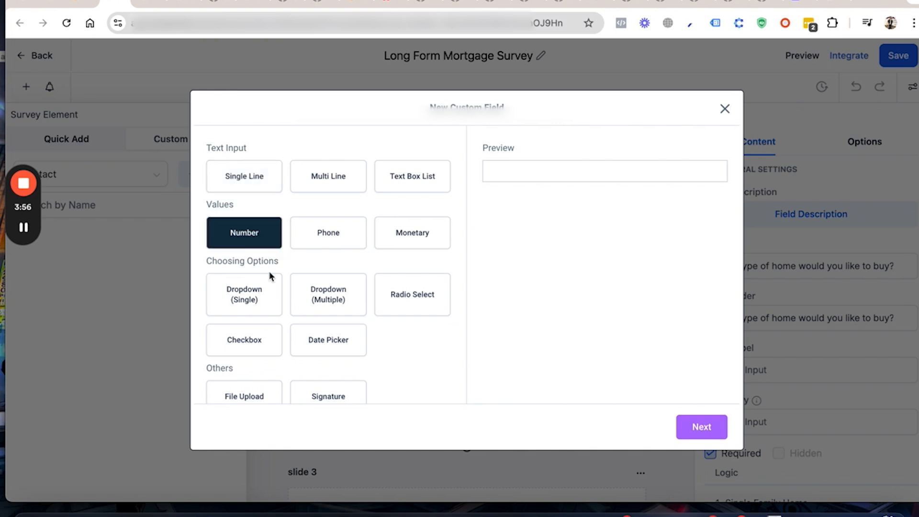
{"action": "left_click", "coordinate": [412, 297]}
{"action": "left_click", "coordinate": [701, 426]}
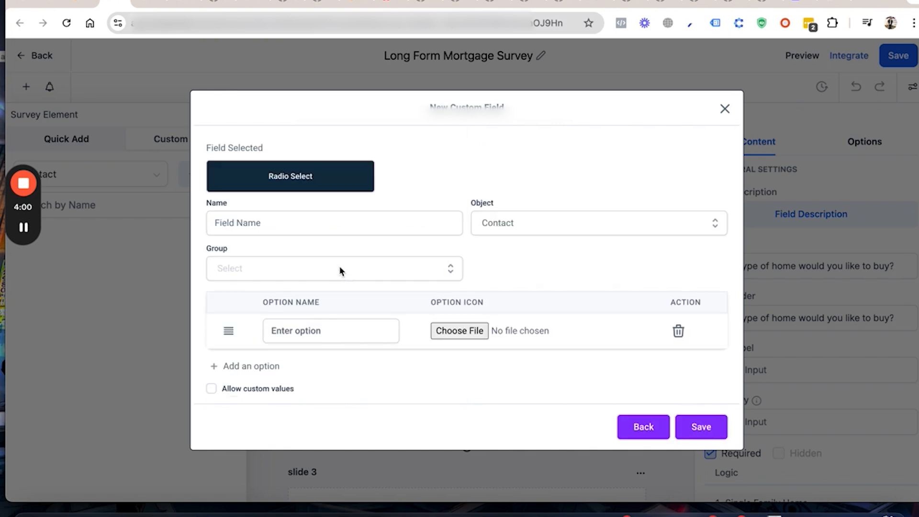
Step: Name the new custom field "What's your purchase range" and assign it to the General Info group
{"action": "left_click", "coordinate": [317, 228]}
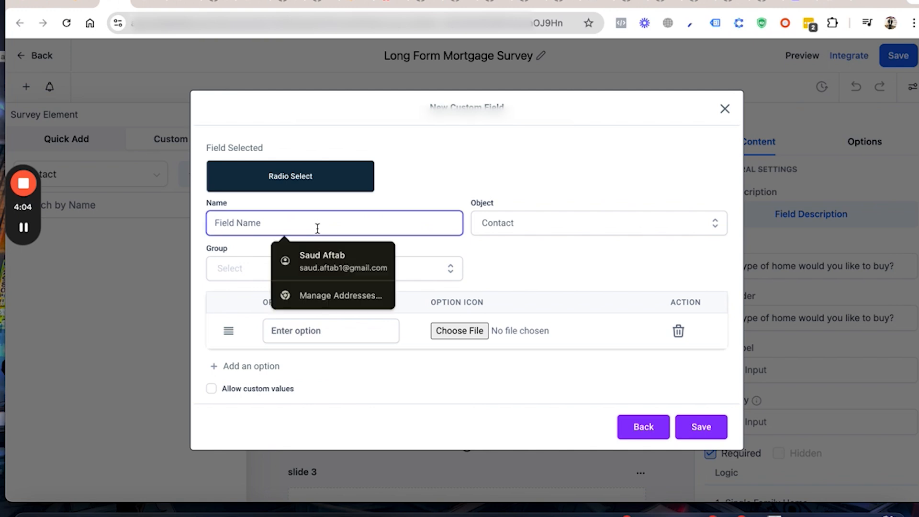
{"action": "type", "text": "WWh"}
{"action": "key", "text": "BackSpace"}
{"action": "key", "text": "BackSpace"}
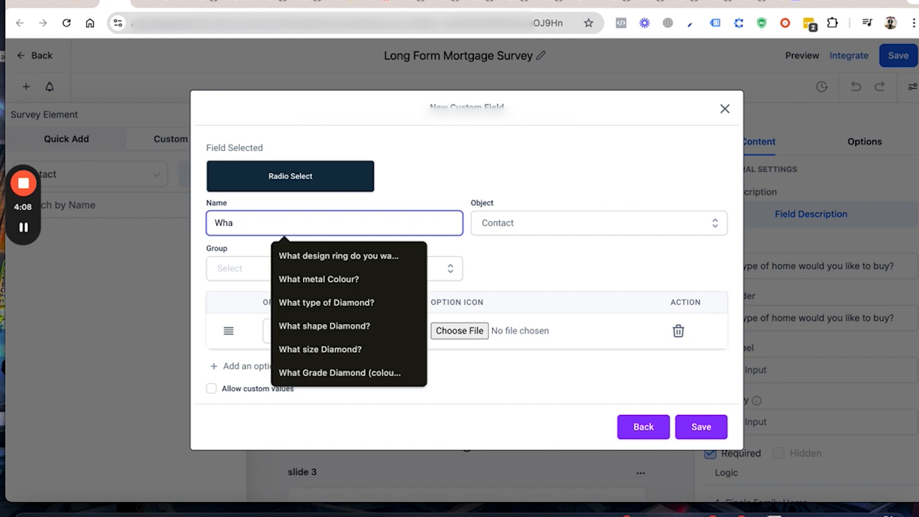
{"action": "type", "text": "hat's "}
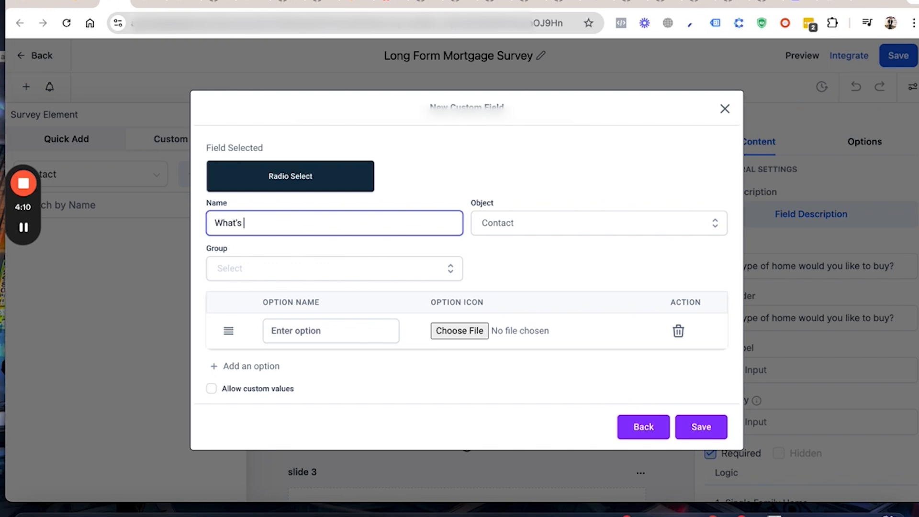
{"action": "type", "text": "your purchase range"}
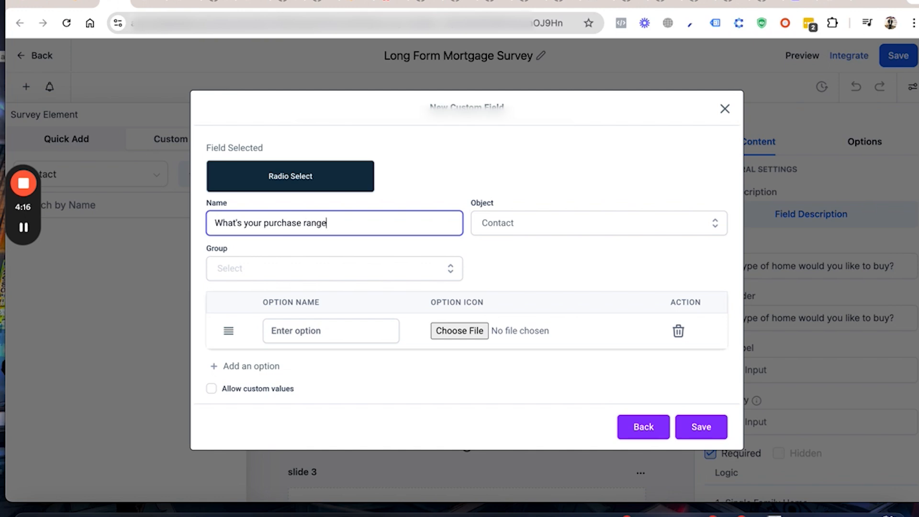
{"action": "left_click", "coordinate": [276, 276]}
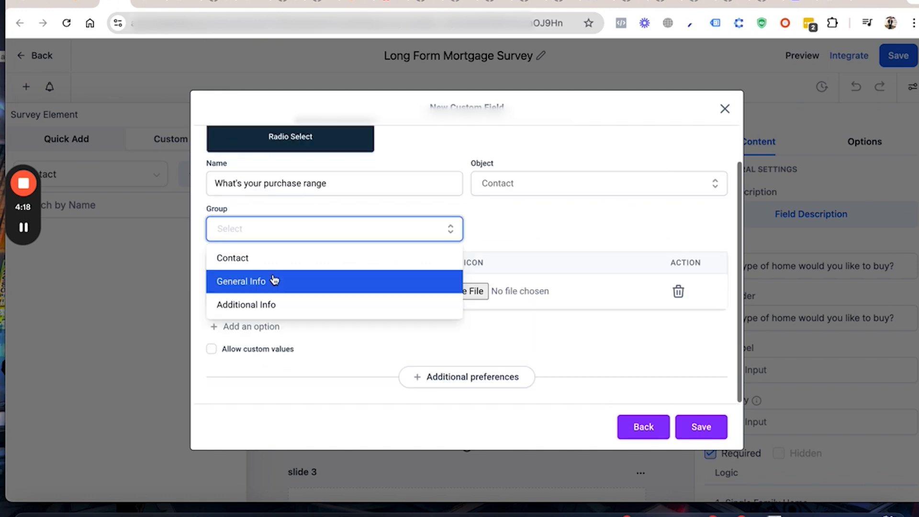
{"action": "left_click", "coordinate": [262, 282]}
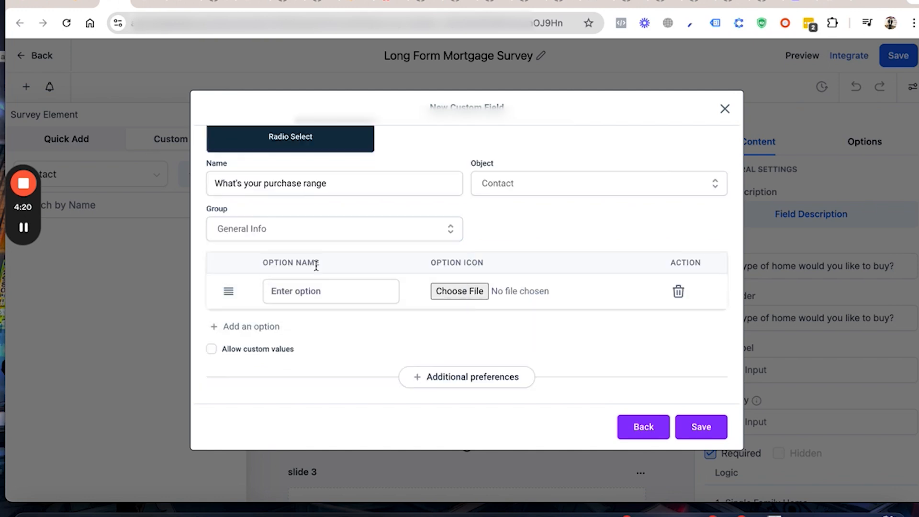
Step: Enter "200k" and "above 200k" as the field's options, and close the new custom field without saving it
{"action": "left_click", "coordinate": [322, 289]}
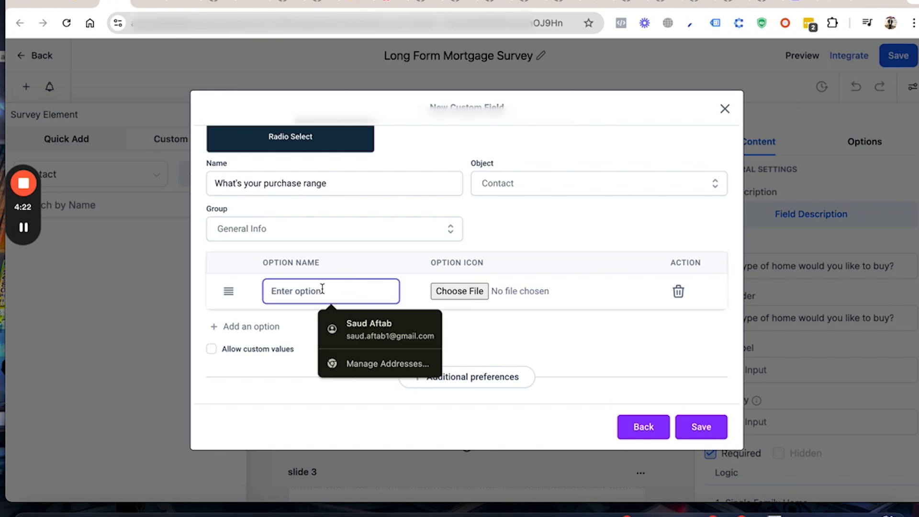
{"action": "type", "text": "200k"}
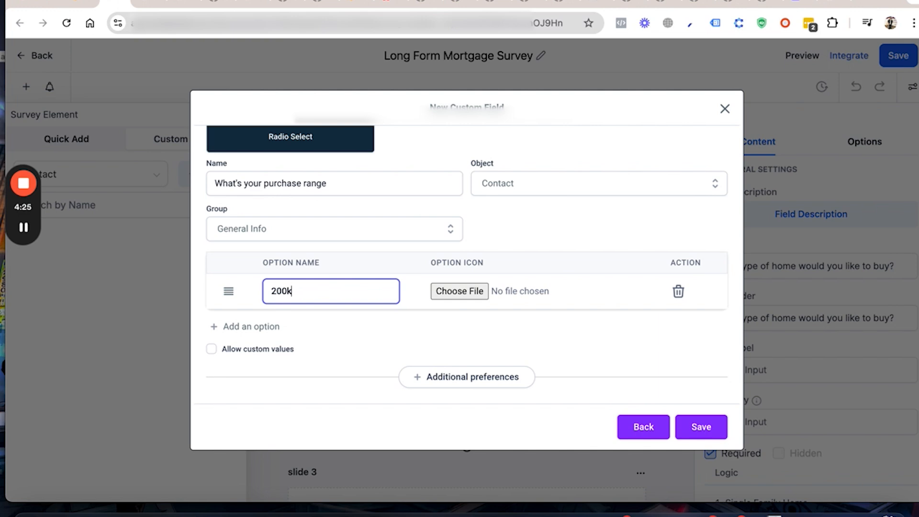
{"action": "left_click", "coordinate": [271, 326]}
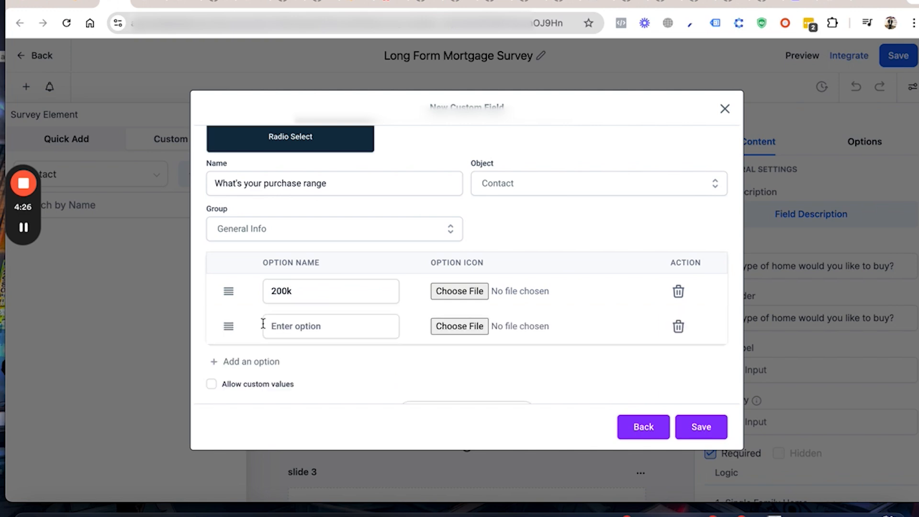
{"action": "left_click", "coordinate": [303, 324]}
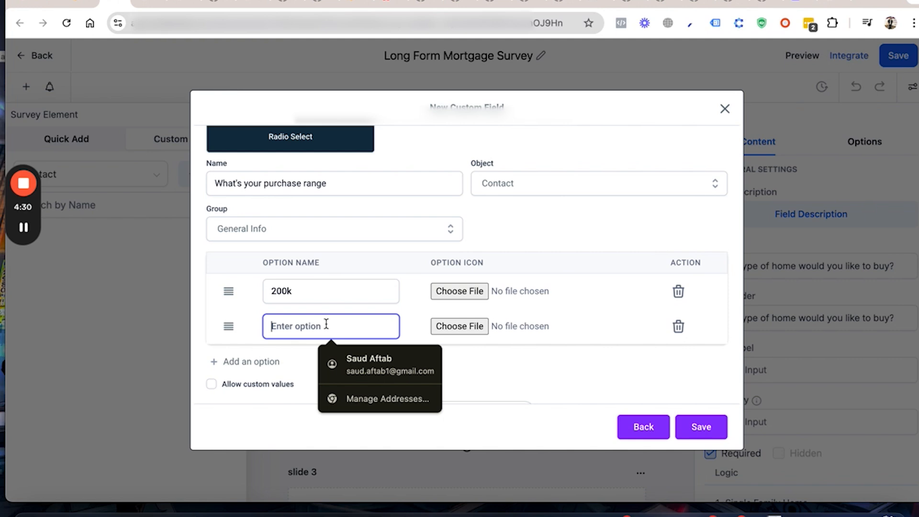
{"action": "type", "text": "above"}
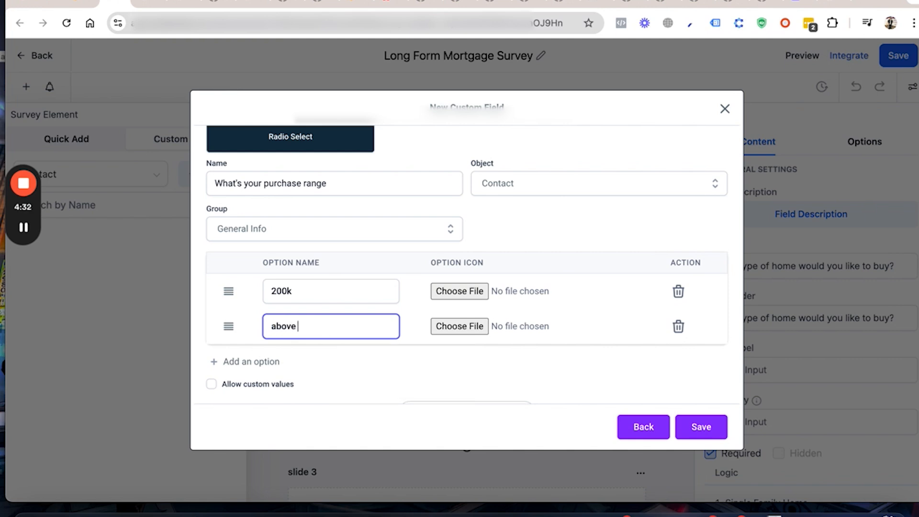
{"action": "type", "text": " 200k"}
{"action": "left_click", "coordinate": [724, 111]}
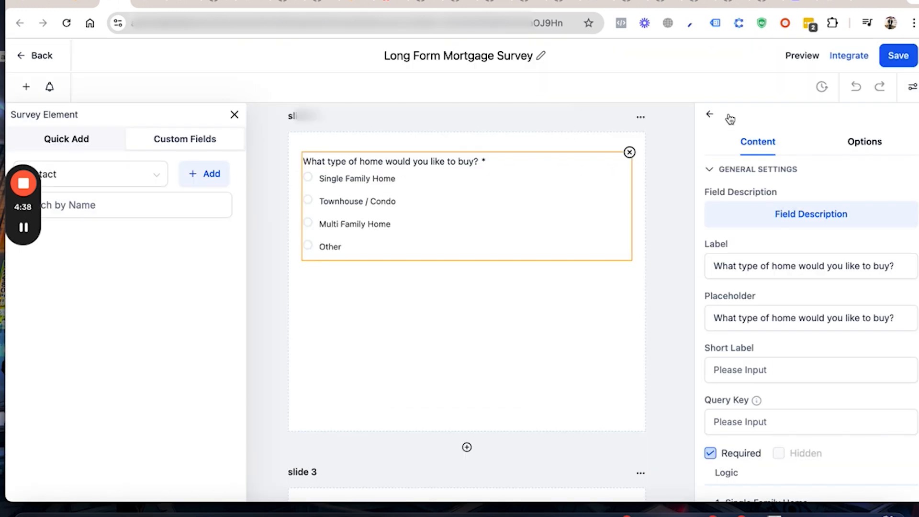
{"action": "left_click", "coordinate": [123, 209]}
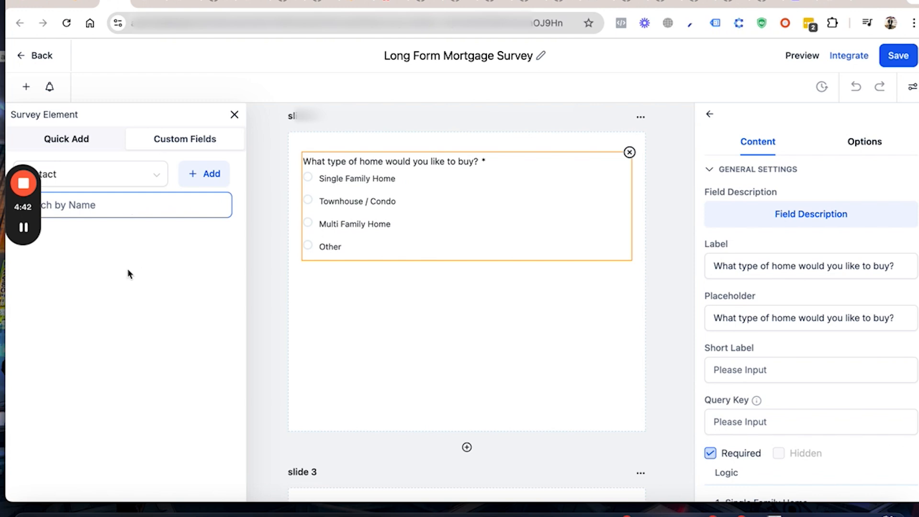
{"action": "left_click", "coordinate": [98, 259]}
{"action": "left_click_drag", "start_coordinate": [148, 258], "coordinate": [351, 282]}
{"action": "left_click", "coordinate": [225, 295]}
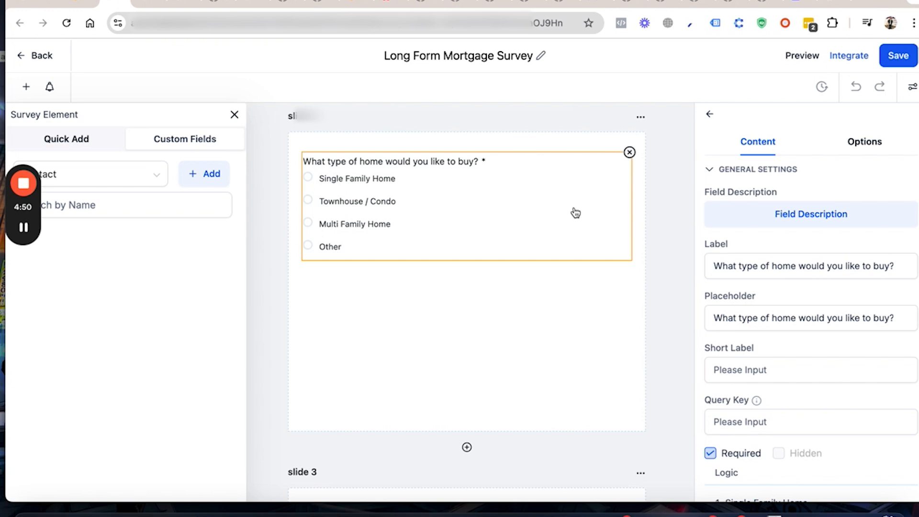
Step: Show the Quick Add elements again and switch back to the Buyer List Survey Page in the page editor
{"action": "left_click", "coordinate": [65, 140]}
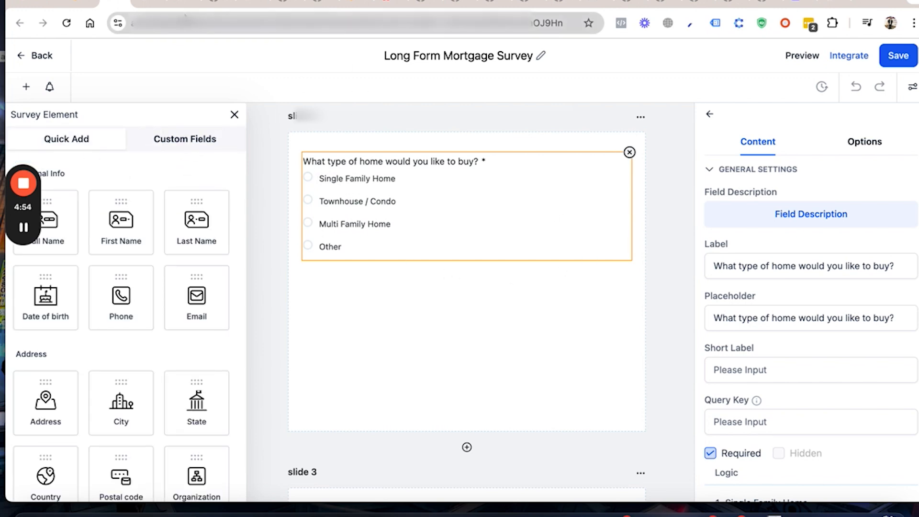
{"action": "left_click", "coordinate": [81, 3]}
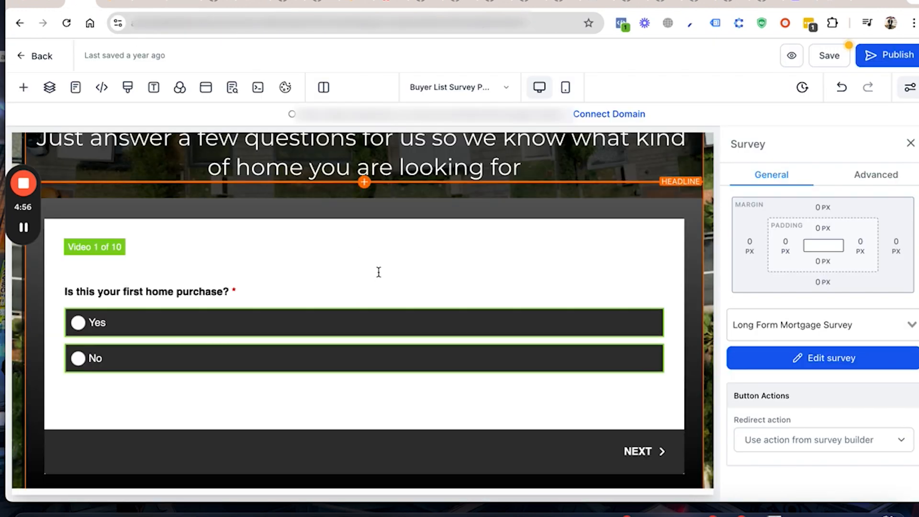
Step: Review the team introduction, team photo and testimonial sections below the survey on the page
{"action": "scroll", "coordinate": [379, 274], "scroll_direction": "down", "scroll_amount": 10}
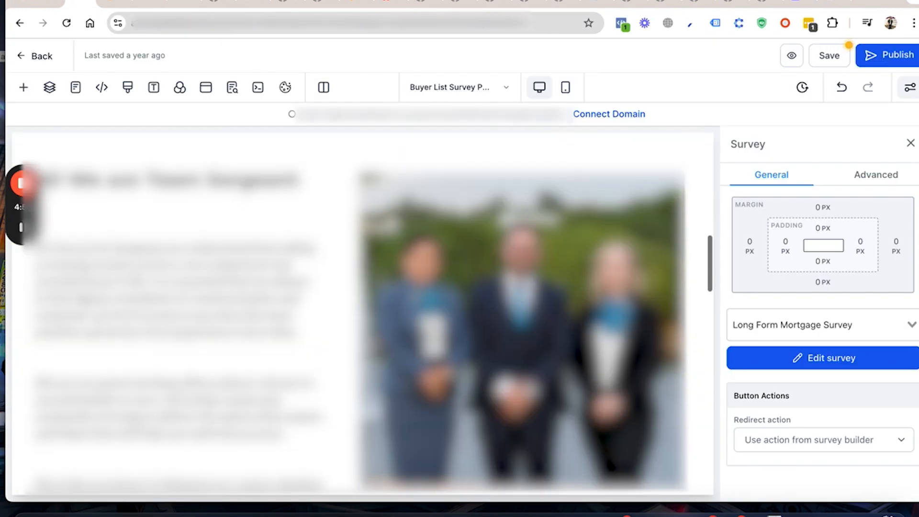
{"action": "scroll", "coordinate": [522, 330], "scroll_direction": "up", "scroll_amount": 1}
{"action": "left_click", "coordinate": [418, 259]}
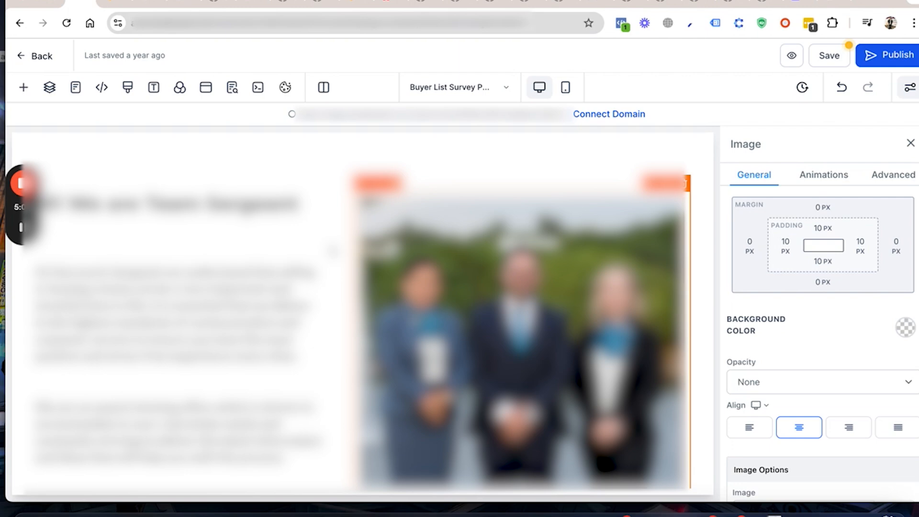
{"action": "scroll", "coordinate": [335, 259], "scroll_direction": "down", "scroll_amount": 4}
{"action": "scroll", "coordinate": [496, 275], "scroll_direction": "down", "scroll_amount": 1}
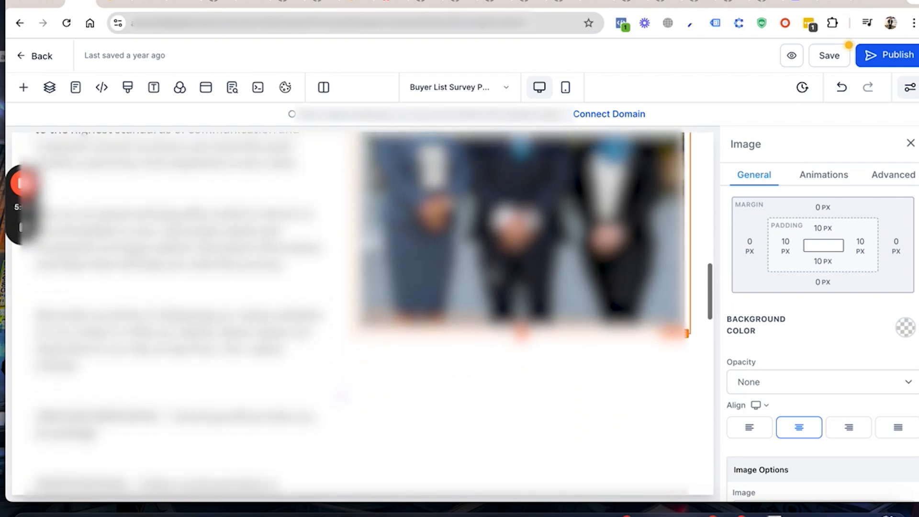
{"action": "scroll", "coordinate": [306, 307], "scroll_direction": "down", "scroll_amount": 2}
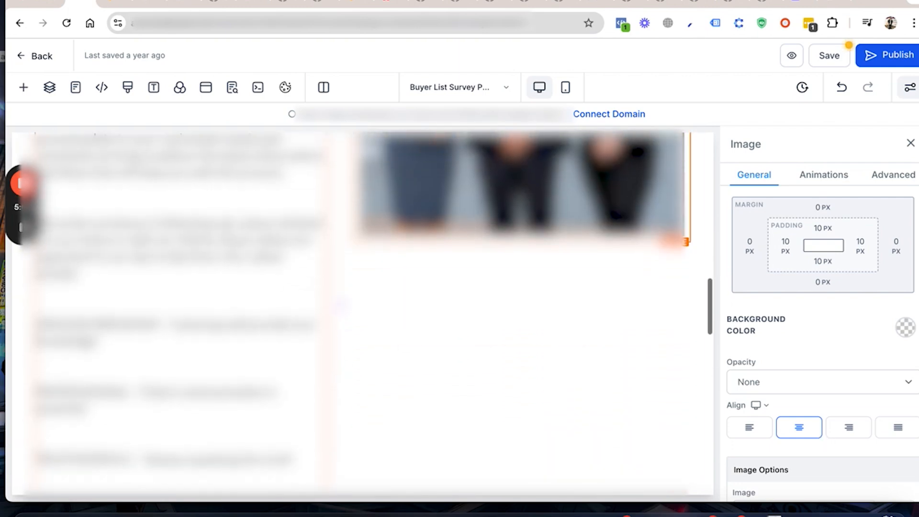
{"action": "scroll", "coordinate": [335, 306], "scroll_direction": "down", "scroll_amount": 8}
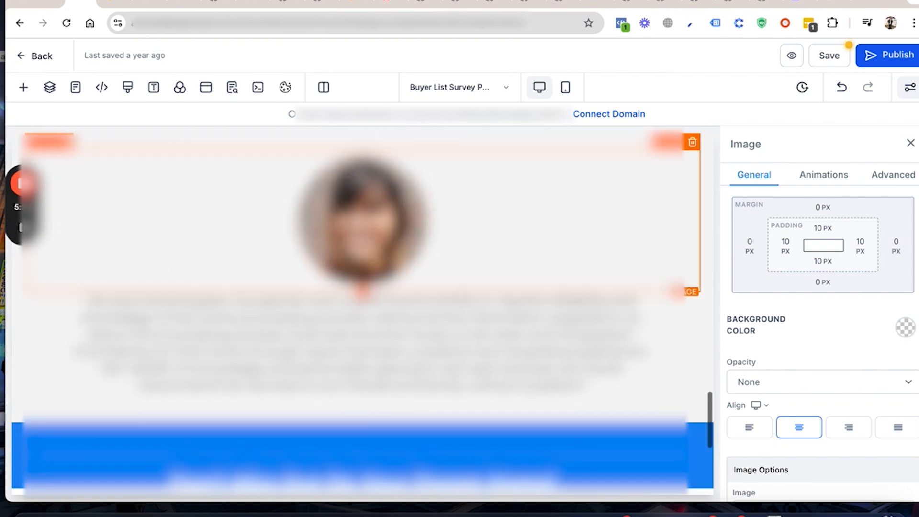
Step: Change the background color of the blue "Don't Miss Out On Your Dream Home" section to red
{"action": "scroll", "coordinate": [358, 302], "scroll_direction": "down", "scroll_amount": 4}
{"action": "scroll", "coordinate": [358, 301], "scroll_direction": "down", "scroll_amount": 1}
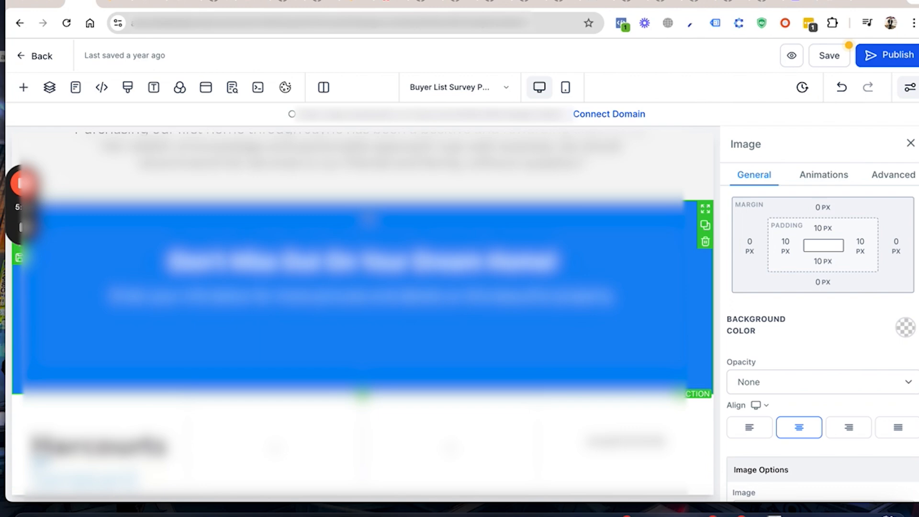
{"action": "left_click", "coordinate": [598, 227]}
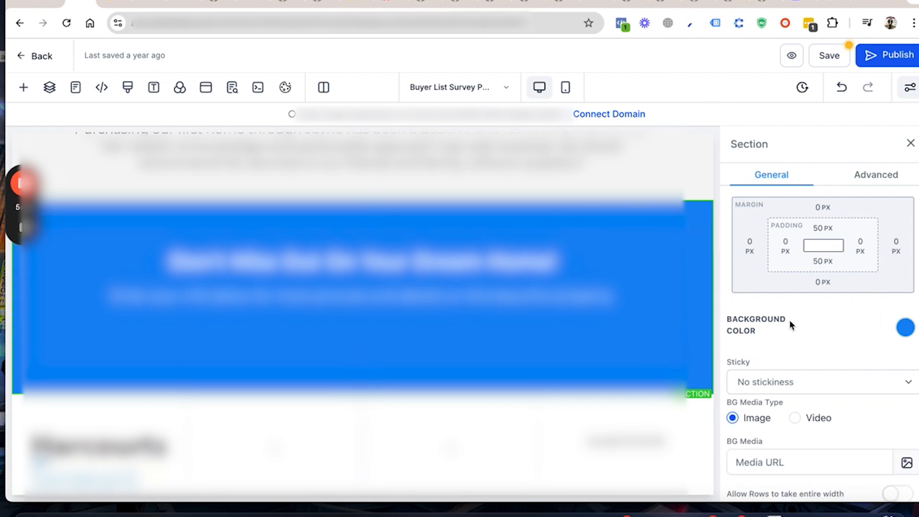
{"action": "left_click", "coordinate": [910, 325]}
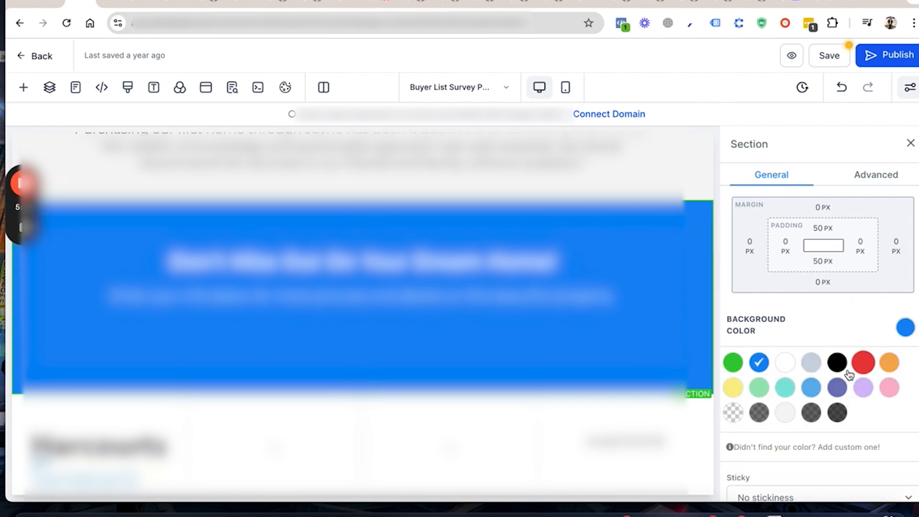
{"action": "left_click", "coordinate": [870, 363]}
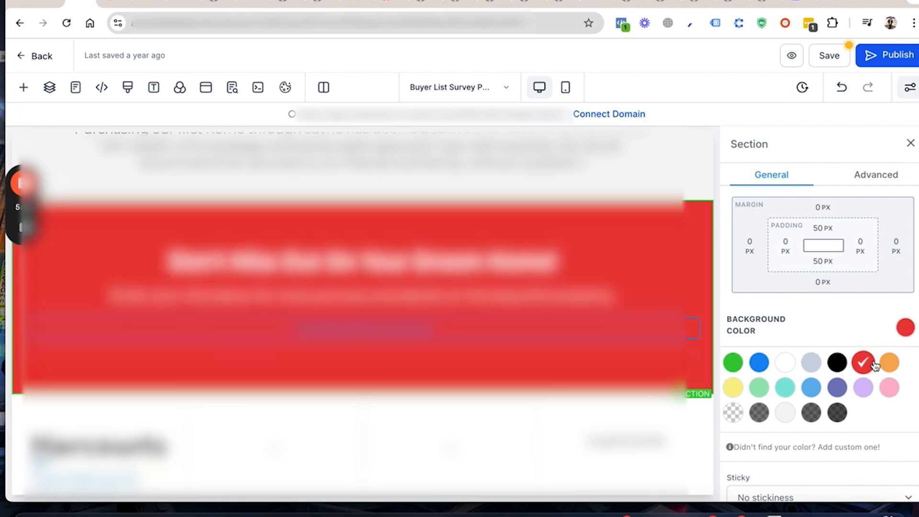
{"action": "scroll", "coordinate": [363, 316], "scroll_direction": "down", "scroll_amount": 1}
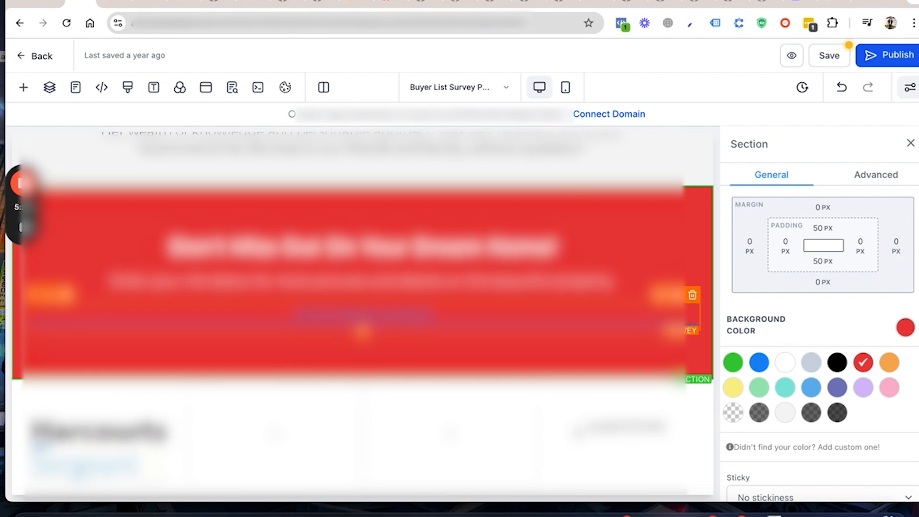
{"action": "scroll", "coordinate": [463, 328], "scroll_direction": "up", "scroll_amount": 5}
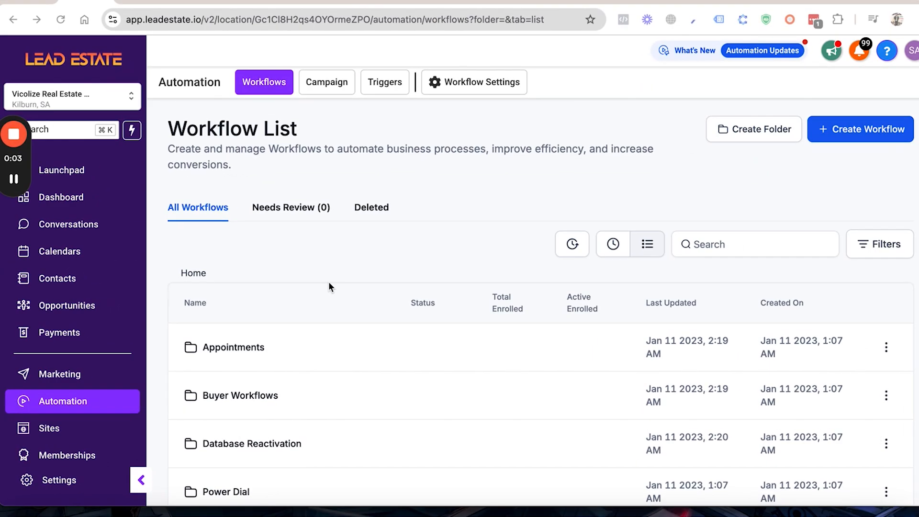
Step: Open the "1) Buyer : Just listed Survey Submission" workflow from the Buyer Workflows folder in the automation list
{"action": "scroll", "coordinate": [323, 304], "scroll_direction": "down", "scroll_amount": 3}
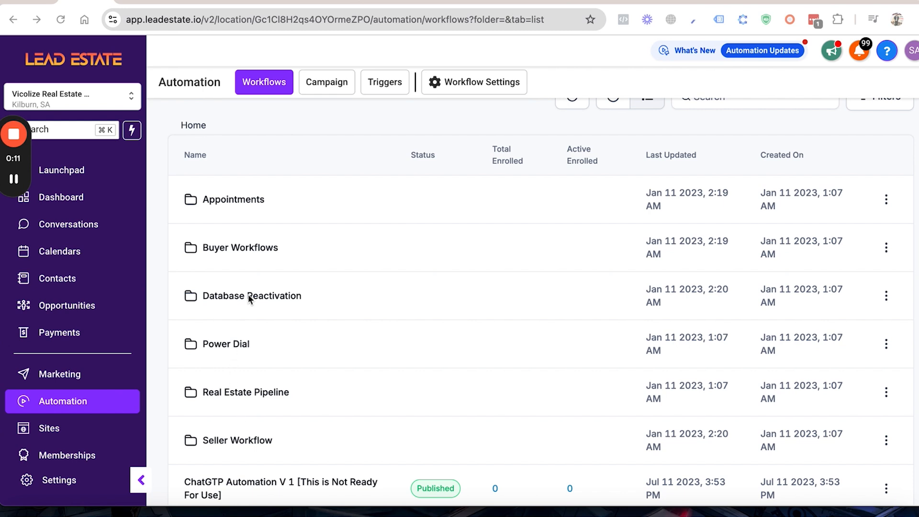
{"action": "scroll", "coordinate": [248, 299], "scroll_direction": "up", "scroll_amount": 1}
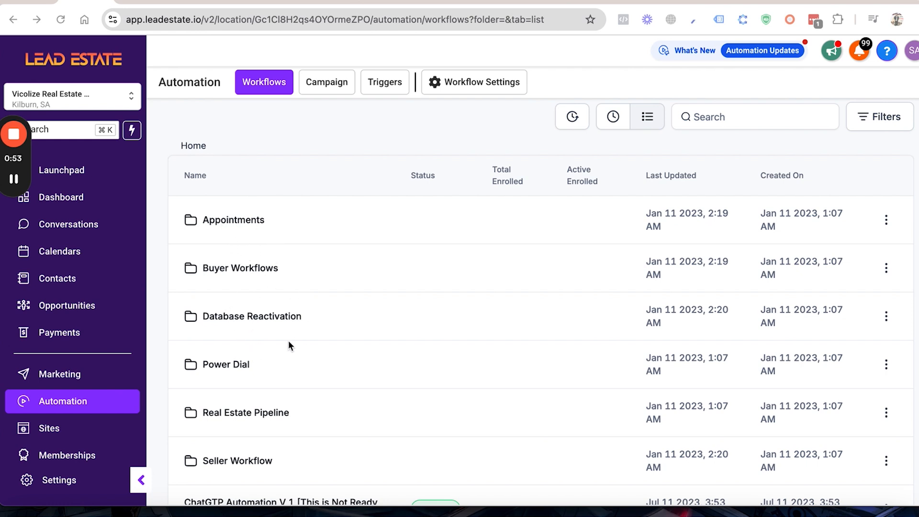
{"action": "left_click", "coordinate": [254, 270]}
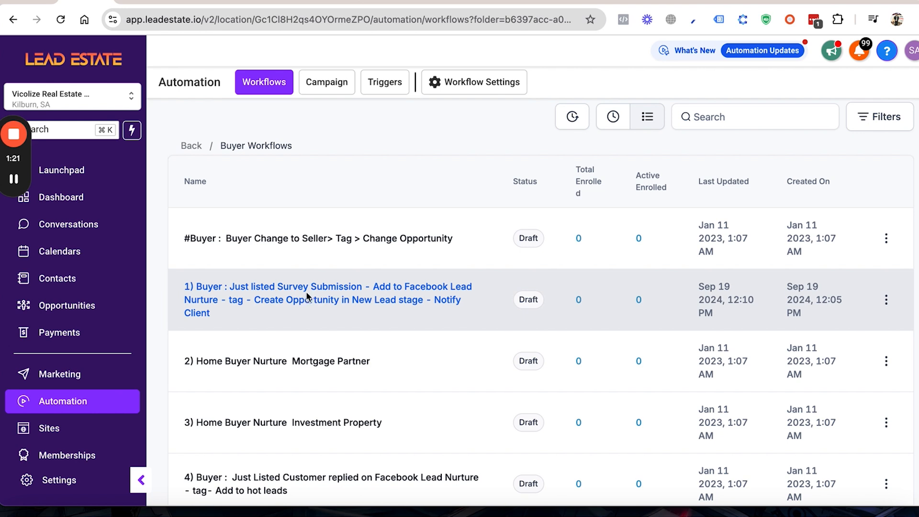
{"action": "left_click", "coordinate": [307, 294]}
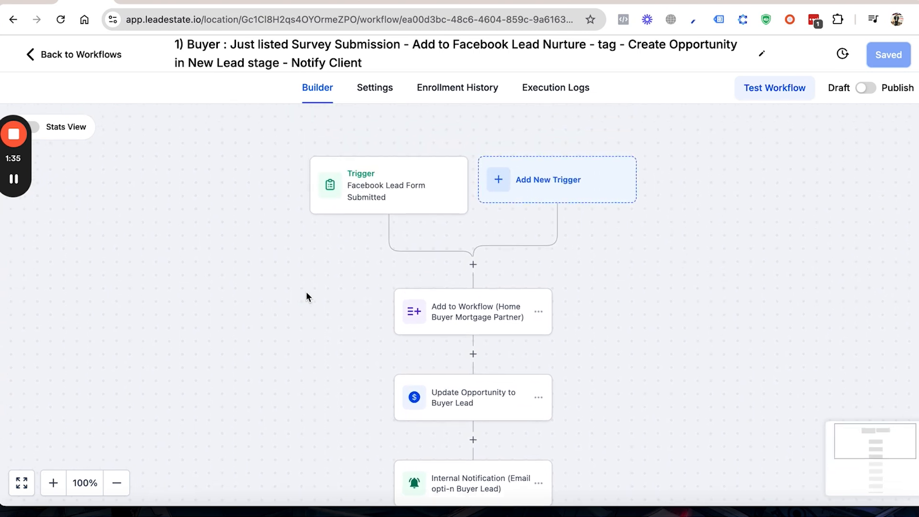
Step: Check which forms the In Form filter of the Facebook Lead Form Submitted trigger offers, and leave the trigger unsaved
{"action": "left_click", "coordinate": [379, 213]}
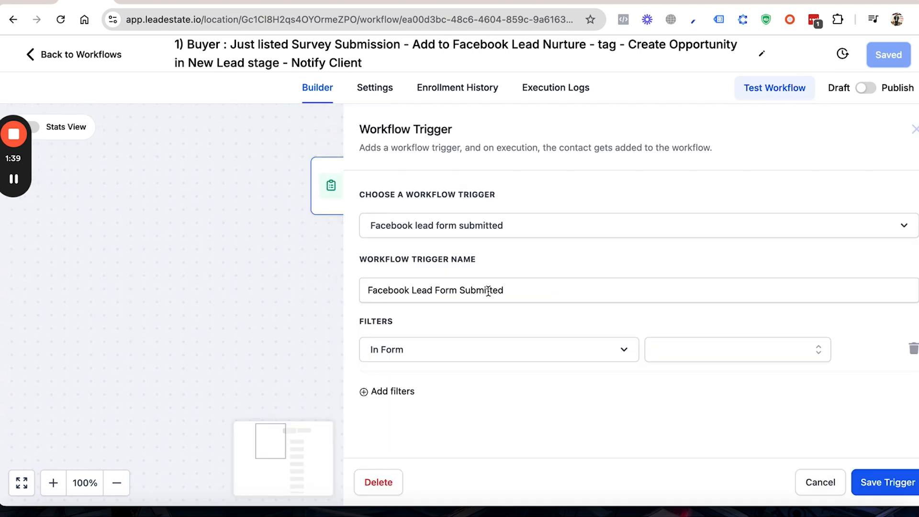
{"action": "left_click", "coordinate": [716, 358]}
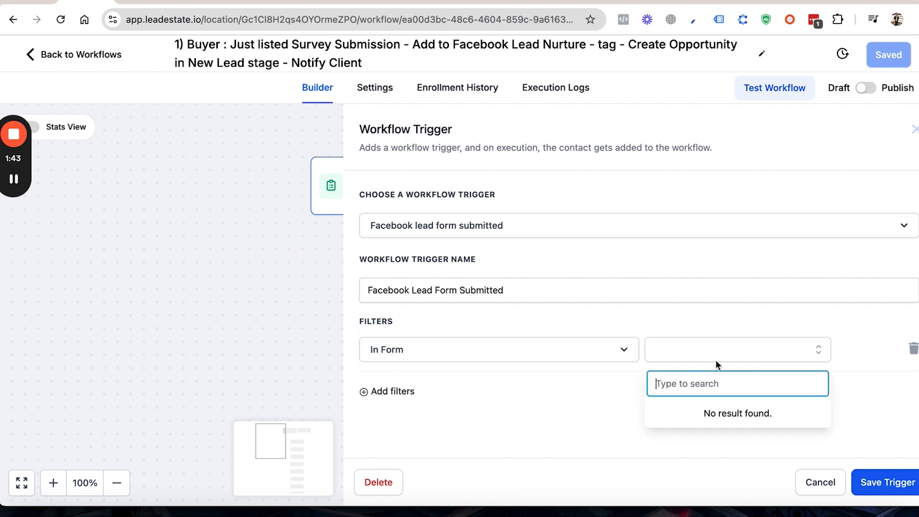
{"action": "left_click", "coordinate": [819, 483]}
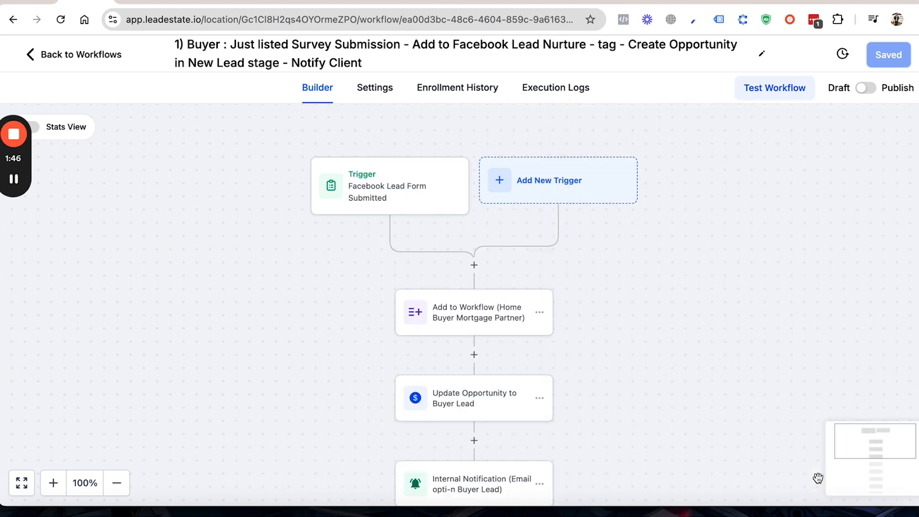
Step: Start a new workflow trigger of the Survey Submitted type, finding it with the search "surv"
{"action": "left_click", "coordinate": [525, 185]}
{"action": "left_click", "coordinate": [575, 191]}
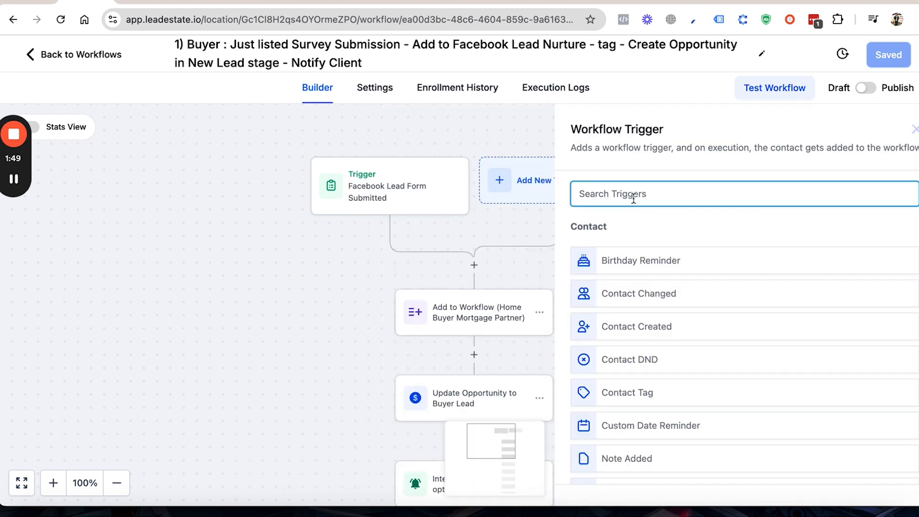
{"action": "type", "text": "surv"}
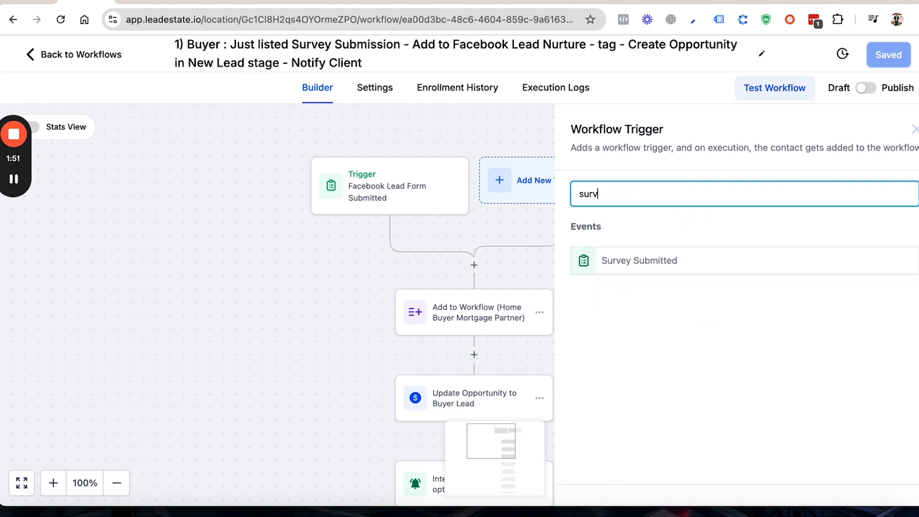
{"action": "left_click", "coordinate": [649, 259]}
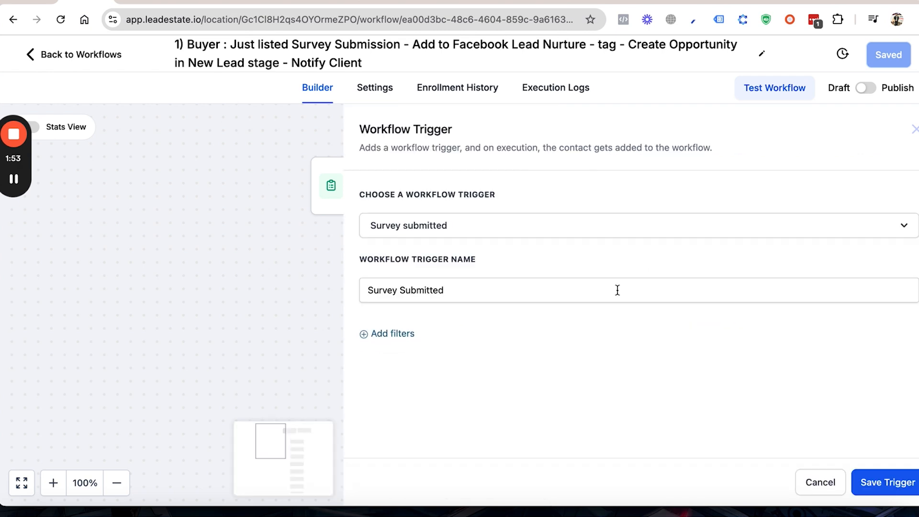
Step: Add a "Survey is" filter to the new trigger, view the surveys it offers, and cancel the trigger
{"action": "left_click", "coordinate": [397, 341]}
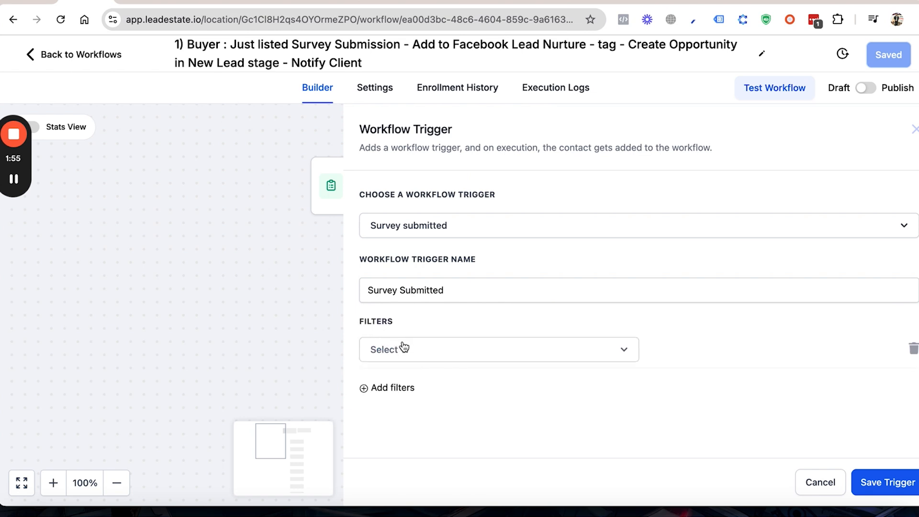
{"action": "left_click", "coordinate": [404, 346]}
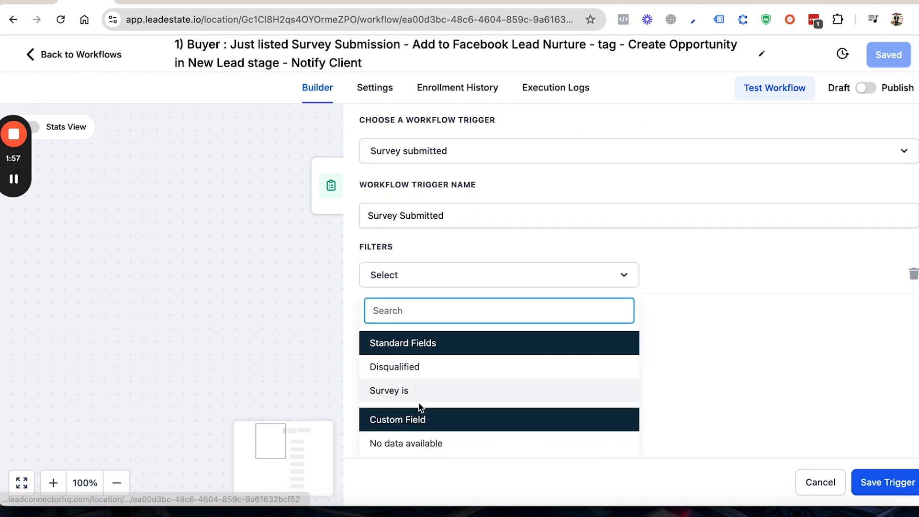
{"action": "left_click", "coordinate": [422, 401]}
{"action": "left_click", "coordinate": [670, 351]}
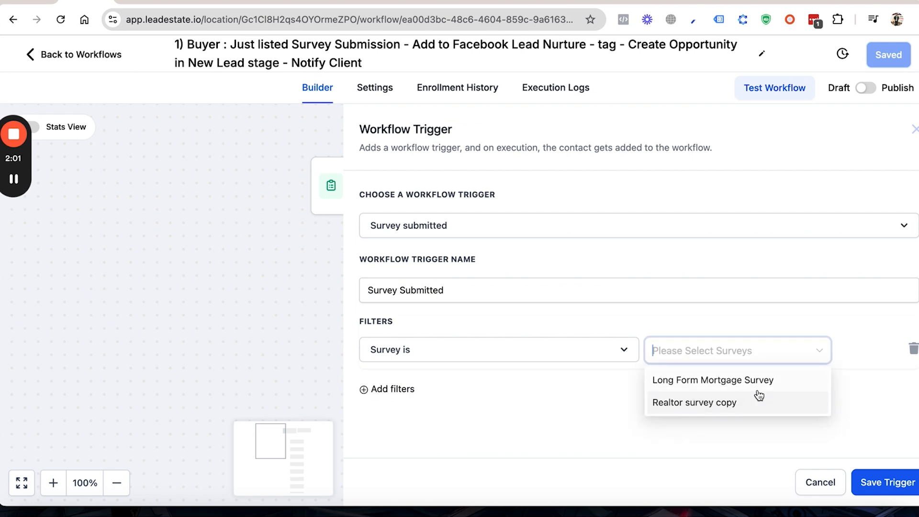
{"action": "left_click", "coordinate": [808, 483]}
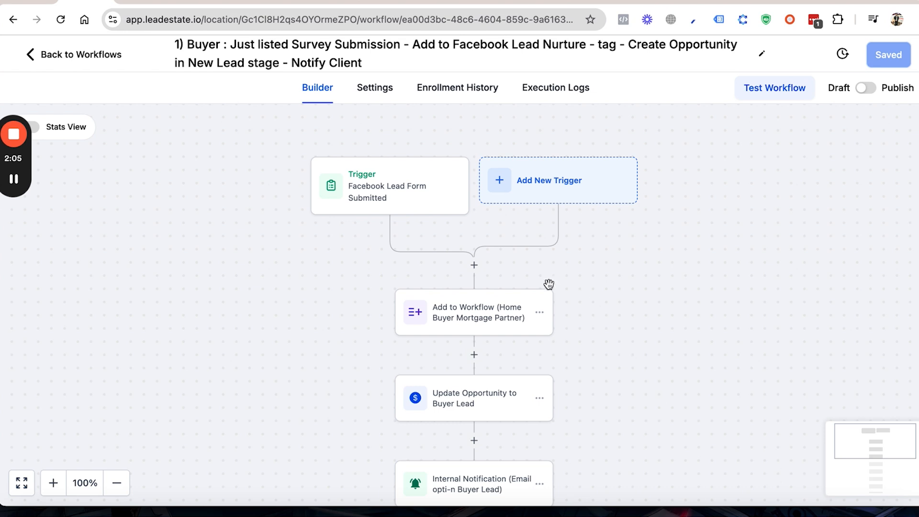
Step: Check which workflow the "Add to Workflow (Home Buyer Mortgage Partner)" action adds contacts to, and close it unsaved
{"action": "scroll", "coordinate": [458, 314], "scroll_direction": "down", "scroll_amount": 2}
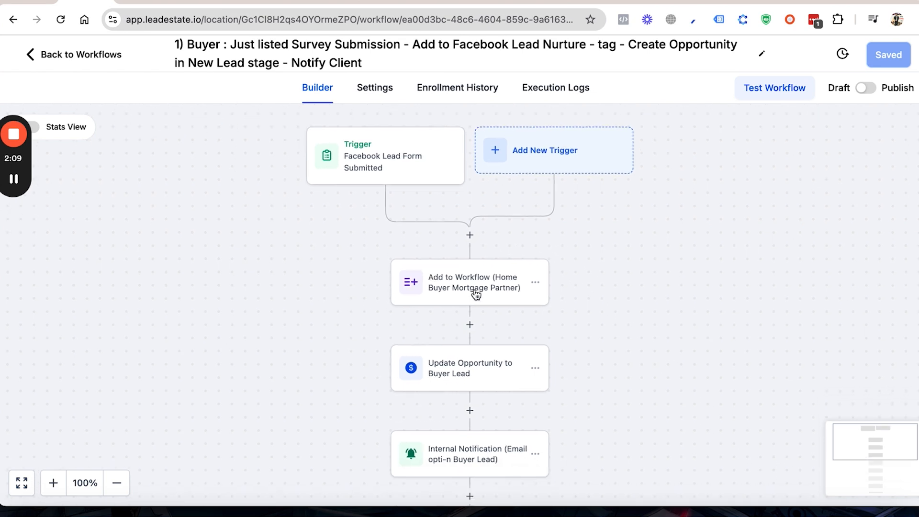
{"action": "left_click", "coordinate": [476, 293]}
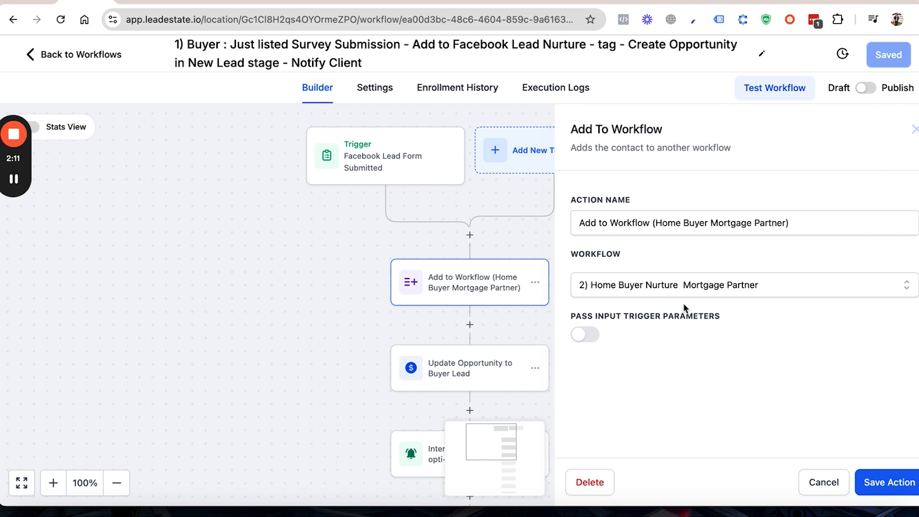
{"action": "left_click", "coordinate": [821, 479]}
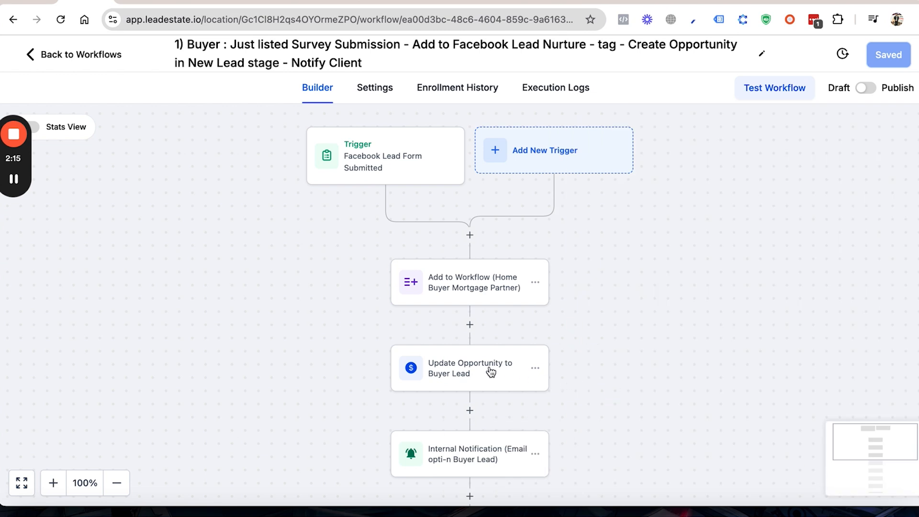
Step: Open the "Update Opportunity to Buyer Lead" action and examine its pipeline, stage, opportunity name, source and lead value settings
{"action": "left_click", "coordinate": [490, 371]}
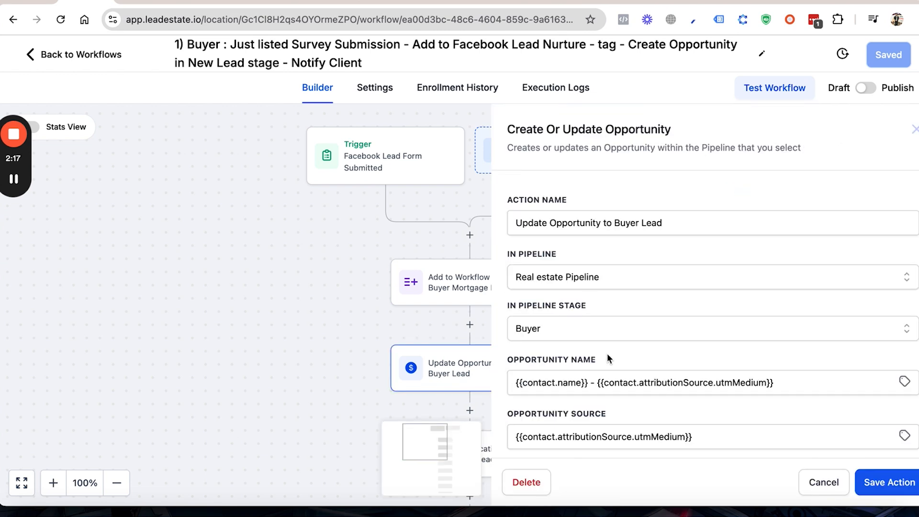
{"action": "scroll", "coordinate": [608, 358], "scroll_direction": "down", "scroll_amount": 2}
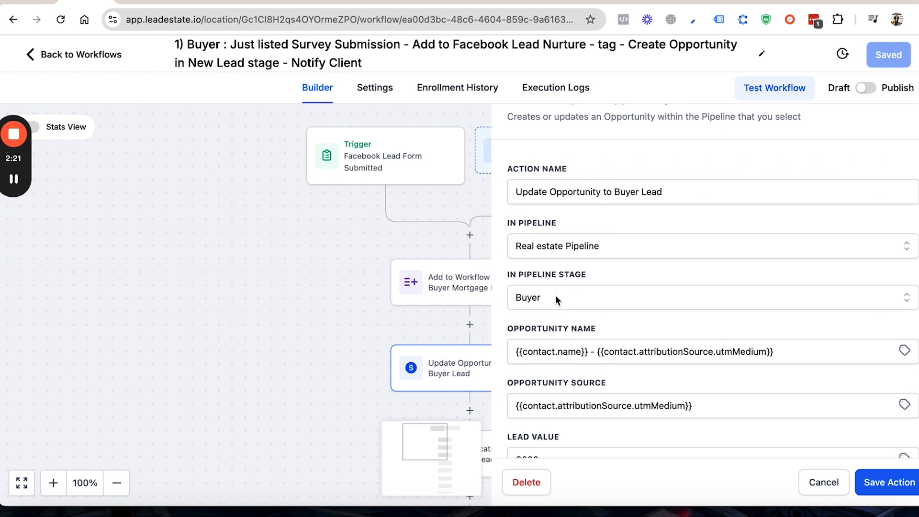
{"action": "scroll", "coordinate": [555, 295], "scroll_direction": "down", "scroll_amount": 2}
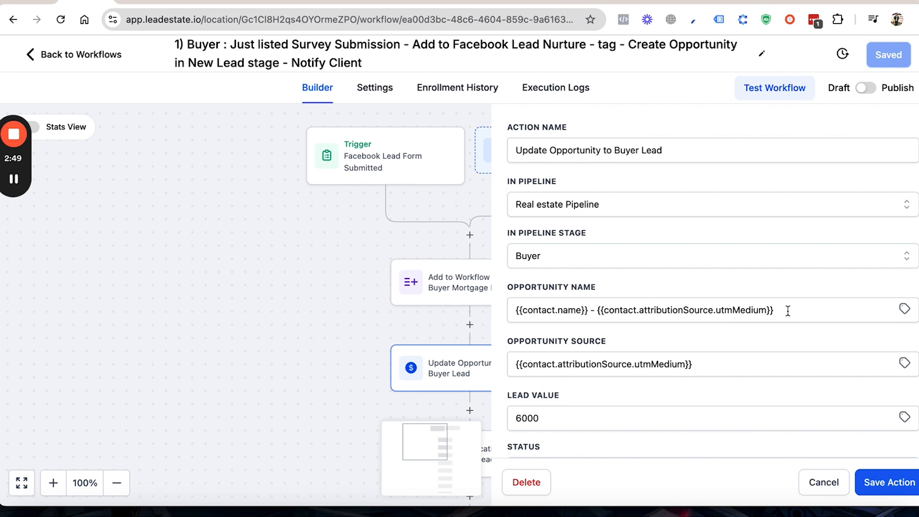
Step: Browse the First attribution custom values available for the opportunity name, including the UTM values, and close the list without inserting one
{"action": "left_click", "coordinate": [904, 309]}
{"action": "scroll", "coordinate": [847, 357], "scroll_direction": "down", "scroll_amount": 2}
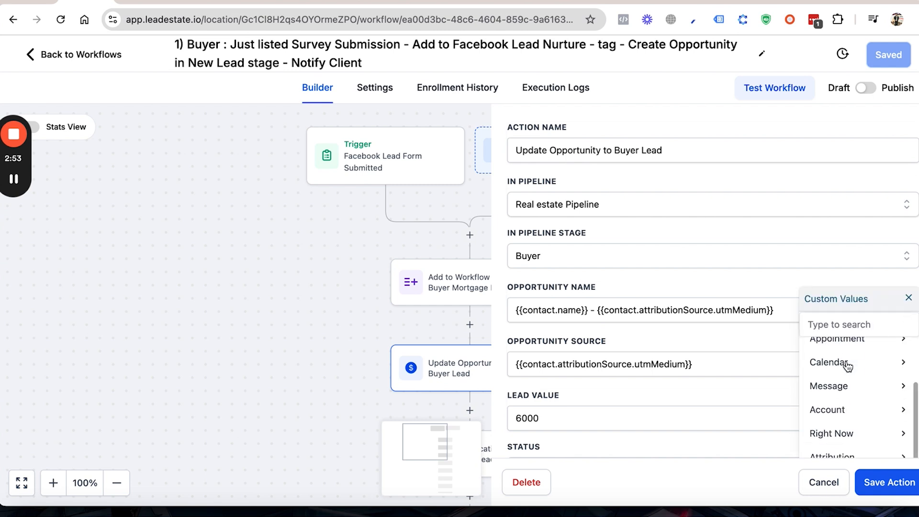
{"action": "left_click", "coordinate": [835, 455]}
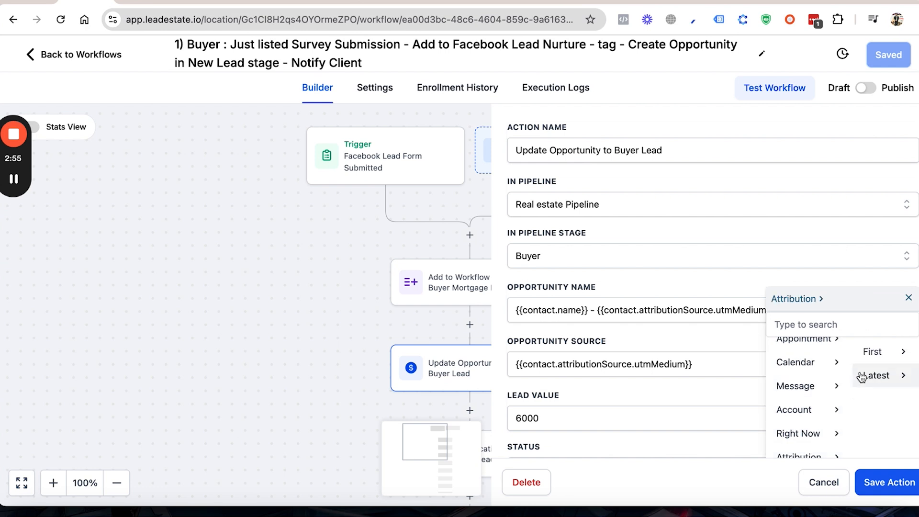
{"action": "left_click", "coordinate": [872, 353]}
{"action": "scroll", "coordinate": [861, 393], "scroll_direction": "down", "scroll_amount": 3}
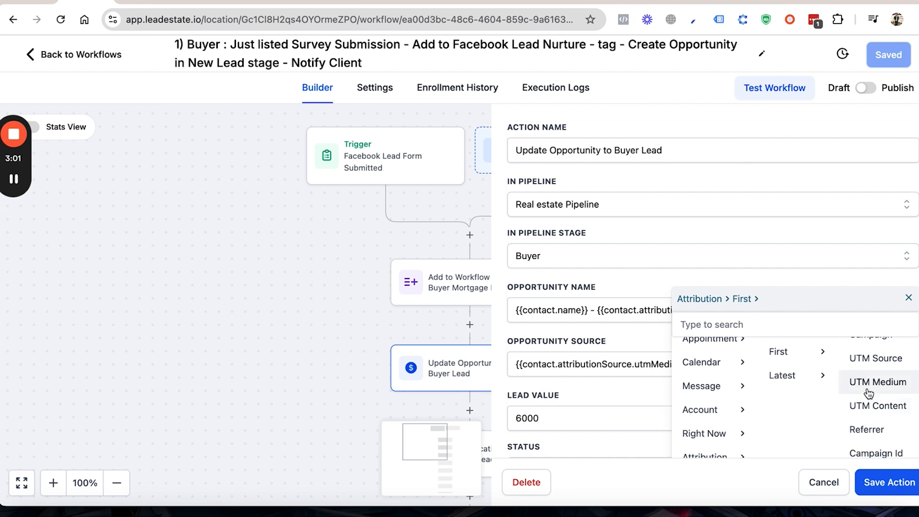
{"action": "scroll", "coordinate": [865, 383], "scroll_direction": "up", "scroll_amount": 2}
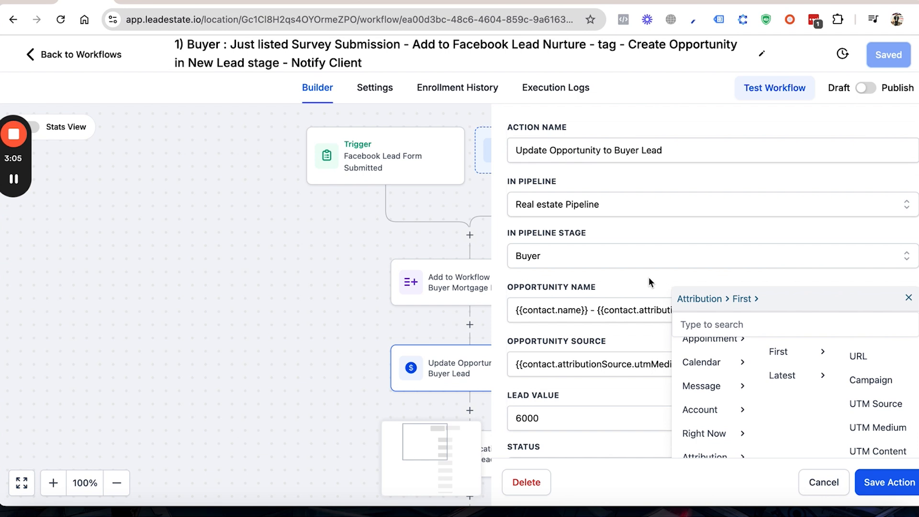
{"action": "left_click", "coordinate": [909, 298]}
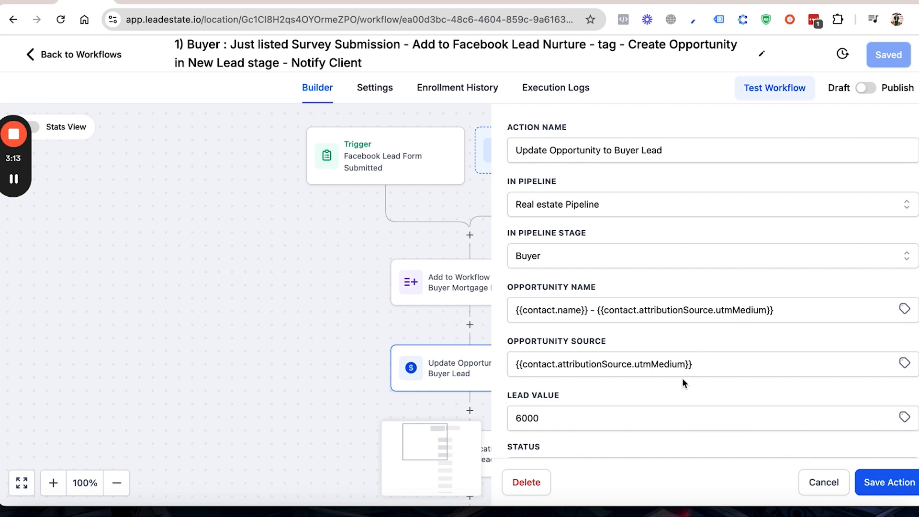
Step: Check the lead value, status and stage-movement options of the "Update Opportunity to Buyer Lead" action, and close it unsaved
{"action": "scroll", "coordinate": [699, 382], "scroll_direction": "down", "scroll_amount": 3}
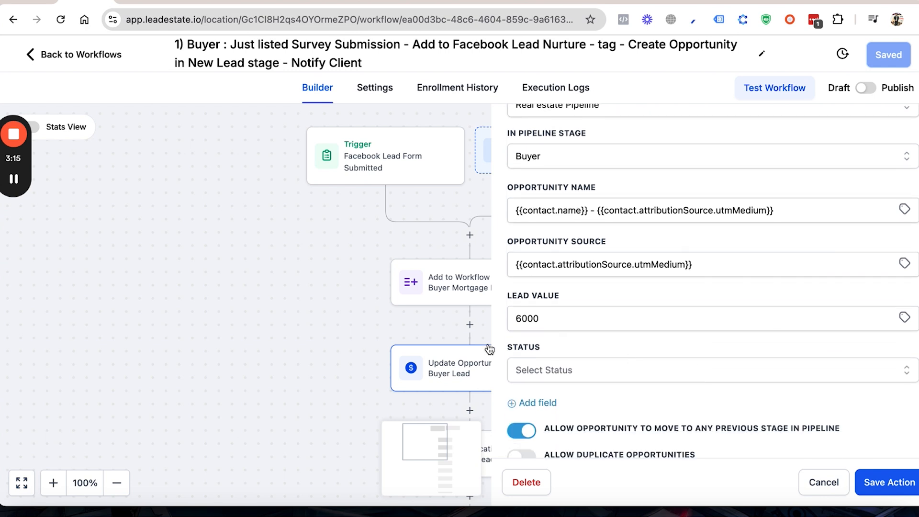
{"action": "left_click", "coordinate": [823, 483]}
Step: Examine the sender, recipient type, subject and message body of the "Internal Notification (Email opti-n Buyer Lead)" action, and close it unsaved
{"action": "scroll", "coordinate": [476, 360], "scroll_direction": "down", "scroll_amount": 5}
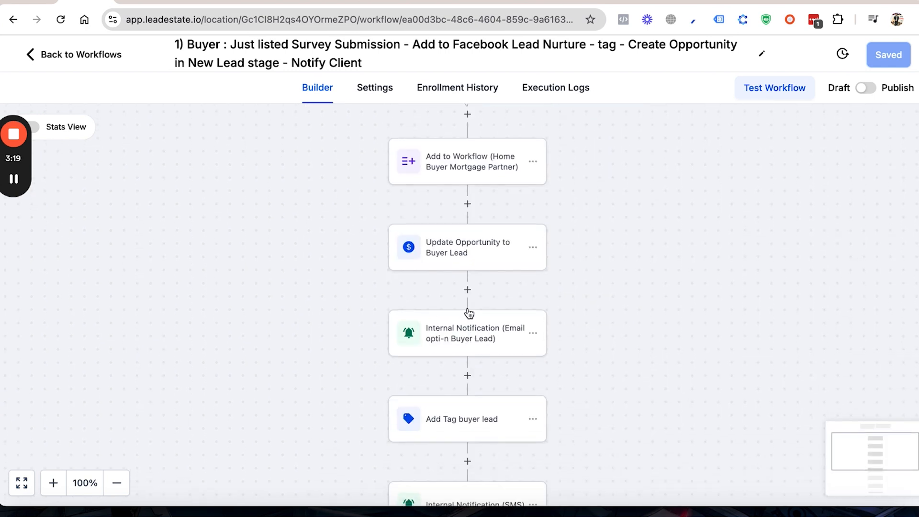
{"action": "left_click", "coordinate": [467, 324]}
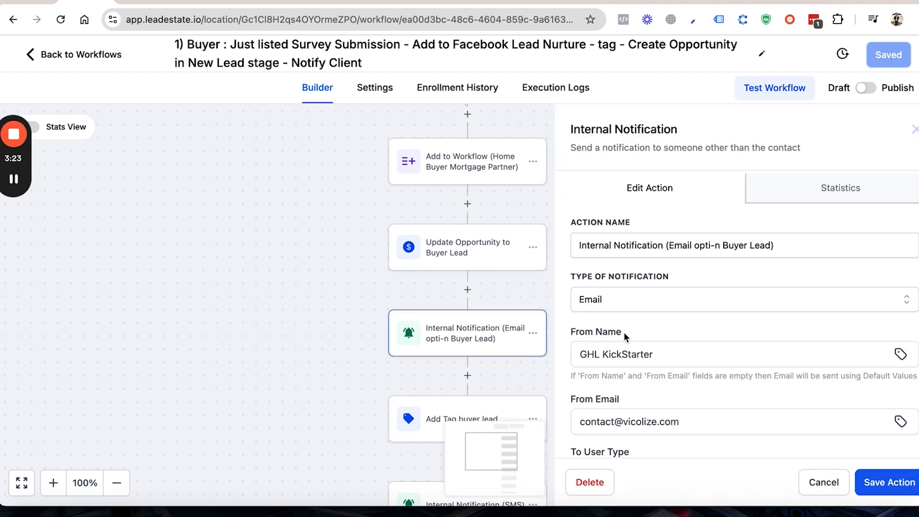
{"action": "scroll", "coordinate": [624, 337], "scroll_direction": "down", "scroll_amount": 3}
{"action": "scroll", "coordinate": [624, 337], "scroll_direction": "down", "scroll_amount": 5}
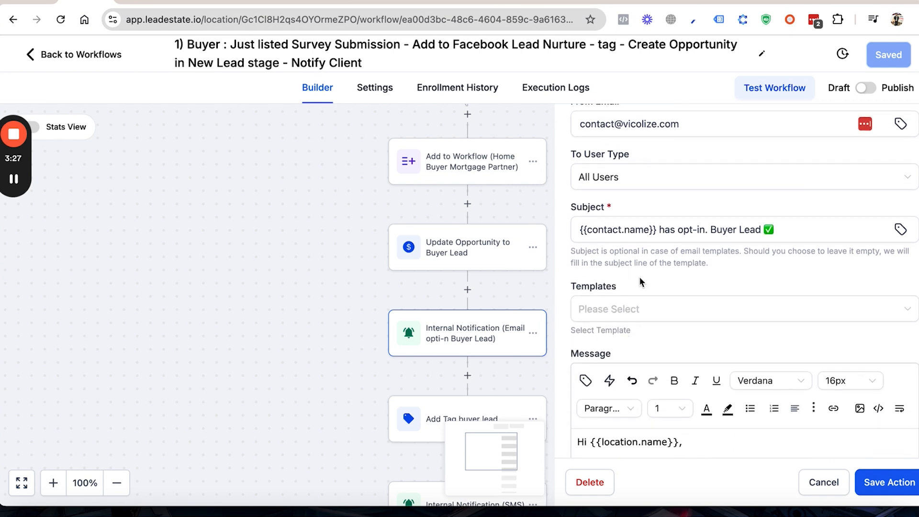
{"action": "scroll", "coordinate": [639, 277], "scroll_direction": "down", "scroll_amount": 2}
{"action": "scroll", "coordinate": [639, 276], "scroll_direction": "down", "scroll_amount": 5}
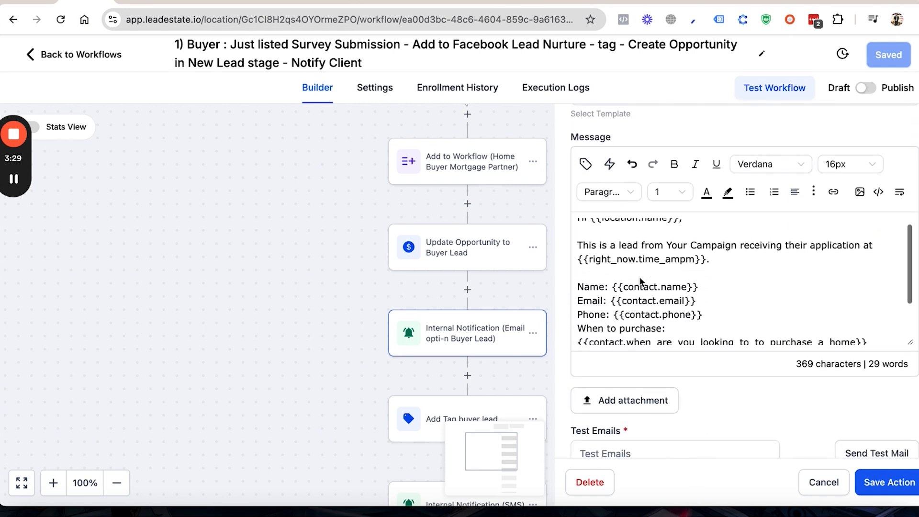
{"action": "scroll", "coordinate": [640, 280], "scroll_direction": "down", "scroll_amount": 2}
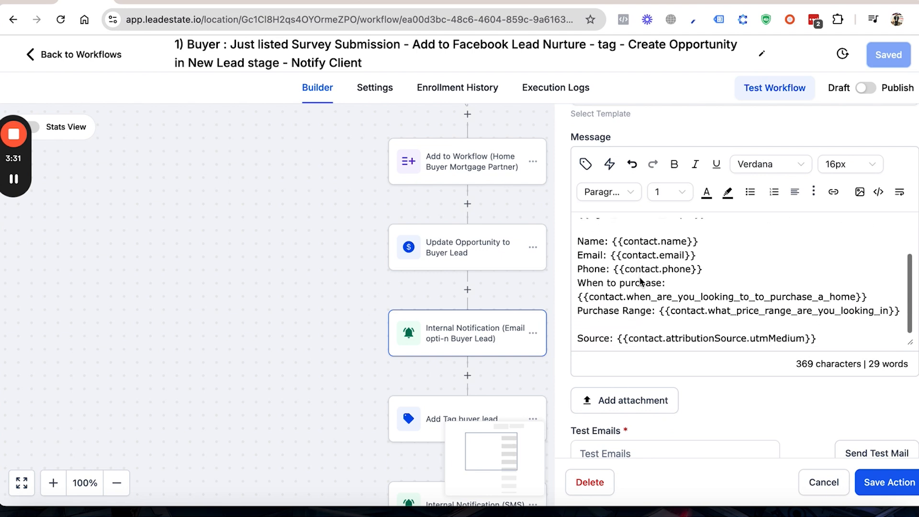
{"action": "scroll", "coordinate": [640, 281], "scroll_direction": "up", "scroll_amount": 1}
{"action": "scroll", "coordinate": [640, 283], "scroll_direction": "down", "scroll_amount": 1}
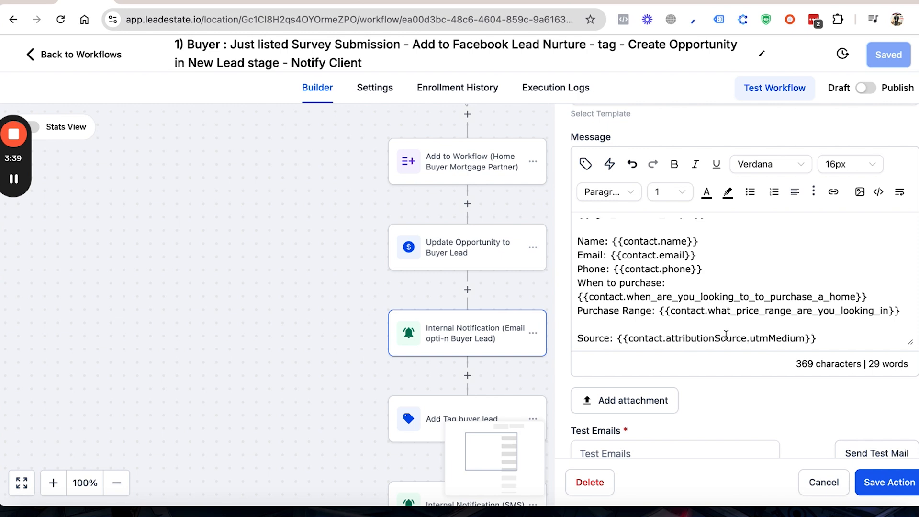
{"action": "left_click", "coordinate": [810, 475]}
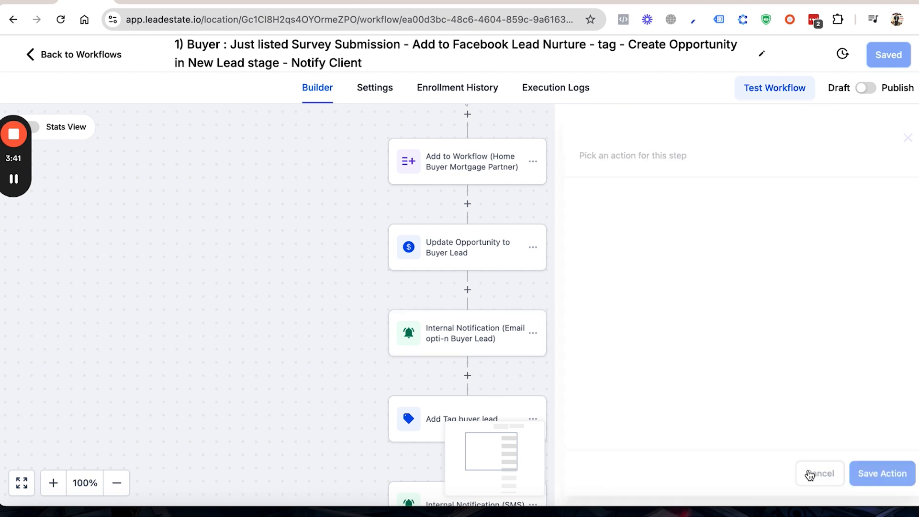
Step: Open the "Add Tag buyer lead" action and view the tags it offers, leaving the selection as is
{"action": "left_click", "coordinate": [454, 421]}
{"action": "scroll", "coordinate": [455, 423], "scroll_direction": "down", "scroll_amount": 5}
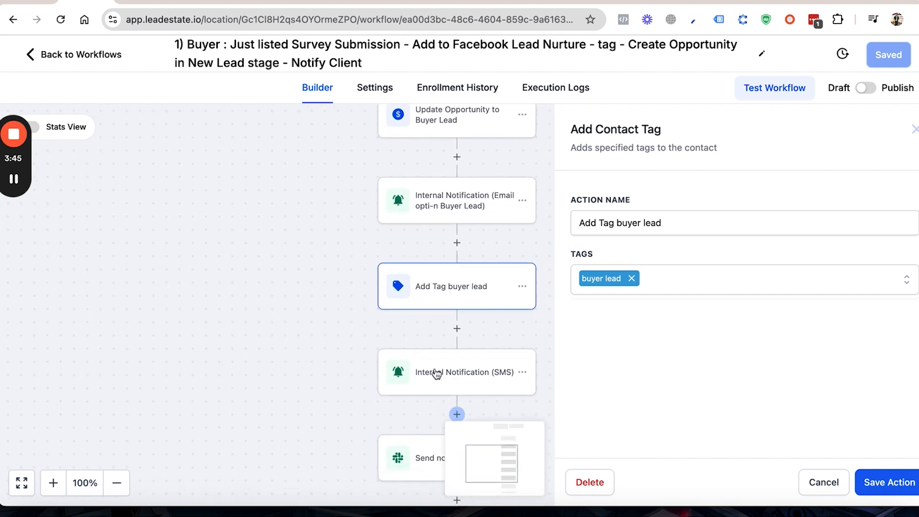
{"action": "left_click", "coordinate": [669, 282]}
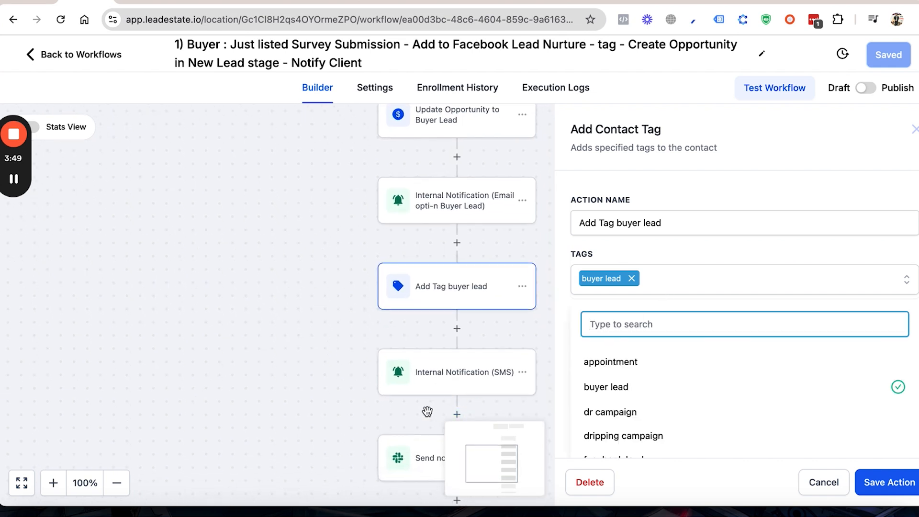
{"action": "left_click", "coordinate": [414, 457]}
Step: Open the "Internal Notification (SMS)" action and read its message template down to the Source line
{"action": "left_click", "coordinate": [420, 379]}
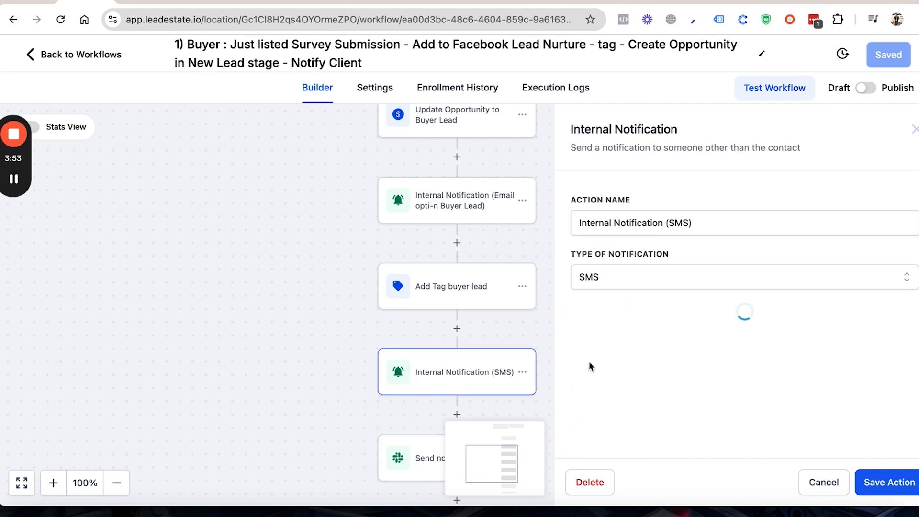
{"action": "scroll", "coordinate": [649, 360], "scroll_direction": "down", "scroll_amount": 3}
{"action": "scroll", "coordinate": [650, 361], "scroll_direction": "down", "scroll_amount": 5}
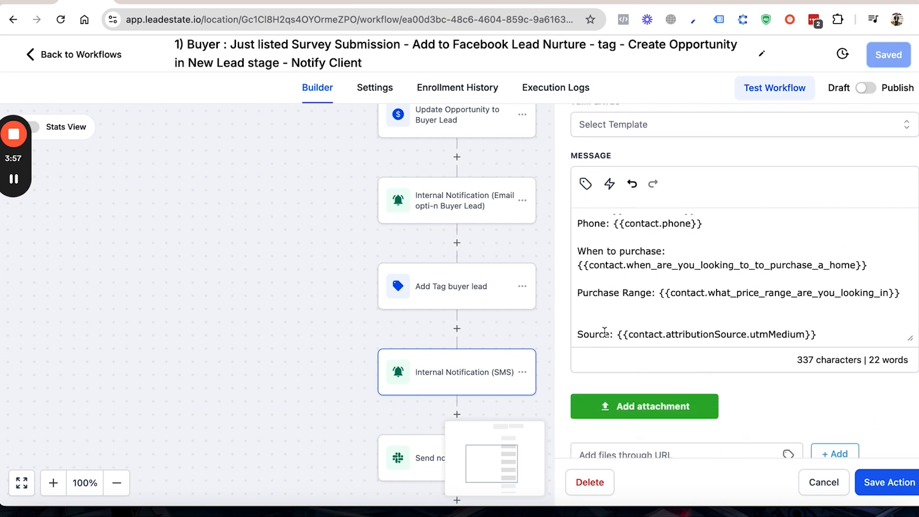
Step: Open the "Send notification to Slack" action near the workflow's end and check its Slack account connection
{"action": "scroll", "coordinate": [425, 367], "scroll_direction": "down", "scroll_amount": 4}
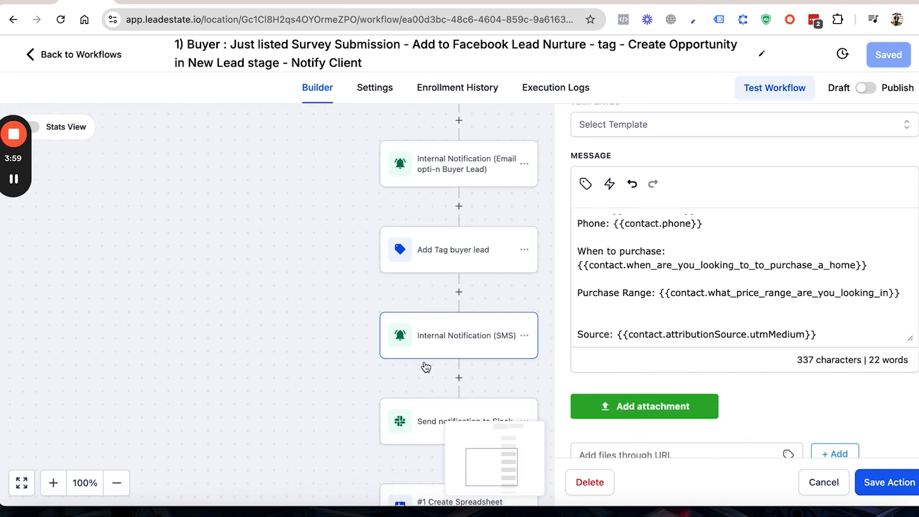
{"action": "scroll", "coordinate": [425, 364], "scroll_direction": "down", "scroll_amount": 2}
{"action": "scroll", "coordinate": [424, 363], "scroll_direction": "right", "scroll_amount": 1}
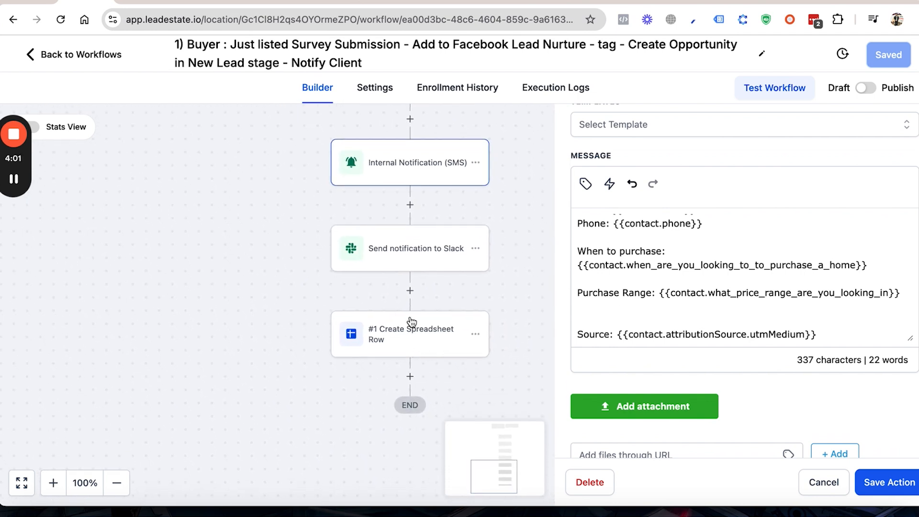
{"action": "left_click", "coordinate": [403, 263]}
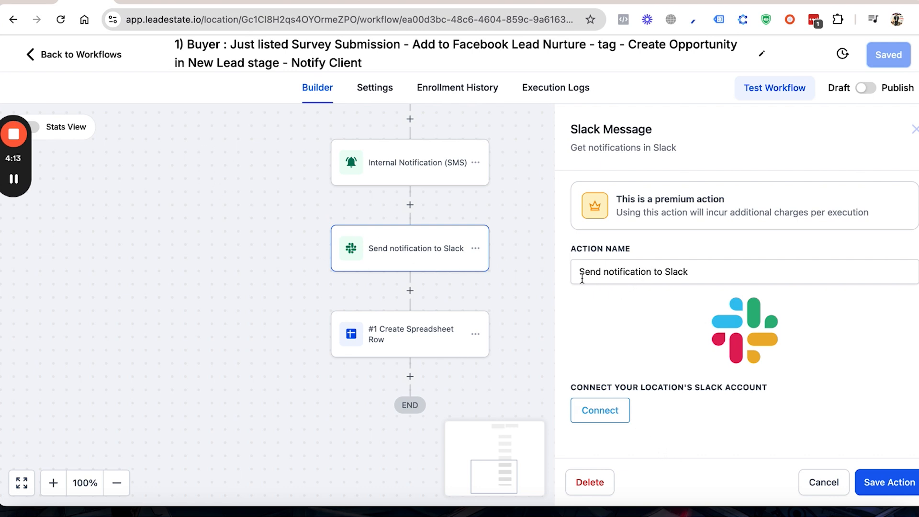
Step: Switch to the published copy of the buyer workflow and examine its Slack notification action's account, event and channel settings
{"action": "left_click", "coordinate": [142, 2]}
{"action": "scroll", "coordinate": [545, 286], "scroll_direction": "down", "scroll_amount": 3}
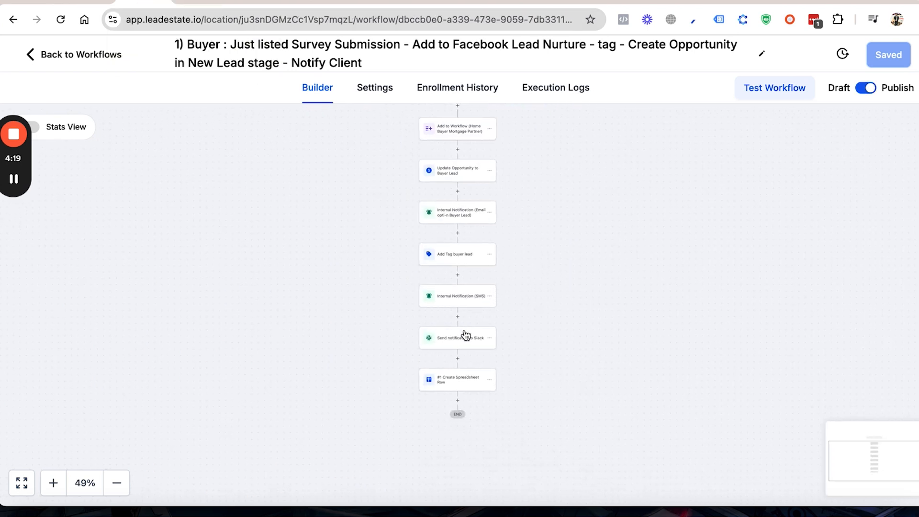
{"action": "left_click", "coordinate": [465, 335]}
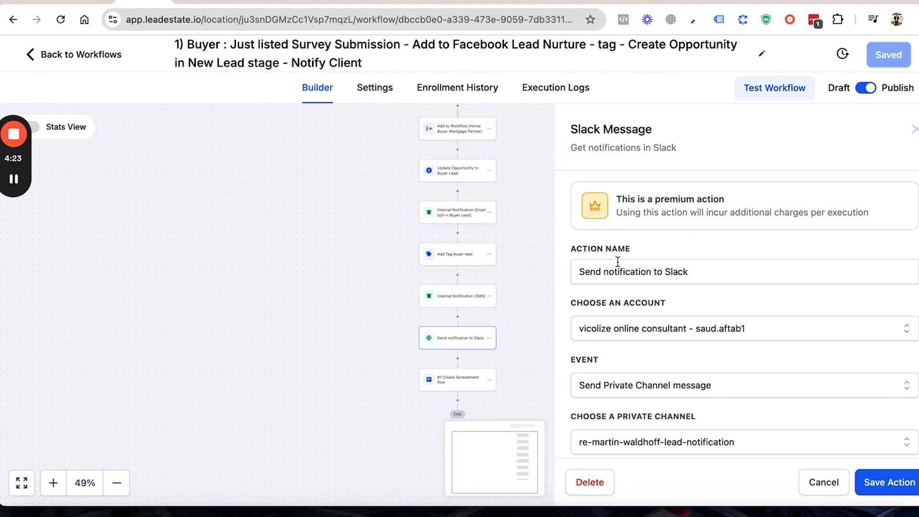
{"action": "scroll", "coordinate": [654, 308], "scroll_direction": "down", "scroll_amount": 2}
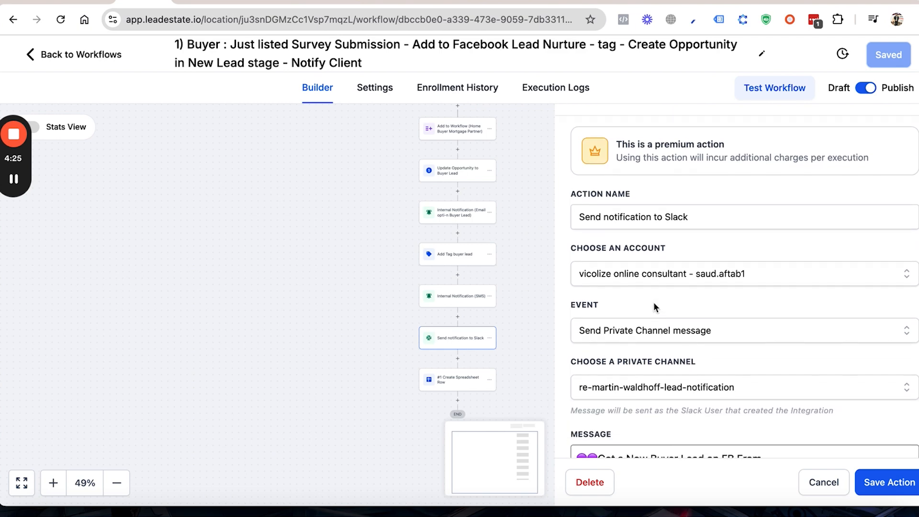
{"action": "scroll", "coordinate": [654, 307], "scroll_direction": "down", "scroll_amount": 1}
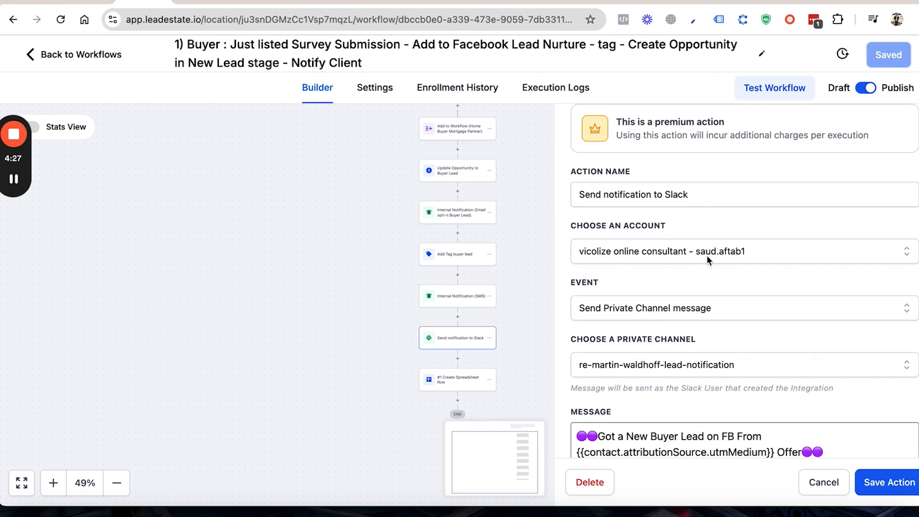
{"action": "scroll", "coordinate": [688, 274], "scroll_direction": "down", "scroll_amount": 2}
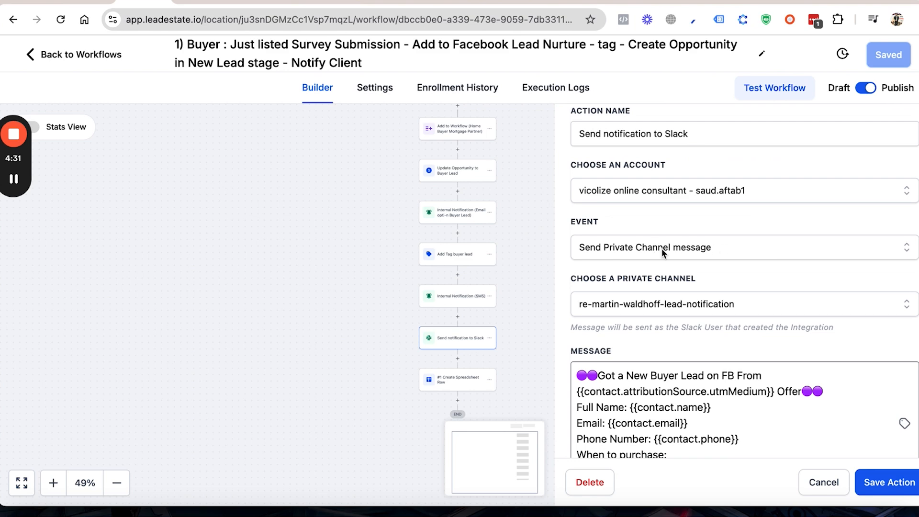
Step: View the event types offered for the Slack notification without changing the selection, and read through its message template
{"action": "left_click", "coordinate": [710, 248]}
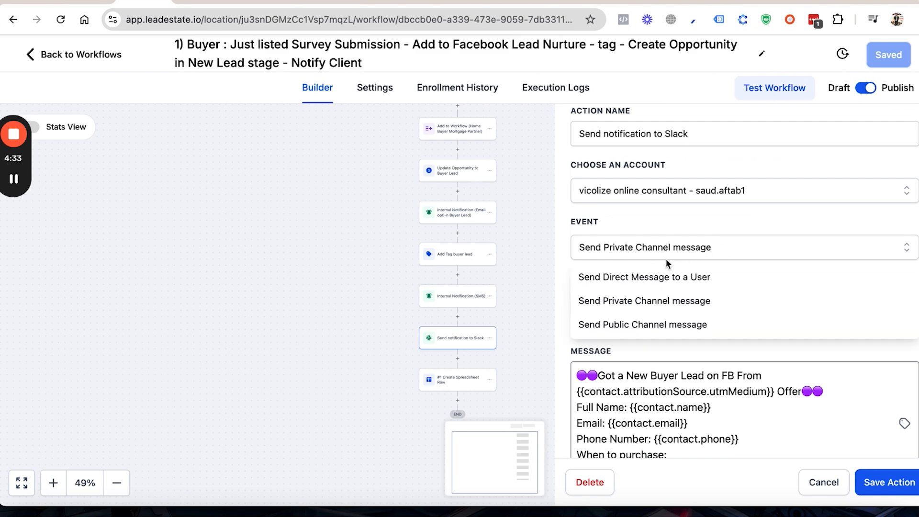
{"action": "left_click", "coordinate": [737, 230]}
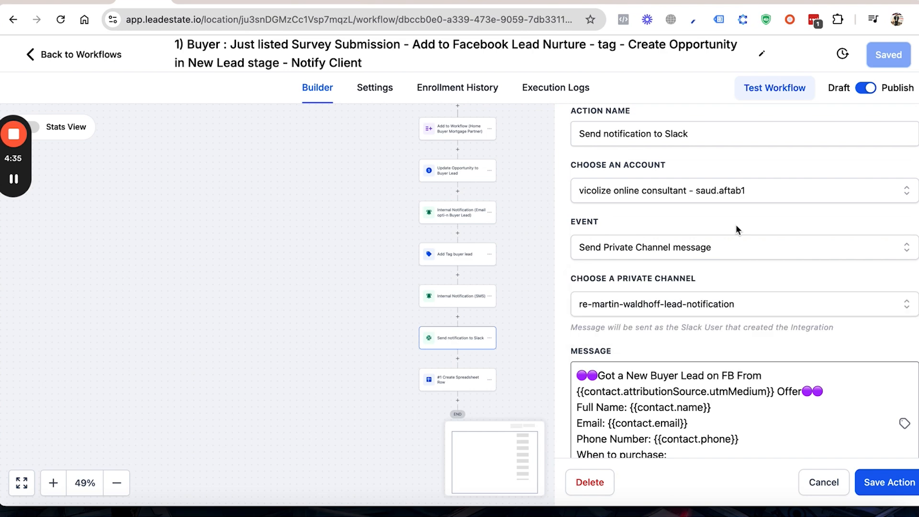
{"action": "scroll", "coordinate": [648, 305], "scroll_direction": "down", "scroll_amount": 3}
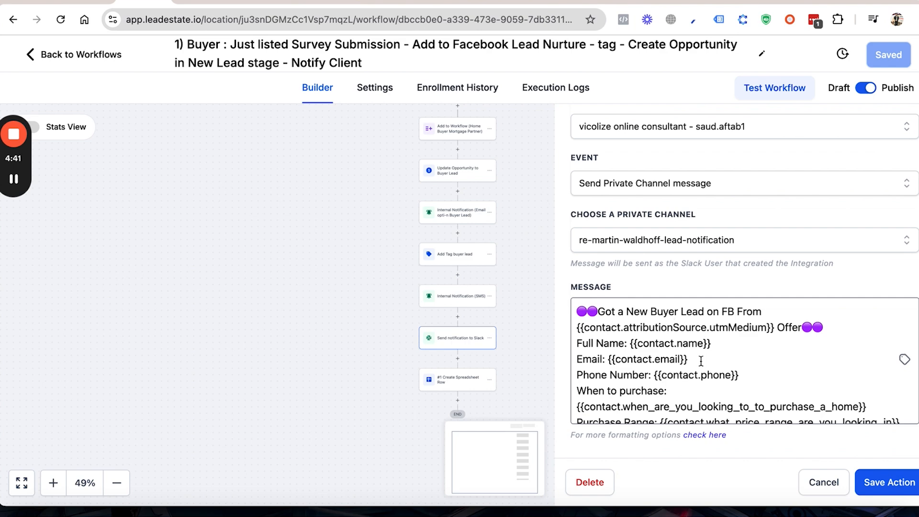
{"action": "scroll", "coordinate": [698, 361], "scroll_direction": "down", "scroll_amount": 1}
{"action": "scroll", "coordinate": [696, 361], "scroll_direction": "up", "scroll_amount": 1}
Step: Change "From" to "Form" in the first line of the Slack message and save the action
{"action": "left_click", "coordinate": [747, 312]}
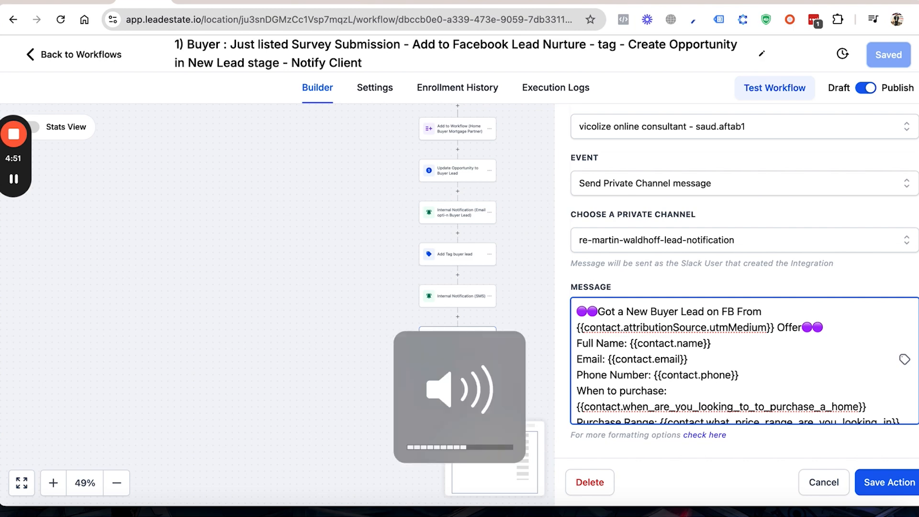
{"action": "key", "text": "BackSpace"}
{"action": "key", "text": "BackSpace"}
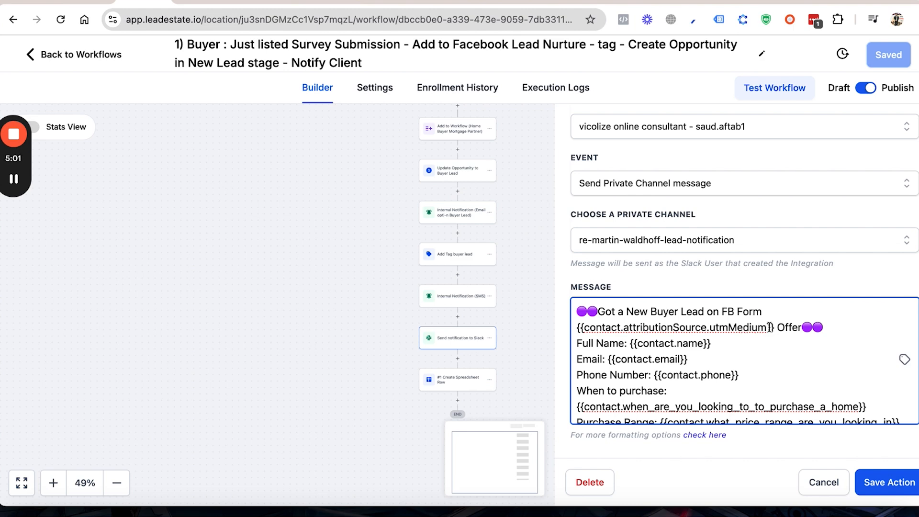
{"action": "left_click_drag", "start_coordinate": [774, 327], "coordinate": [732, 327]}
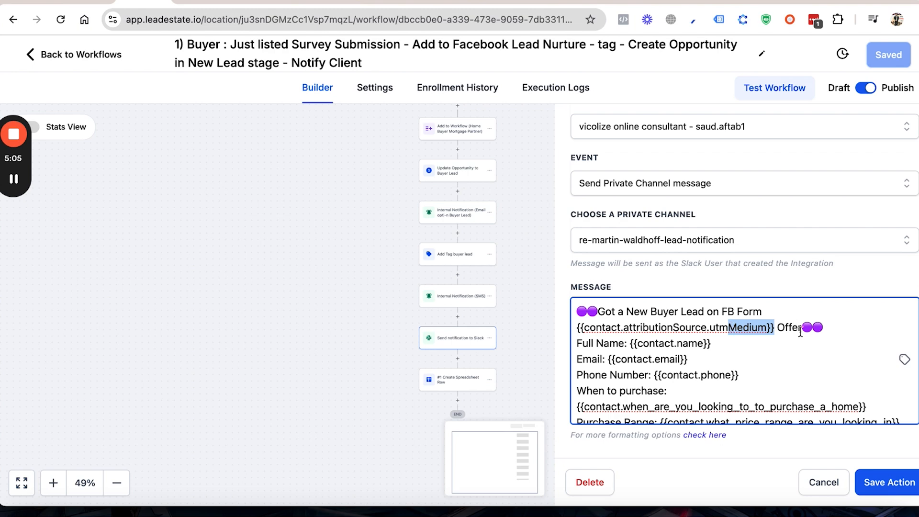
{"action": "scroll", "coordinate": [695, 345], "scroll_direction": "down", "scroll_amount": 1}
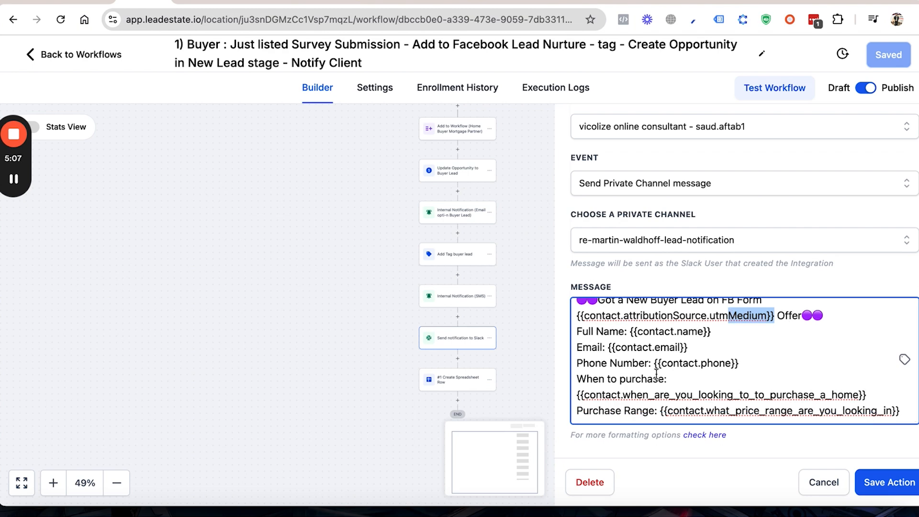
{"action": "left_click", "coordinate": [875, 482]}
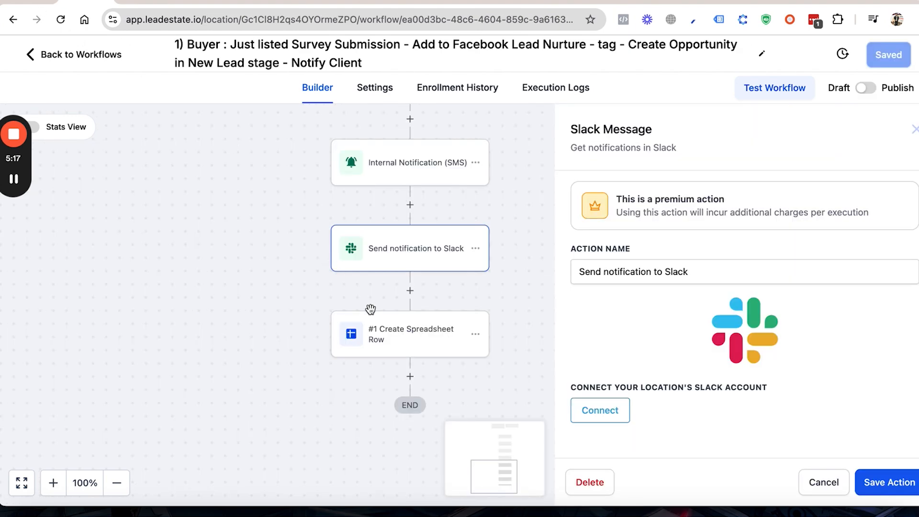
Step: Open the final Create Spreadsheet Row action in both workflow copies and examine the published copy's Google account, drive, spreadsheet and worksheet settings
{"action": "left_click", "coordinate": [395, 335]}
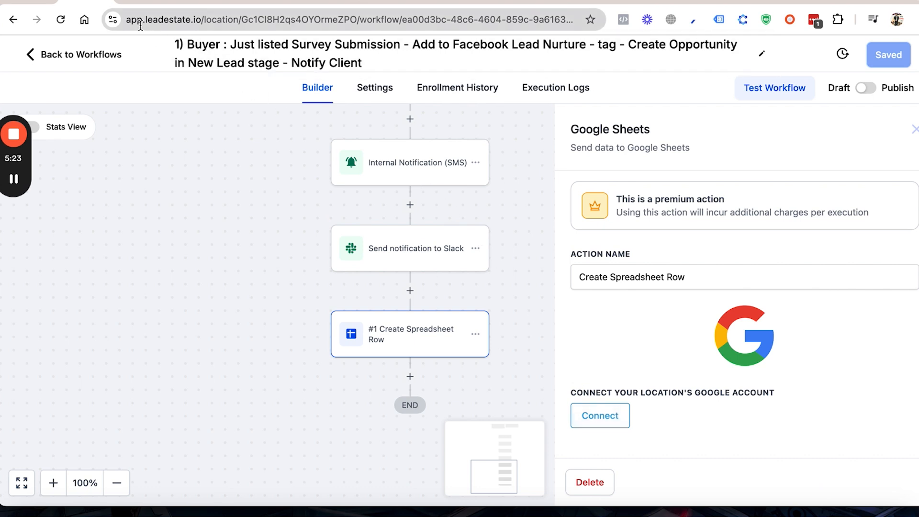
{"action": "left_click", "coordinate": [139, 2]}
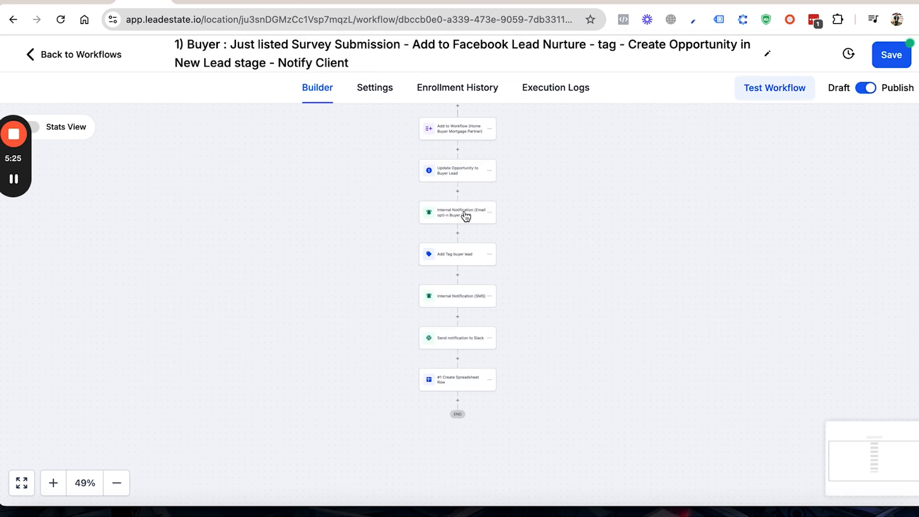
{"action": "left_click", "coordinate": [461, 383]}
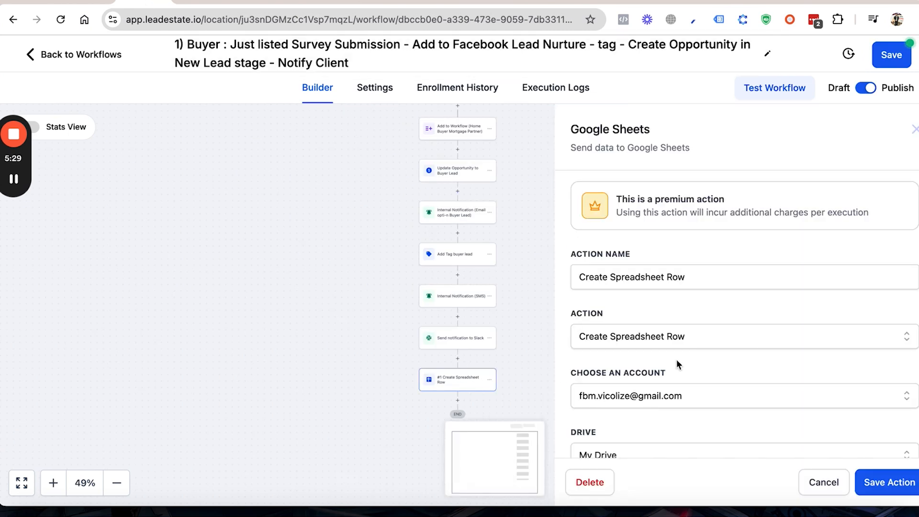
{"action": "scroll", "coordinate": [676, 364], "scroll_direction": "down", "scroll_amount": 2}
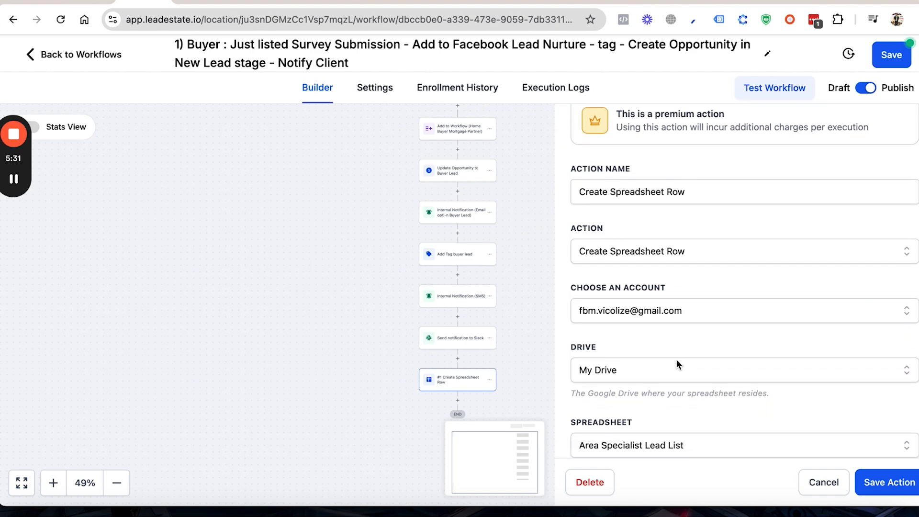
{"action": "scroll", "coordinate": [681, 316], "scroll_direction": "down", "scroll_amount": 2}
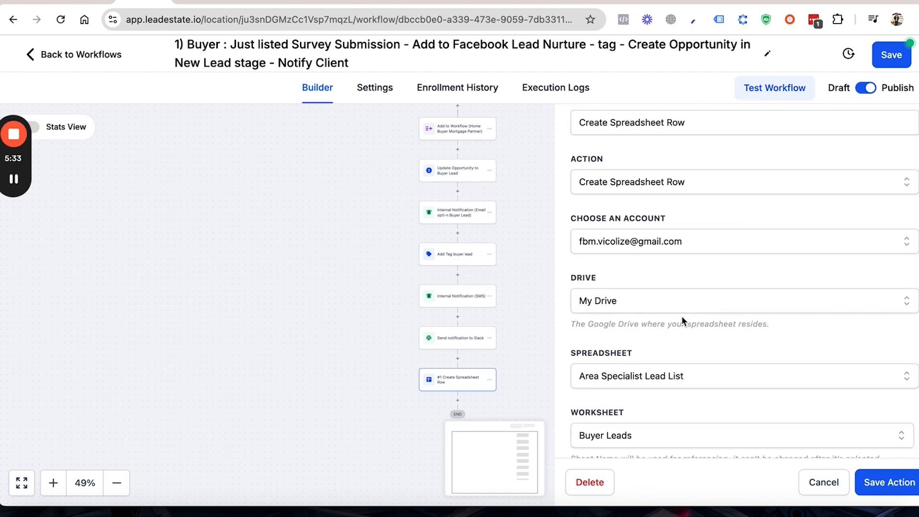
{"action": "scroll", "coordinate": [645, 300], "scroll_direction": "down", "scroll_amount": 2}
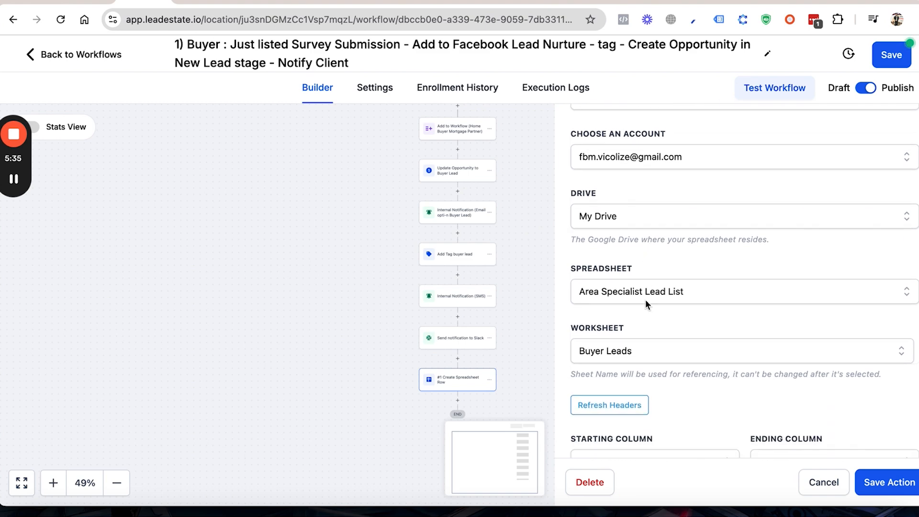
{"action": "scroll", "coordinate": [702, 294], "scroll_direction": "down", "scroll_amount": 2}
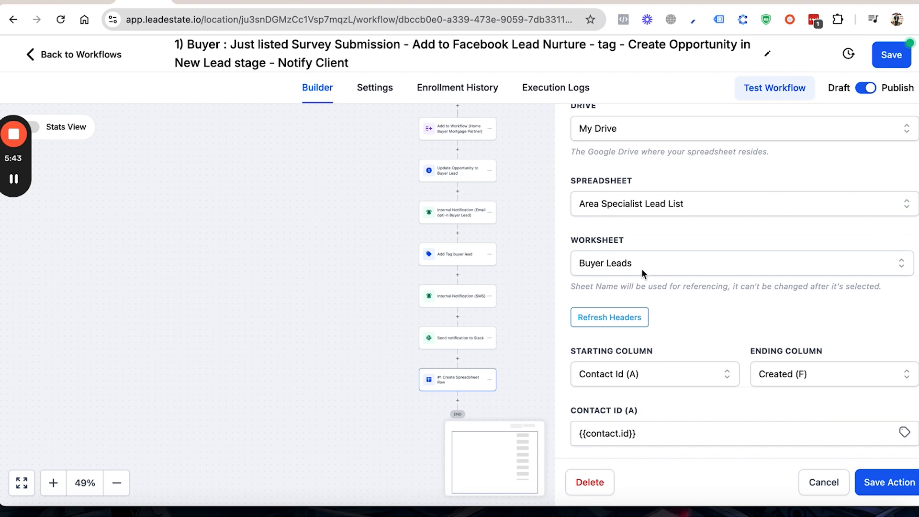
{"action": "scroll", "coordinate": [648, 272], "scroll_direction": "down", "scroll_amount": 2}
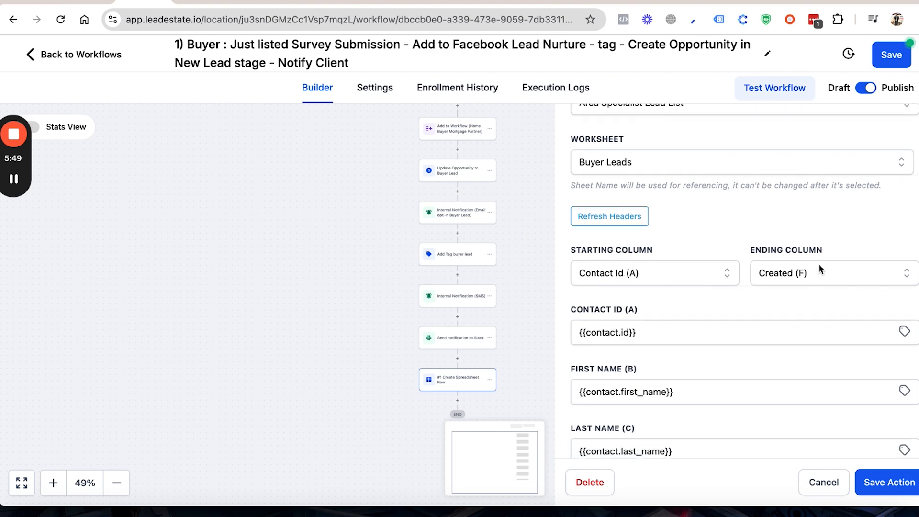
Step: View the starting column choices without changing the selection, and review the contact values mapped to spreadsheet columns A through F
{"action": "left_click", "coordinate": [716, 277]}
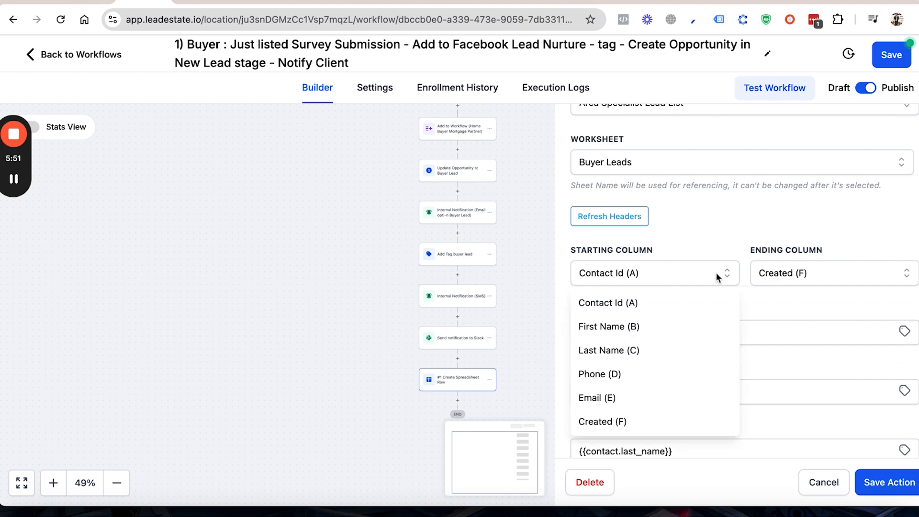
{"action": "left_click", "coordinate": [724, 240]}
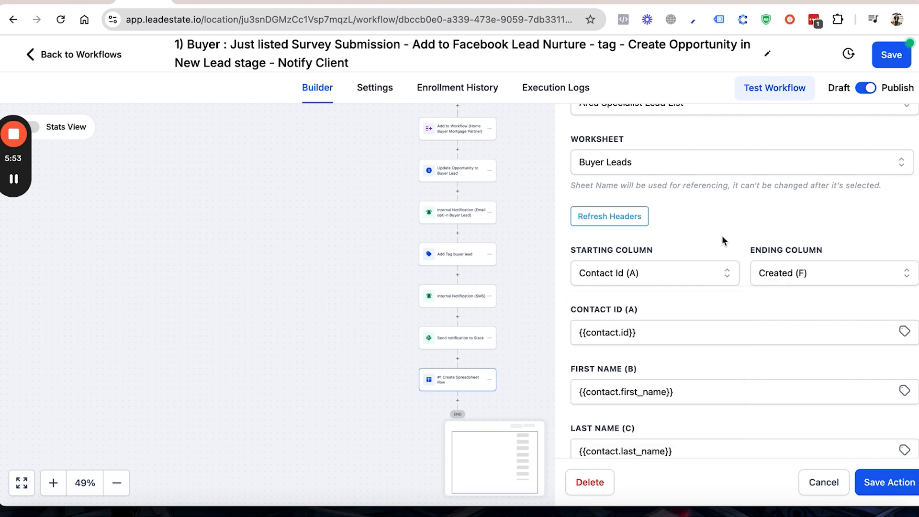
{"action": "scroll", "coordinate": [747, 306], "scroll_direction": "down", "scroll_amount": 2}
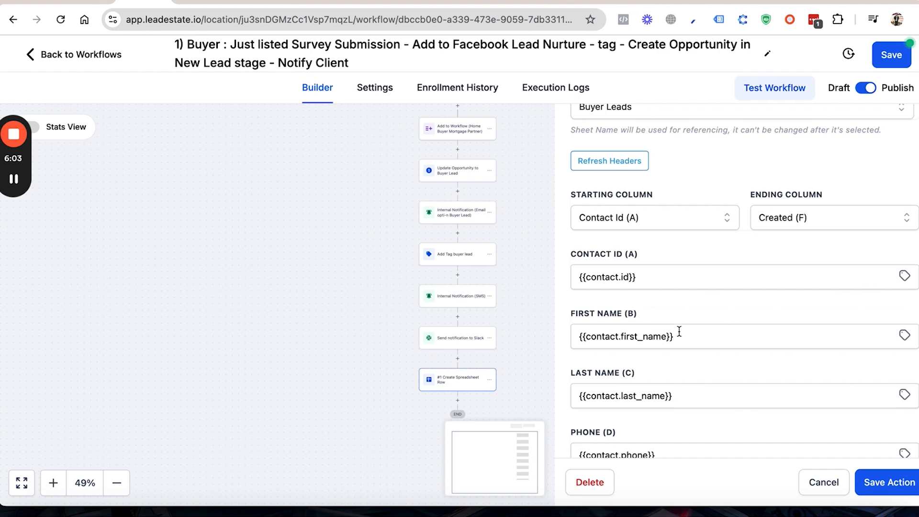
{"action": "scroll", "coordinate": [681, 341], "scroll_direction": "down", "scroll_amount": 1}
{"action": "scroll", "coordinate": [681, 340], "scroll_direction": "down", "scroll_amount": 3}
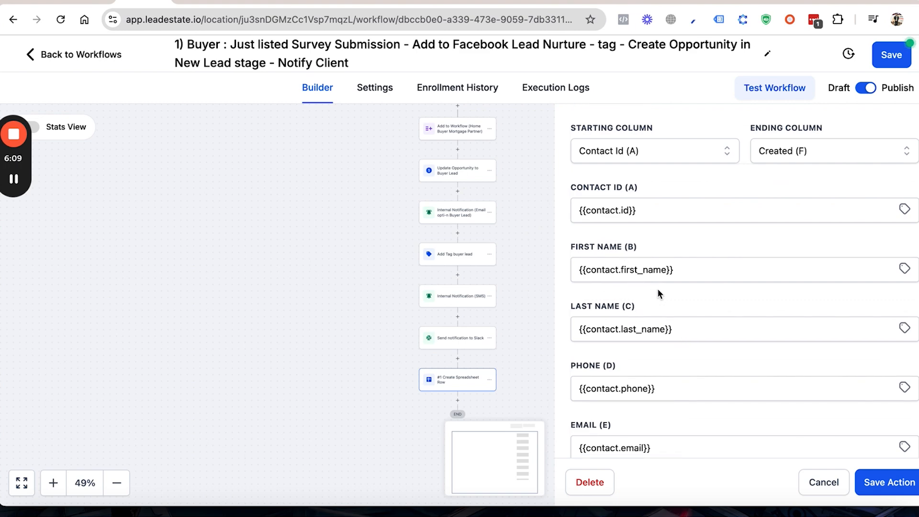
{"action": "scroll", "coordinate": [644, 300], "scroll_direction": "down", "scroll_amount": 3}
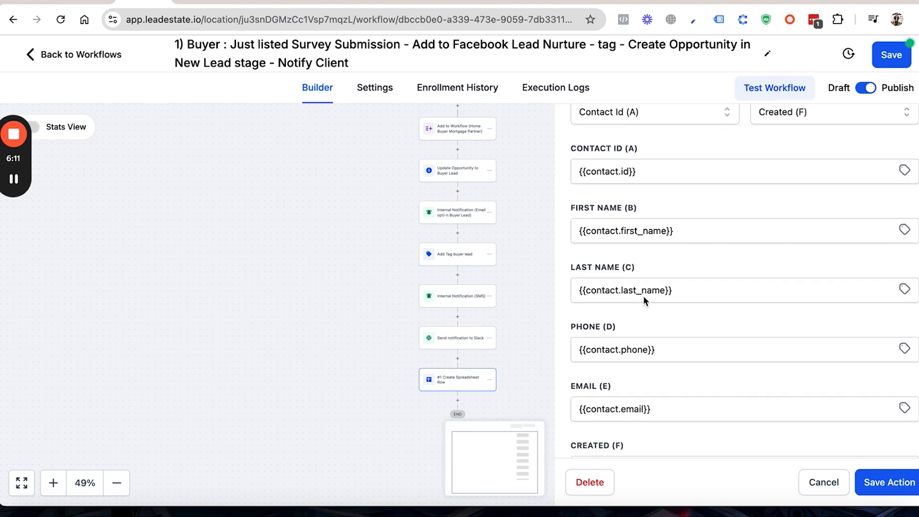
{"action": "scroll", "coordinate": [644, 299], "scroll_direction": "down", "scroll_amount": 2}
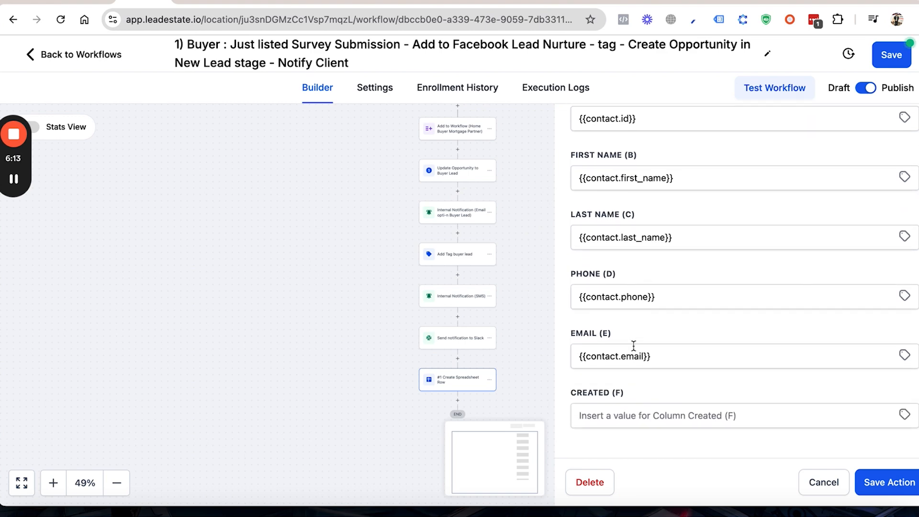
{"action": "scroll", "coordinate": [633, 345], "scroll_direction": "down", "scroll_amount": 1}
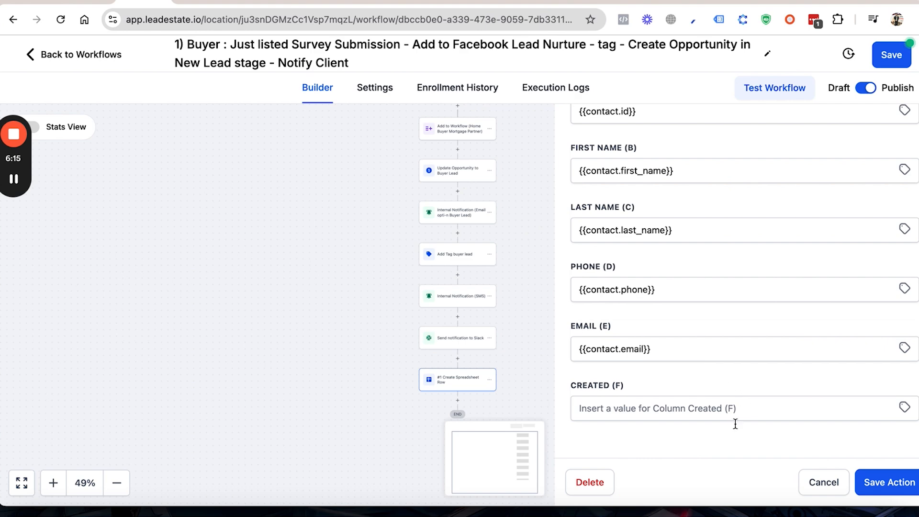
Step: Close the Google Sheets action without changes and save the published buyer workflow
{"action": "left_click", "coordinate": [825, 483]}
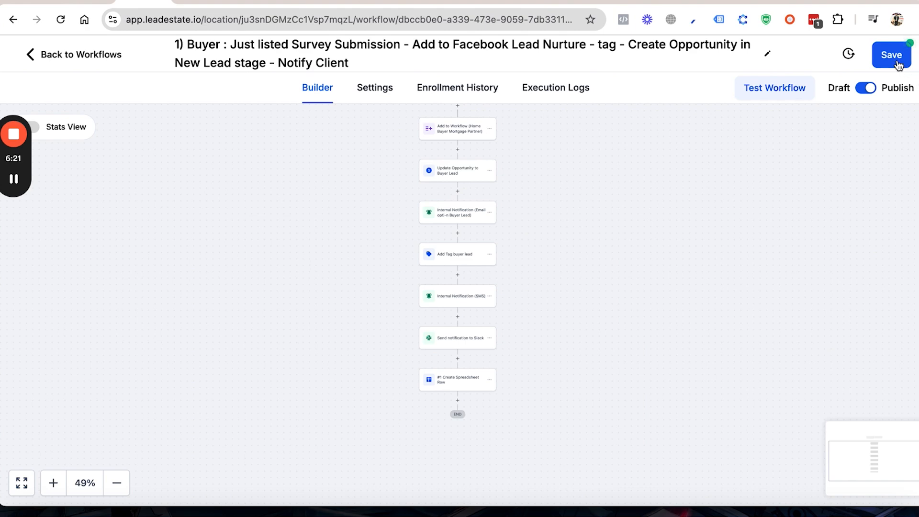
{"action": "left_click", "coordinate": [897, 62]}
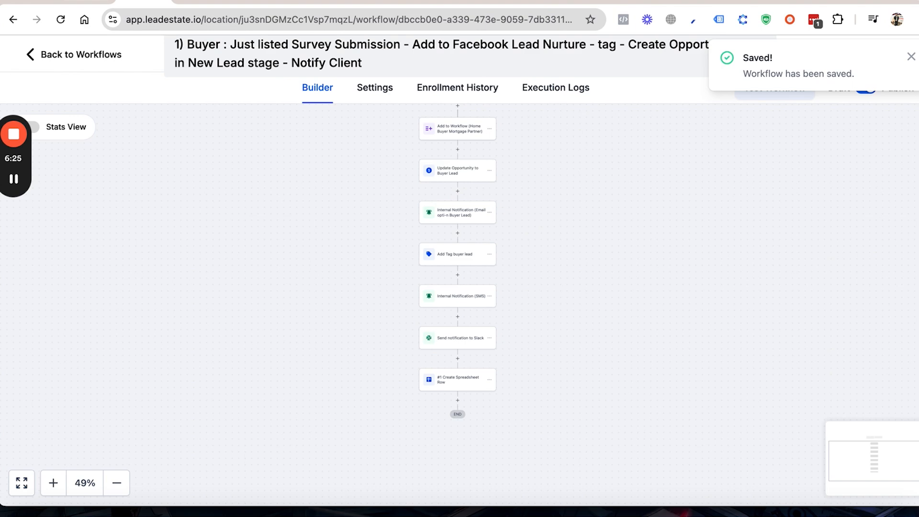
Step: In the draft buyer workflow, check which workflow the Home Buyer Mortgage Partner action adds contacts to, and return to the workflow list
{"action": "left_click", "coordinate": [95, 2]}
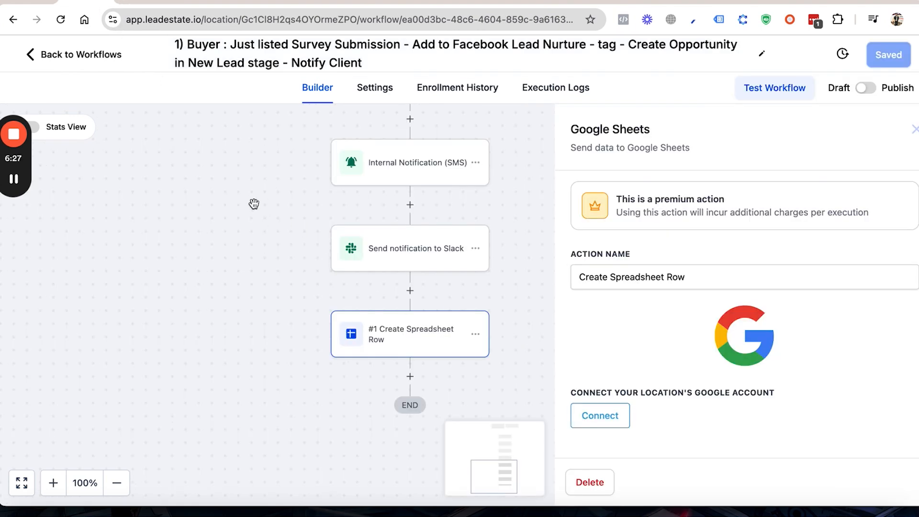
{"action": "scroll", "coordinate": [492, 283], "scroll_direction": "up", "scroll_amount": 10}
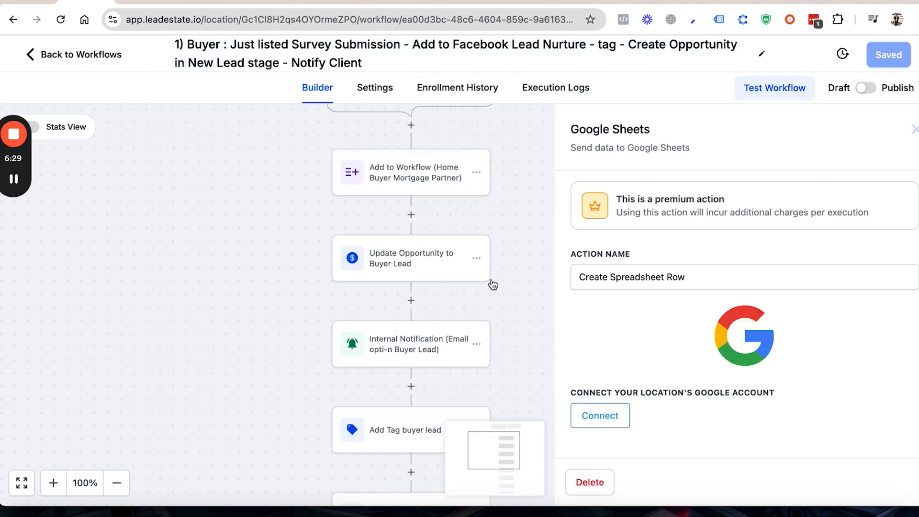
{"action": "scroll", "coordinate": [399, 193], "scroll_direction": "up", "scroll_amount": 1}
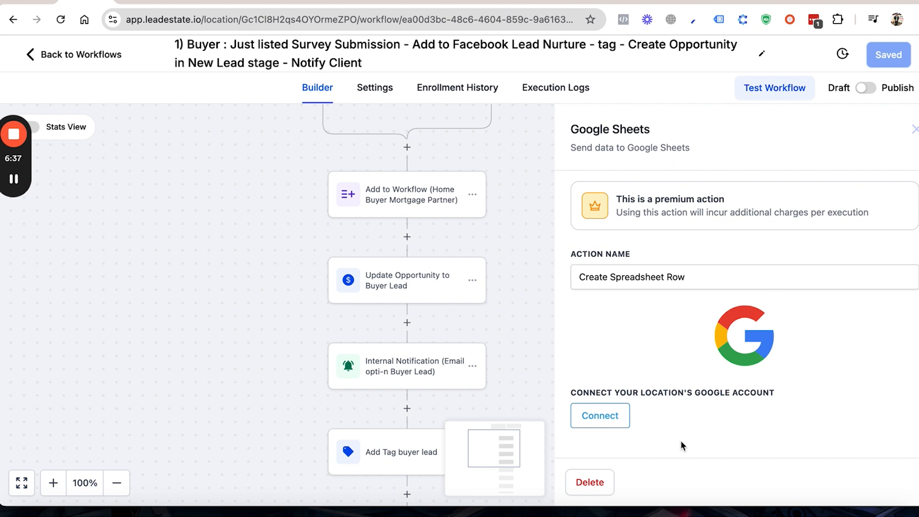
{"action": "left_click", "coordinate": [390, 210]}
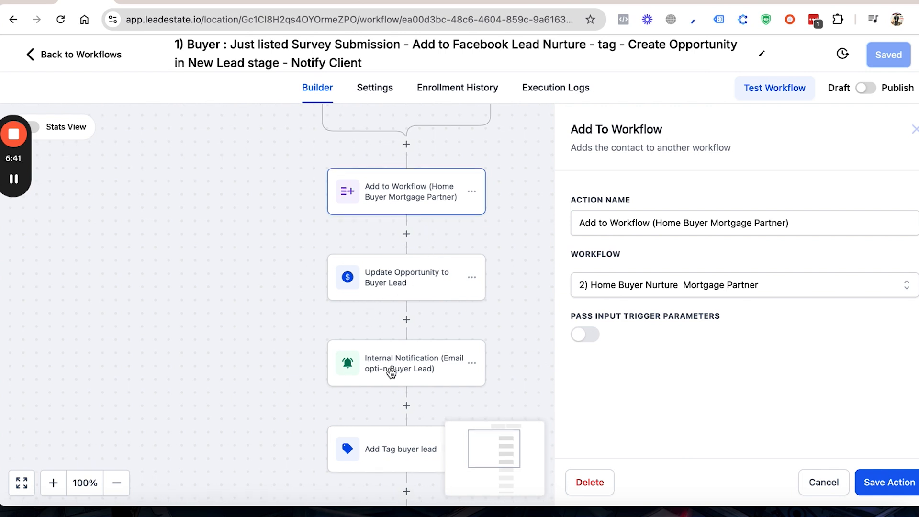
{"action": "scroll", "coordinate": [391, 373], "scroll_direction": "down", "scroll_amount": 3}
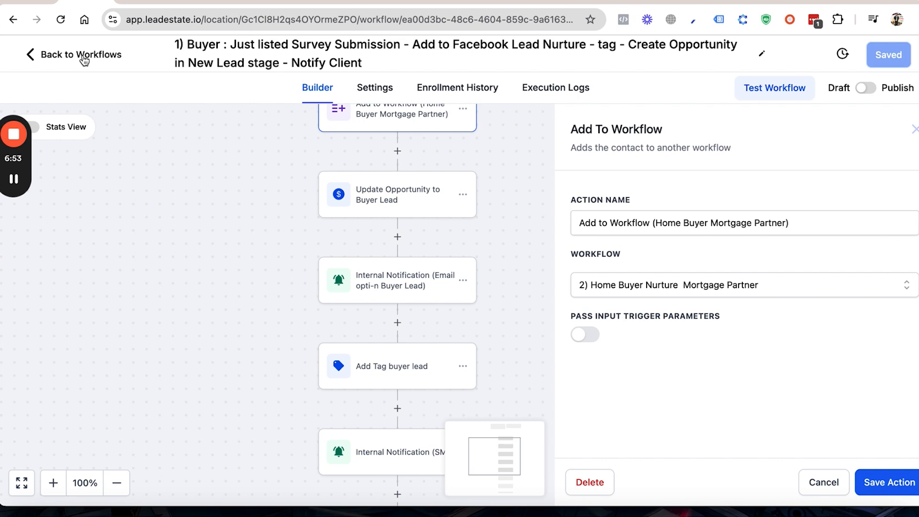
{"action": "left_click", "coordinate": [84, 57]}
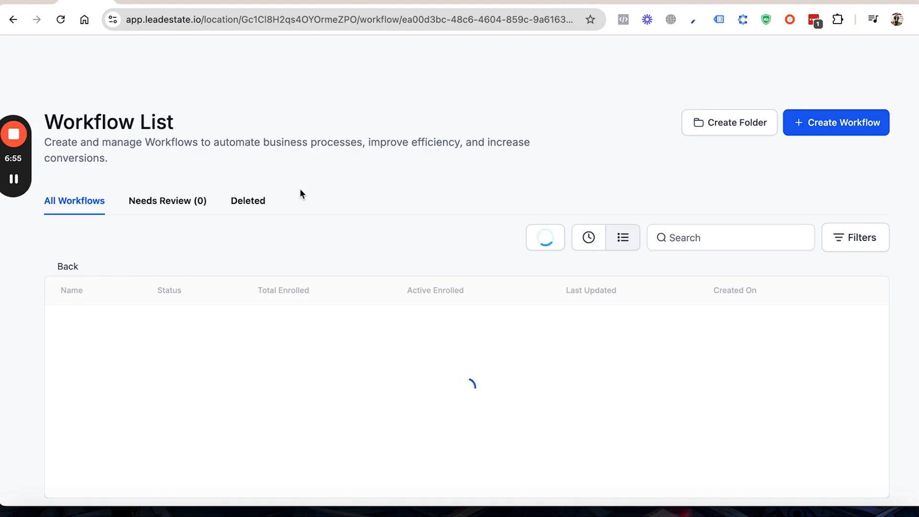
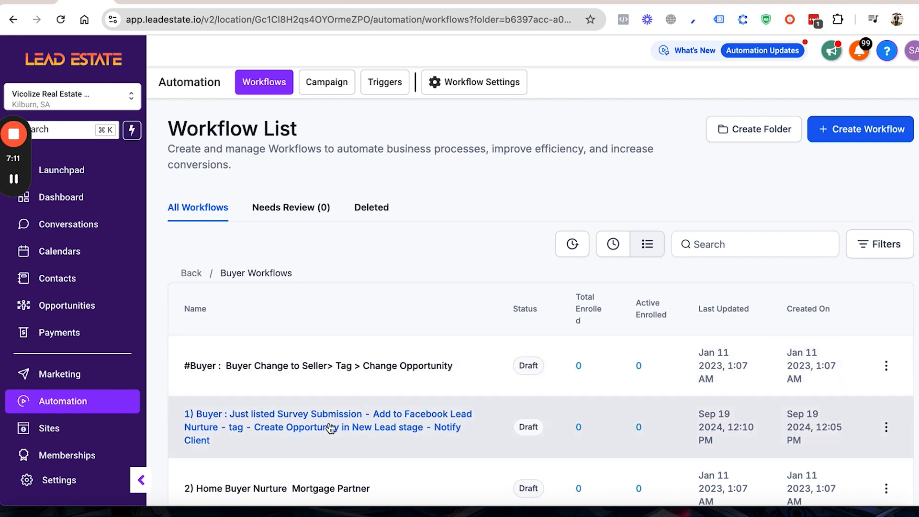
Step: Open the "2) Home Buyer Nurture Mortgage Partner" workflow from the Buyer Workflows folder
{"action": "scroll", "coordinate": [330, 427], "scroll_direction": "down", "scroll_amount": 3}
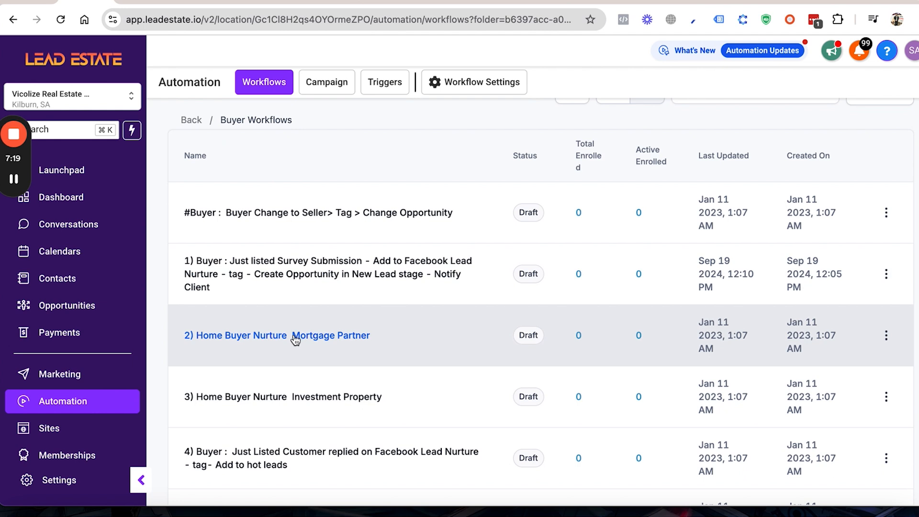
{"action": "scroll", "coordinate": [296, 339], "scroll_direction": "down", "scroll_amount": 1}
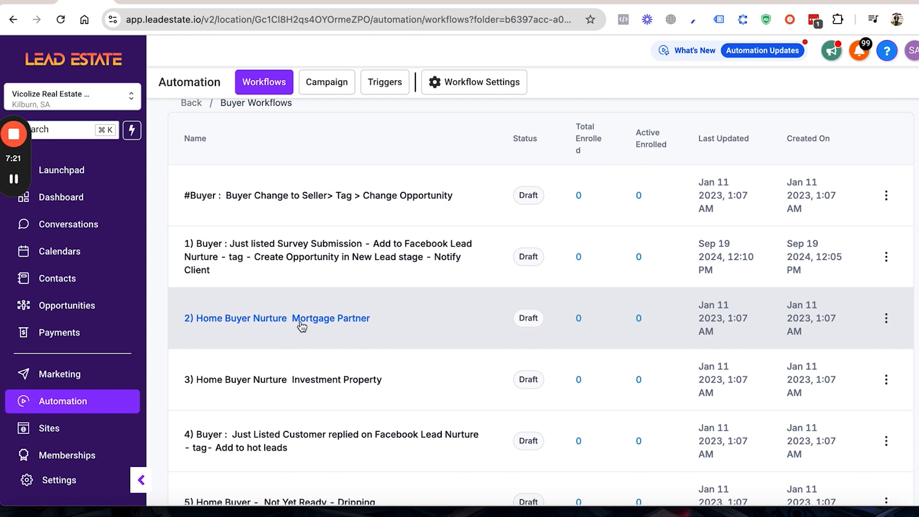
{"action": "left_click", "coordinate": [300, 322]}
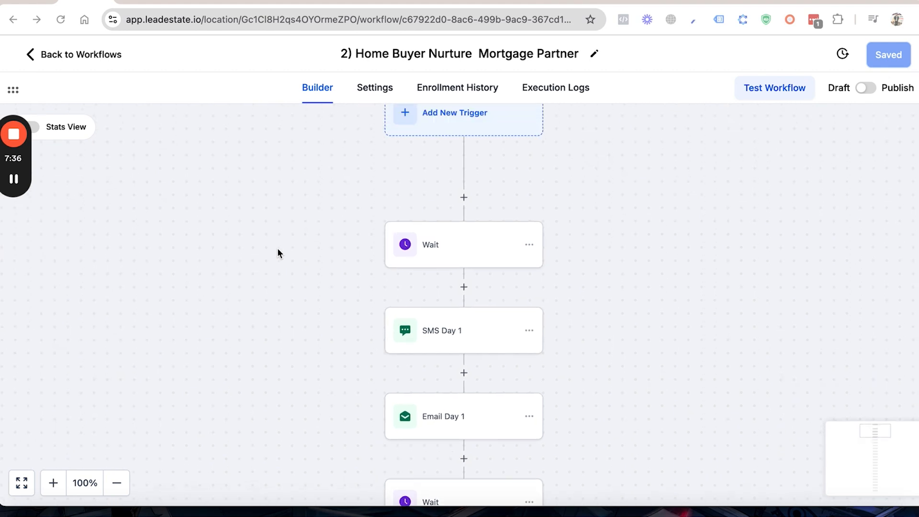
Step: Open the SMS Day 1 action and review its full text message
{"action": "scroll", "coordinate": [277, 248], "scroll_direction": "down", "scroll_amount": 5}
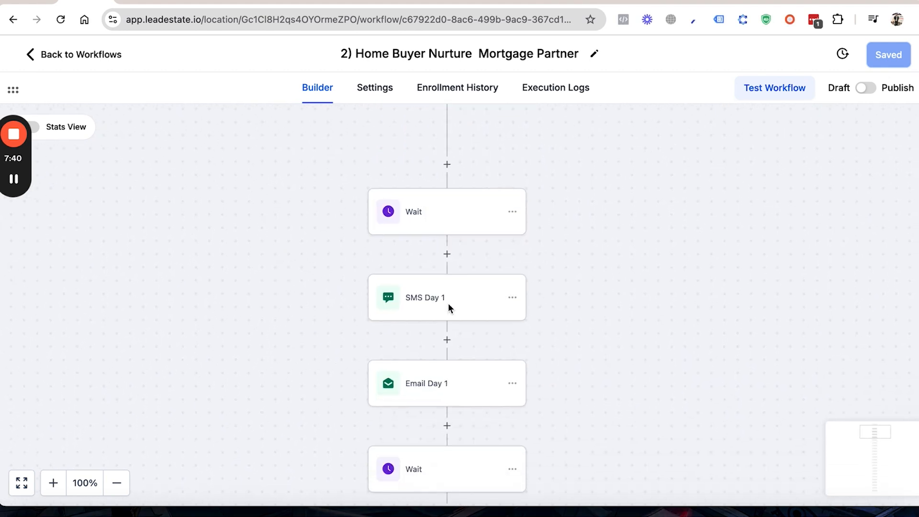
{"action": "left_click", "coordinate": [410, 296]}
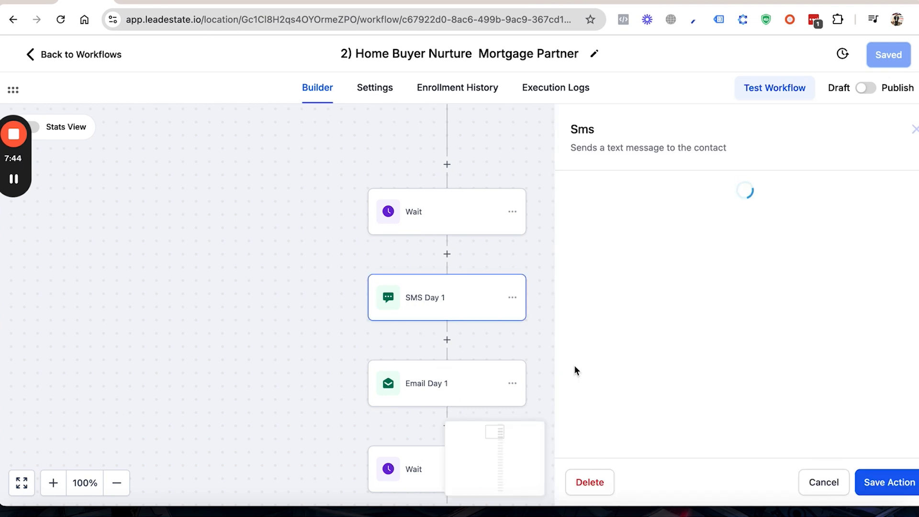
{"action": "scroll", "coordinate": [573, 365], "scroll_direction": "down", "scroll_amount": 2}
{"action": "scroll", "coordinate": [573, 365], "scroll_direction": "down", "scroll_amount": 1}
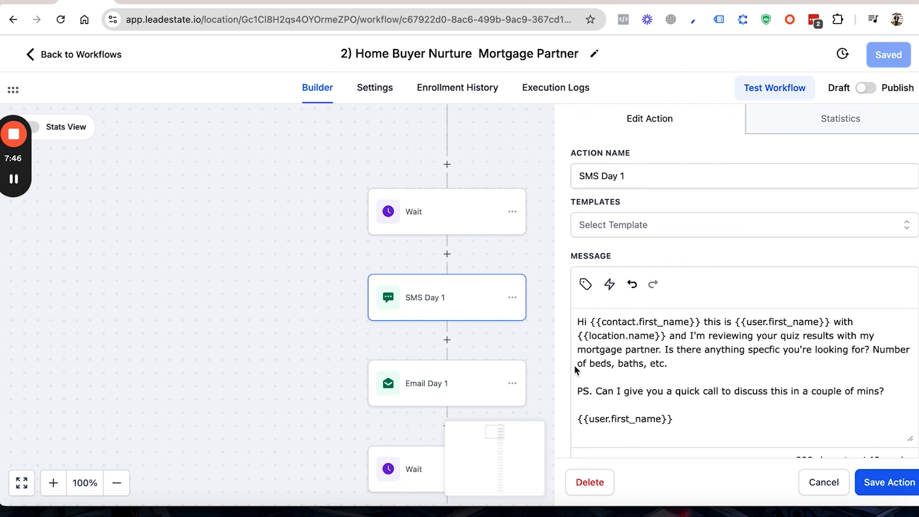
{"action": "scroll", "coordinate": [655, 367], "scroll_direction": "down", "scroll_amount": 1}
{"action": "scroll", "coordinate": [654, 367], "scroll_direction": "down", "scroll_amount": 1}
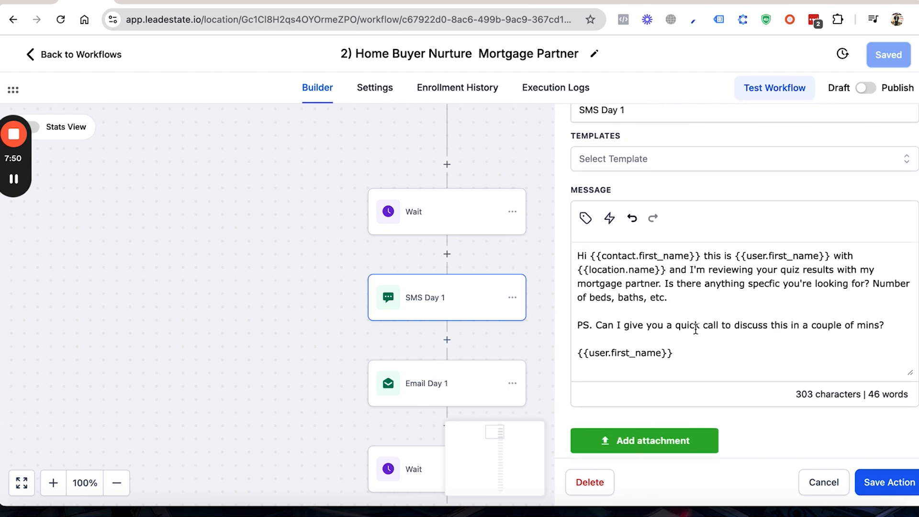
{"action": "scroll", "coordinate": [698, 332], "scroll_direction": "down", "scroll_amount": 1}
{"action": "scroll", "coordinate": [696, 331], "scroll_direction": "up", "scroll_amount": 1}
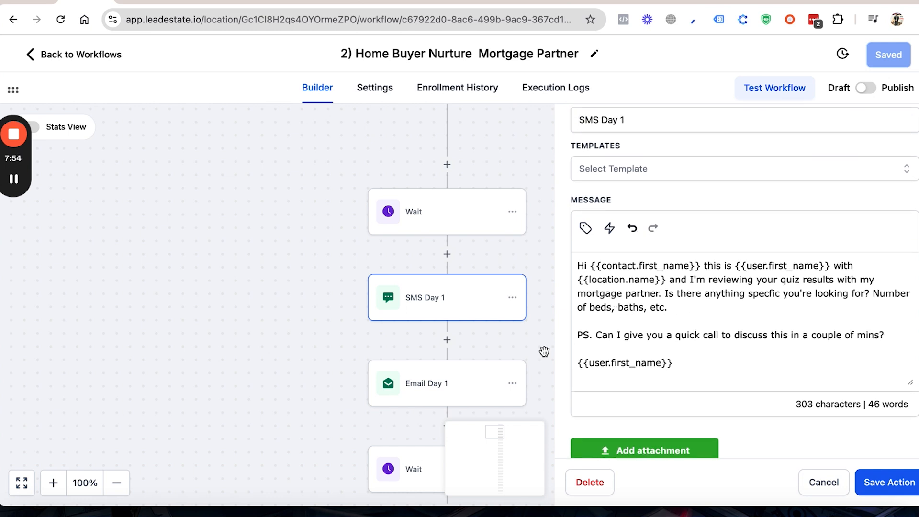
Step: Open the Email Day 1 action and review its subject and message body through to the signature
{"action": "left_click", "coordinate": [449, 384]}
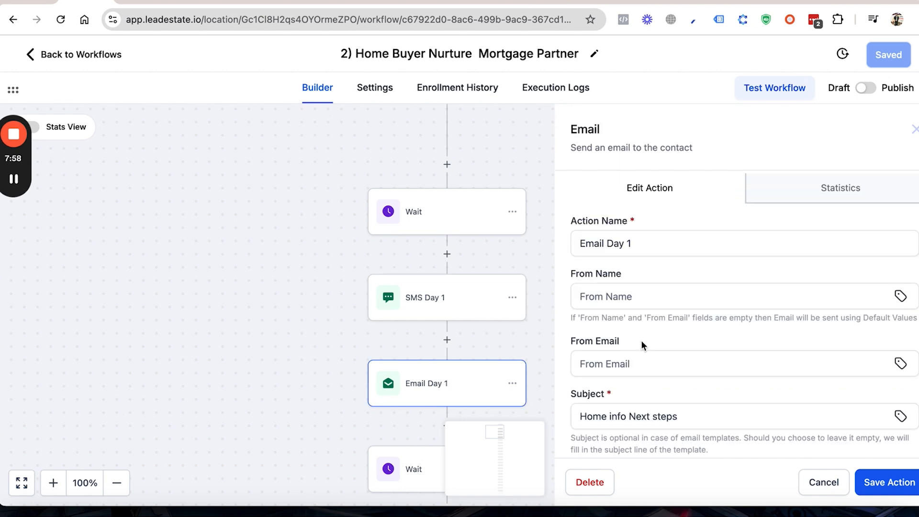
{"action": "scroll", "coordinate": [641, 343], "scroll_direction": "down", "scroll_amount": 8}
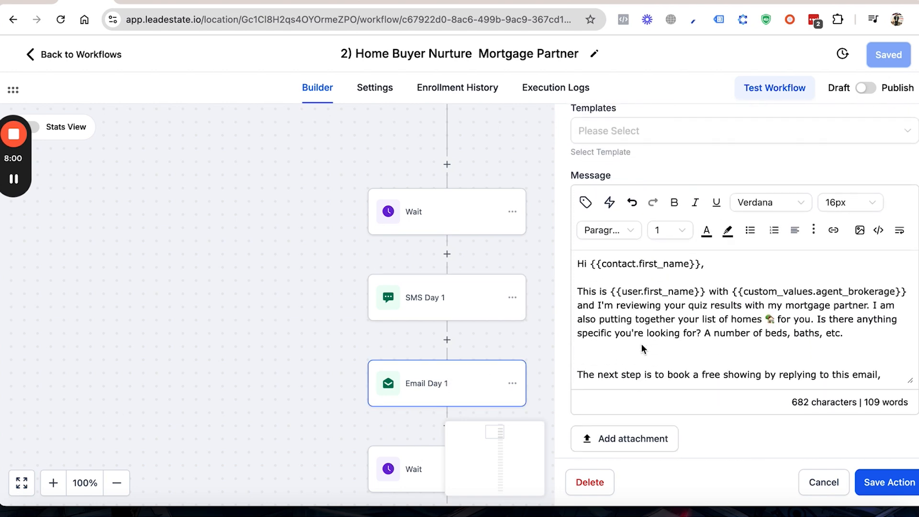
{"action": "scroll", "coordinate": [641, 343], "scroll_direction": "down", "scroll_amount": 1}
{"action": "scroll", "coordinate": [642, 347], "scroll_direction": "down", "scroll_amount": 5}
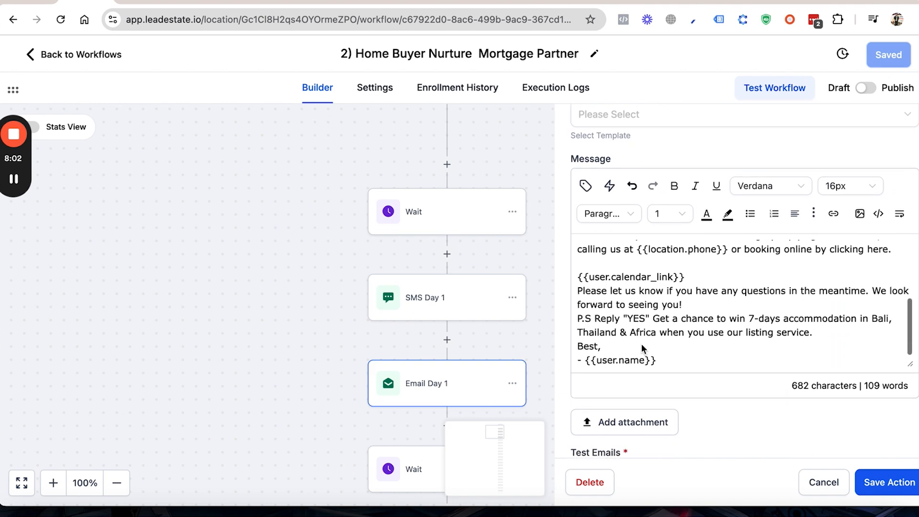
{"action": "scroll", "coordinate": [425, 337], "scroll_direction": "down", "scroll_amount": 5}
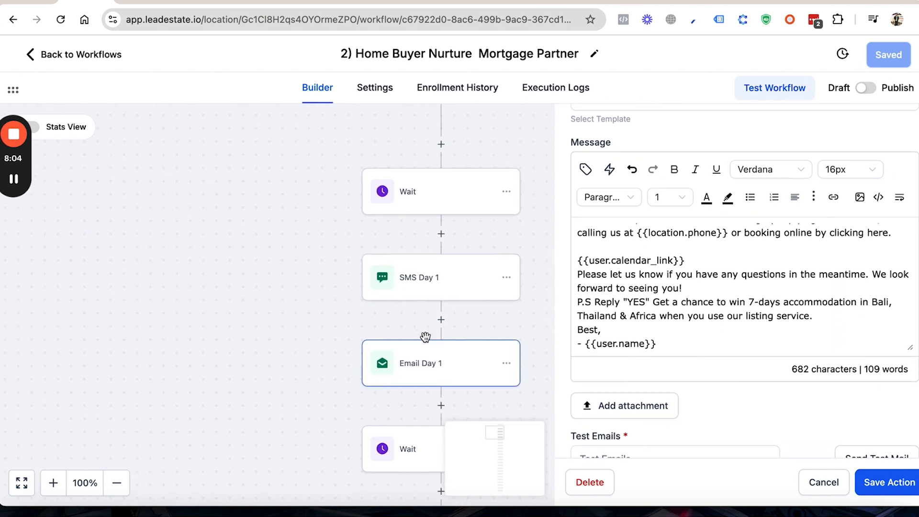
Step: Open the SMS Day 2 action and read its text message
{"action": "scroll", "coordinate": [426, 341], "scroll_direction": "down", "scroll_amount": 4}
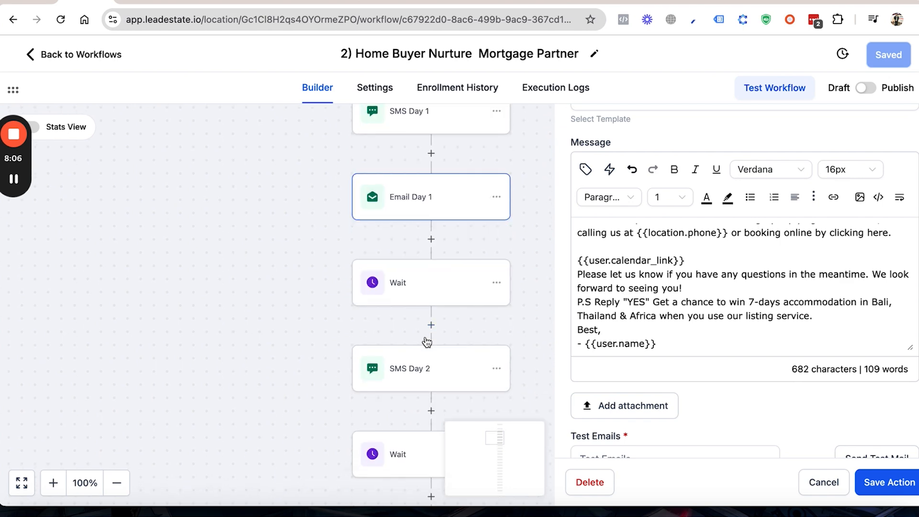
{"action": "left_click", "coordinate": [412, 303]}
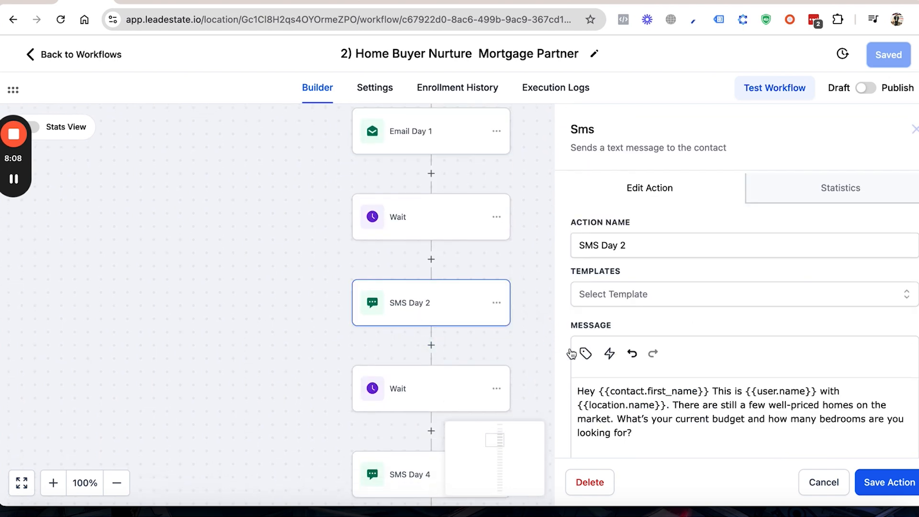
{"action": "scroll", "coordinate": [644, 412], "scroll_direction": "down", "scroll_amount": 3}
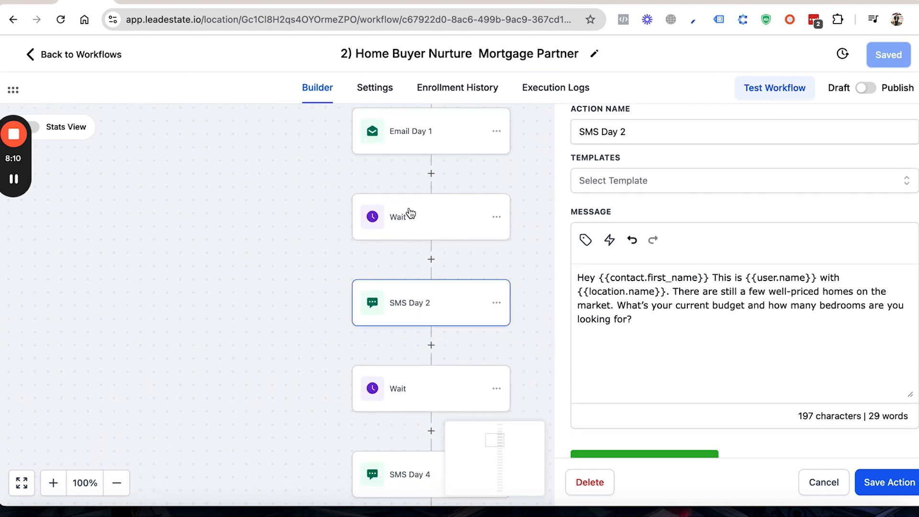
Step: Inspect the reply condition and timeout of the Wait step between Email Day 1 and SMS Day 2, and close it without saving
{"action": "left_click", "coordinate": [410, 210]}
{"action": "scroll", "coordinate": [444, 226], "scroll_direction": "up", "scroll_amount": 2}
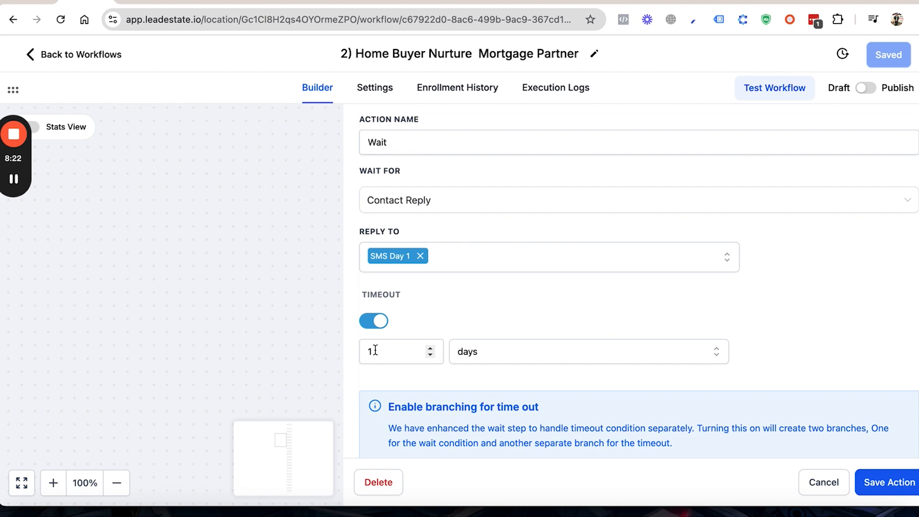
{"action": "left_click", "coordinate": [429, 349]}
{"action": "left_click", "coordinate": [822, 483]}
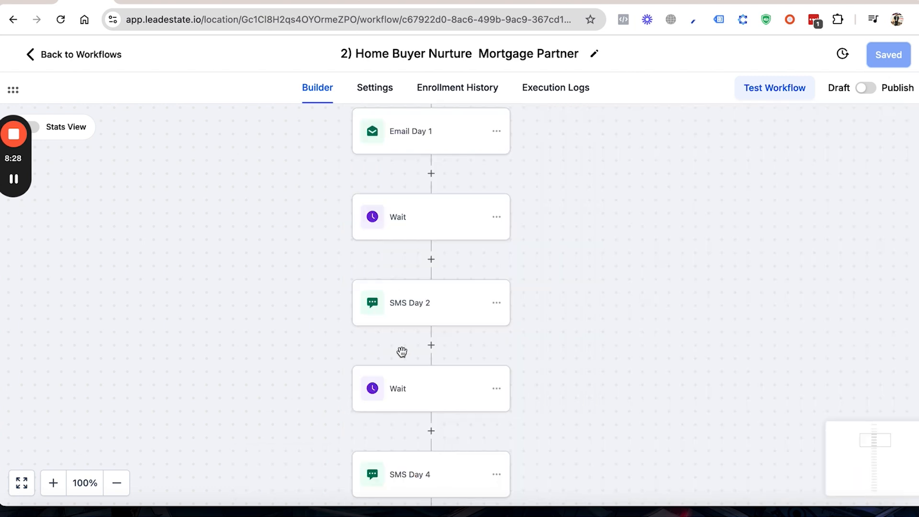
Step: Check the settings of the Wait step following SMS Day 4 and close it without saving
{"action": "scroll", "coordinate": [416, 379], "scroll_direction": "down", "scroll_amount": 3}
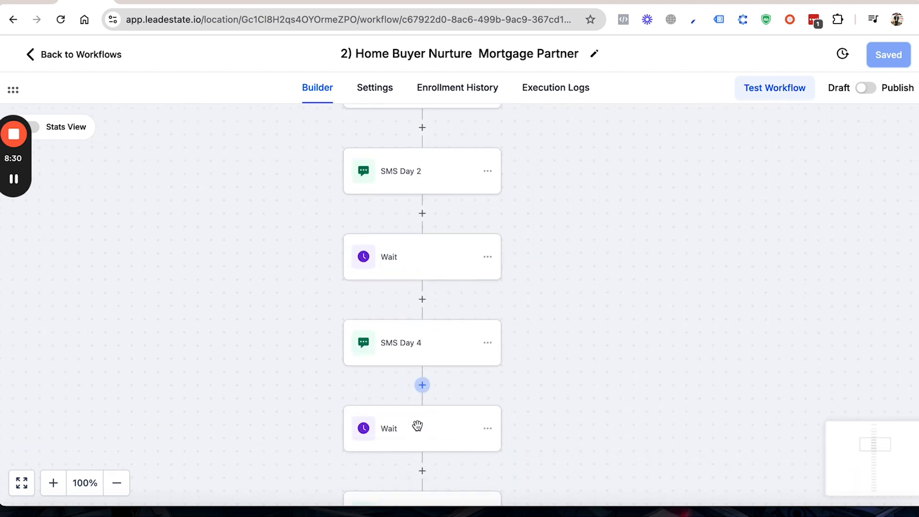
{"action": "left_click", "coordinate": [417, 429]}
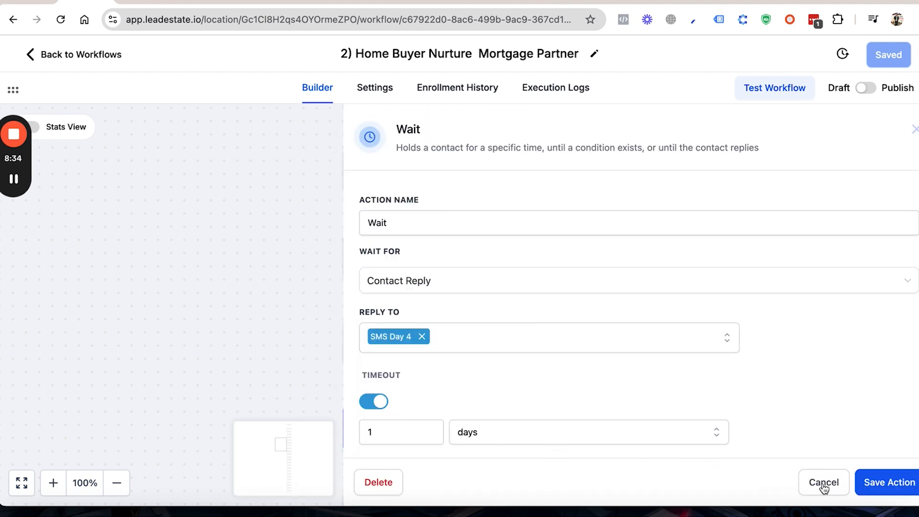
{"action": "left_click", "coordinate": [807, 485]}
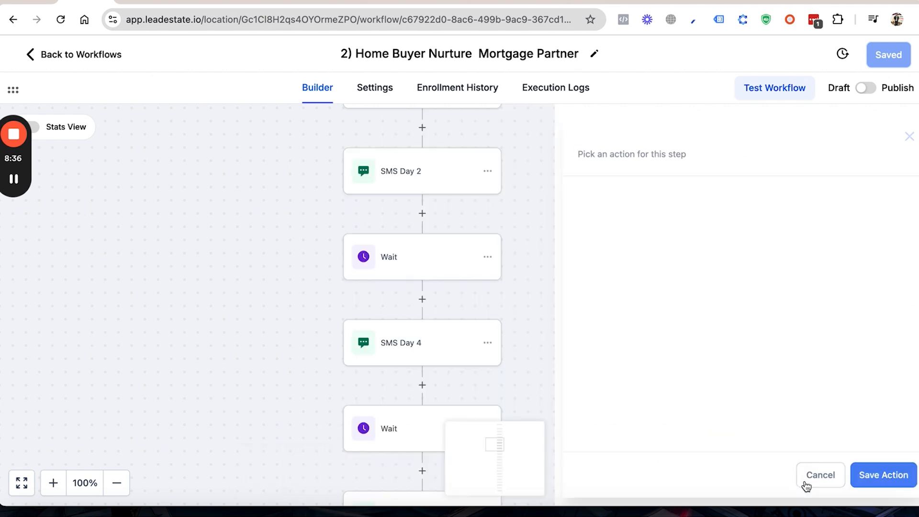
Step: Look over the following messages in the sequence and return to the Buyer Workflows list
{"action": "scroll", "coordinate": [314, 350], "scroll_direction": "down", "scroll_amount": 1}
{"action": "scroll", "coordinate": [314, 350], "scroll_direction": "down", "scroll_amount": 1}
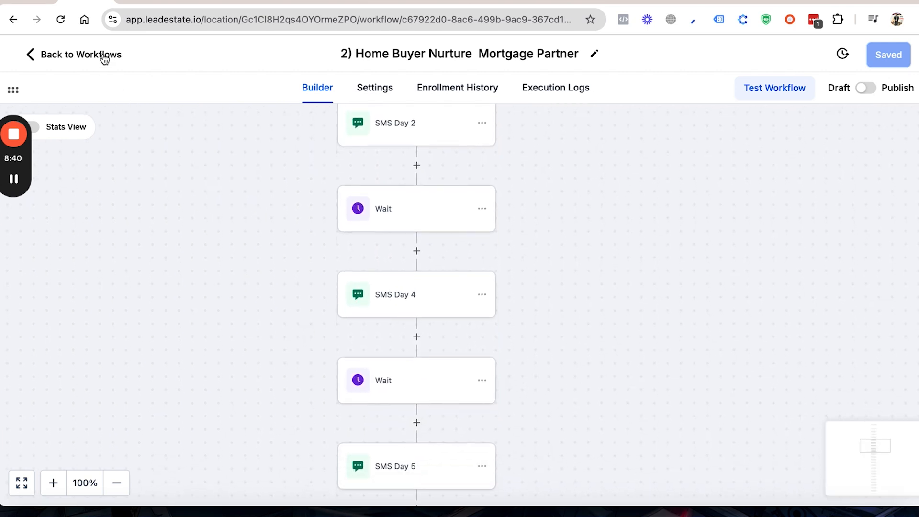
{"action": "left_click", "coordinate": [104, 58]}
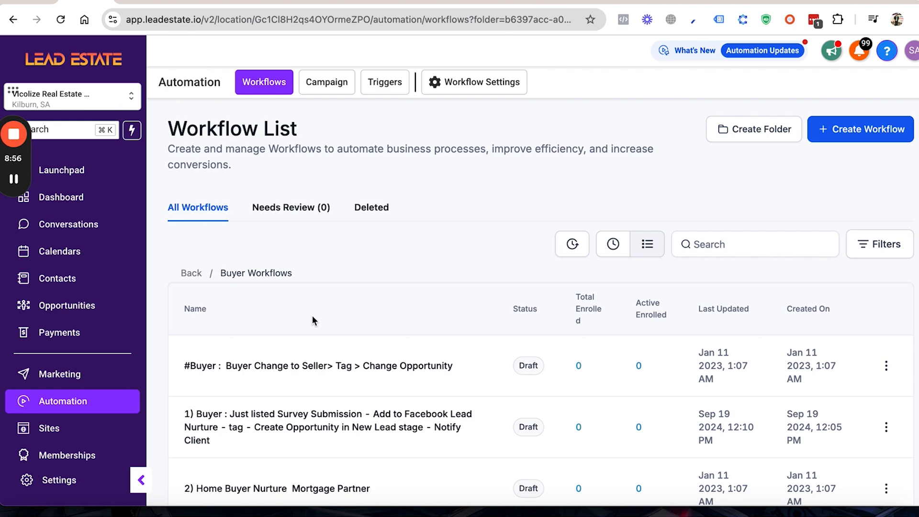
Step: Review the remaining workflows listed in the Buyer Workflows folder
{"action": "scroll", "coordinate": [312, 319], "scroll_direction": "down", "scroll_amount": 5}
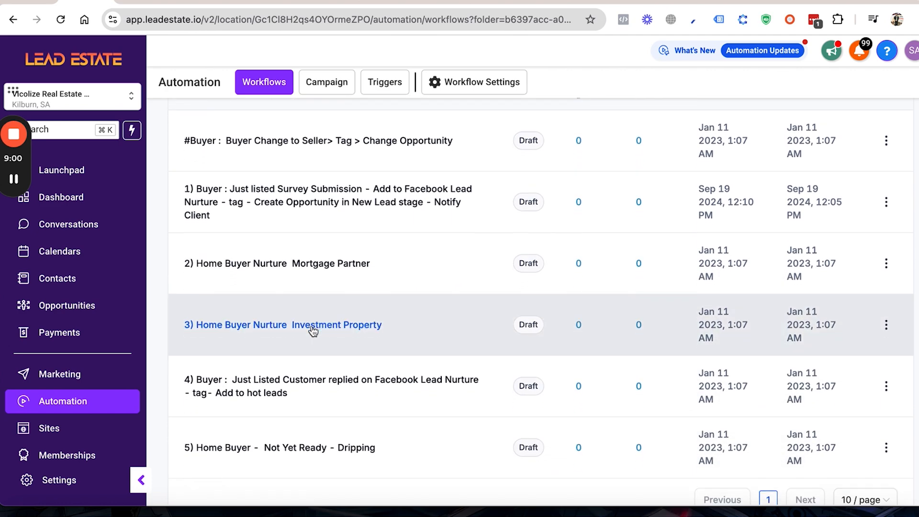
{"action": "scroll", "coordinate": [312, 329], "scroll_direction": "down", "scroll_amount": 1}
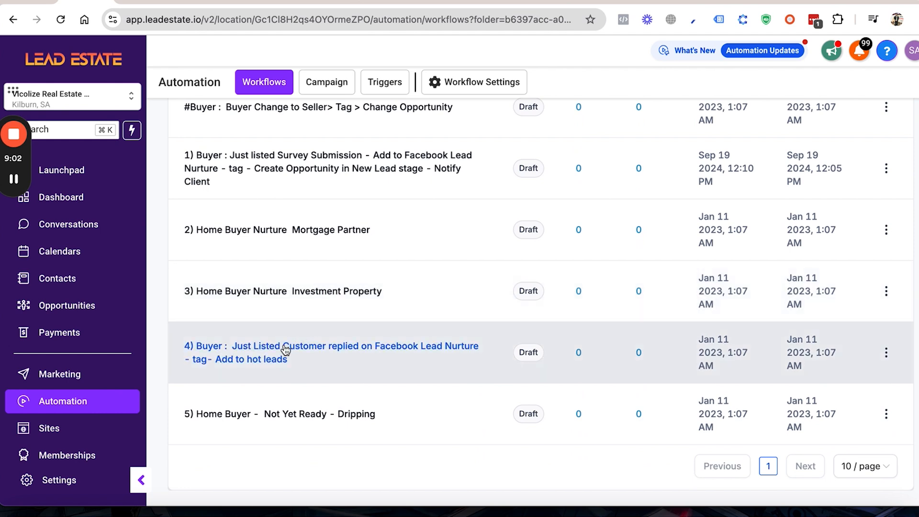
{"action": "scroll", "coordinate": [286, 348], "scroll_direction": "down", "scroll_amount": 1}
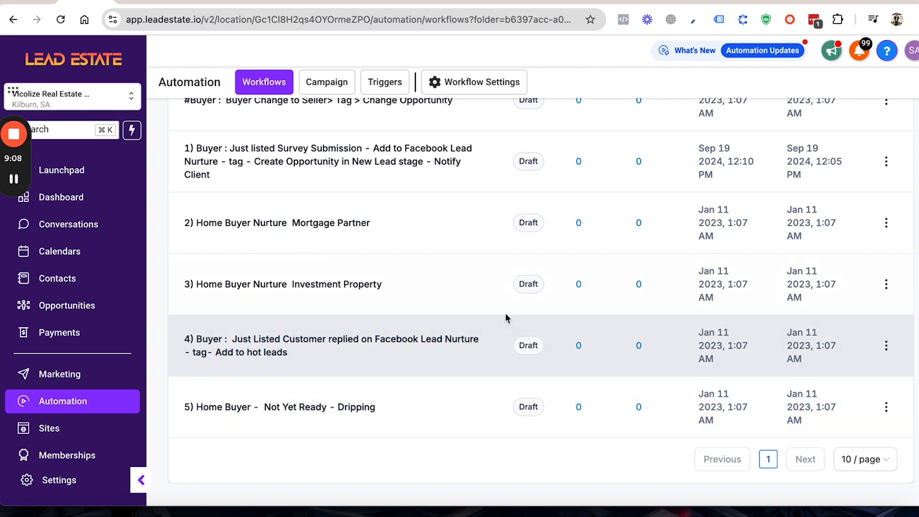
{"action": "scroll", "coordinate": [341, 300], "scroll_direction": "up", "scroll_amount": 5}
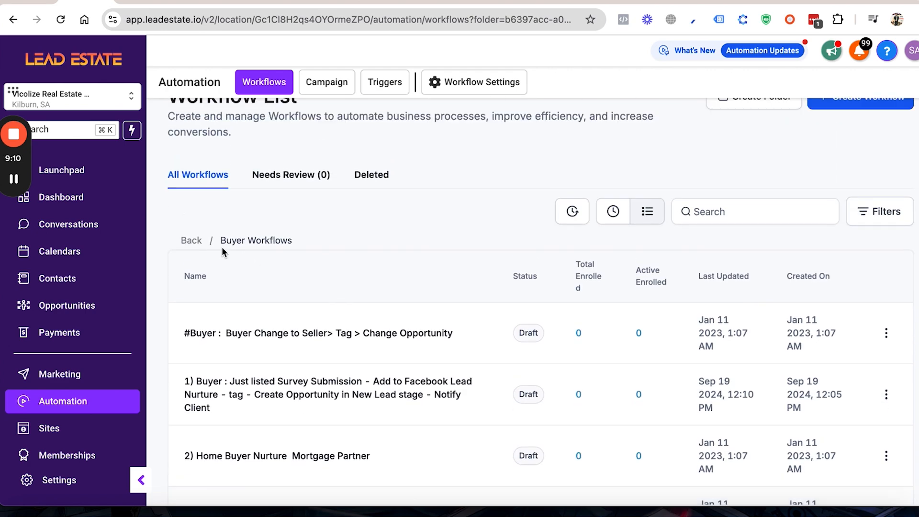
Step: Leave the Buyer Workflows folder and open the Seller Workflow folder
{"action": "left_click", "coordinate": [198, 240]}
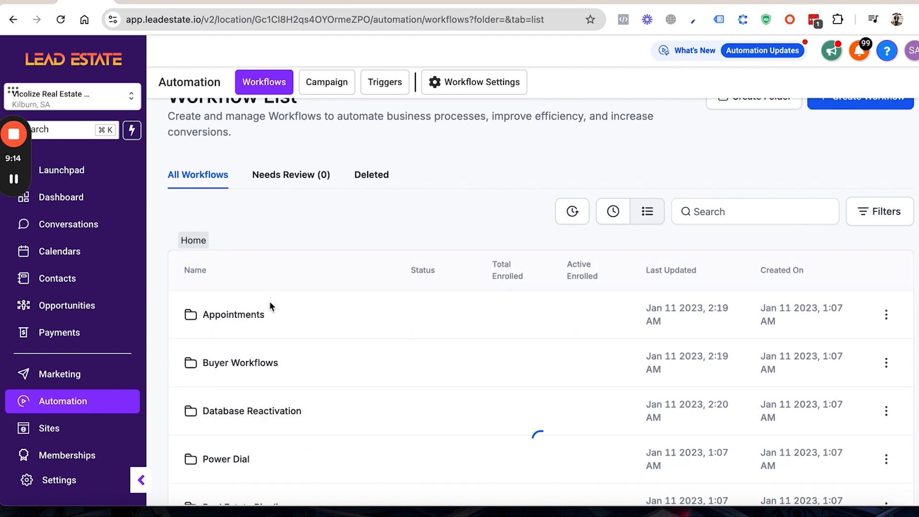
{"action": "scroll", "coordinate": [261, 417], "scroll_direction": "down", "scroll_amount": 3}
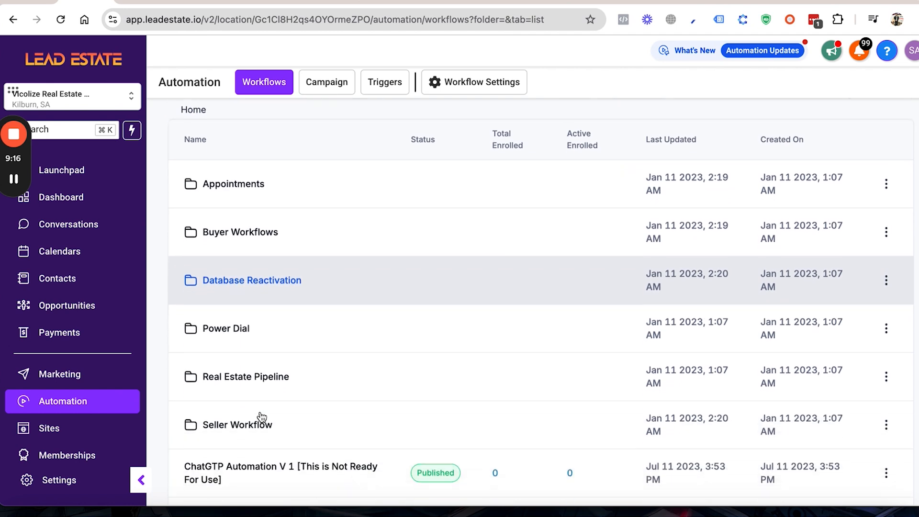
{"action": "left_click", "coordinate": [256, 424]}
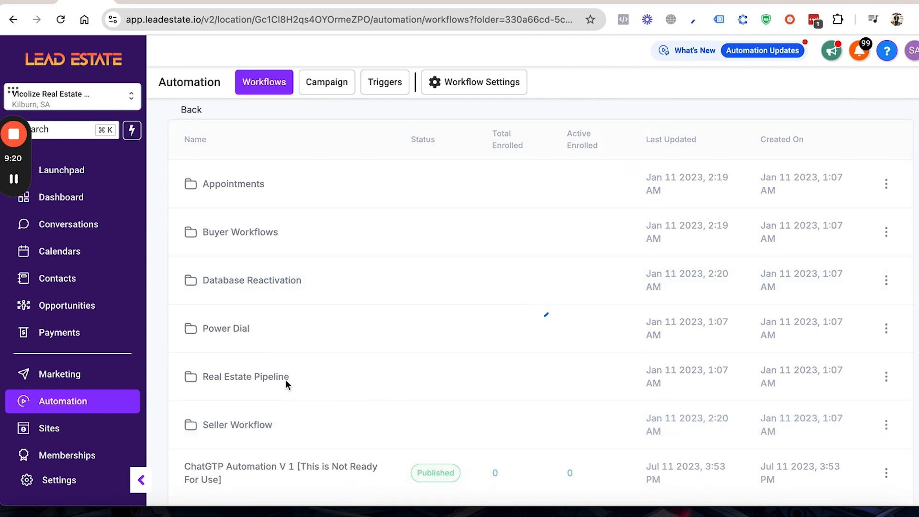
Step: Review all the workflows in the Seller Workflow folder and return to the top-level folder list
{"action": "scroll", "coordinate": [279, 344], "scroll_direction": "down", "scroll_amount": 1}
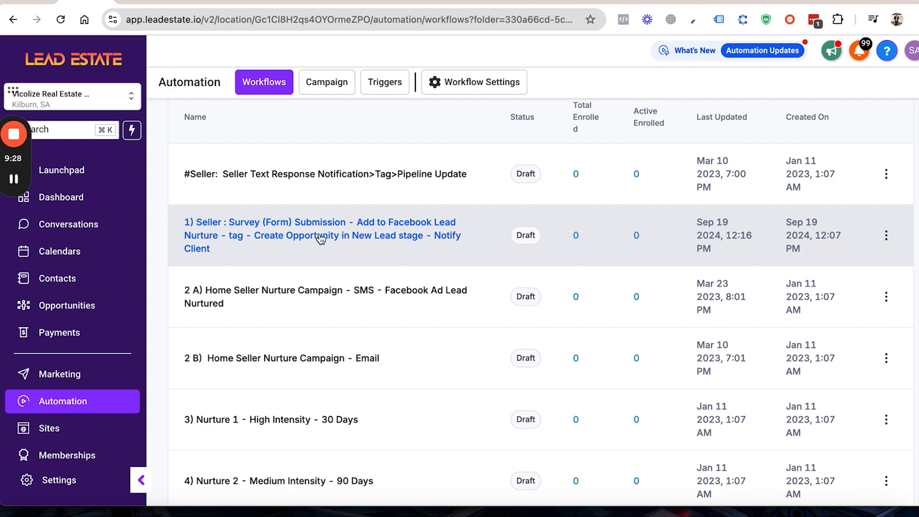
{"action": "scroll", "coordinate": [307, 263], "scroll_direction": "down", "scroll_amount": 3}
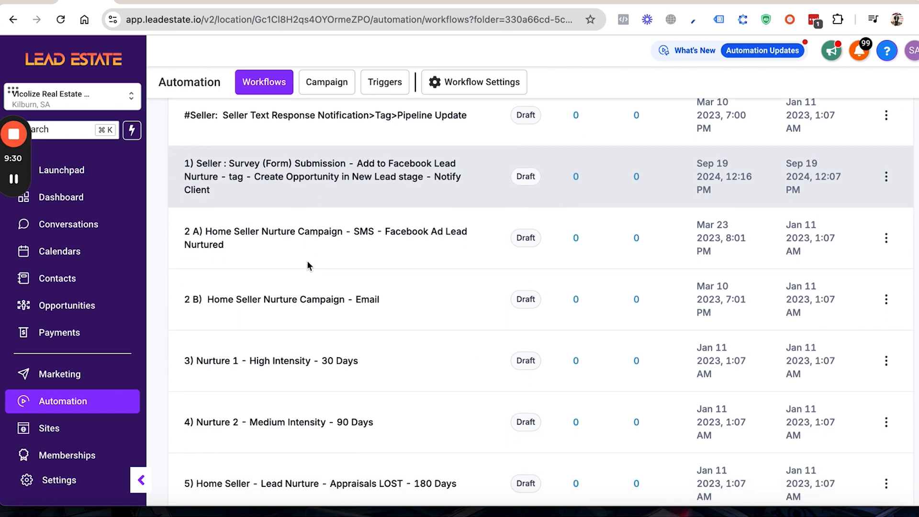
{"action": "scroll", "coordinate": [308, 265], "scroll_direction": "down", "scroll_amount": 2}
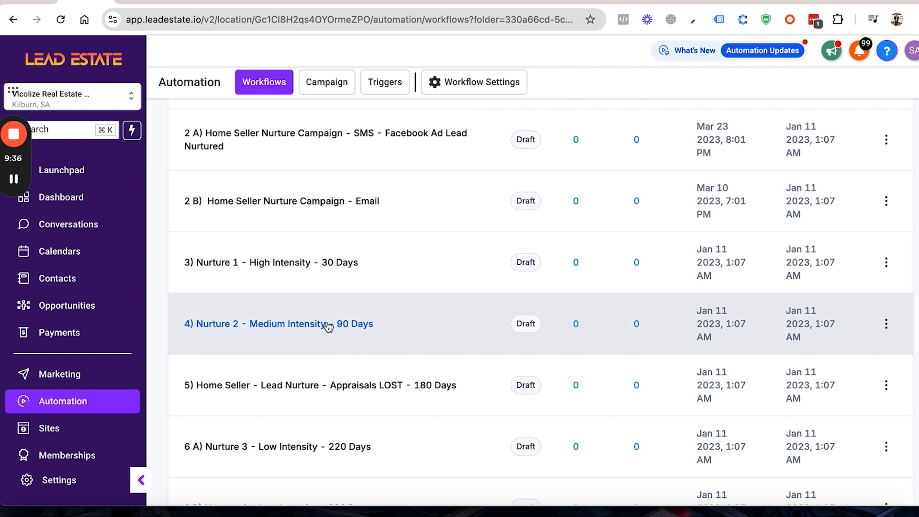
{"action": "scroll", "coordinate": [329, 327], "scroll_direction": "down", "scroll_amount": 5}
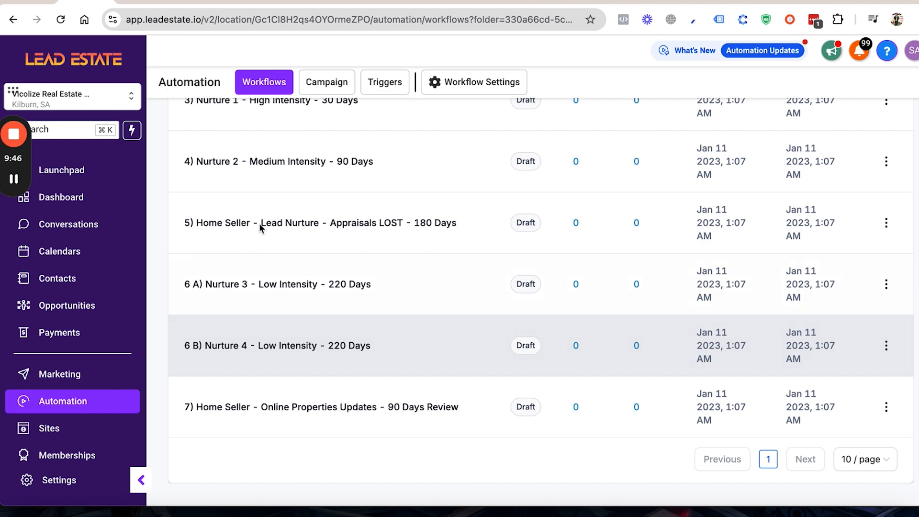
{"action": "scroll", "coordinate": [223, 173], "scroll_direction": "up", "scroll_amount": 15}
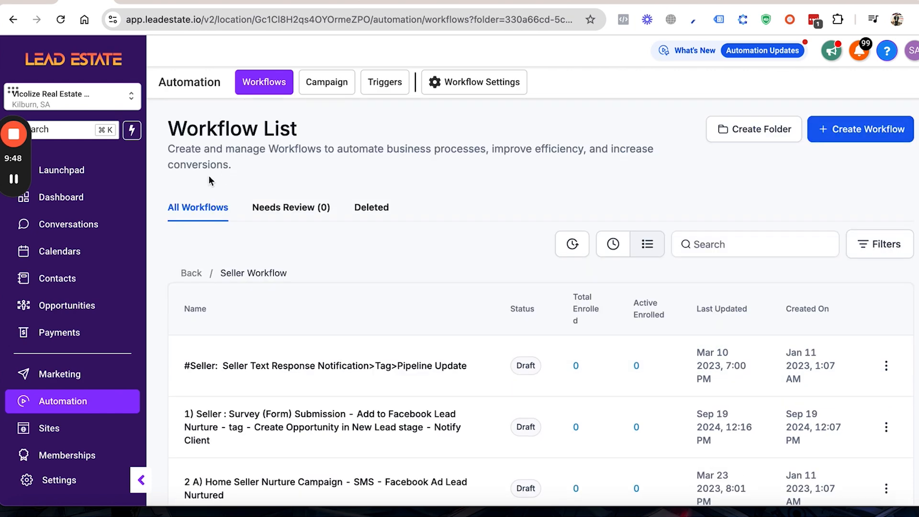
{"action": "left_click", "coordinate": [192, 274]}
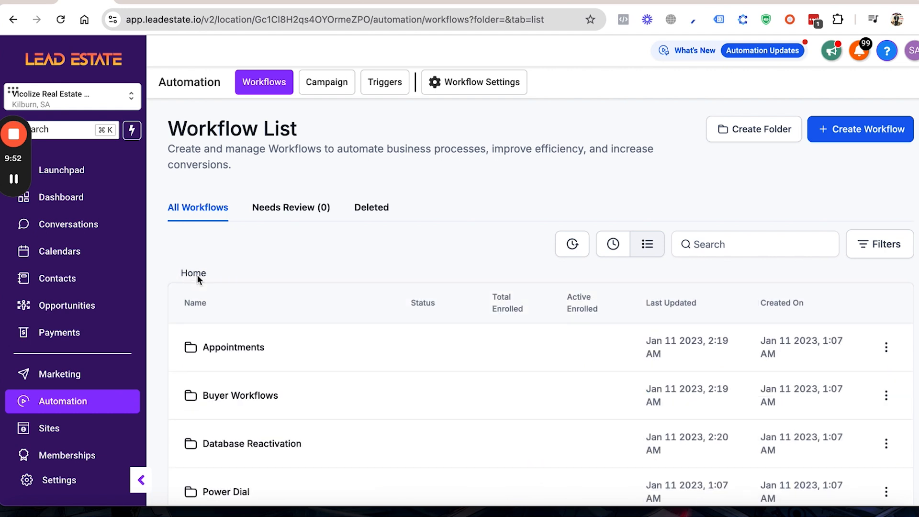
Step: Open the Appointment Confirmed and Reminder workflow from the Appointments folder
{"action": "scroll", "coordinate": [286, 349], "scroll_direction": "down", "scroll_amount": 1}
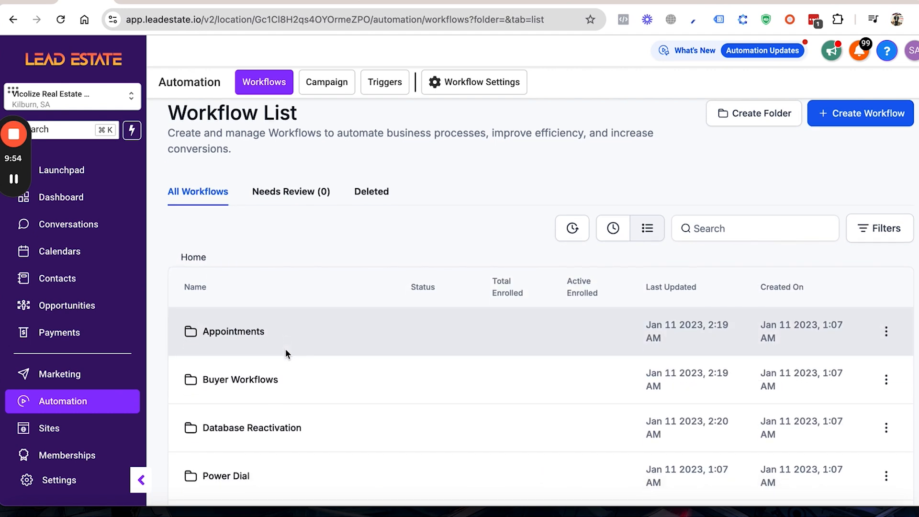
{"action": "left_click", "coordinate": [244, 329]}
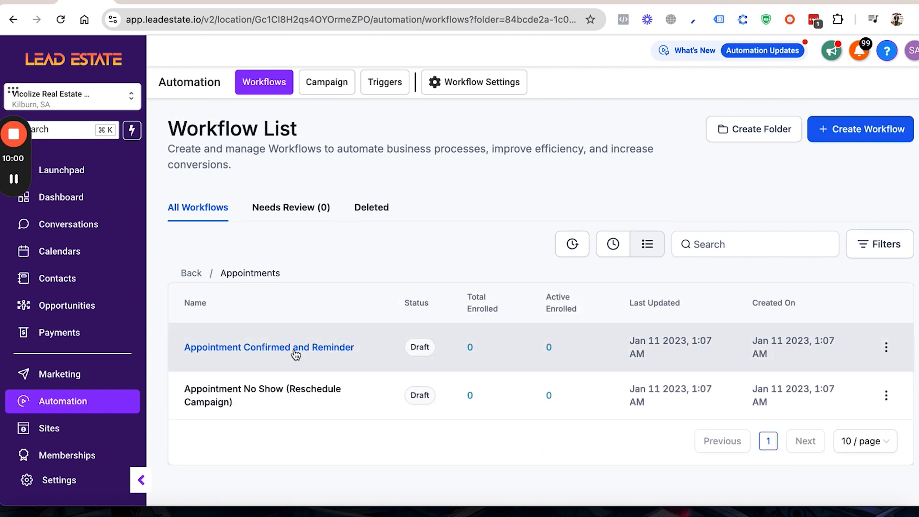
{"action": "left_click", "coordinate": [332, 354]}
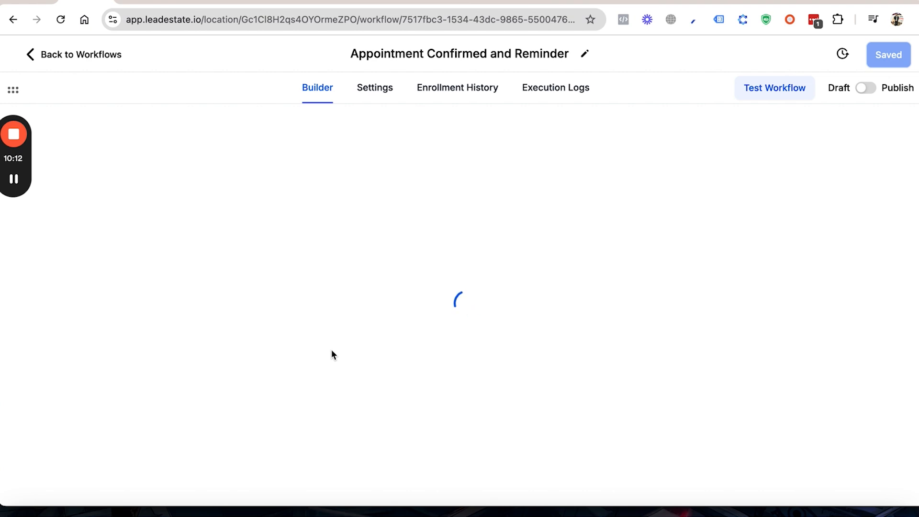
{"action": "mouse_move", "coordinate": [15, 181]}
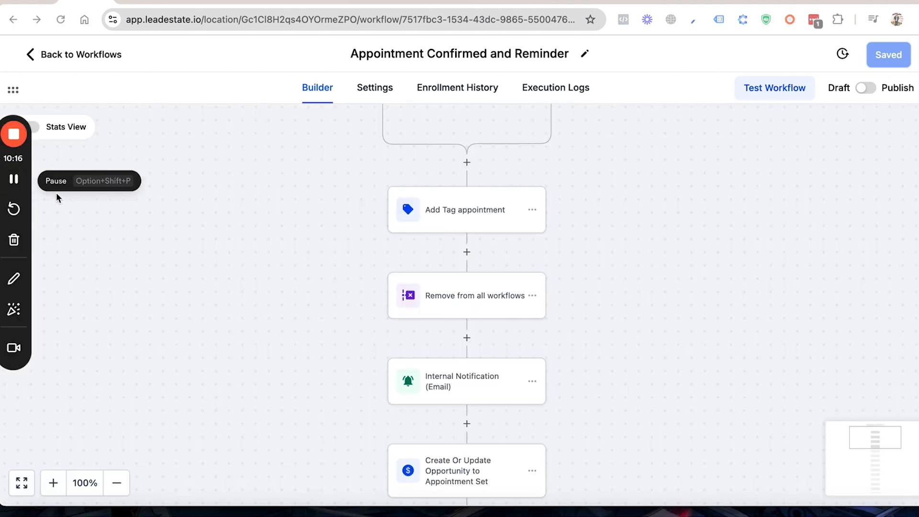
Step: Review the Appointment Status trigger's filters and calendar choices, and close it without saving
{"action": "scroll", "coordinate": [341, 289], "scroll_direction": "up", "scroll_amount": 2}
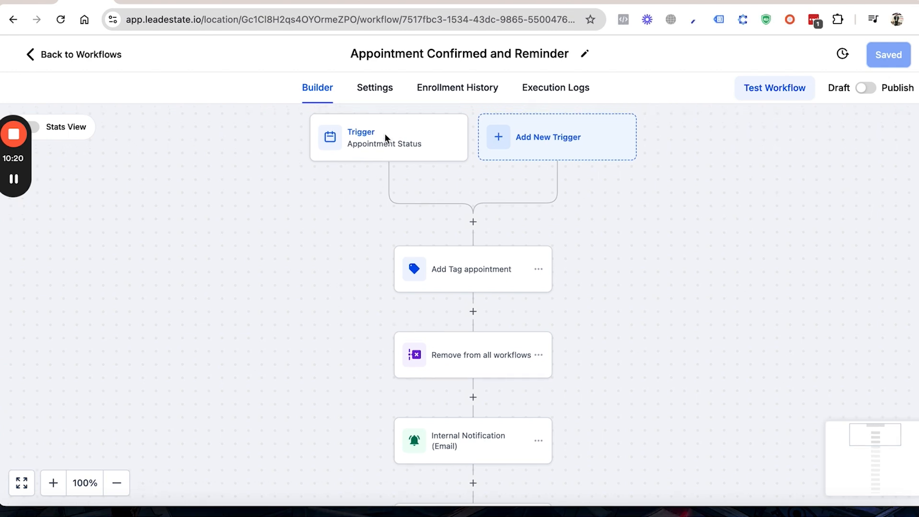
{"action": "left_click", "coordinate": [395, 143]}
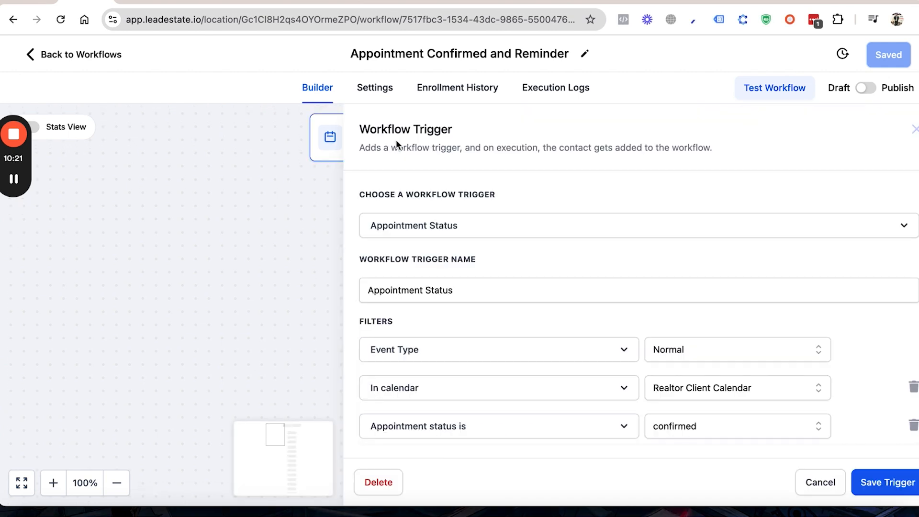
{"action": "left_click", "coordinate": [710, 391]}
{"action": "scroll", "coordinate": [710, 391], "scroll_direction": "down", "scroll_amount": 2}
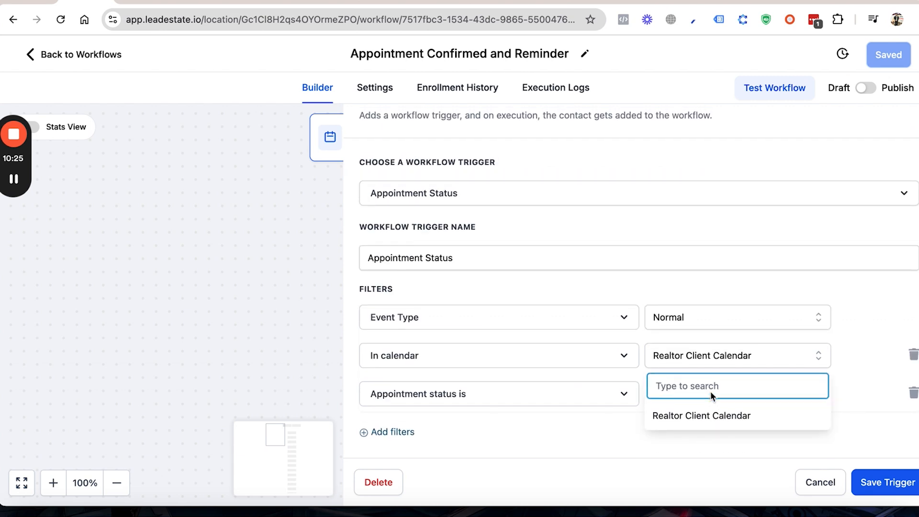
{"action": "left_click", "coordinate": [601, 458]}
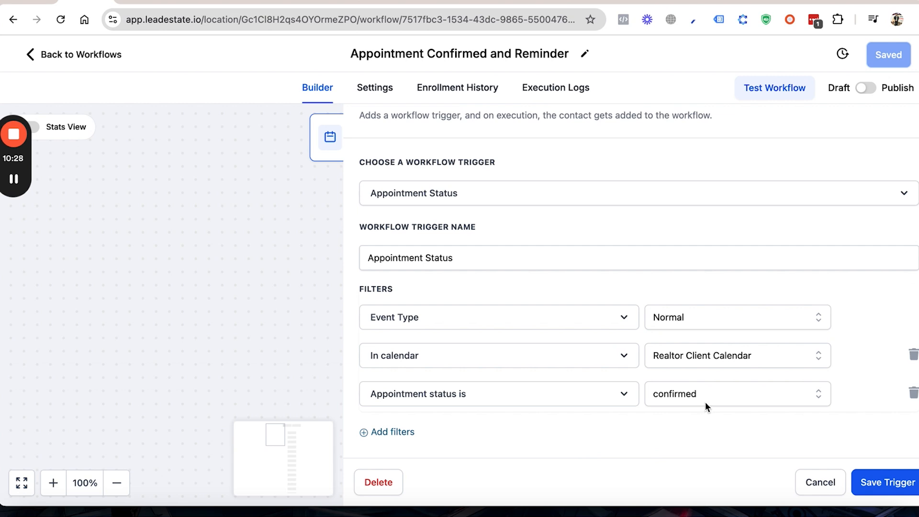
{"action": "left_click", "coordinate": [811, 484]}
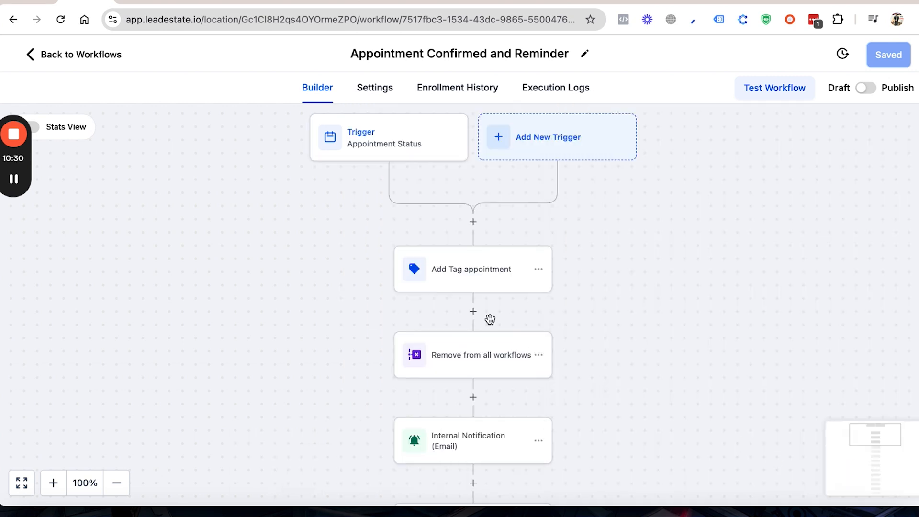
Step: Inspect the tag, workflow removal, internal email notification and Create Or Update Opportunity actions that follow the trigger
{"action": "left_click", "coordinate": [441, 280]}
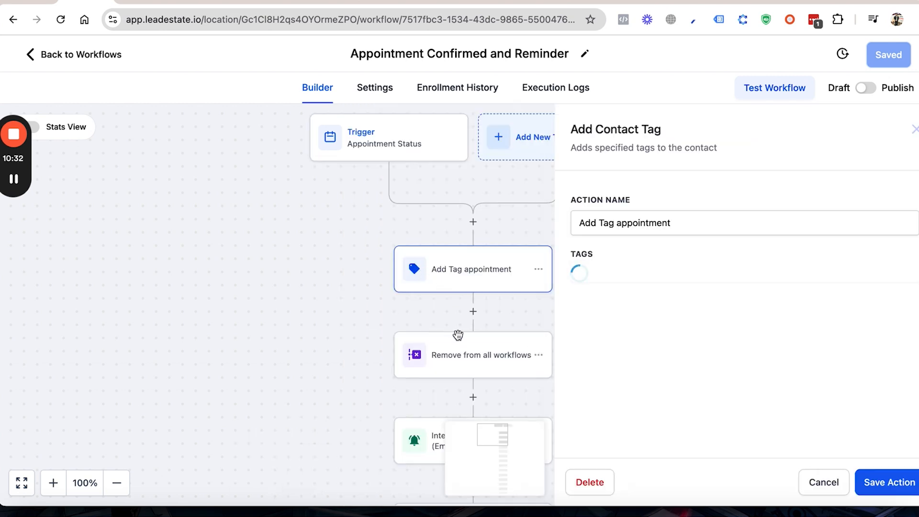
{"action": "left_click", "coordinate": [473, 365]}
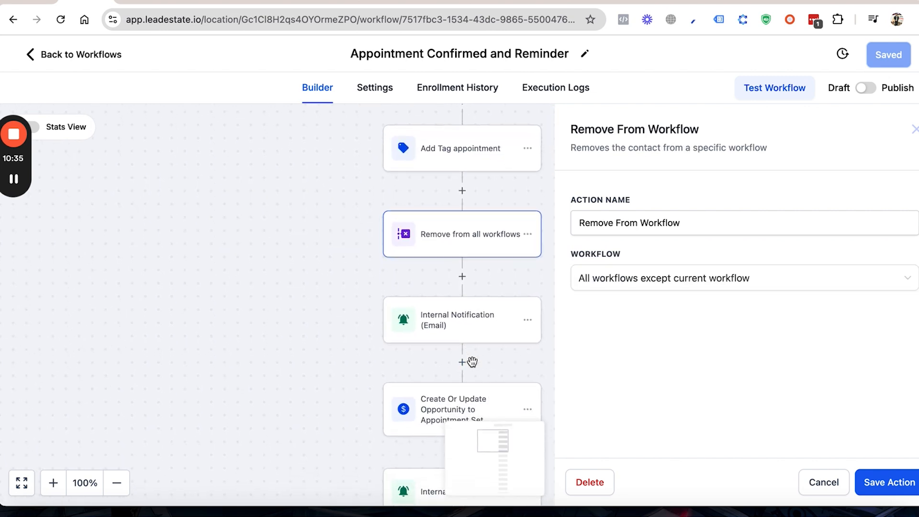
{"action": "left_click", "coordinate": [463, 283]}
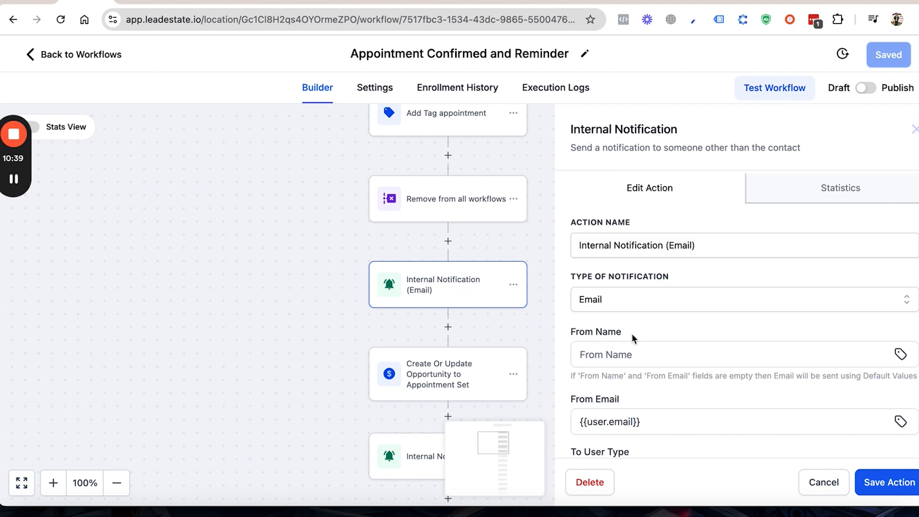
{"action": "scroll", "coordinate": [632, 338], "scroll_direction": "down", "scroll_amount": 3}
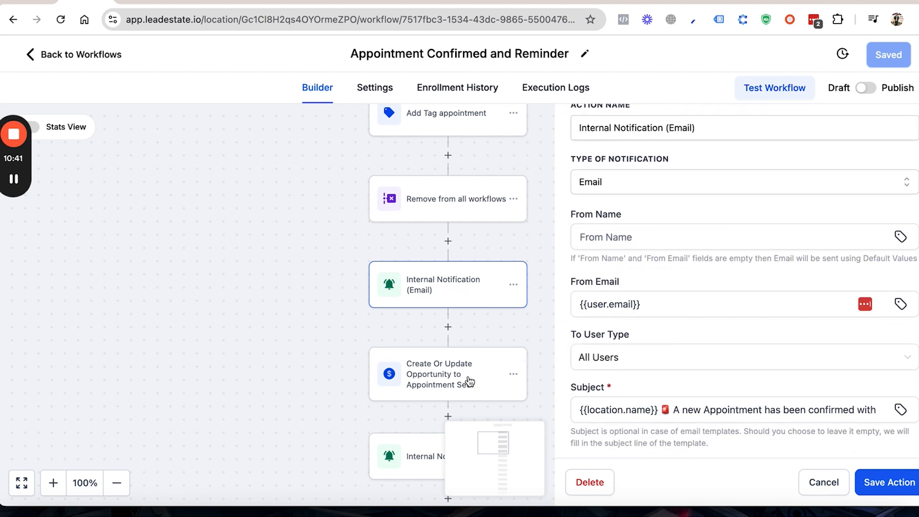
{"action": "left_click", "coordinate": [476, 382]}
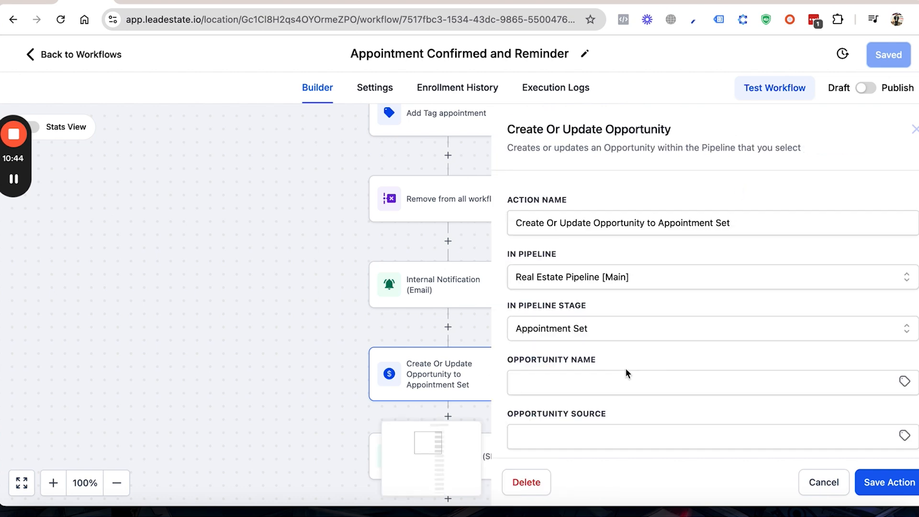
{"action": "scroll", "coordinate": [627, 374], "scroll_direction": "down", "scroll_amount": 2}
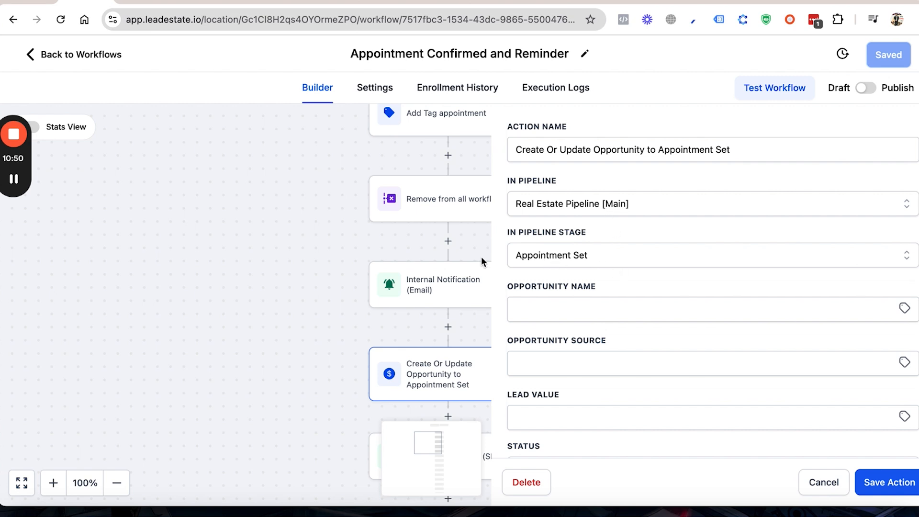
Step: Examine the settings of the Resume in hrs 8am-8pm wait step and close it without saving
{"action": "scroll", "coordinate": [453, 308], "scroll_direction": "down", "scroll_amount": 2}
{"action": "scroll", "coordinate": [453, 308], "scroll_direction": "down", "scroll_amount": 5}
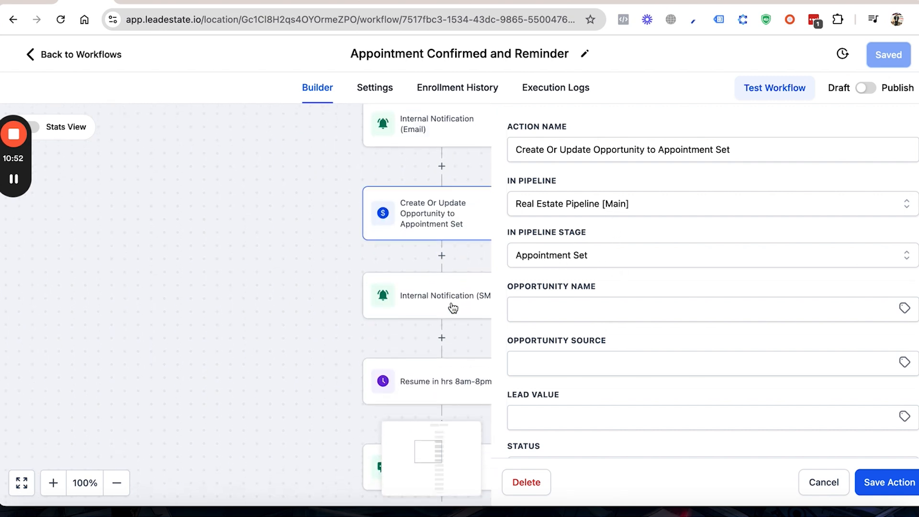
{"action": "scroll", "coordinate": [451, 303], "scroll_direction": "down", "scroll_amount": 3}
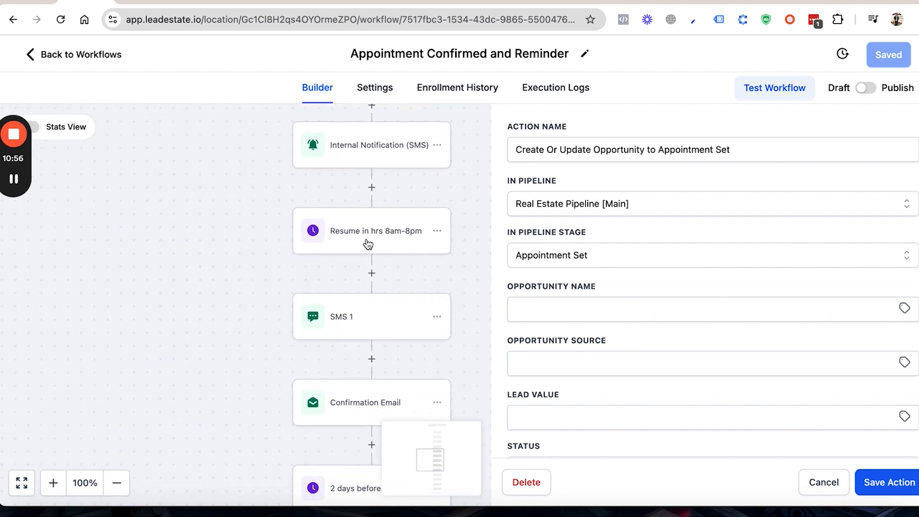
{"action": "left_click", "coordinate": [367, 244]}
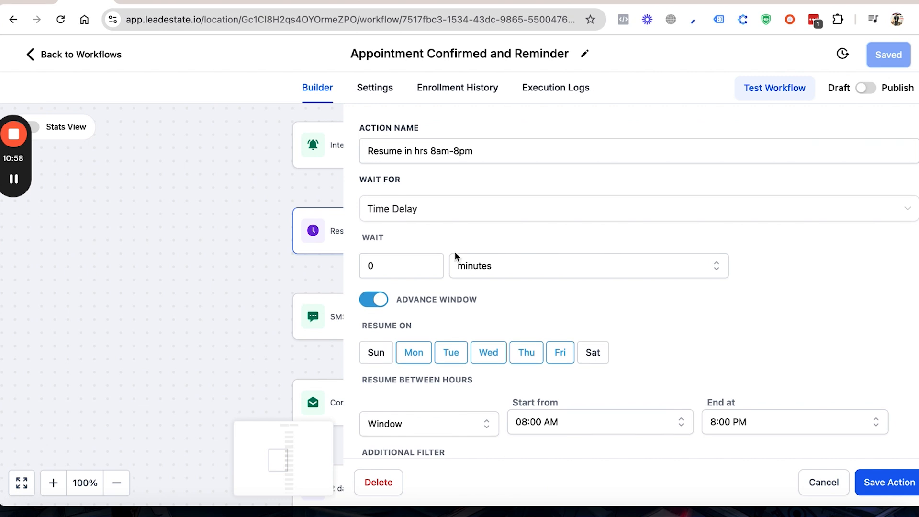
{"action": "scroll", "coordinate": [454, 252], "scroll_direction": "down", "scroll_amount": 2}
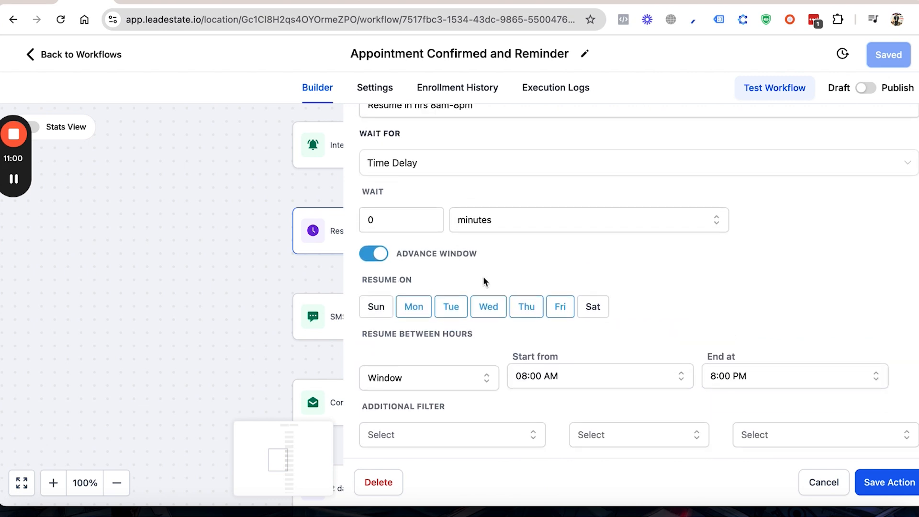
{"action": "left_click", "coordinate": [822, 497]}
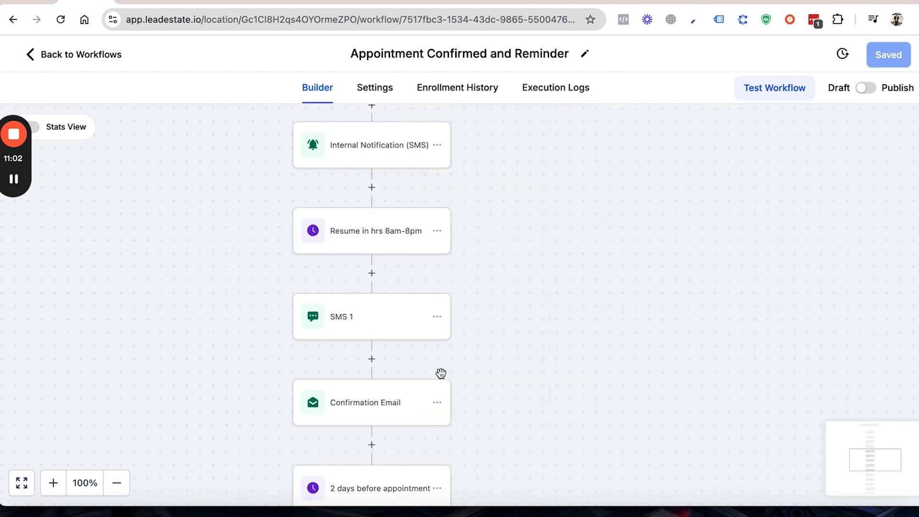
Step: Look over the rest of the reminder sequence and check the 4 hrs before appointment wait step's settings
{"action": "scroll", "coordinate": [373, 345], "scroll_direction": "down", "scroll_amount": 4}
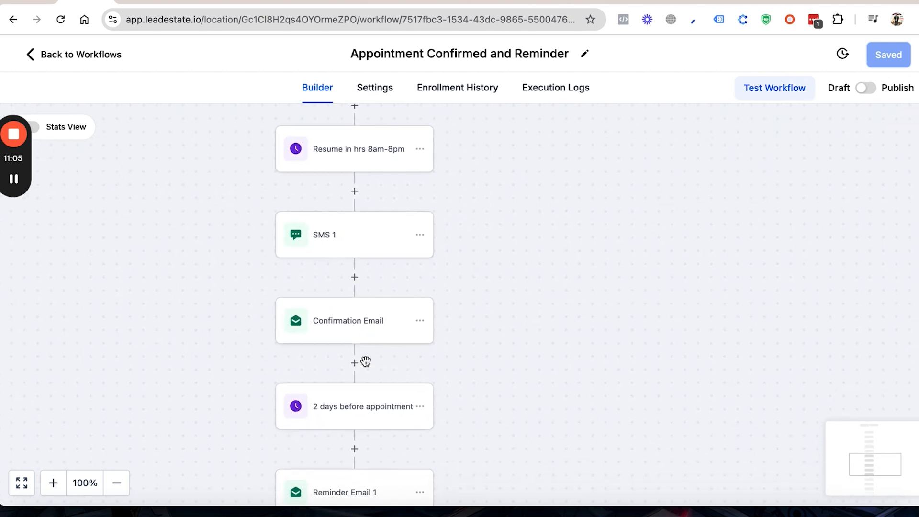
{"action": "scroll", "coordinate": [364, 364], "scroll_direction": "down", "scroll_amount": 2}
{"action": "scroll", "coordinate": [342, 364], "scroll_direction": "down", "scroll_amount": 12}
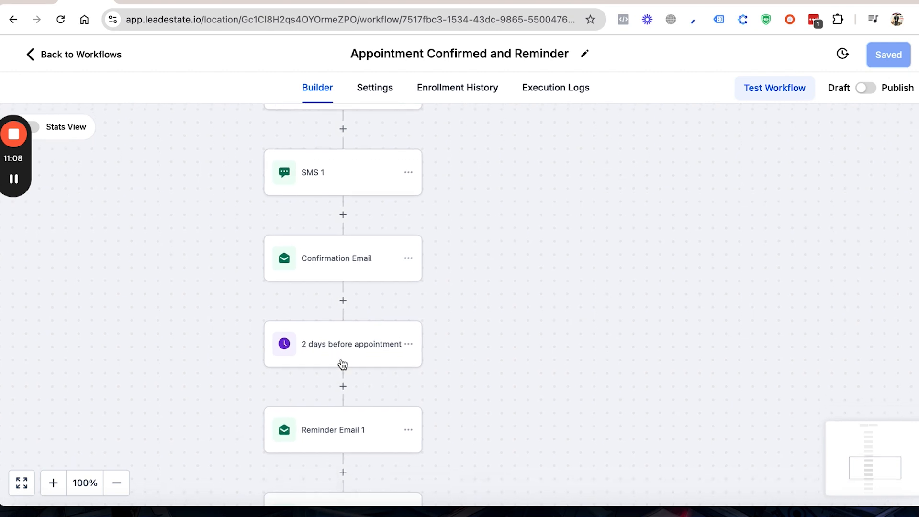
{"action": "scroll", "coordinate": [341, 364], "scroll_direction": "down", "scroll_amount": 4}
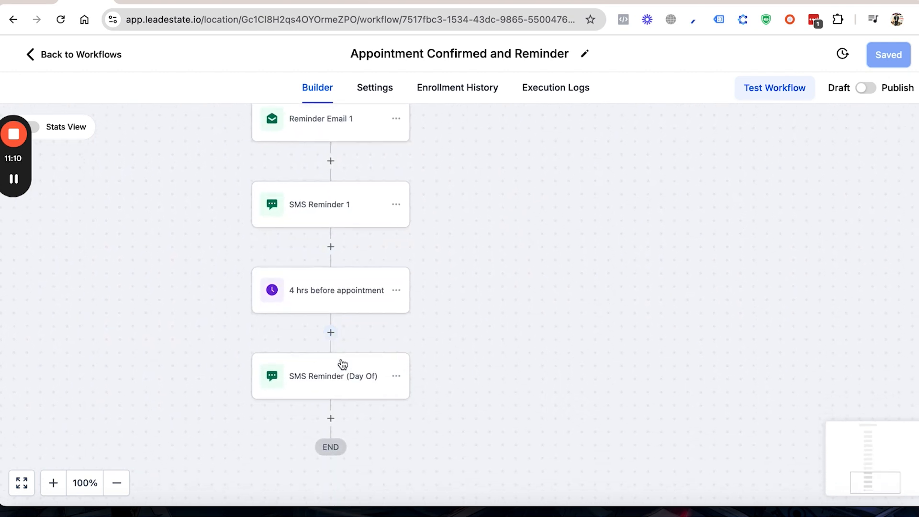
{"action": "left_click", "coordinate": [317, 307]}
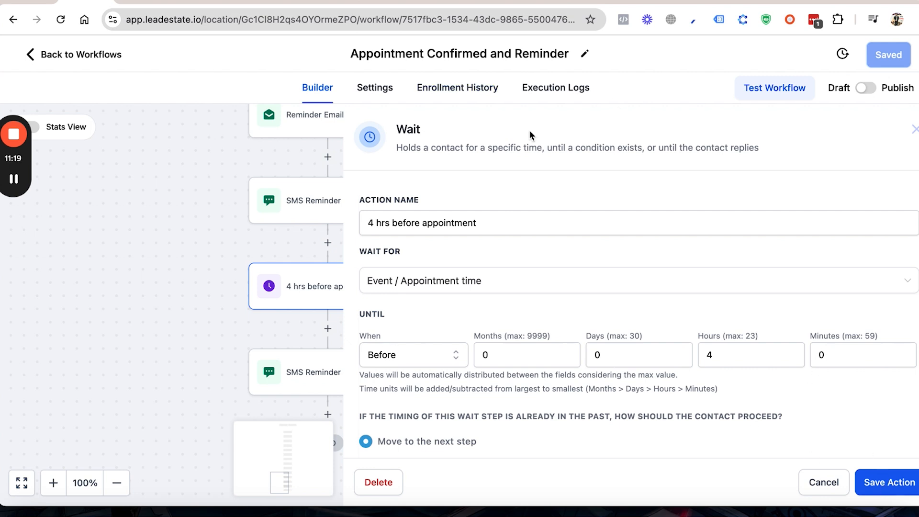
{"action": "left_click", "coordinate": [199, 172]}
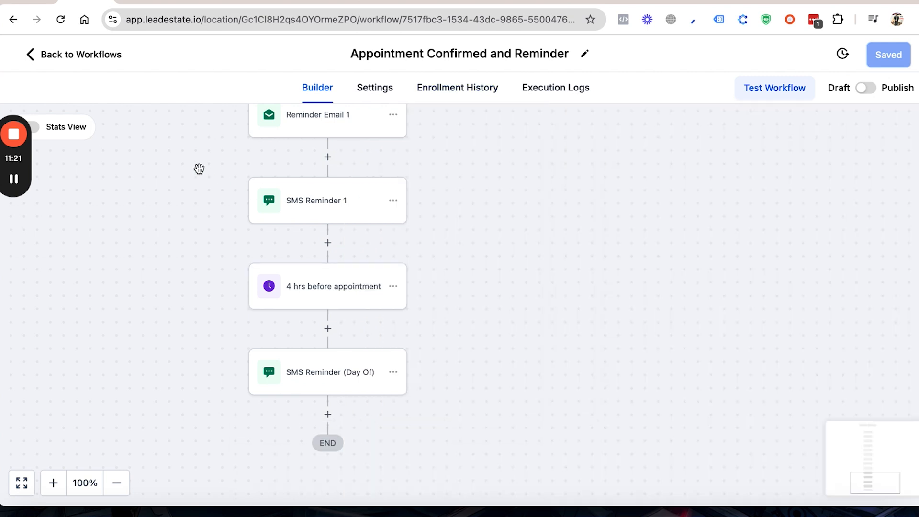
Step: Switch to the Appointment No Show (Reschedule Campaign) workflow and review its Pipeline Stage Changed trigger without saving
{"action": "left_click", "coordinate": [117, 56]}
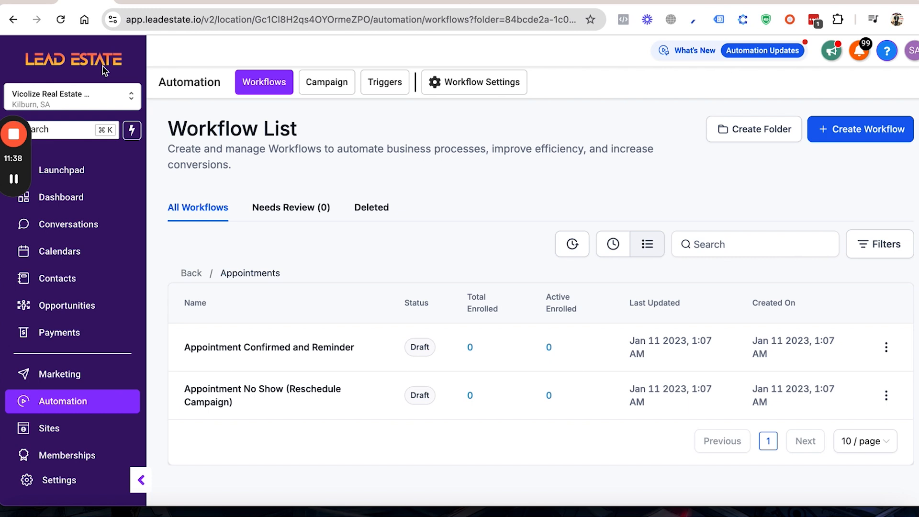
{"action": "left_click", "coordinate": [289, 392]}
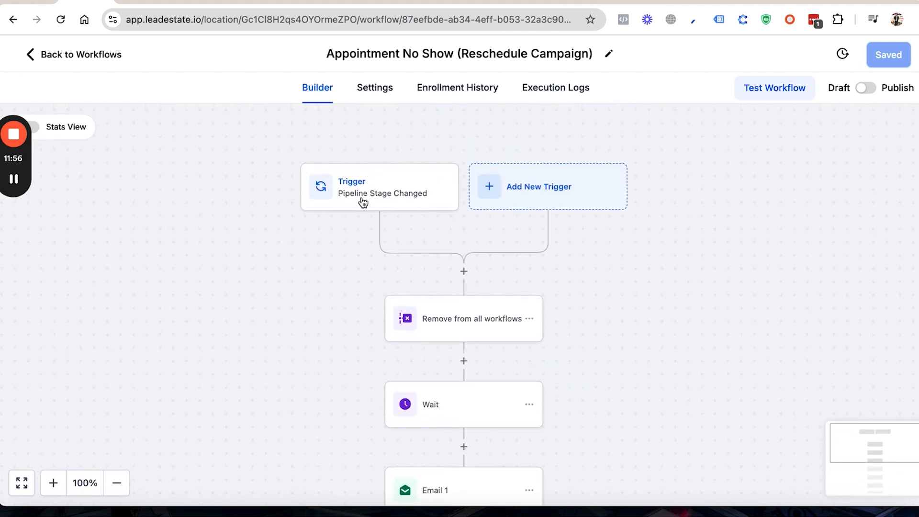
{"action": "left_click", "coordinate": [363, 202]}
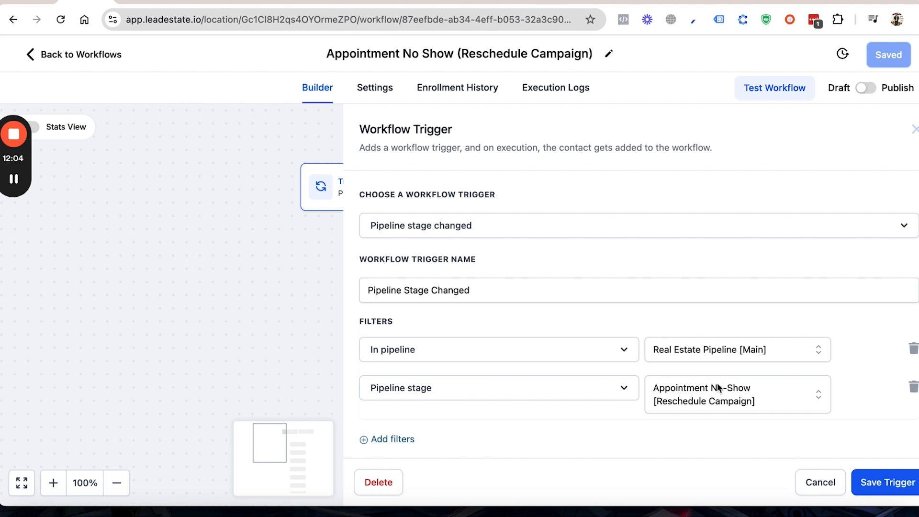
{"action": "left_click", "coordinate": [814, 476]}
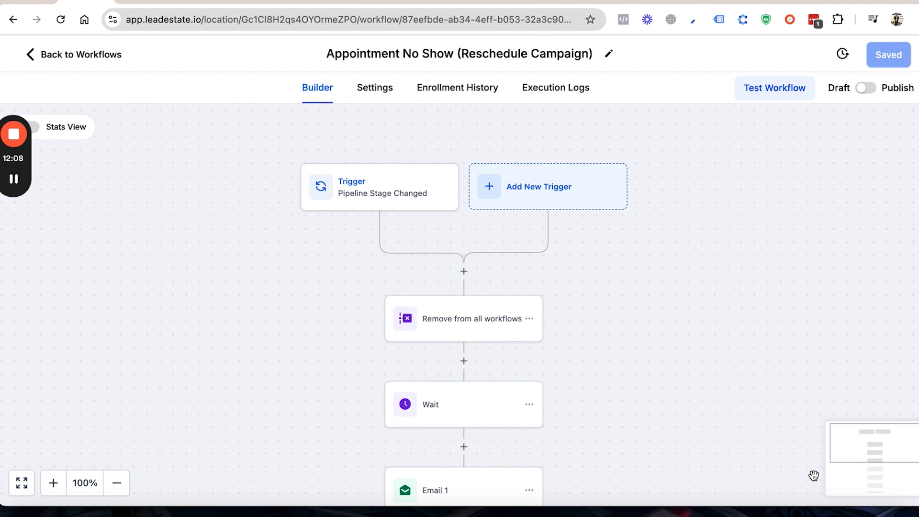
Step: Inspect the Remove from all workflows action and the first Wait step, closing each without saving
{"action": "scroll", "coordinate": [814, 475], "scroll_direction": "down", "scroll_amount": 5}
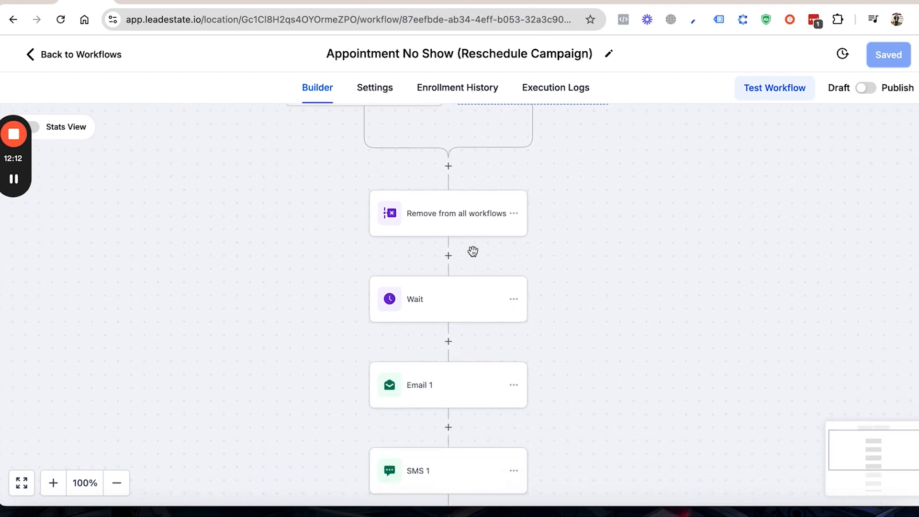
{"action": "left_click", "coordinate": [472, 221]}
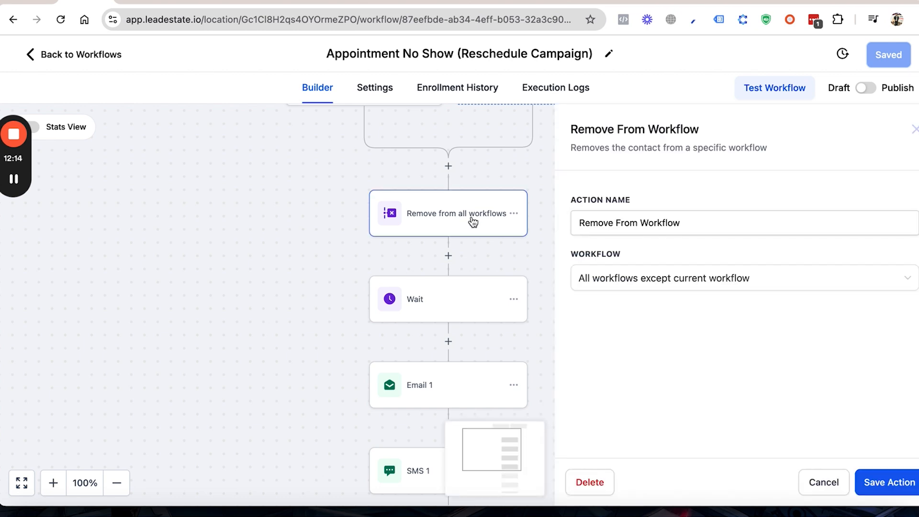
{"action": "left_click", "coordinate": [809, 480]}
{"action": "left_click", "coordinate": [421, 310]}
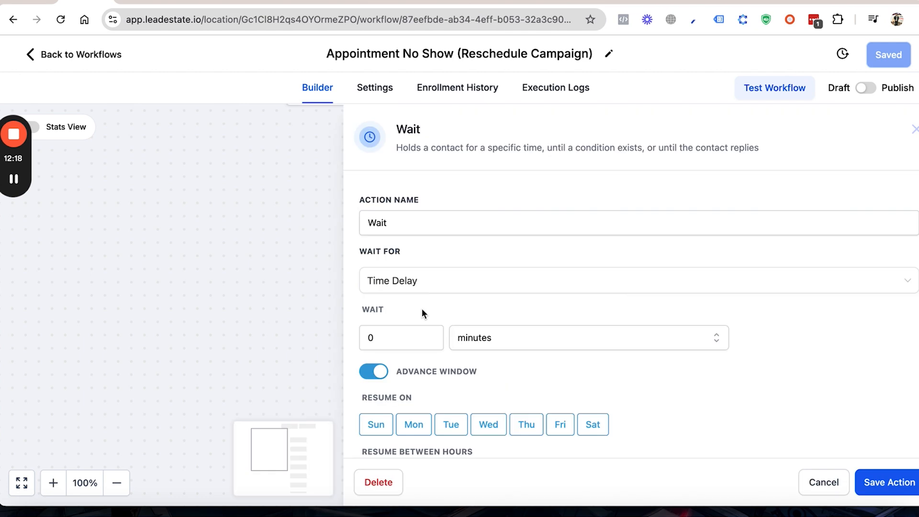
{"action": "scroll", "coordinate": [697, 397], "scroll_direction": "down", "scroll_amount": 3}
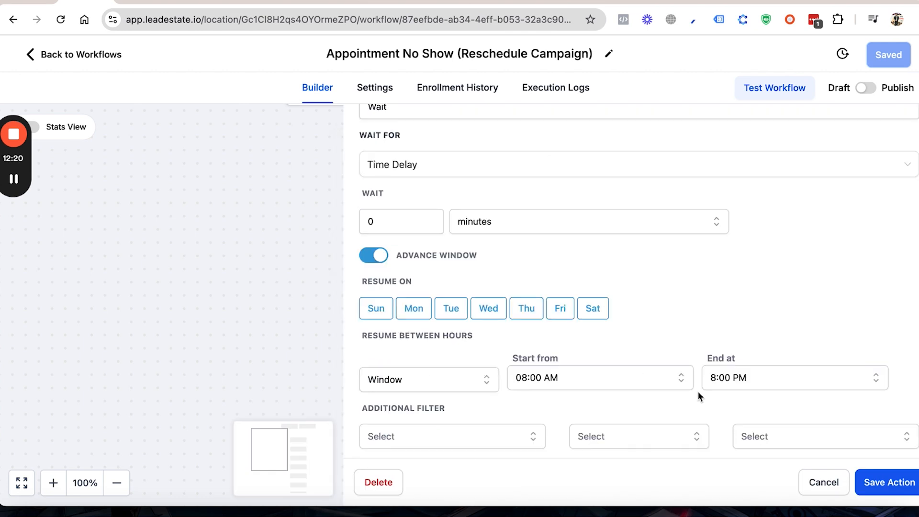
{"action": "left_click", "coordinate": [817, 482]}
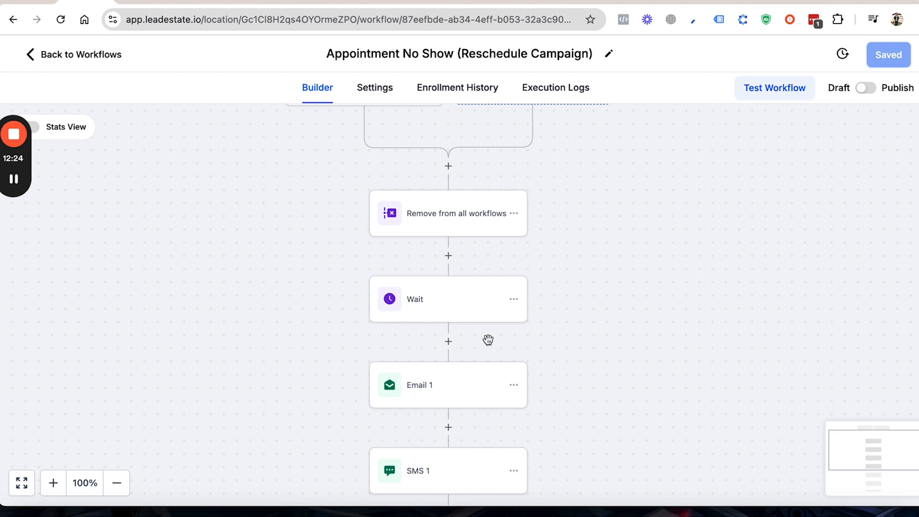
Step: Read through the Email 1 action's "Missed you today" message in the no-show workflow and close it without saving
{"action": "scroll", "coordinate": [484, 367], "scroll_direction": "down", "scroll_amount": 1}
{"action": "scroll", "coordinate": [483, 367], "scroll_direction": "down", "scroll_amount": 4}
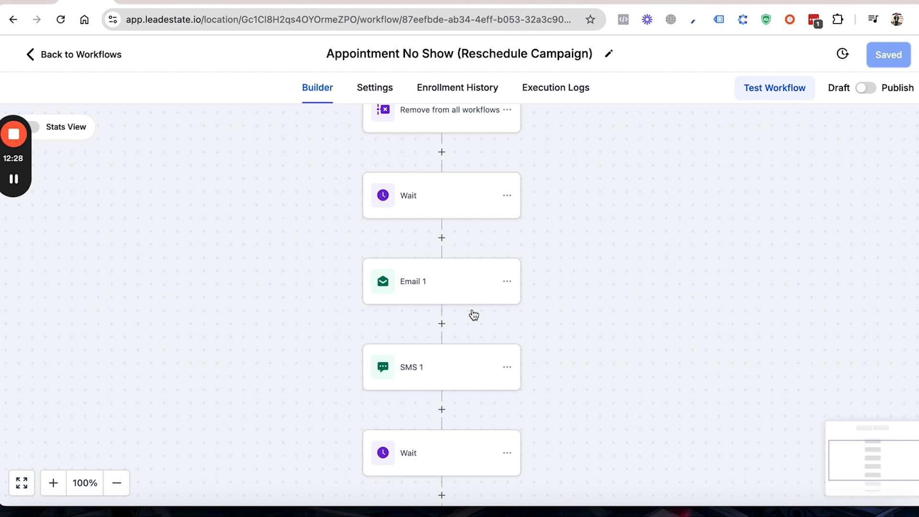
{"action": "left_click", "coordinate": [450, 301]}
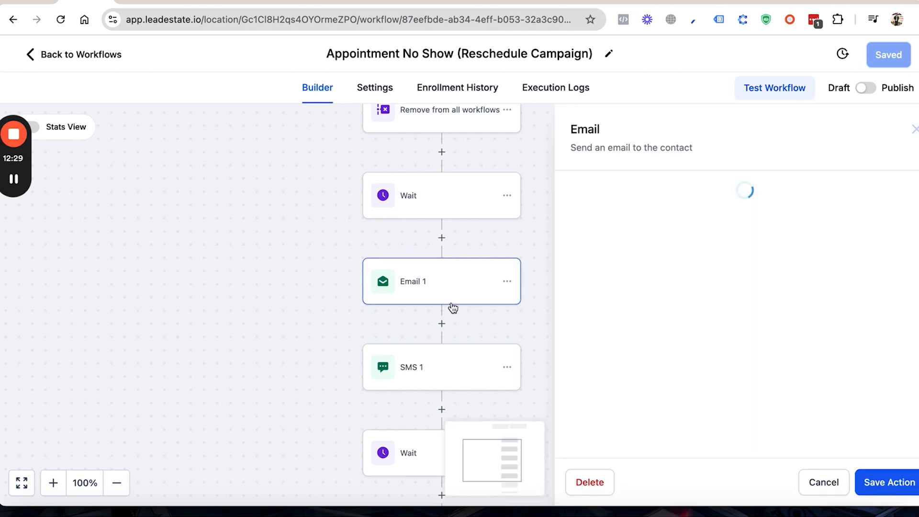
{"action": "left_click", "coordinate": [650, 352]}
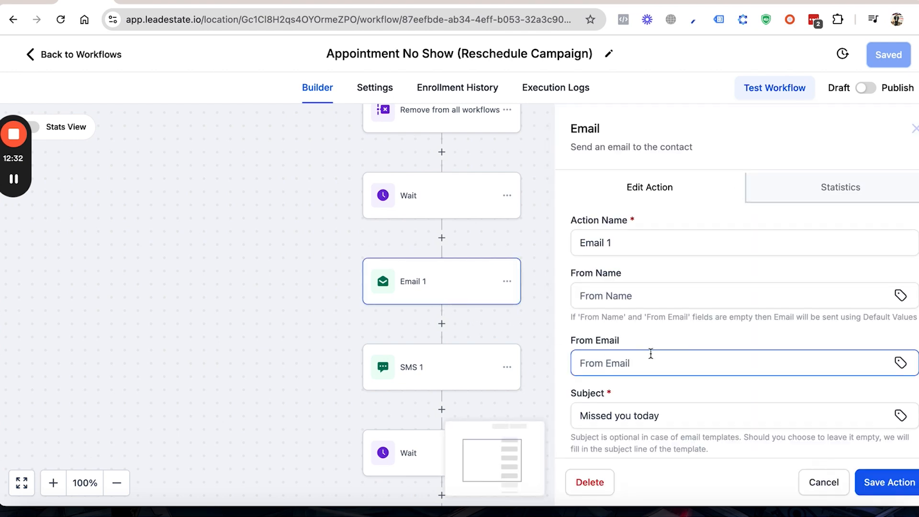
{"action": "scroll", "coordinate": [651, 352], "scroll_direction": "down", "scroll_amount": 5}
{"action": "scroll", "coordinate": [651, 352], "scroll_direction": "down", "scroll_amount": 3}
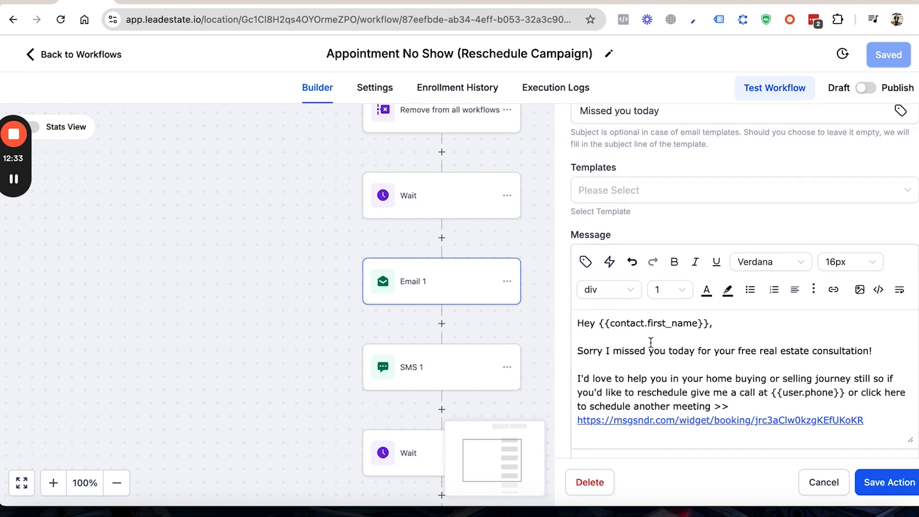
{"action": "scroll", "coordinate": [647, 331], "scroll_direction": "down", "scroll_amount": 2}
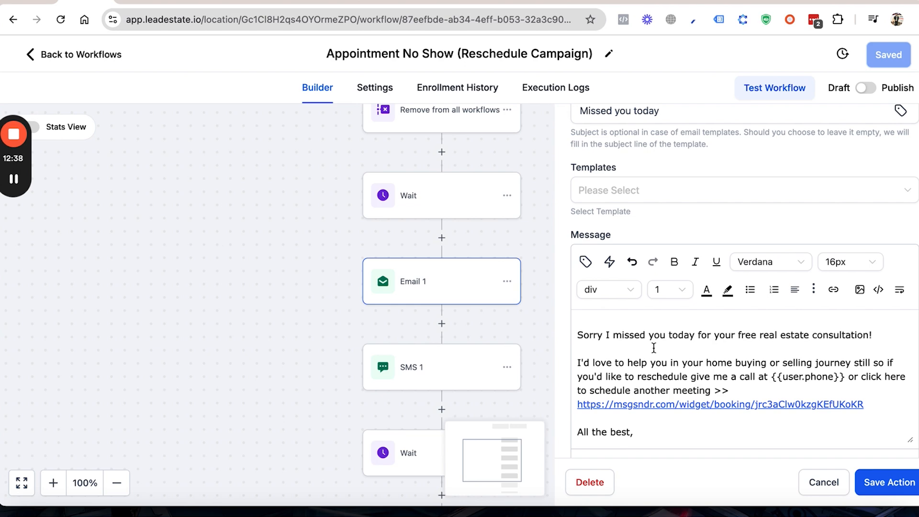
{"action": "scroll", "coordinate": [653, 347], "scroll_direction": "down", "scroll_amount": 1}
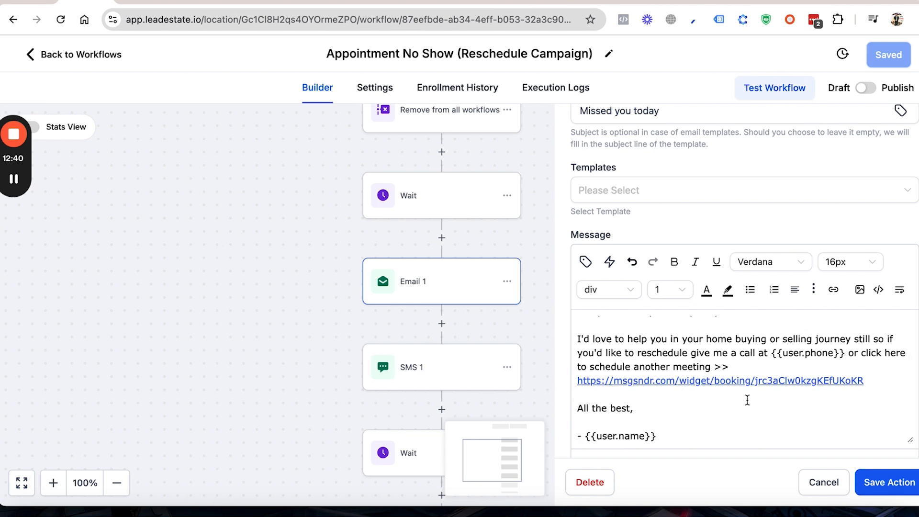
{"action": "left_click", "coordinate": [823, 482]}
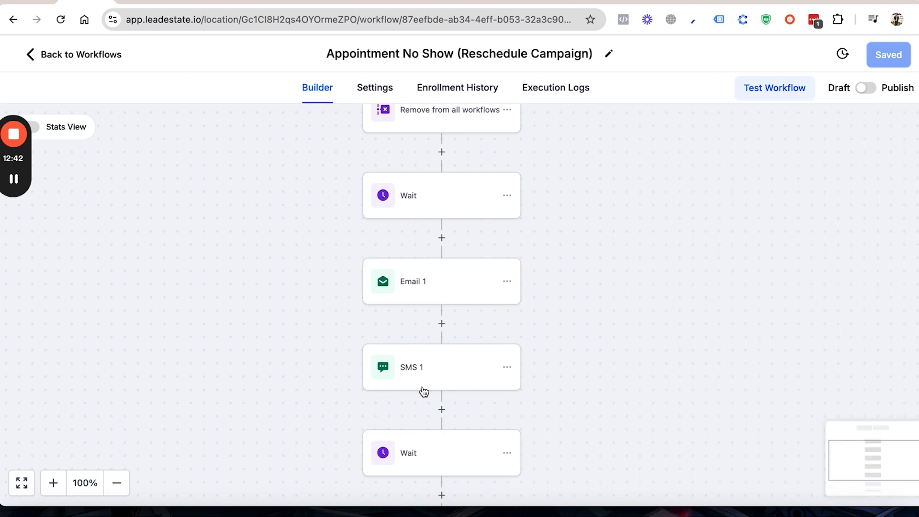
Step: Check the end of the no-show sequence, return to the workflow folders and browse the Database Reactivation folder
{"action": "scroll", "coordinate": [422, 388], "scroll_direction": "down", "scroll_amount": 6}
{"action": "scroll", "coordinate": [422, 386], "scroll_direction": "down", "scroll_amount": 1}
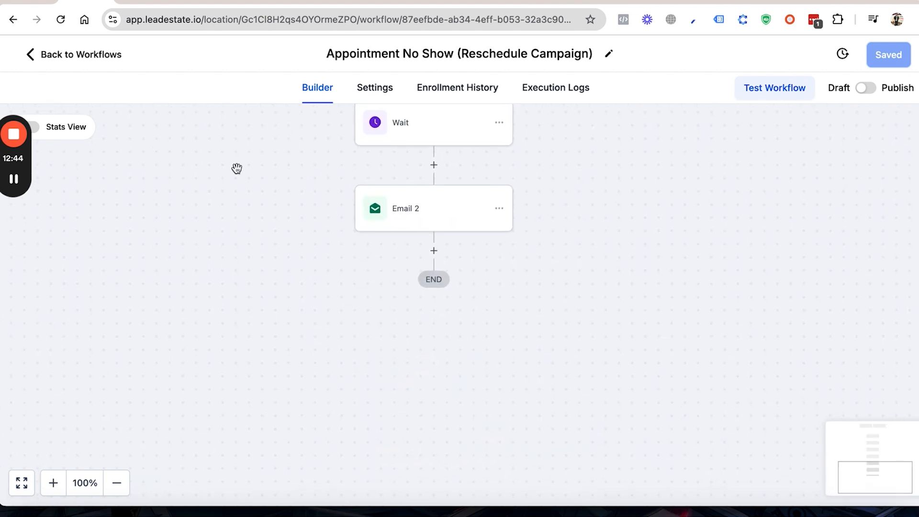
{"action": "left_click", "coordinate": [73, 60]}
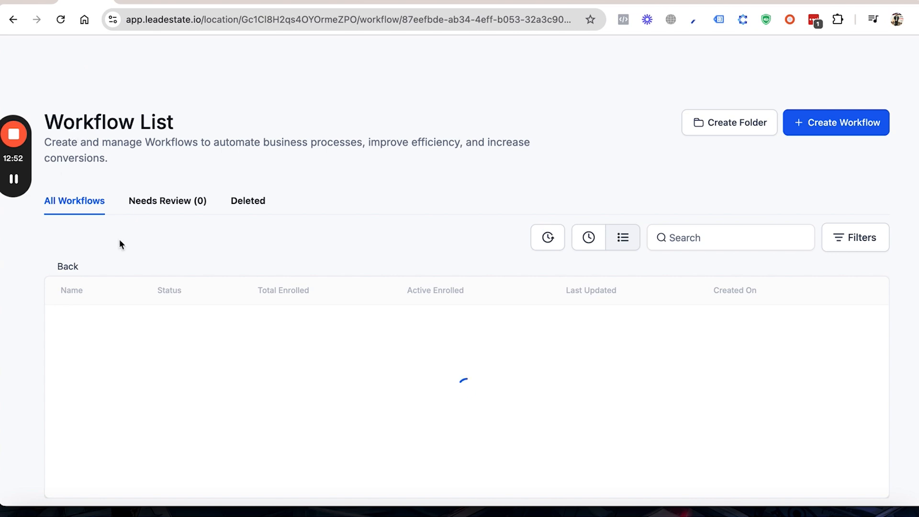
{"action": "left_click", "coordinate": [72, 265]}
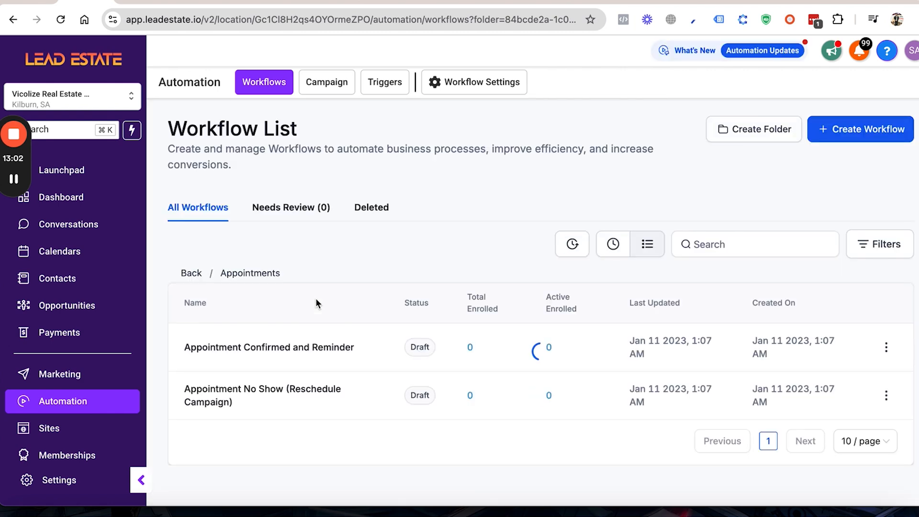
{"action": "left_click", "coordinate": [194, 272]}
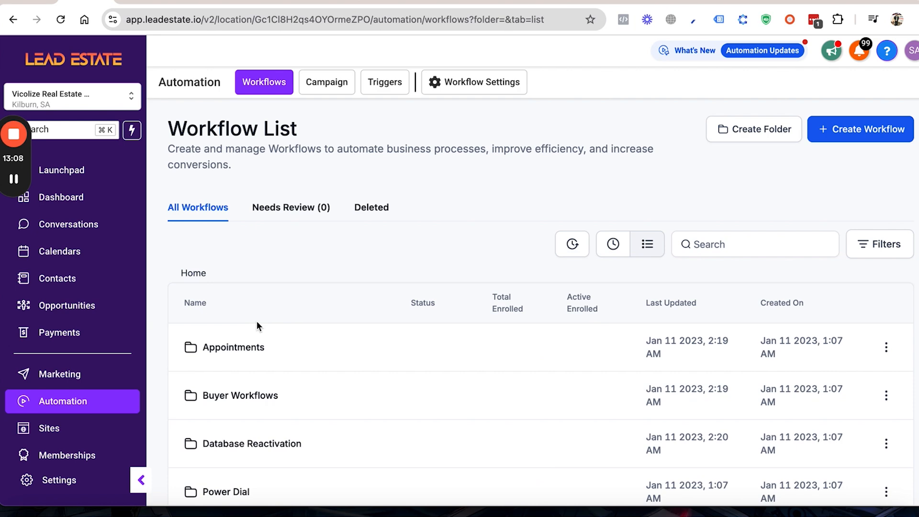
{"action": "left_click", "coordinate": [253, 444]}
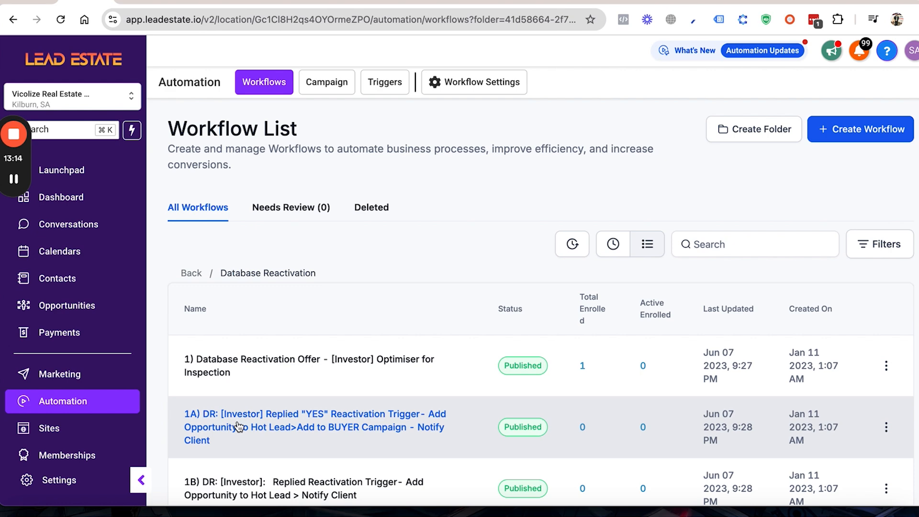
{"action": "scroll", "coordinate": [239, 426], "scroll_direction": "down", "scroll_amount": 7}
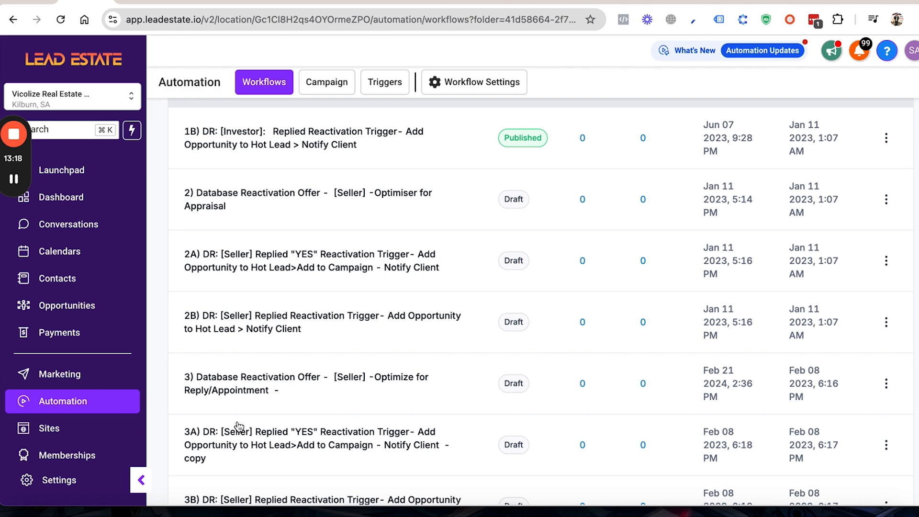
{"action": "scroll", "coordinate": [239, 426], "scroll_direction": "up", "scroll_amount": 4}
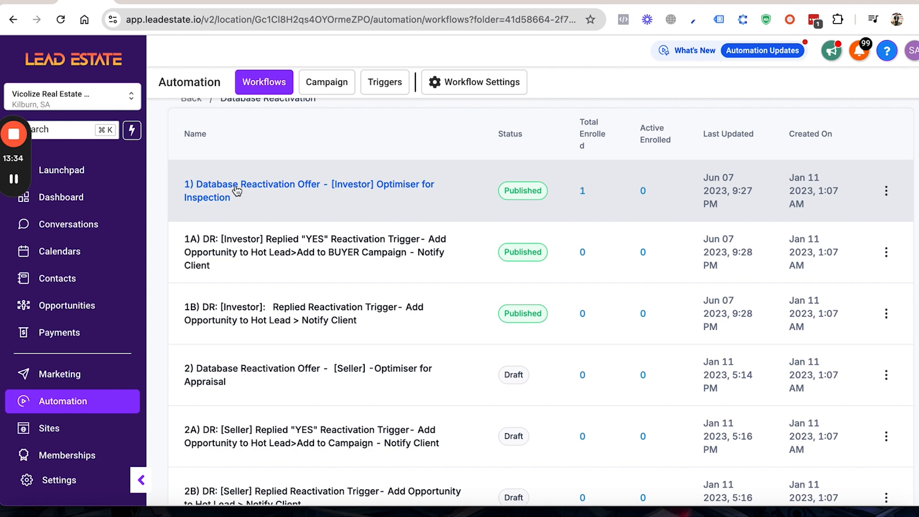
Step: Open the 1) Database Reactivation Offer - [Investor] Optimiser for Inspection workflow and inspect its first Wait step without saving
{"action": "left_click", "coordinate": [275, 193]}
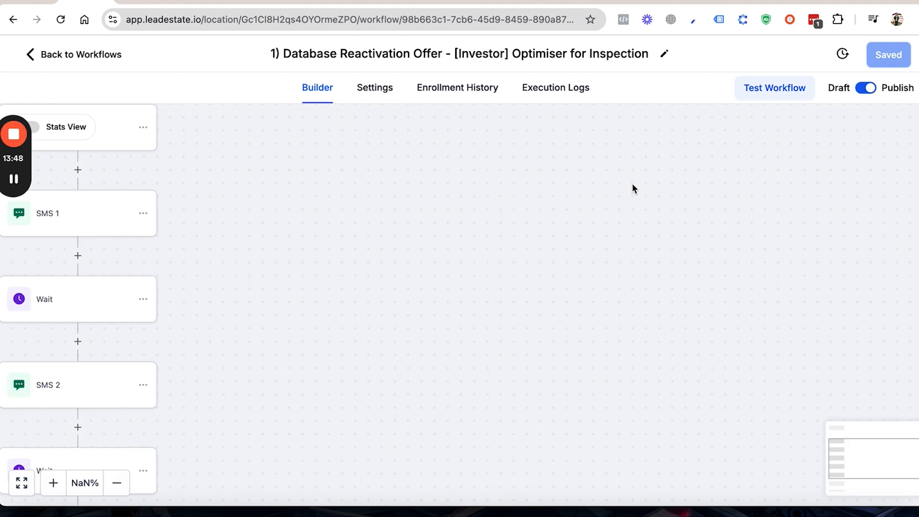
{"action": "scroll", "coordinate": [466, 243], "scroll_direction": "up", "scroll_amount": 4}
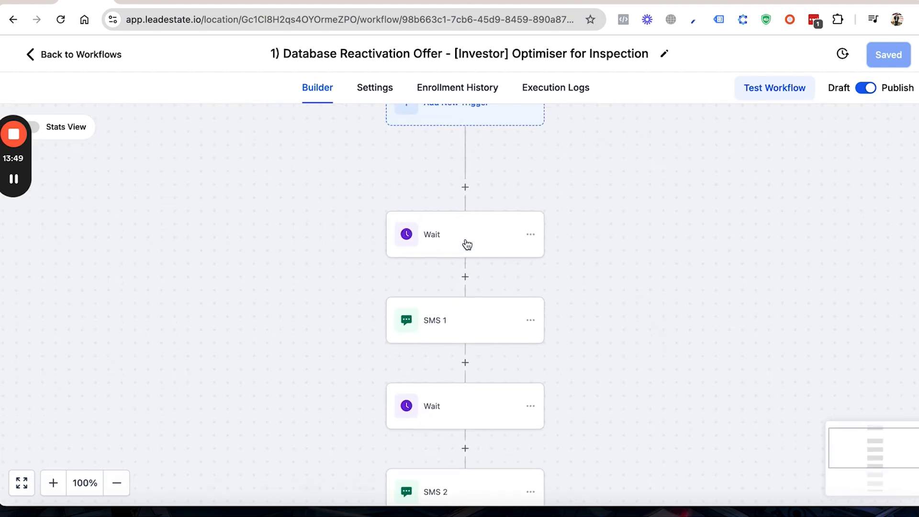
{"action": "scroll", "coordinate": [466, 242], "scroll_direction": "down", "scroll_amount": 5}
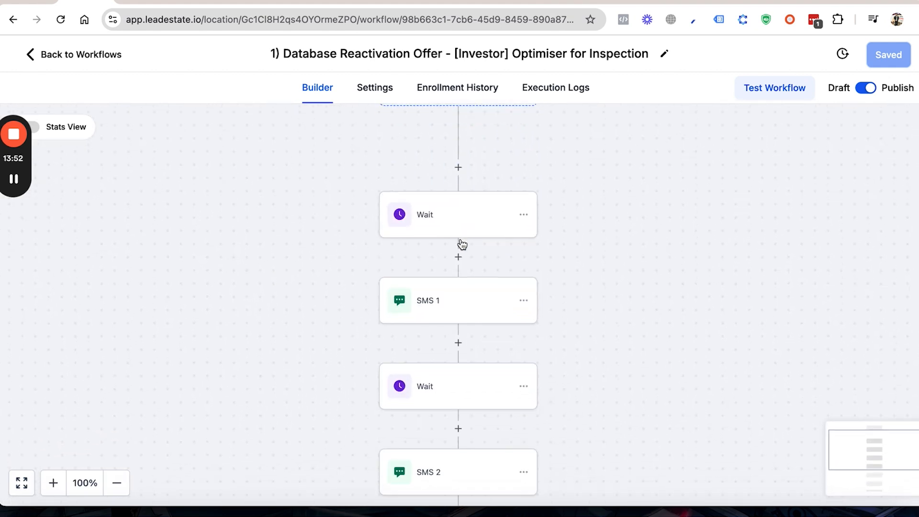
{"action": "left_click", "coordinate": [421, 206]}
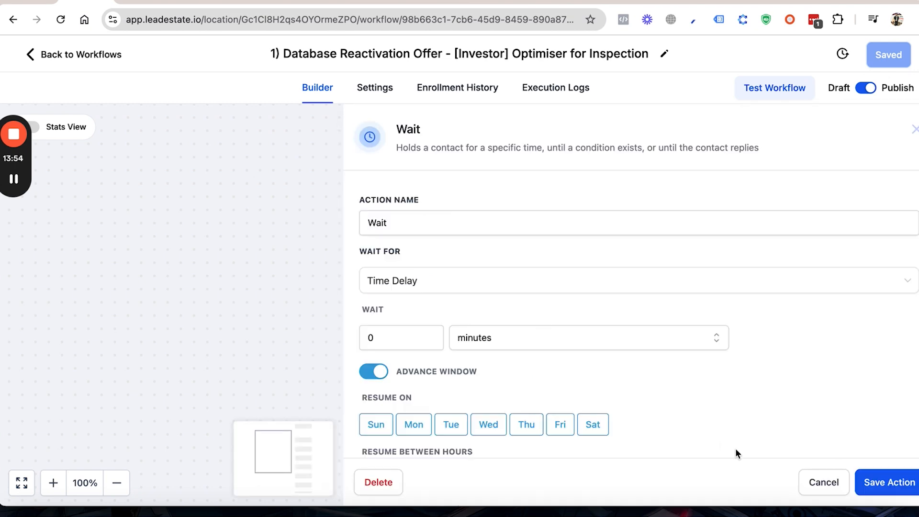
{"action": "left_click", "coordinate": [823, 482]}
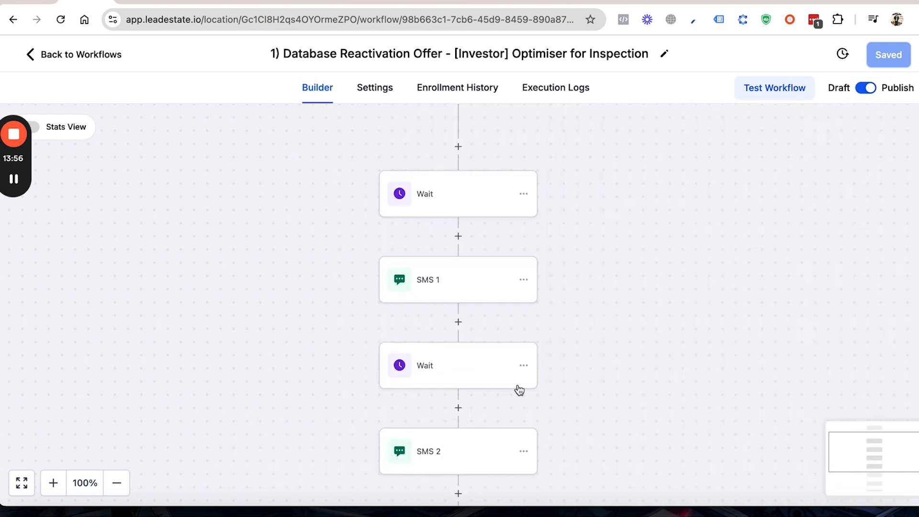
Step: Read the full SMS 1 message of the investor reactivation offer down to its sign-off
{"action": "left_click", "coordinate": [435, 297]}
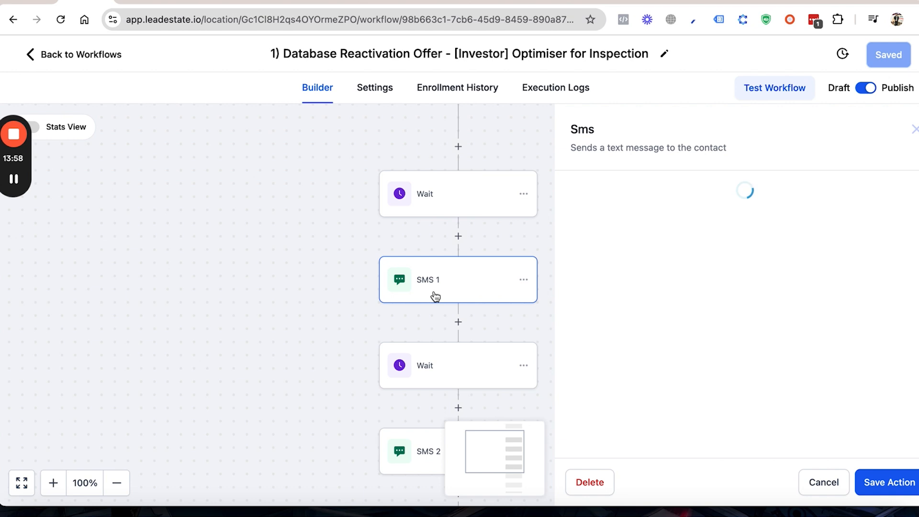
{"action": "scroll", "coordinate": [708, 330], "scroll_direction": "down", "scroll_amount": 2}
{"action": "scroll", "coordinate": [708, 331], "scroll_direction": "down", "scroll_amount": 3}
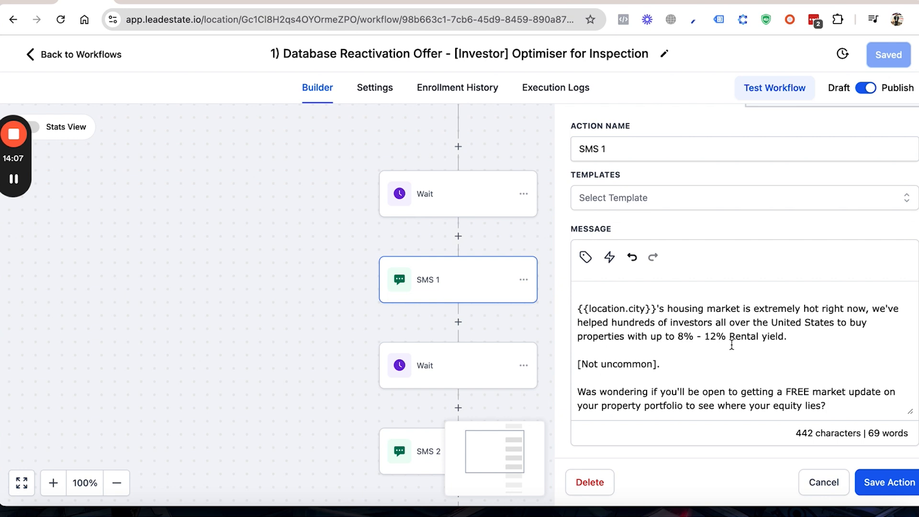
{"action": "scroll", "coordinate": [732, 343], "scroll_direction": "down", "scroll_amount": 5}
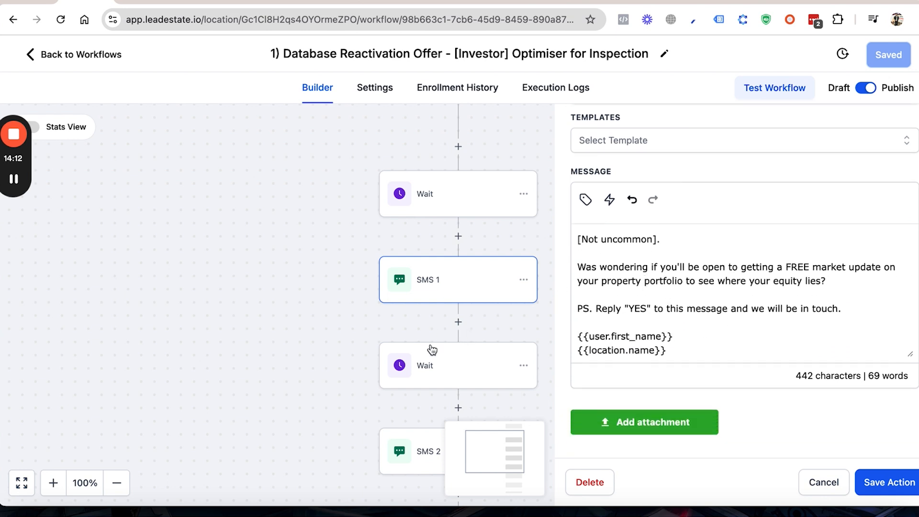
Step: Review the follow-up messages in the SMS 2 and SMS 3 actions
{"action": "scroll", "coordinate": [426, 359], "scroll_direction": "down", "scroll_amount": 5}
{"action": "left_click", "coordinate": [433, 313]}
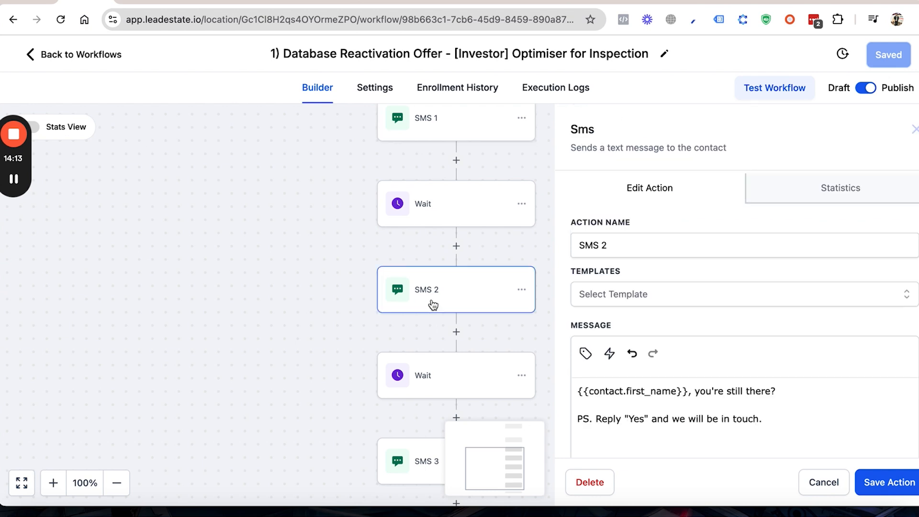
{"action": "scroll", "coordinate": [672, 409], "scroll_direction": "down", "scroll_amount": 2}
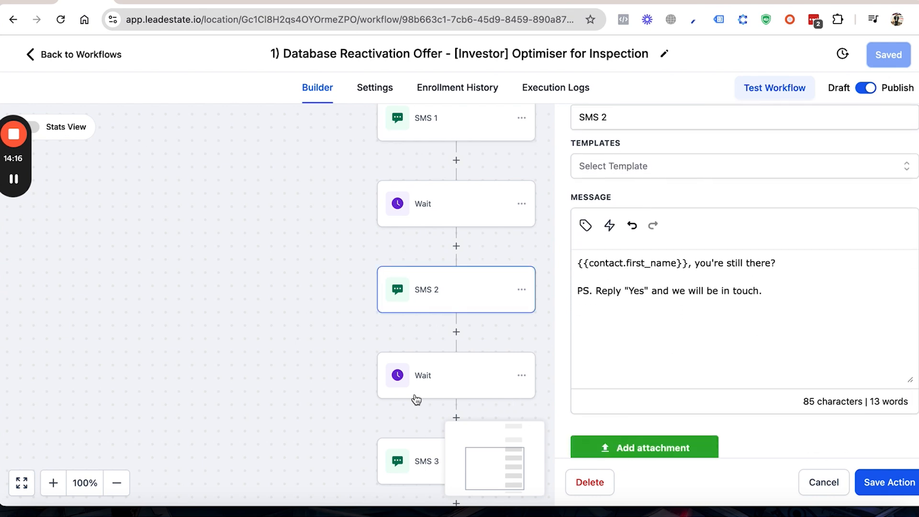
{"action": "scroll", "coordinate": [414, 397], "scroll_direction": "down", "scroll_amount": 5}
{"action": "left_click", "coordinate": [425, 277]}
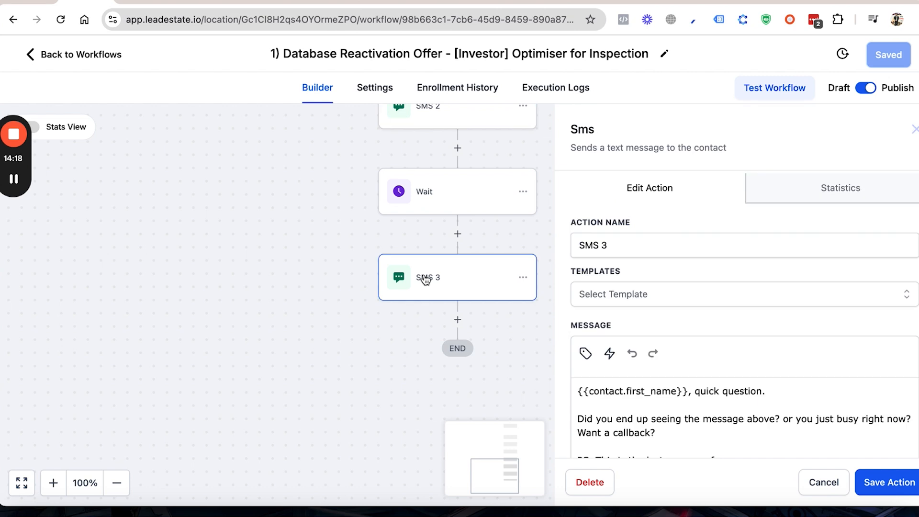
Step: Switch to the 1A) DR: [Investor] Replied "YES" Reactivation Trigger workflow and review its Create Or Update Opportunity action without saving
{"action": "left_click", "coordinate": [83, 61]}
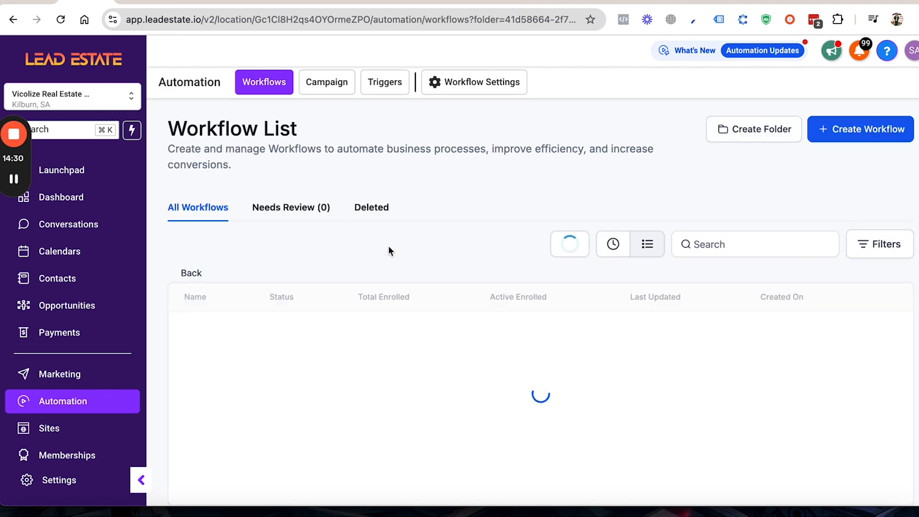
{"action": "scroll", "coordinate": [389, 251], "scroll_direction": "down", "scroll_amount": 2}
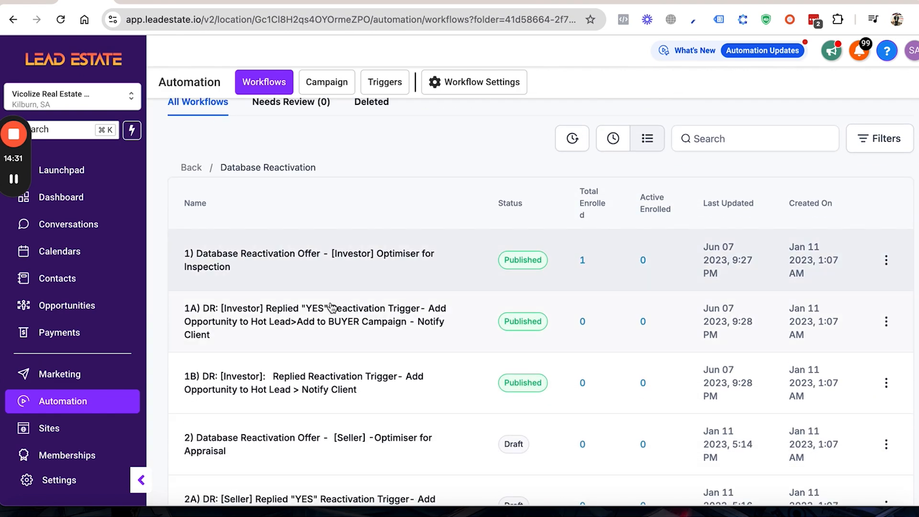
{"action": "left_click", "coordinate": [323, 318]}
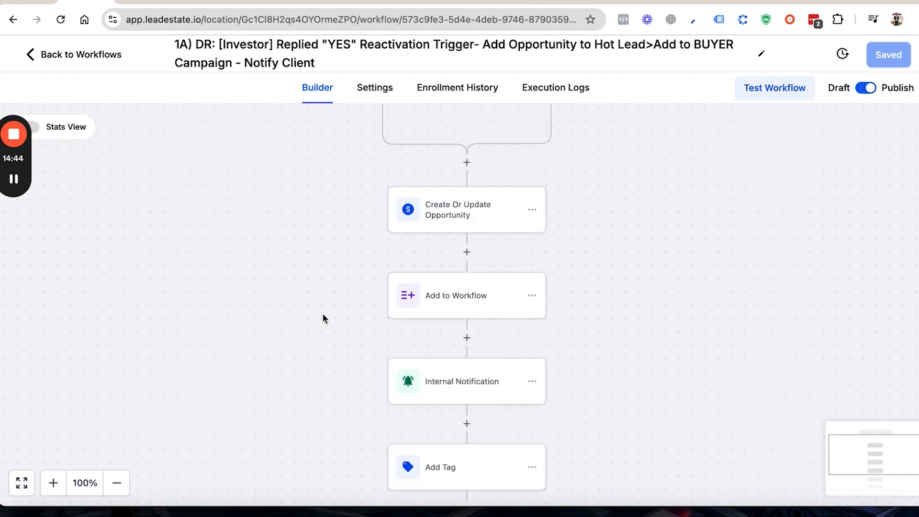
{"action": "scroll", "coordinate": [518, 257], "scroll_direction": "up", "scroll_amount": 4}
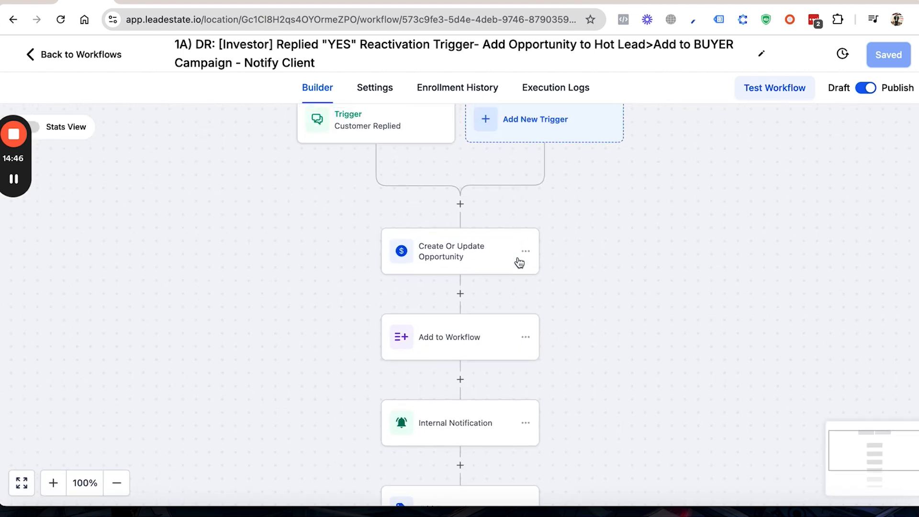
{"action": "left_click", "coordinate": [435, 285]}
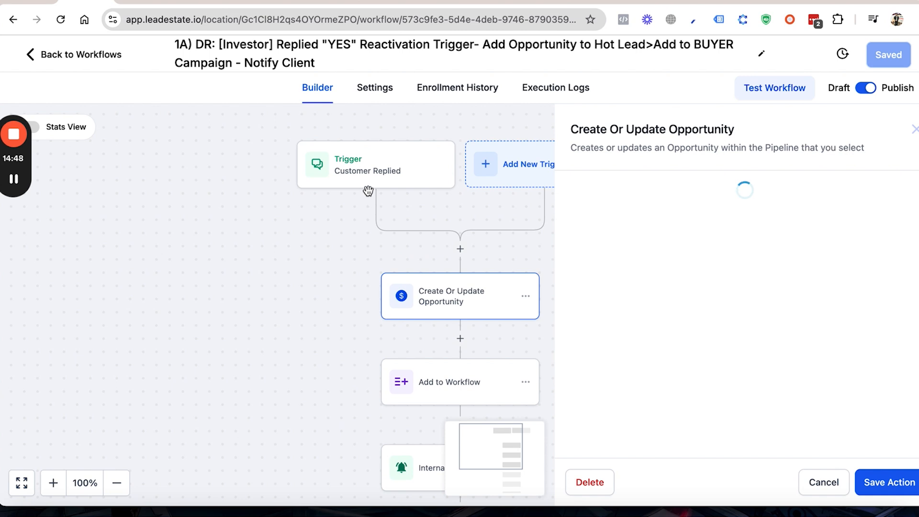
{"action": "scroll", "coordinate": [535, 309], "scroll_direction": "down", "scroll_amount": 3}
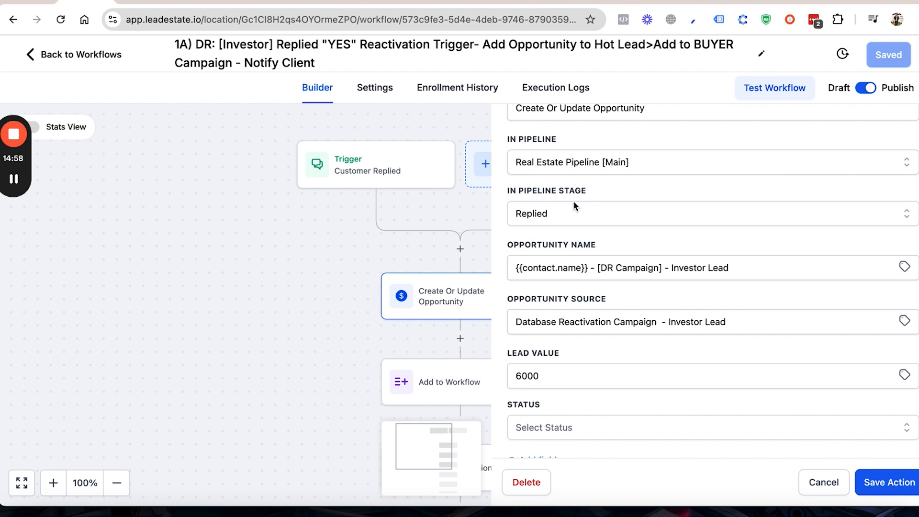
{"action": "left_click", "coordinate": [826, 480]}
Step: Inspect the Add to Workflow action without saving and look over the remaining notification and tag steps
{"action": "scroll", "coordinate": [440, 344], "scroll_direction": "down", "scroll_amount": 1}
{"action": "scroll", "coordinate": [439, 344], "scroll_direction": "down", "scroll_amount": 2}
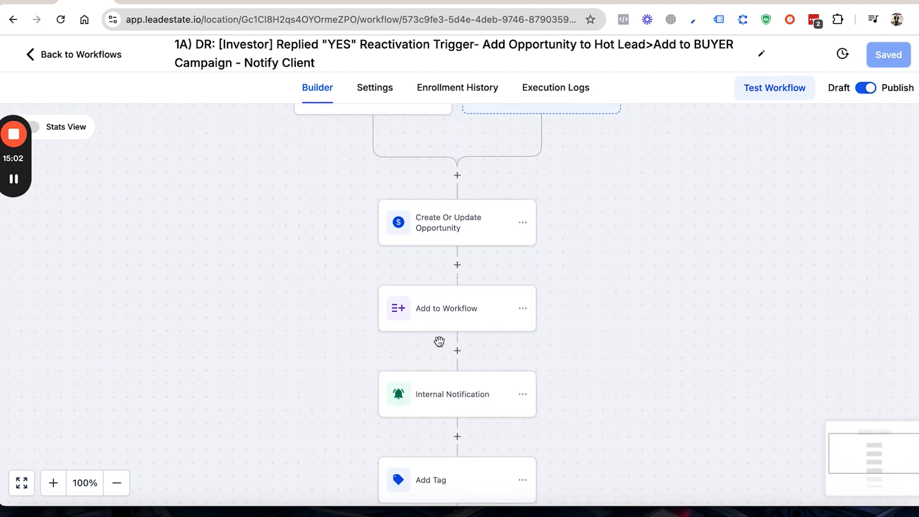
{"action": "left_click", "coordinate": [428, 307]}
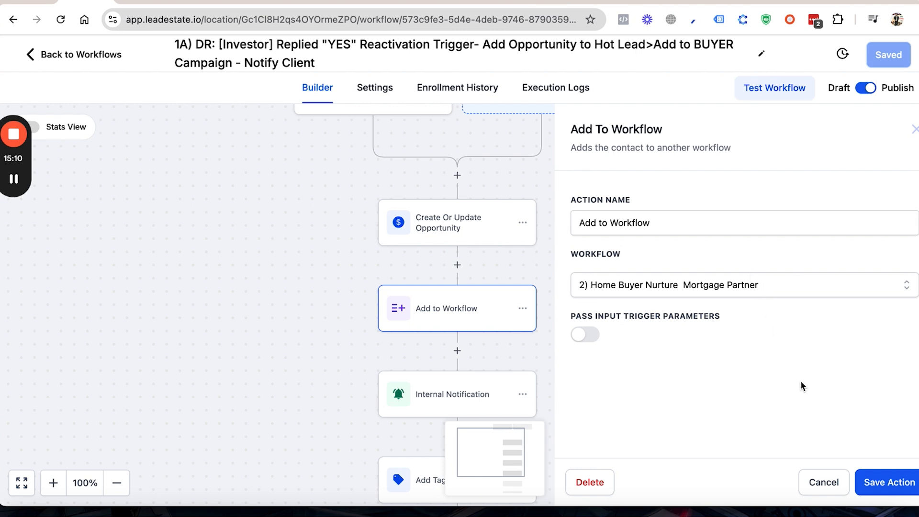
{"action": "left_click", "coordinate": [822, 481]}
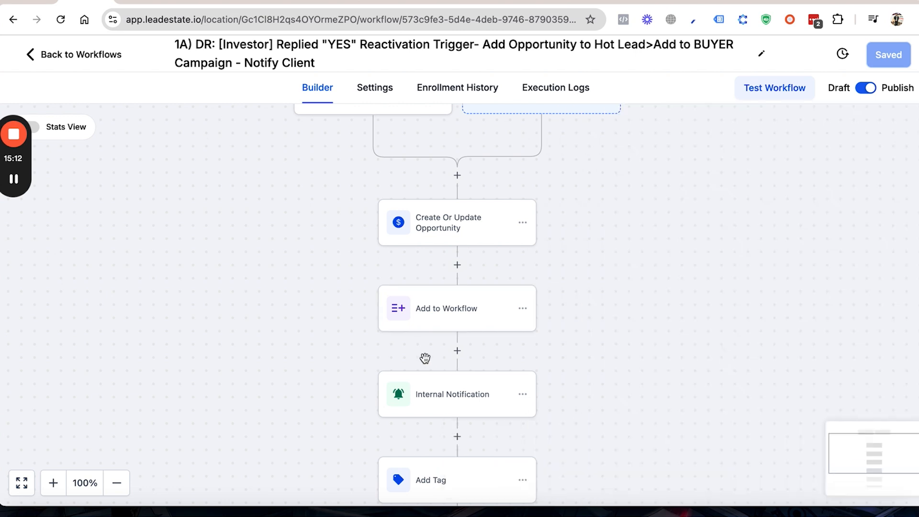
{"action": "scroll", "coordinate": [426, 363], "scroll_direction": "down", "scroll_amount": 1}
{"action": "scroll", "coordinate": [426, 363], "scroll_direction": "down", "scroll_amount": 5}
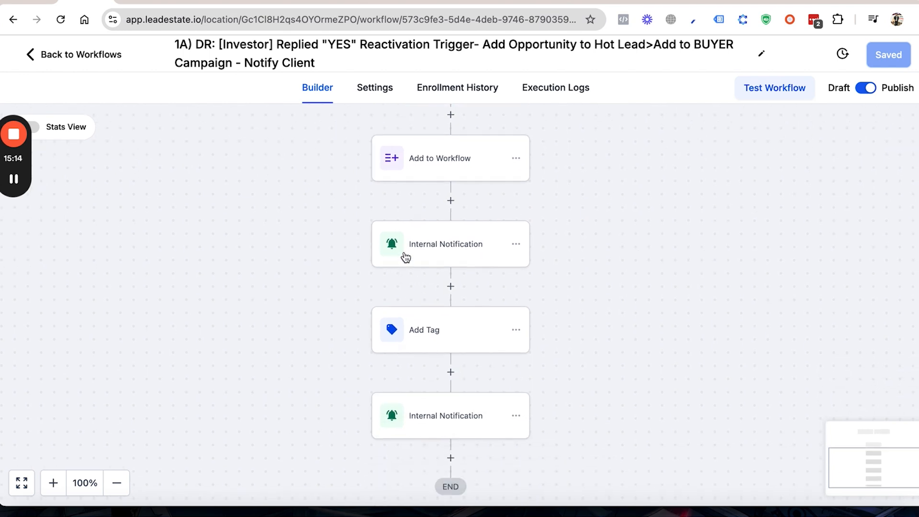
Step: Review the email Internal Notification after Add to Workflow, from its sender and subject to the message body
{"action": "left_click", "coordinate": [405, 257]}
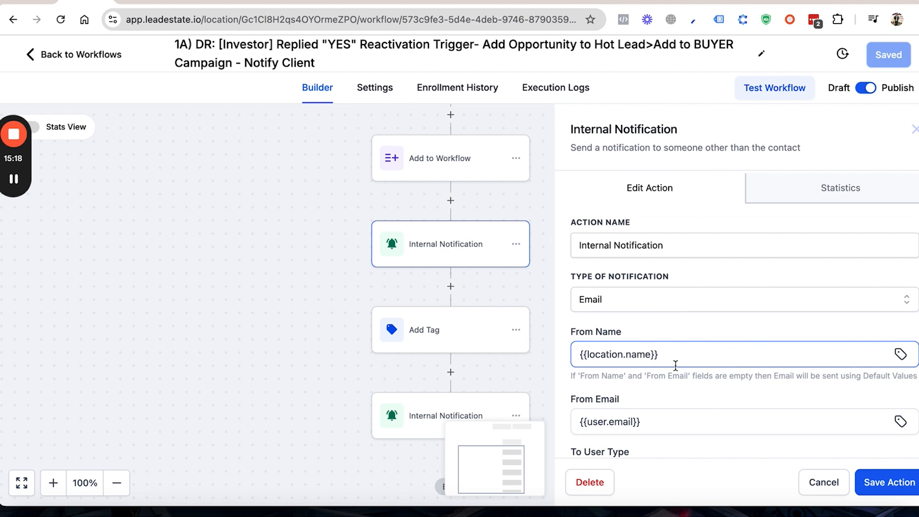
{"action": "scroll", "coordinate": [675, 366], "scroll_direction": "down", "scroll_amount": 2}
{"action": "scroll", "coordinate": [732, 365], "scroll_direction": "down", "scroll_amount": 2}
{"action": "left_click", "coordinate": [821, 274]}
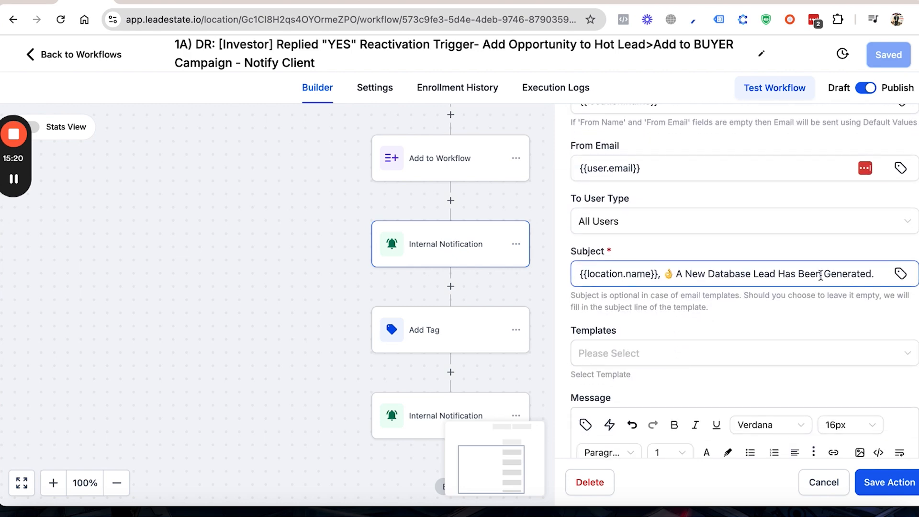
{"action": "scroll", "coordinate": [821, 275], "scroll_direction": "down", "scroll_amount": 2}
{"action": "scroll", "coordinate": [821, 275], "scroll_direction": "down", "scroll_amount": 4}
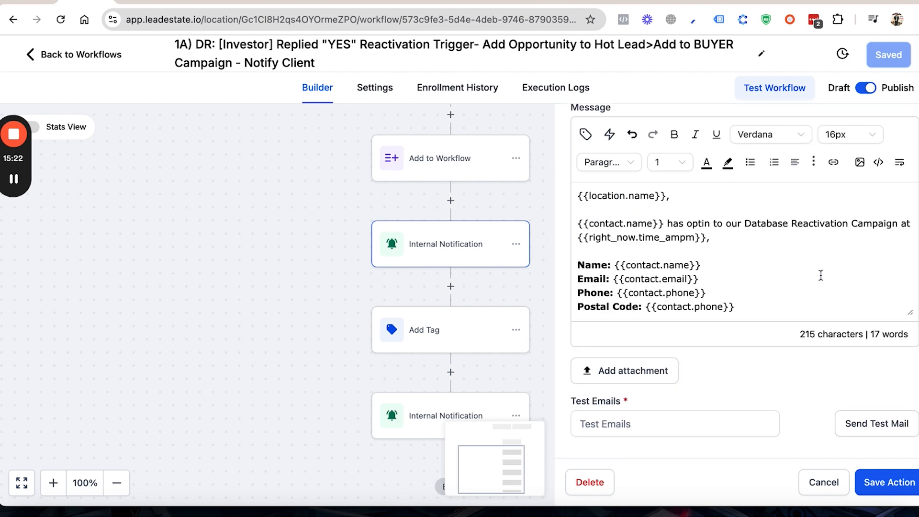
Step: Inspect the Add Tag action and the final SMS Internal Notification message, then close without saving
{"action": "left_click", "coordinate": [439, 329]}
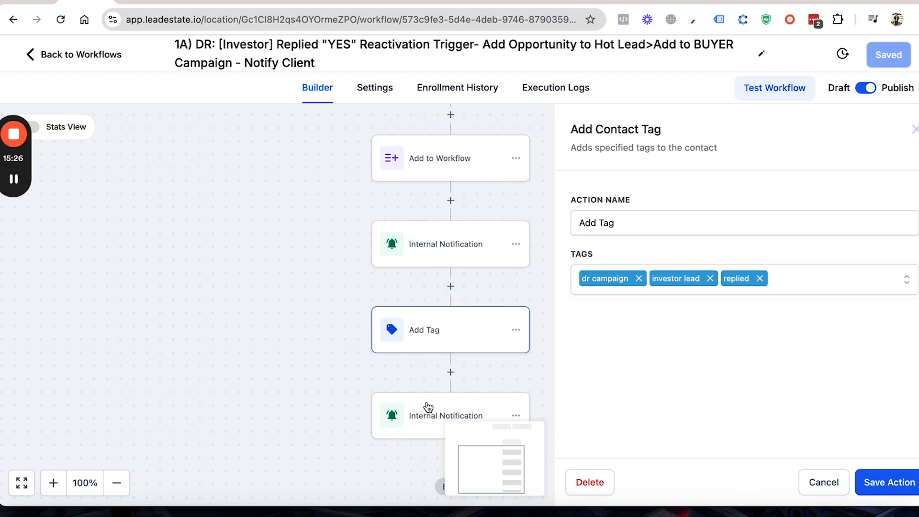
{"action": "left_click", "coordinate": [404, 430]}
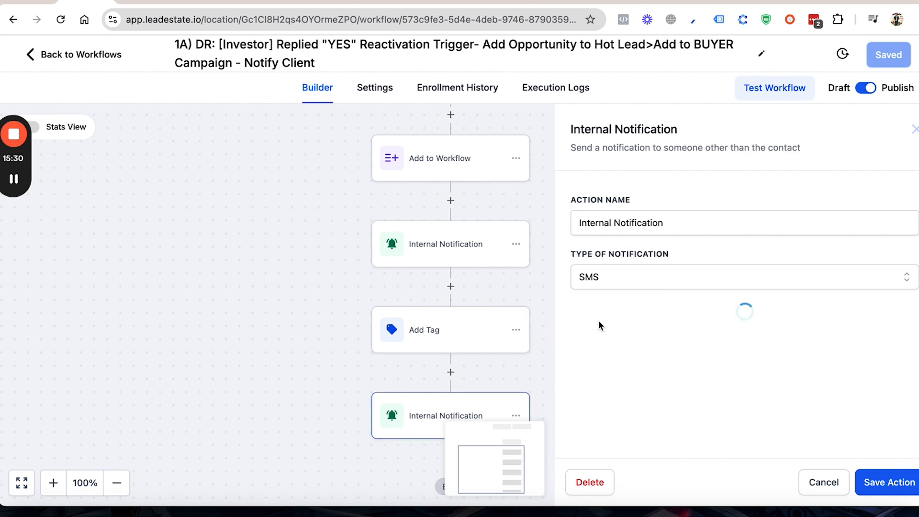
{"action": "scroll", "coordinate": [601, 327], "scroll_direction": "down", "scroll_amount": 5}
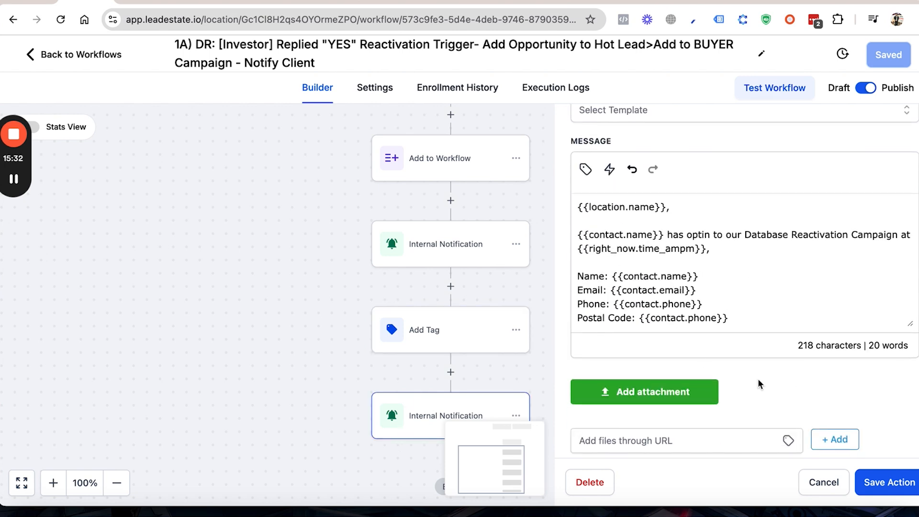
{"action": "left_click", "coordinate": [823, 482]}
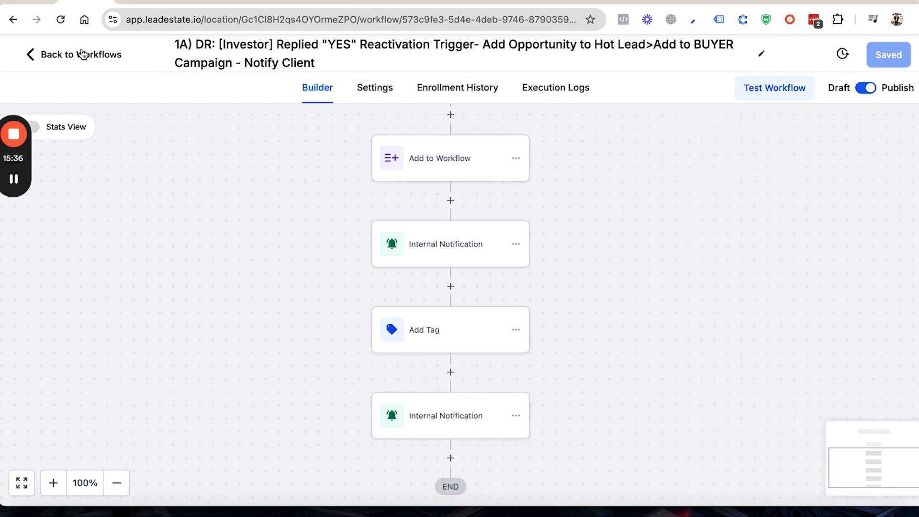
Step: Switch to the 1B) DR: [Investor] Replied Reactivation Trigger workflow and check its Customer Replied trigger filter without saving
{"action": "left_click", "coordinate": [82, 54]}
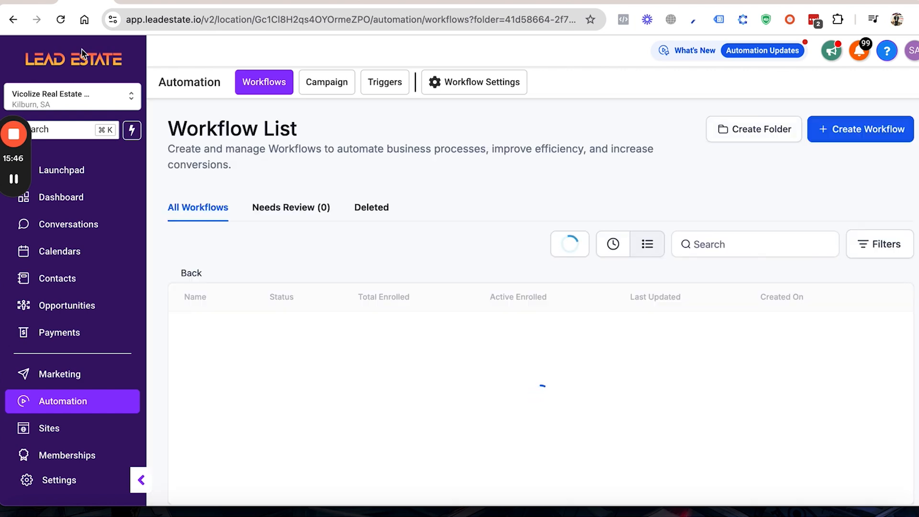
{"action": "scroll", "coordinate": [365, 325], "scroll_direction": "down", "scroll_amount": 2}
{"action": "scroll", "coordinate": [365, 325], "scroll_direction": "down", "scroll_amount": 4}
{"action": "scroll", "coordinate": [365, 325], "scroll_direction": "down", "scroll_amount": 1}
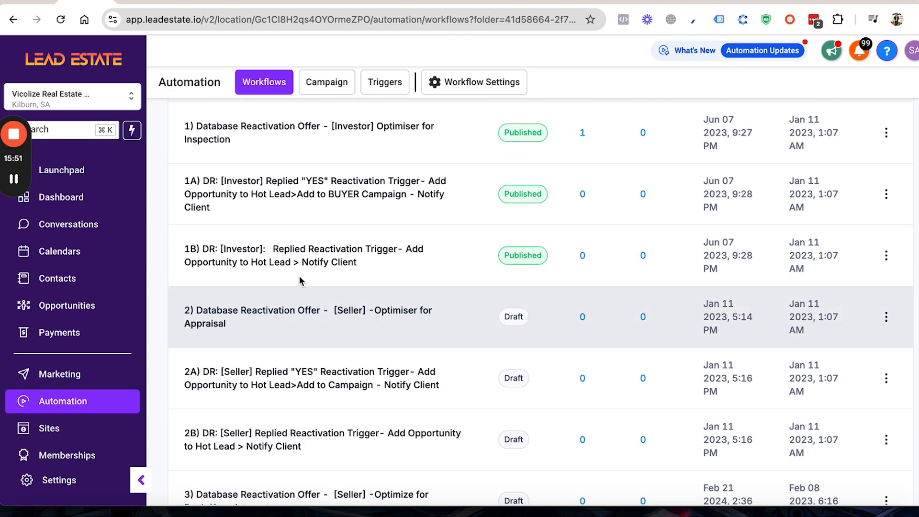
{"action": "left_click", "coordinate": [270, 264]}
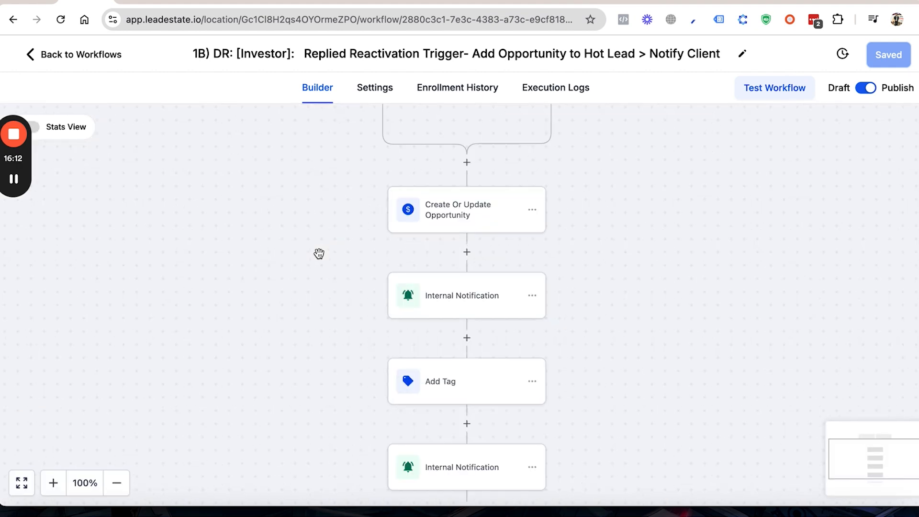
{"action": "scroll", "coordinate": [381, 228], "scroll_direction": "up", "scroll_amount": 5}
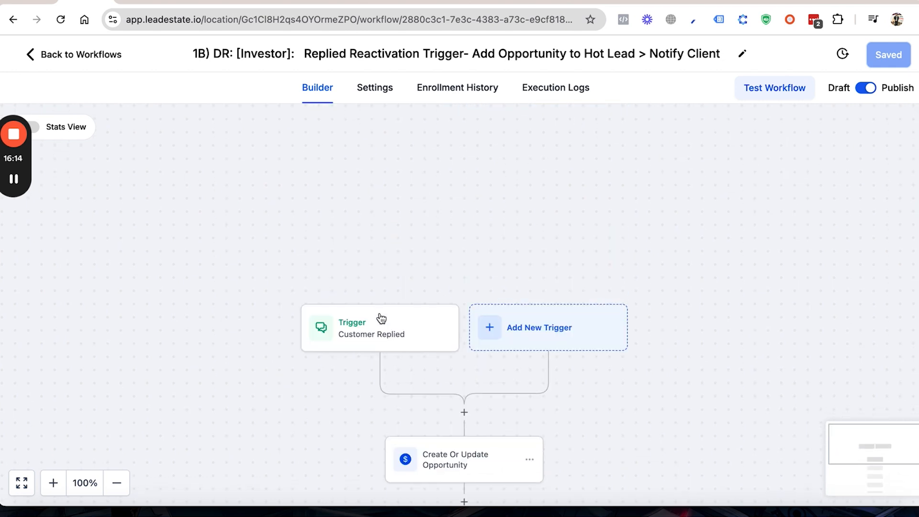
{"action": "left_click", "coordinate": [381, 322]}
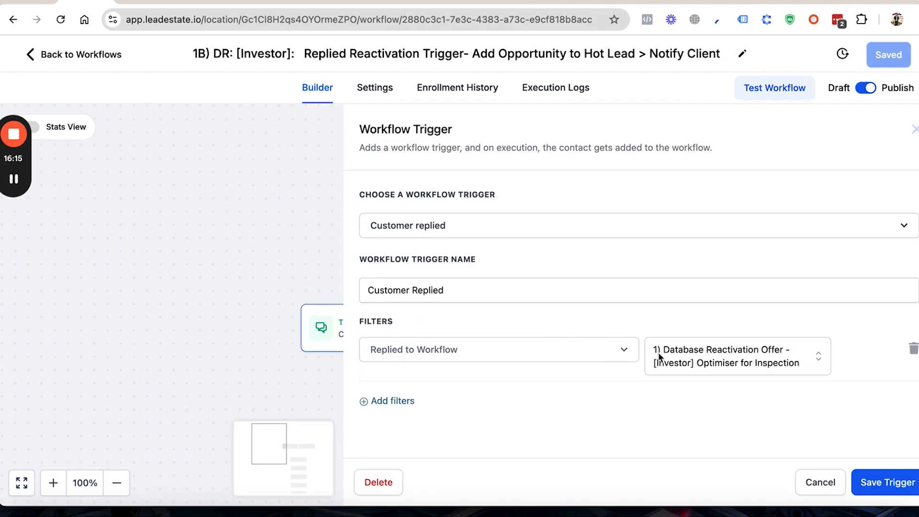
{"action": "left_click", "coordinate": [806, 480]}
Step: Look over the 1B workflow's action sequence and review the pipeline settings in Create Or Update Opportunity
{"action": "scroll", "coordinate": [468, 374], "scroll_direction": "down", "scroll_amount": 3}
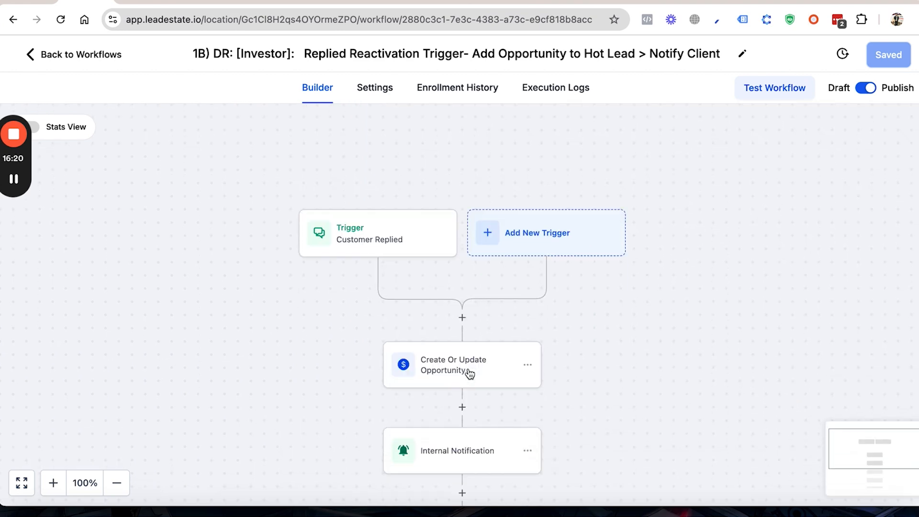
{"action": "scroll", "coordinate": [468, 373], "scroll_direction": "down", "scroll_amount": 10}
{"action": "scroll", "coordinate": [468, 369], "scroll_direction": "up", "scroll_amount": 3}
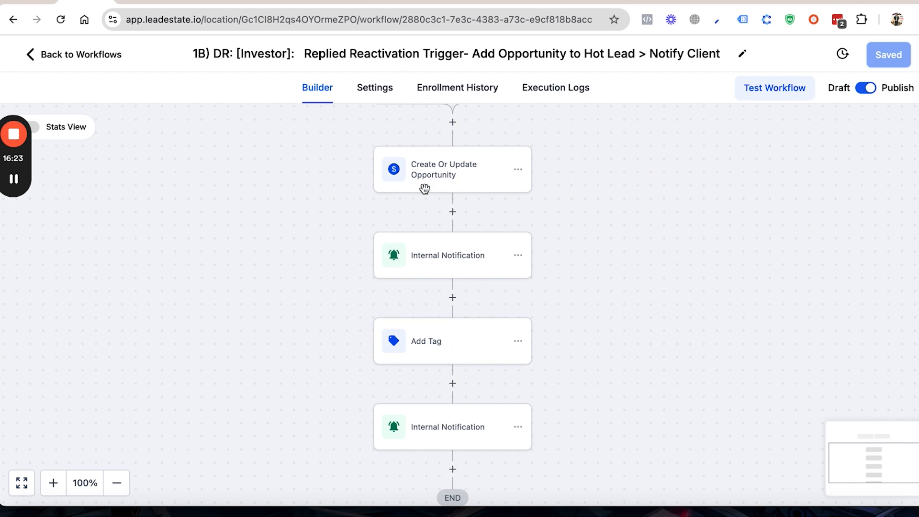
{"action": "left_click", "coordinate": [425, 190]}
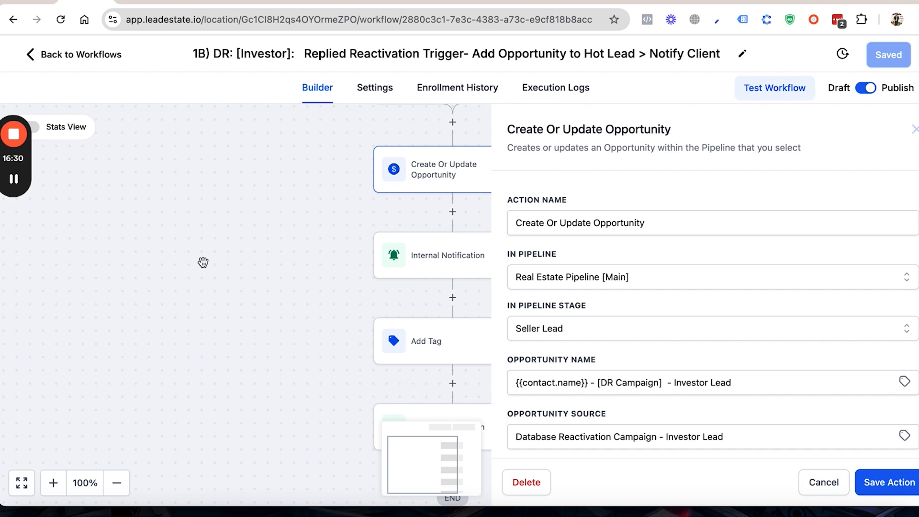
Step: Return to the Database Reactivation folder and read through its investor and seller workflows, from 1) to 3B)
{"action": "left_click", "coordinate": [71, 56]}
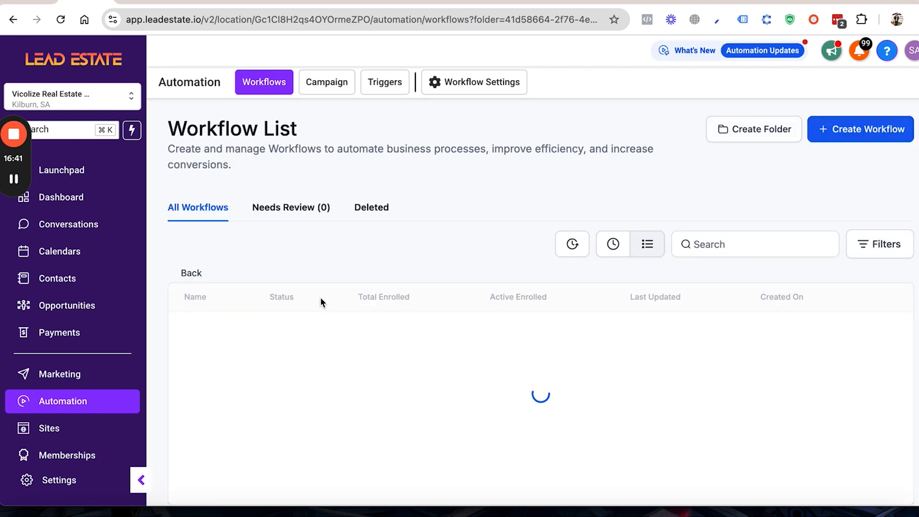
{"action": "scroll", "coordinate": [320, 297], "scroll_direction": "down", "scroll_amount": 5}
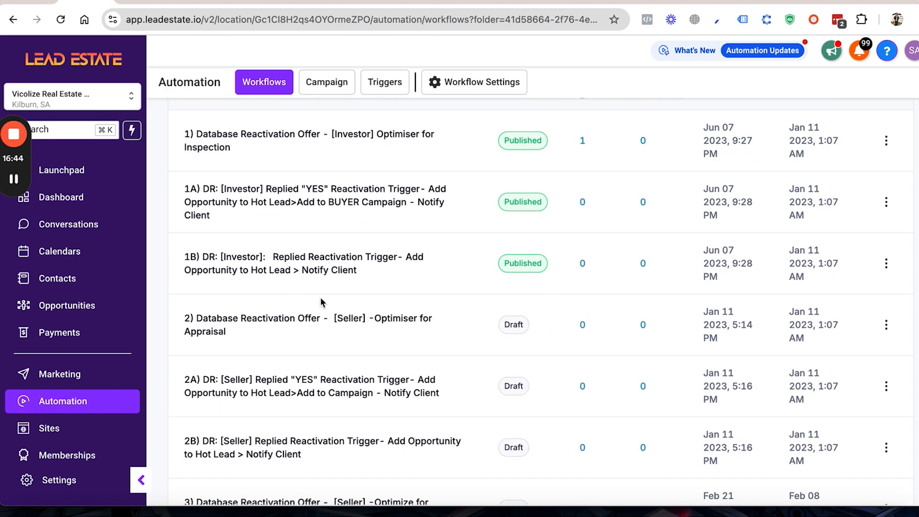
{"action": "scroll", "coordinate": [320, 297], "scroll_direction": "down", "scroll_amount": 1}
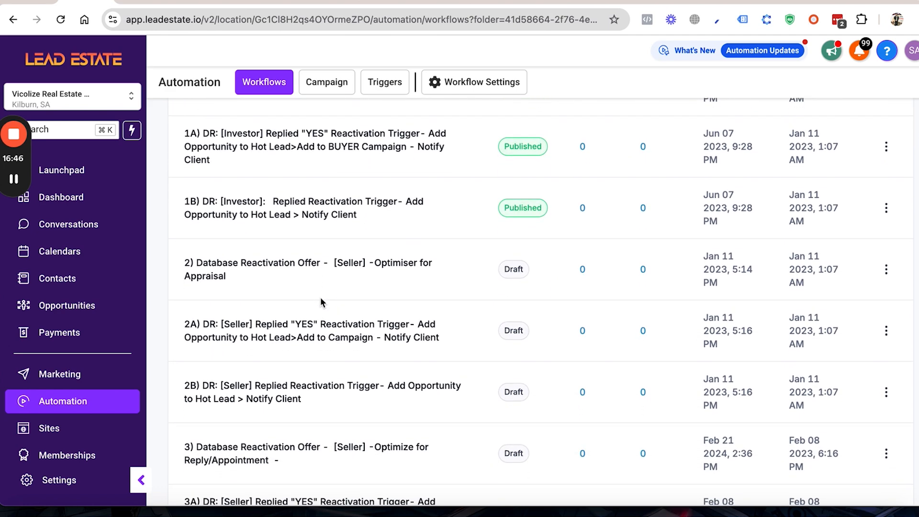
{"action": "scroll", "coordinate": [297, 165], "scroll_direction": "up", "scroll_amount": 2}
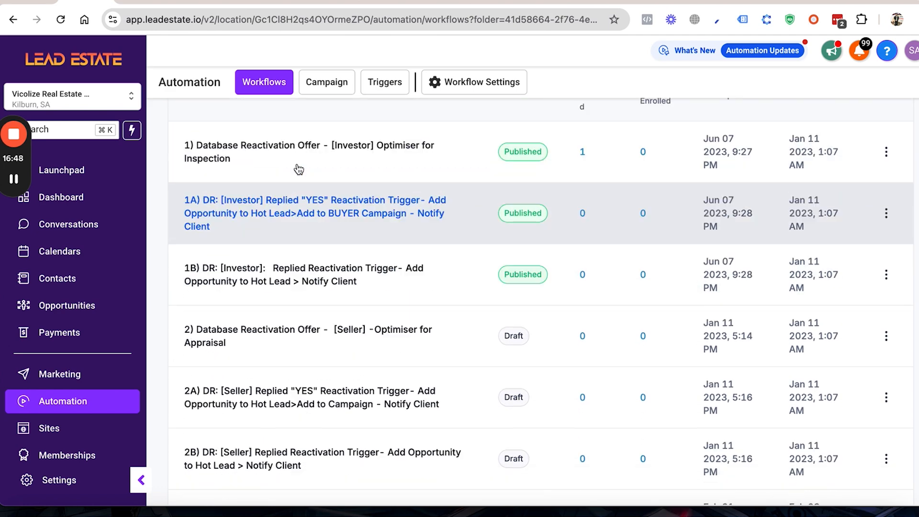
{"action": "scroll", "coordinate": [294, 225], "scroll_direction": "down", "scroll_amount": 2}
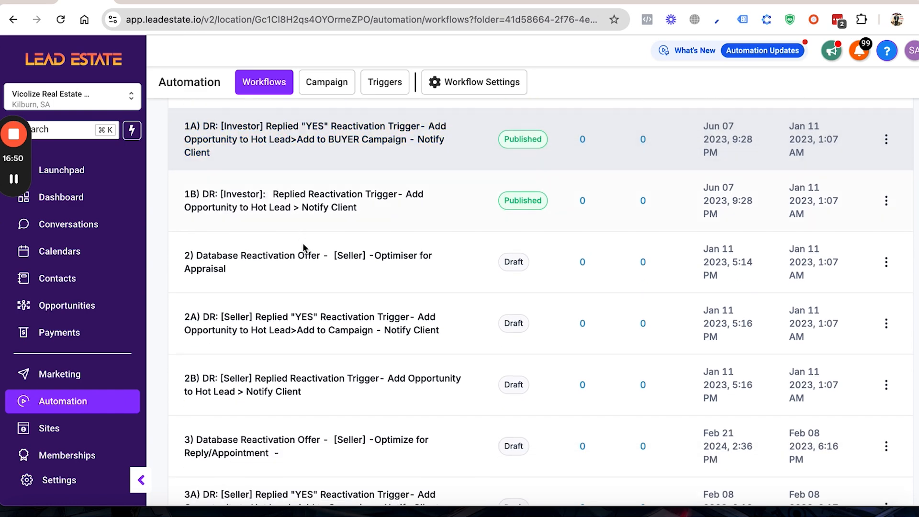
{"action": "scroll", "coordinate": [356, 265], "scroll_direction": "down", "scroll_amount": 1}
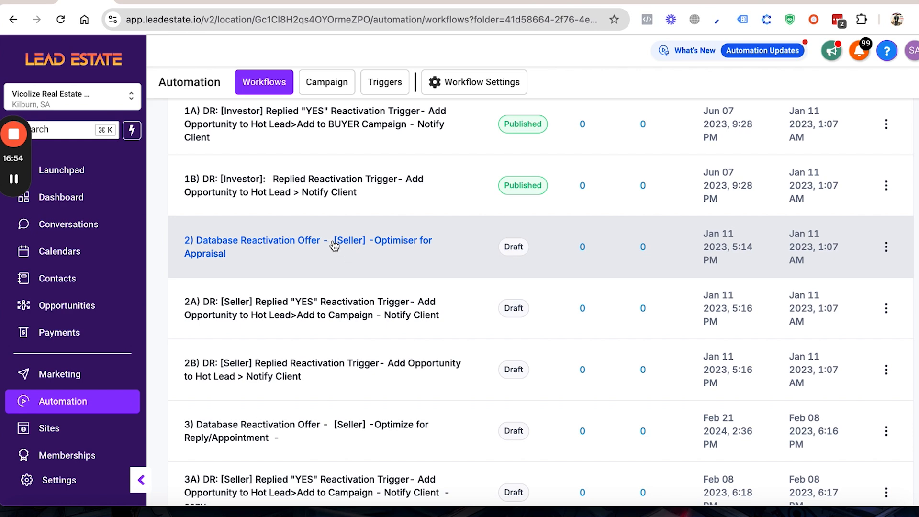
{"action": "scroll", "coordinate": [360, 246], "scroll_direction": "down", "scroll_amount": 1}
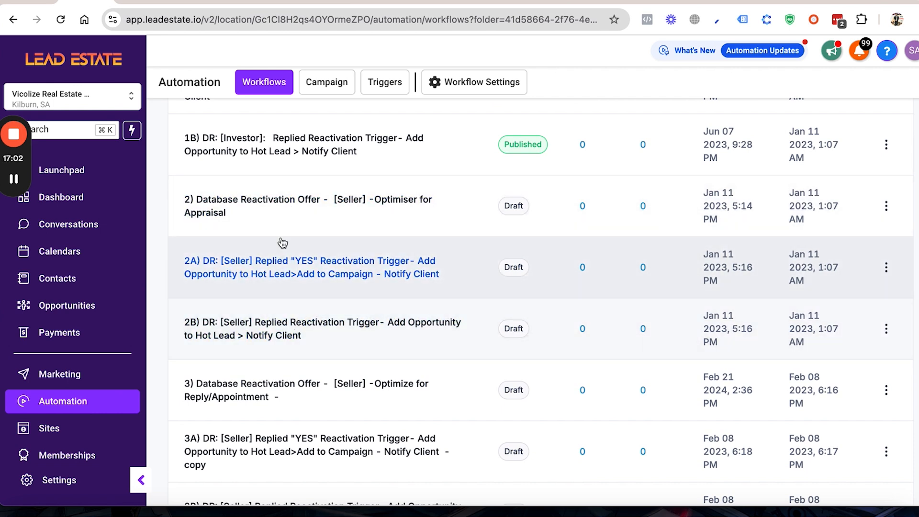
{"action": "scroll", "coordinate": [308, 293], "scroll_direction": "down", "scroll_amount": 2}
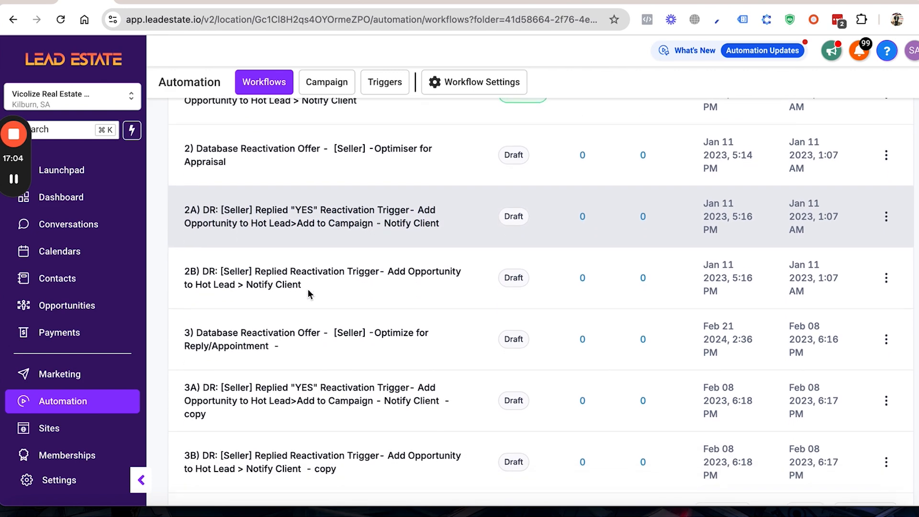
{"action": "scroll", "coordinate": [308, 293], "scroll_direction": "down", "scroll_amount": 1}
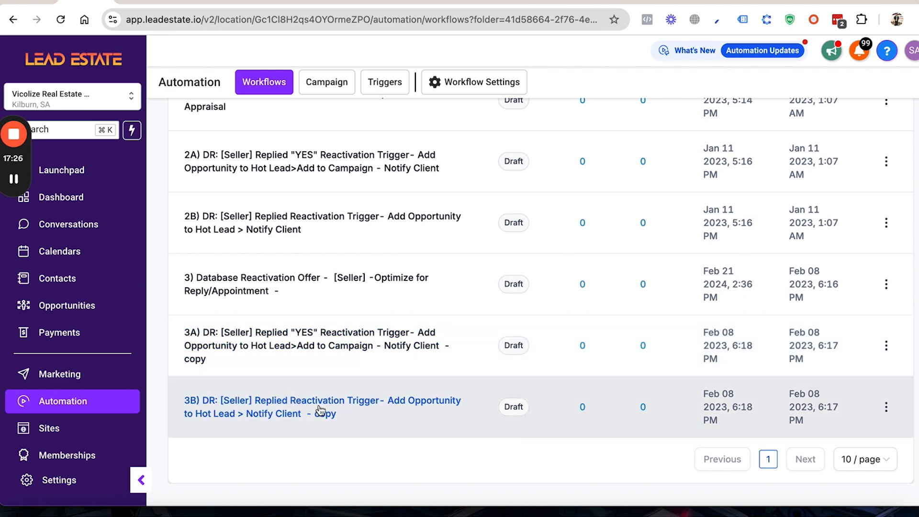
{"action": "scroll", "coordinate": [205, 232], "scroll_direction": "up", "scroll_amount": 5}
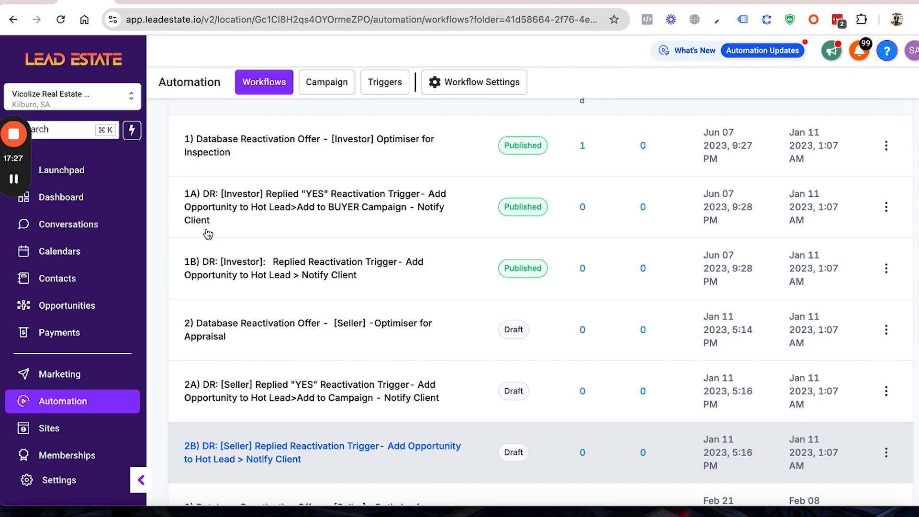
{"action": "scroll", "coordinate": [205, 209], "scroll_direction": "up", "scroll_amount": 5}
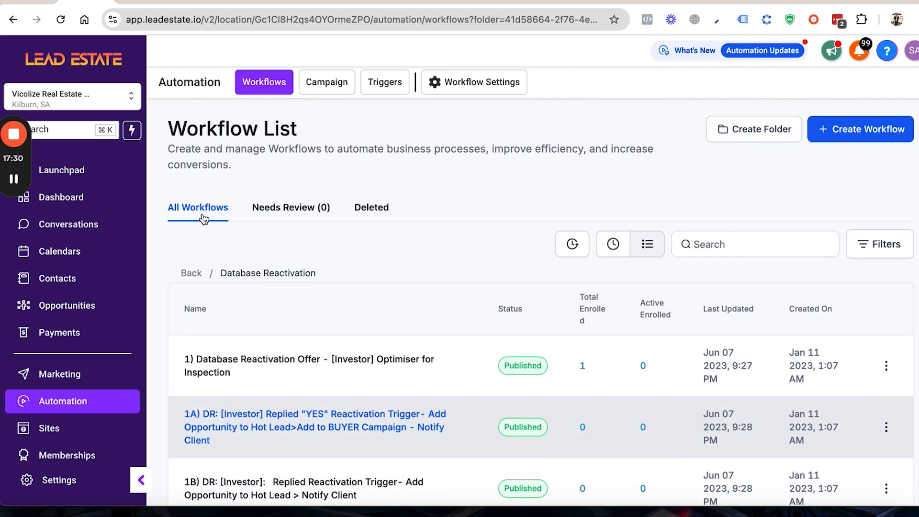
Step: Open the Power Dial Campaign workflow in the Power Dial folder and inspect its Manual Call and Add to Workflow actions
{"action": "left_click", "coordinate": [191, 274]}
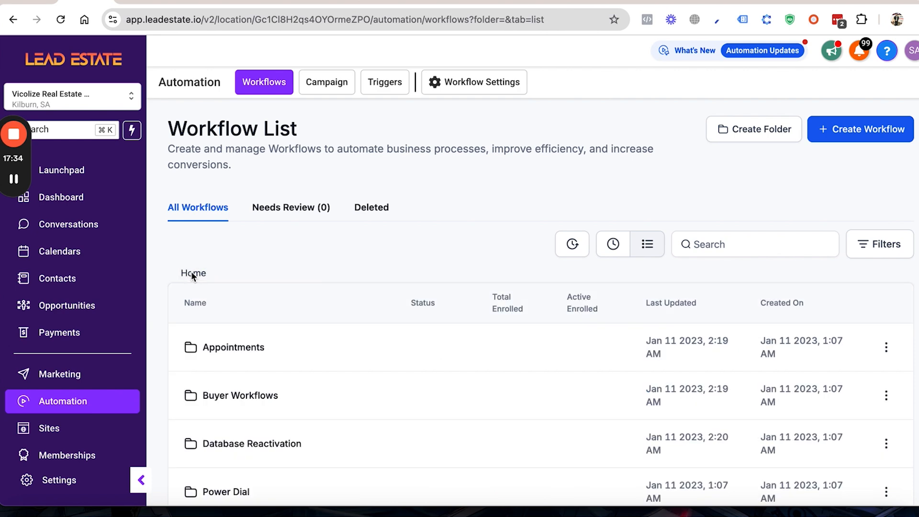
{"action": "scroll", "coordinate": [334, 398], "scroll_direction": "down", "scroll_amount": 2}
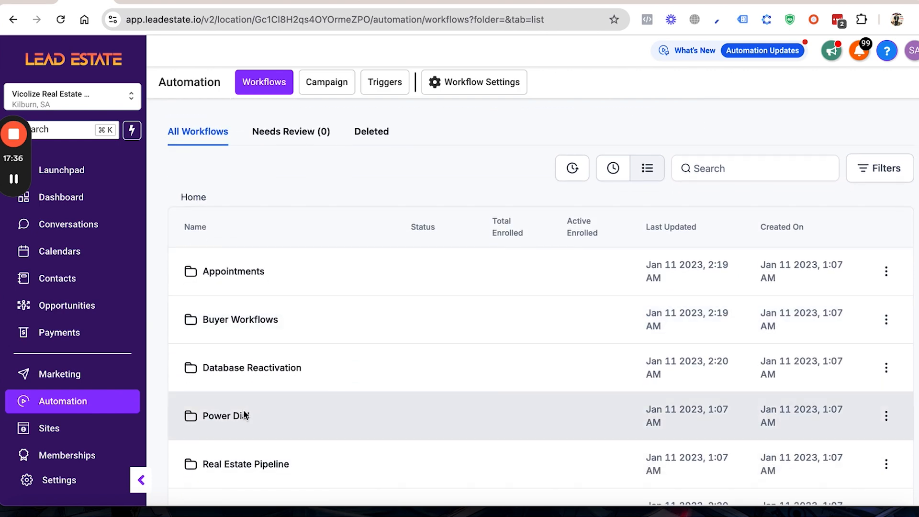
{"action": "left_click", "coordinate": [238, 415]}
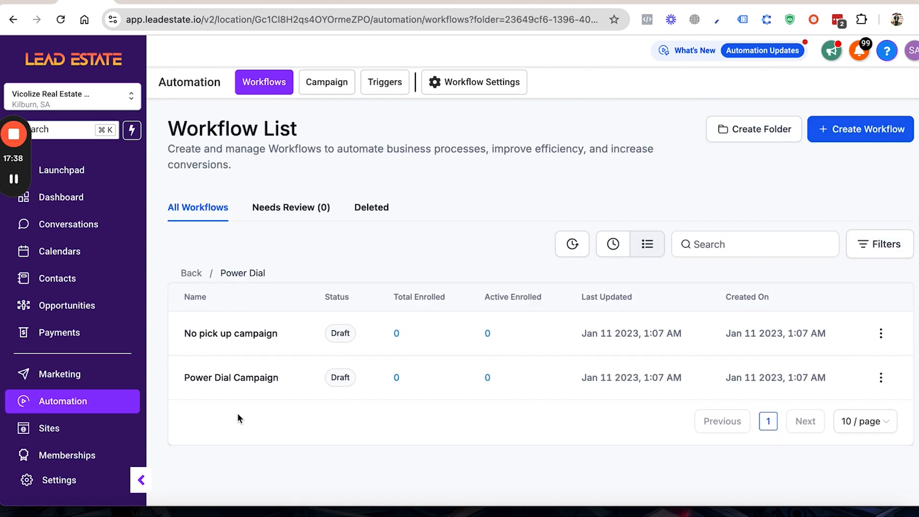
{"action": "left_click", "coordinate": [237, 378]}
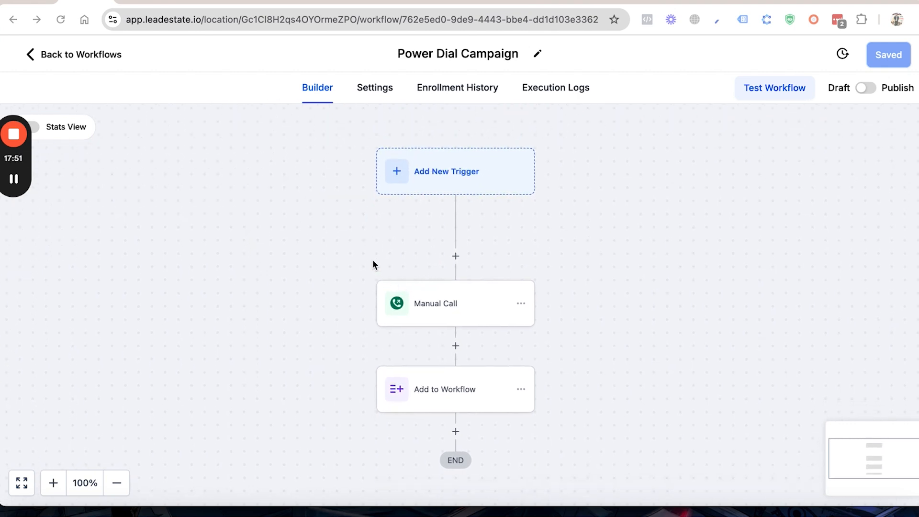
{"action": "left_click", "coordinate": [452, 314]}
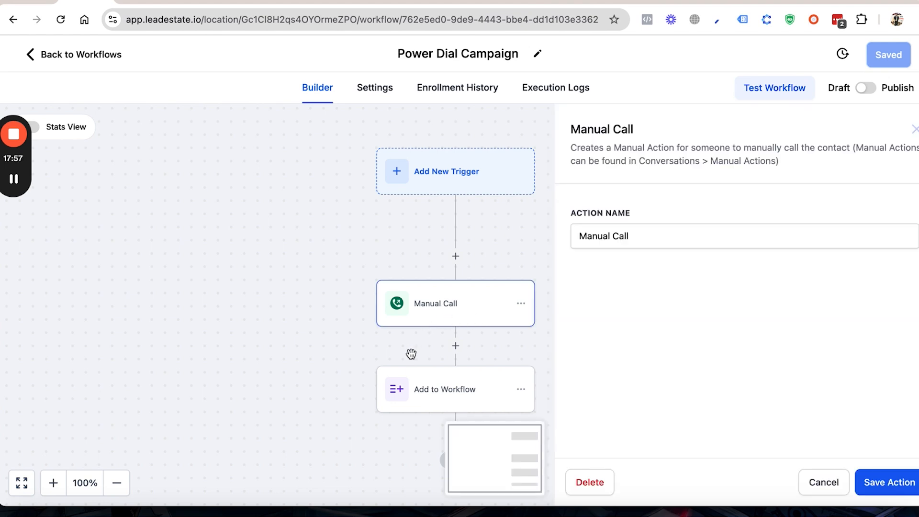
{"action": "left_click", "coordinate": [438, 405]}
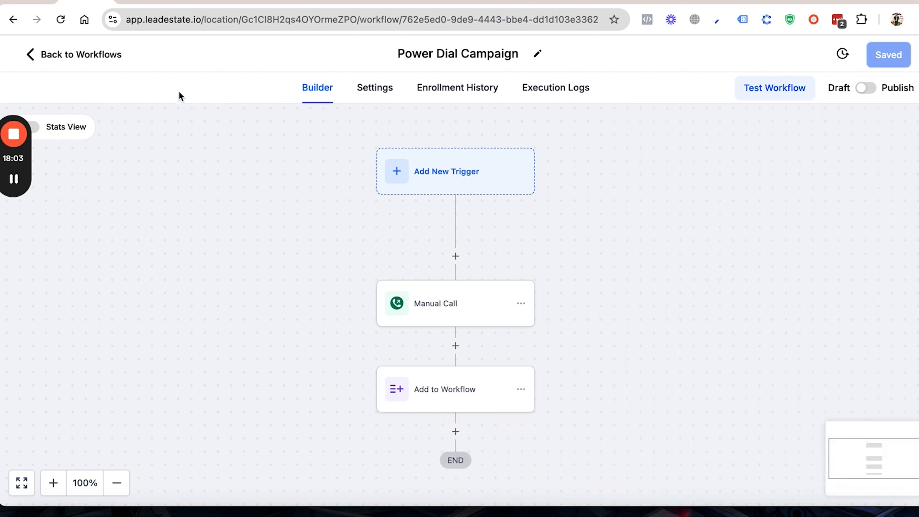
Step: Return to the Power Dial folder and open the No pick up campaign workflow
{"action": "left_click", "coordinate": [99, 56]}
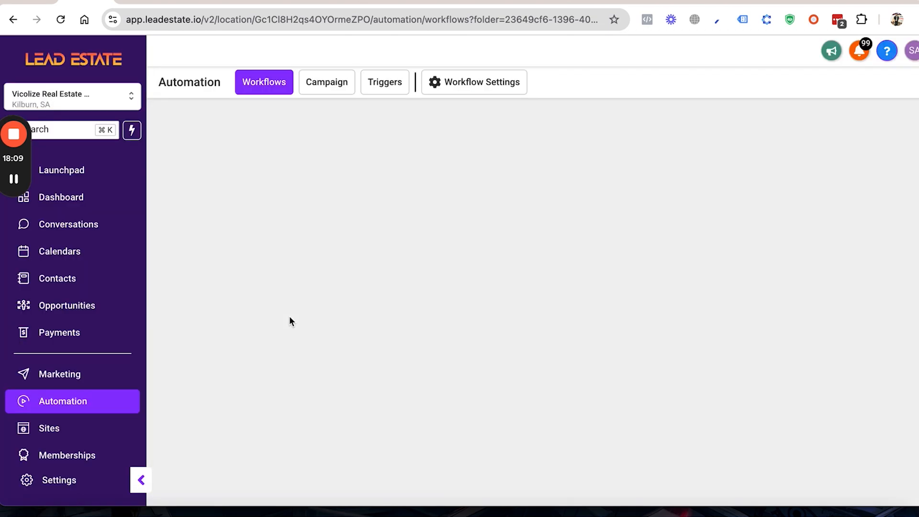
{"action": "left_click", "coordinate": [13, 178]}
{"action": "left_click", "coordinate": [14, 180]}
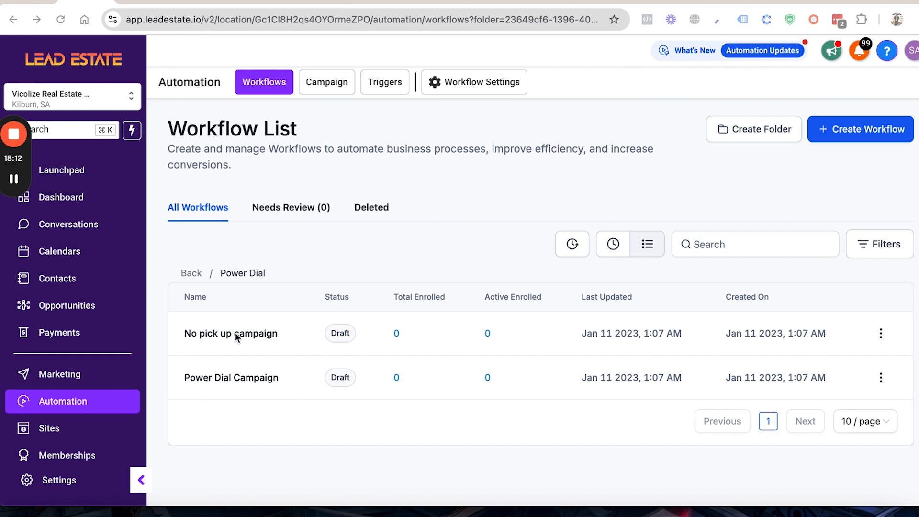
{"action": "left_click", "coordinate": [259, 333]}
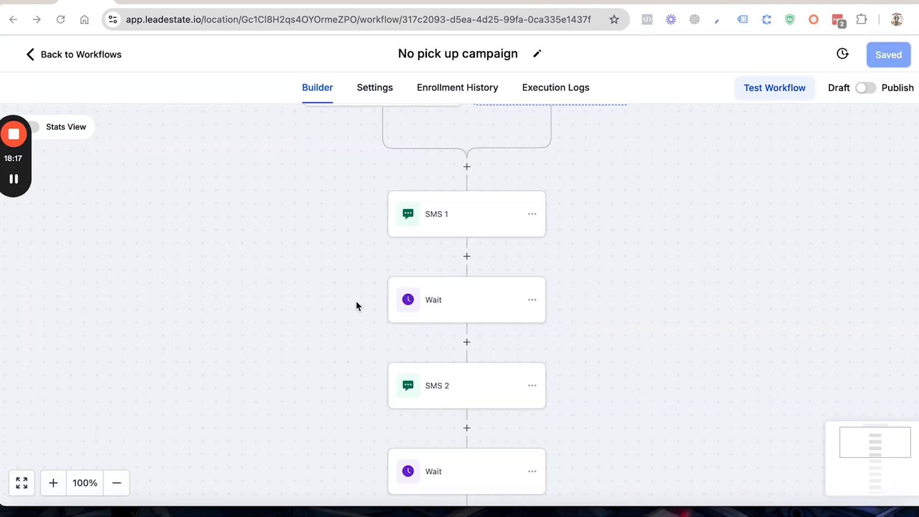
Step: Inspect the filter settings of the Call Status trigger in the No pick up campaign workflow, leaving them unchanged
{"action": "scroll", "coordinate": [356, 305], "scroll_direction": "up", "scroll_amount": 5}
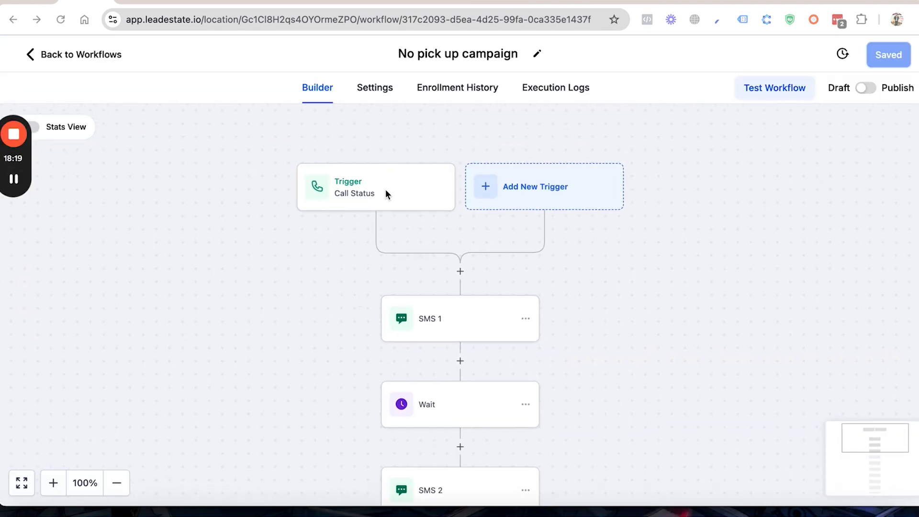
{"action": "left_click", "coordinate": [356, 194]}
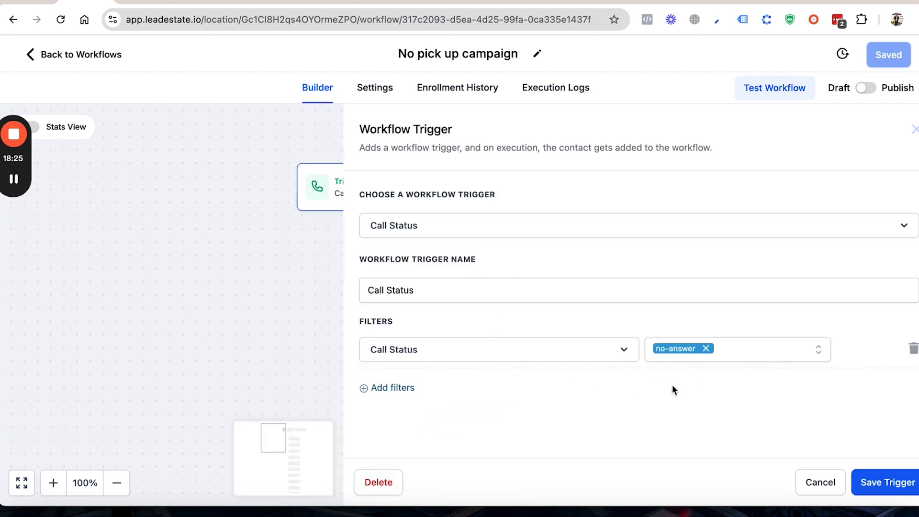
{"action": "left_click", "coordinate": [820, 483]}
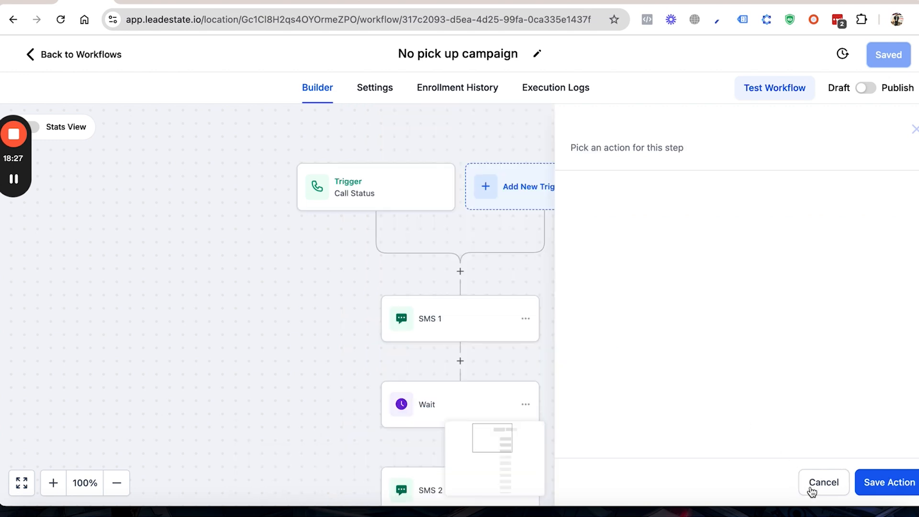
Step: Read the SMS 1 message and look through the remaining actions down to the end of the No pick up campaign
{"action": "scroll", "coordinate": [497, 378], "scroll_direction": "down", "scroll_amount": 3}
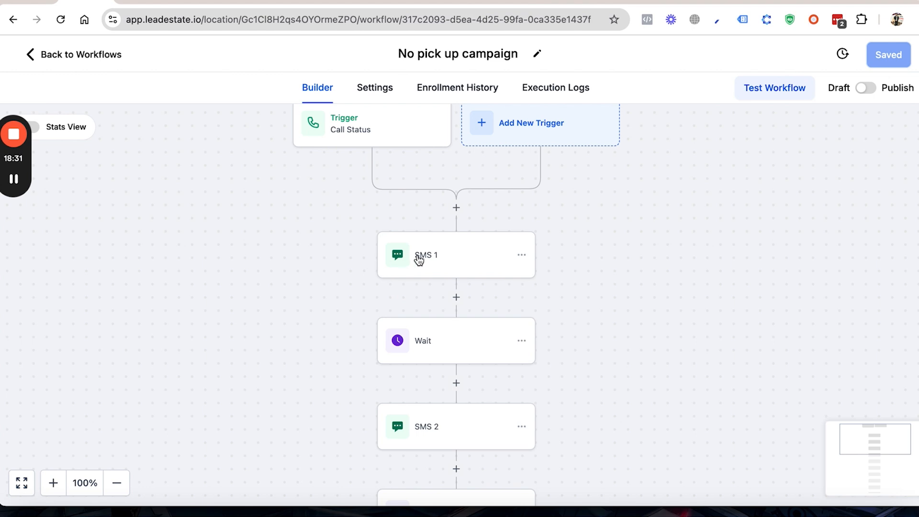
{"action": "left_click", "coordinate": [444, 262]}
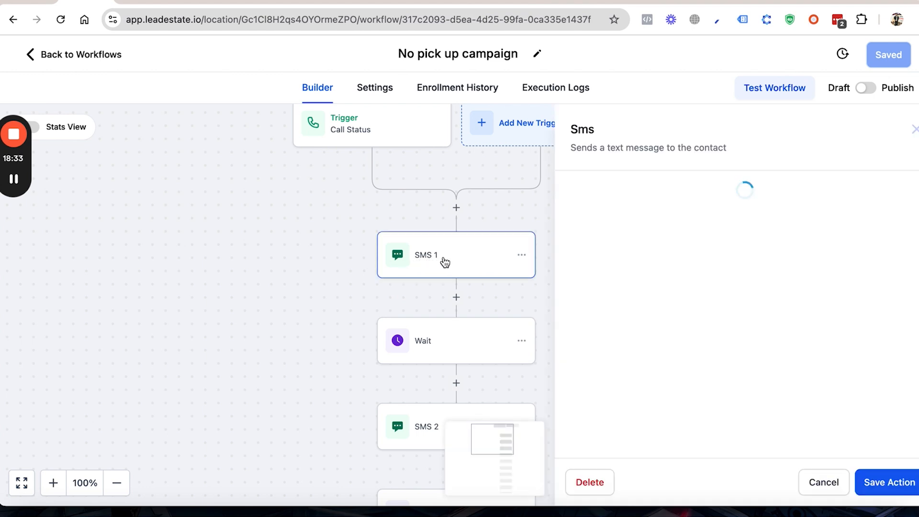
{"action": "scroll", "coordinate": [617, 329], "scroll_direction": "down", "scroll_amount": 3}
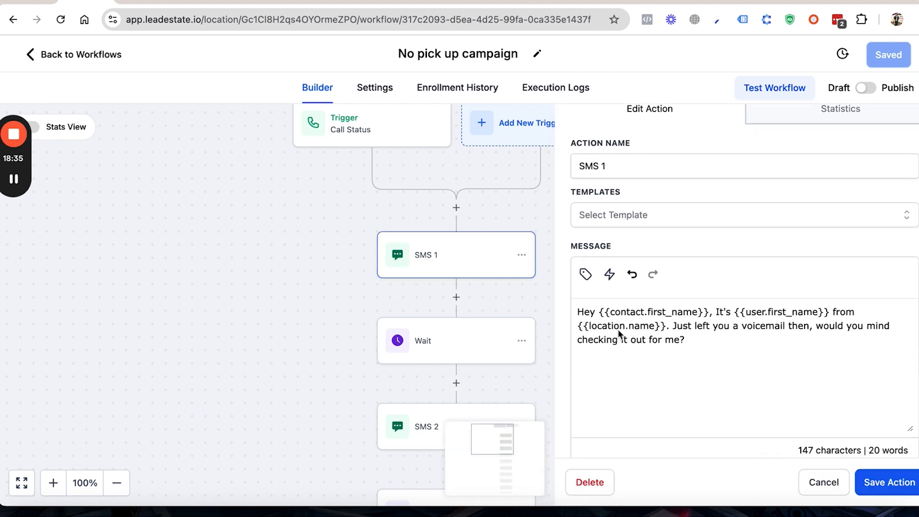
{"action": "scroll", "coordinate": [673, 303], "scroll_direction": "down", "scroll_amount": 1}
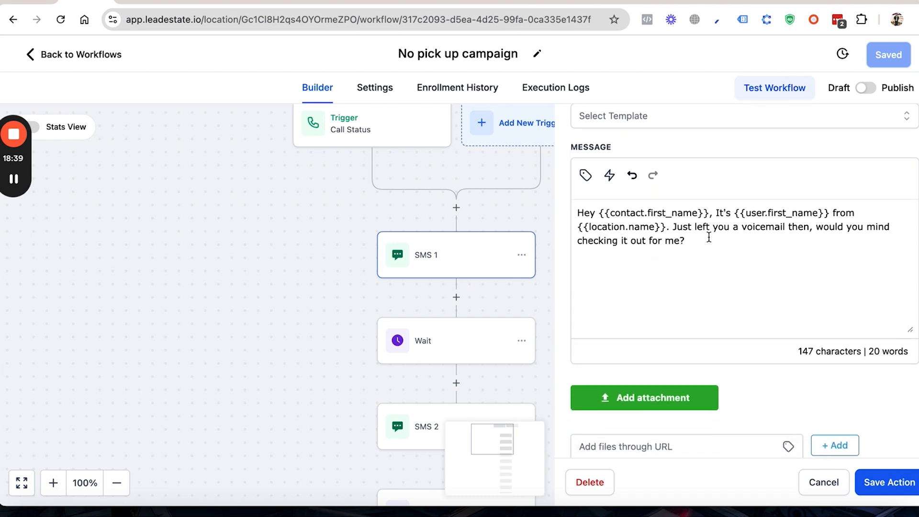
{"action": "scroll", "coordinate": [433, 346], "scroll_direction": "down", "scroll_amount": 7}
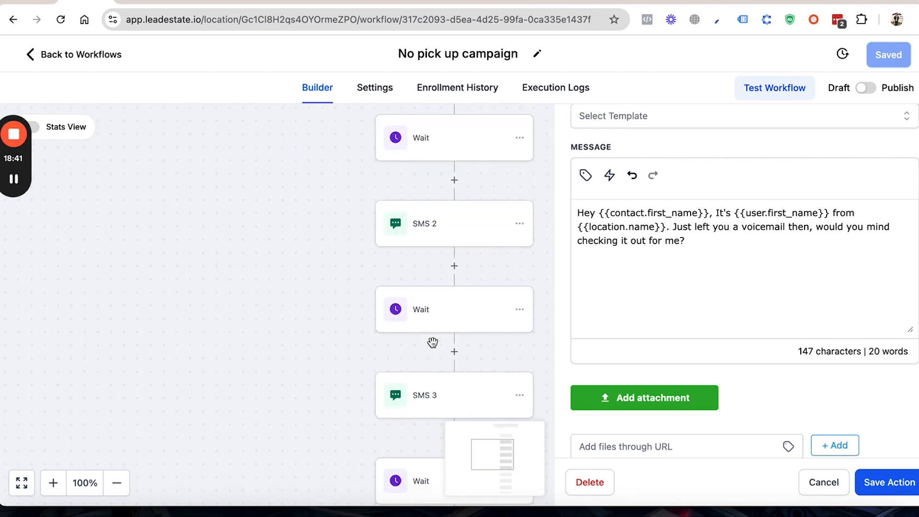
{"action": "scroll", "coordinate": [432, 343], "scroll_direction": "down", "scroll_amount": 5}
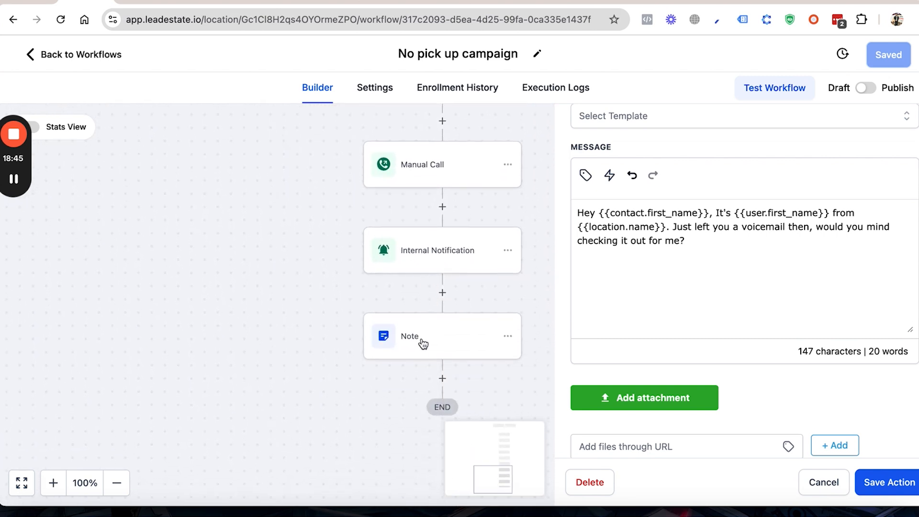
Step: Go back to the main workflow list, open the Real Estate Pipeline folder and look through its workflows
{"action": "left_click", "coordinate": [91, 57]}
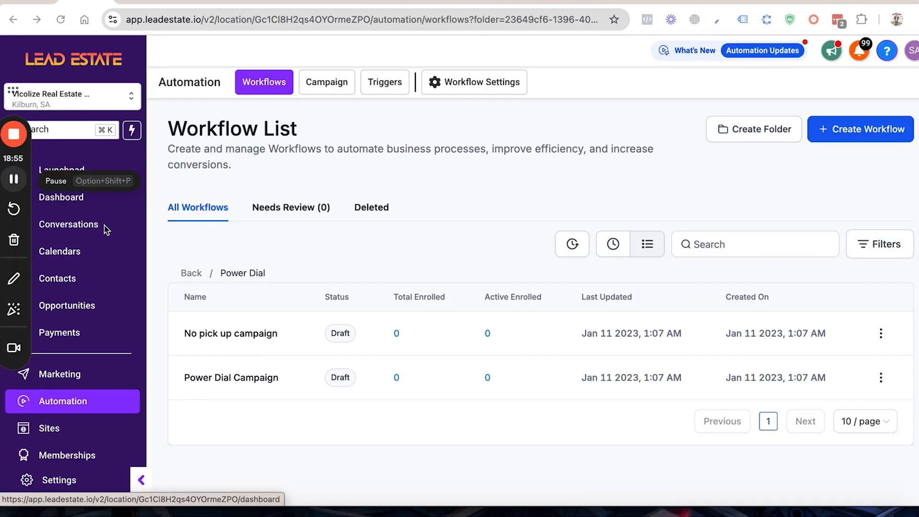
{"action": "left_click", "coordinate": [190, 274]}
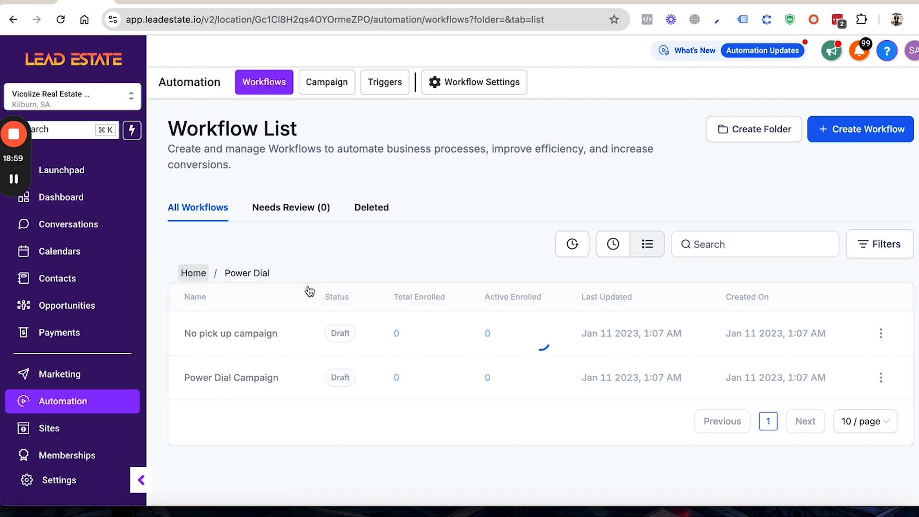
{"action": "scroll", "coordinate": [308, 285], "scroll_direction": "down", "scroll_amount": 3}
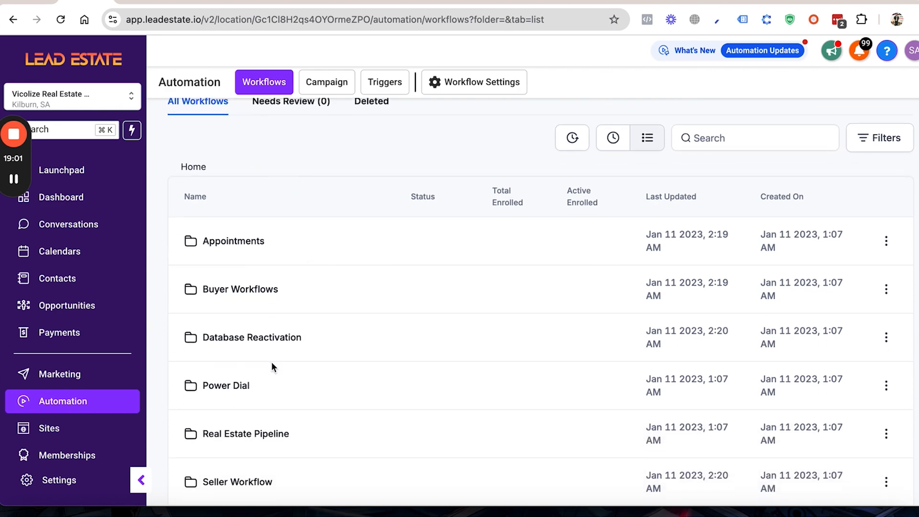
{"action": "left_click", "coordinate": [234, 433]}
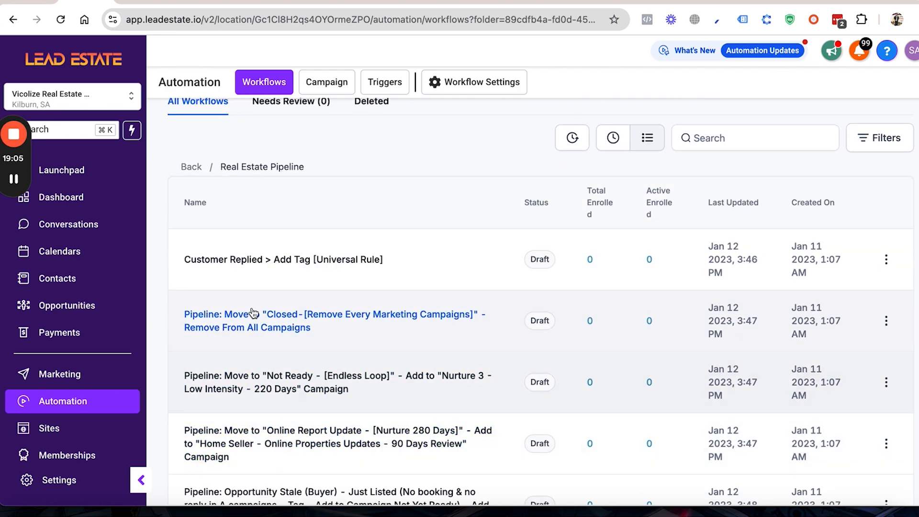
{"action": "scroll", "coordinate": [252, 310], "scroll_direction": "down", "scroll_amount": 1}
{"action": "scroll", "coordinate": [253, 313], "scroll_direction": "down", "scroll_amount": 2}
{"action": "scroll", "coordinate": [254, 313], "scroll_direction": "up", "scroll_amount": 3}
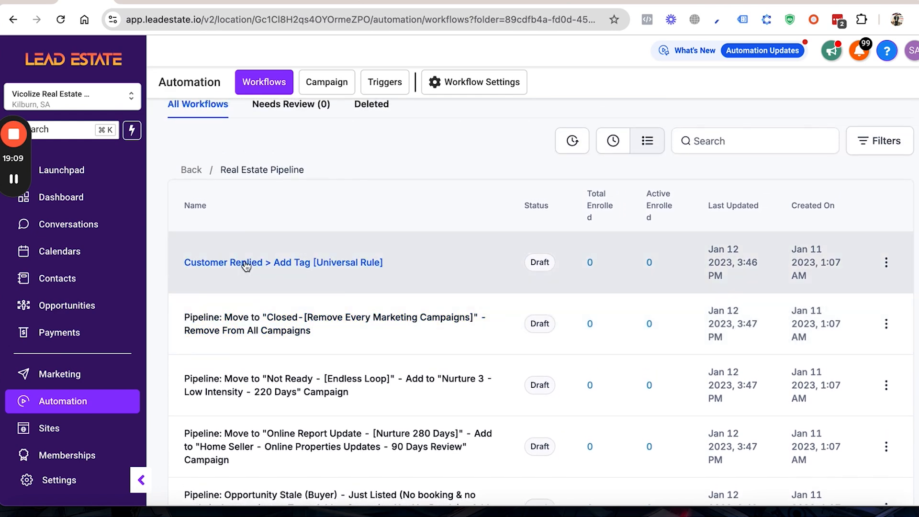
Step: Open the Customer Replied > Add Tag [Universal Rule] workflow and inspect its trigger and Add Tag action
{"action": "left_click", "coordinate": [246, 264]}
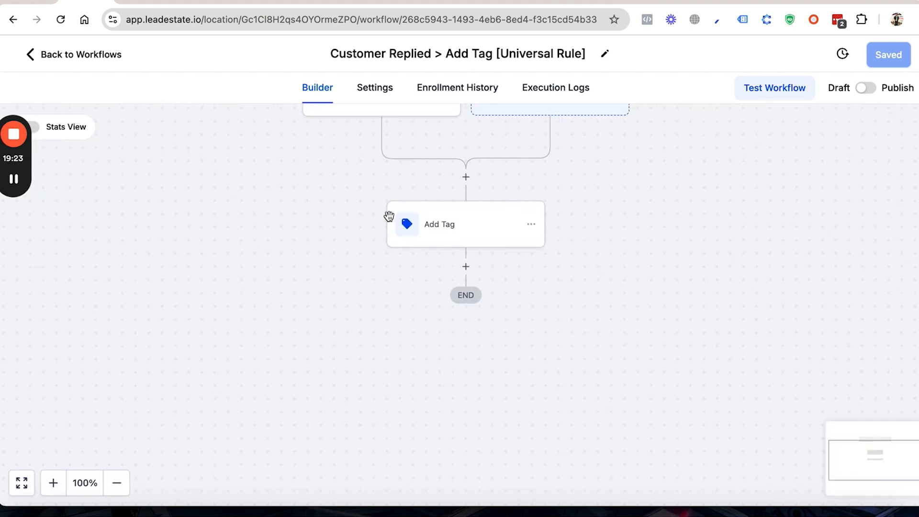
{"action": "left_click", "coordinate": [370, 218]}
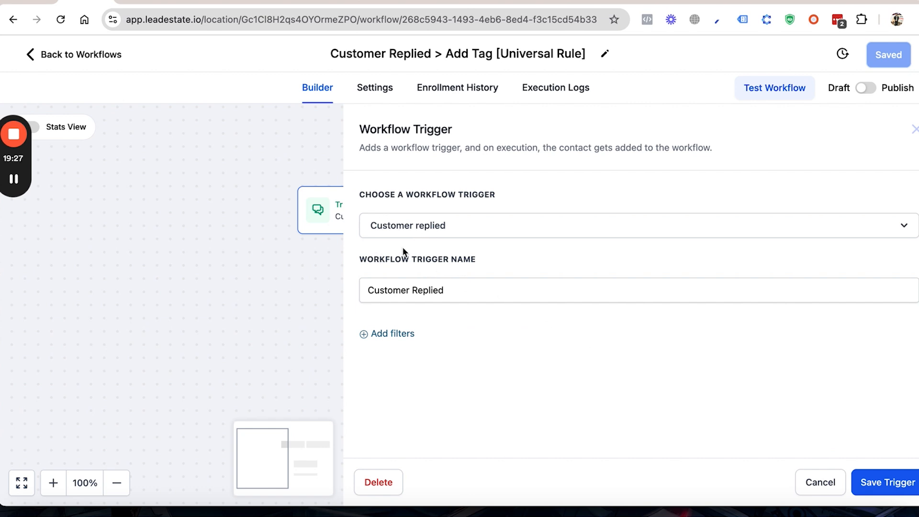
{"action": "left_click", "coordinate": [832, 486]}
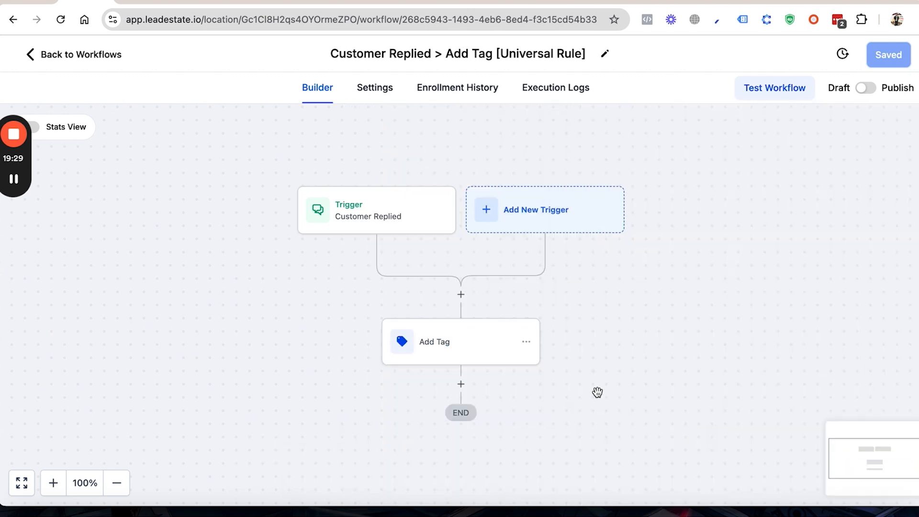
{"action": "left_click", "coordinate": [462, 342]}
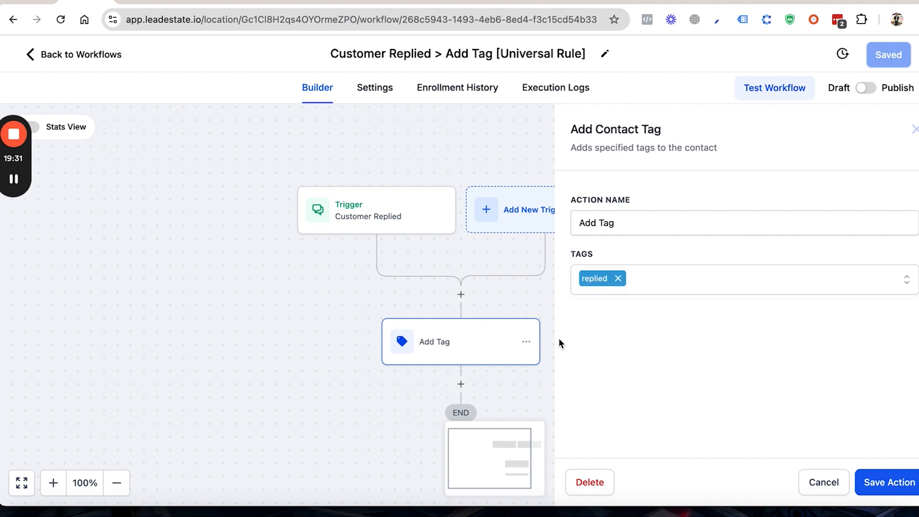
{"action": "left_click", "coordinate": [821, 482]}
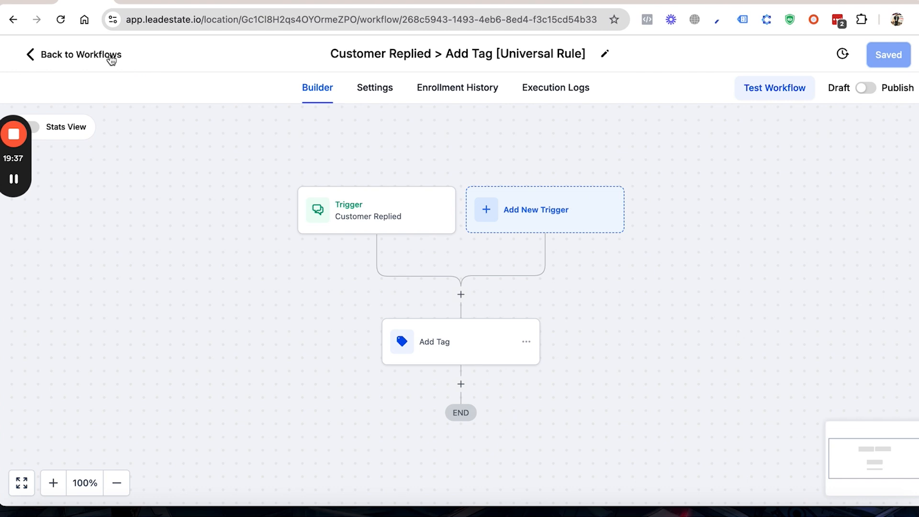
Step: Return to the Real Estate Pipeline folder, open the "Closed-[Remove Every Marketing Campaigns]" workflow and inspect its Pipeline Stage Changed trigger
{"action": "left_click", "coordinate": [110, 56]}
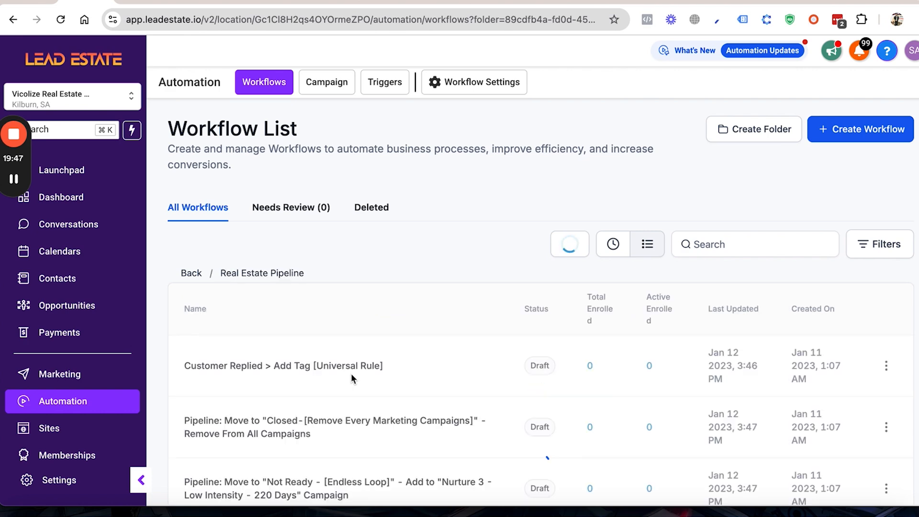
{"action": "scroll", "coordinate": [351, 374], "scroll_direction": "down", "scroll_amount": 3}
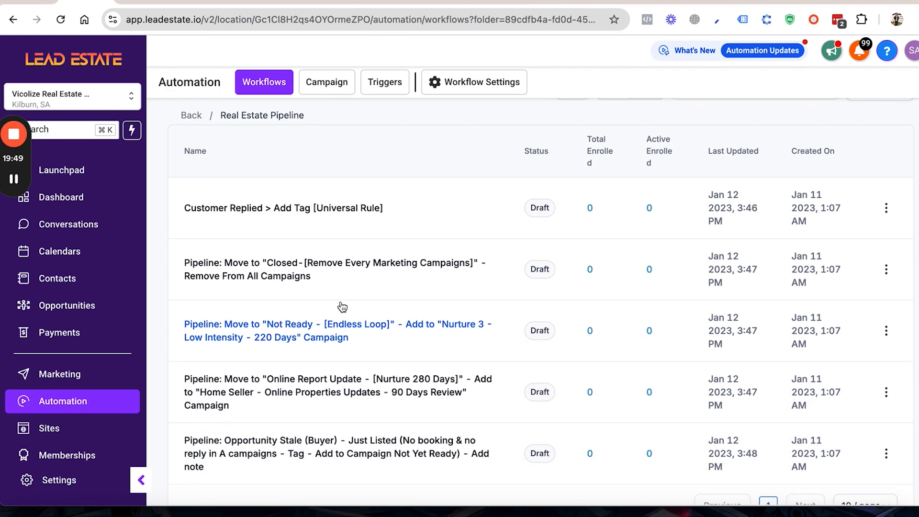
{"action": "left_click", "coordinate": [306, 279]}
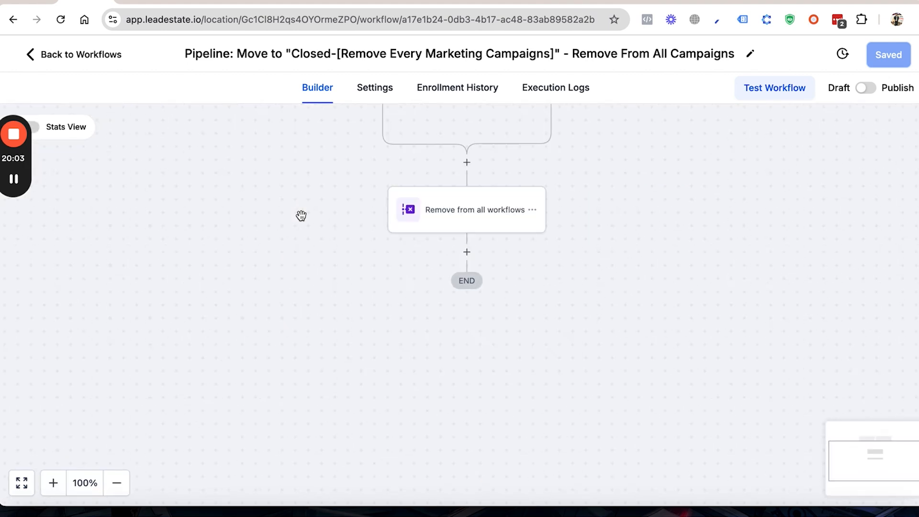
{"action": "scroll", "coordinate": [332, 213], "scroll_direction": "up", "scroll_amount": 3}
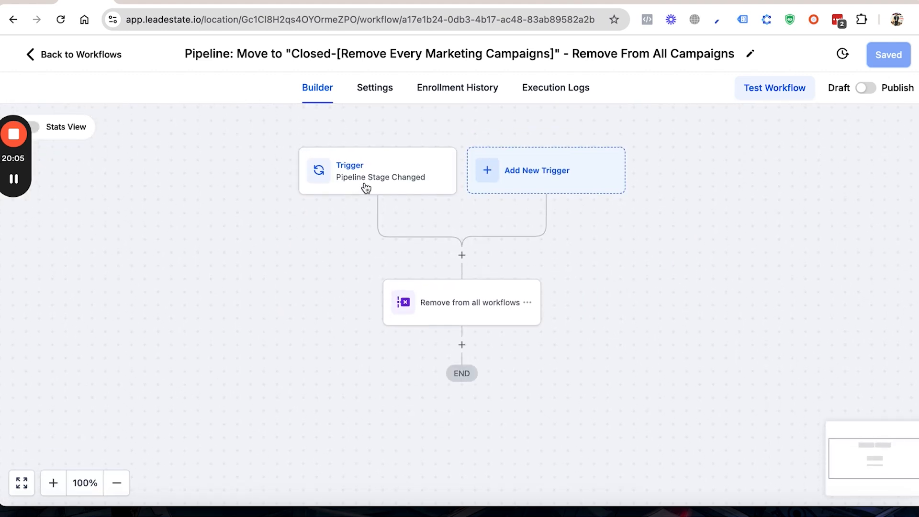
{"action": "left_click", "coordinate": [364, 186]}
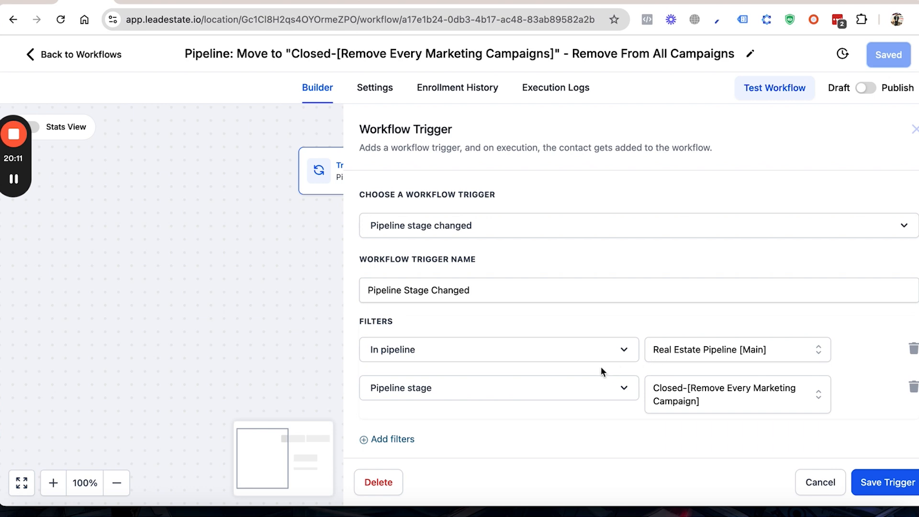
{"action": "left_click", "coordinate": [820, 482]}
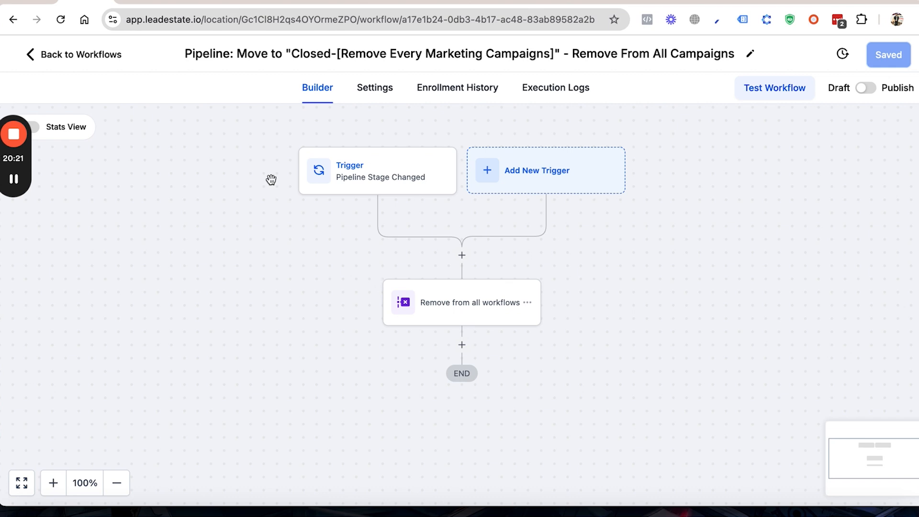
Step: Return to the Real Estate Pipeline folder and open the workflow for moves to "Not Ready - [Endless Loop]"
{"action": "left_click", "coordinate": [86, 55]}
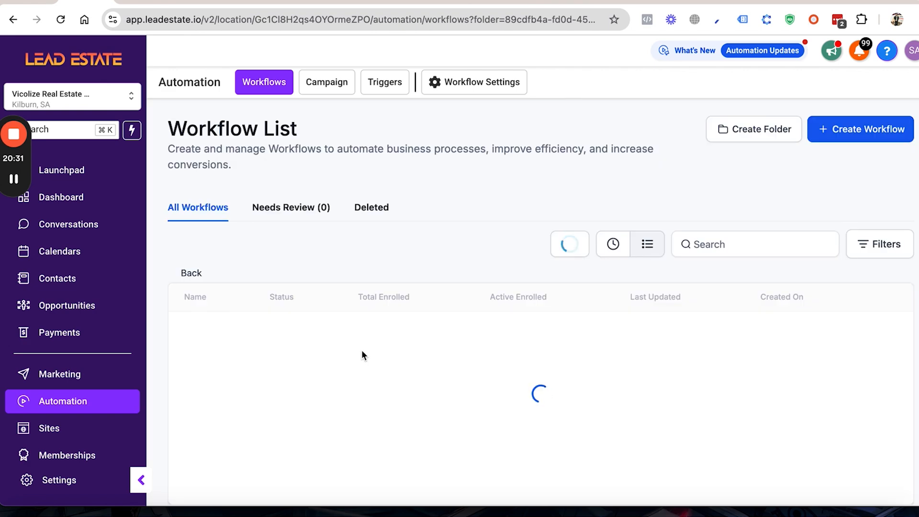
{"action": "scroll", "coordinate": [361, 352], "scroll_direction": "down", "scroll_amount": 3}
{"action": "scroll", "coordinate": [360, 354], "scroll_direction": "down", "scroll_amount": 1}
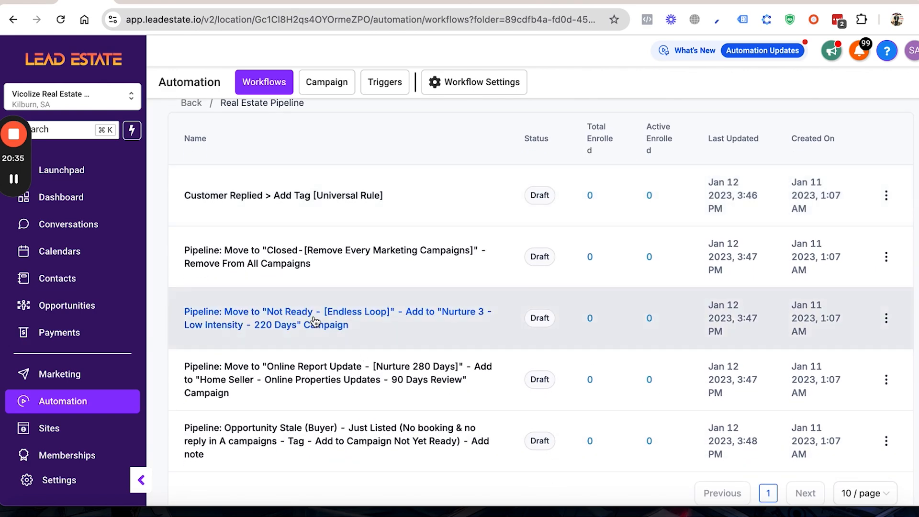
{"action": "left_click", "coordinate": [315, 321]}
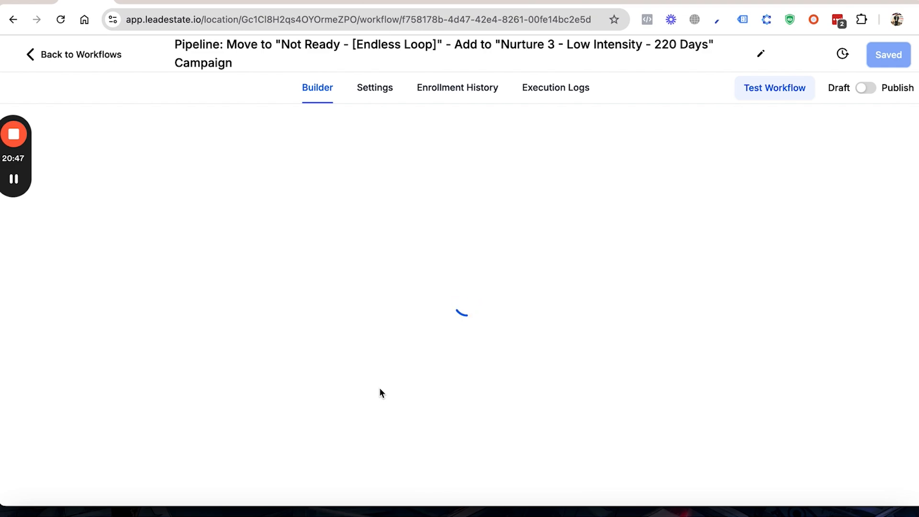
{"action": "scroll", "coordinate": [379, 386], "scroll_direction": "up", "scroll_amount": 3}
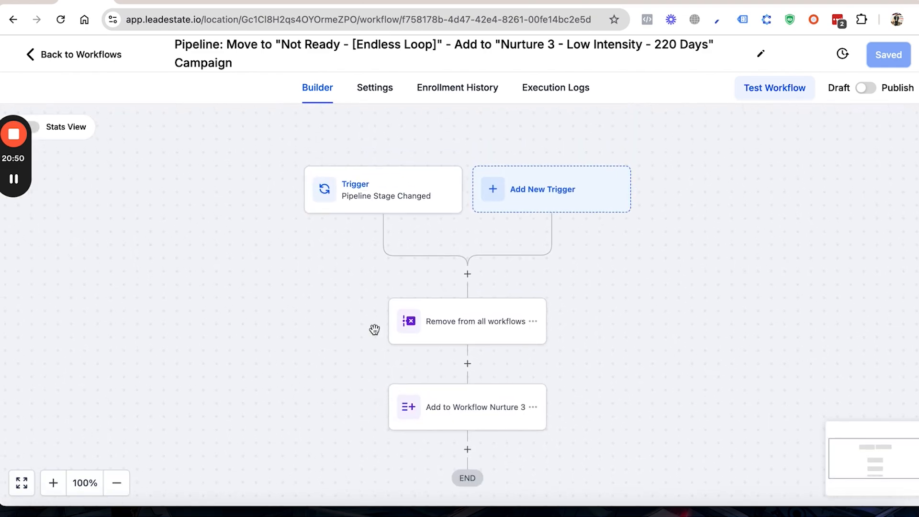
Step: Inspect the Pipeline Stage Changed trigger and the Add to Workflow Nurture 3 action of the "Not Ready" workflow
{"action": "left_click", "coordinate": [389, 193]}
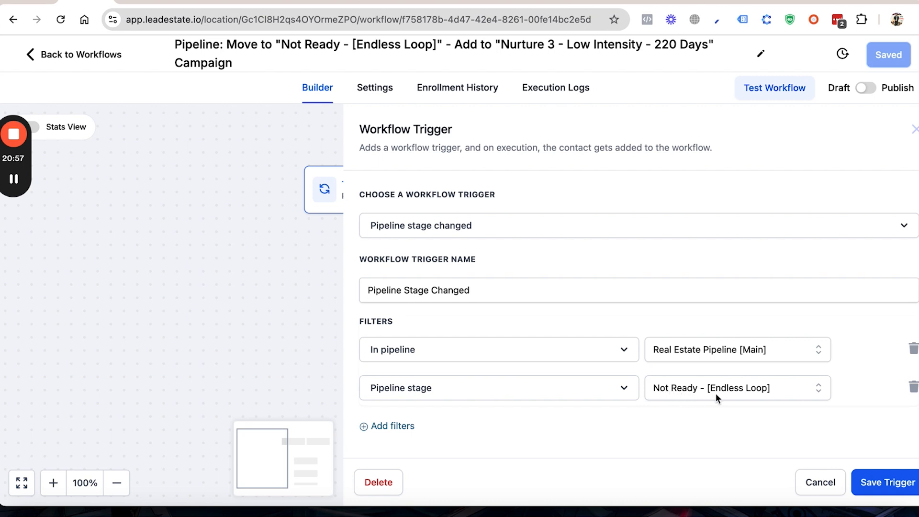
{"action": "left_click", "coordinate": [817, 483]}
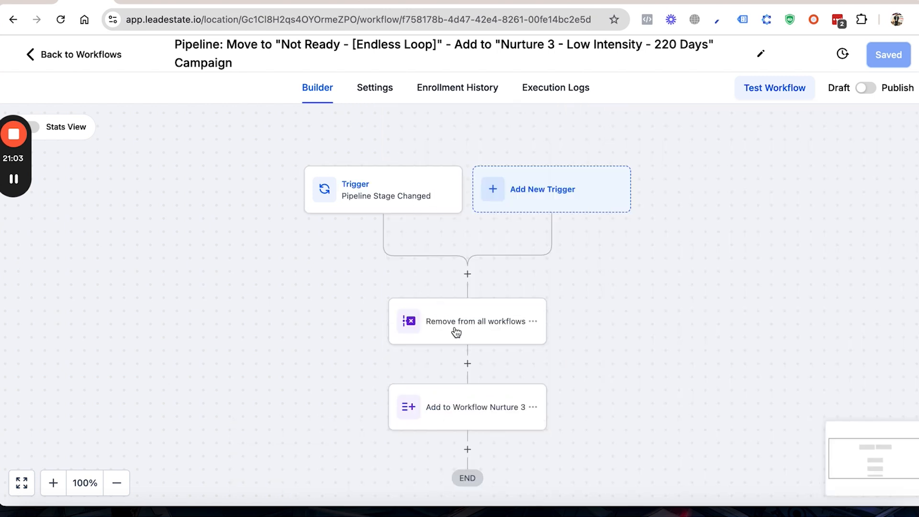
{"action": "left_click", "coordinate": [461, 410]}
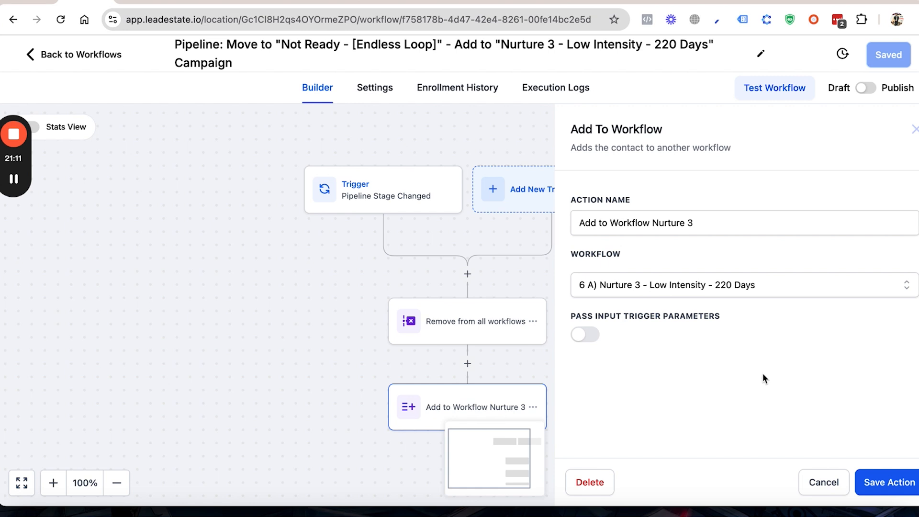
{"action": "left_click", "coordinate": [815, 482]}
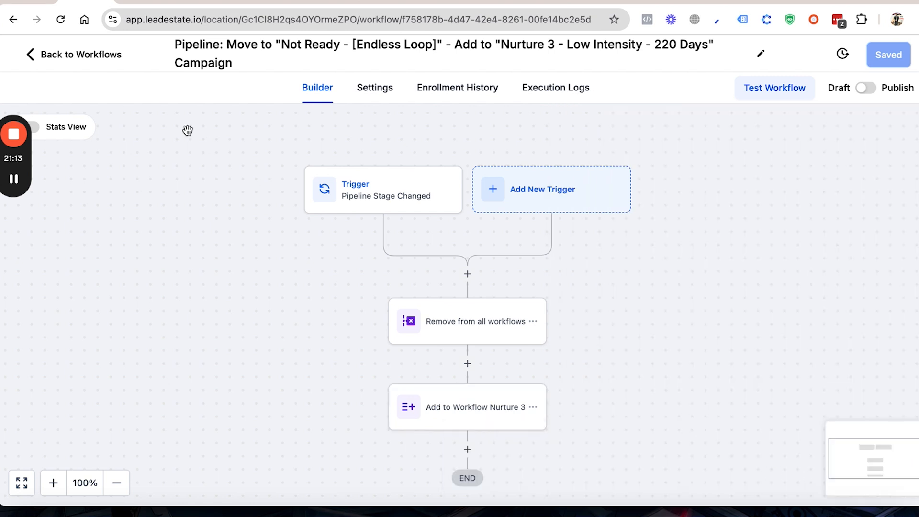
Step: Return to the Real Estate Pipeline folder and open the workflow for moves to "Online Report Update - [Nurture 280 Days]"
{"action": "left_click", "coordinate": [85, 55]}
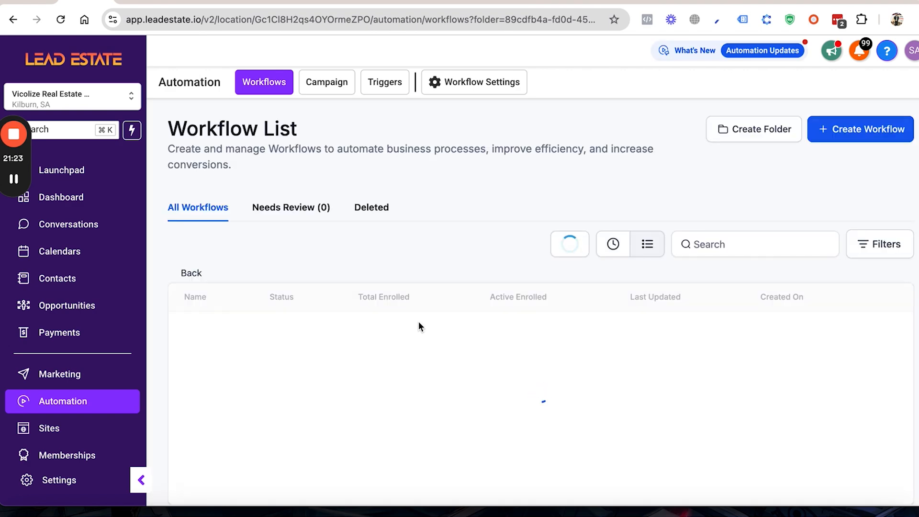
{"action": "scroll", "coordinate": [418, 322], "scroll_direction": "down", "scroll_amount": 2}
{"action": "scroll", "coordinate": [418, 322], "scroll_direction": "down", "scroll_amount": 3}
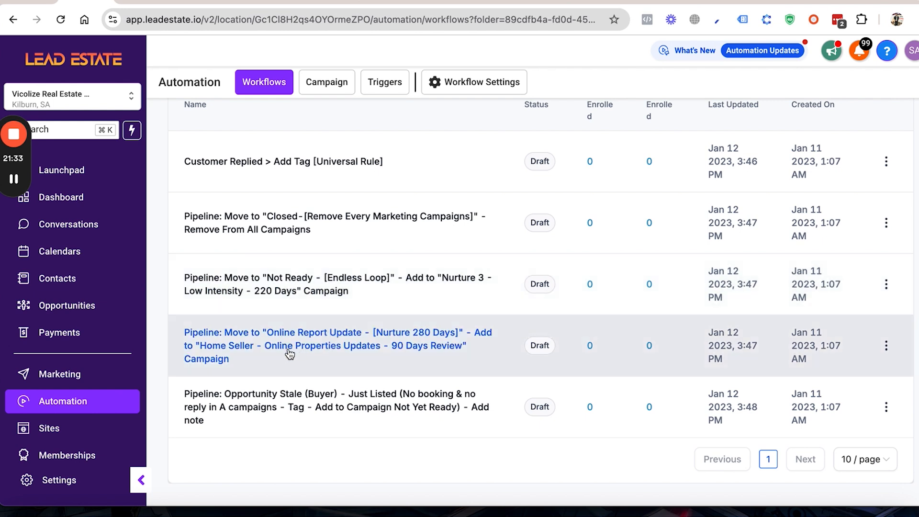
{"action": "left_click", "coordinate": [271, 346]}
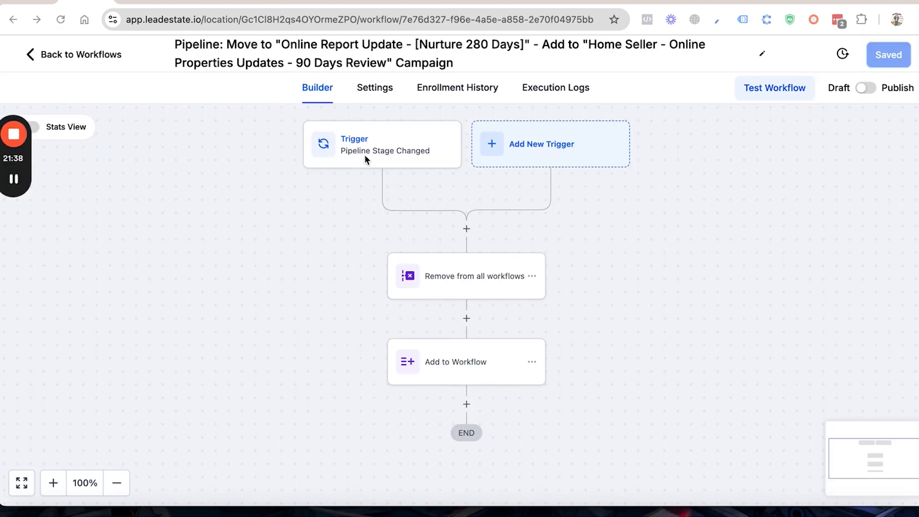
Step: Inspect the Pipeline Stage Changed trigger and the Add to Workflow action of the "Online Report Update" workflow
{"action": "left_click", "coordinate": [386, 158]}
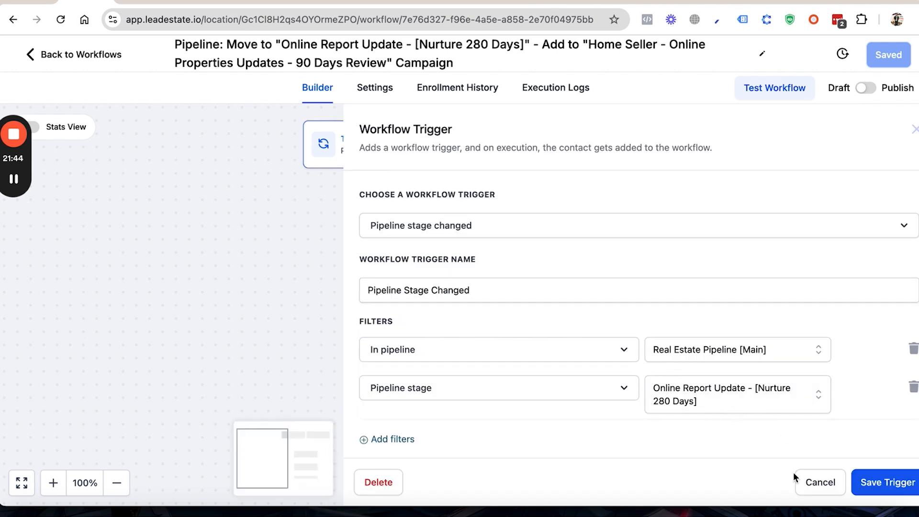
{"action": "left_click", "coordinate": [808, 481]}
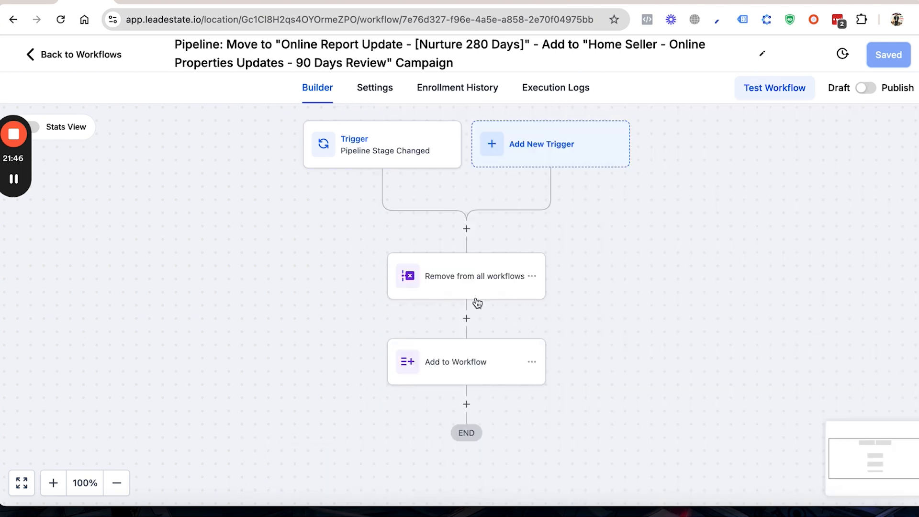
{"action": "left_click", "coordinate": [469, 363]}
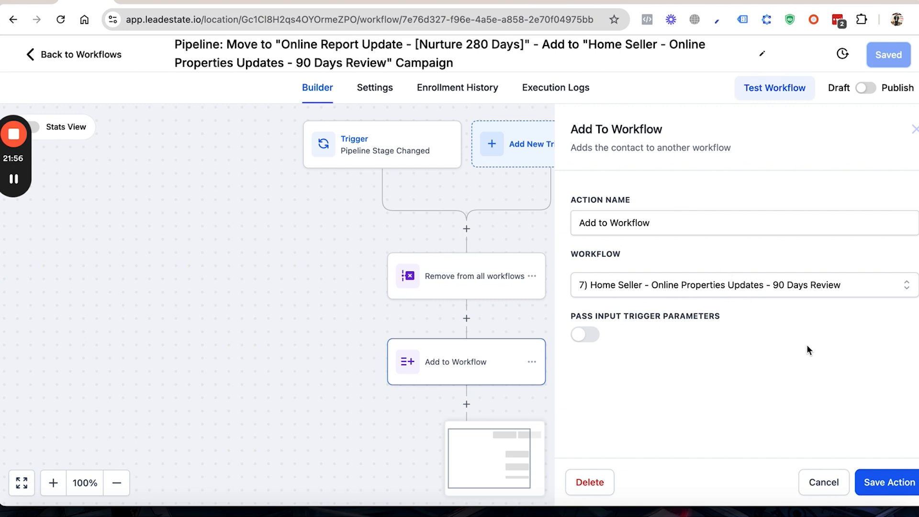
{"action": "left_click", "coordinate": [823, 483]}
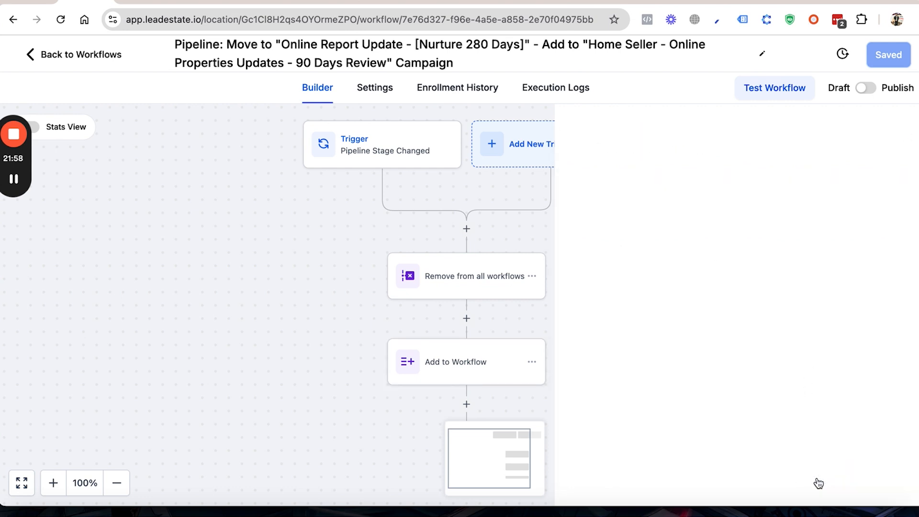
Step: Return to the Real Estate Pipeline folder, open the Opportunity Stale (Buyer) workflow and inspect its Stale Opportunities trigger
{"action": "left_click", "coordinate": [74, 53]}
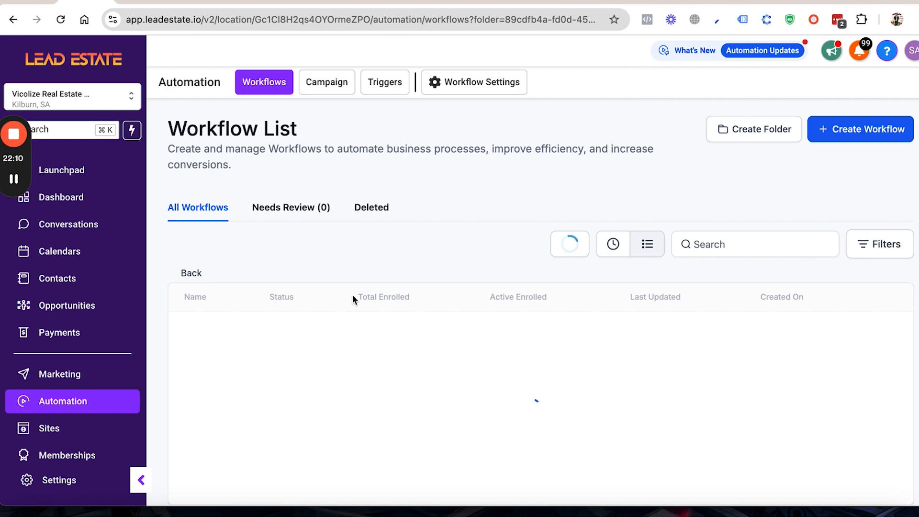
{"action": "scroll", "coordinate": [352, 295], "scroll_direction": "down", "scroll_amount": 4}
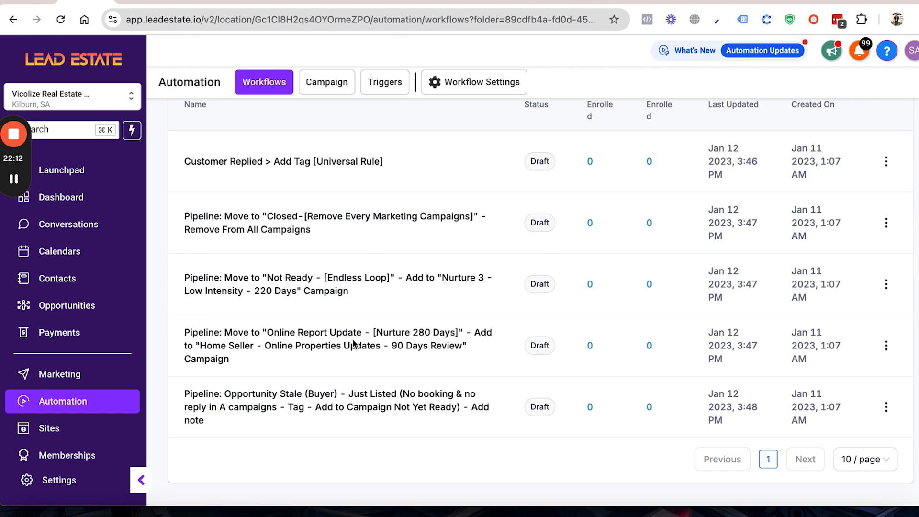
{"action": "left_click", "coordinate": [372, 410]}
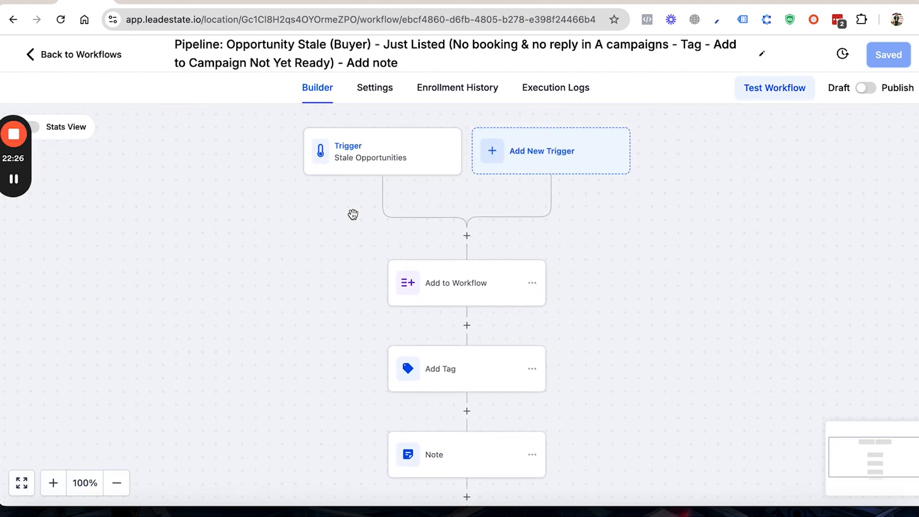
{"action": "left_click", "coordinate": [359, 213]}
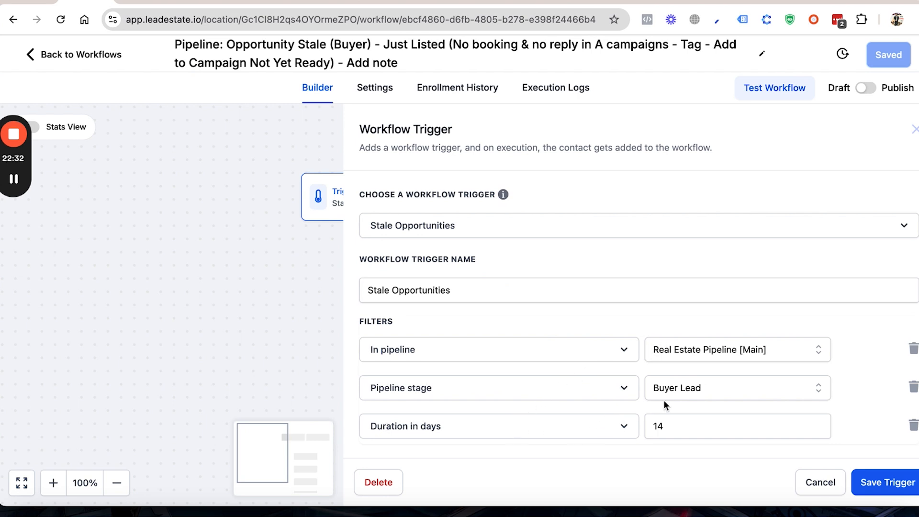
{"action": "scroll", "coordinate": [661, 406], "scroll_direction": "down", "scroll_amount": 2}
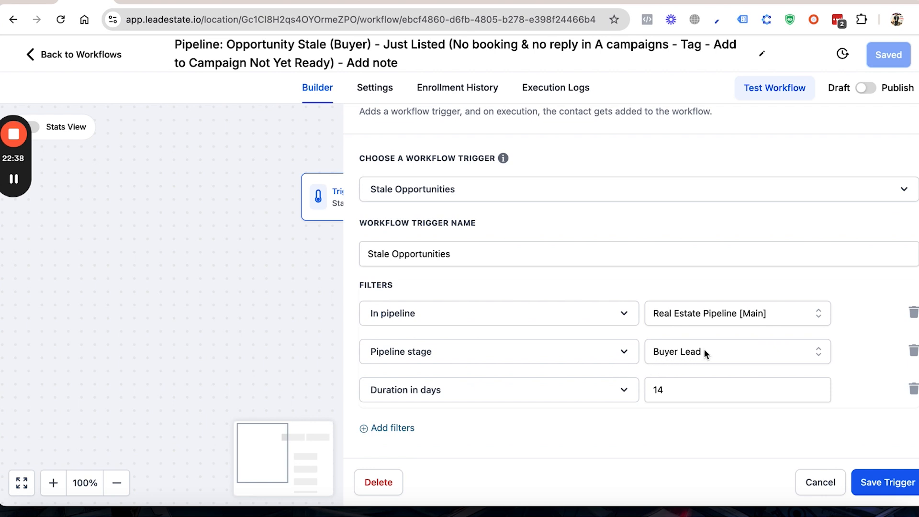
{"action": "left_click", "coordinate": [820, 481]}
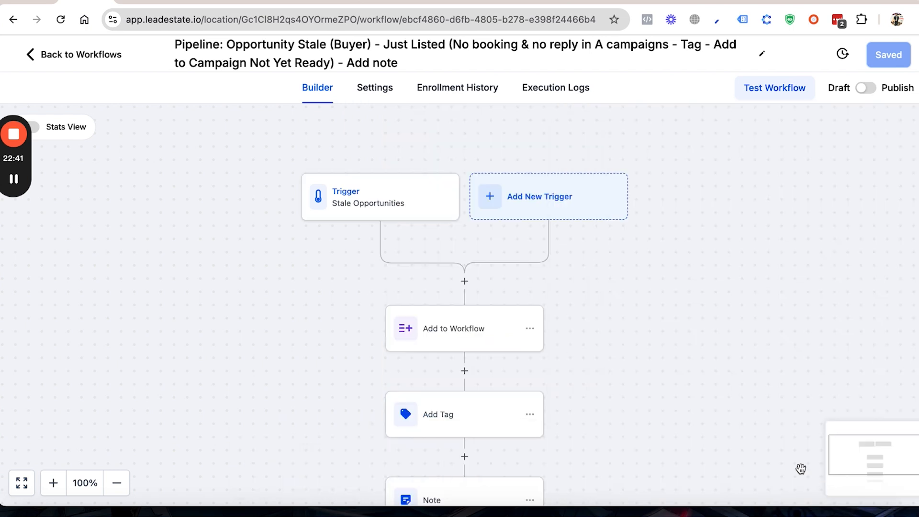
Step: Inspect the Add to Workflow, Add Tag and Note actions of the Opportunity Stale (Buyer) workflow, and return to the Real Estate Pipeline folder
{"action": "left_click", "coordinate": [441, 328]}
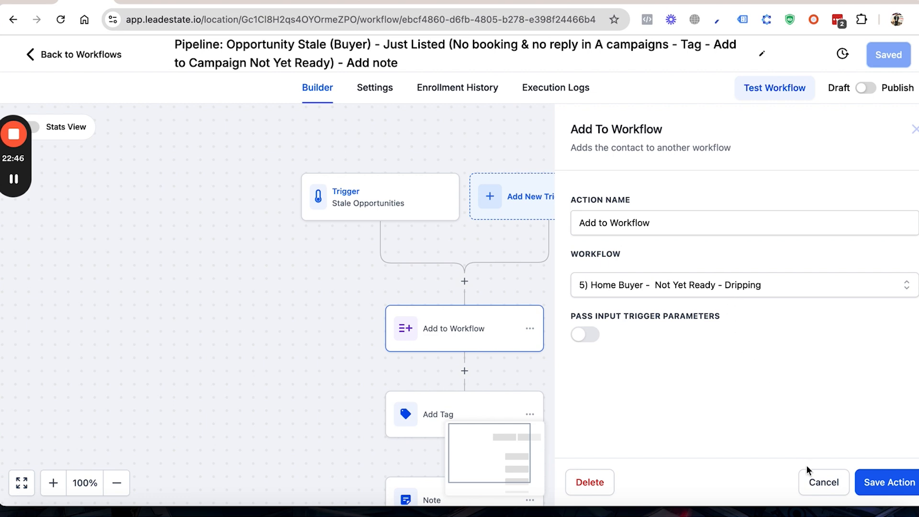
{"action": "left_click", "coordinate": [814, 482]}
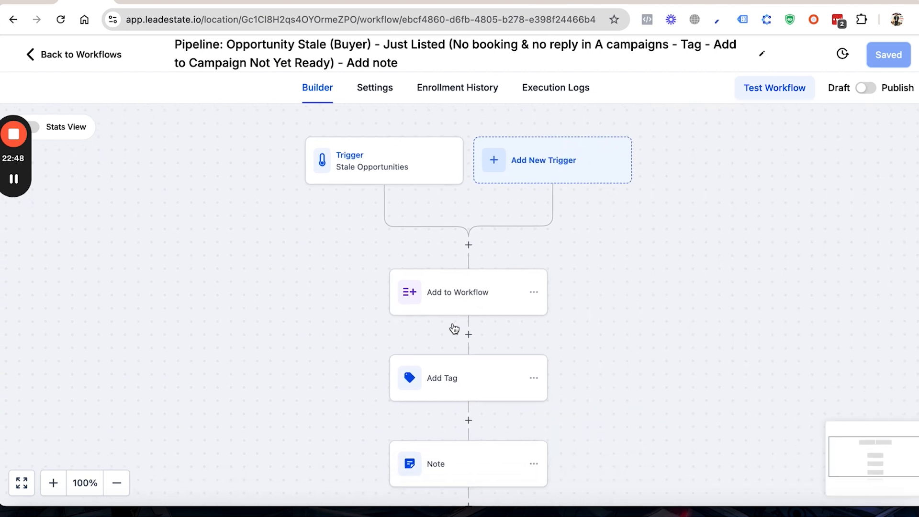
{"action": "left_click", "coordinate": [450, 314]}
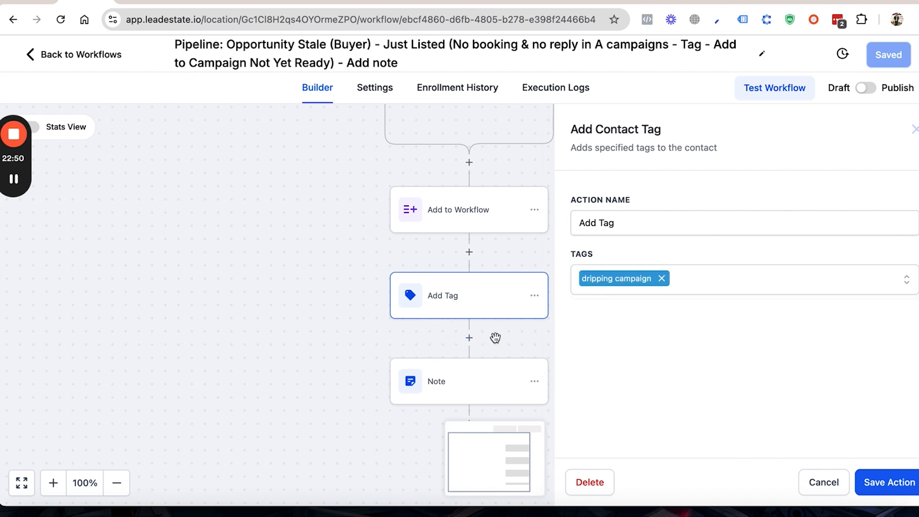
{"action": "left_click", "coordinate": [464, 389]}
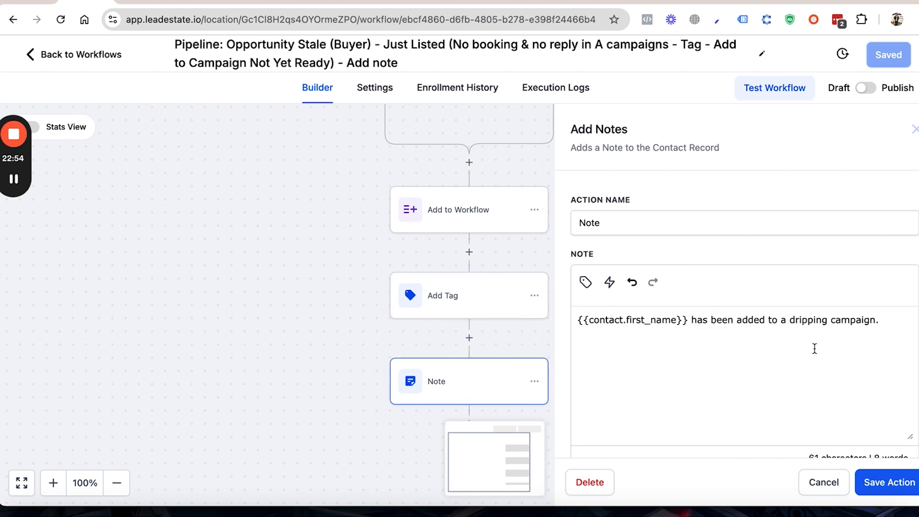
{"action": "left_click", "coordinate": [824, 482]}
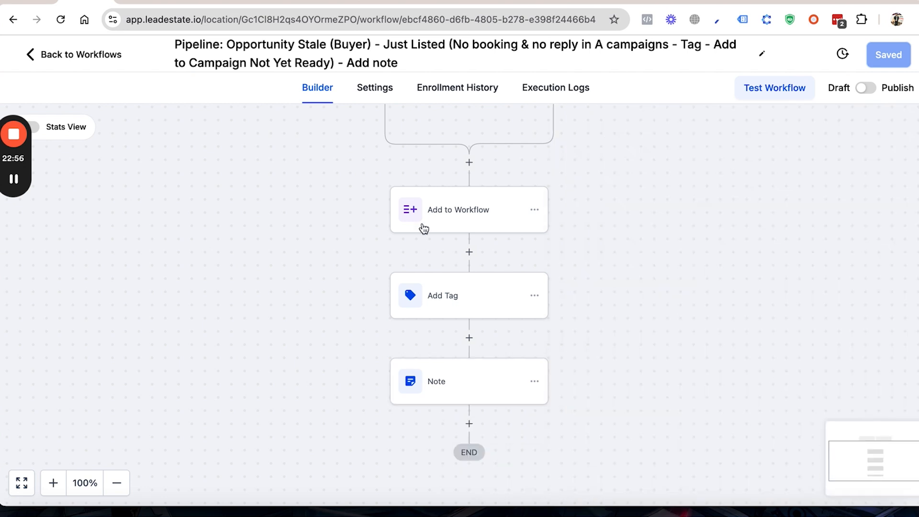
{"action": "left_click", "coordinate": [102, 52]}
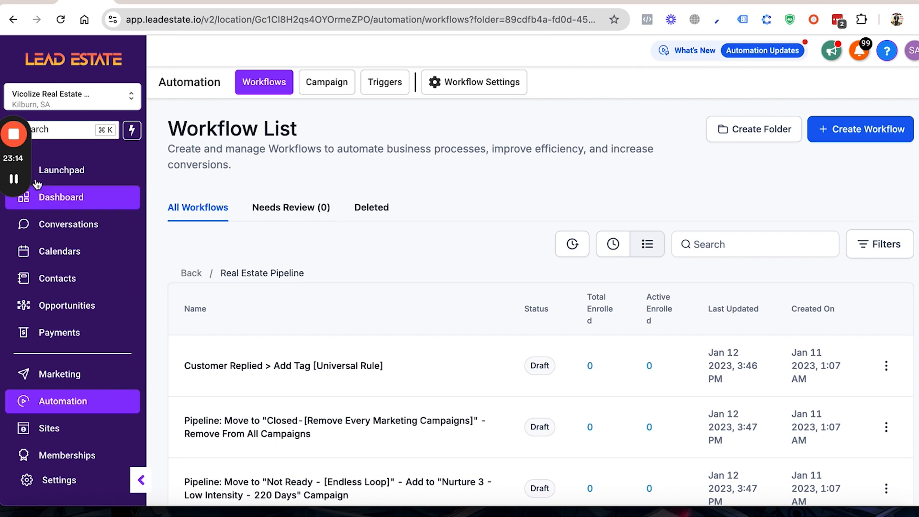
{"action": "mouse_move", "coordinate": [9, 180]}
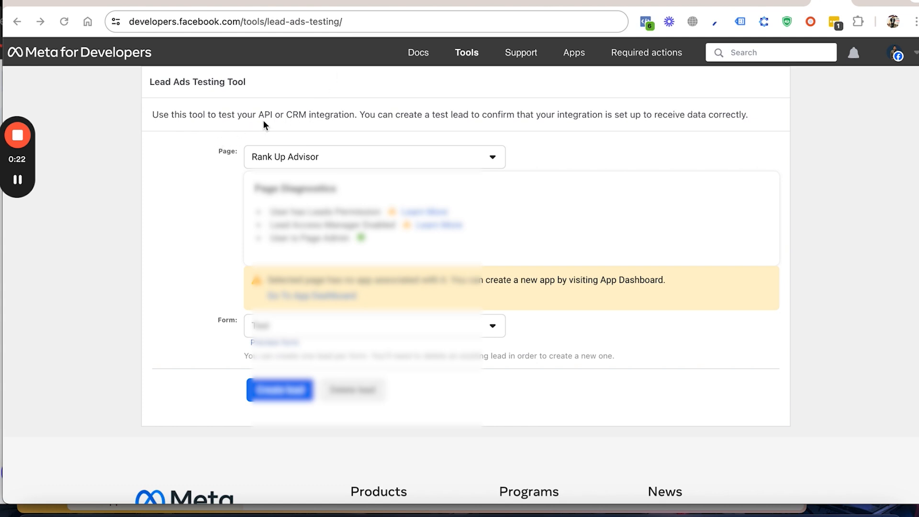
Step: In Meta's Lead Ads Testing Tool, search the list of Facebook pages and select the client's page in place of Rank Up Advisor
{"action": "key", "text": "super+l"}
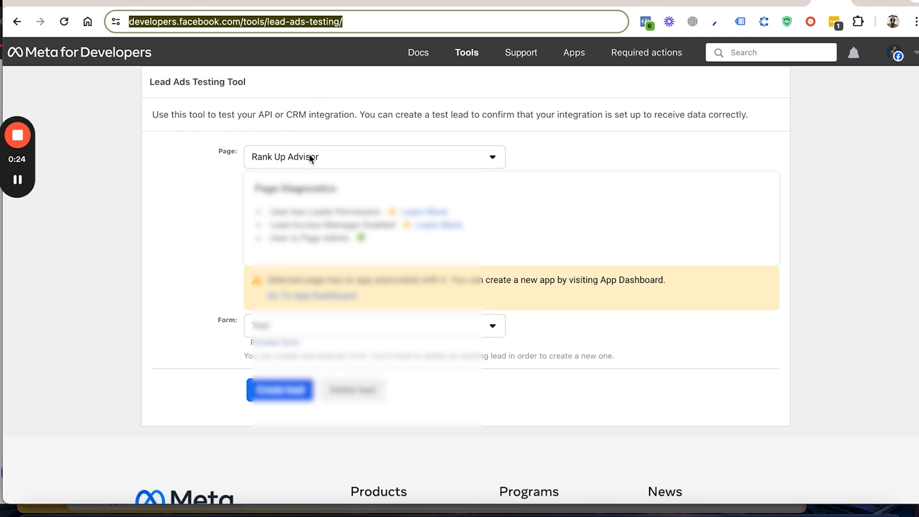
{"action": "left_click", "coordinate": [353, 155]}
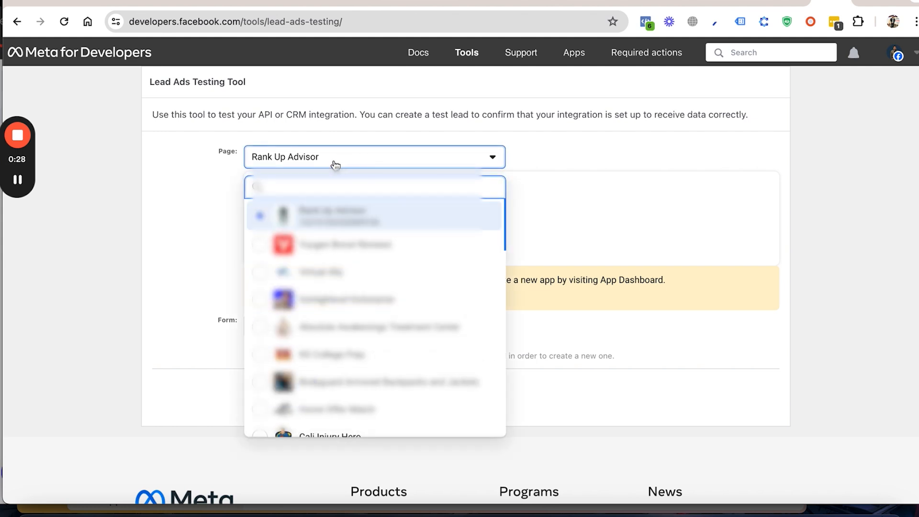
{"action": "type", "text": "a"}
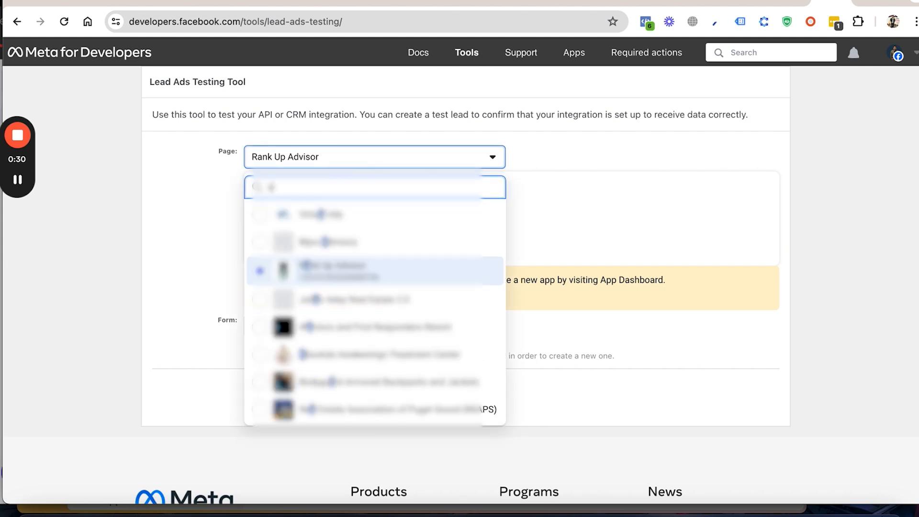
{"action": "key", "text": "BackSpace"}
{"action": "type", "text": "ma"}
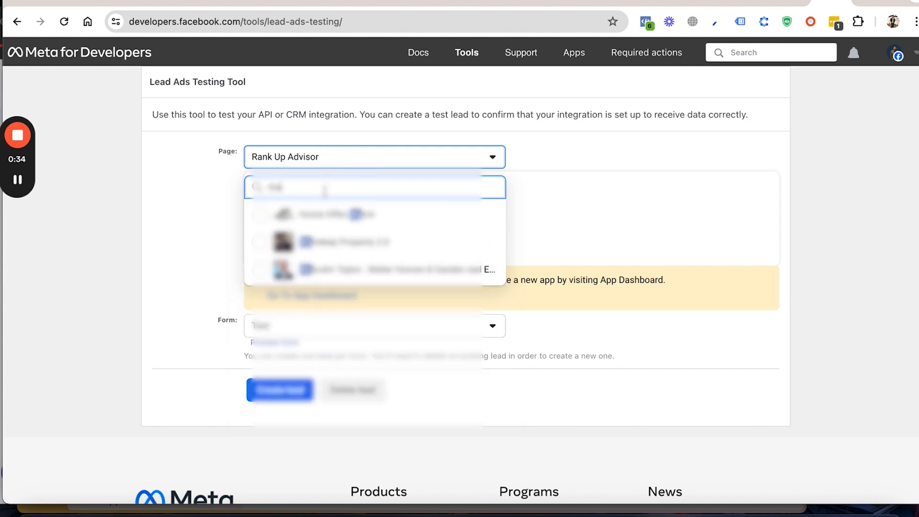
{"action": "key", "text": "BackSpace"}
{"action": "key", "text": "BackSpace"}
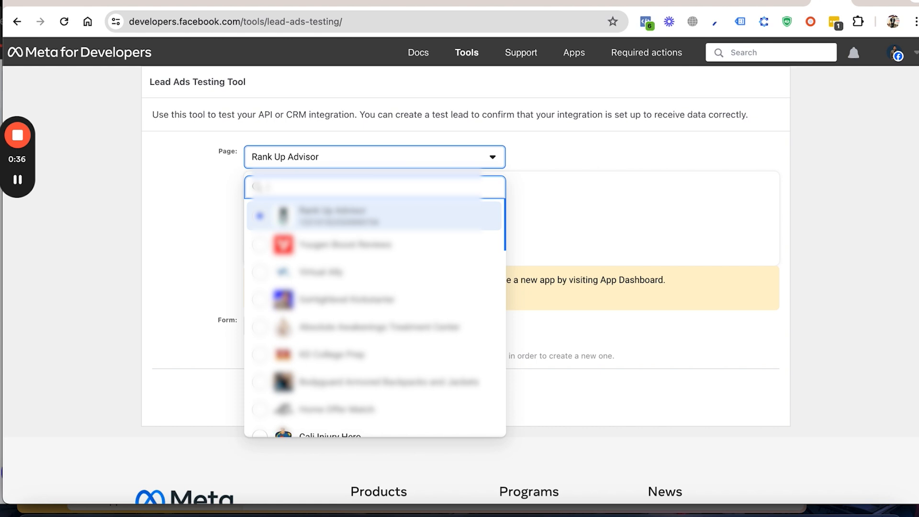
{"action": "type", "text": "red"}
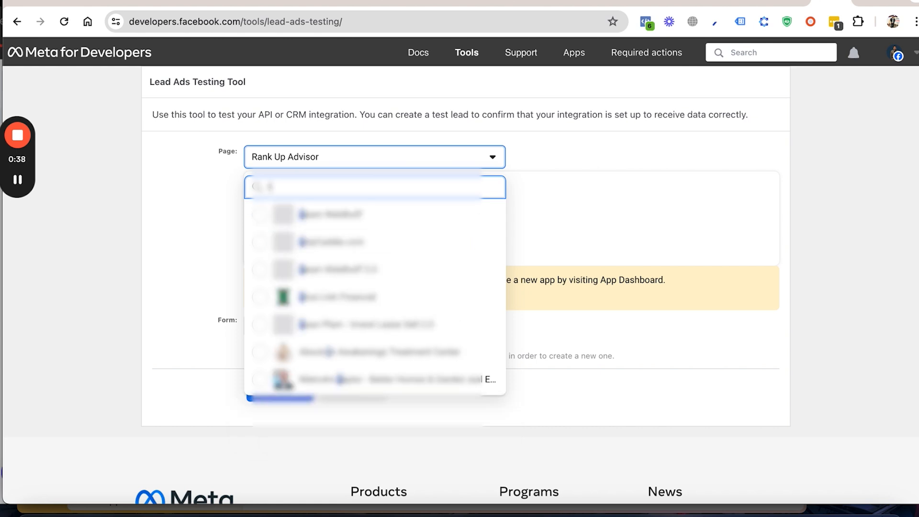
{"action": "key", "text": "BackSpace"}
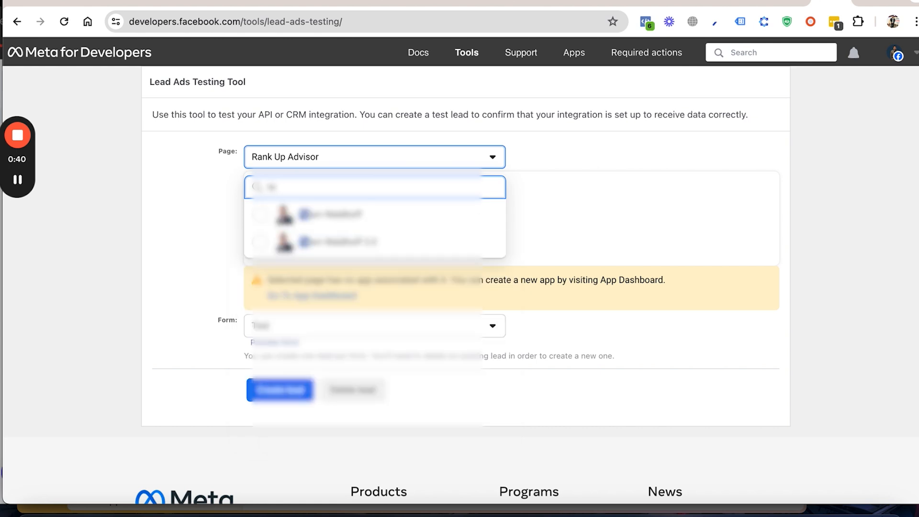
{"action": "left_click", "coordinate": [287, 239]}
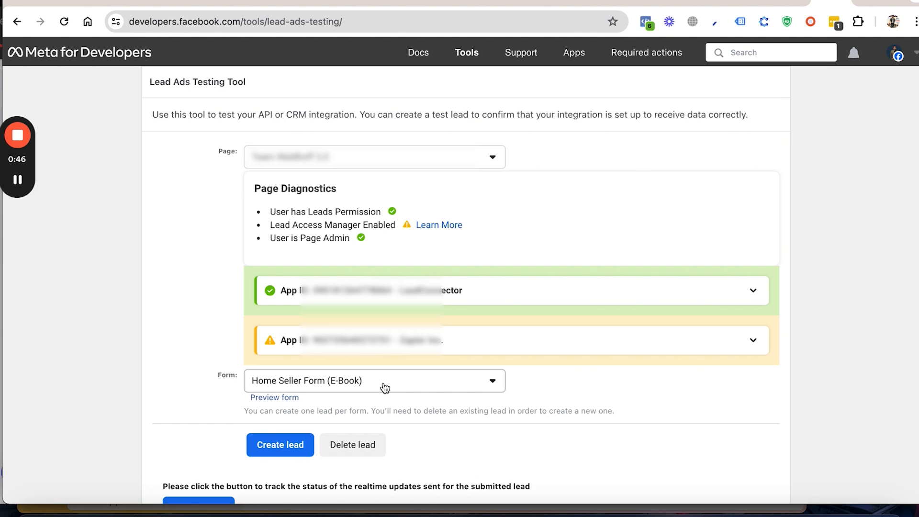
Step: Review the page's lead forms and try to create a test lead for the Home Seller Form (E-Book)
{"action": "left_click", "coordinate": [441, 383]}
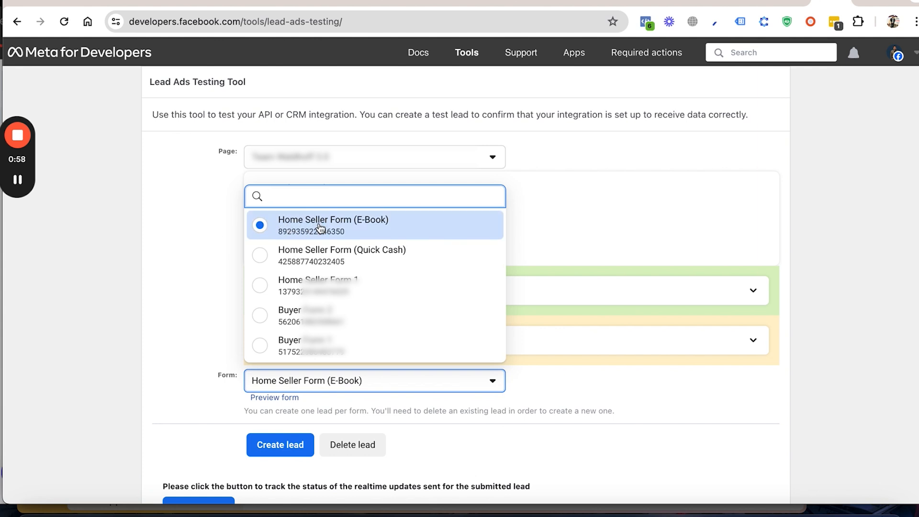
{"action": "left_click", "coordinate": [188, 277]}
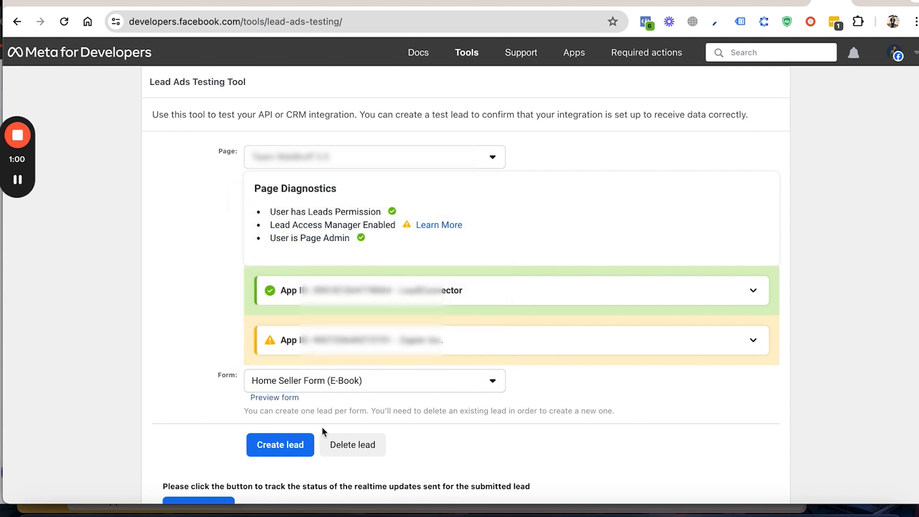
{"action": "left_click", "coordinate": [290, 445]}
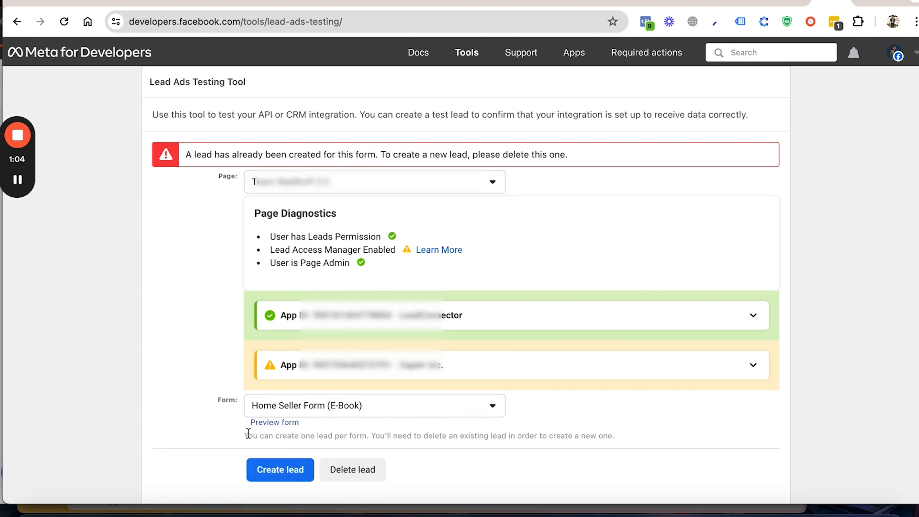
Step: Replace the existing Home Seller Form (E-Book) test lead with a new one and track the status of its realtime updates
{"action": "scroll", "coordinate": [248, 433], "scroll_direction": "down", "scroll_amount": 2}
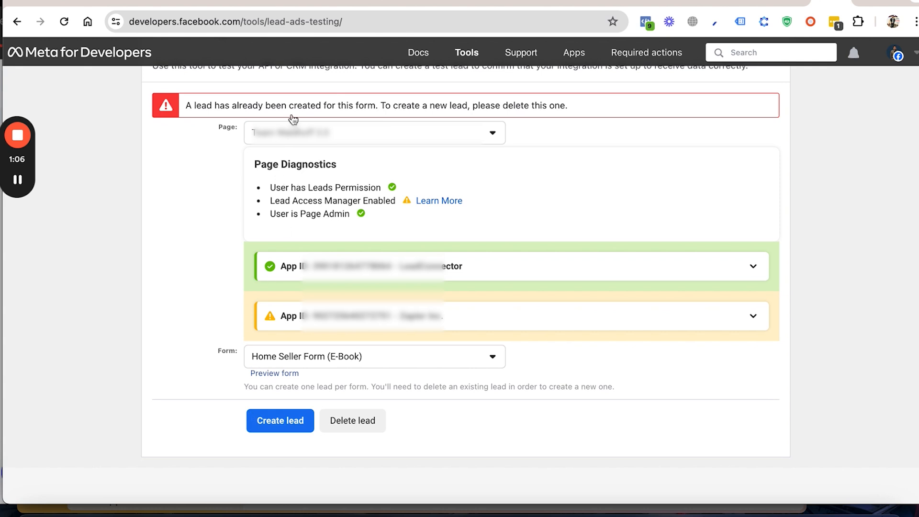
{"action": "left_click", "coordinate": [361, 424]}
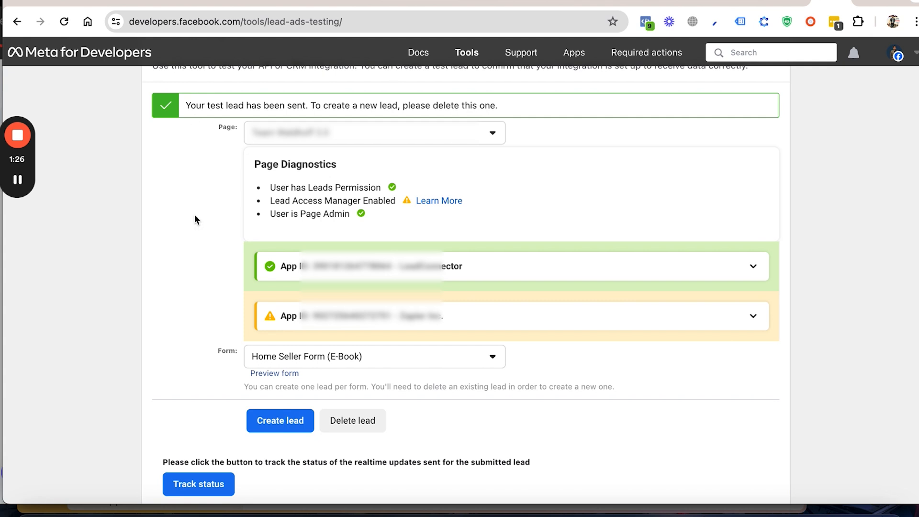
{"action": "scroll", "coordinate": [207, 317], "scroll_direction": "down", "scroll_amount": 4}
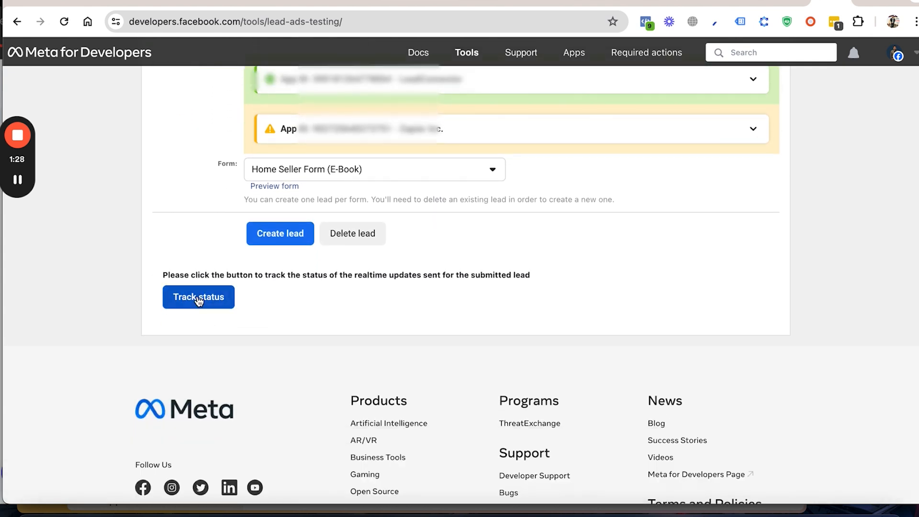
{"action": "left_click", "coordinate": [199, 299]}
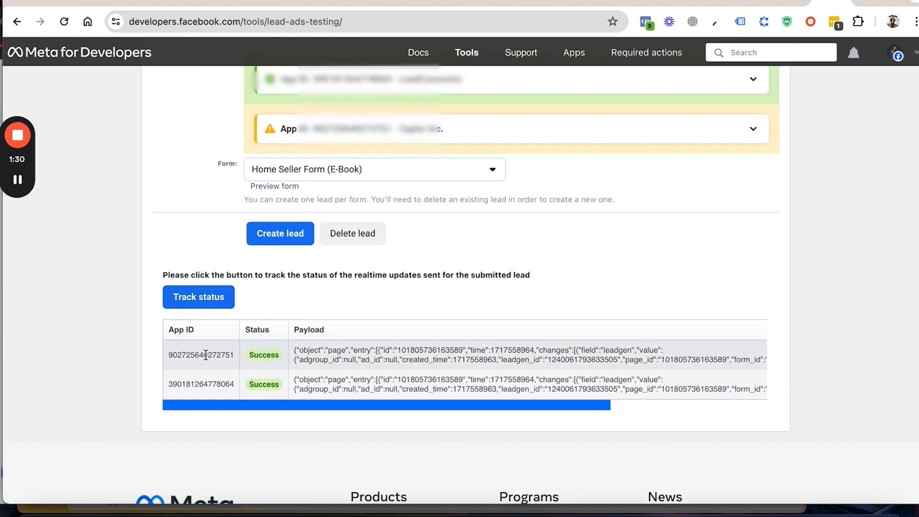
Step: Switch to the Lead Estate CRM, refresh the full contacts list via Bulk Actions and Smart Lists, and open the new test lead's record
{"action": "left_click", "coordinate": [120, 2]}
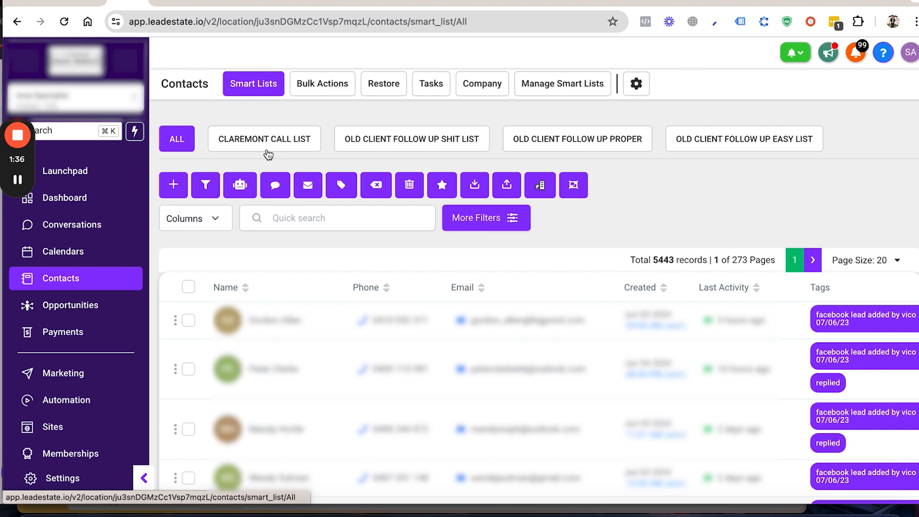
{"action": "left_click", "coordinate": [320, 93]}
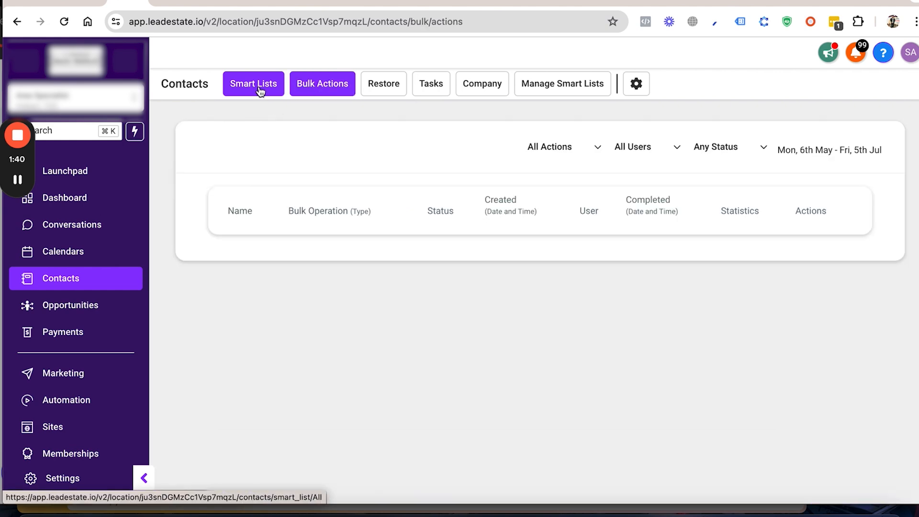
{"action": "left_click", "coordinate": [250, 94]}
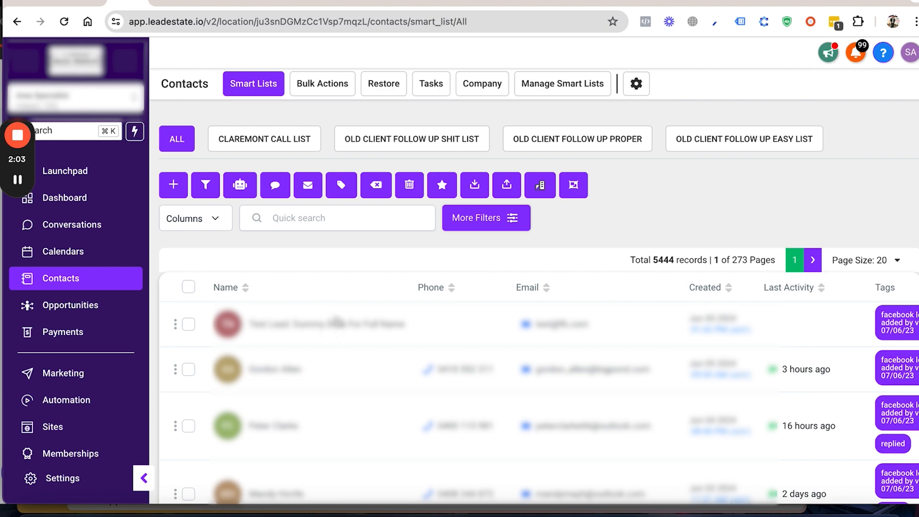
{"action": "left_click", "coordinate": [336, 328]}
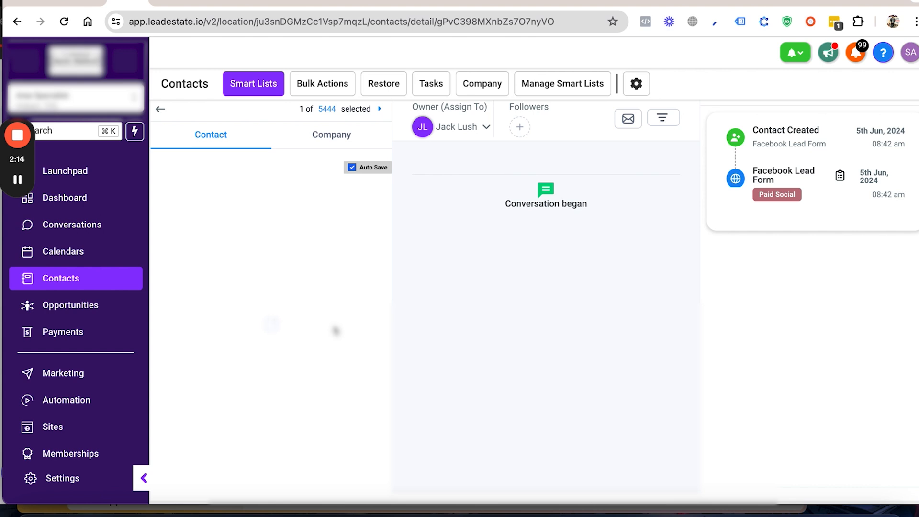
Step: Review the test lead's tags and expand its Automation section to check the active and past workflows
{"action": "scroll", "coordinate": [334, 326], "scroll_direction": "down", "scroll_amount": 8}
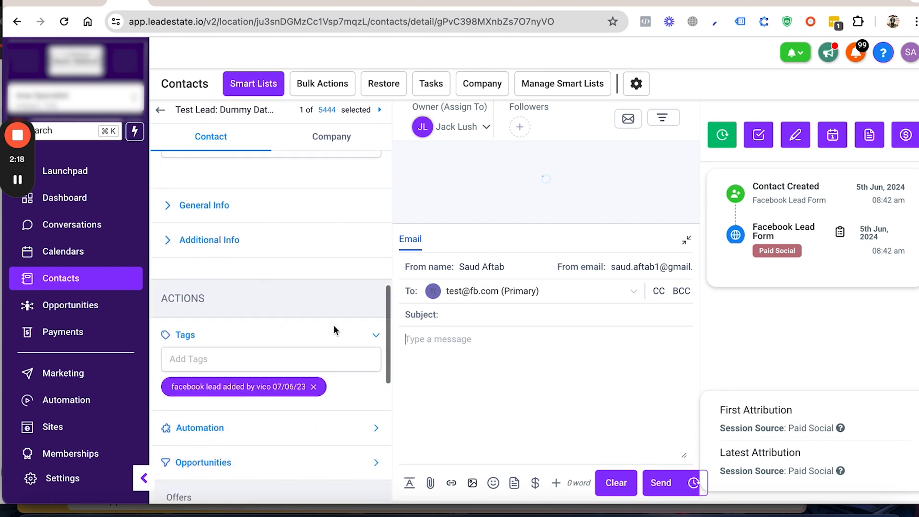
{"action": "scroll", "coordinate": [334, 329], "scroll_direction": "down", "scroll_amount": 4}
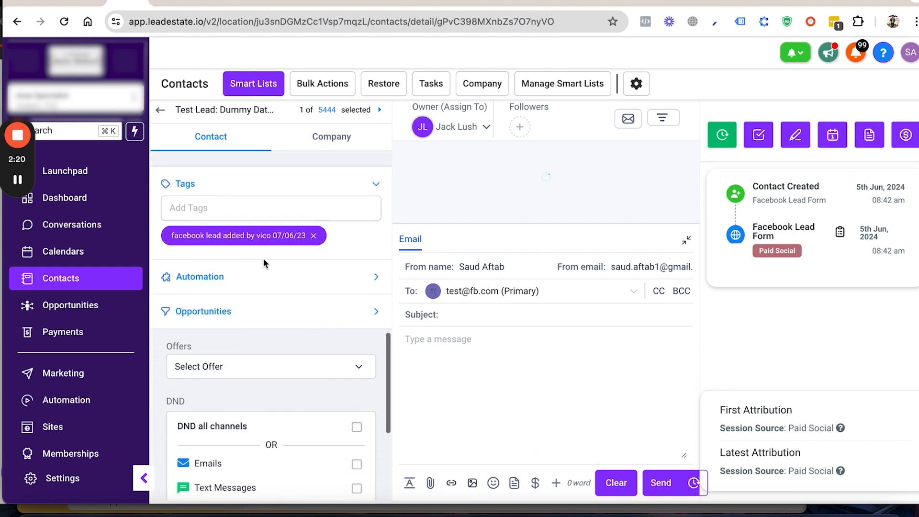
{"action": "left_click", "coordinate": [248, 280]}
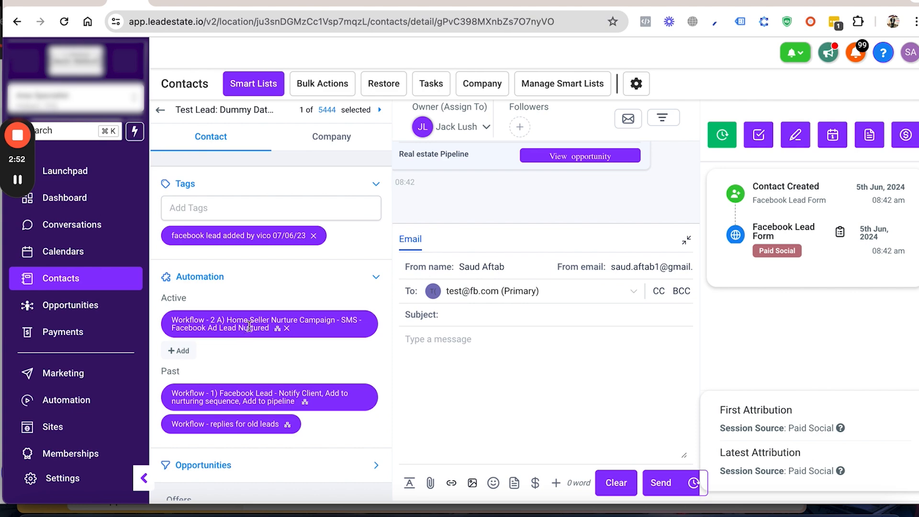
{"action": "scroll", "coordinate": [272, 331], "scroll_direction": "down", "scroll_amount": 4}
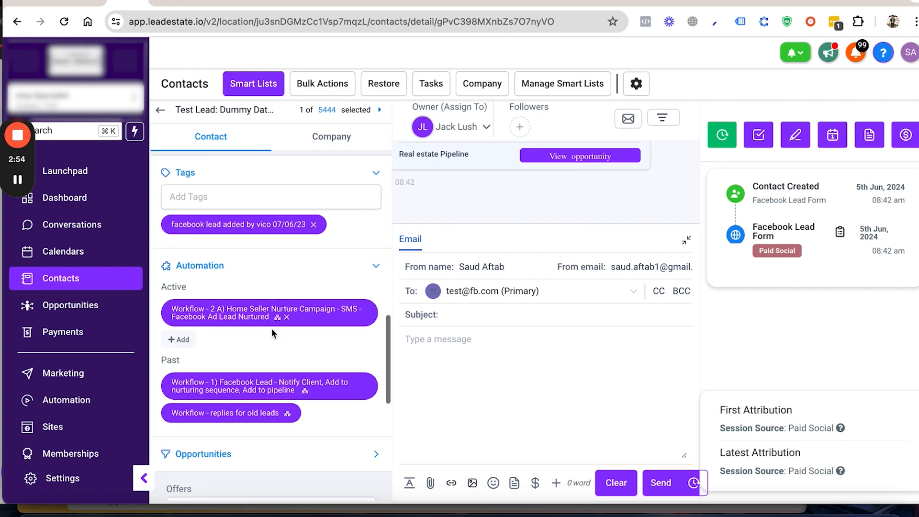
{"action": "scroll", "coordinate": [258, 321], "scroll_direction": "up", "scroll_amount": 2}
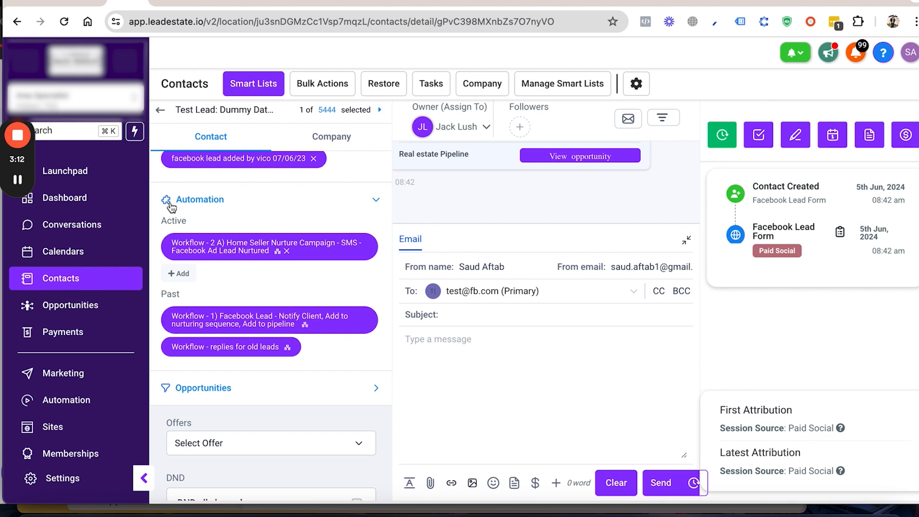
{"action": "mouse_move", "coordinate": [27, 141]}
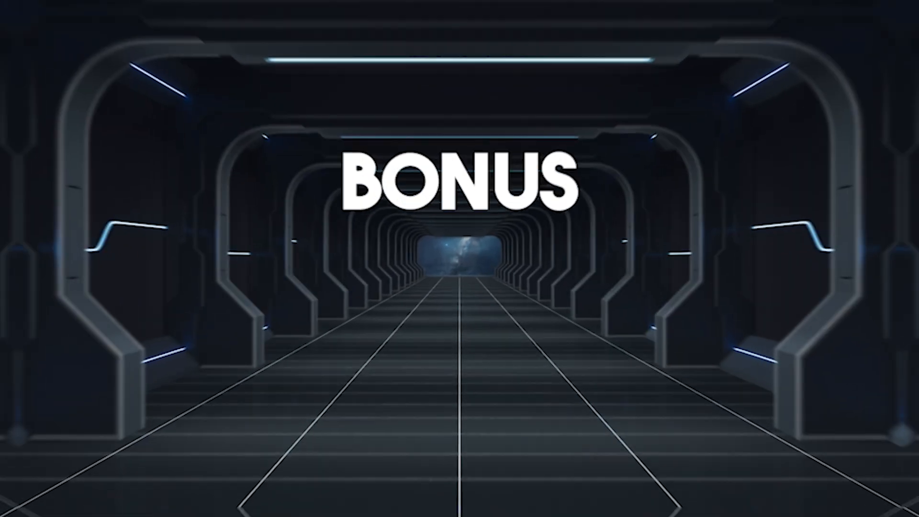
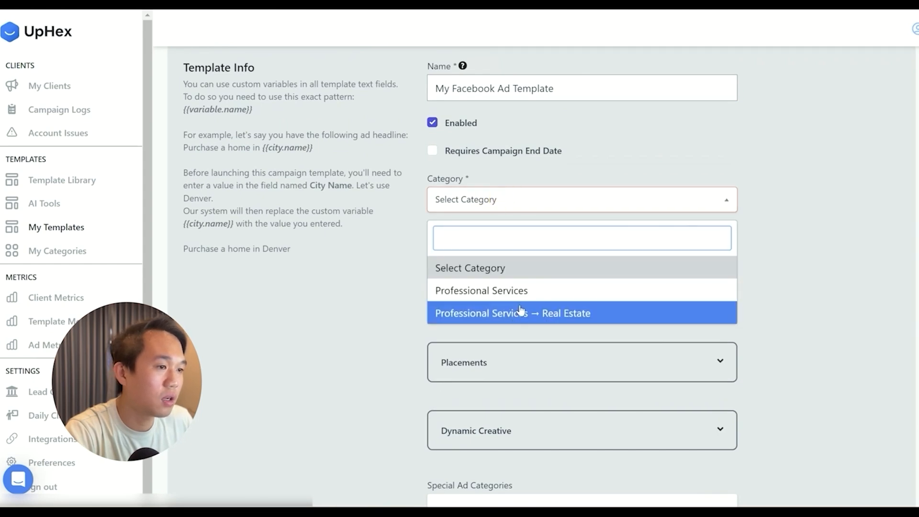
Step: Set the ad template's category to Professional Services → Real Estate and continue to Ad Text
{"action": "left_click", "coordinate": [580, 310]}
{"action": "scroll", "coordinate": [469, 351], "scroll_direction": "down", "scroll_amount": 3}
{"action": "left_click", "coordinate": [325, 439]}
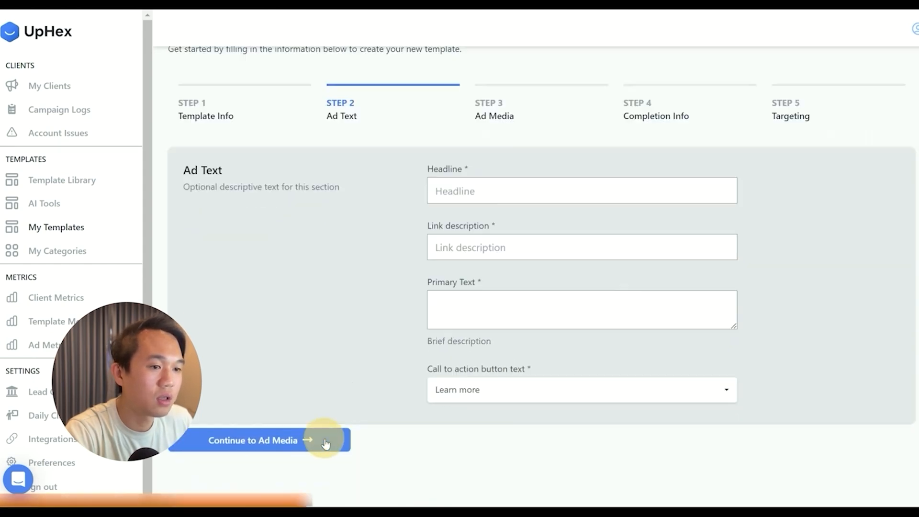
Step: Copy the headline "Discover my homes value" with its pointing-hand emojis from the Facebook Creative Library's real estate seller template into the ad's Headline
{"action": "left_click", "coordinate": [474, 193]}
{"action": "left_click", "coordinate": [464, 248]}
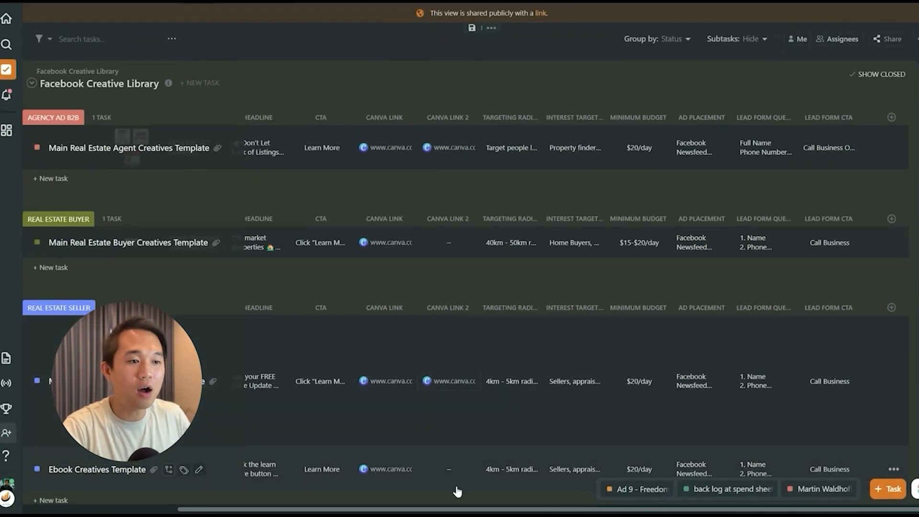
{"action": "left_click_drag", "start_coordinate": [460, 509], "coordinate": [301, 487]}
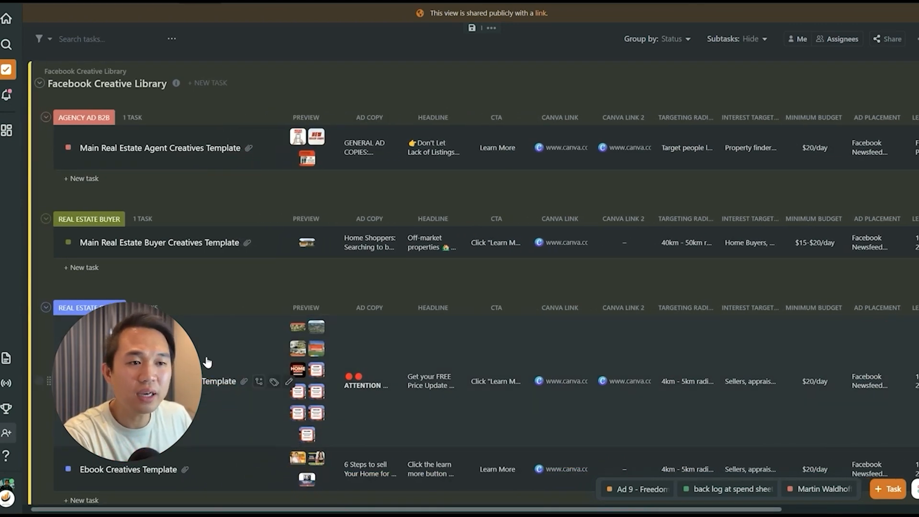
{"action": "scroll", "coordinate": [215, 396], "scroll_direction": "down", "scroll_amount": 3}
{"action": "scroll", "coordinate": [216, 395], "scroll_direction": "up", "scroll_amount": 3}
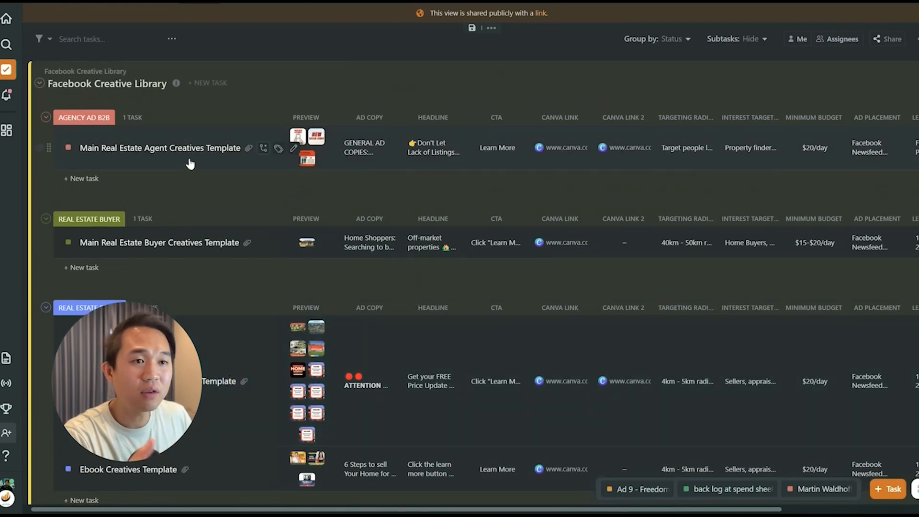
{"action": "scroll", "coordinate": [218, 433], "scroll_direction": "left", "scroll_amount": 1}
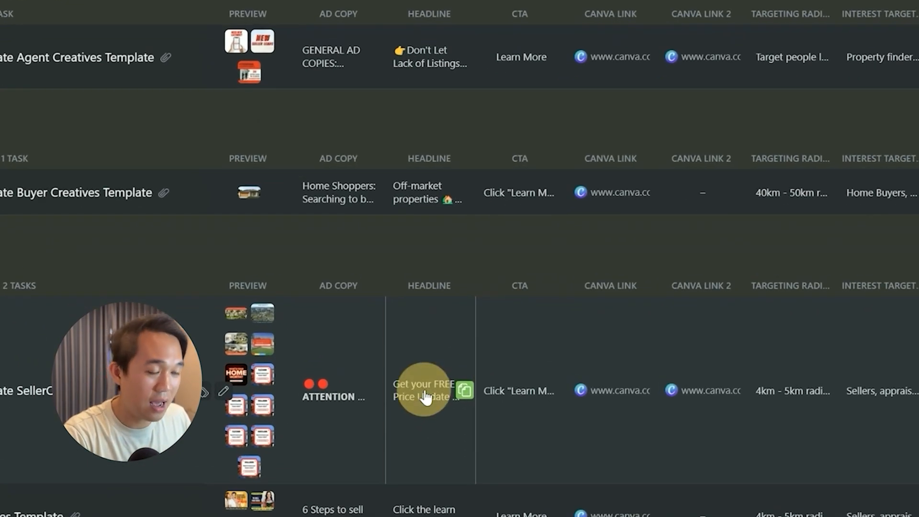
{"action": "left_click", "coordinate": [433, 383]}
{"action": "left_click_drag", "start_coordinate": [500, 224], "coordinate": [273, 211]}
{"action": "key", "text": "ctrl+c"}
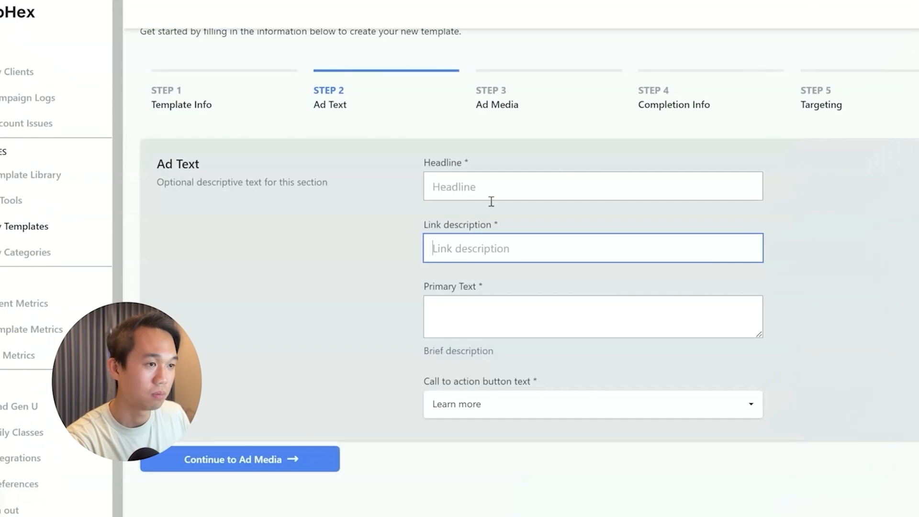
{"action": "left_click", "coordinate": [483, 184]}
{"action": "key", "text": "ctrl+v"}
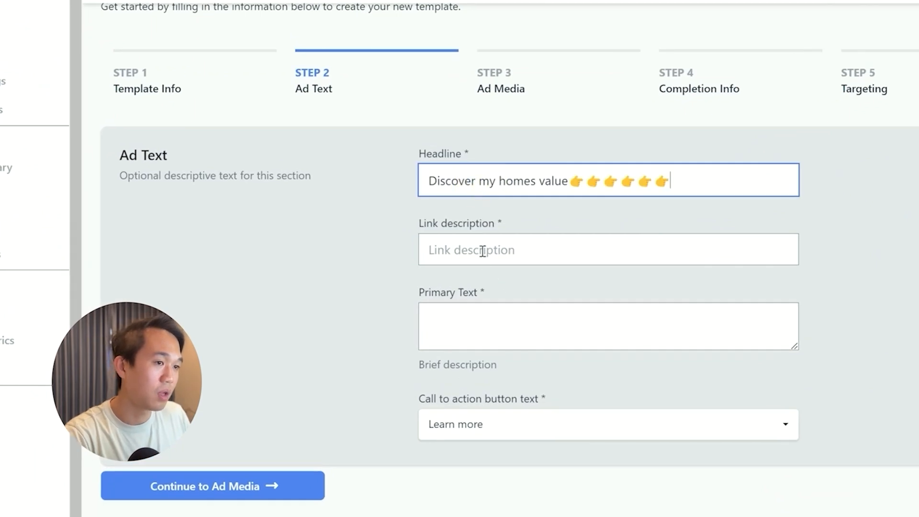
{"action": "left_click", "coordinate": [483, 250]}
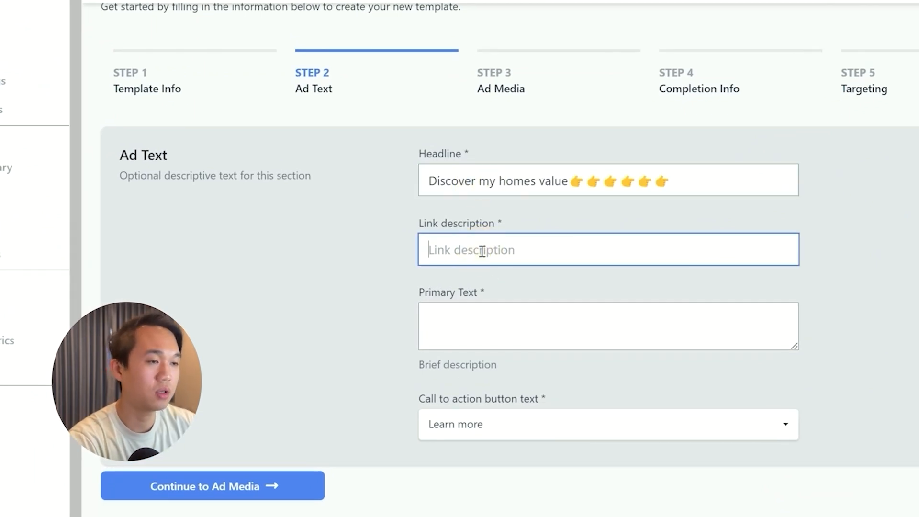
{"action": "type", "text": "www.goo"}
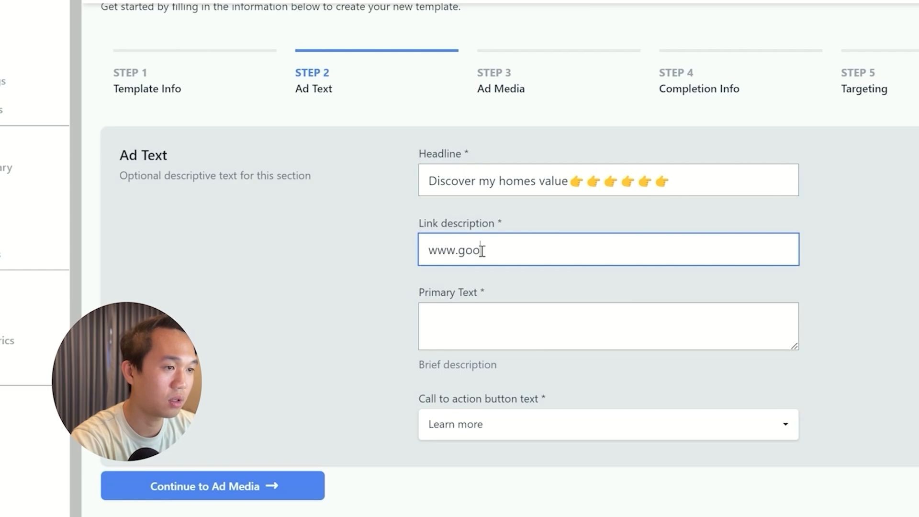
{"action": "type", "text": "gle.com"}
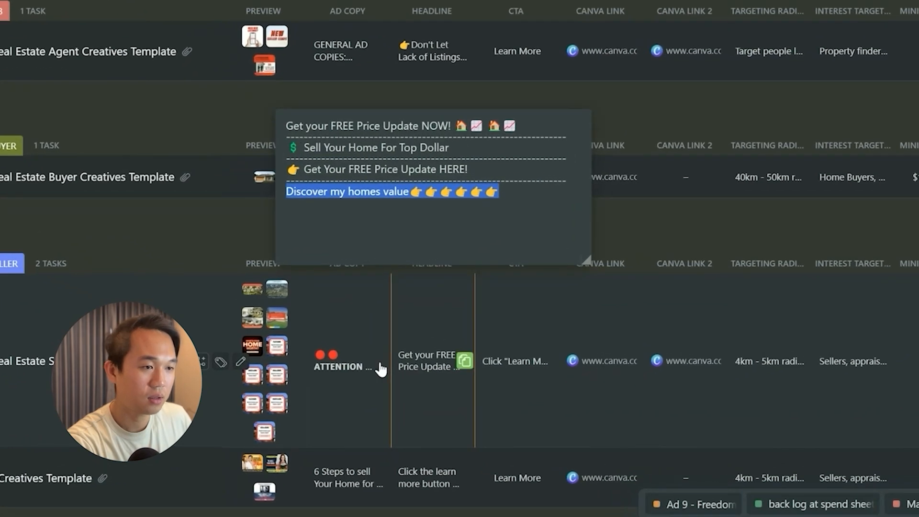
Step: Copy the seller ad copy from "You may be more wealthy than you think" through "Find out the true market value of your home below" into Primary Text
{"action": "left_click", "coordinate": [380, 398]}
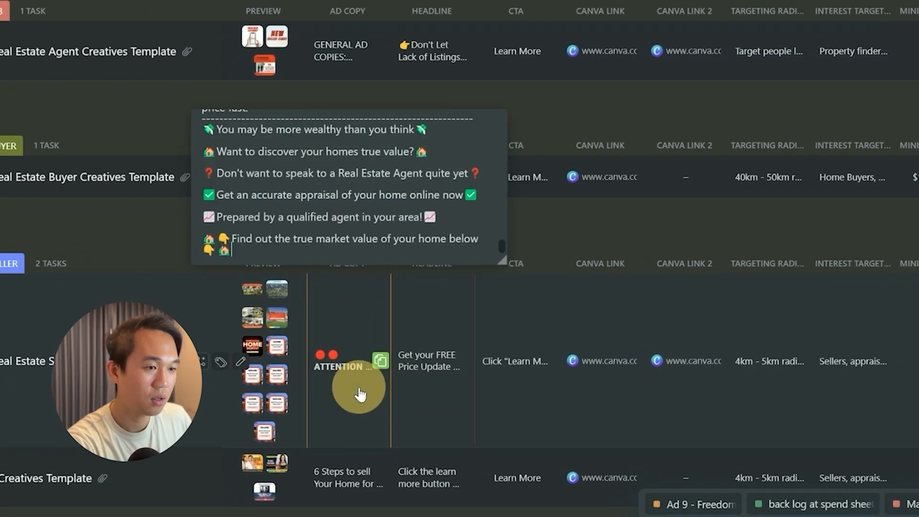
{"action": "scroll", "coordinate": [323, 206], "scroll_direction": "up", "scroll_amount": 15}
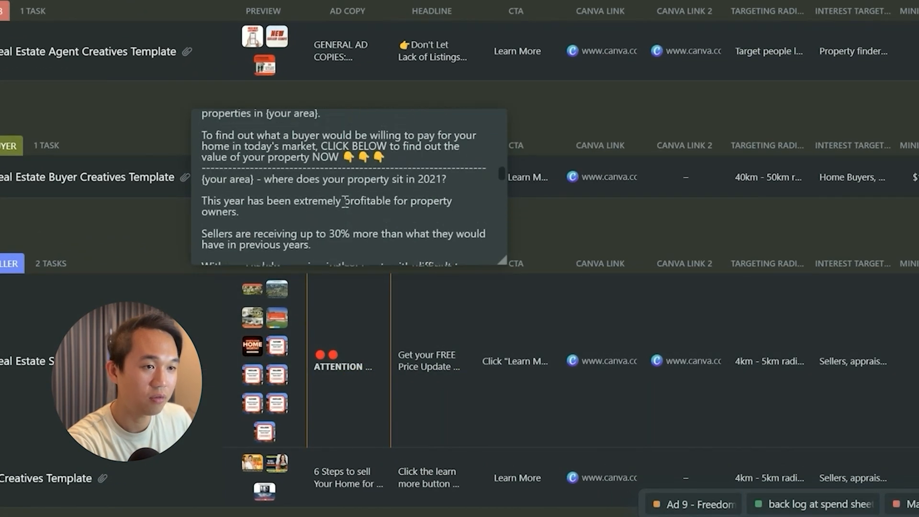
{"action": "scroll", "coordinate": [344, 203], "scroll_direction": "down", "scroll_amount": 10}
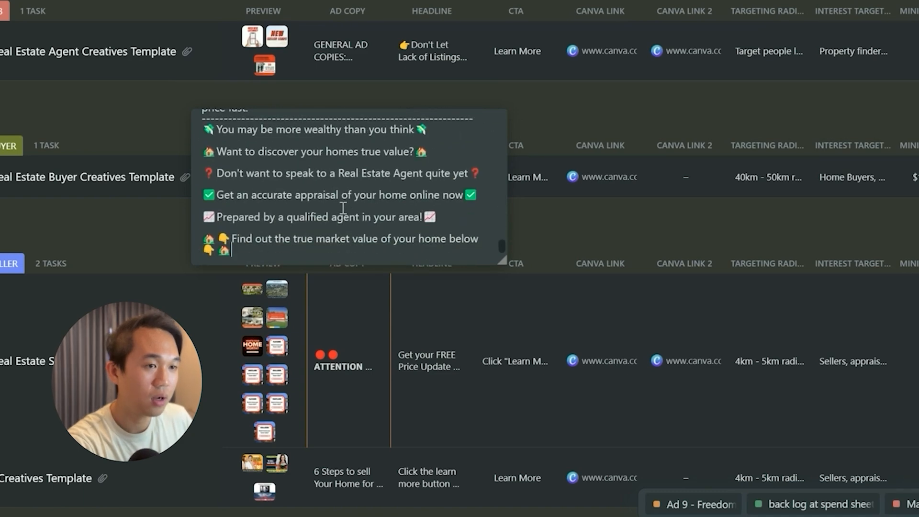
{"action": "left_click_drag", "start_coordinate": [244, 252], "coordinate": [195, 137]}
{"action": "right_click", "coordinate": [251, 164]}
{"action": "left_click", "coordinate": [277, 192]}
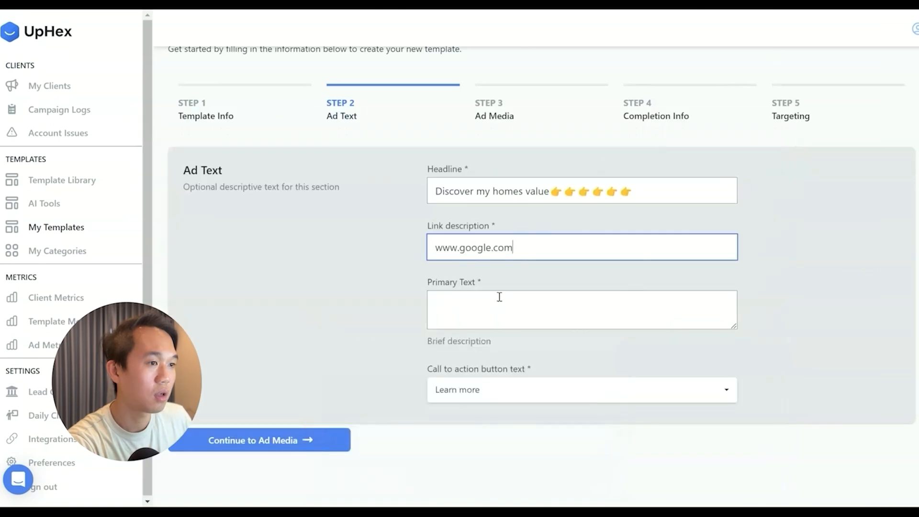
{"action": "left_click", "coordinate": [486, 310]}
{"action": "right_click", "coordinate": [472, 307]}
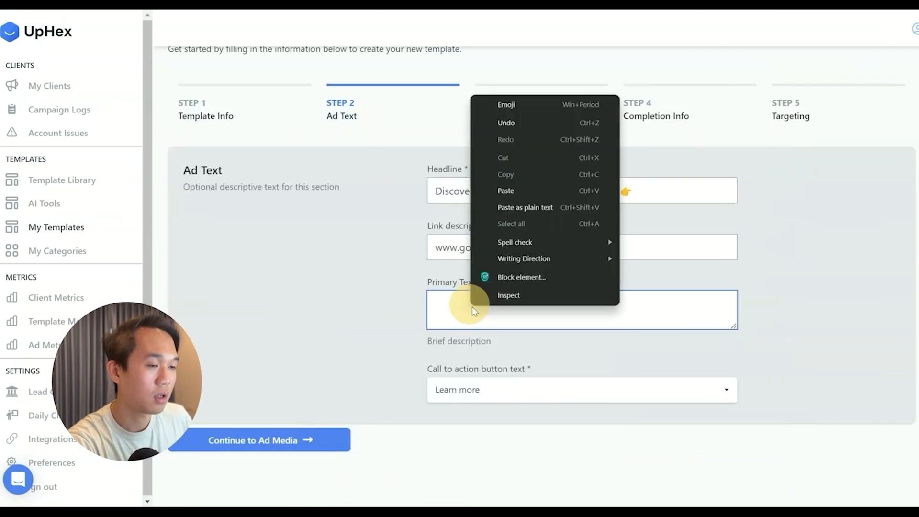
{"action": "left_click", "coordinate": [510, 187]}
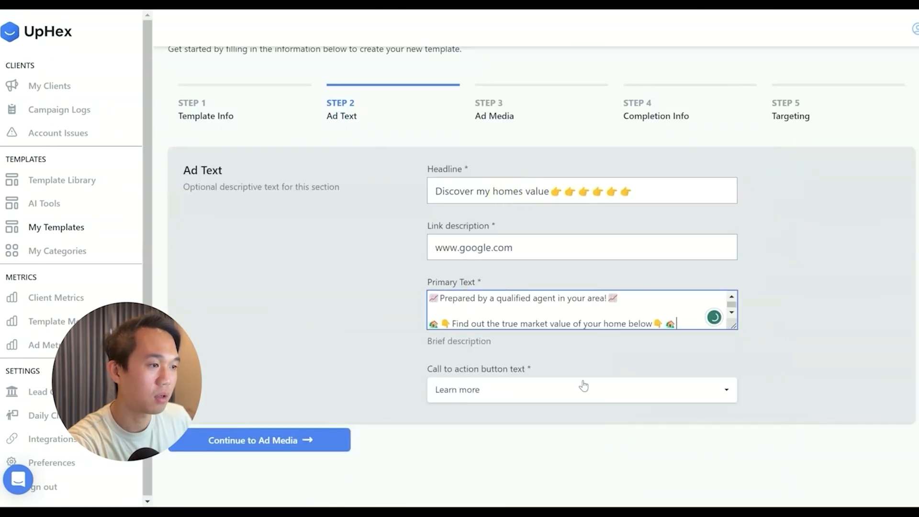
Step: Check the call to action options, keep Learn more, and continue to Ad Media
{"action": "left_click", "coordinate": [445, 389]}
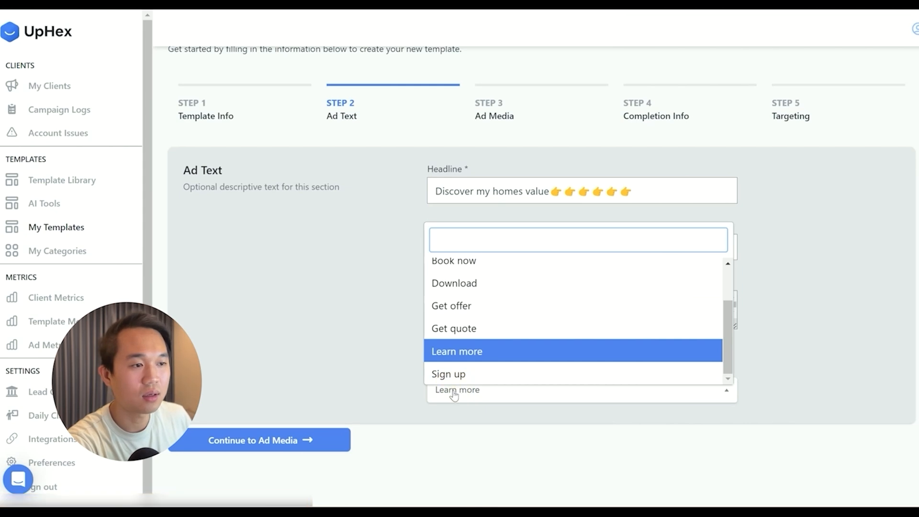
{"action": "left_click", "coordinate": [363, 369]}
{"action": "left_click", "coordinate": [282, 439]}
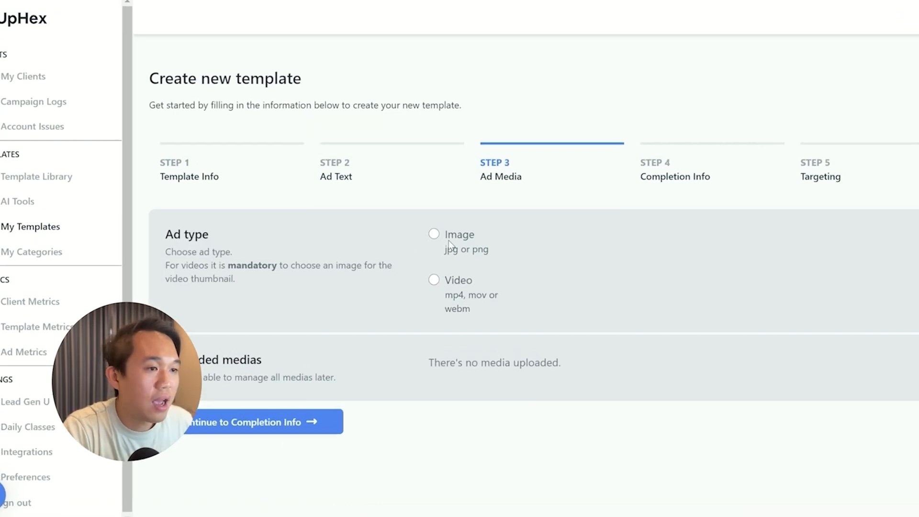
Step: Choose Video as the ad type, select an MP4 file as the ad video, and continue to Completion Info
{"action": "left_click", "coordinate": [434, 281]}
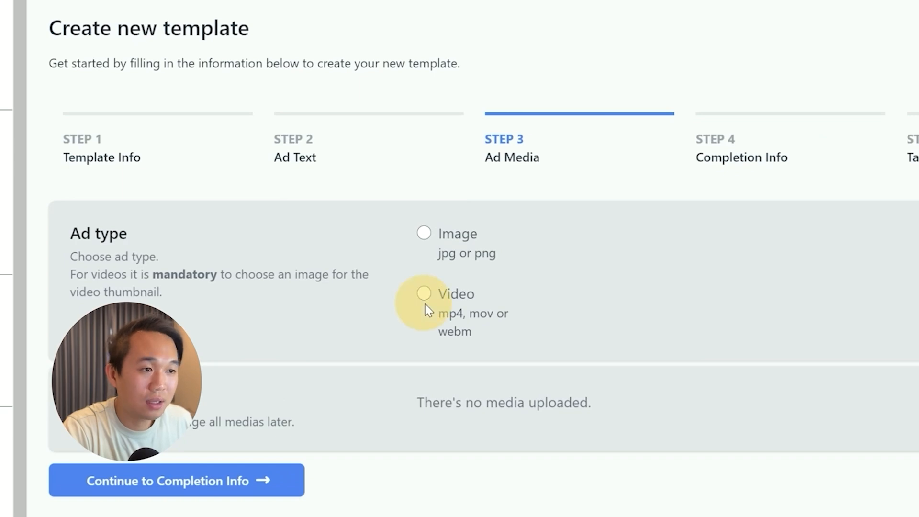
{"action": "left_click", "coordinate": [675, 322]}
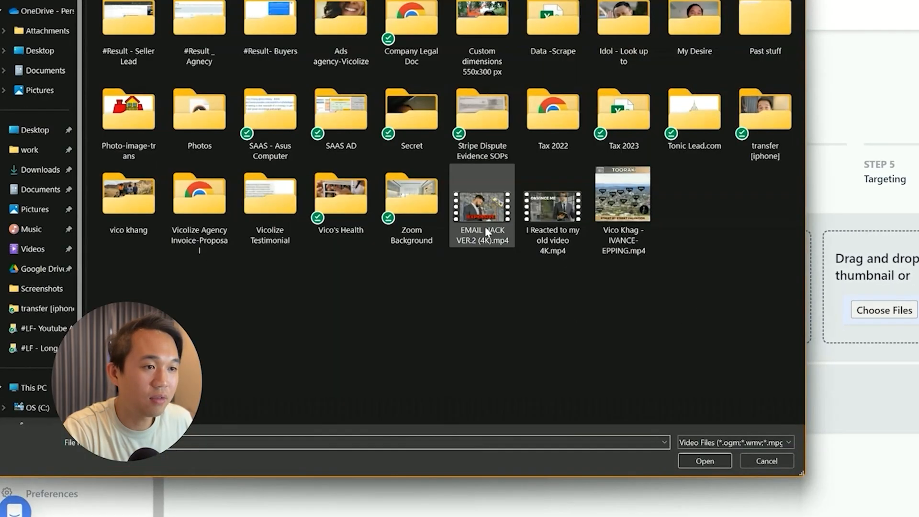
{"action": "left_click", "coordinate": [622, 206]}
{"action": "left_click", "coordinate": [704, 459]}
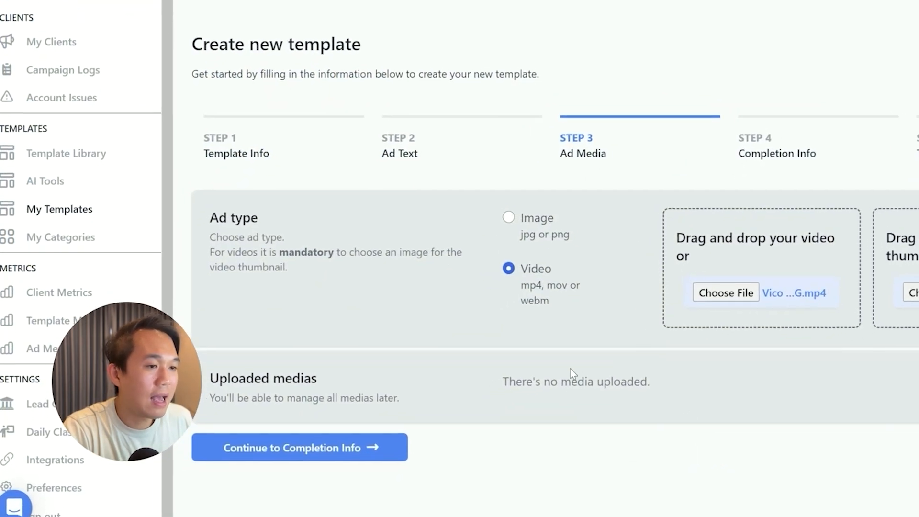
{"action": "left_click", "coordinate": [352, 456]}
Step: Review the lead form sections, expand Form Settings while keeping its defaults, and continue to Audience Targeting
{"action": "scroll", "coordinate": [409, 415], "scroll_direction": "down", "scroll_amount": 5}
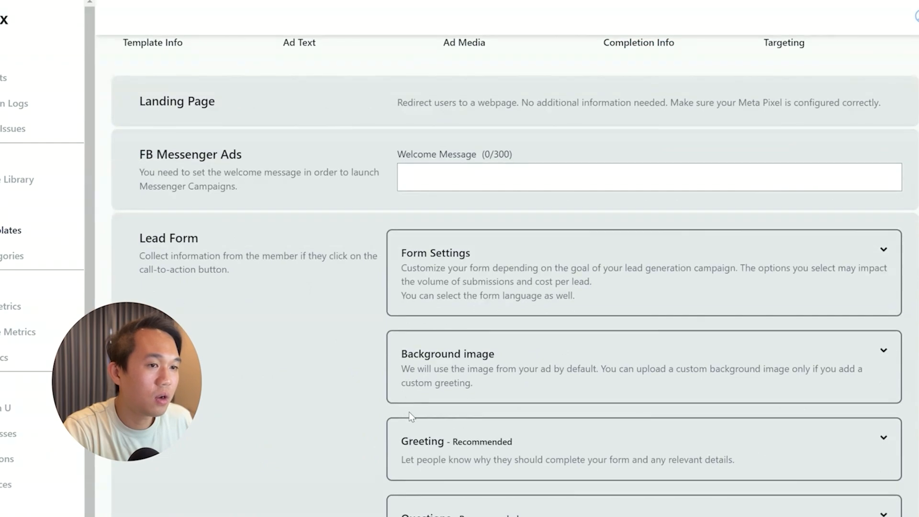
{"action": "scroll", "coordinate": [461, 223], "scroll_direction": "up", "scroll_amount": 2}
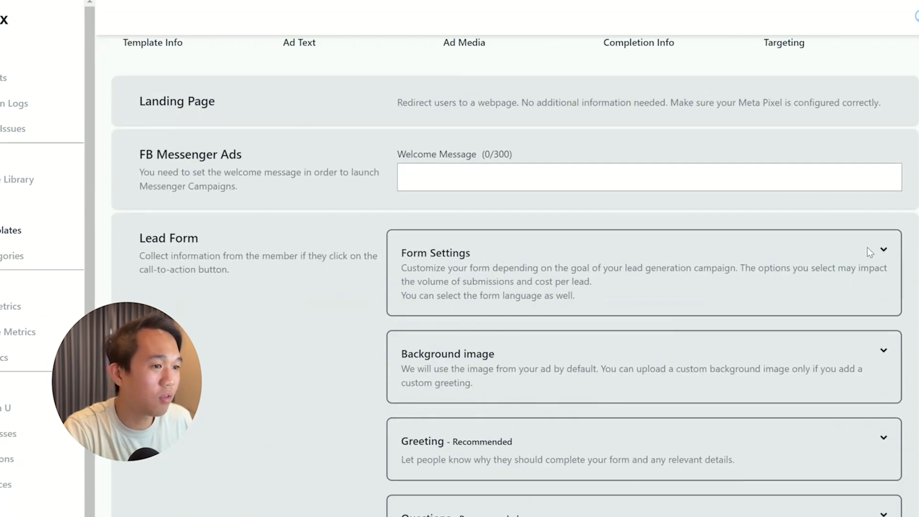
{"action": "left_click", "coordinate": [867, 248]}
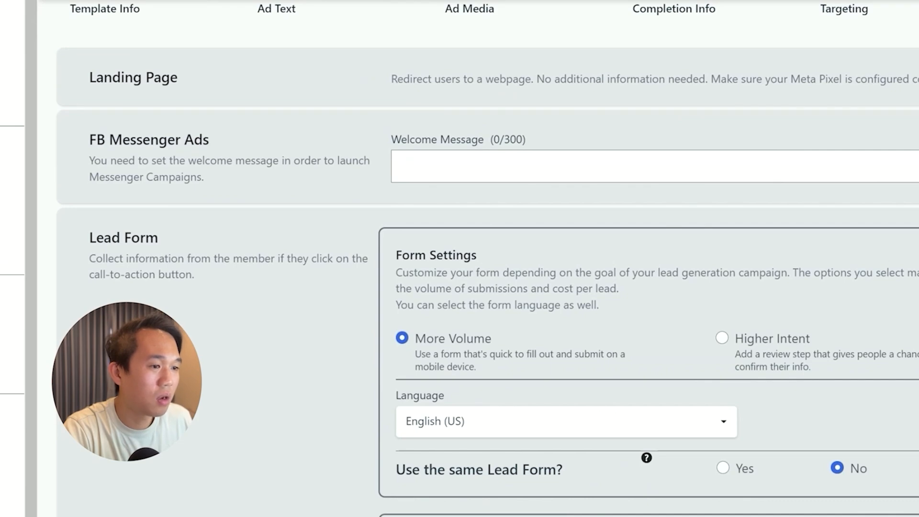
{"action": "scroll", "coordinate": [635, 415], "scroll_direction": "down", "scroll_amount": 10}
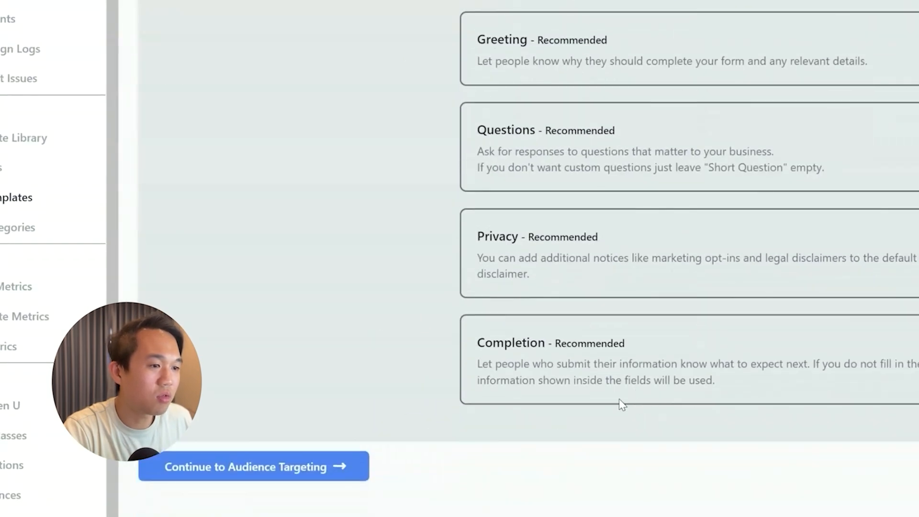
{"action": "left_click", "coordinate": [335, 468]}
Step: Check the Facebook Creative Library for the seller template's targeting and set the ad template's default radius to 6
{"action": "scroll", "coordinate": [381, 445], "scroll_direction": "up", "scroll_amount": 5}
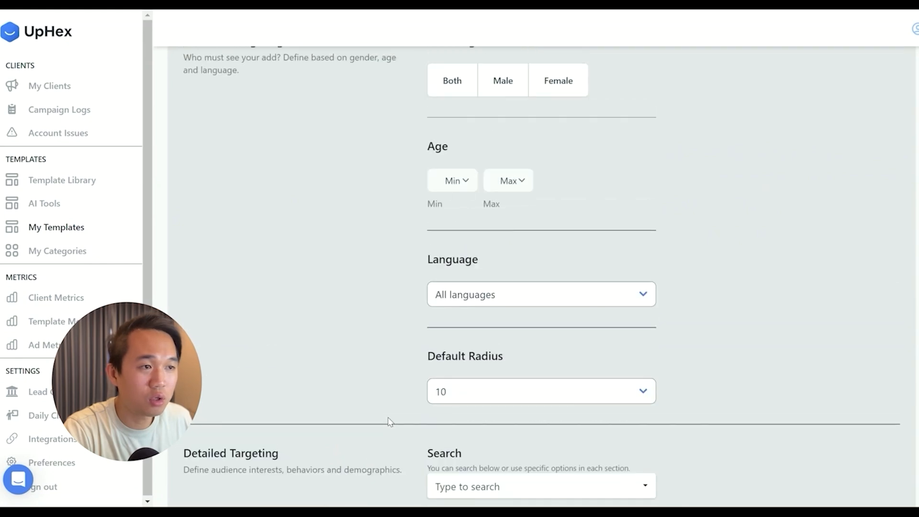
{"action": "scroll", "coordinate": [454, 387], "scroll_direction": "up", "scroll_amount": 2}
{"action": "scroll", "coordinate": [455, 386], "scroll_direction": "down", "scroll_amount": 2}
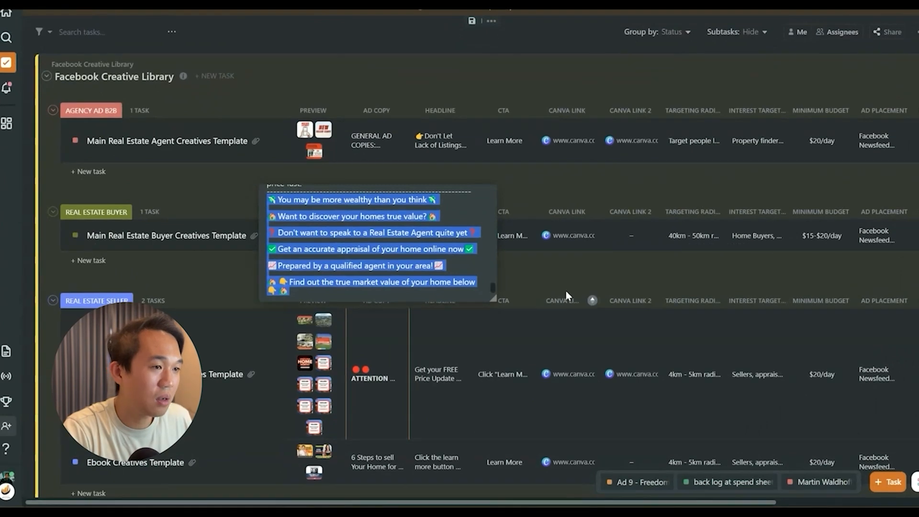
{"action": "left_click", "coordinate": [562, 191]}
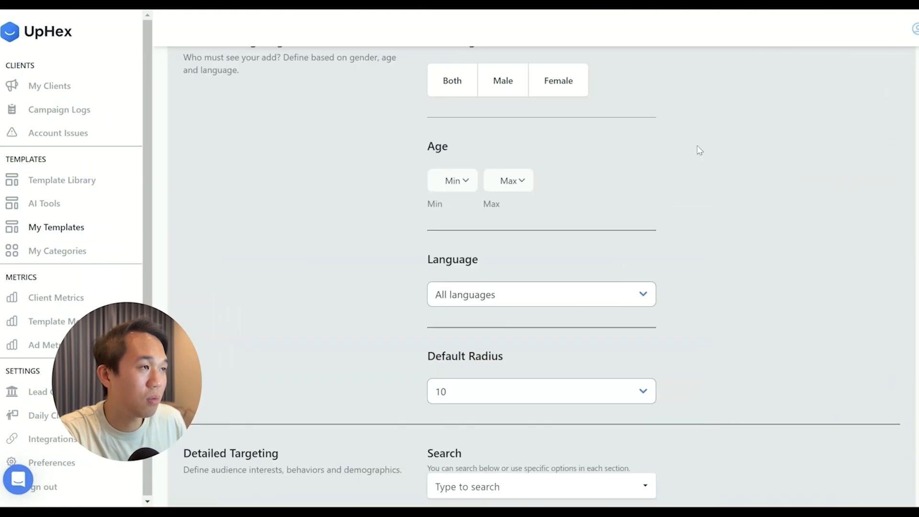
{"action": "left_click", "coordinate": [437, 391]}
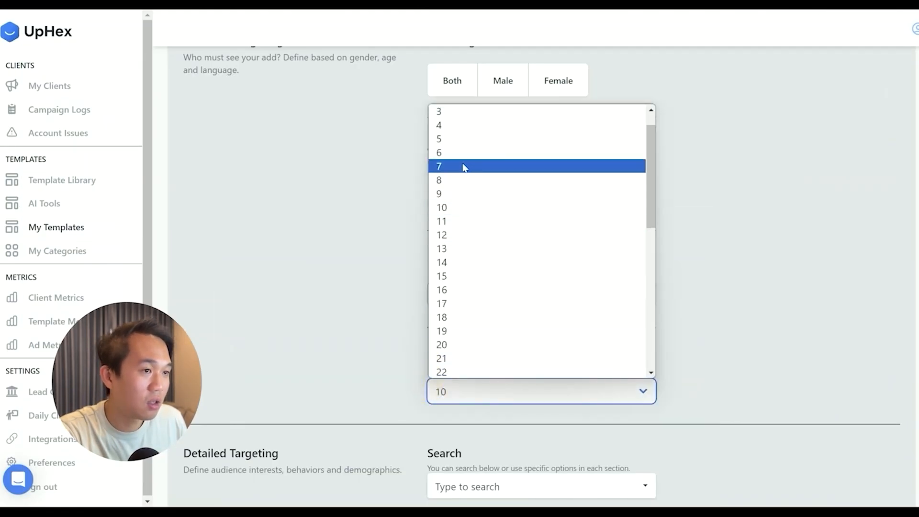
{"action": "left_click", "coordinate": [447, 152]}
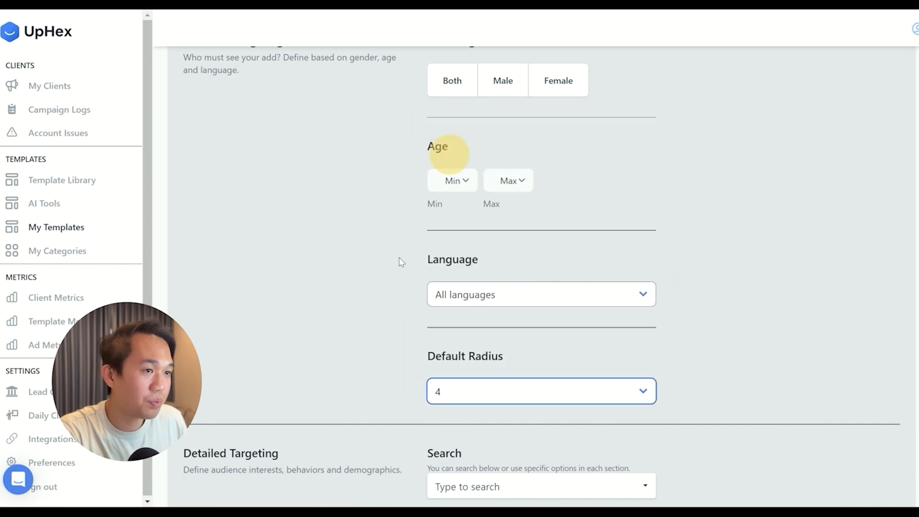
{"action": "left_click", "coordinate": [445, 388]}
{"action": "scroll", "coordinate": [440, 193], "scroll_direction": "down", "scroll_amount": 1}
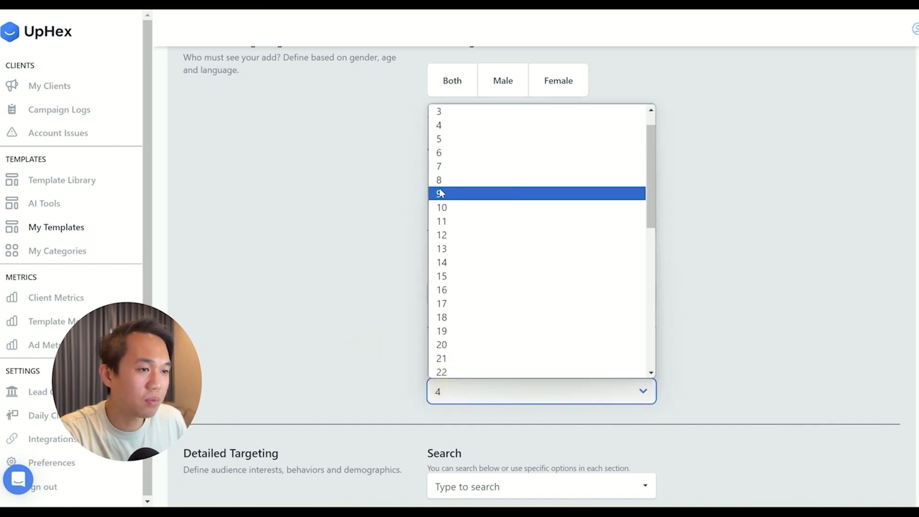
{"action": "left_click", "coordinate": [440, 152]}
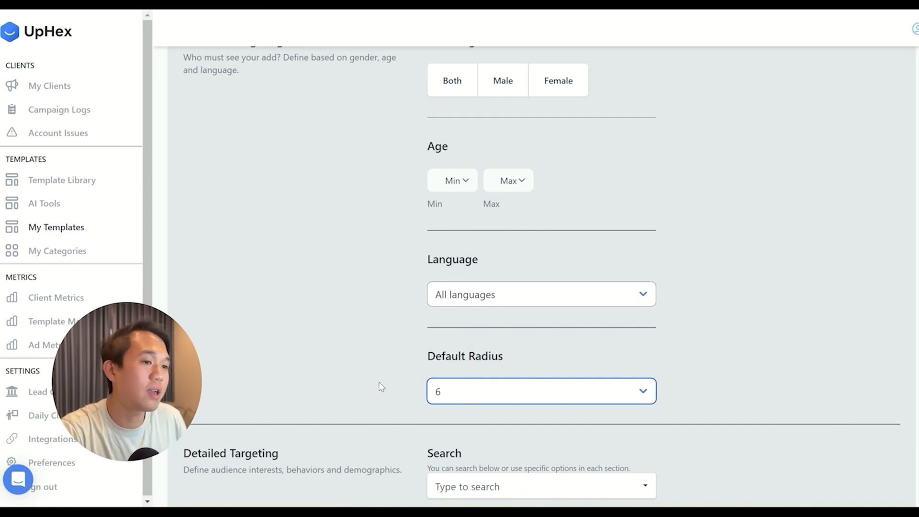
Step: Review the ad template's audience form, including gender, age, language, default radius and the detailed targeting fields
{"action": "scroll", "coordinate": [383, 387], "scroll_direction": "down", "scroll_amount": 3}
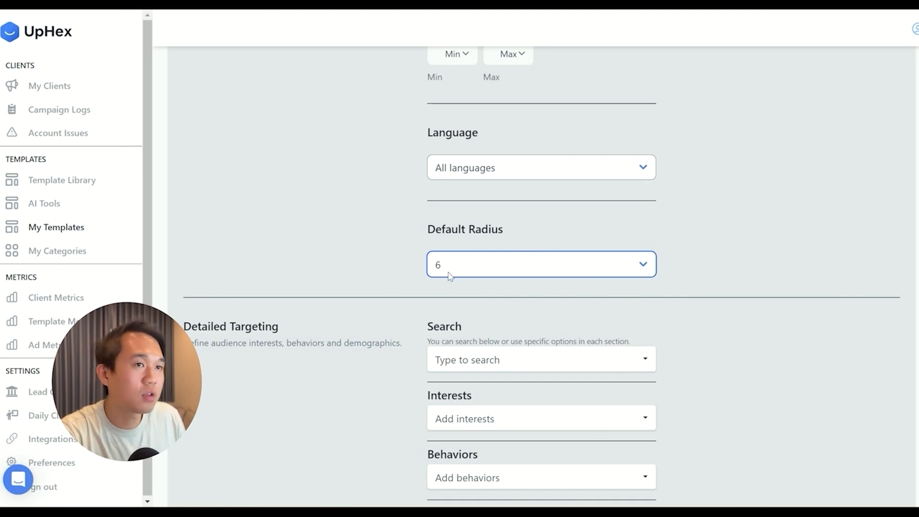
{"action": "scroll", "coordinate": [445, 380], "scroll_direction": "down", "scroll_amount": 3}
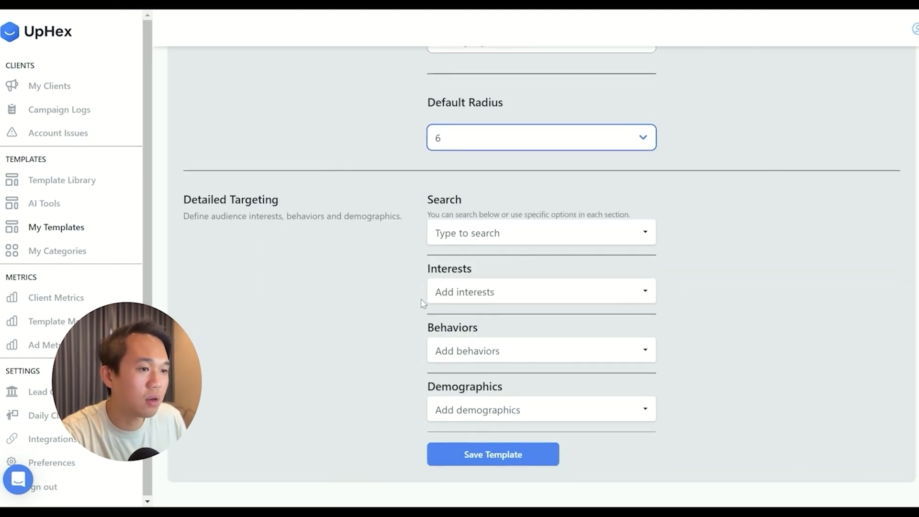
{"action": "scroll", "coordinate": [463, 452], "scroll_direction": "down", "scroll_amount": 1}
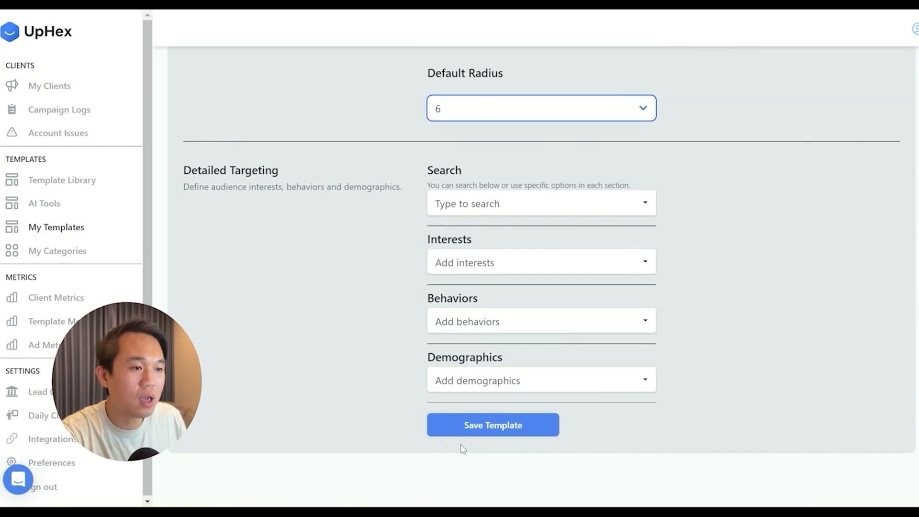
{"action": "scroll", "coordinate": [463, 437], "scroll_direction": "up", "scroll_amount": 3}
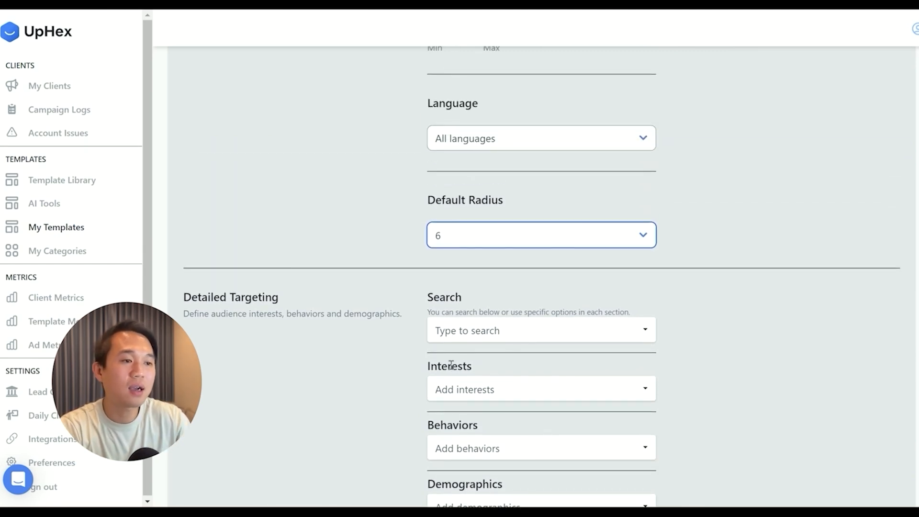
{"action": "scroll", "coordinate": [502, 372], "scroll_direction": "up", "scroll_amount": 4}
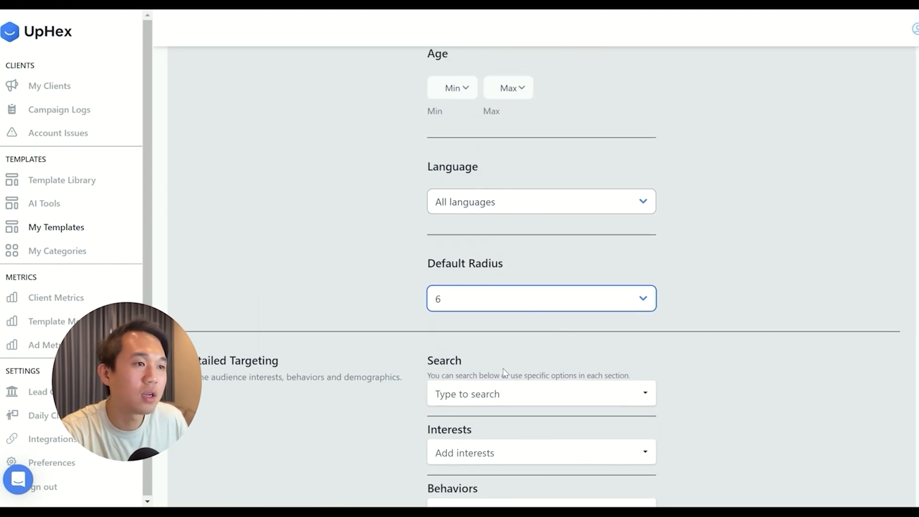
{"action": "scroll", "coordinate": [455, 226], "scroll_direction": "up", "scroll_amount": 1}
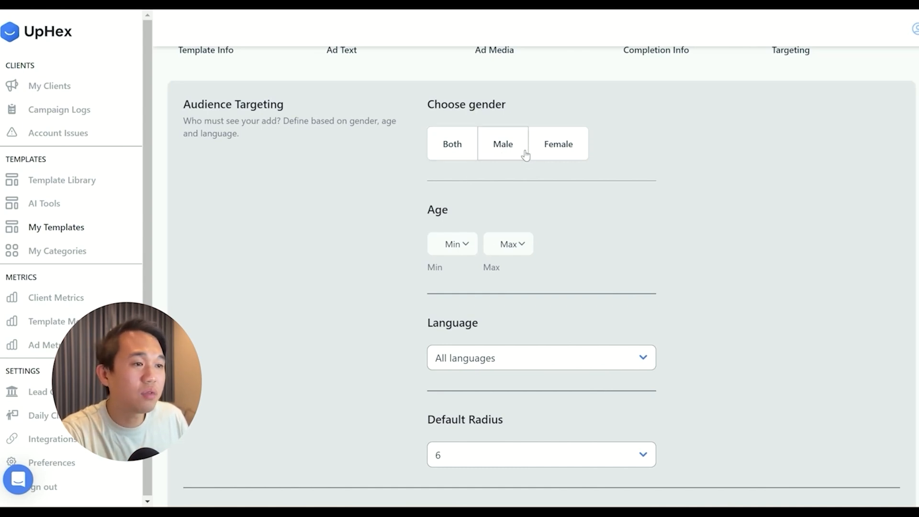
{"action": "scroll", "coordinate": [528, 303], "scroll_direction": "down", "scroll_amount": 5}
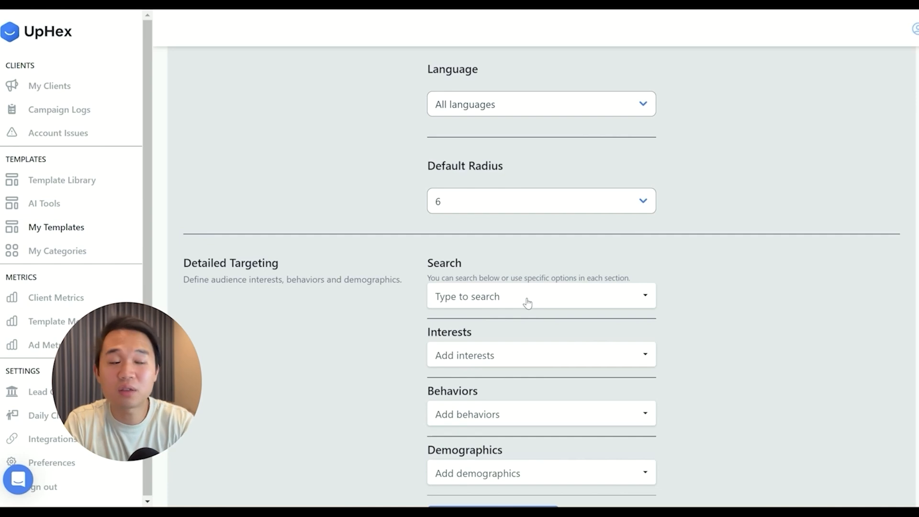
{"action": "scroll", "coordinate": [528, 303], "scroll_direction": "down", "scroll_amount": 2}
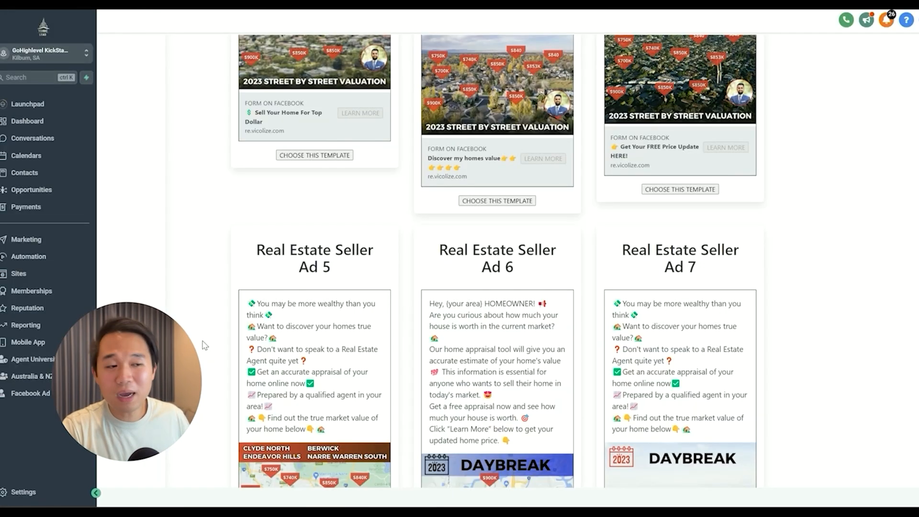
Step: In HighLevel, browse the real estate seller ad templates and start a new Facebook campaign from Real Estate Seller Ad 2
{"action": "scroll", "coordinate": [215, 353], "scroll_direction": "down", "scroll_amount": 6}
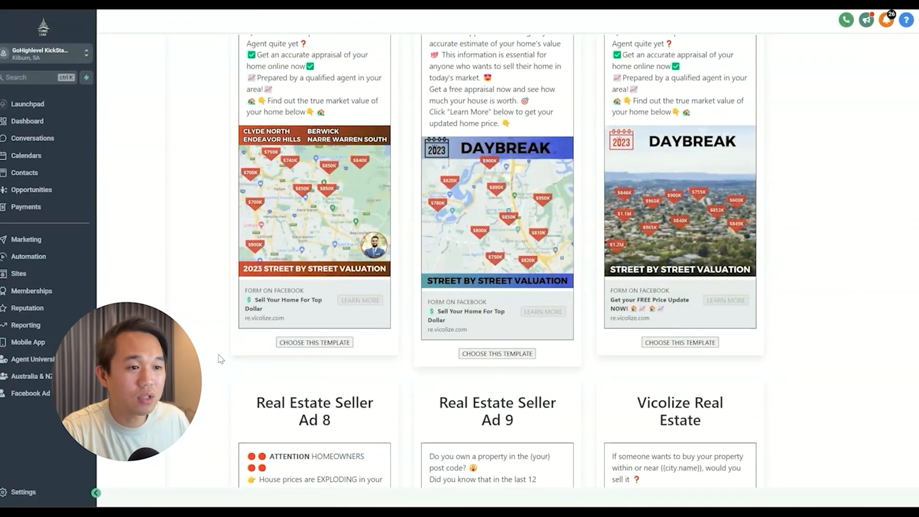
{"action": "scroll", "coordinate": [220, 359], "scroll_direction": "up", "scroll_amount": 1}
{"action": "scroll", "coordinate": [220, 359], "scroll_direction": "up", "scroll_amount": 6}
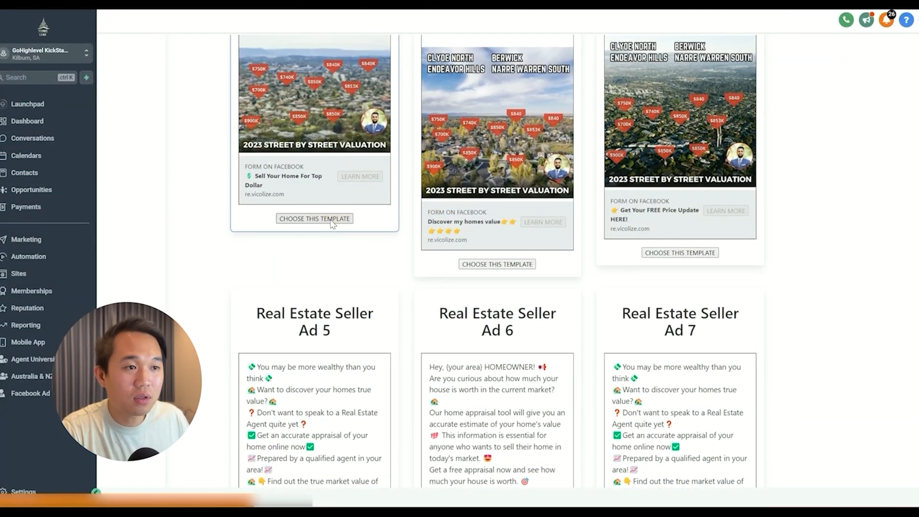
{"action": "left_click", "coordinate": [328, 220]}
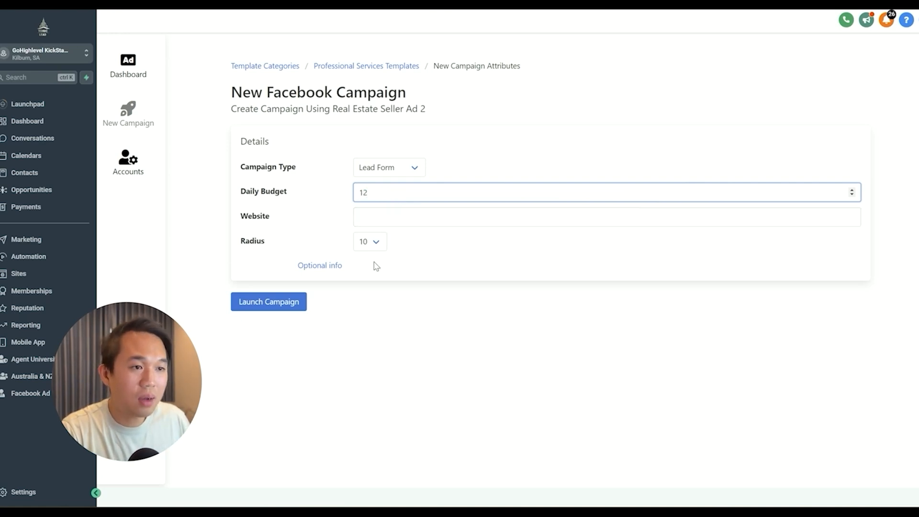
Step: Check the new campaign's radius choices without changing them, then reveal the optional info and review its sections
{"action": "left_click", "coordinate": [367, 244]}
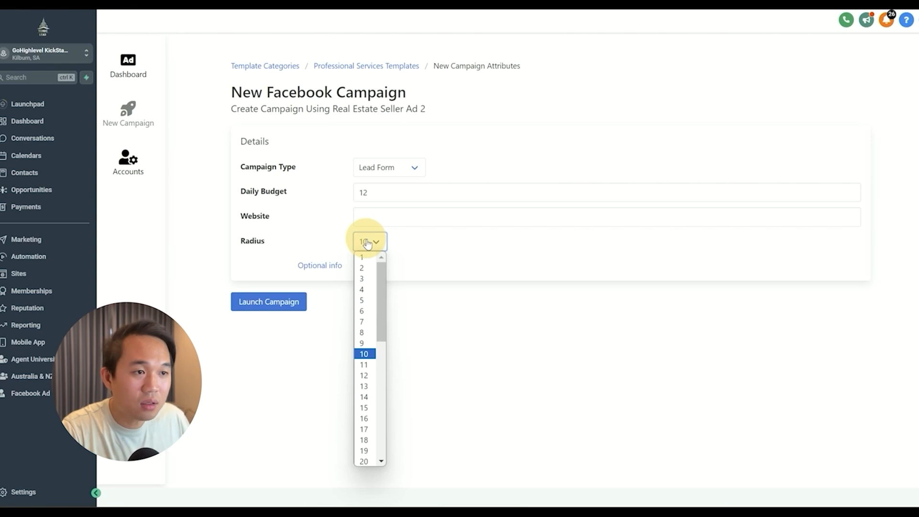
{"action": "left_click", "coordinate": [441, 273]}
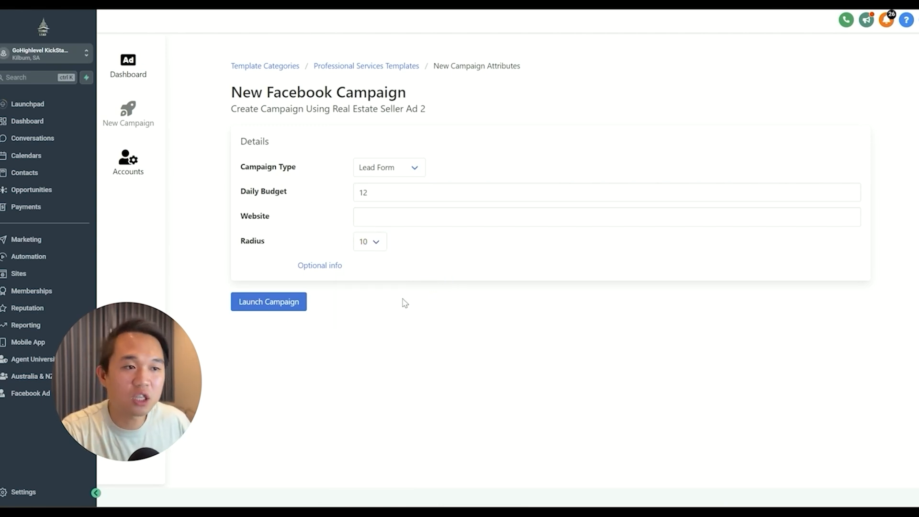
{"action": "left_click", "coordinate": [330, 265]}
{"action": "scroll", "coordinate": [407, 306], "scroll_direction": "down", "scroll_amount": 3}
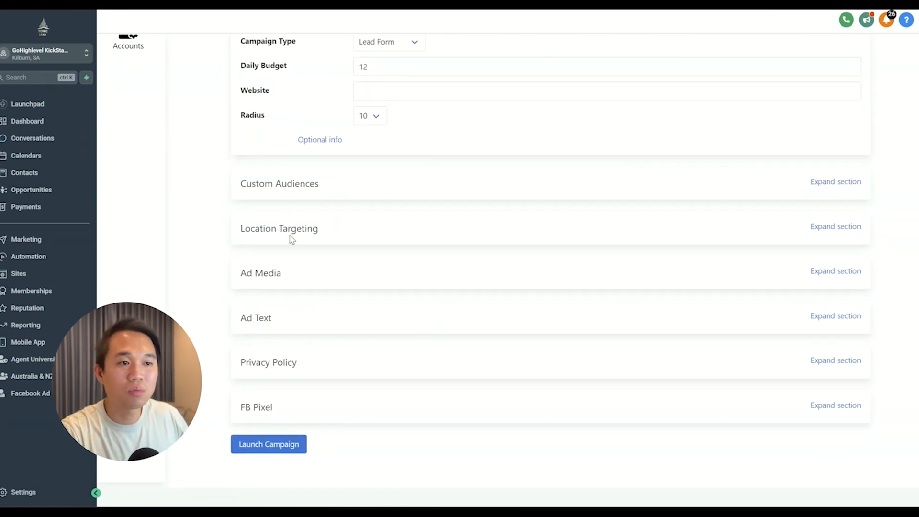
{"action": "scroll", "coordinate": [311, 364], "scroll_direction": "up", "scroll_amount": 3}
{"action": "scroll", "coordinate": [304, 431], "scroll_direction": "down", "scroll_amount": 3}
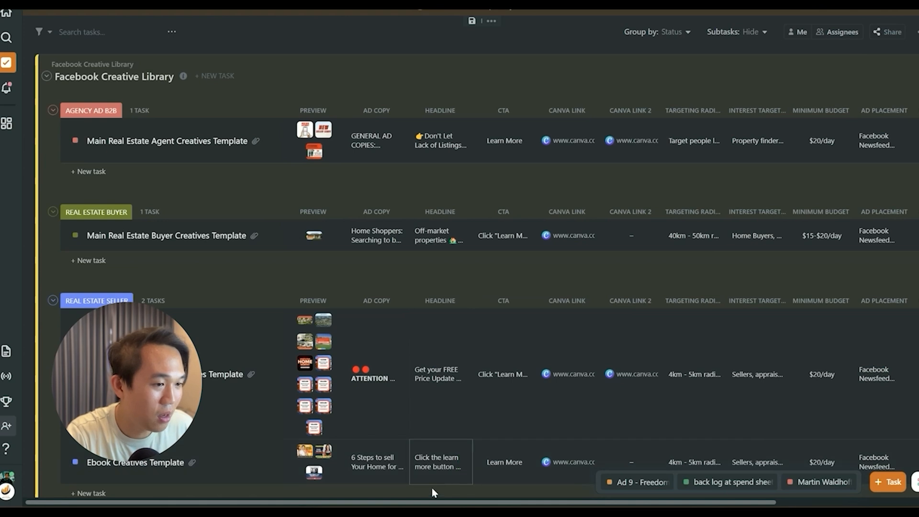
Step: From the Facebook Creative Library in ClickUp, open the main real estate seller template's second Canva link and browse the design pages
{"action": "mouse_move", "coordinate": [443, 504]}
{"action": "left_mouse_down"}
{"action": "mouse_move", "coordinate": [595, 503]}
{"action": "mouse_move", "coordinate": [448, 502]}
{"action": "left_mouse_up"}
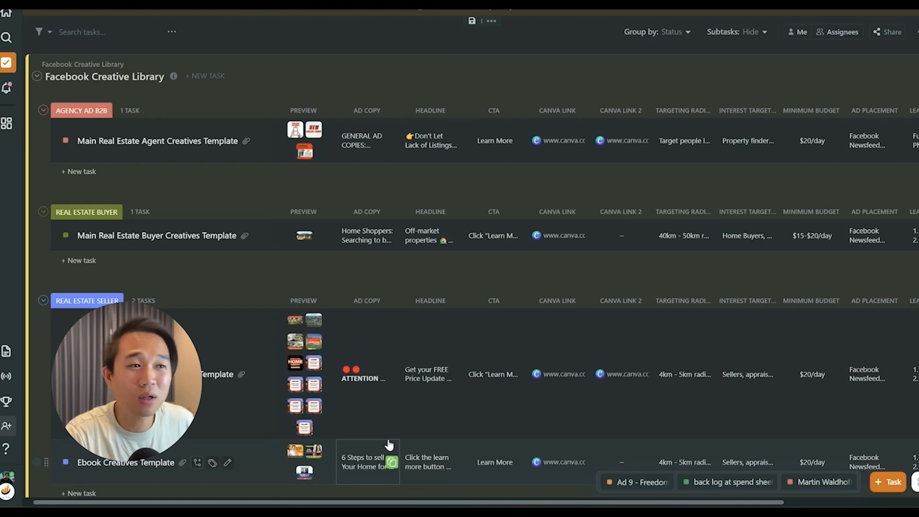
{"action": "left_click", "coordinate": [615, 374]}
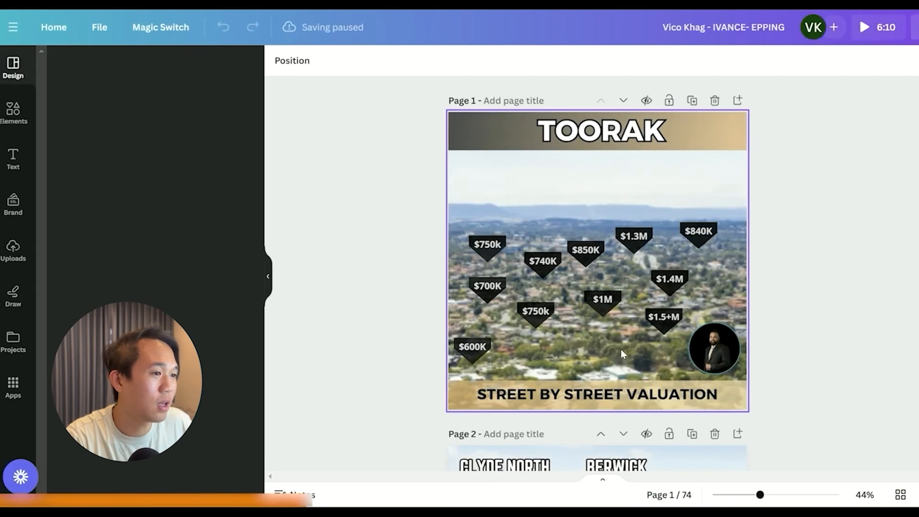
{"action": "scroll", "coordinate": [617, 349], "scroll_direction": "down", "scroll_amount": 15}
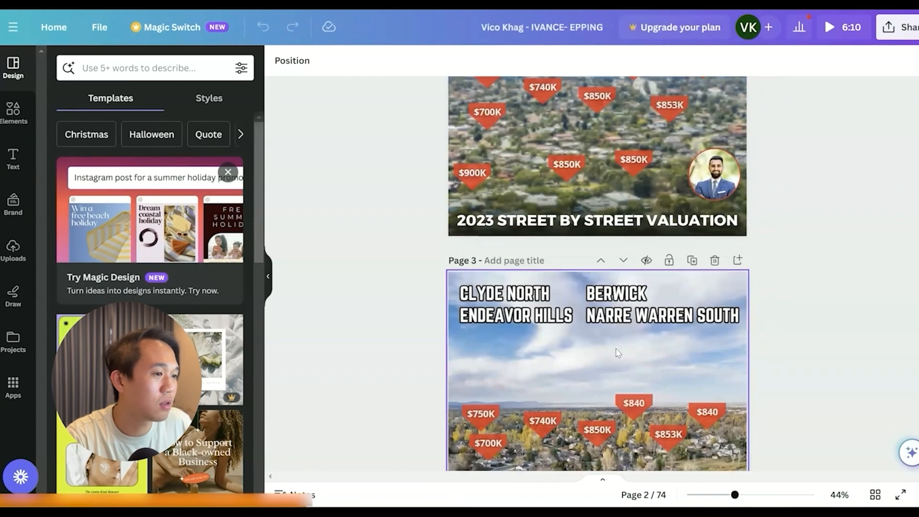
{"action": "scroll", "coordinate": [607, 353], "scroll_direction": "down", "scroll_amount": 15}
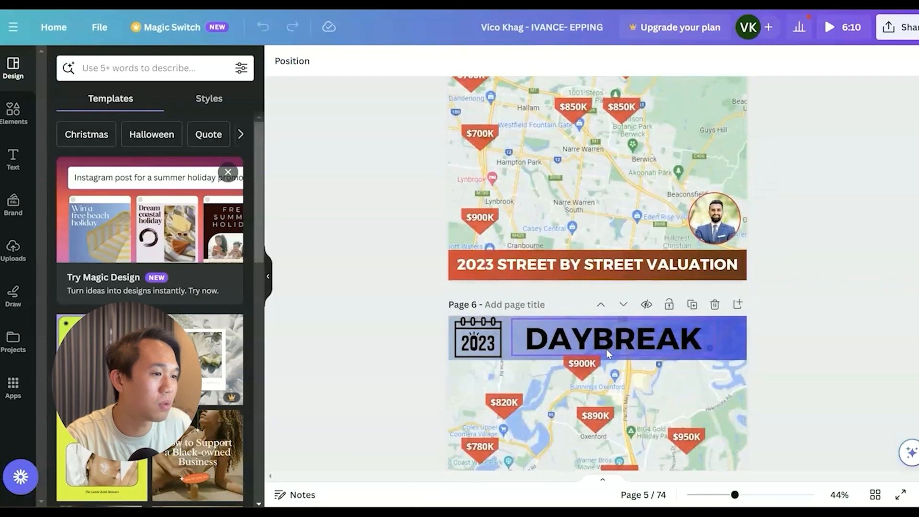
{"action": "scroll", "coordinate": [605, 353], "scroll_direction": "down", "scroll_amount": 15}
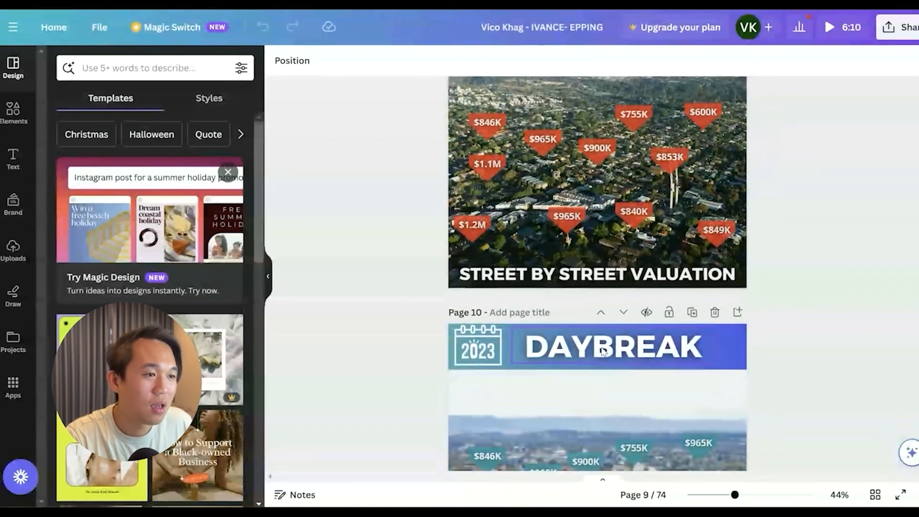
{"action": "scroll", "coordinate": [601, 352], "scroll_direction": "down", "scroll_amount": 15}
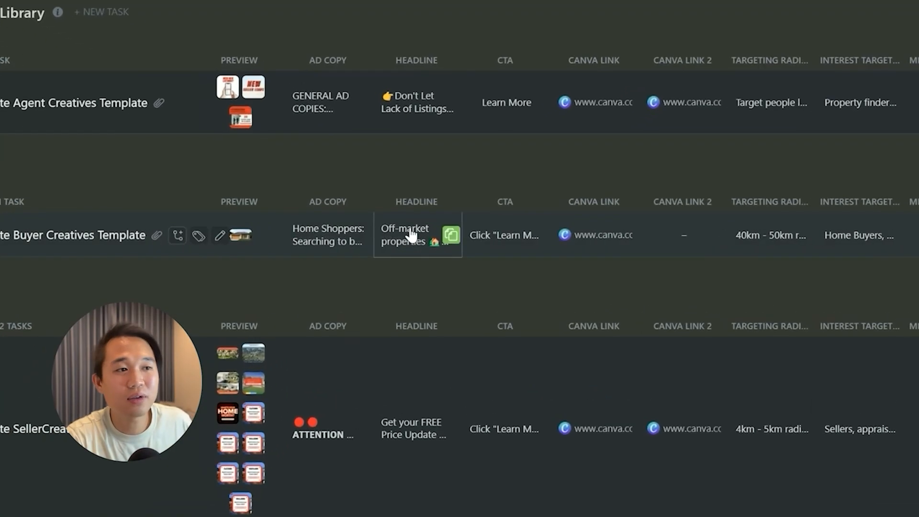
Step: Back in the Facebook Creative Library, view the real estate buyer template's headlines and ad copy, and check the remaining columns
{"action": "left_click", "coordinate": [411, 235]}
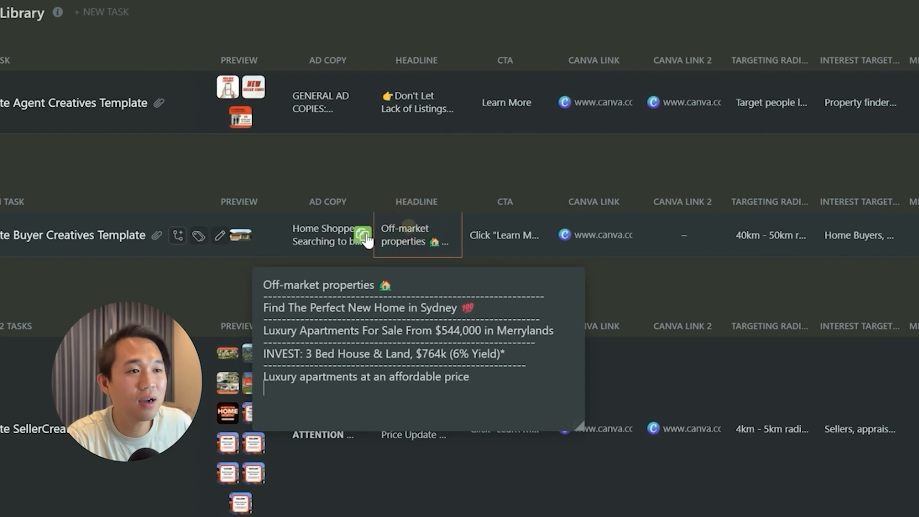
{"action": "left_click", "coordinate": [350, 233]}
{"action": "left_click", "coordinate": [465, 171]}
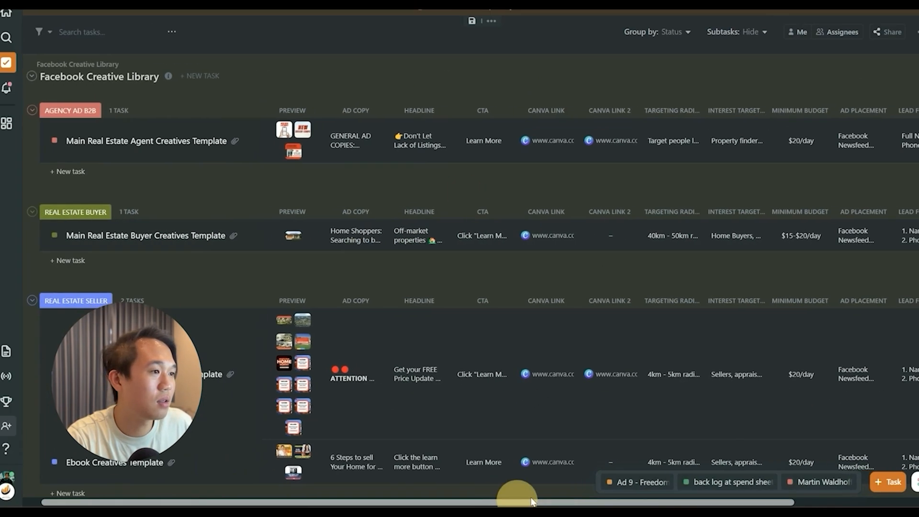
{"action": "left_click_drag", "start_coordinate": [531, 500], "coordinate": [664, 495]}
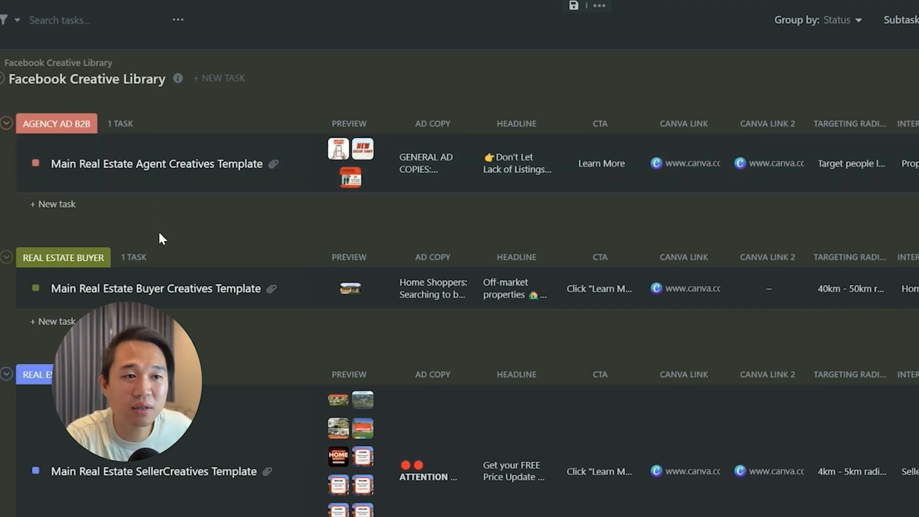
Step: Look through the creative library's buyer, seller, ebook and asset finance template entries
{"action": "scroll", "coordinate": [271, 320], "scroll_direction": "down", "scroll_amount": 2}
{"action": "scroll", "coordinate": [268, 320], "scroll_direction": "down", "scroll_amount": 3}
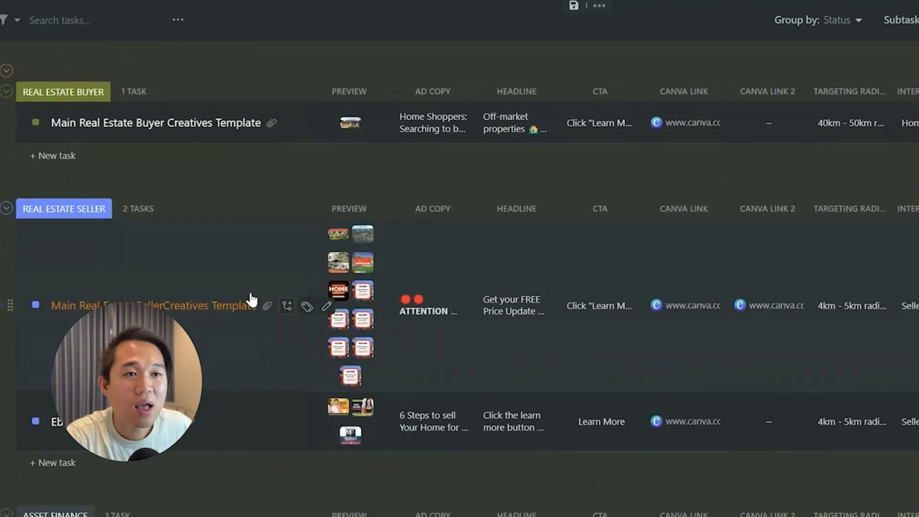
{"action": "scroll", "coordinate": [191, 268], "scroll_direction": "up", "scroll_amount": 3}
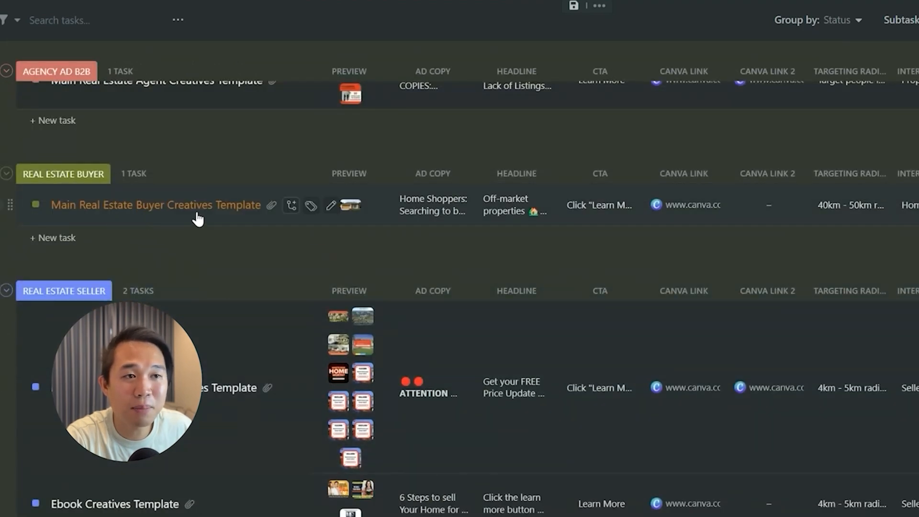
{"action": "scroll", "coordinate": [215, 377], "scroll_direction": "down", "scroll_amount": 4}
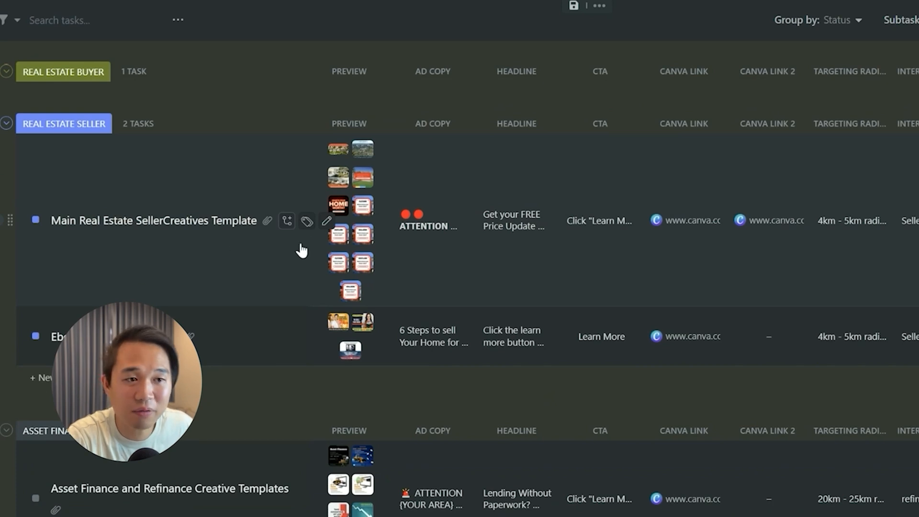
{"action": "scroll", "coordinate": [119, 421], "scroll_direction": "down", "scroll_amount": 2}
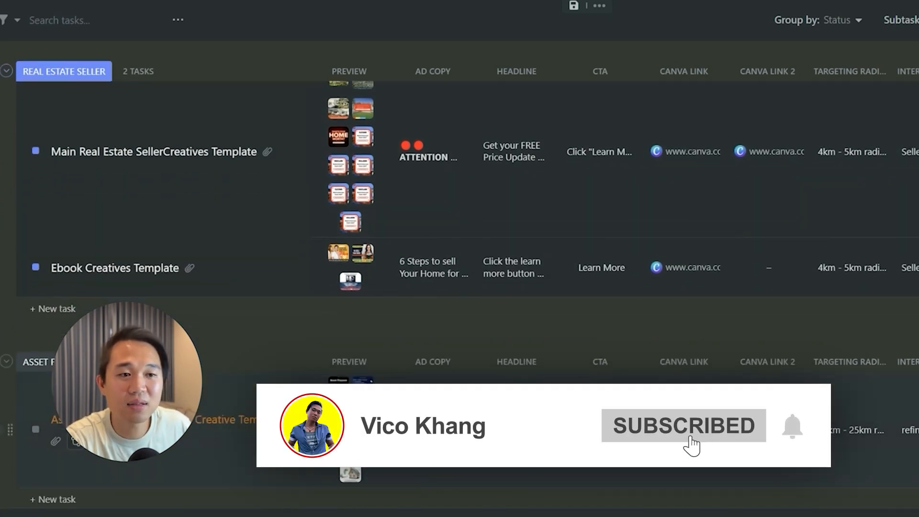